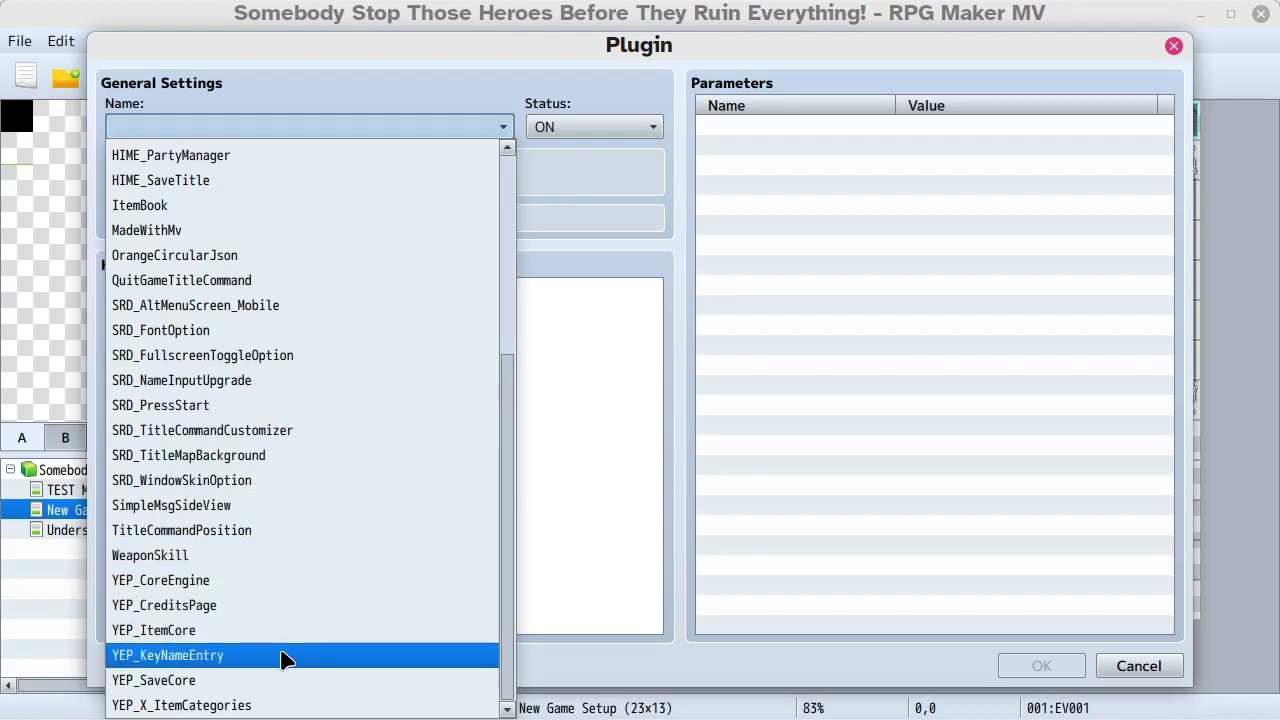
- Add the YEP_CreditsPage plugin and move it directly below YEP_X_ItemCategories in the plugin list
left_click(245, 607)
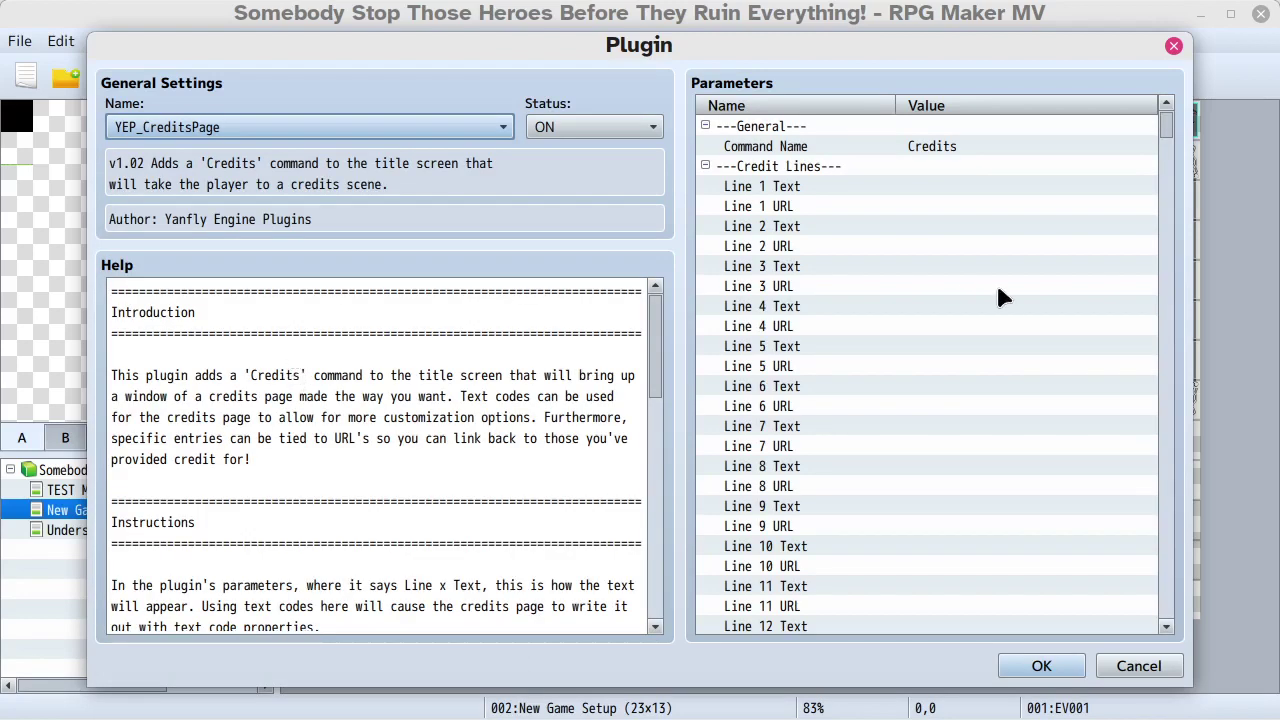
left_click(1036, 662)
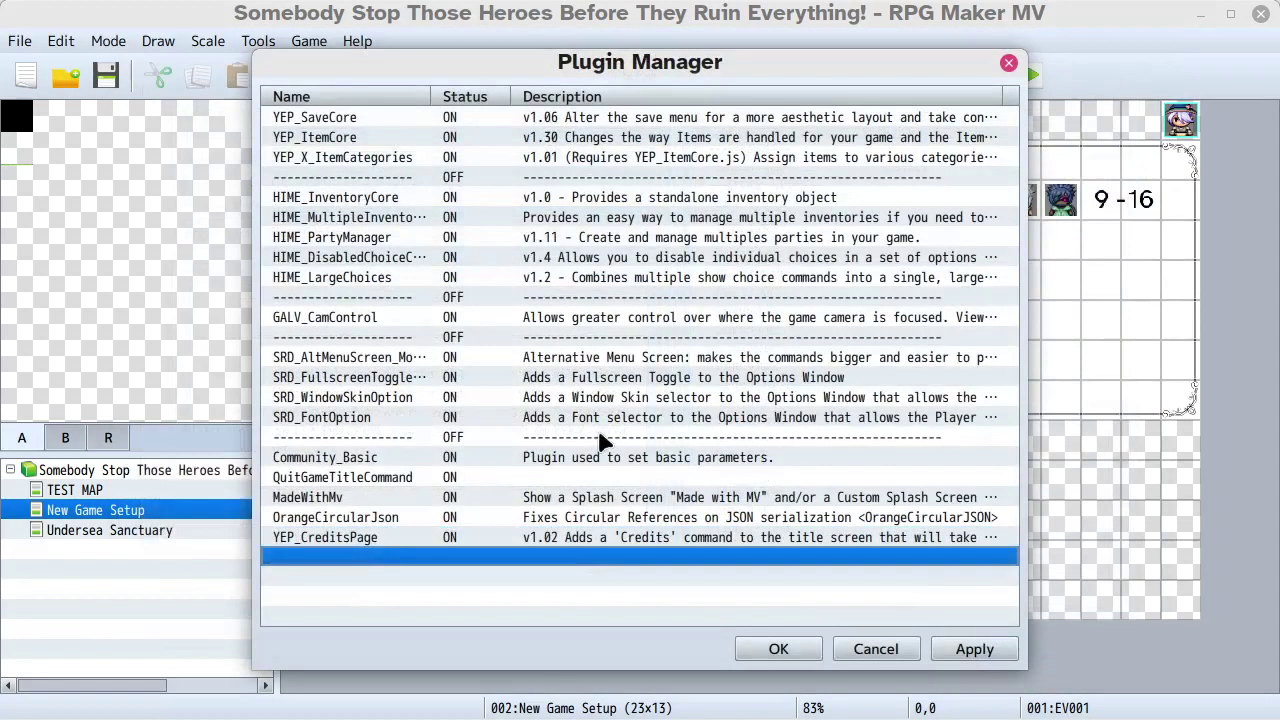
right_click(352, 540)
left_click(392, 418)
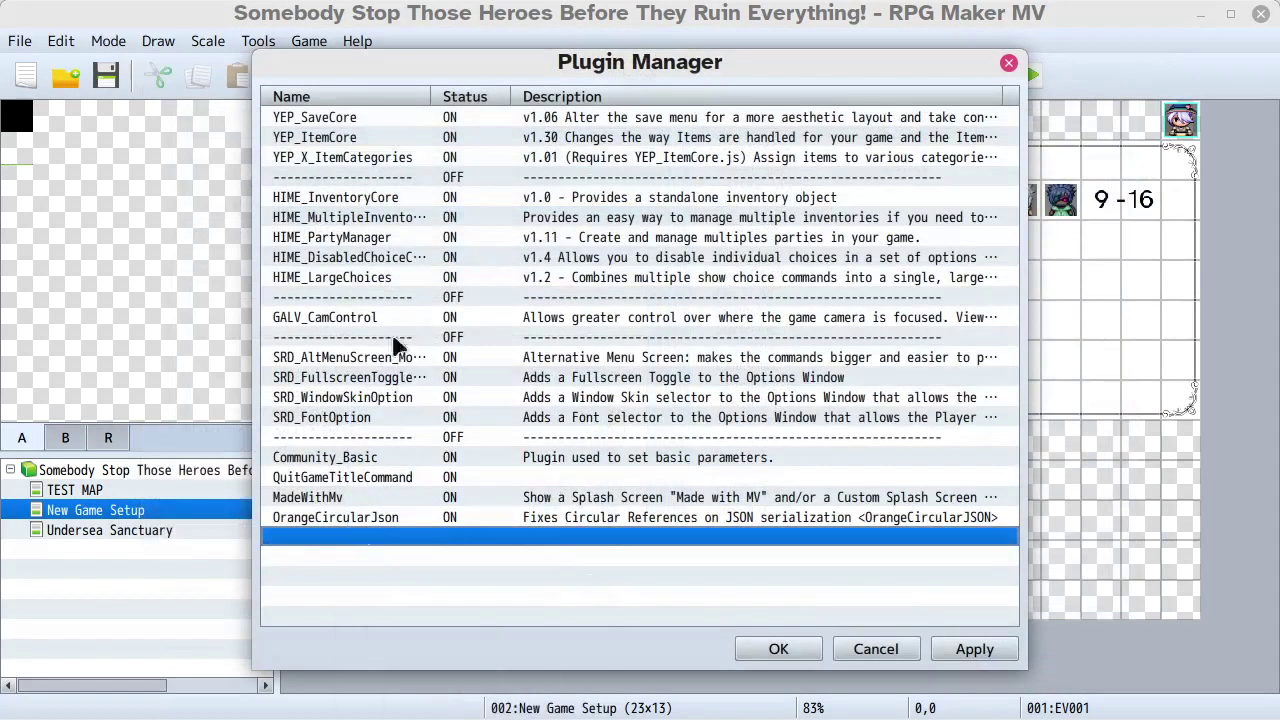
right_click(334, 178)
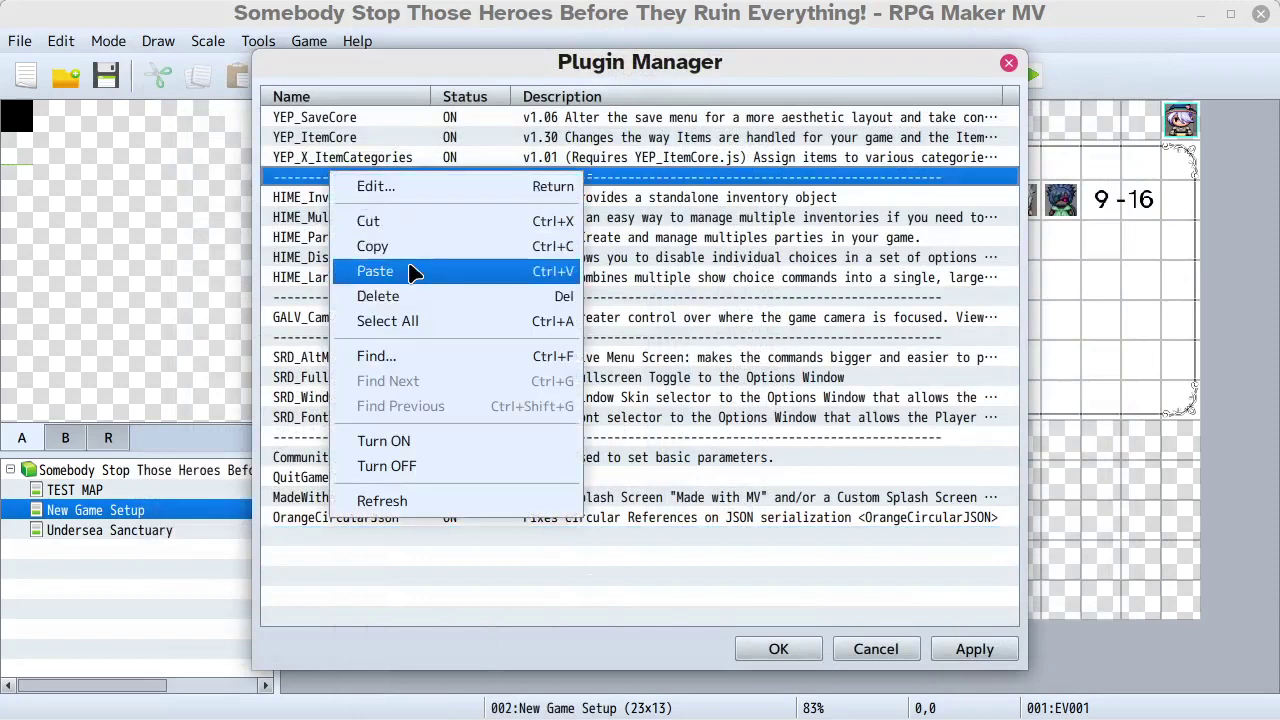
left_click(375, 271)
- Add the YEP_KeyNameEntry plugin with status ON, reviewing its Keyboard Message parameter and keeping the default text
left_click(446, 542)
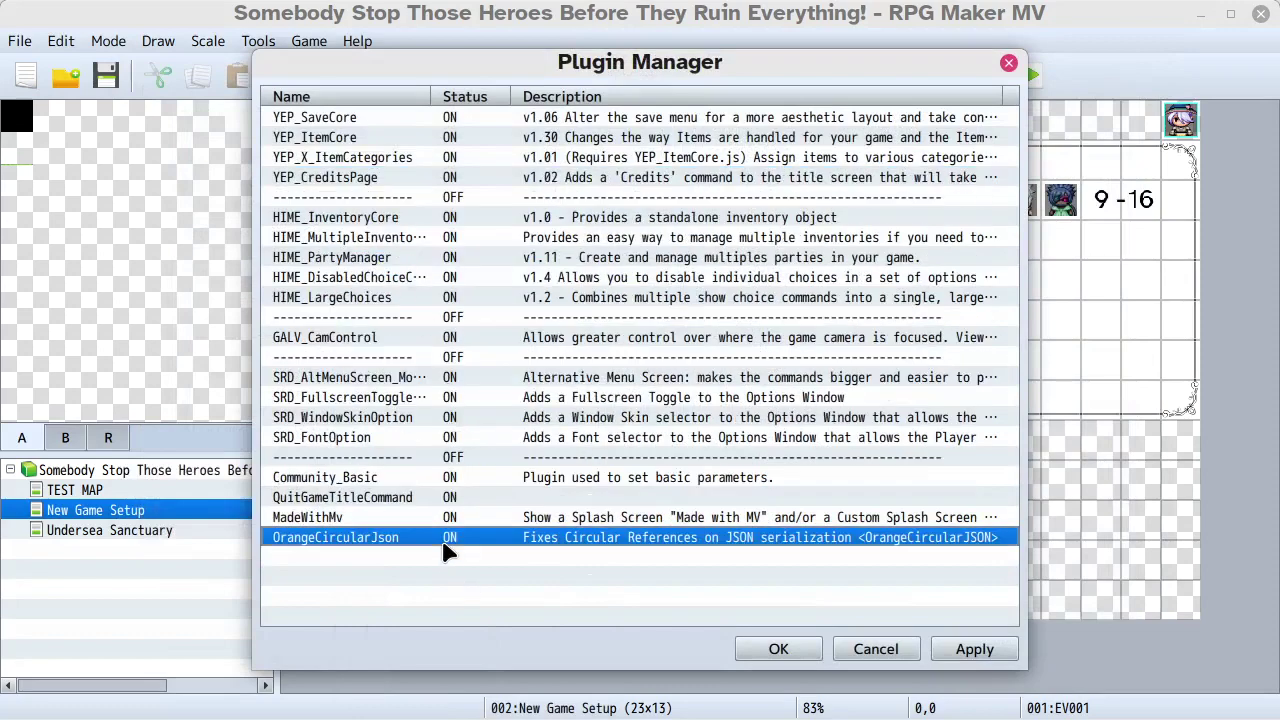
double_click(437, 558)
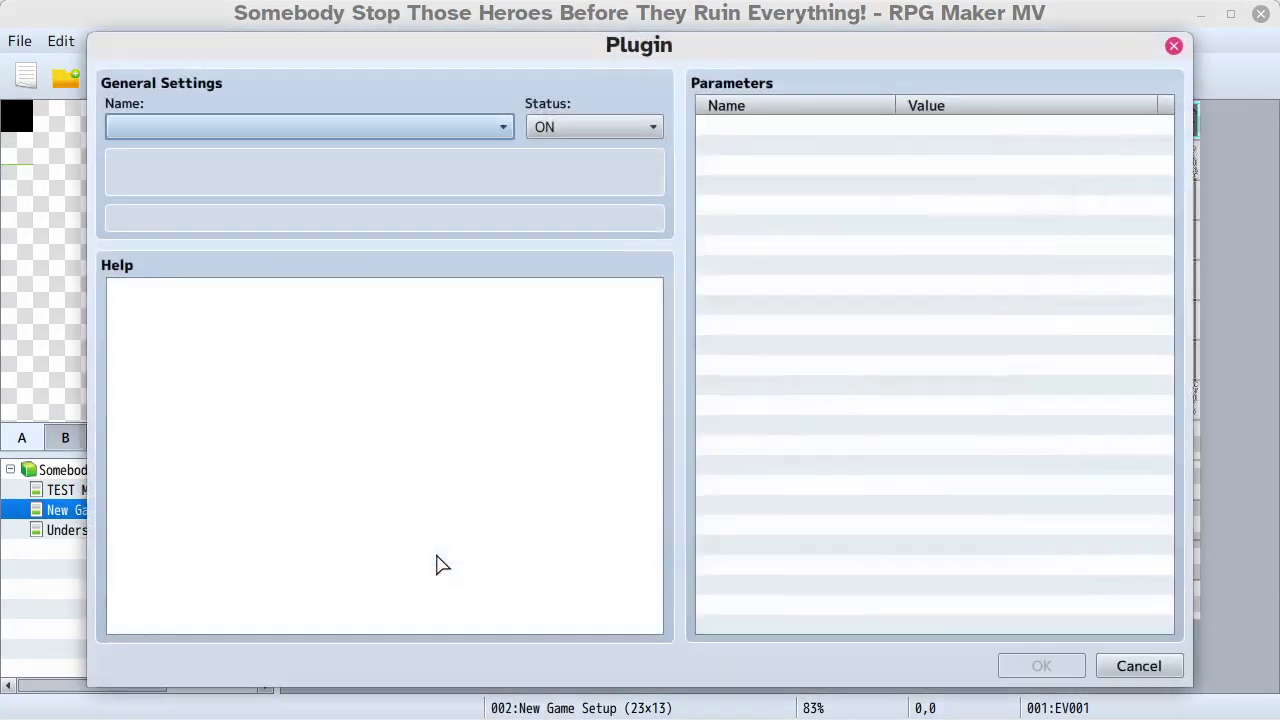
left_click(262, 128)
scroll(270, 535, "down", 5)
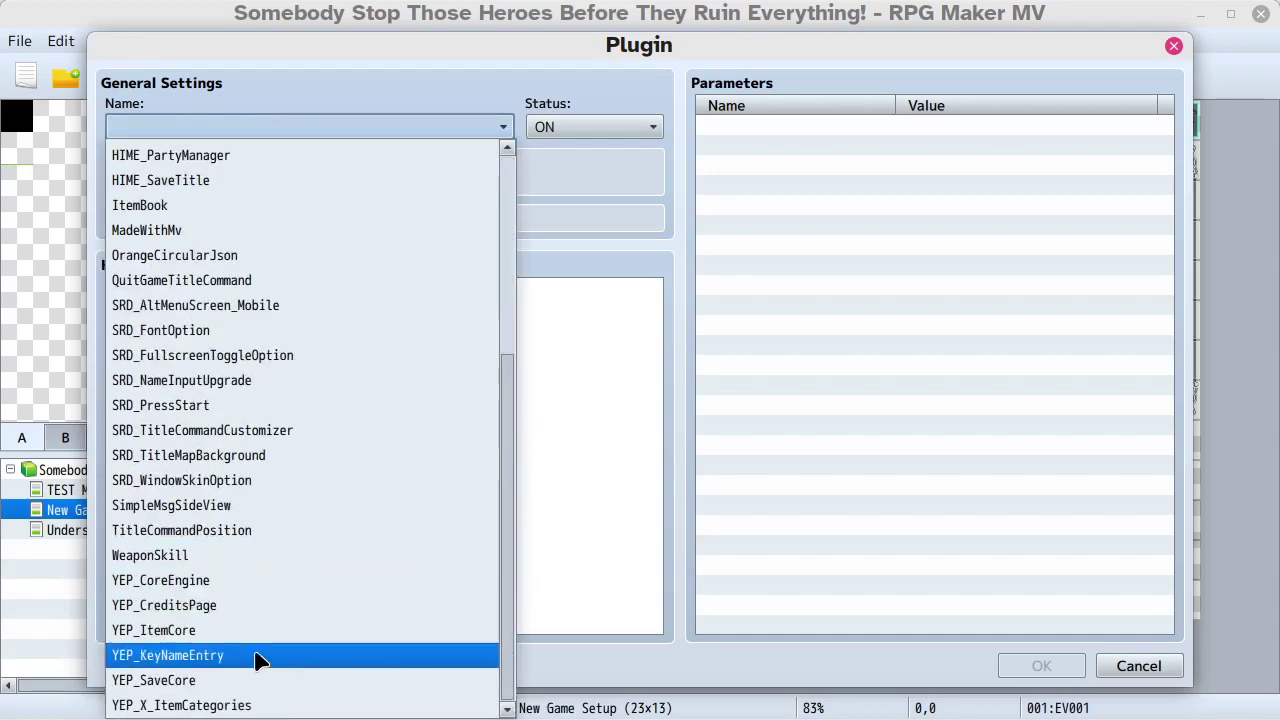
left_click(256, 657)
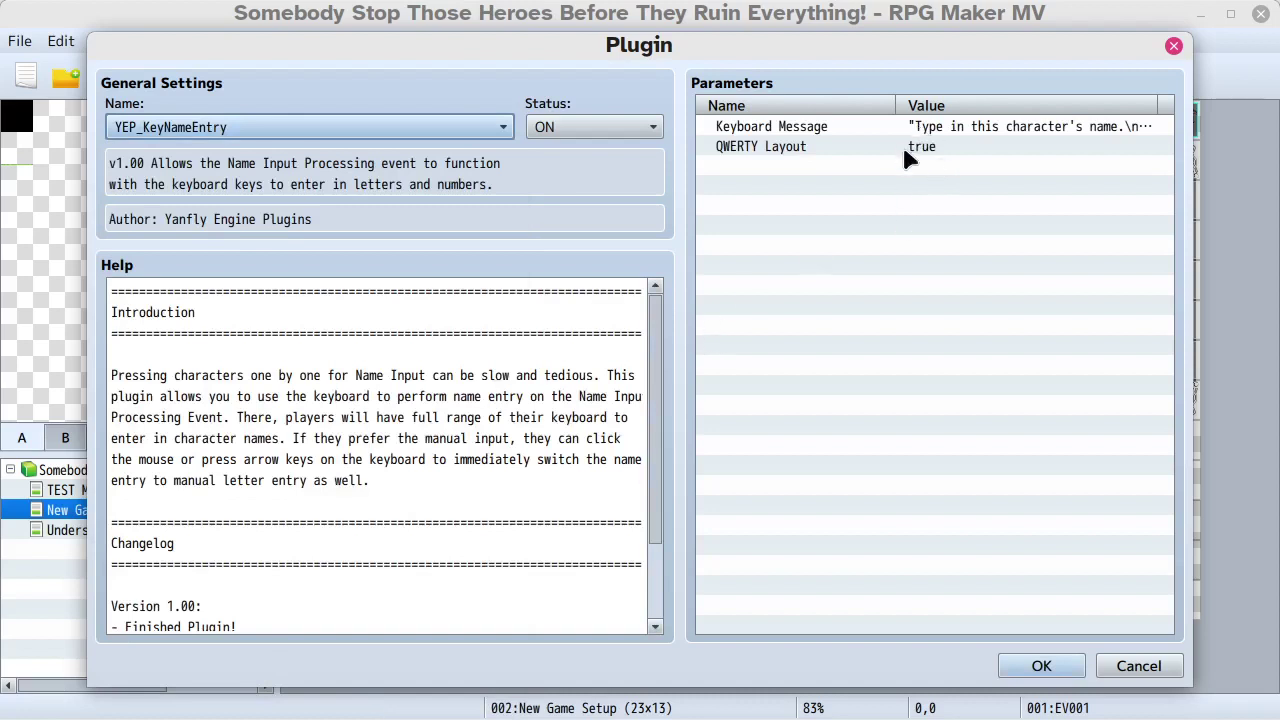
double_click(820, 130)
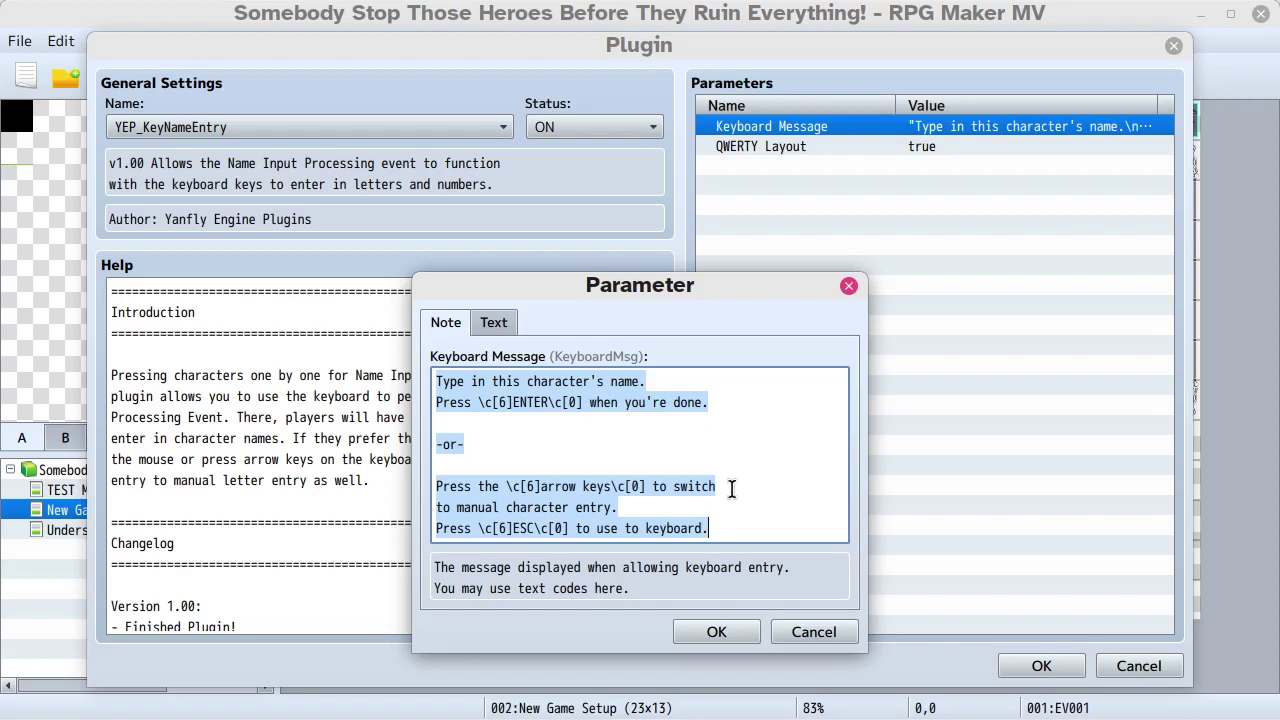
left_click(718, 633)
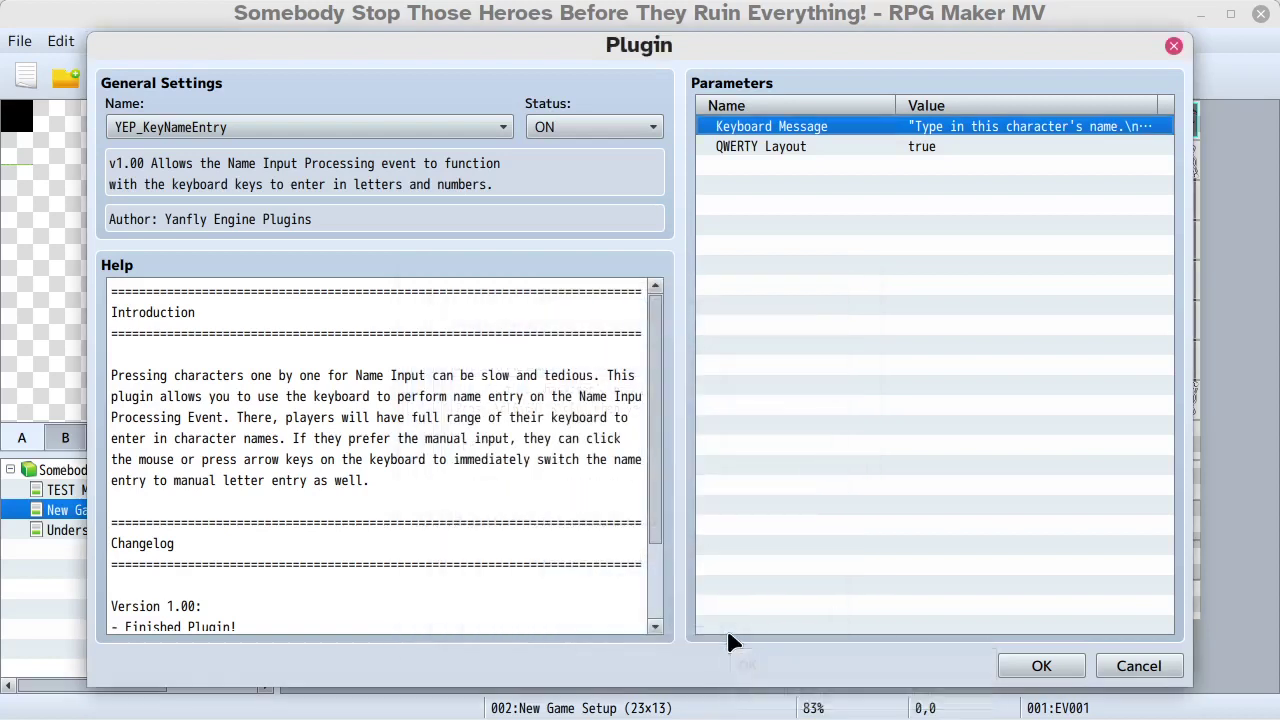
left_click(1014, 669)
left_click(1036, 663)
- Move YEP_KeyNameEntry from the end of the plugin list to directly below YEP_CreditsPage
right_click(290, 560)
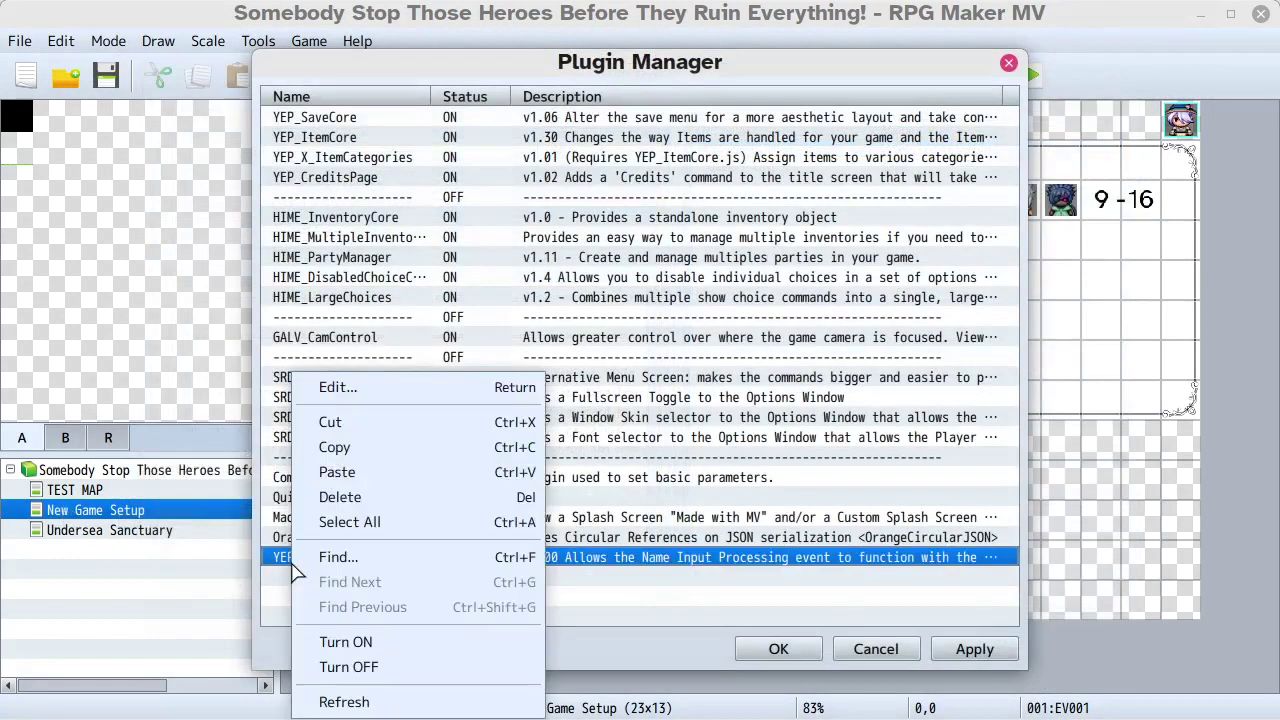
left_click(350, 428)
left_click(335, 198)
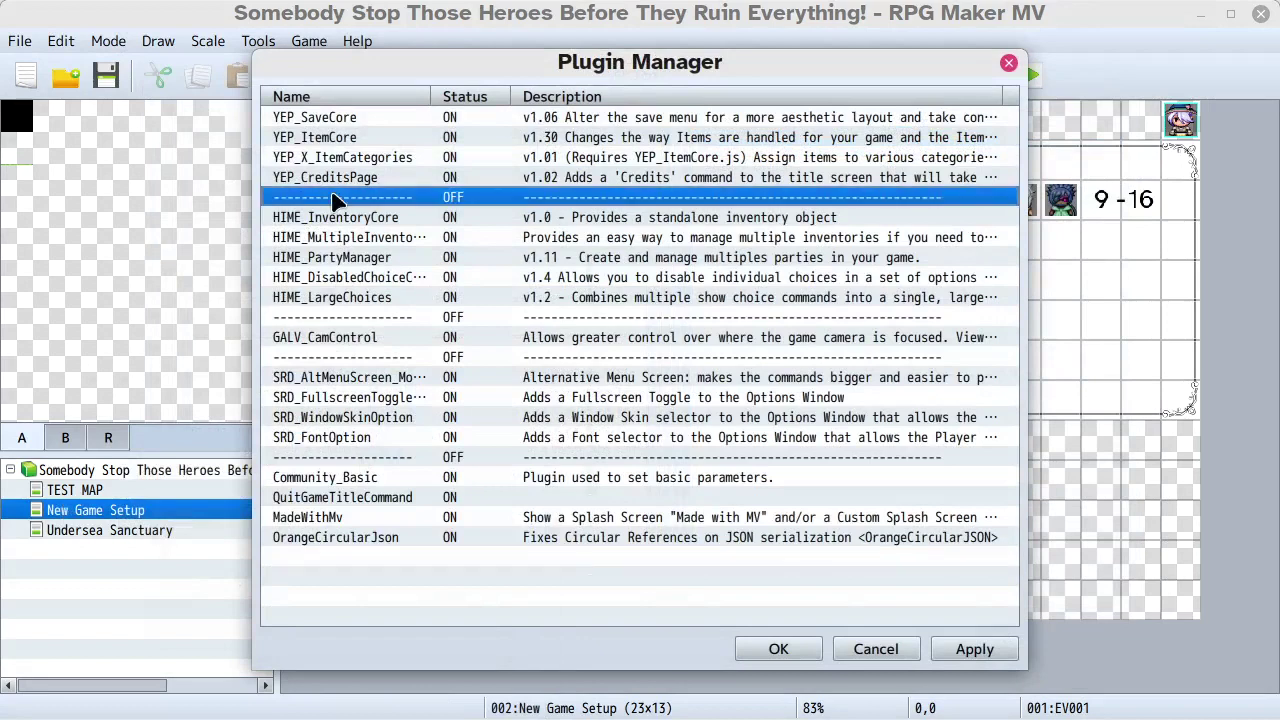
right_click(335, 198)
left_click(400, 291)
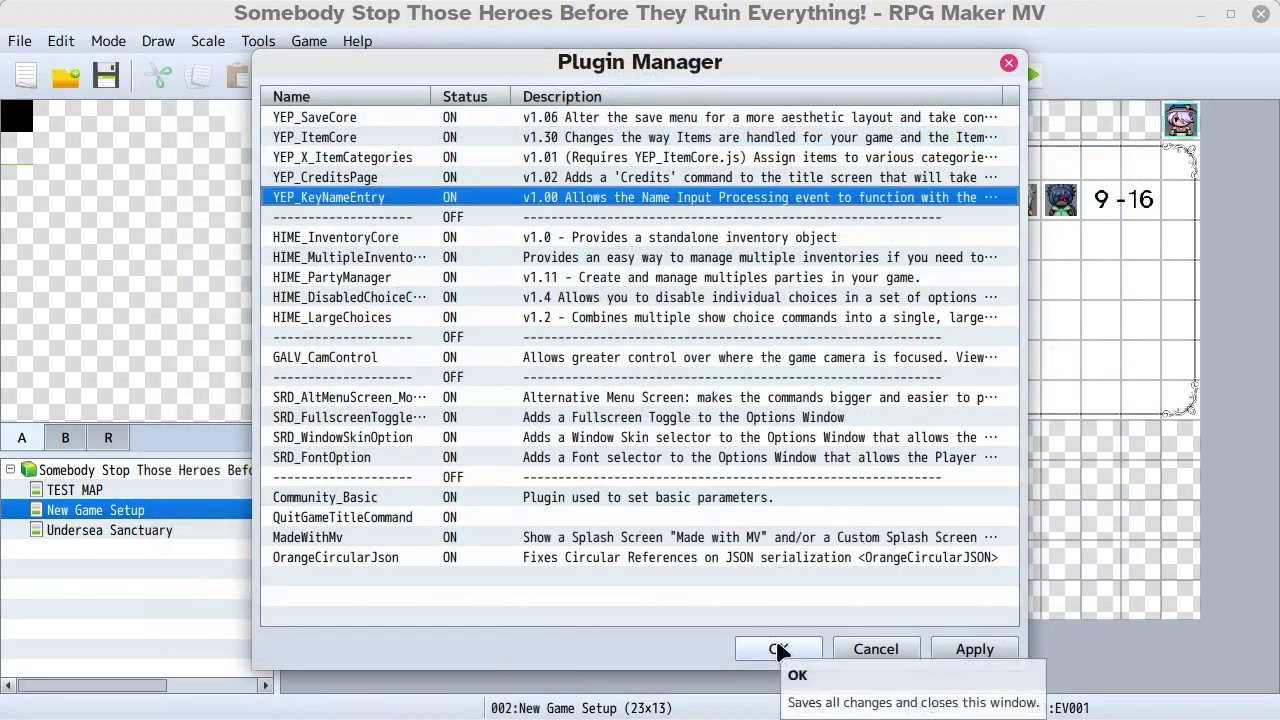
- Move YEP_CreditsPage directly below YEP_KeyNameEntry and save the plugin list changes
right_click(332, 177)
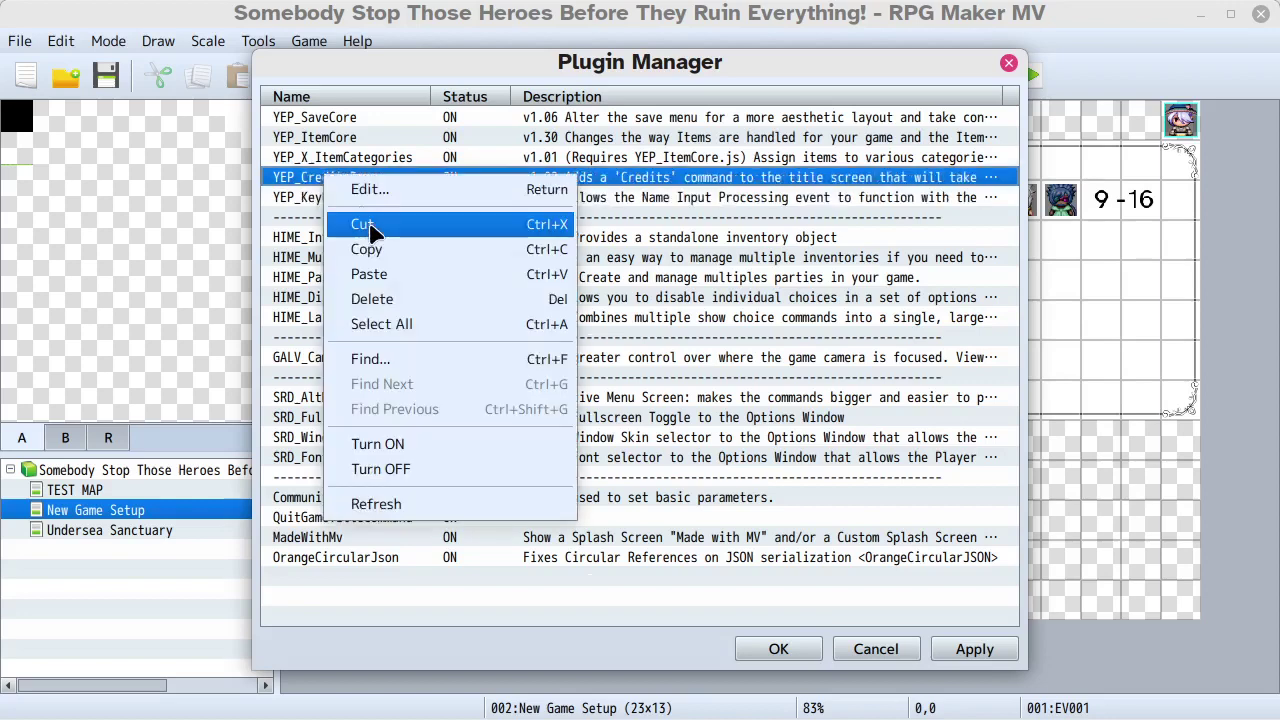
left_click(362, 224)
right_click(332, 197)
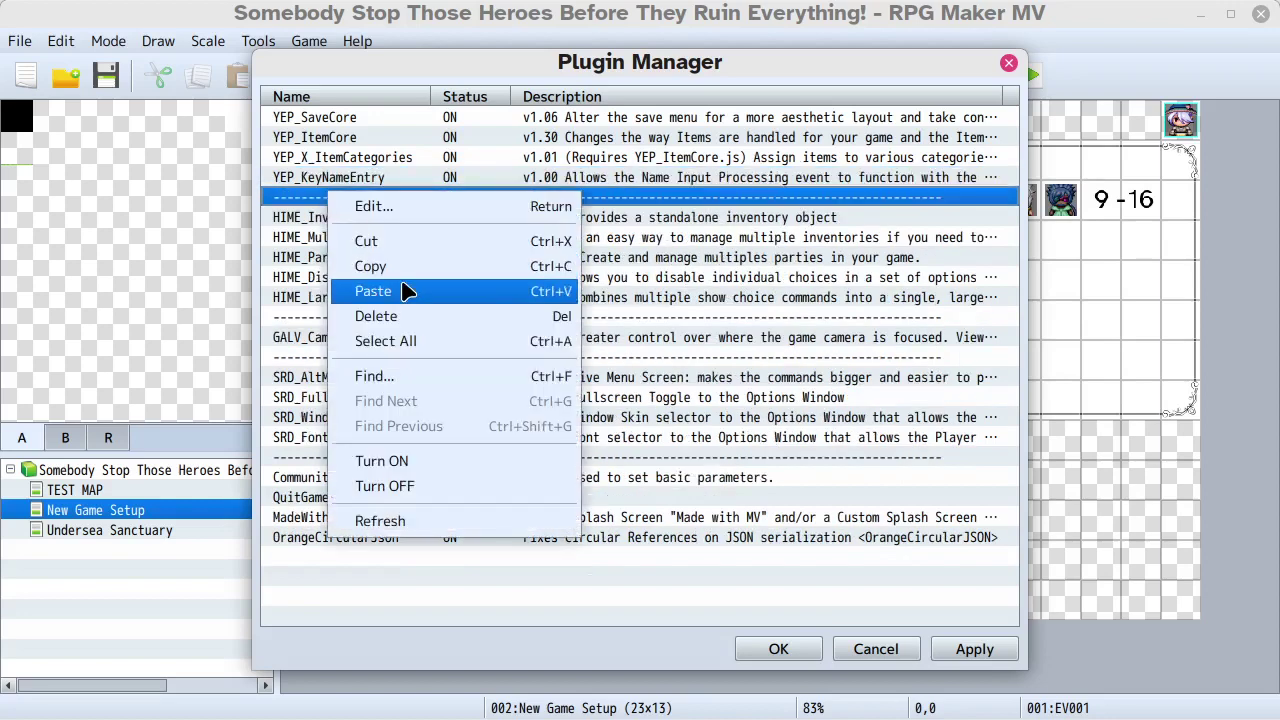
left_click(403, 290)
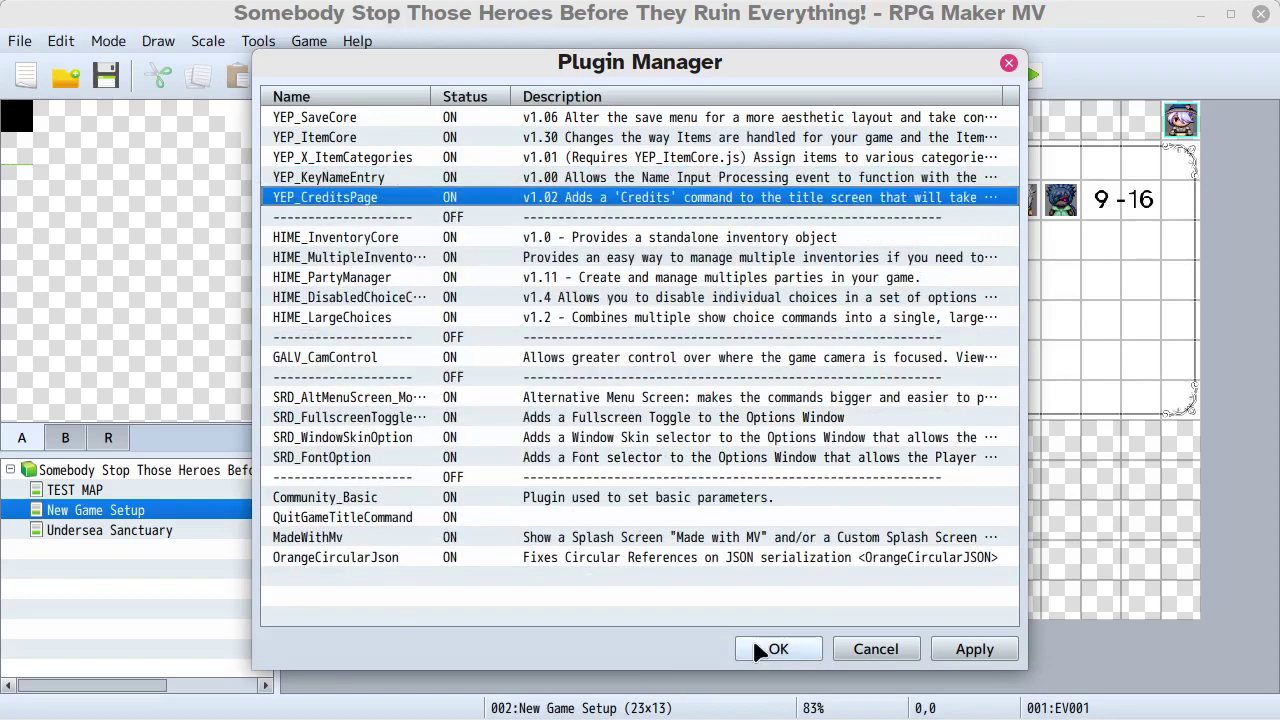
left_click(776, 650)
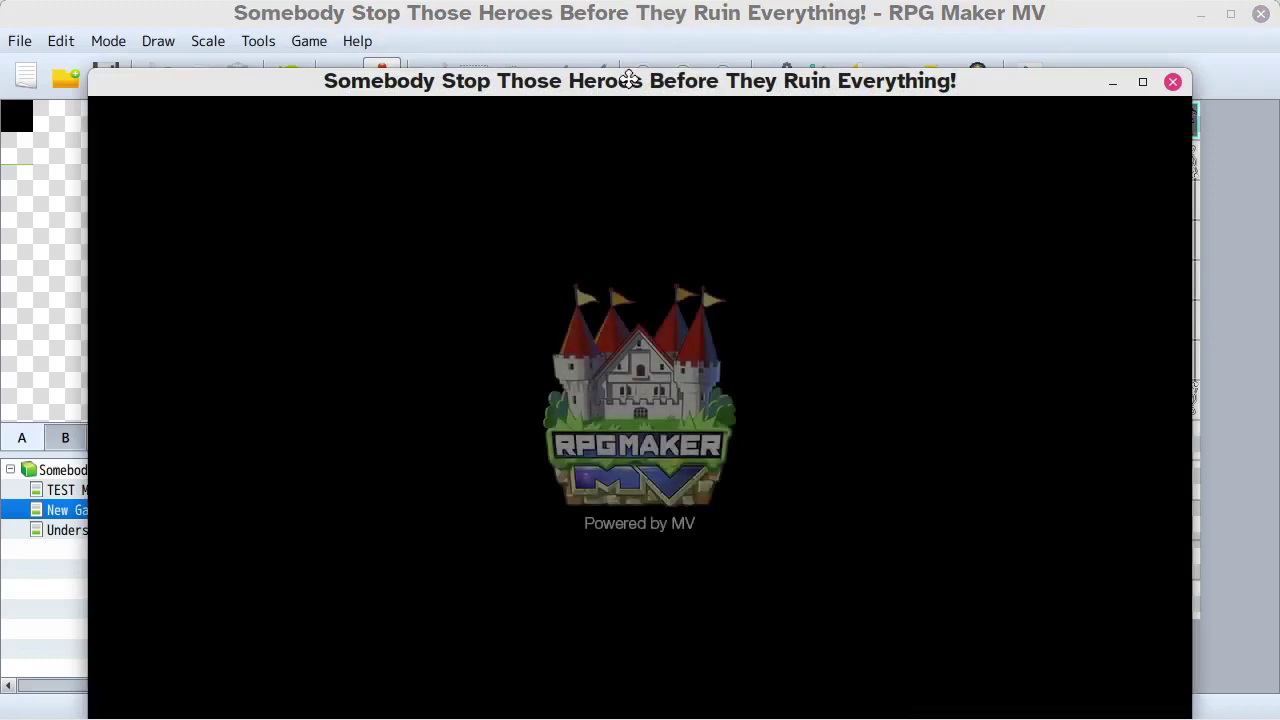
- Test the Credits command on the playtest's title screen by repeatedly opening and leaving the credits page
left_click_drag(628, 80, 630, 48)
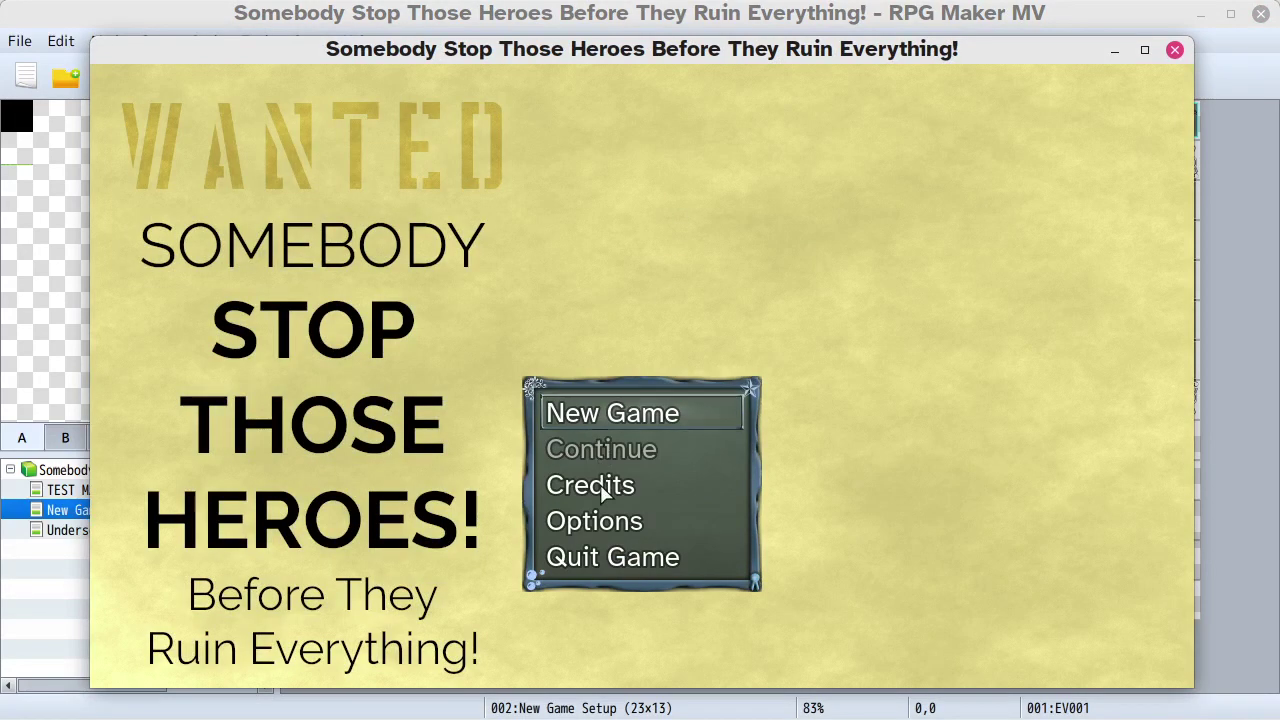
left_click(600, 484)
key("Escape")
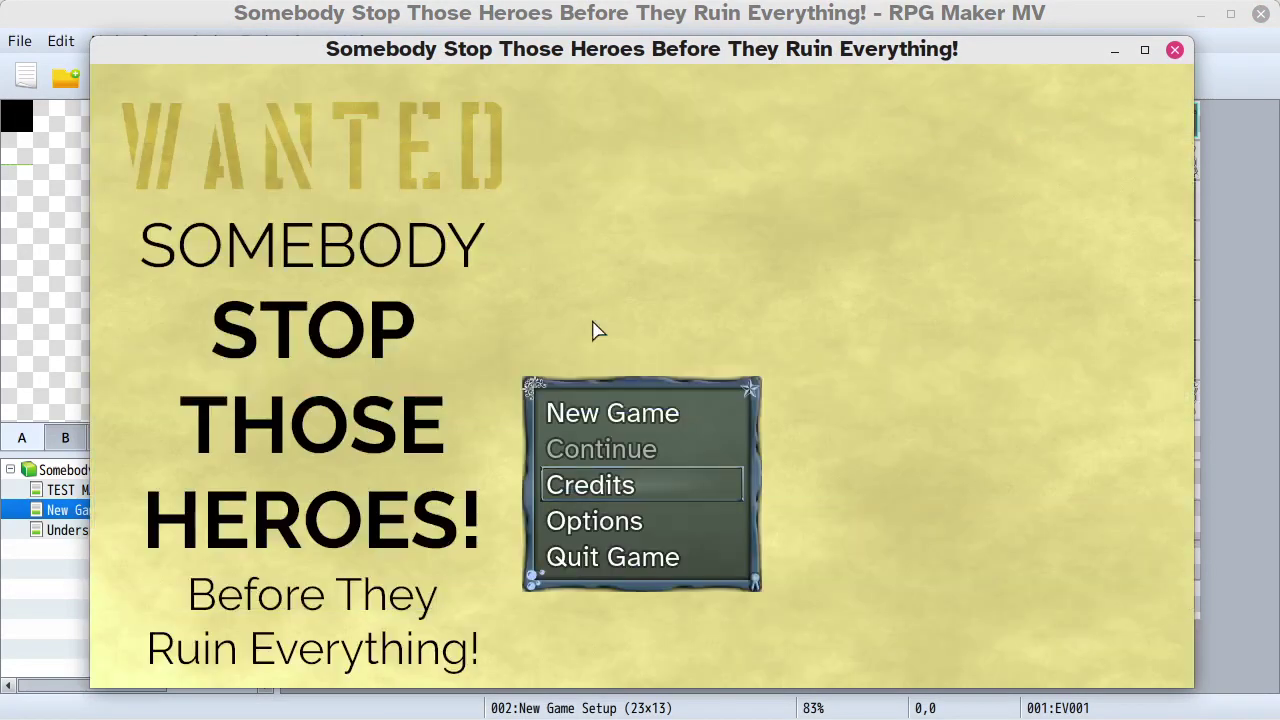
key("Down")
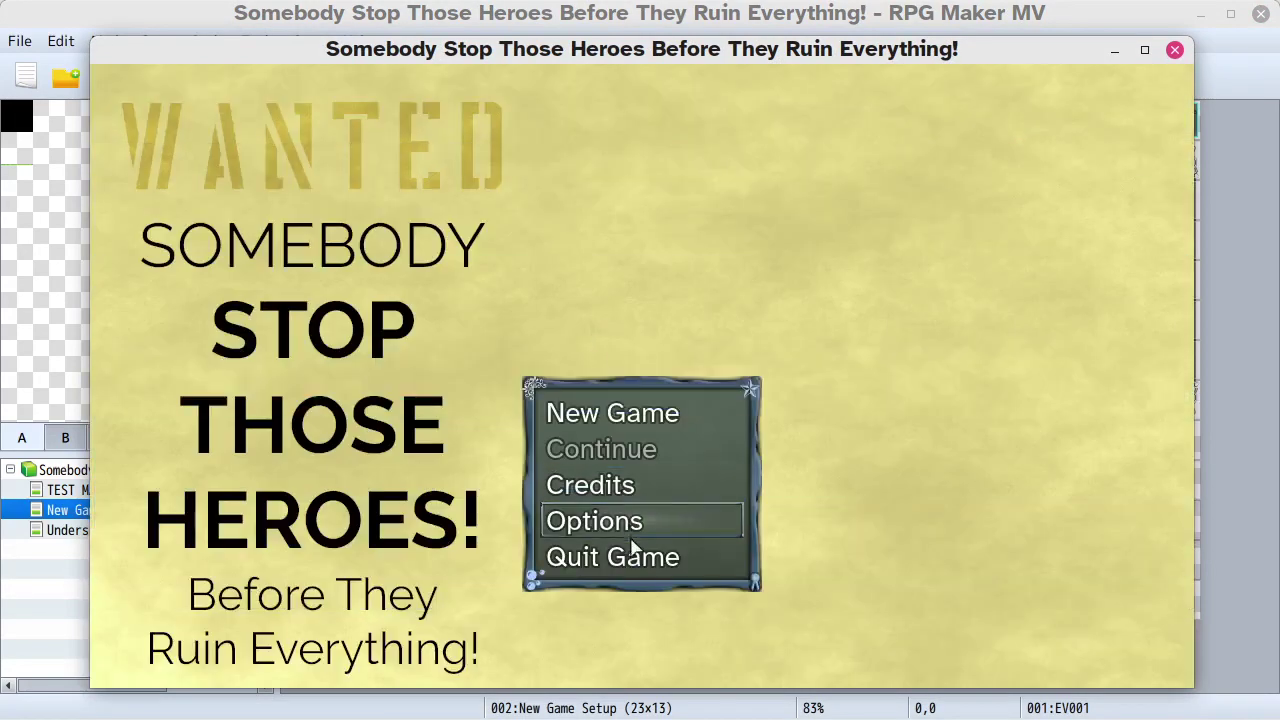
key("Down")
left_click(624, 486)
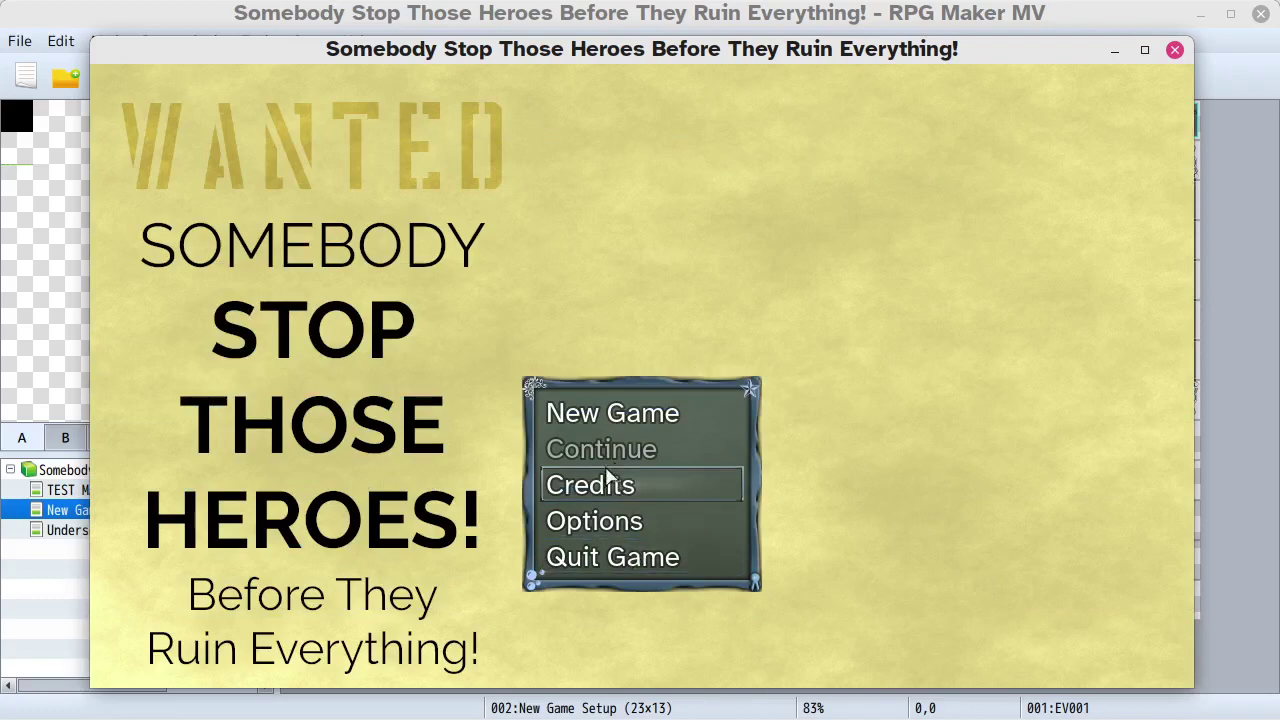
left_click(601, 486)
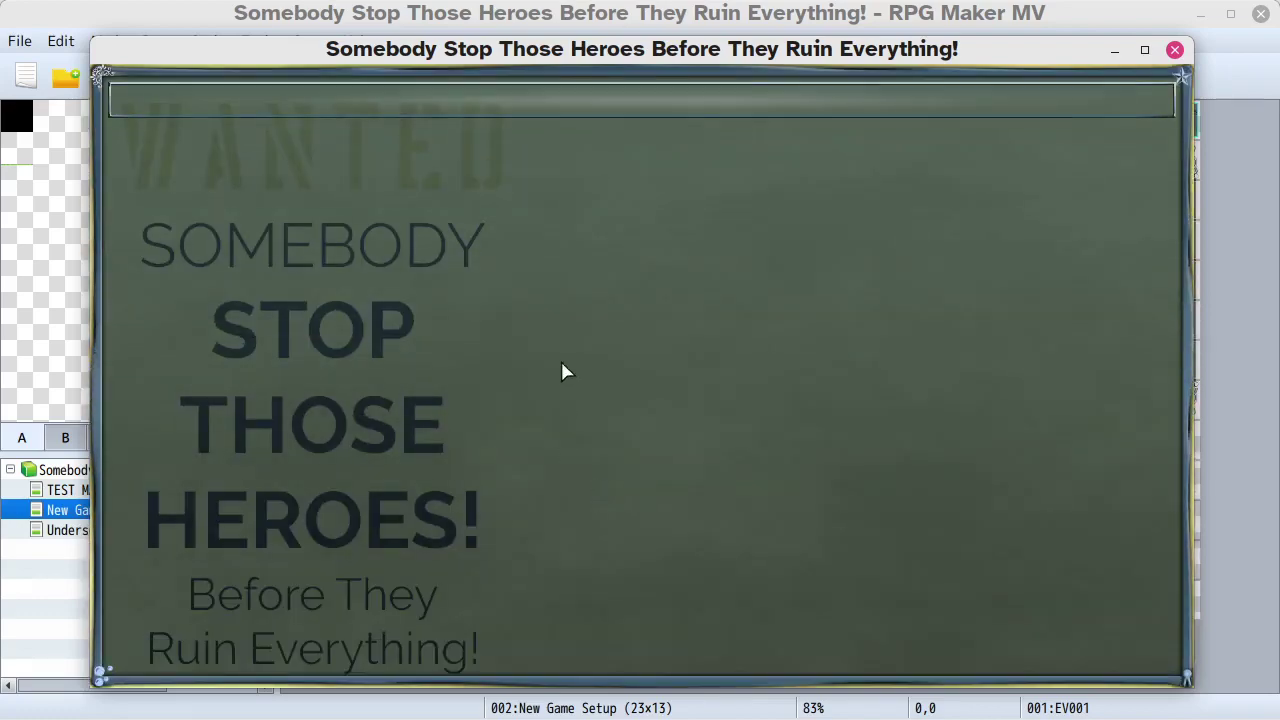
key("Escape")
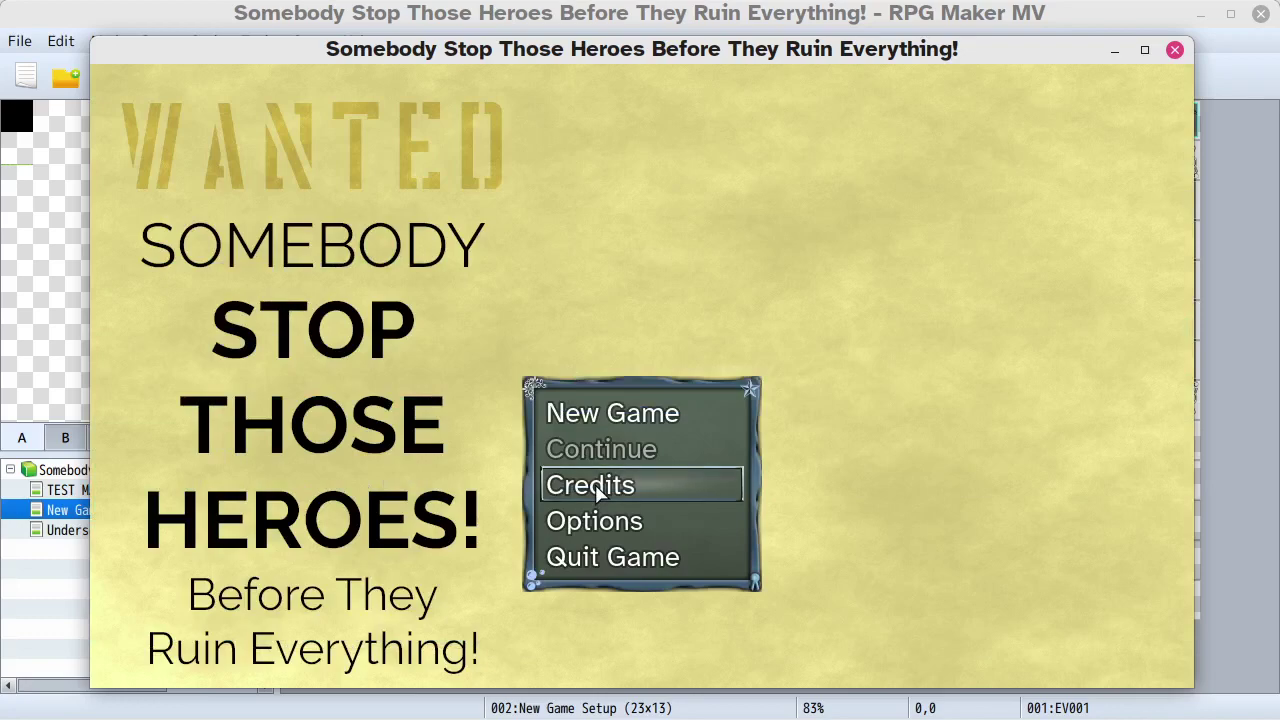
left_click(645, 490)
left_click(567, 366)
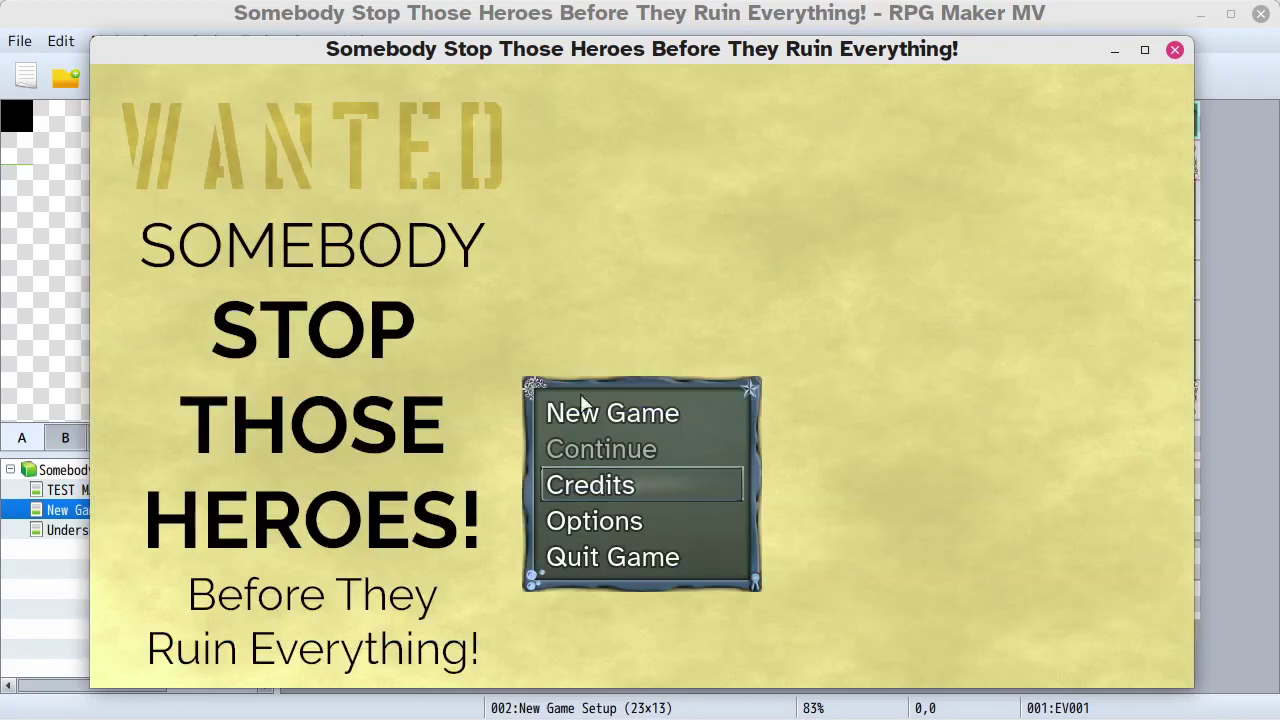
- Set up a new game in Savior Mode and proceed to Player 1's character selection
left_click(588, 412)
left_click(588, 412)
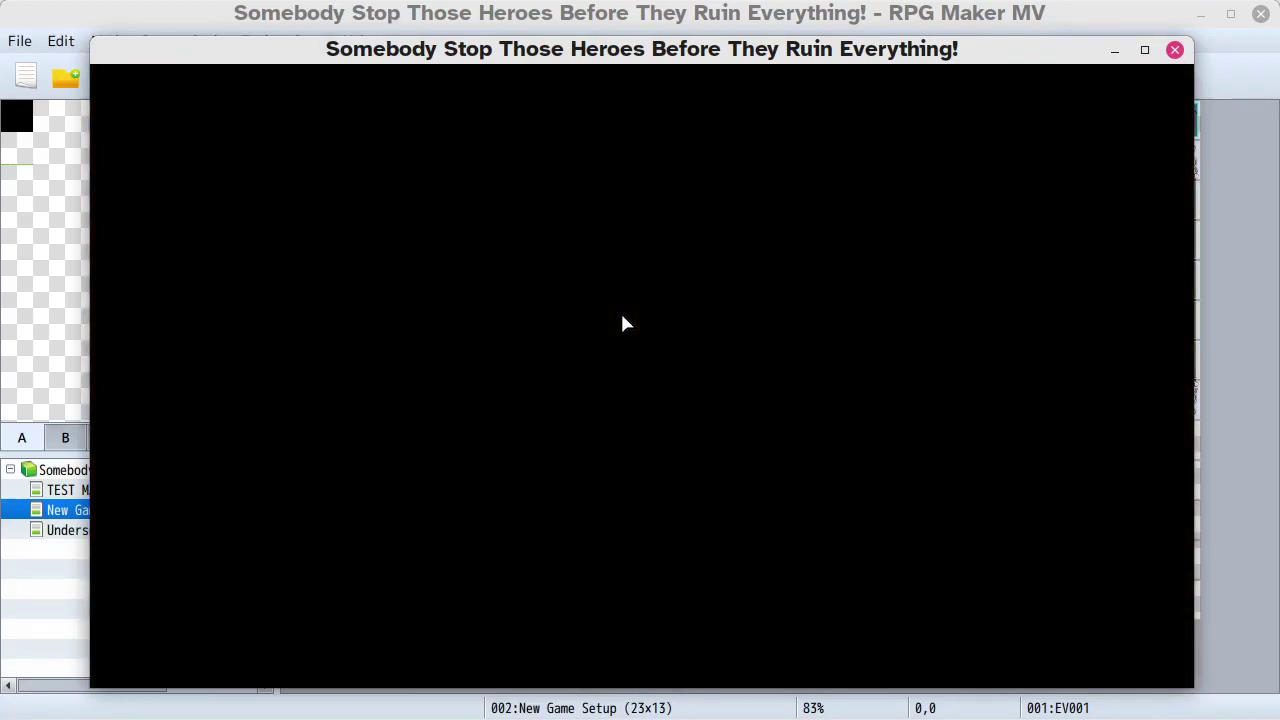
left_click(620, 300)
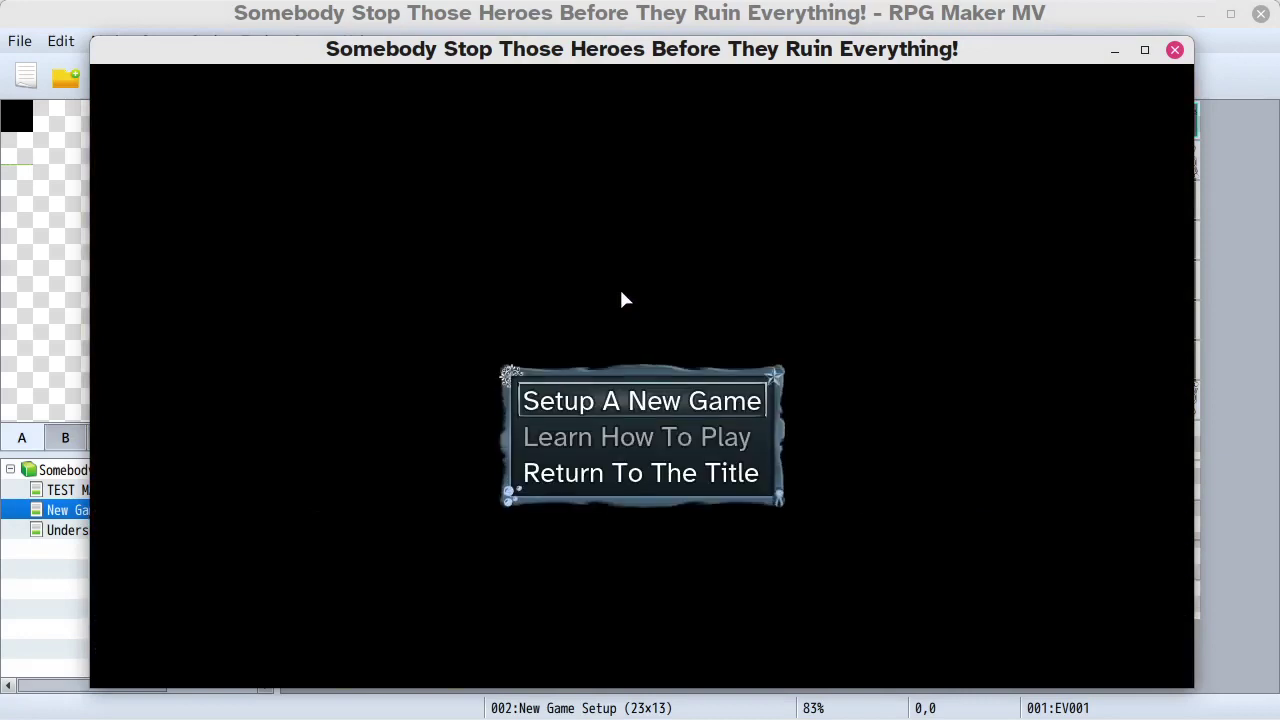
left_click(607, 393)
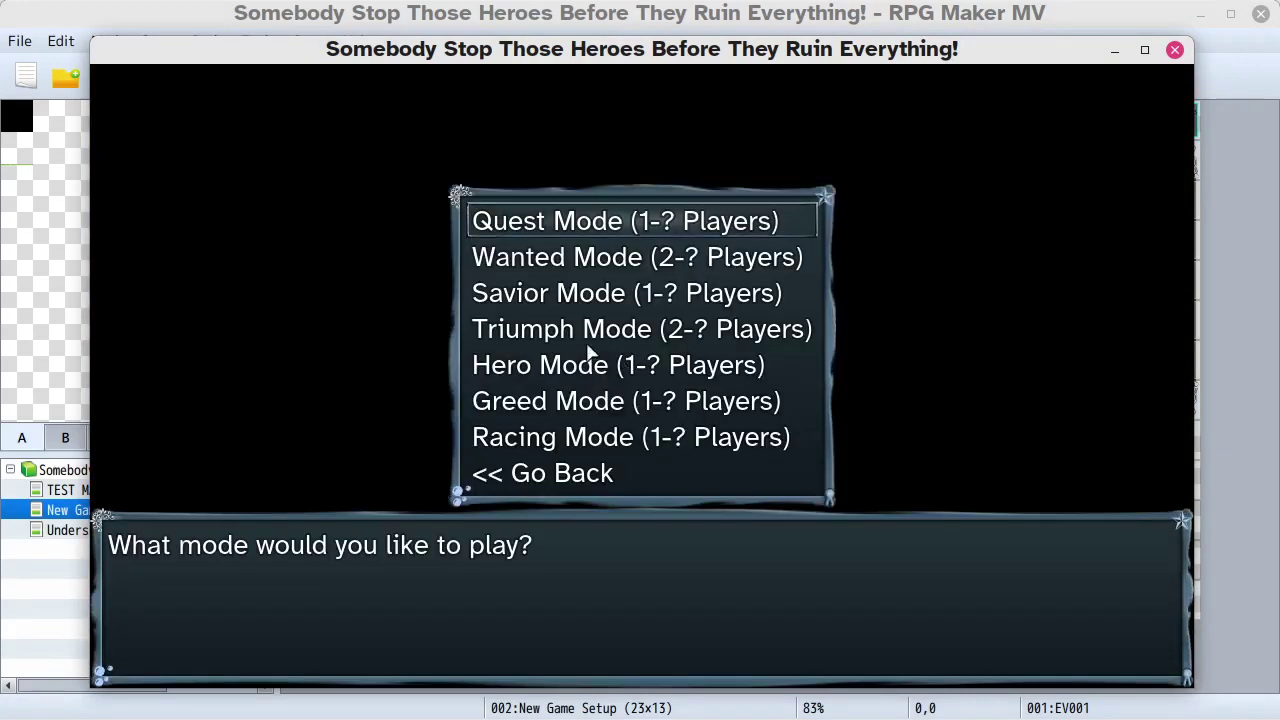
left_click(563, 296)
left_click(563, 296)
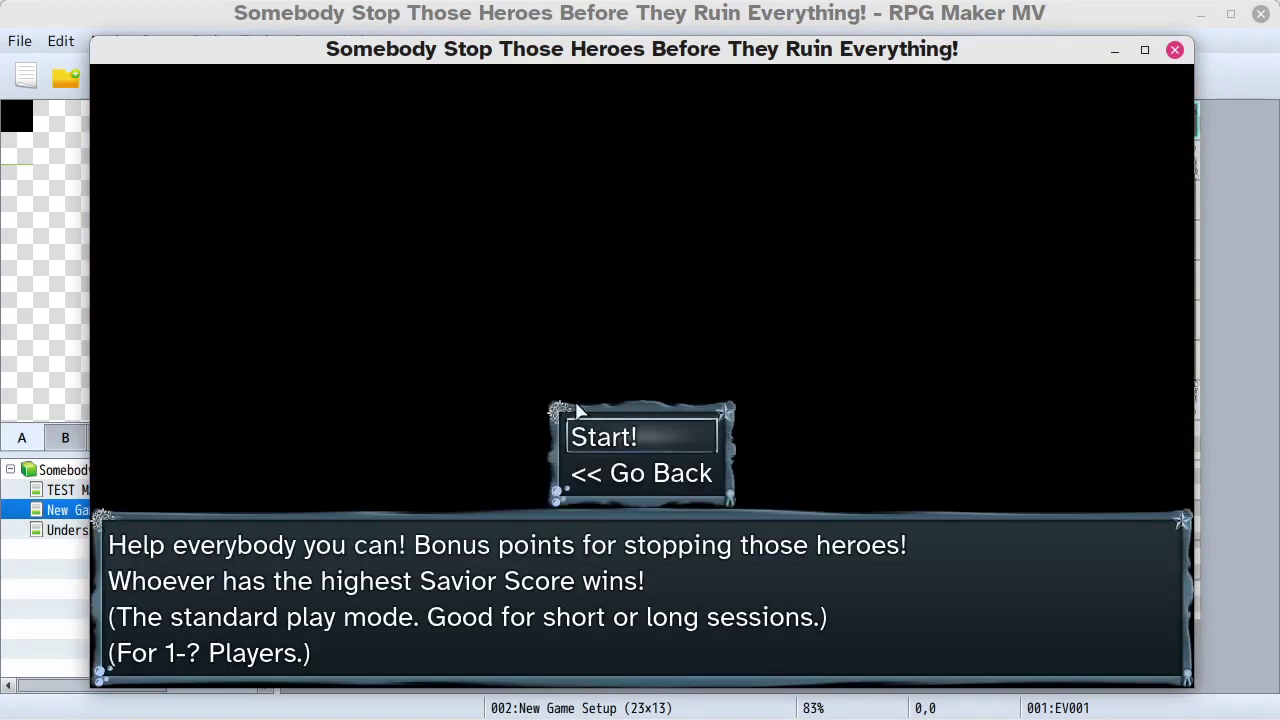
left_click(592, 425)
left_click(580, 225)
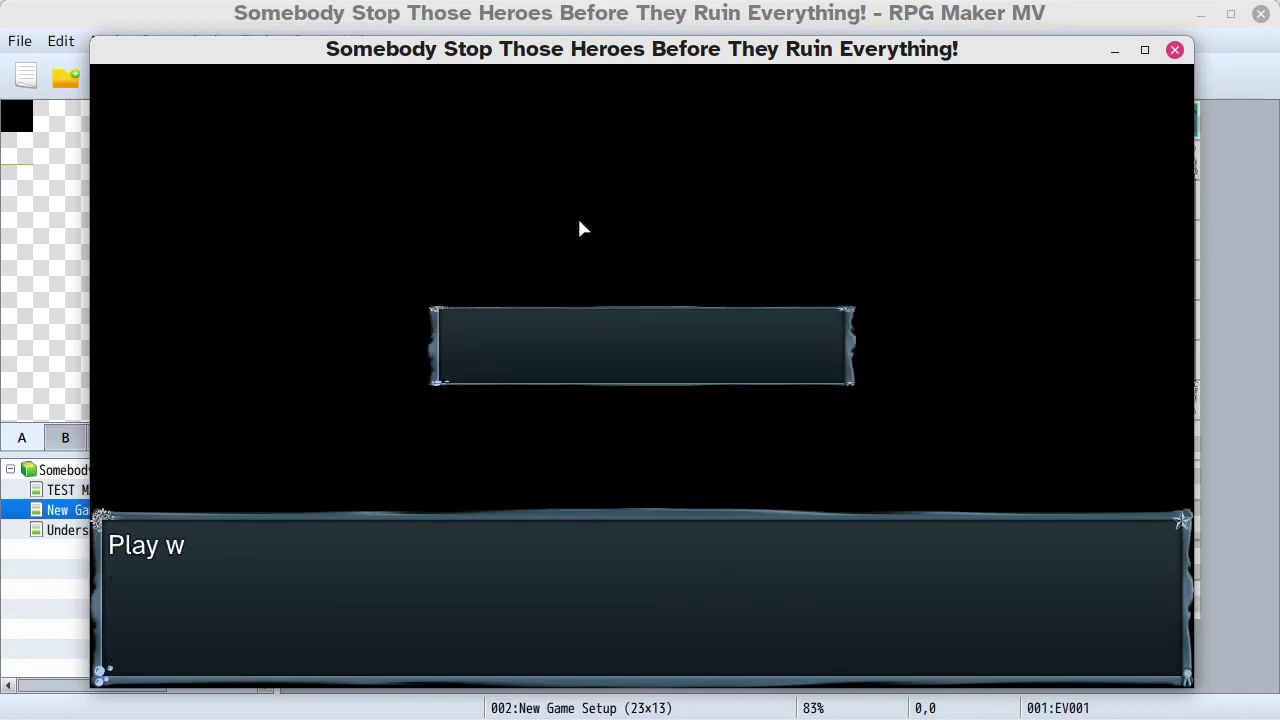
left_click(606, 436)
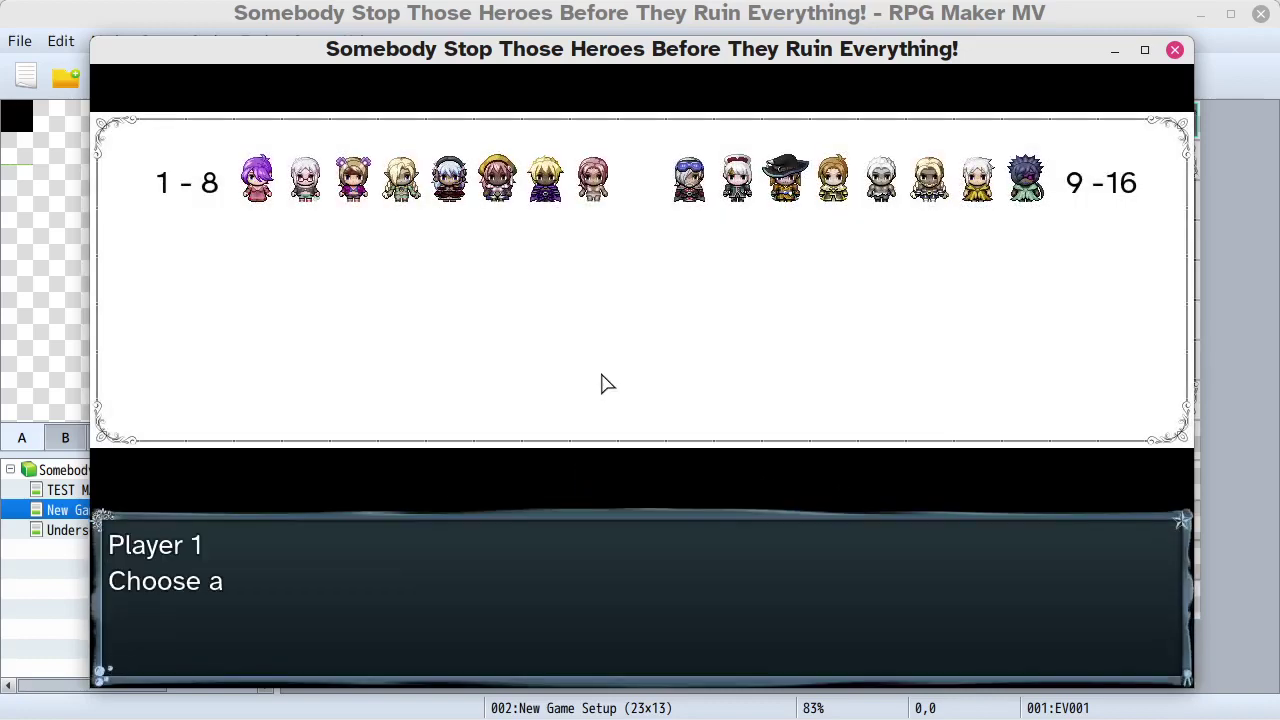
- Choose character 10 for Player 1 and continue to the character name entry
left_click(596, 395)
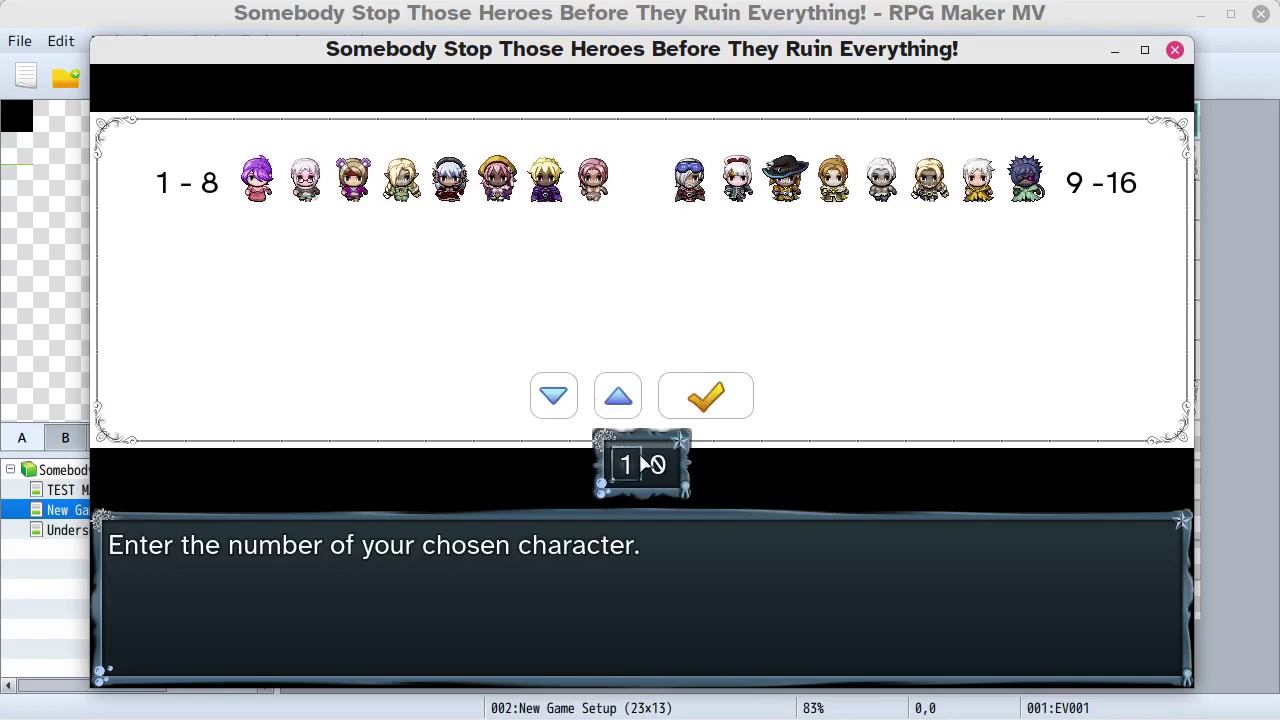
left_click(710, 396)
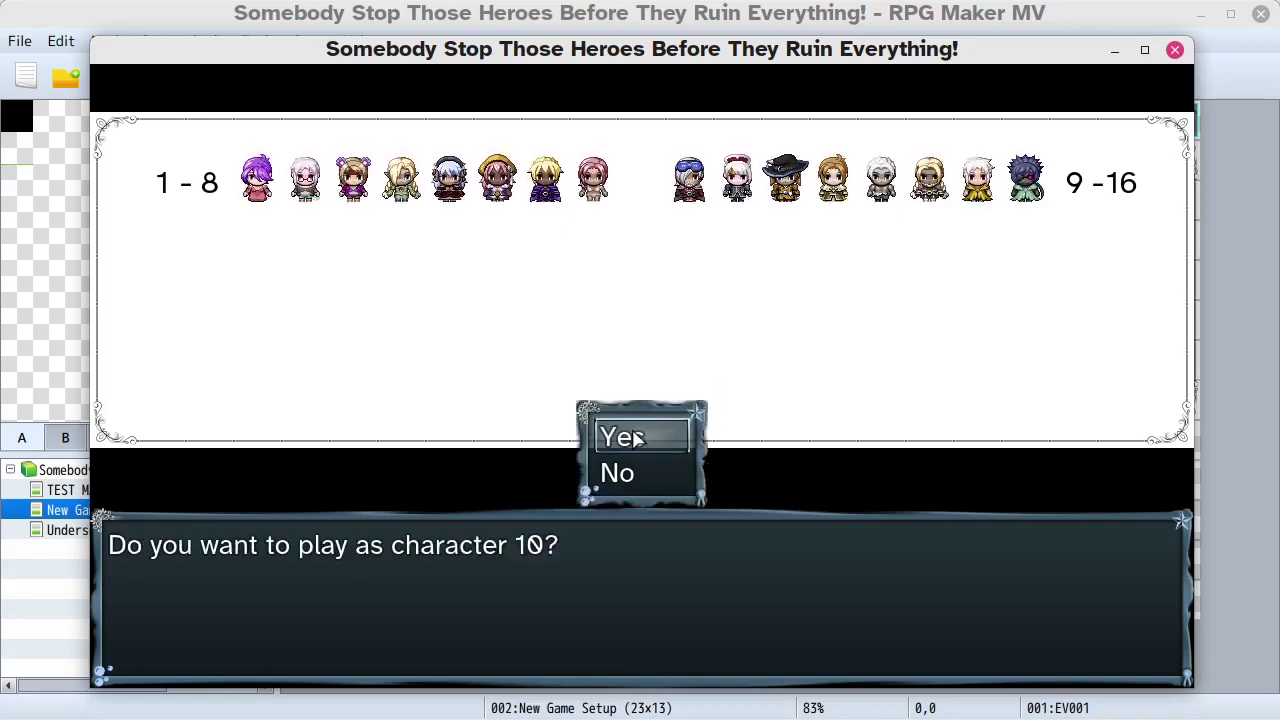
left_click(622, 437)
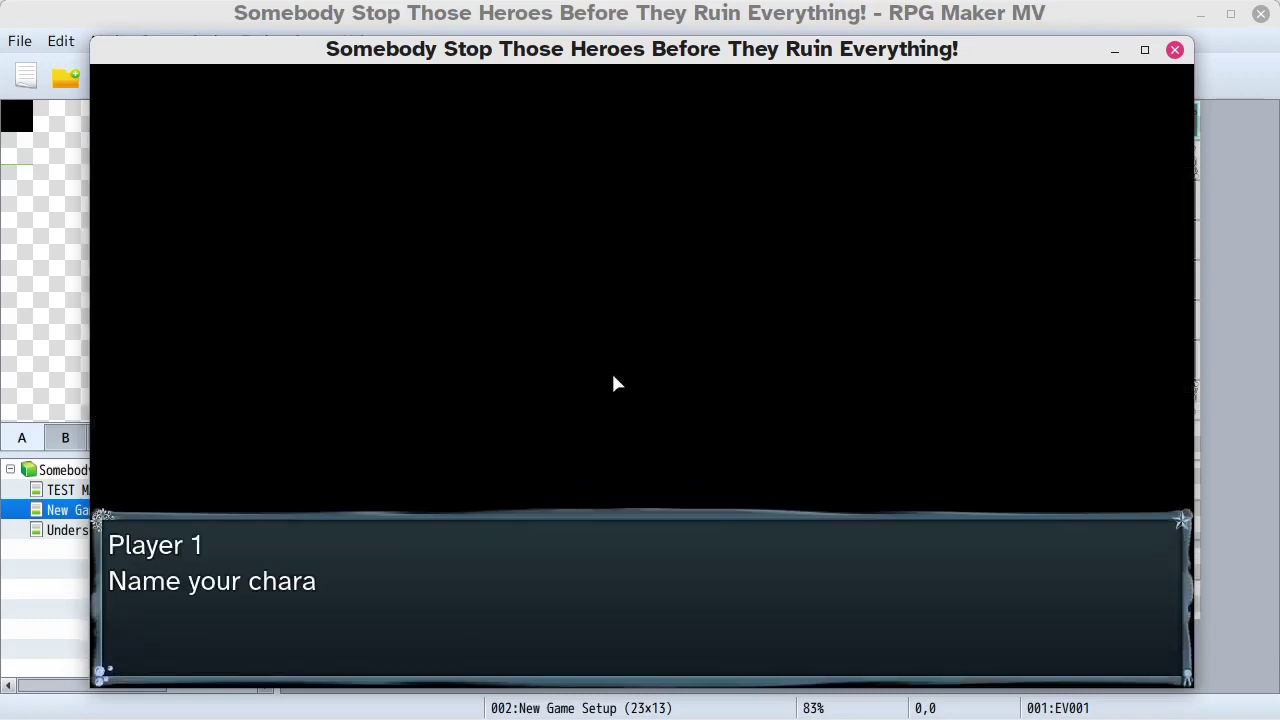
left_click(614, 381)
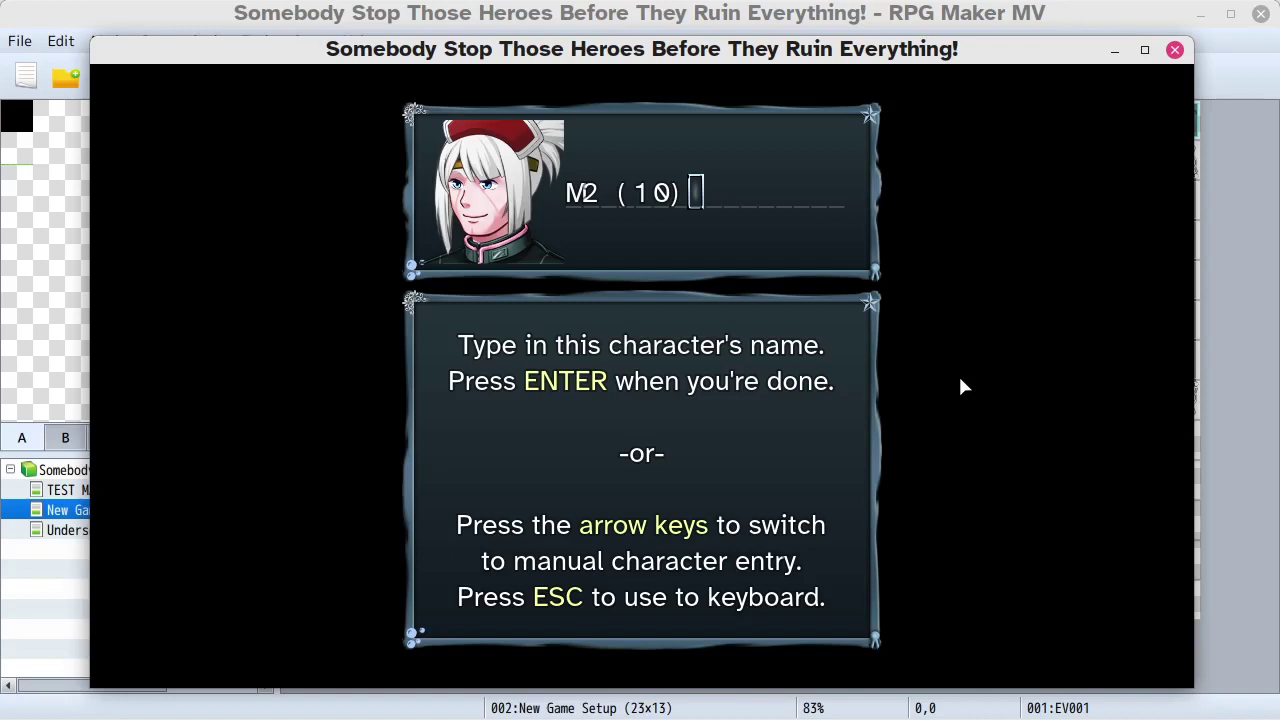
- Erase the character's default name and enter "Typing w/Keyboar" using keyboard name entry
key("BackSpace")
key("BackSpace")
key("BackSpace")
key("BackSpace")
key("BackSpace")
key("BackSpace")
key("BackSpace")
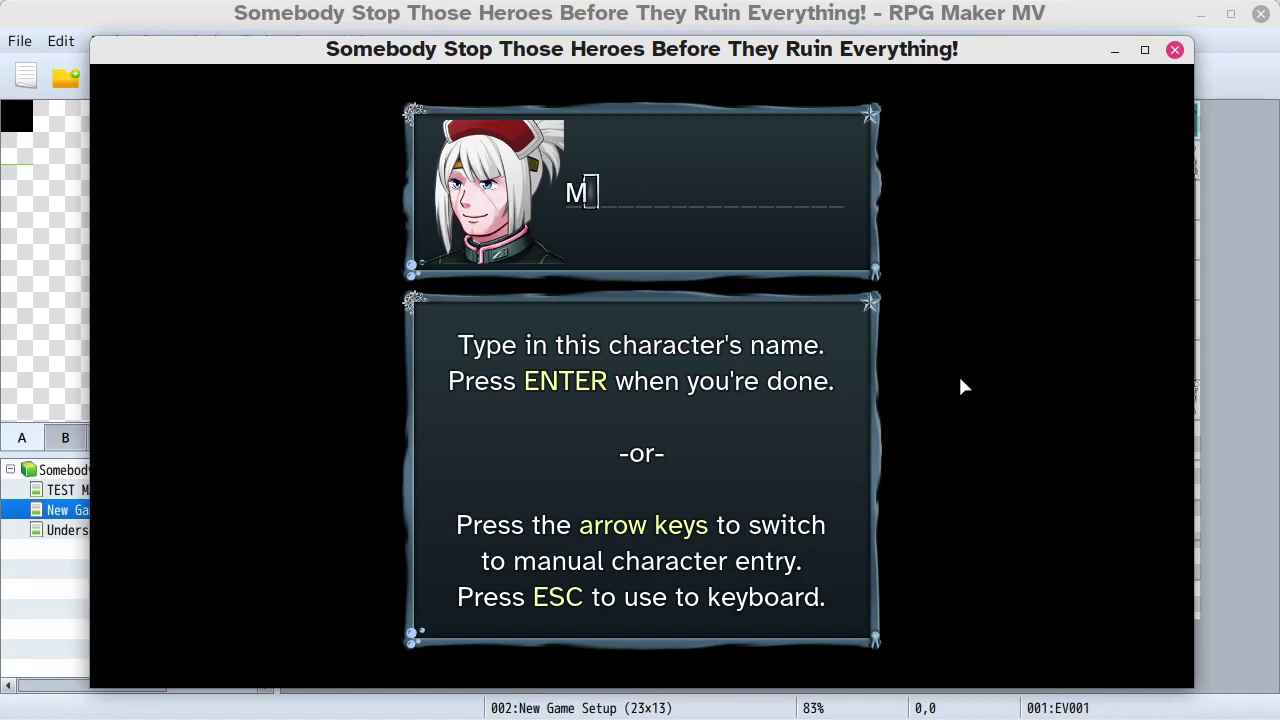
type("Ty")
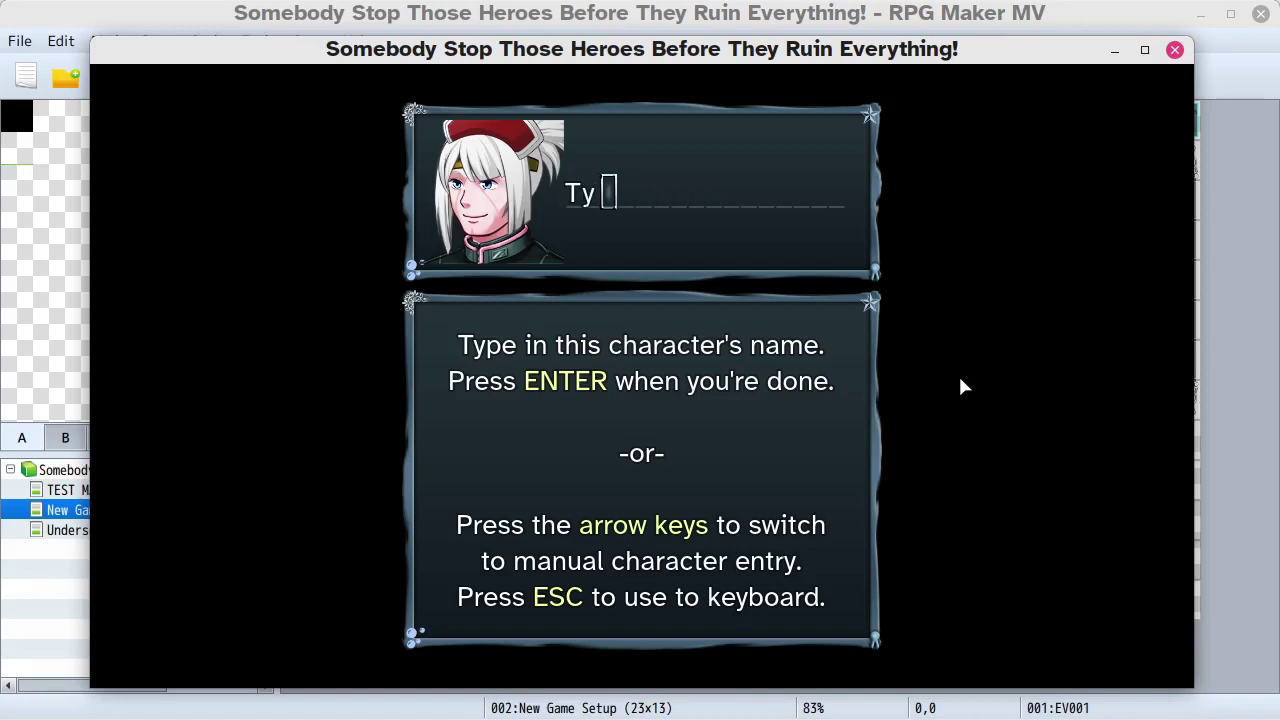
type("ping")
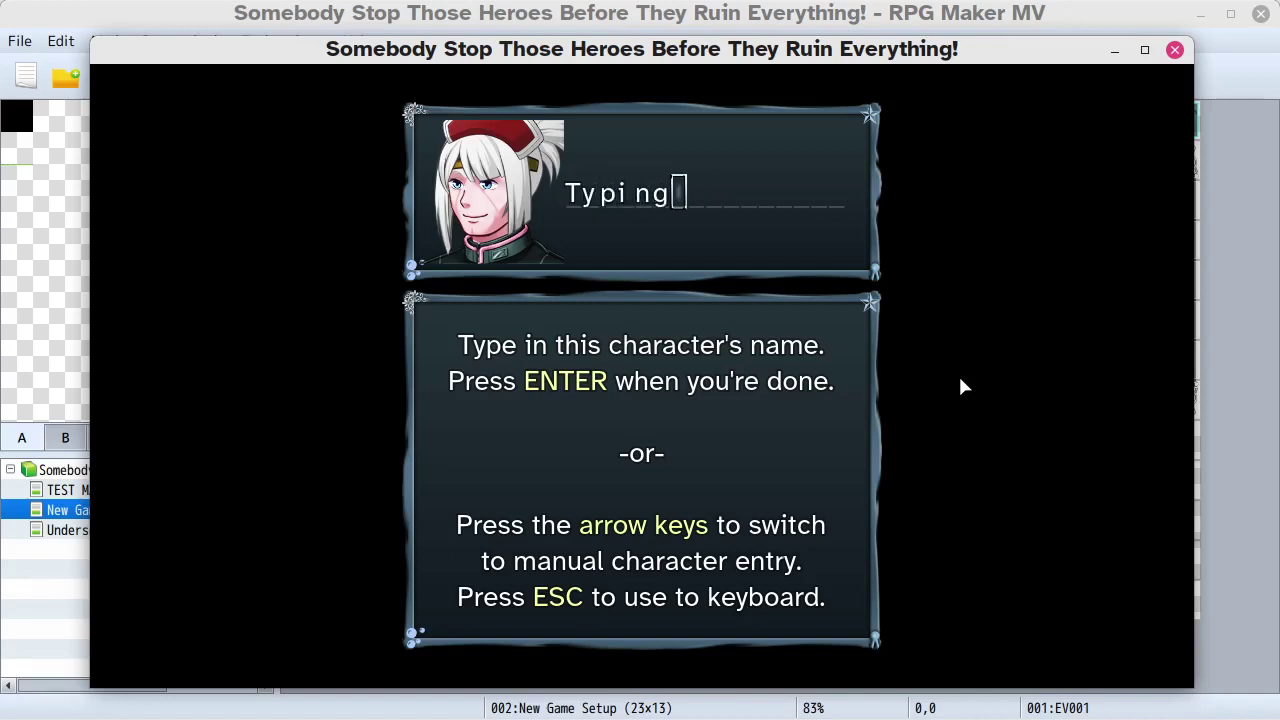
type(" O")
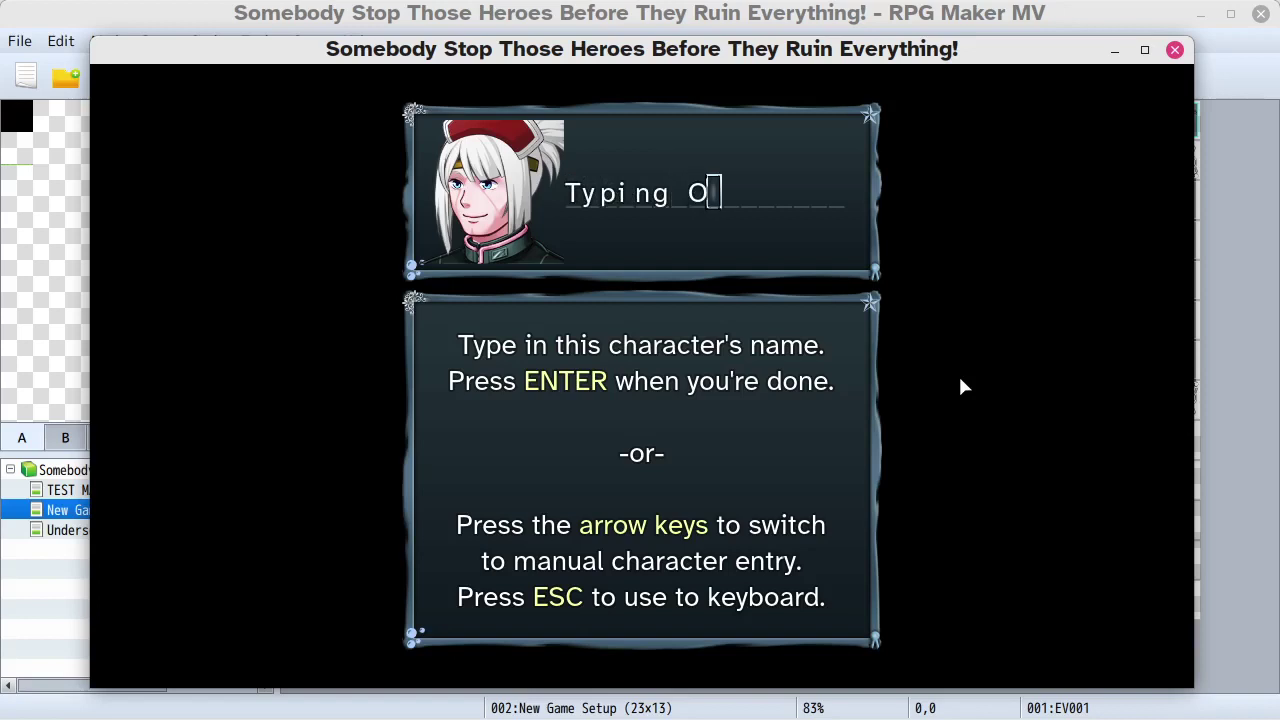
key("BackSpace")
type("w/Keyboar")
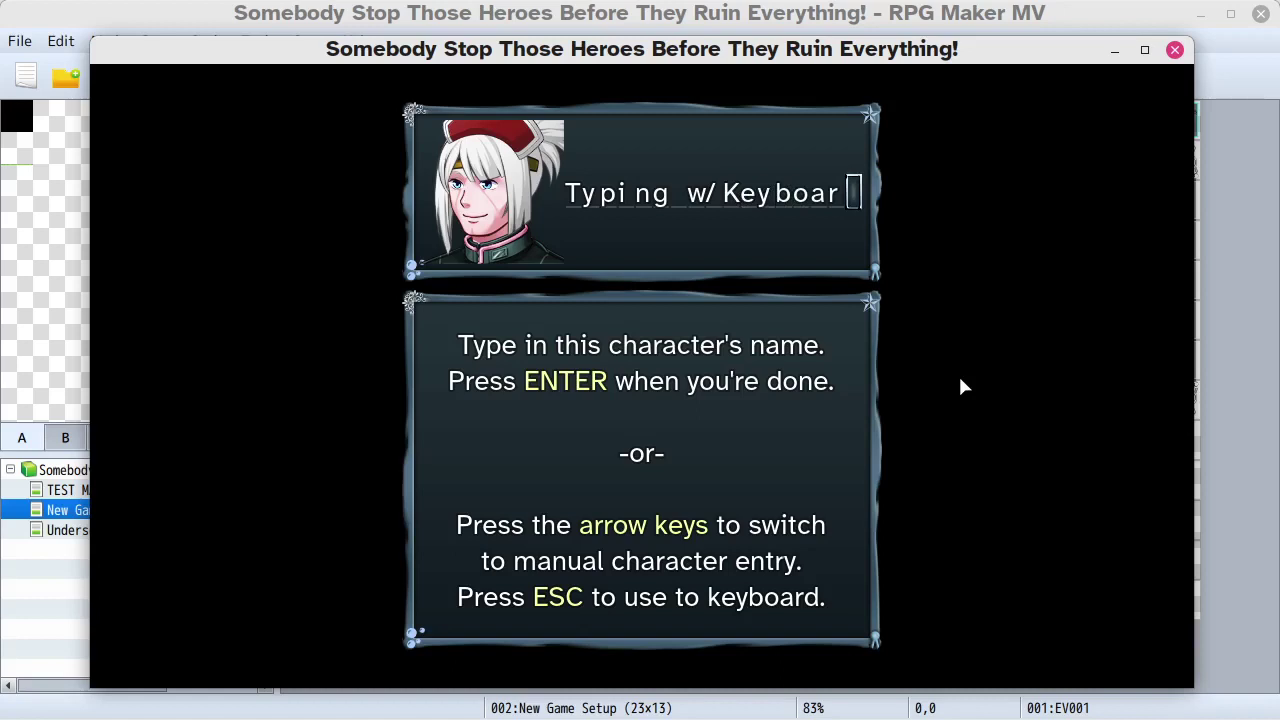
- Try retyping the end of the name at the length limit, and trim it back to "Typing w/Keybo"
key("BackSpace")
key("BackSpace")
type("rd")
key("BackSpace")
key("BackSpace")
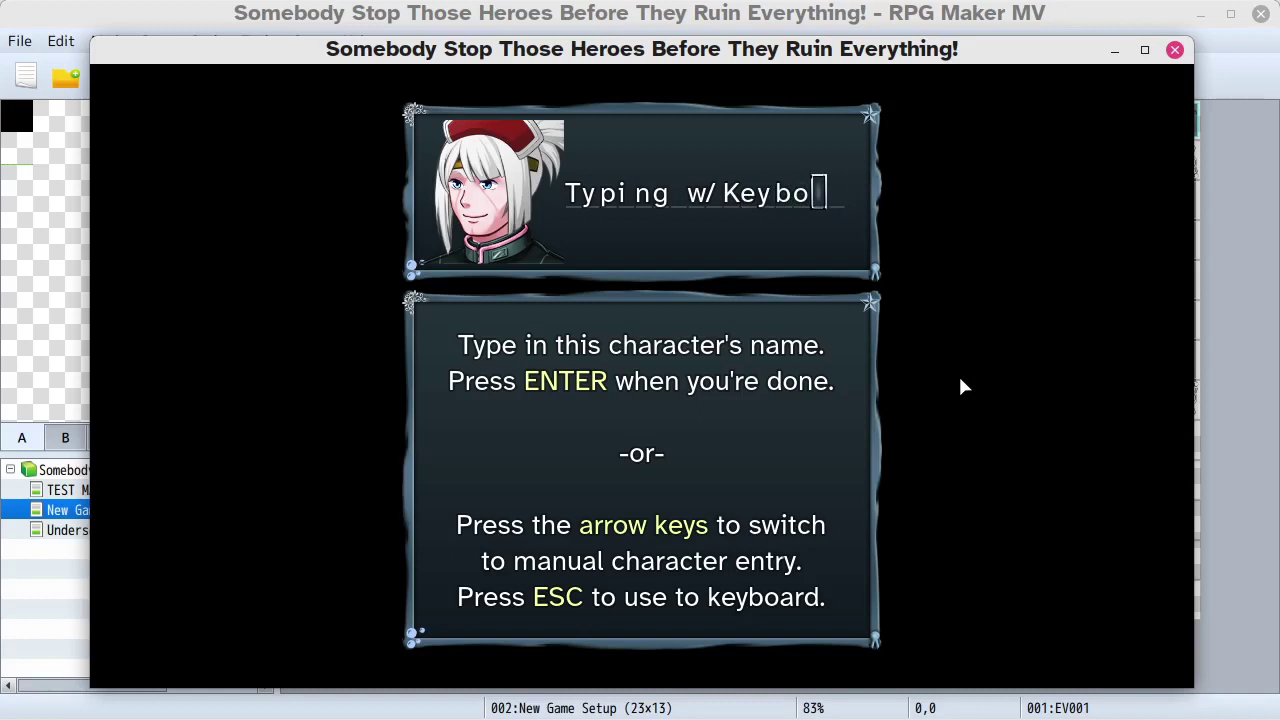
- Switch to manual character entry and try moving the selection around the on-screen QWERTY grid
key("Down")
key("Right")
key("Right")
key("Right")
key("Right")
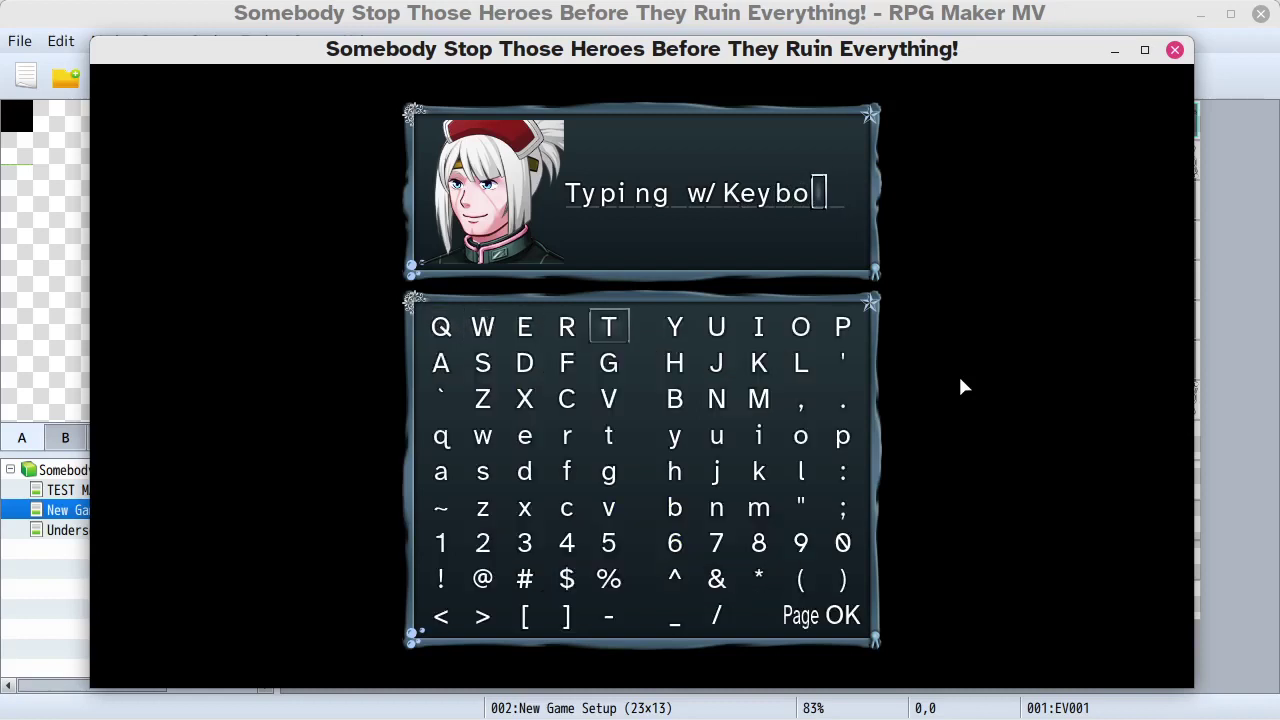
key("Down")
key("Left")
key("Left")
key("Left")
key("Down")
key("Down")
key("Right")
key("Right")
key("Right")
key("Down")
key("Down")
key("Right")
key("Right")
key("Left")
key("Left")
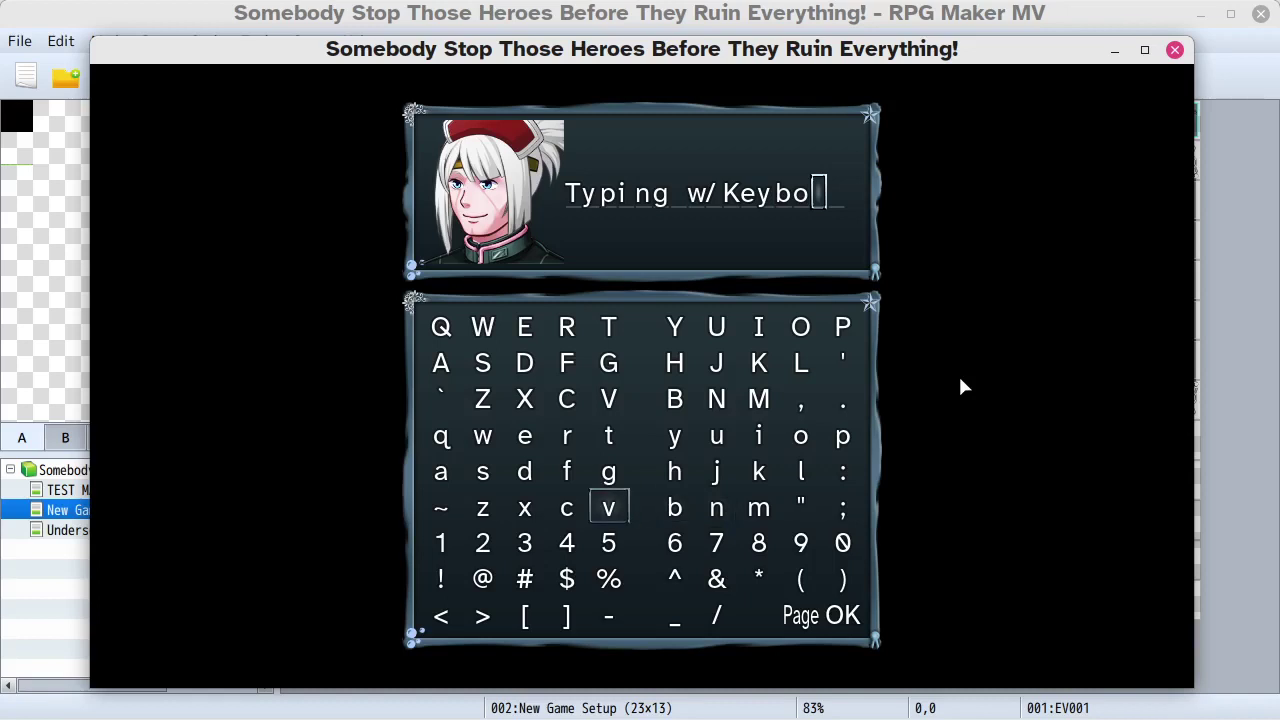
key("Up")
key("Up")
key("Down")
key("Down")
key("Down")
key("Down")
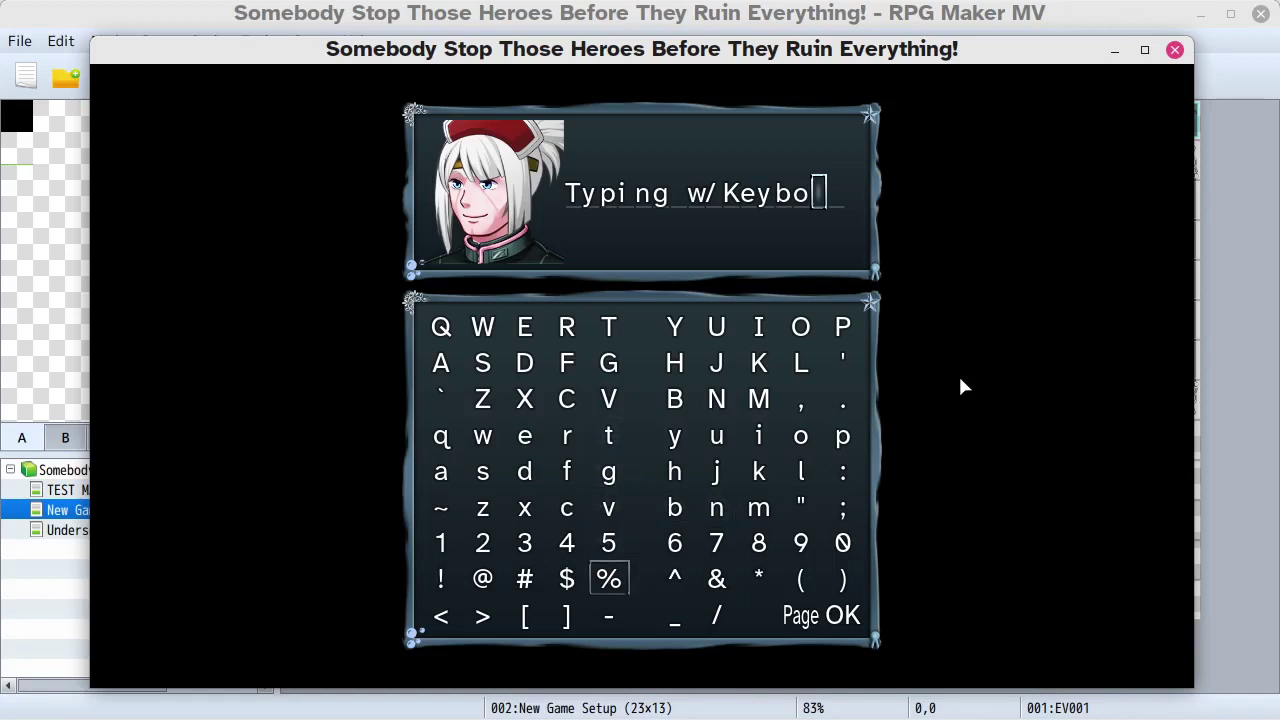
- Test the character grid's Page command by changing pages repeatedly, and return the selection to the number row
key("Down")
key("Right")
key("Right")
key("Right")
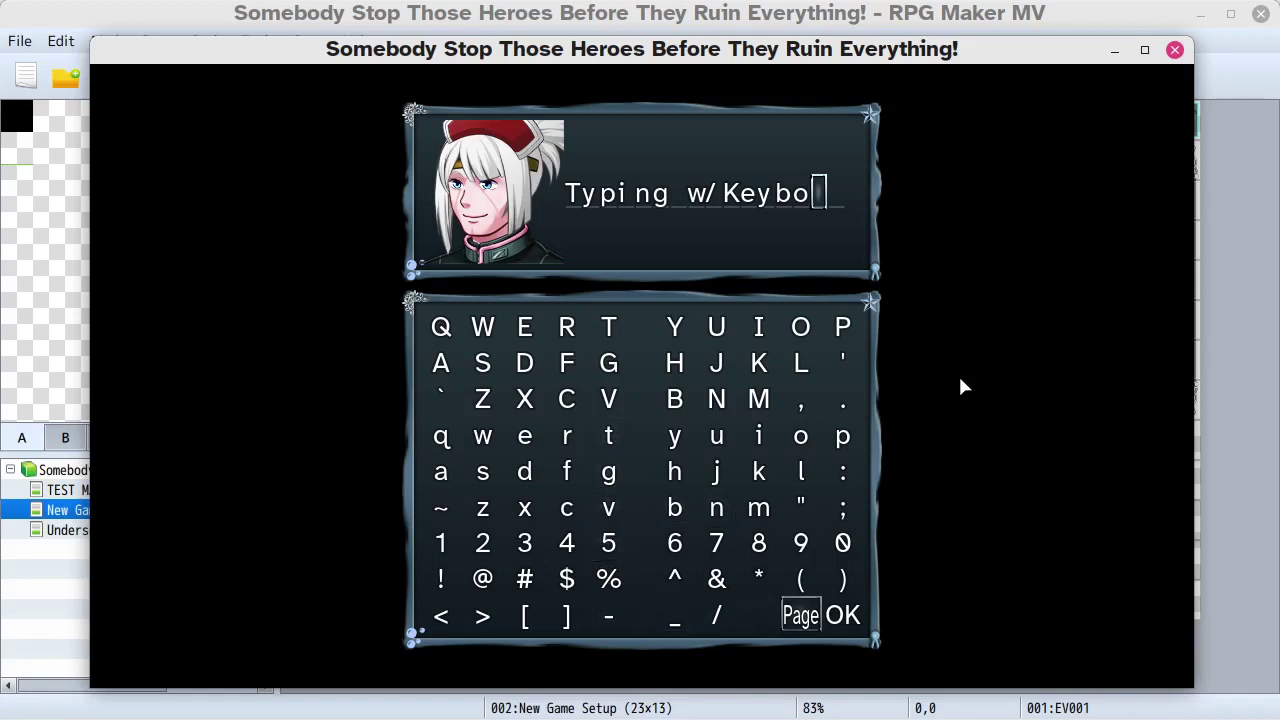
key("Return")
key("Return")
key("Return")
key("Return")
key("Return")
key("Return")
key("Left")
key("Left")
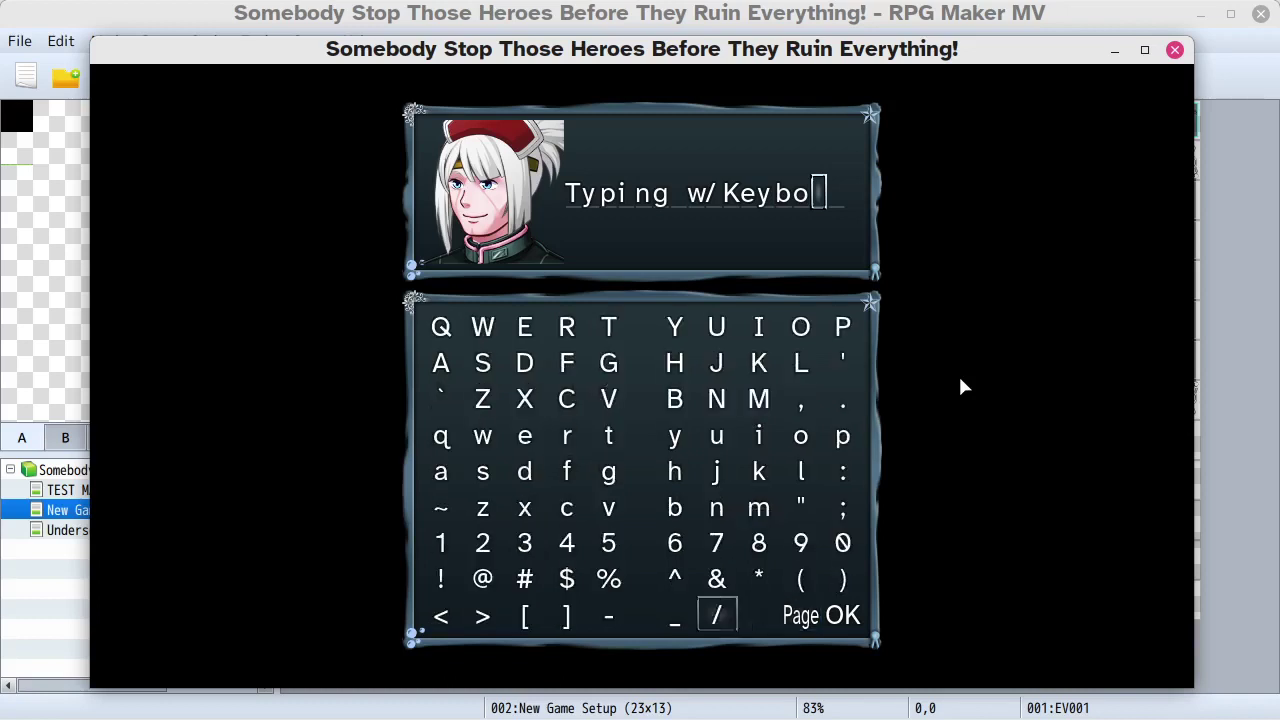
key("Up")
key("Up")
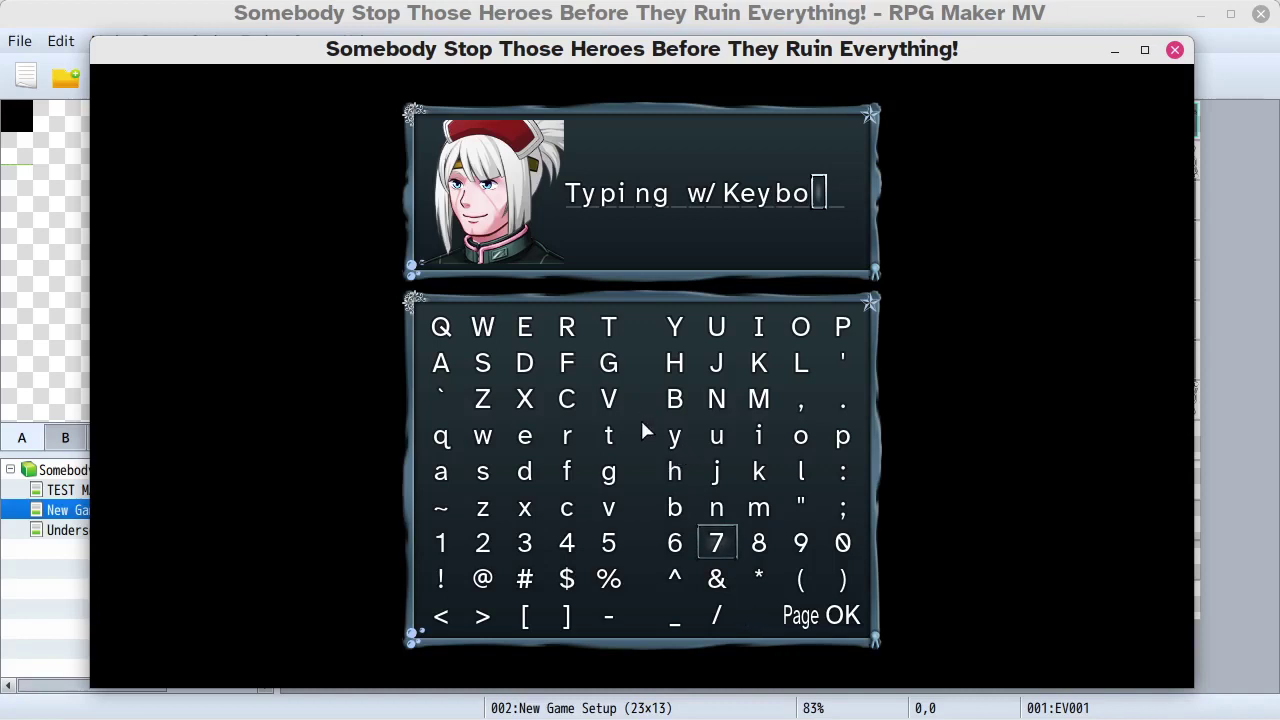
- Erase the whole name in manual character entry and return to keyboard name entry
key("Escape")
key("Escape")
key("Escape")
key("Escape")
key("Escape")
key("Escape")
key("Escape")
key("Escape")
key("Escape")
key("Escape")
key("Escape")
key("Escape")
key("Escape")
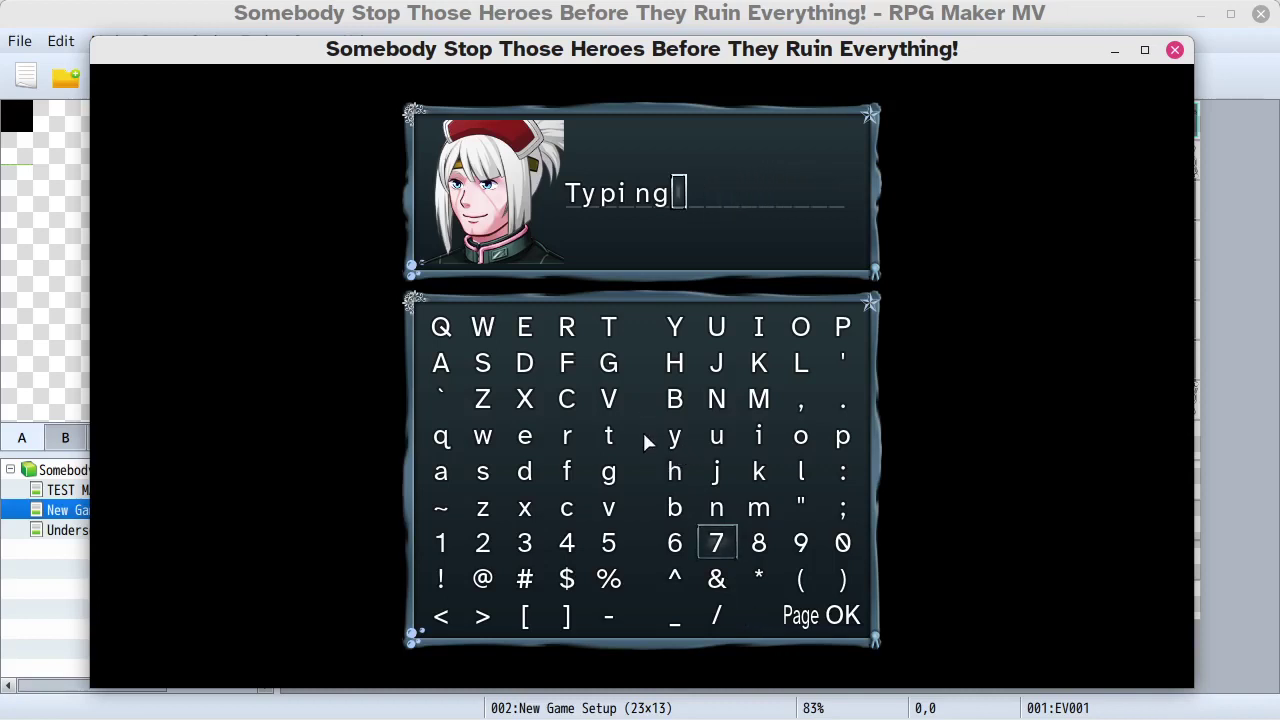
key("Escape")
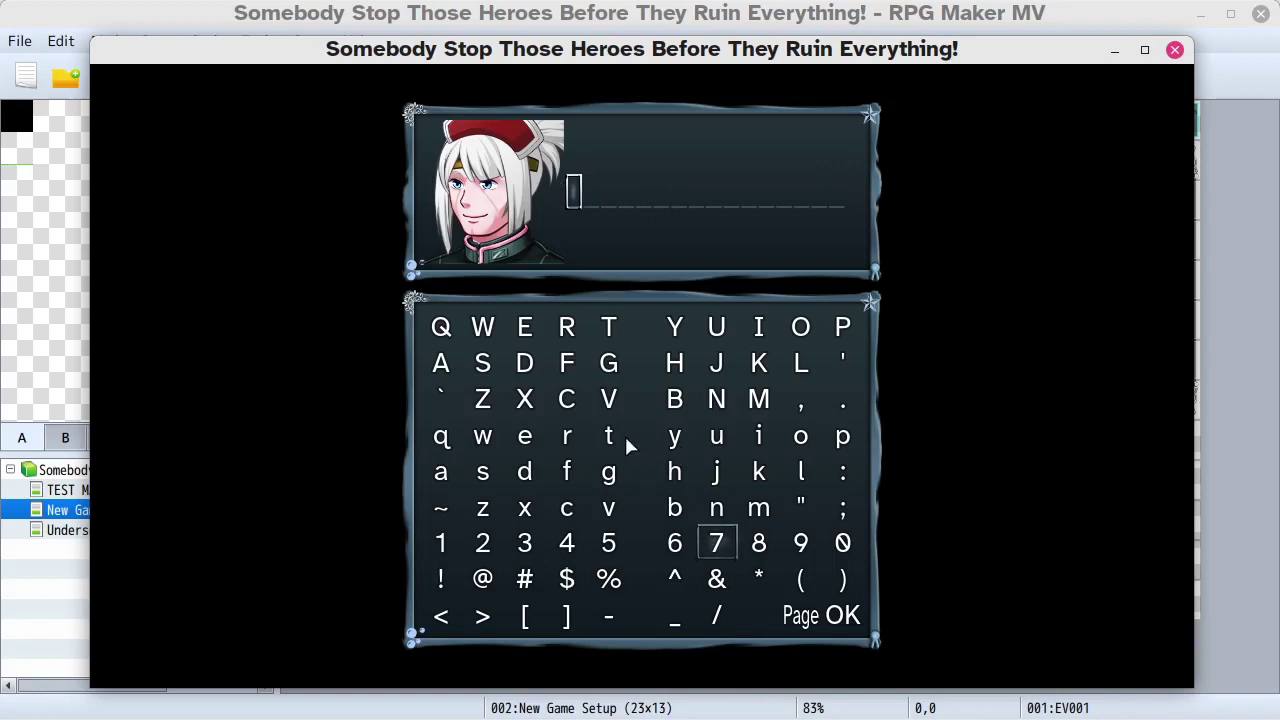
left_click(579, 376)
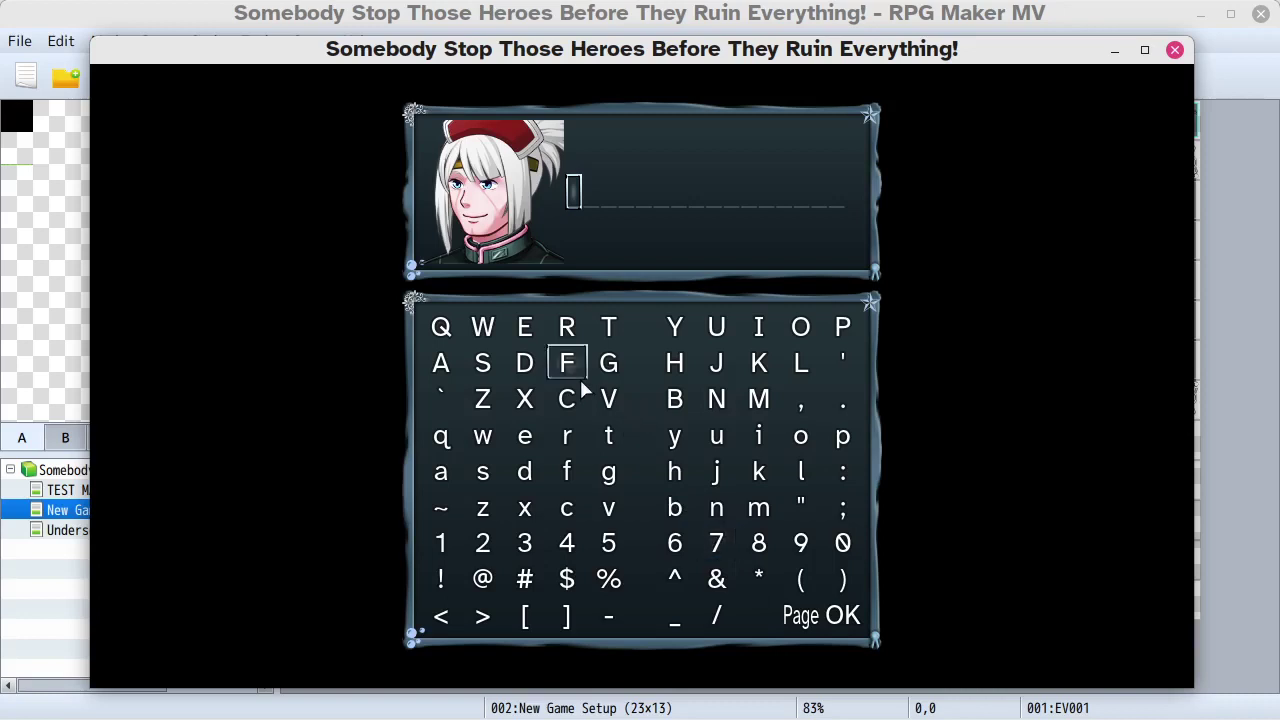
left_click(800, 617)
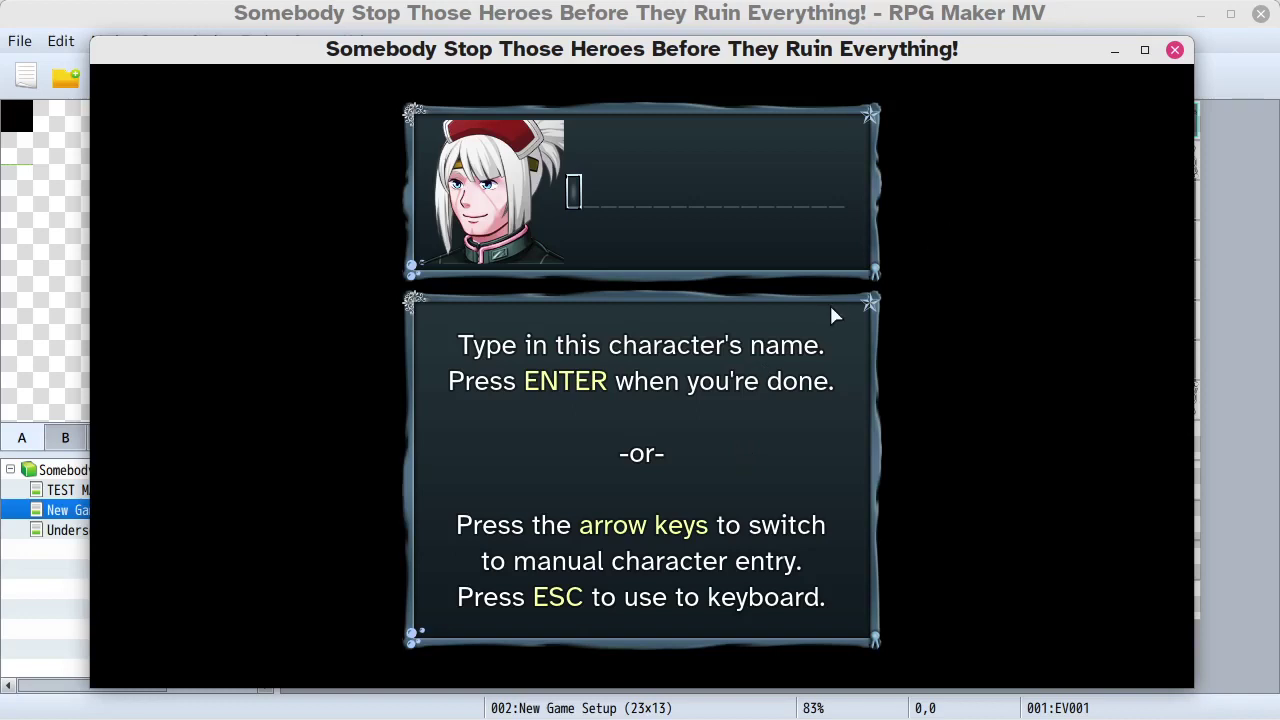
- Name the character "Okay Both Ways" using keyboard entry and confirm the name
type("Okay B")
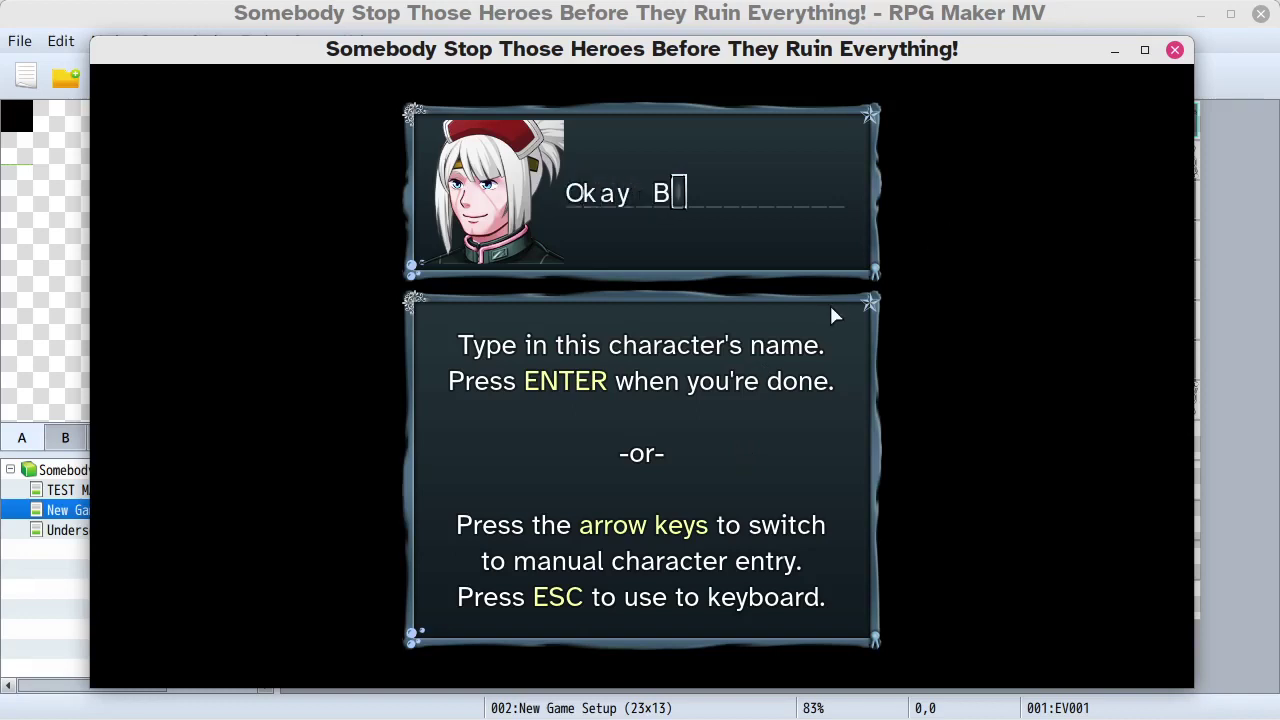
type("oth wa")
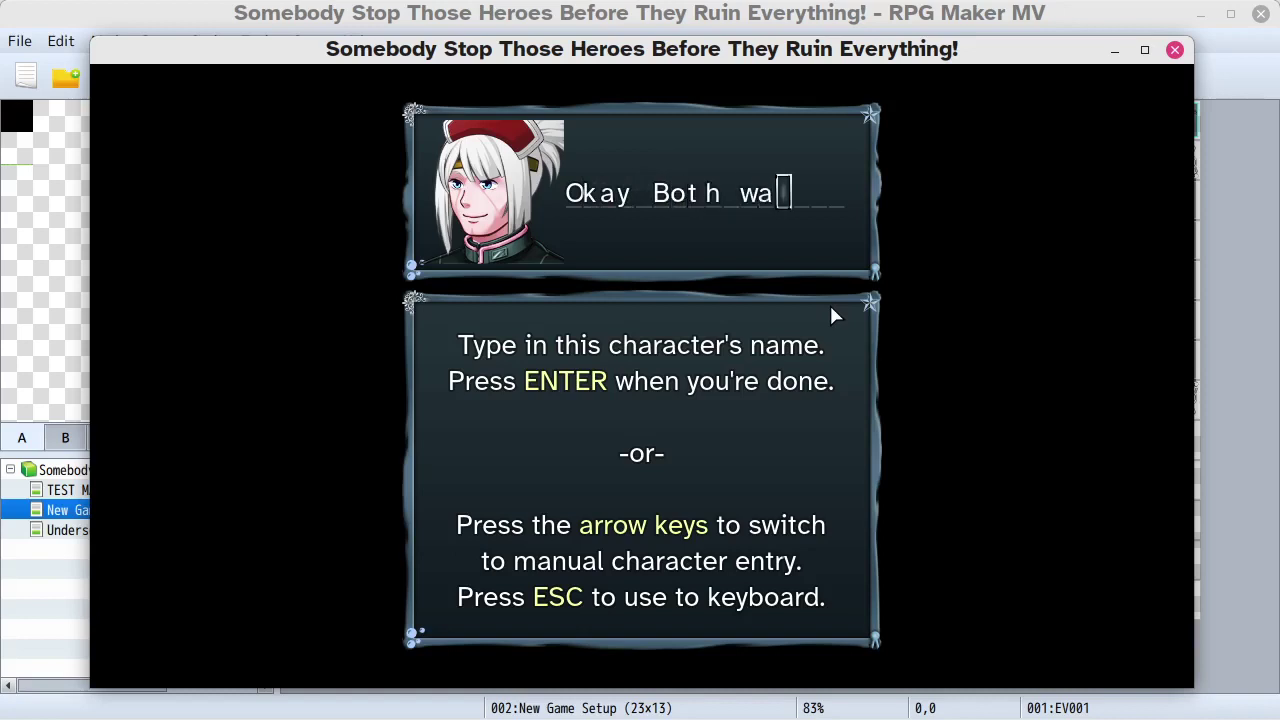
key("BackSpace")
key("BackSpace")
type("Ways")
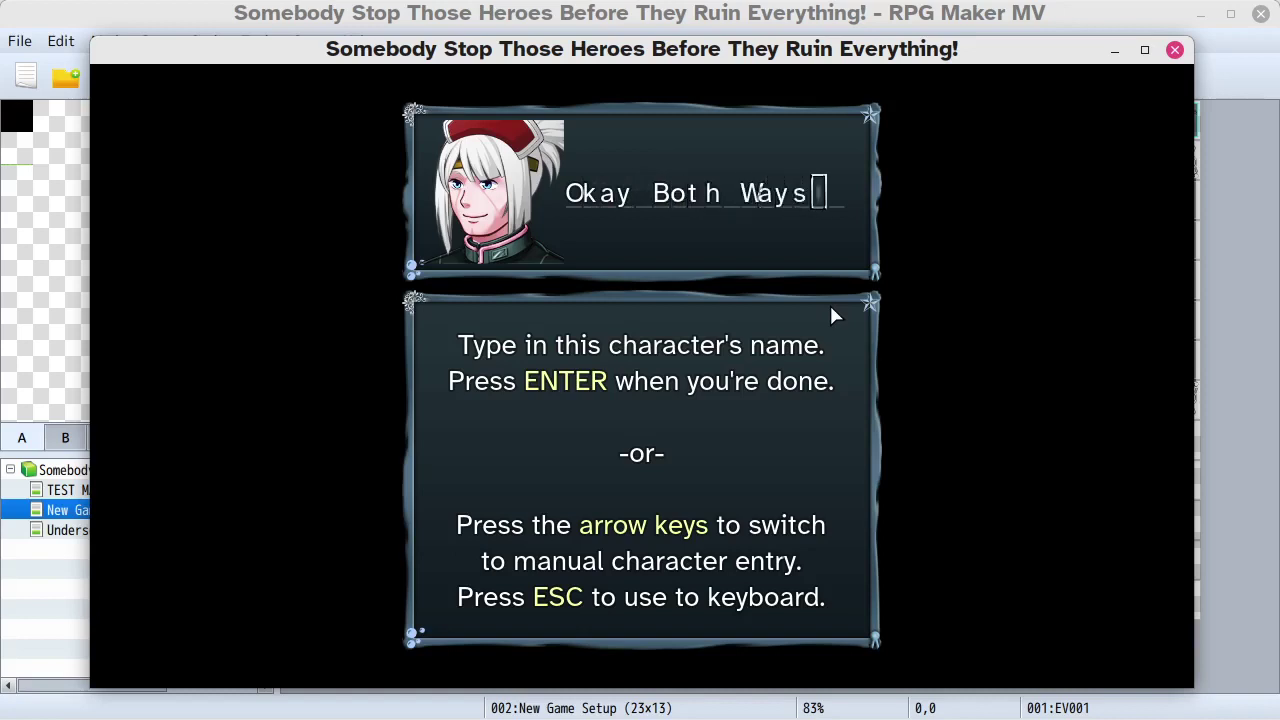
key("Return")
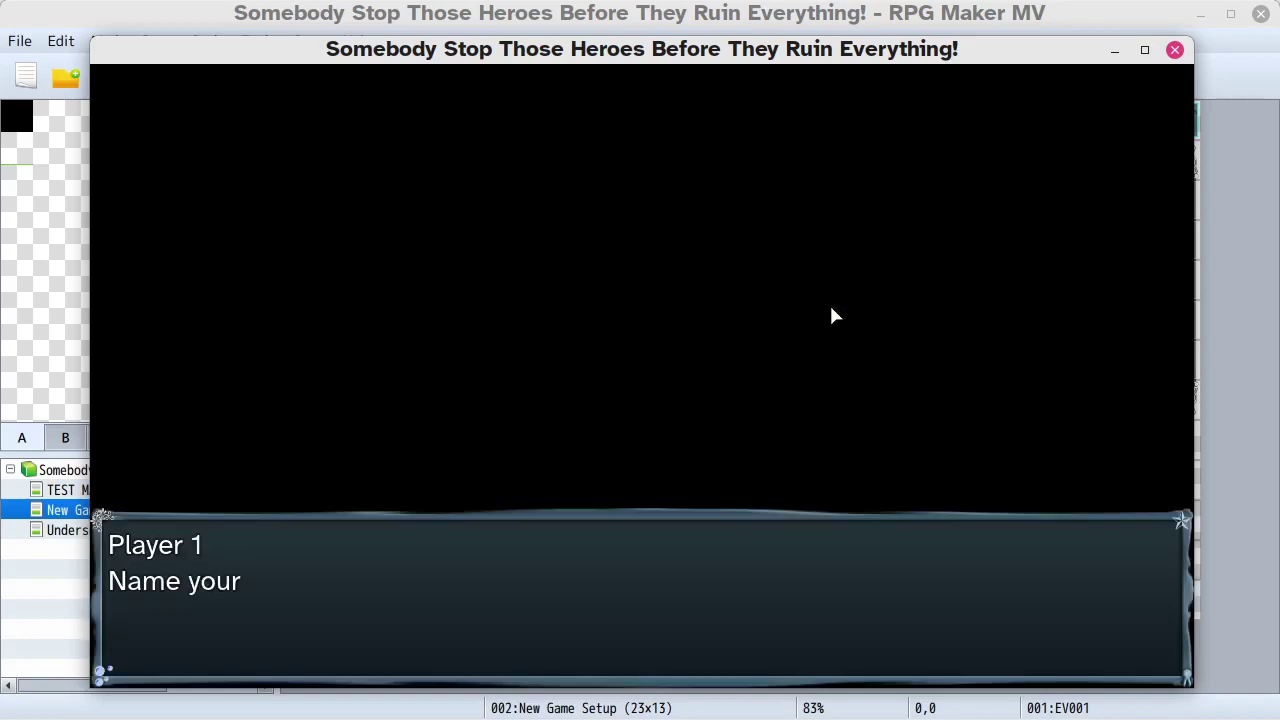
- Reopen Player 1's name entry and append a 0 to the name through manual character entry
key("Return")
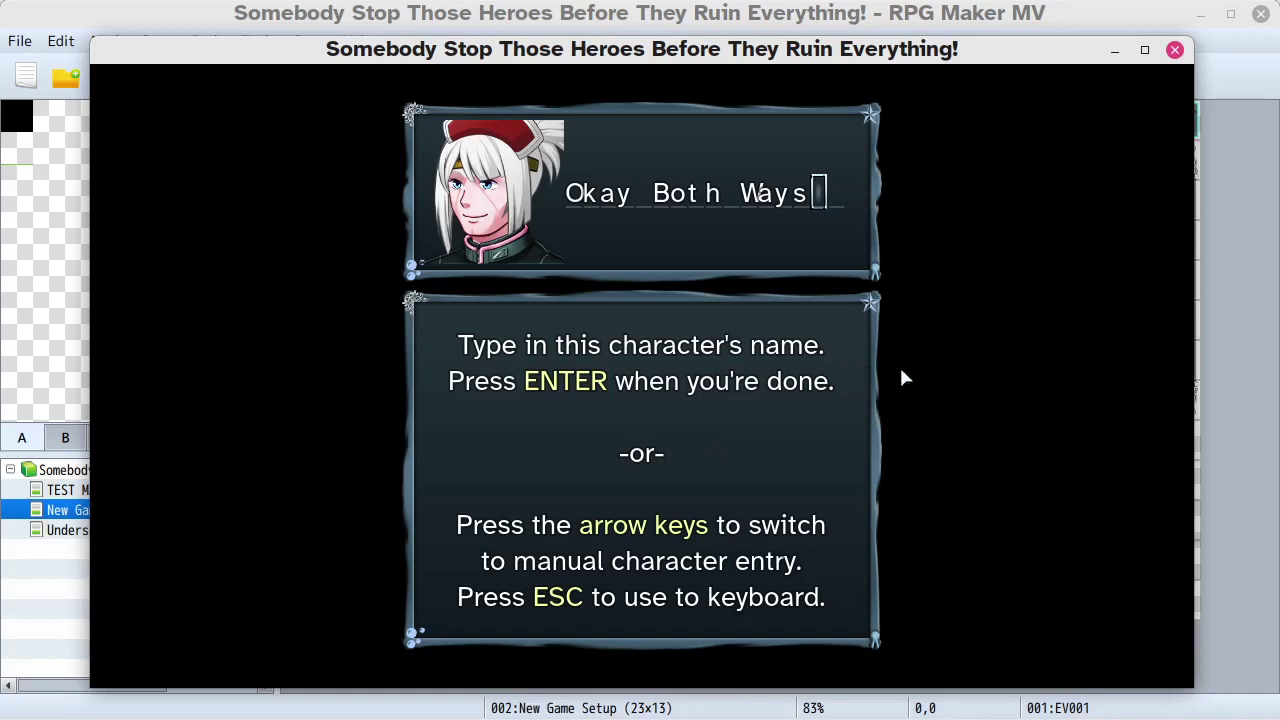
key("Right")
key("Right")
key("Right")
key("Right")
key("Right")
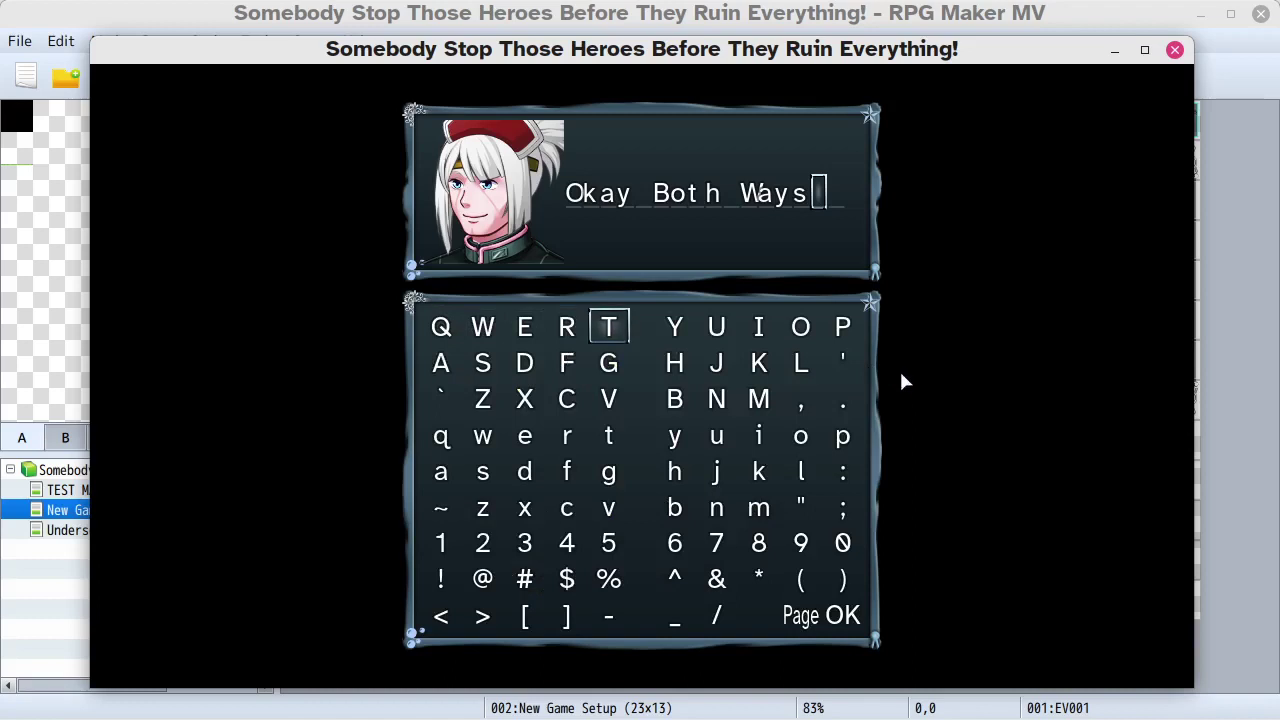
key("Down")
key("Down")
key("Down")
key("Down")
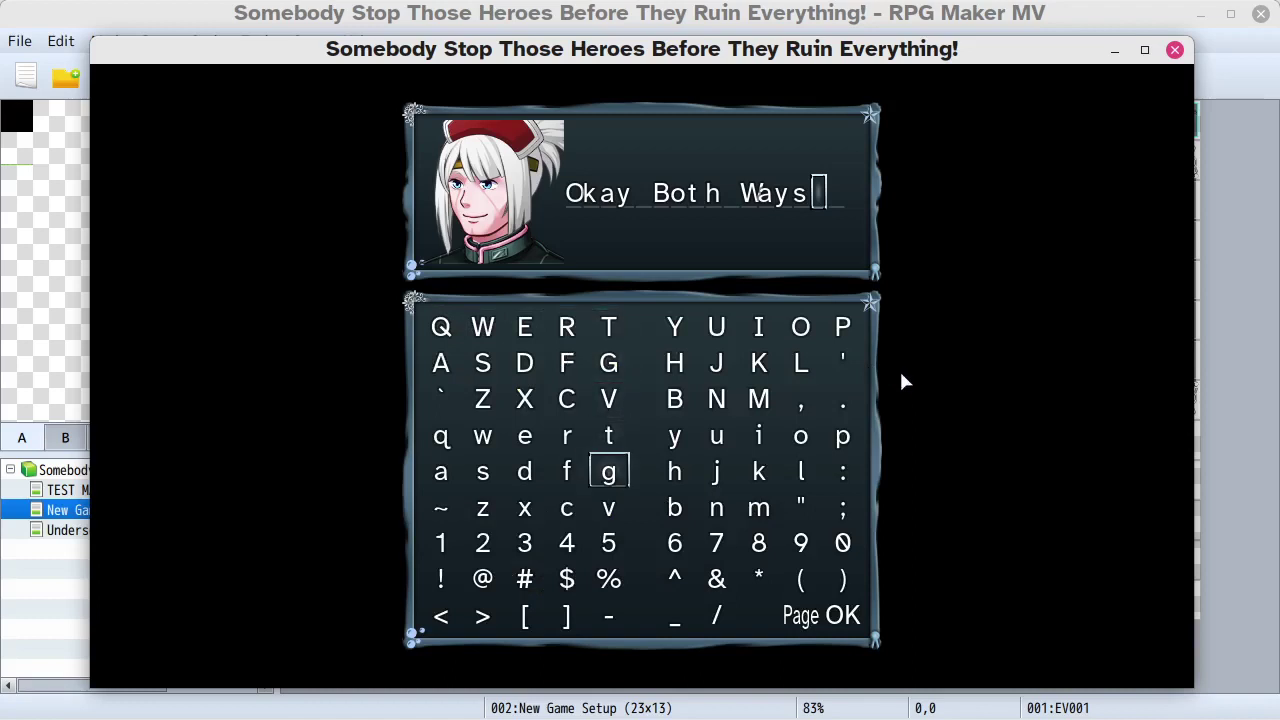
key("Down")
key("Right")
key("Right")
key("Down")
key("Right")
key("Right")
key("Right")
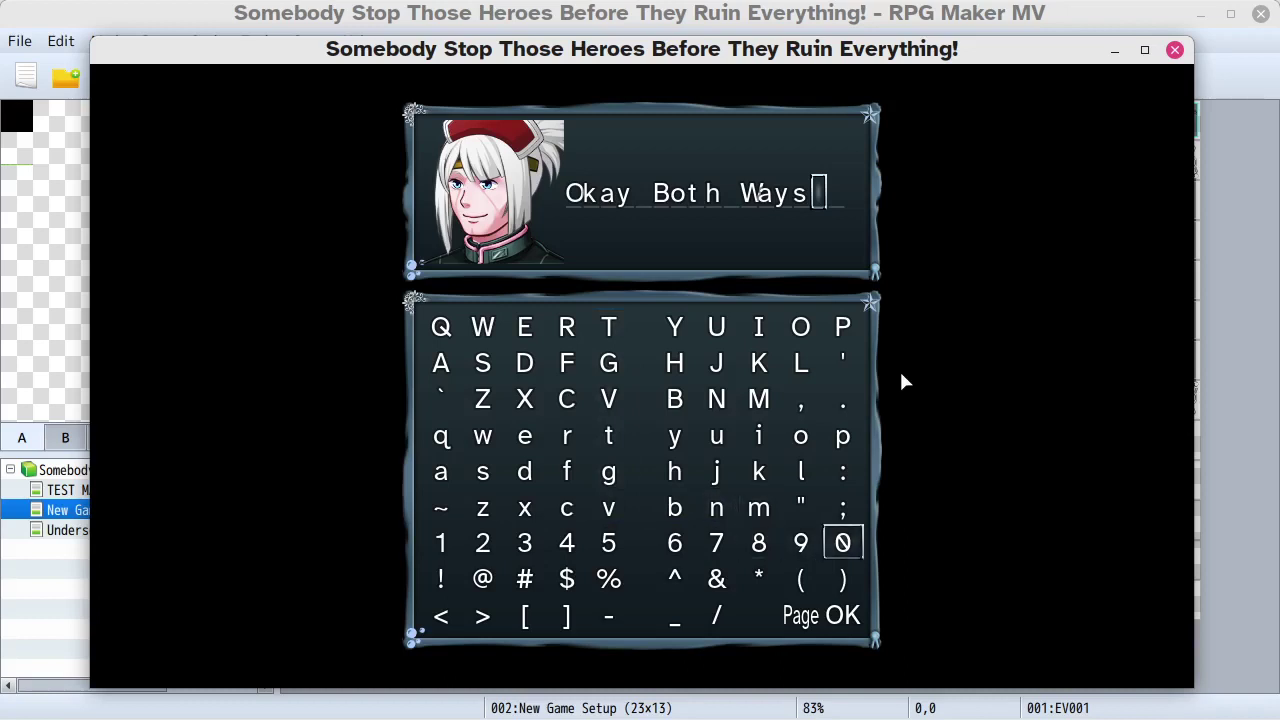
key("Return")
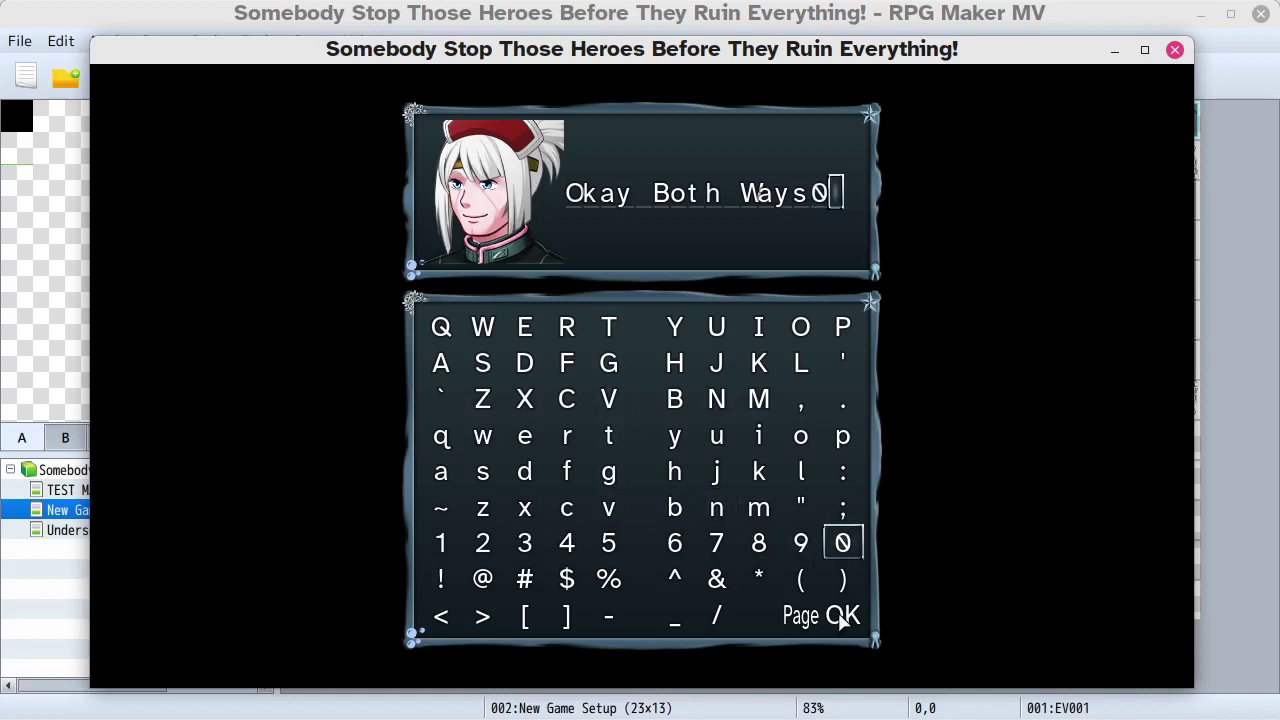
- Accept the name with OK on the character grid and close the playtest
key("Down")
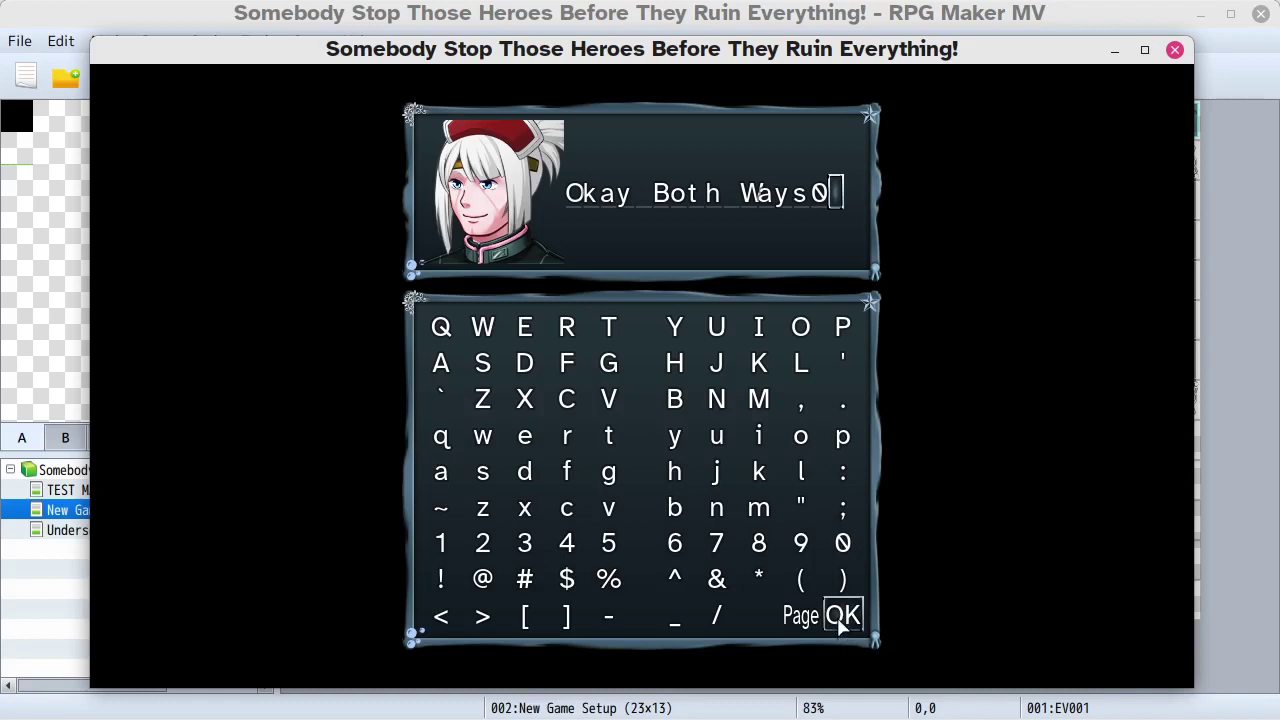
left_click(842, 617)
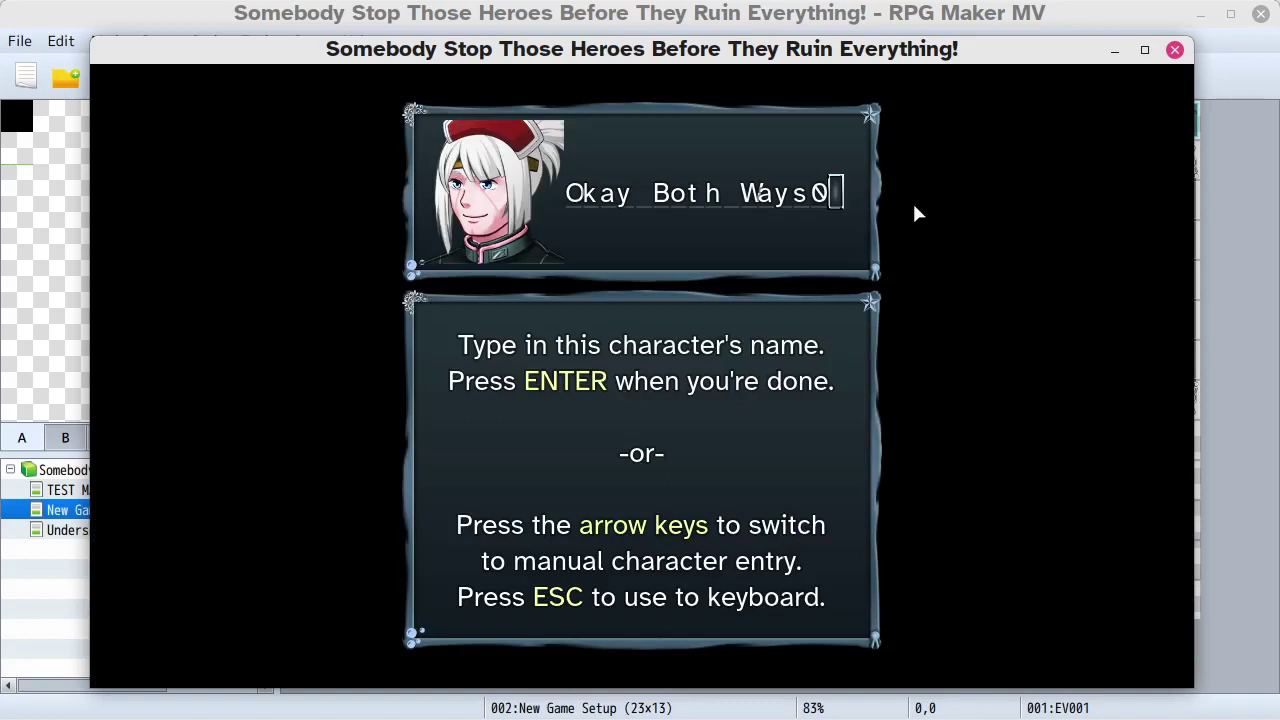
left_click(1175, 49)
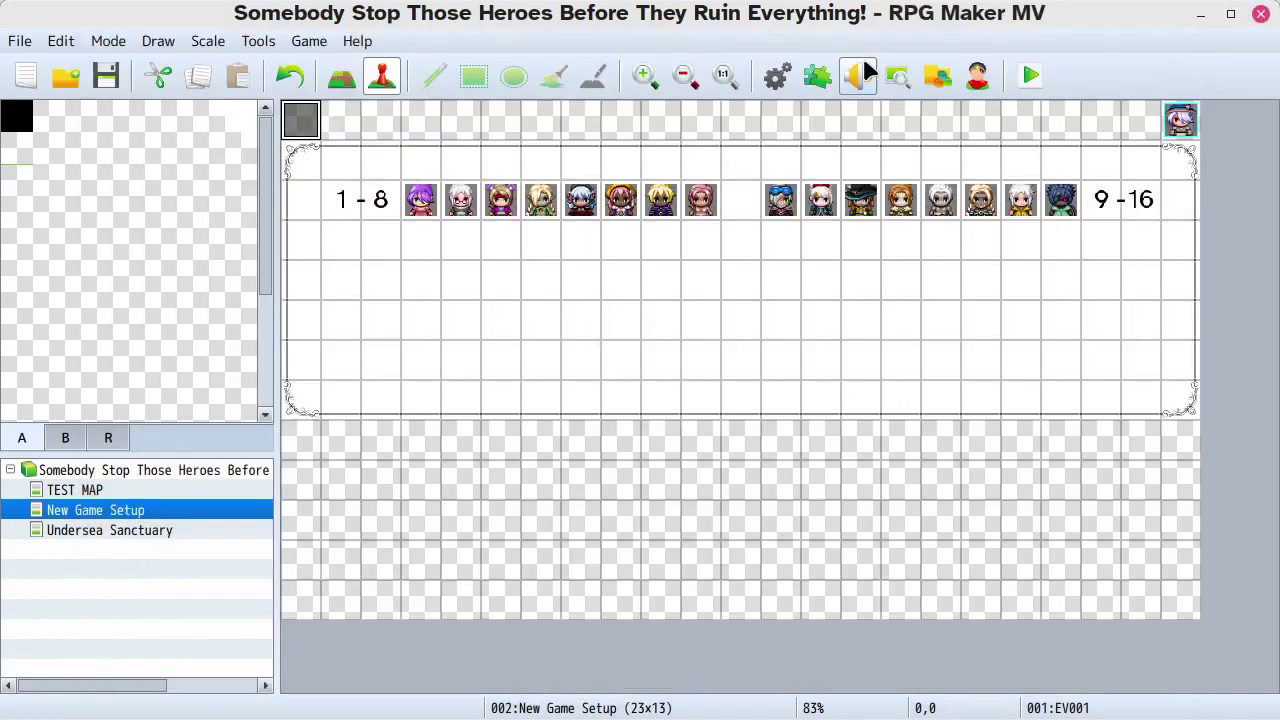
- Set the QWERTY Layout parameter of the YEP_KeyNameEntry plugin to NO (false) and accept its settings
left_click(817, 80)
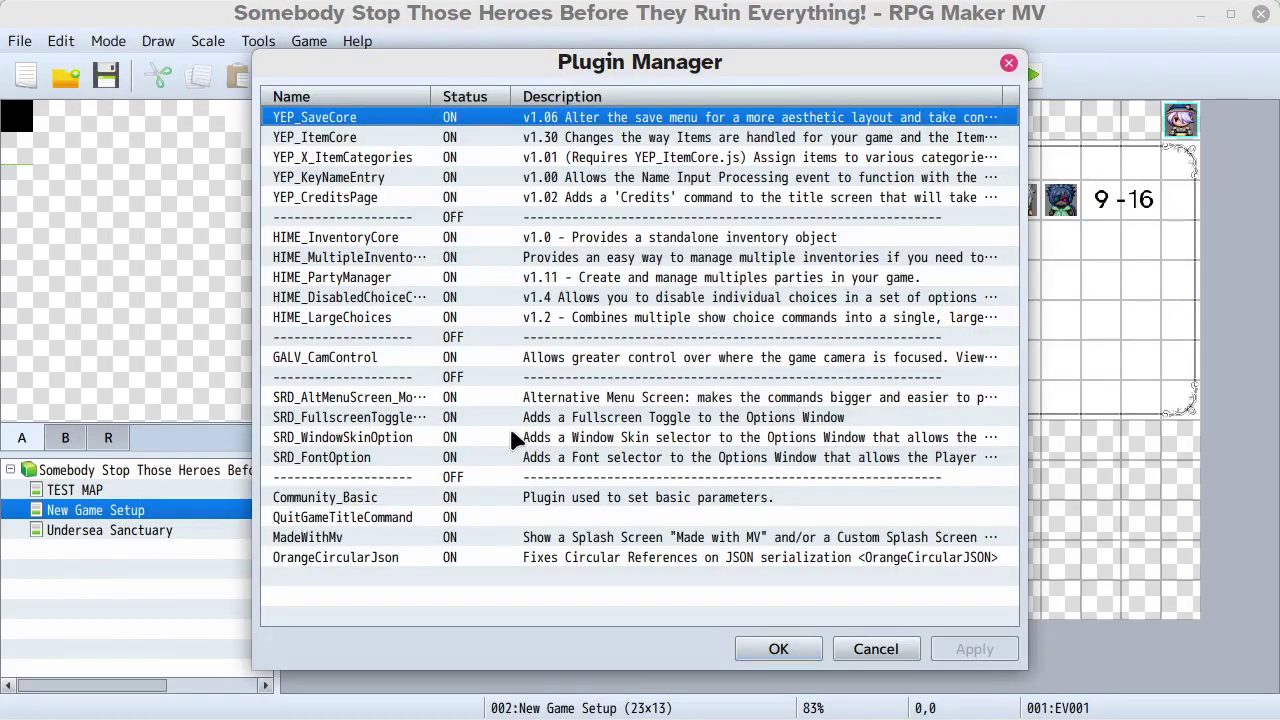
double_click(366, 180)
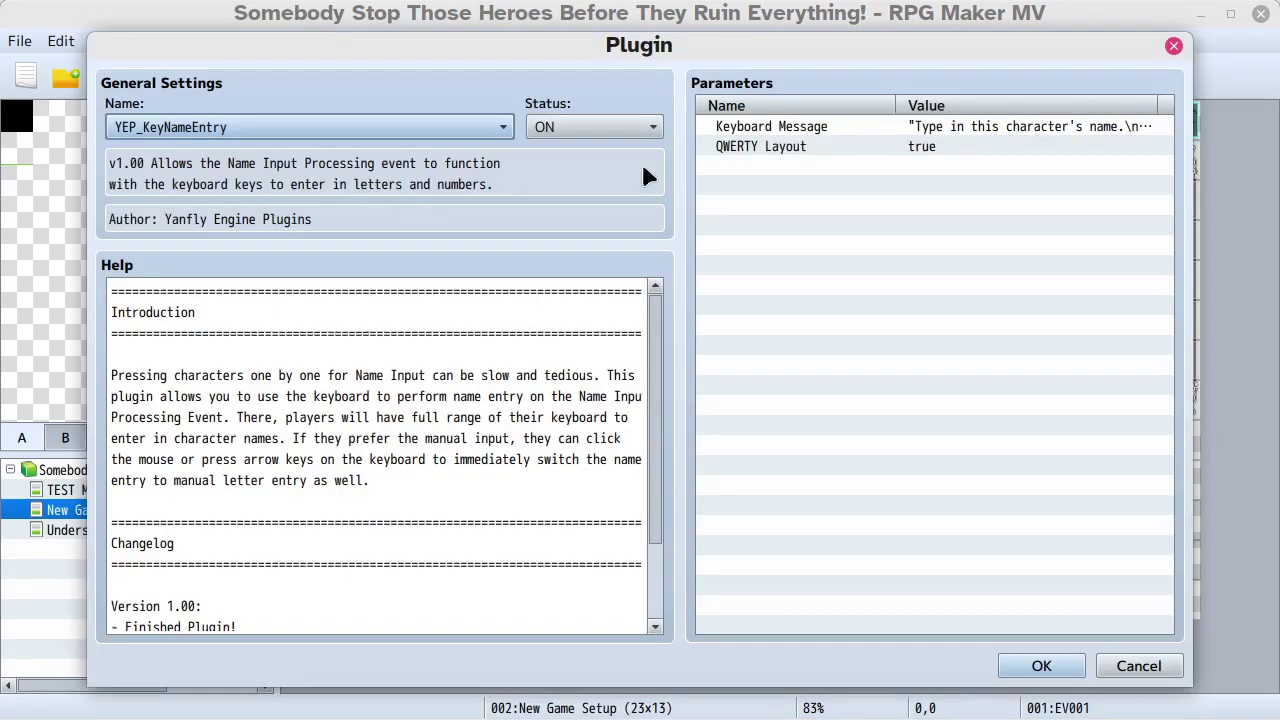
double_click(786, 148)
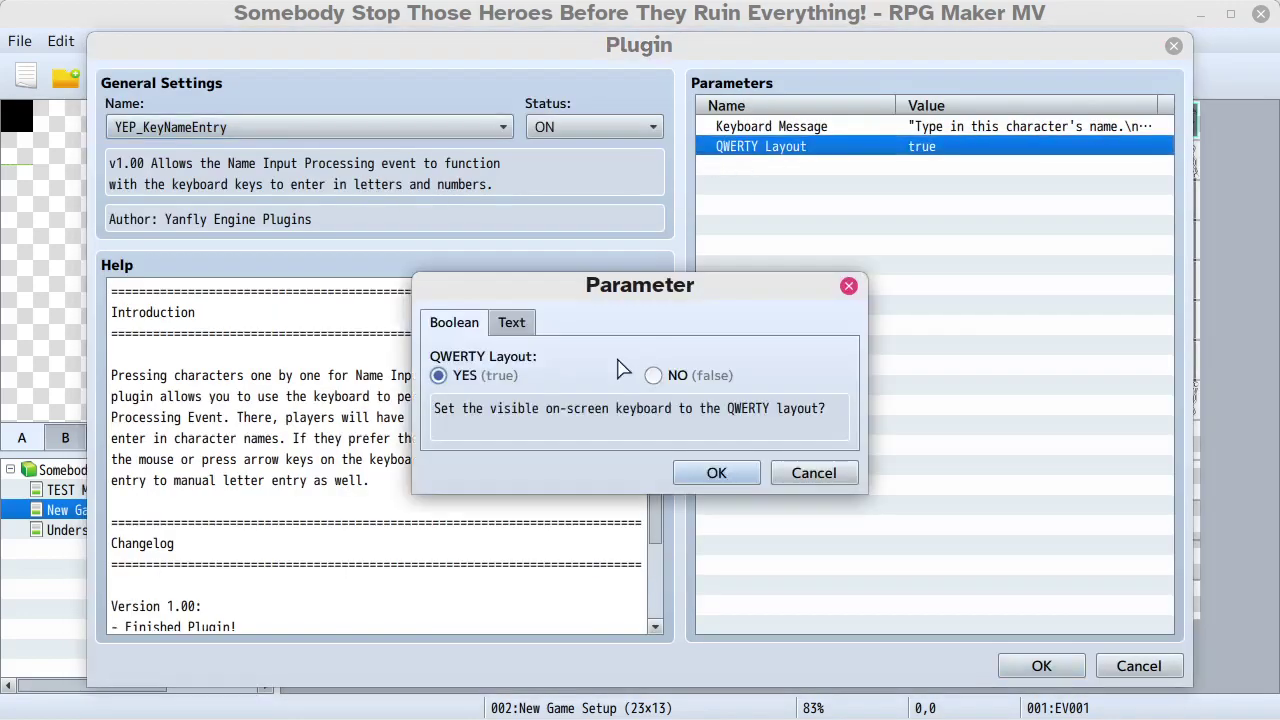
left_click(655, 377)
left_click(708, 476)
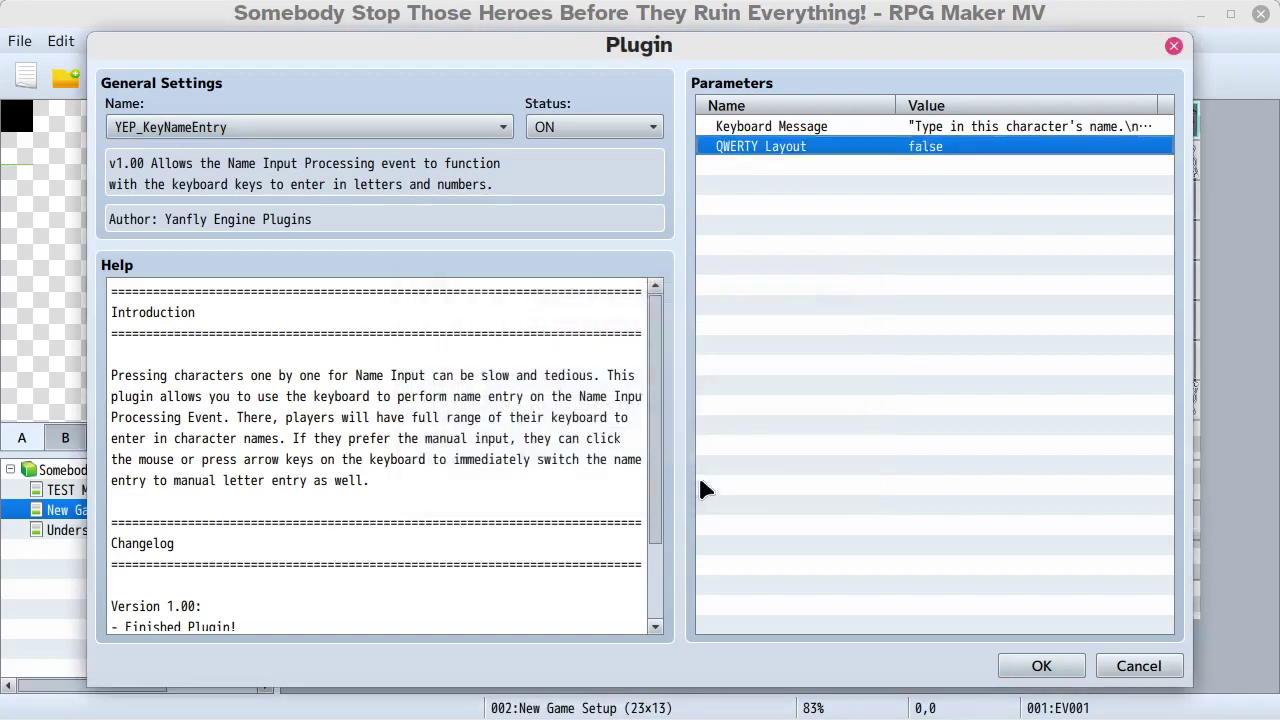
left_click_drag(660, 377, 654, 520)
left_click(1041, 667)
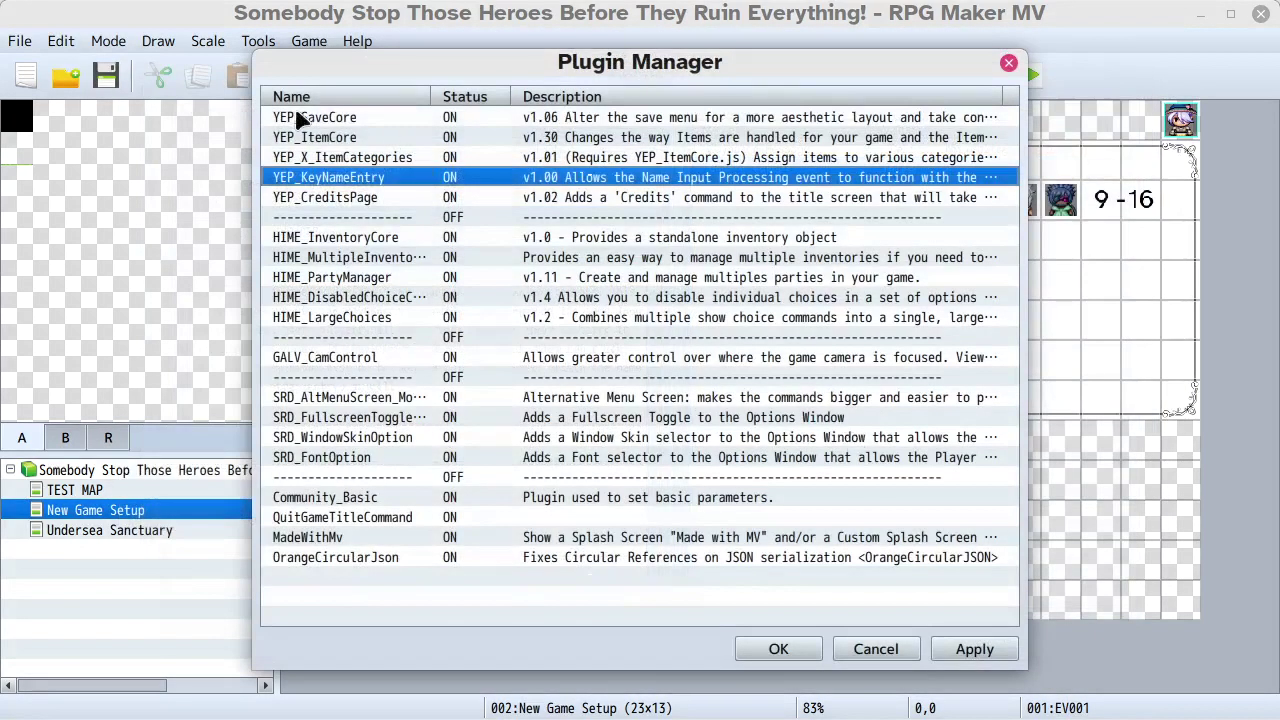
- Open the YEP_CreditsPage plugin's settings and accept Credits as its Command Name
left_click(378, 201)
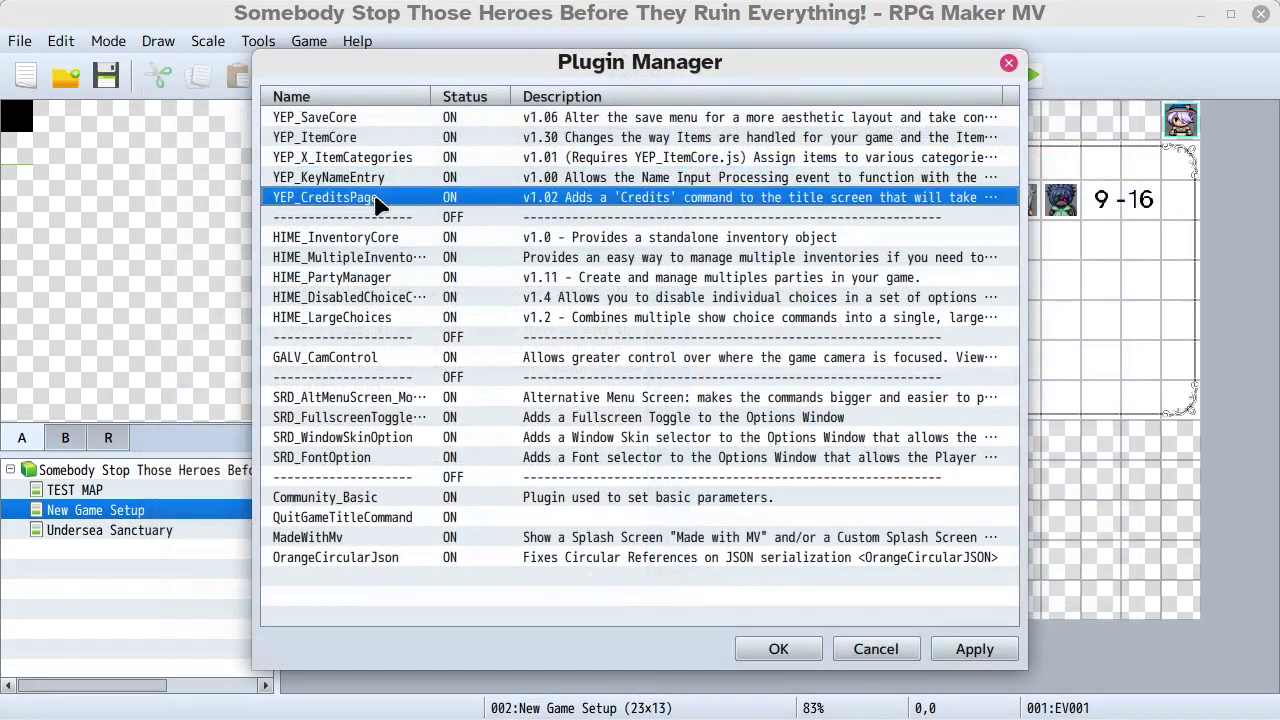
double_click(756, 203)
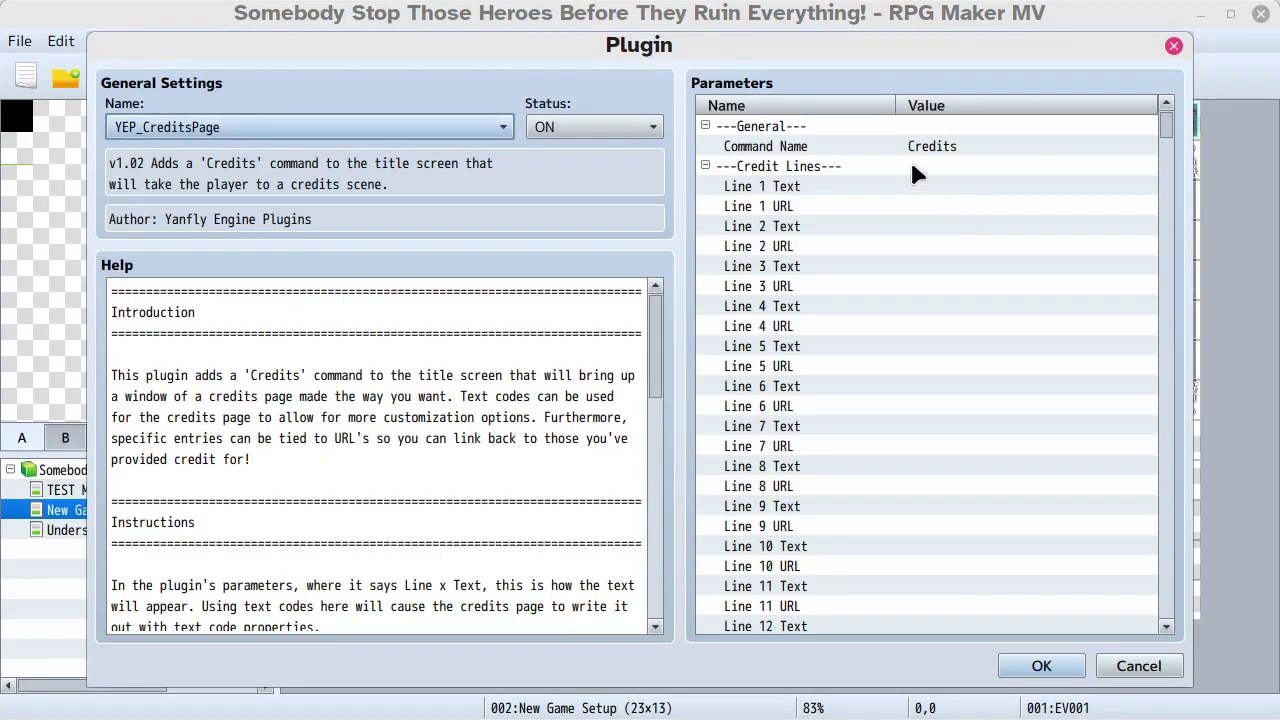
double_click(957, 146)
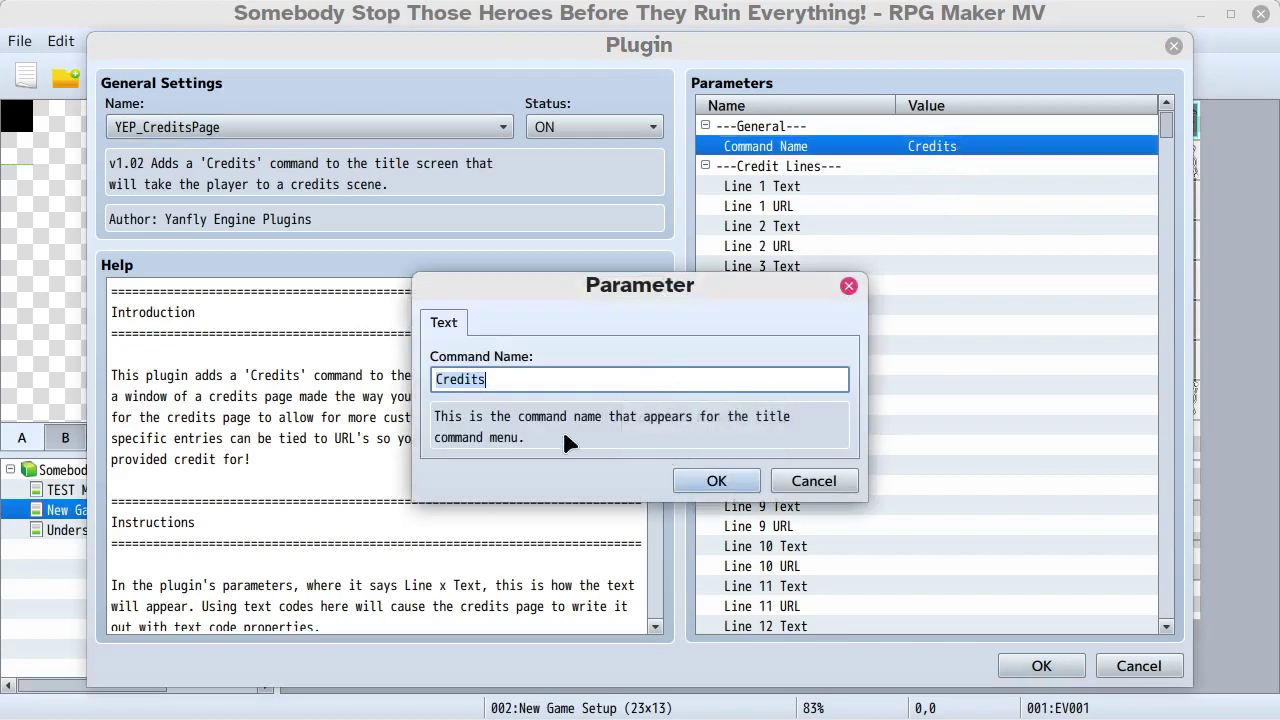
left_click(718, 481)
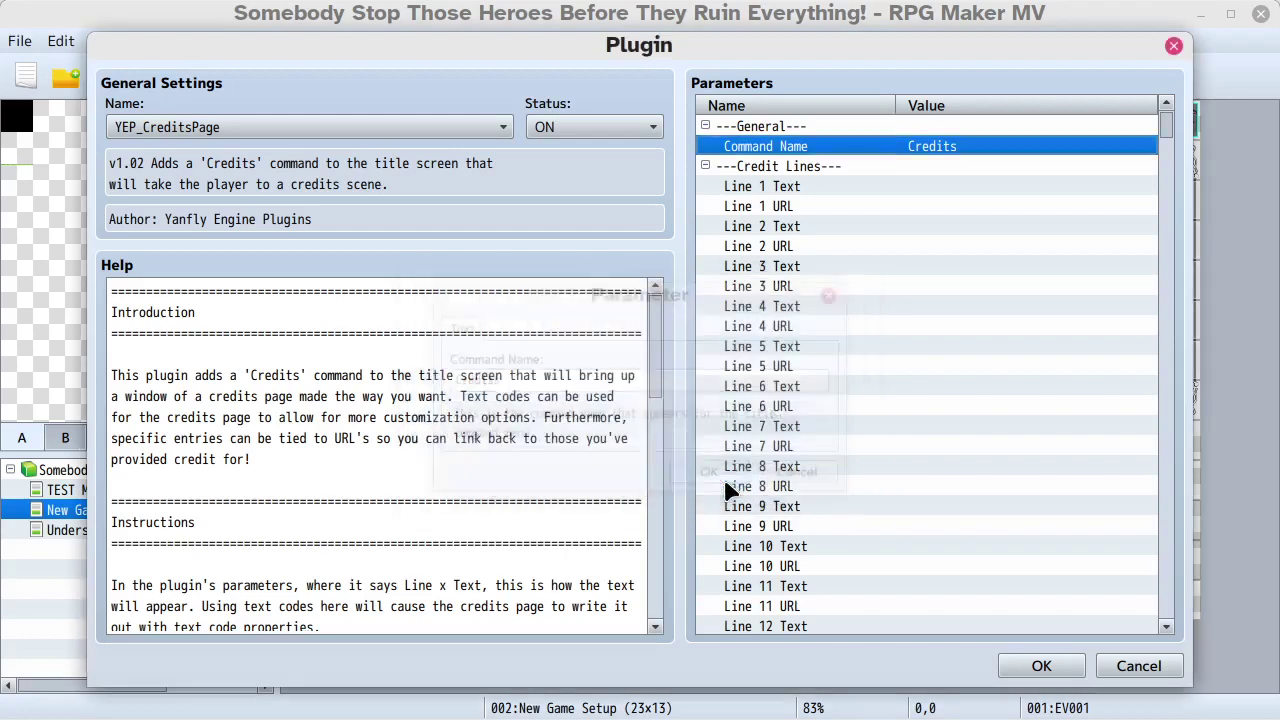
- Set the credits page's Line 1 Text to "This will be the credits menu, eventually." and accept the plugin settings
double_click(912, 187)
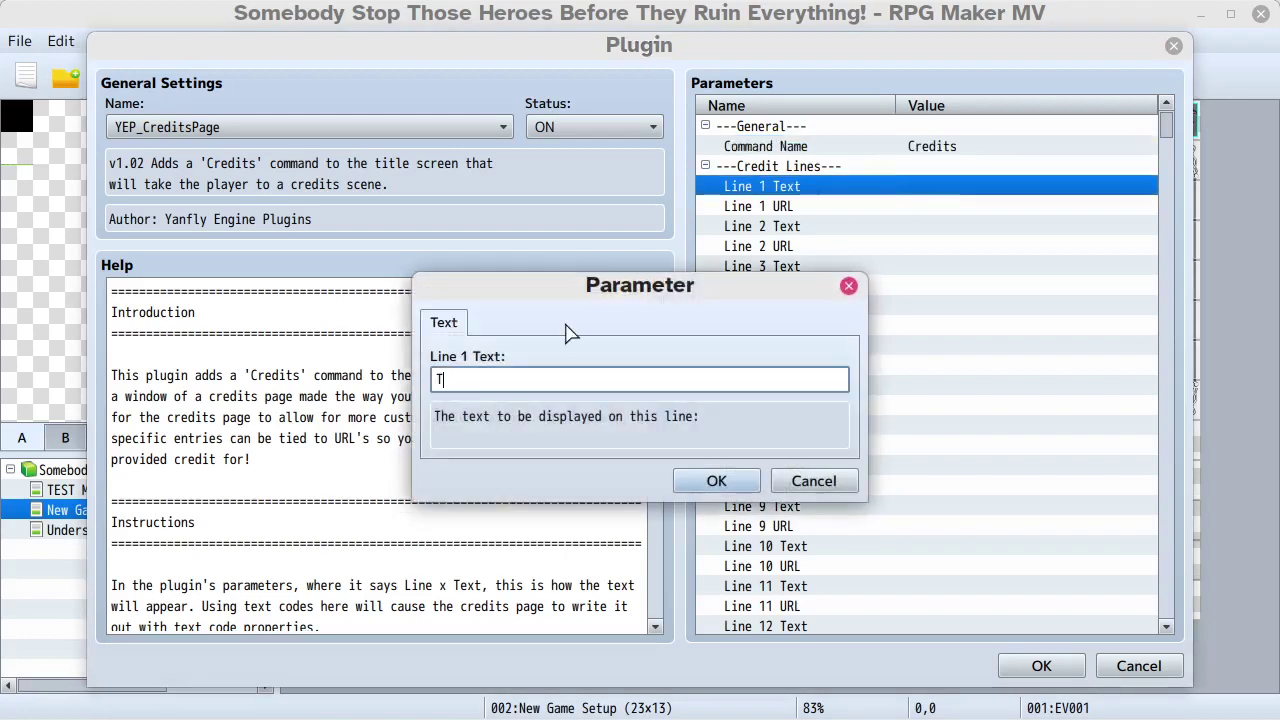
type("This will be the credits menu at some poin")
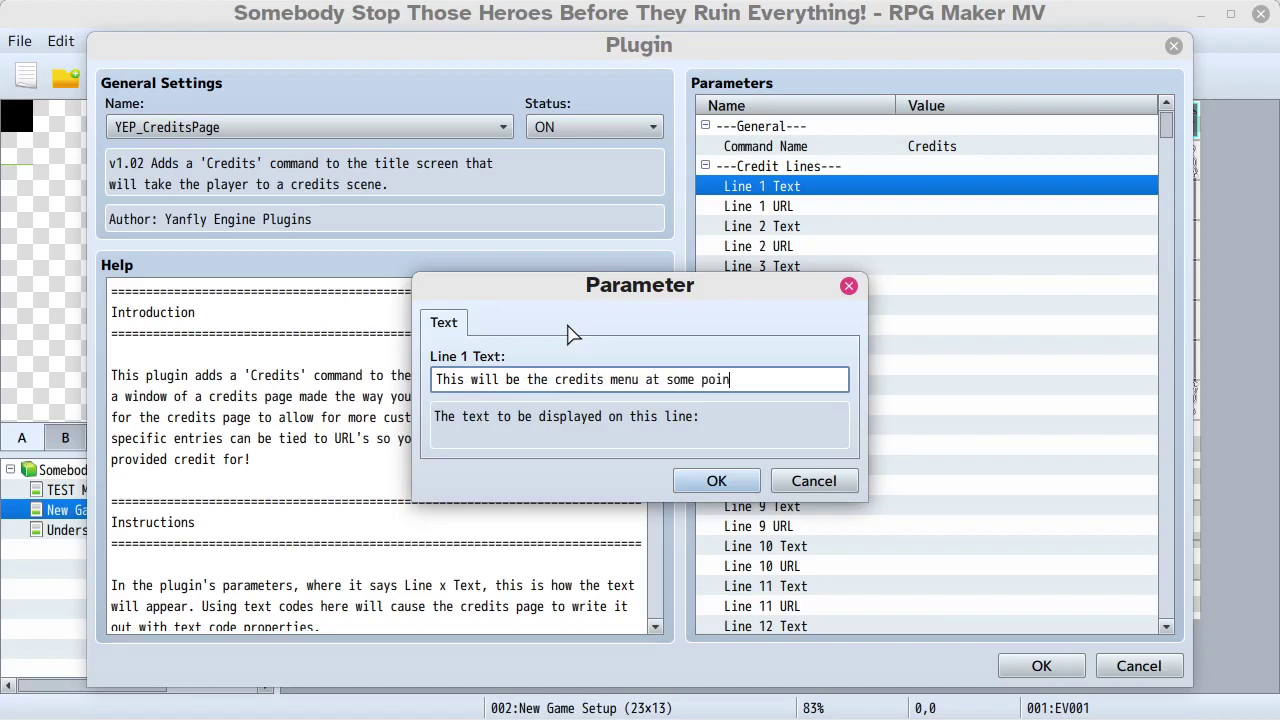
key("BackSpace")
key("BackSpace")
key("BackSpace")
key("BackSpace")
key("BackSpace")
key("BackSpace")
key("BackSpace")
key("BackSpace")
key("BackSpace")
key("BackSpace")
left_click(712, 481)
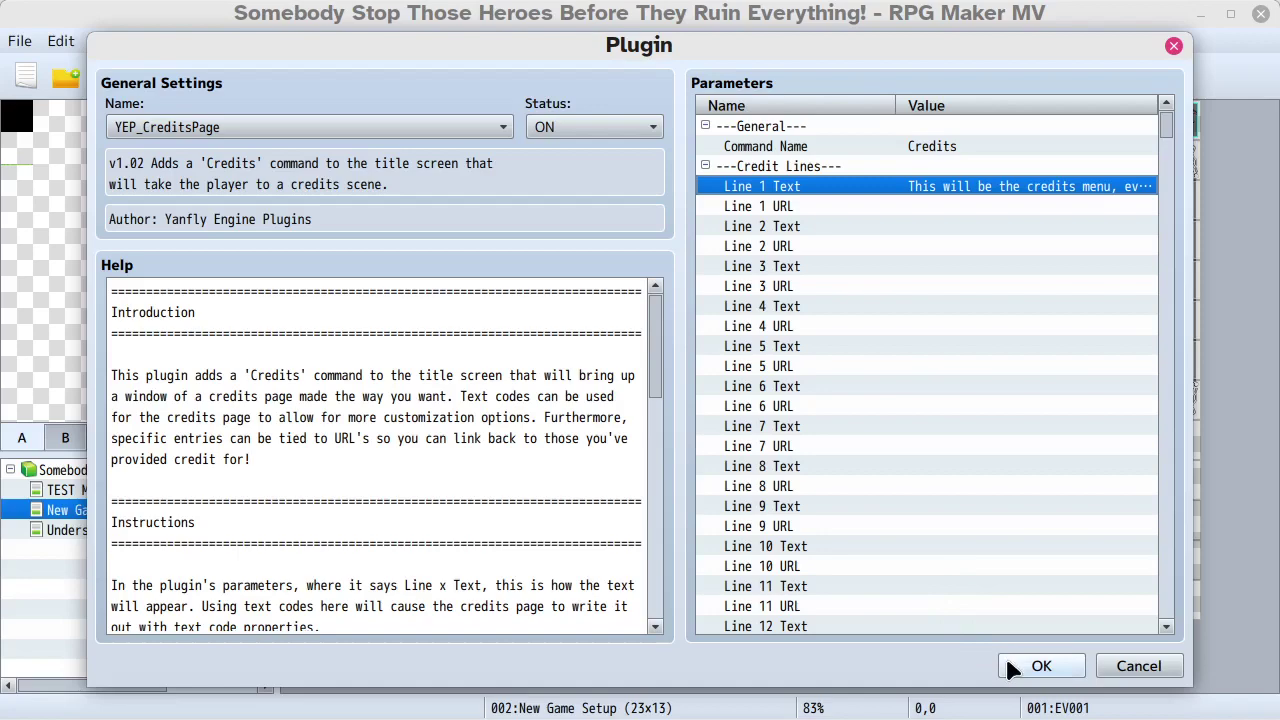
left_click(1036, 666)
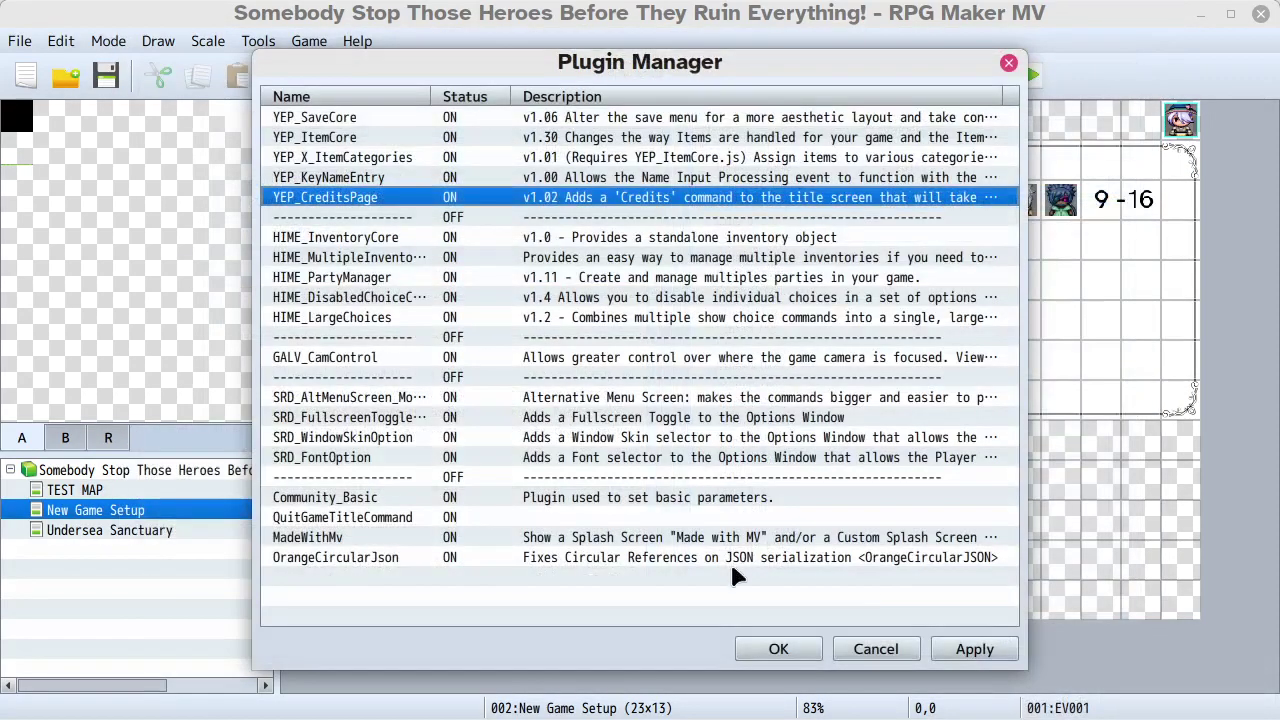
left_click(778, 649)
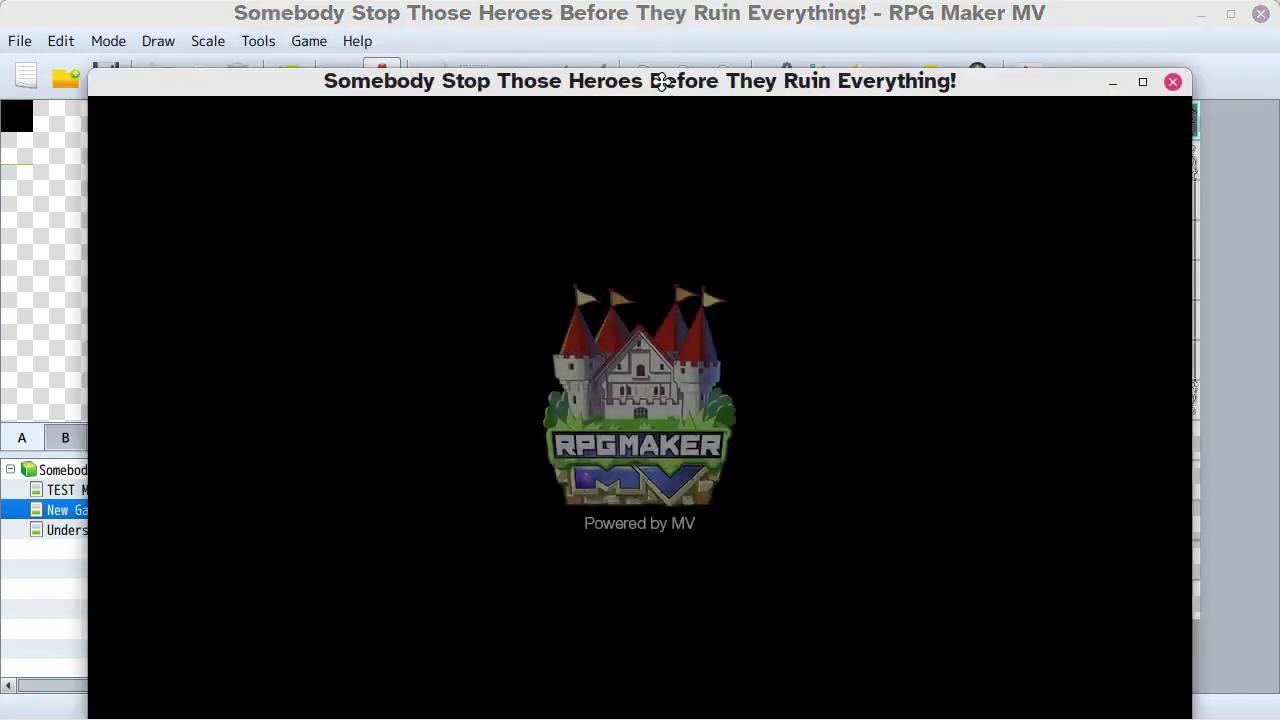
- View the Credits page from the playtest's title screen and return to the title
left_click_drag(660, 80, 667, 51)
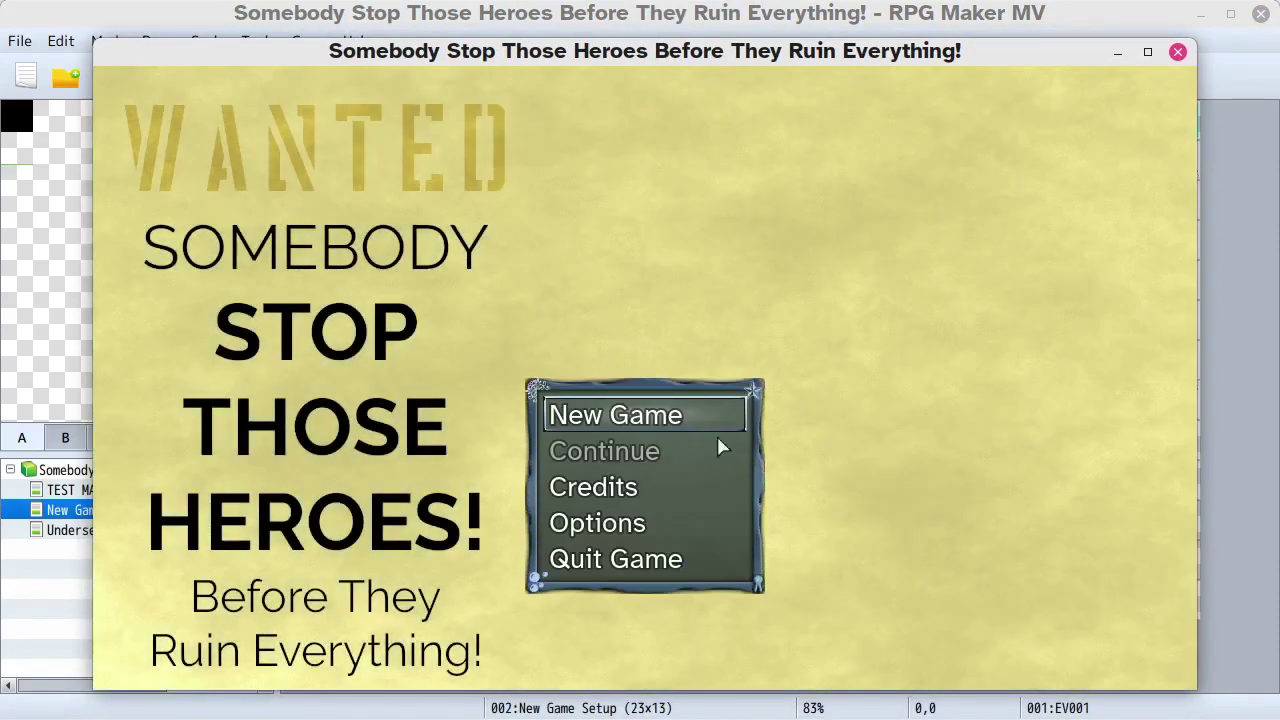
left_click(617, 486)
left_click(617, 486)
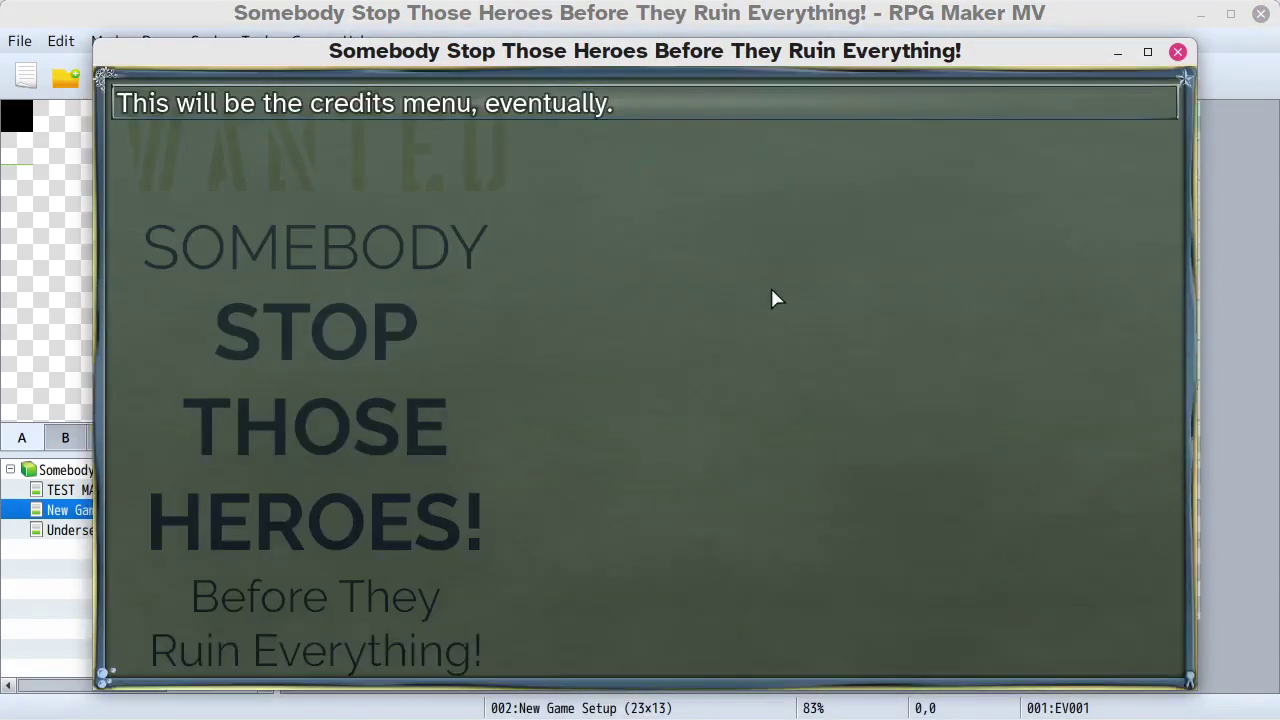
left_click(577, 263)
left_click(634, 417)
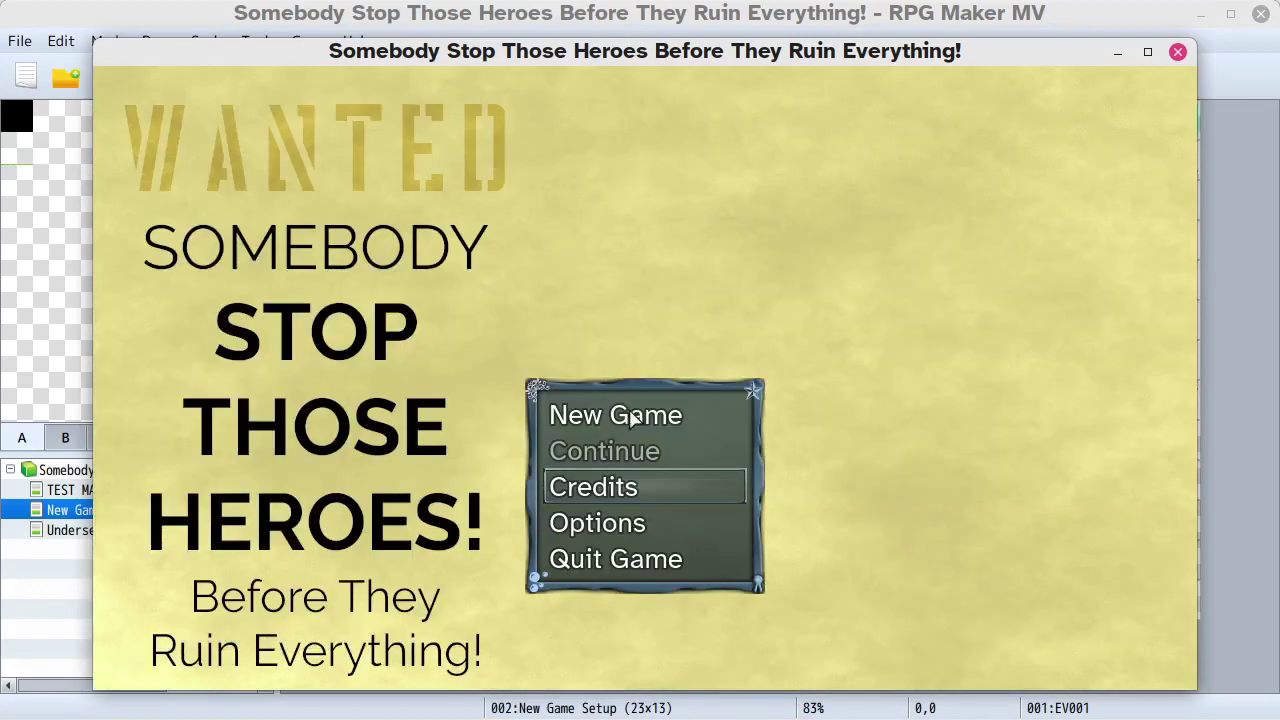
- Start a new game, set it up in Savior Mode, and proceed through the setup questions to Player 1's character choice
left_click(632, 420)
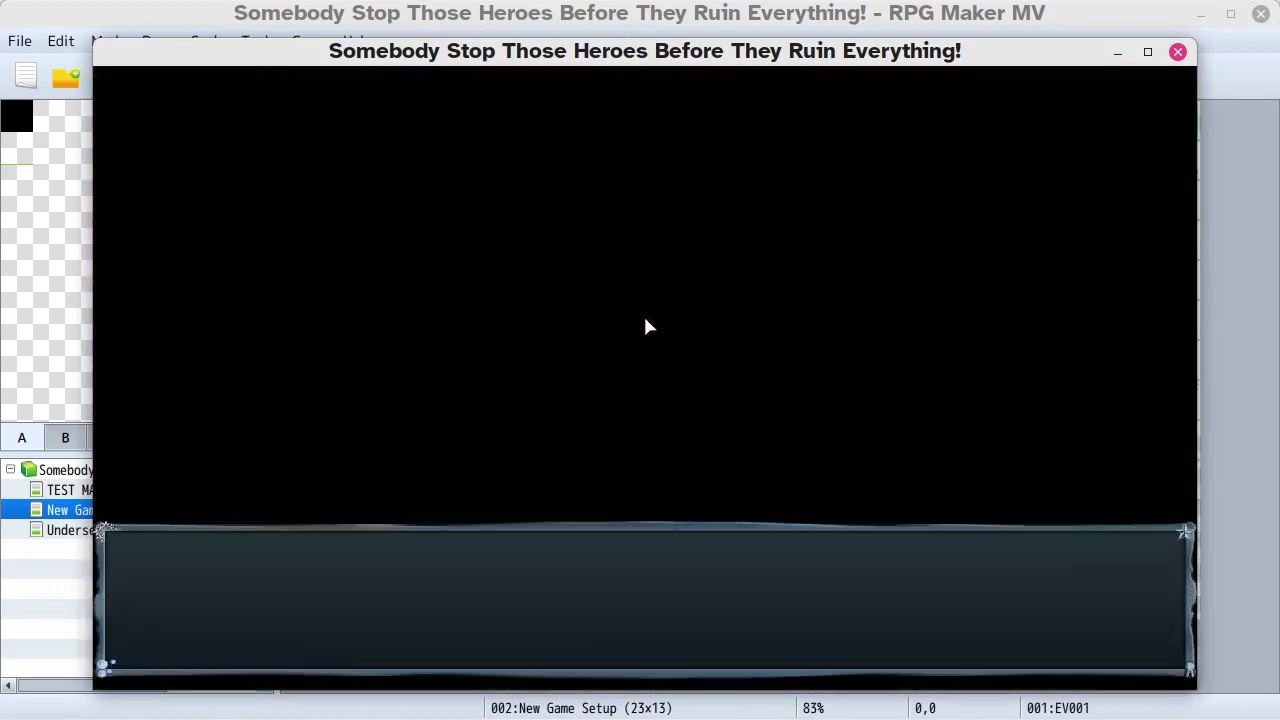
left_click(645, 326)
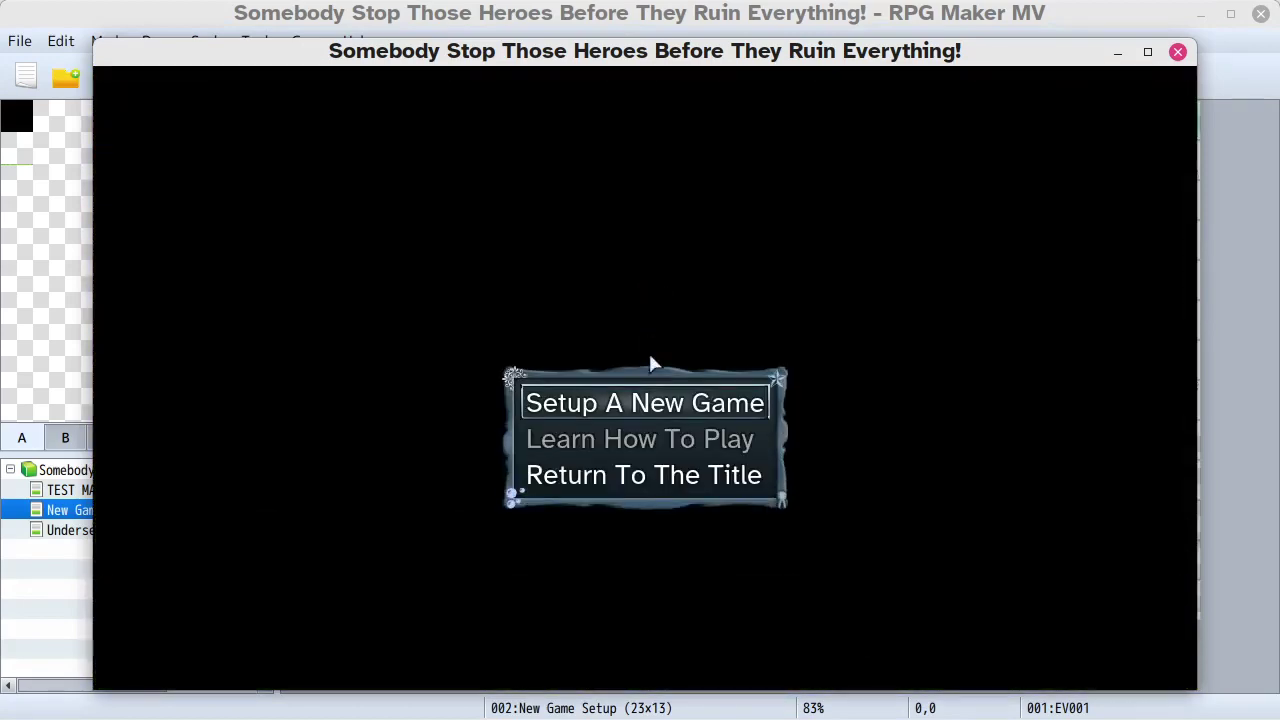
left_click(650, 405)
left_click(605, 305)
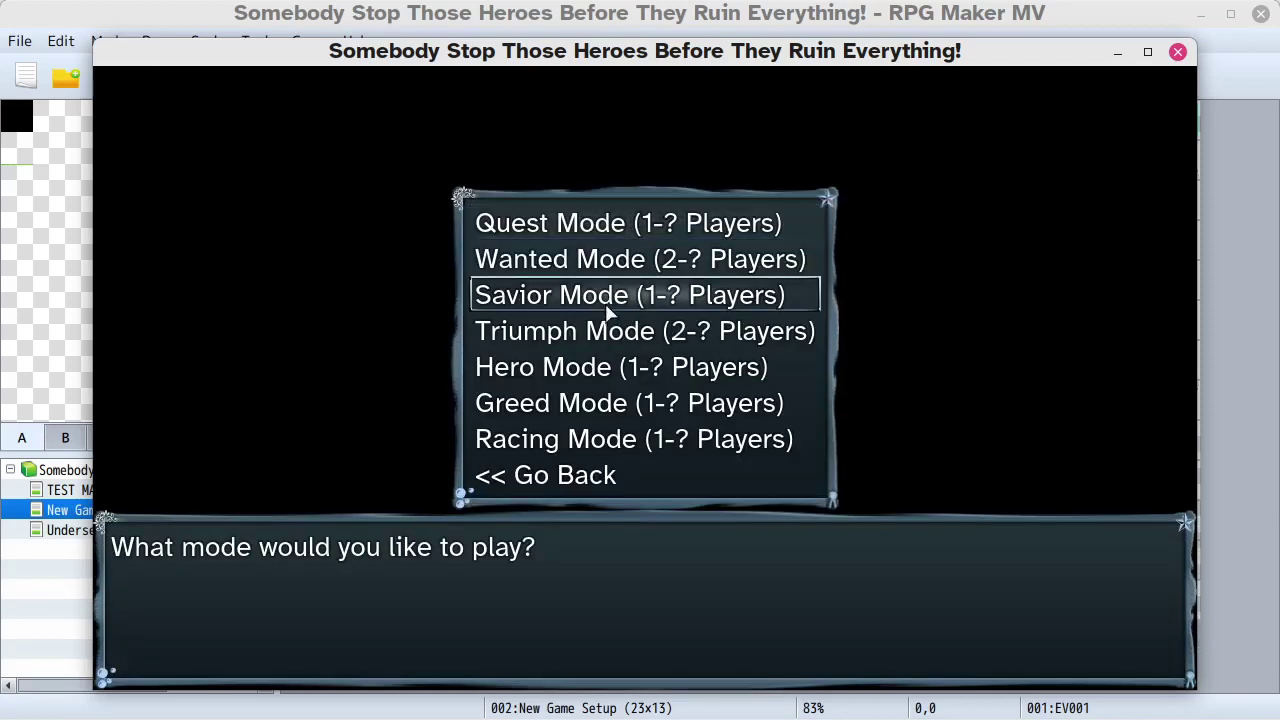
left_click(607, 305)
left_click(654, 440)
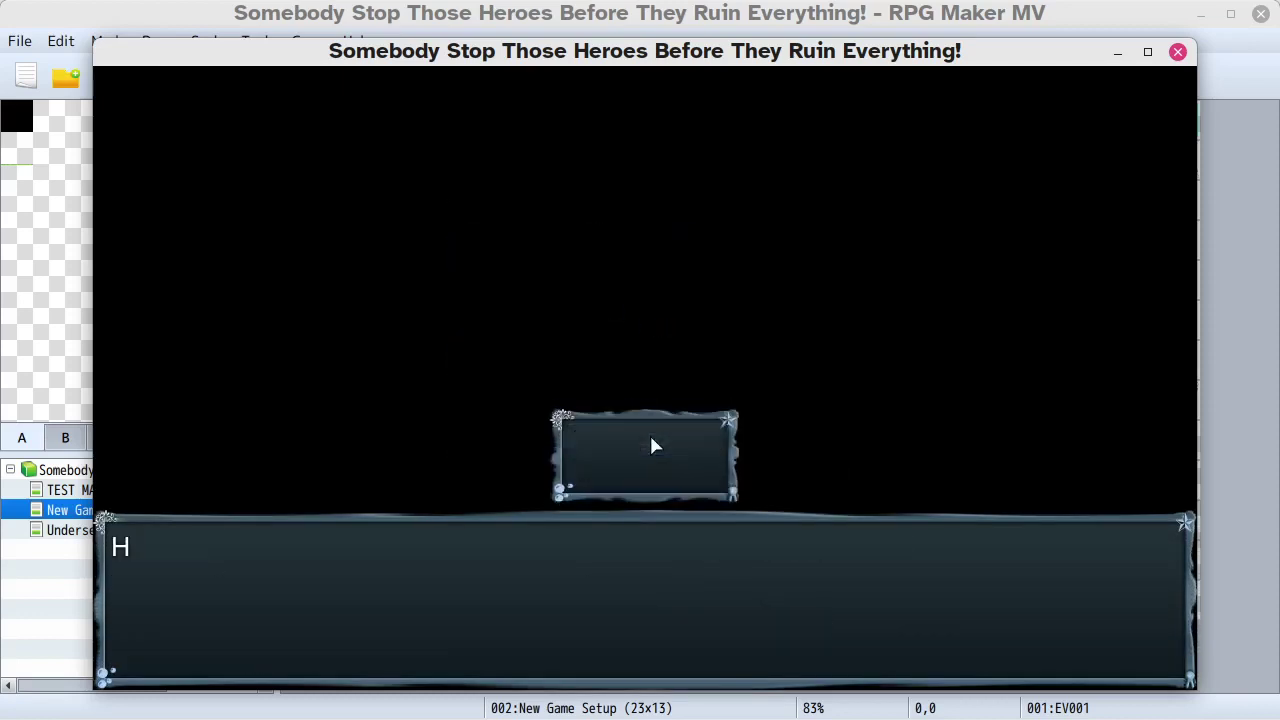
left_click(612, 230)
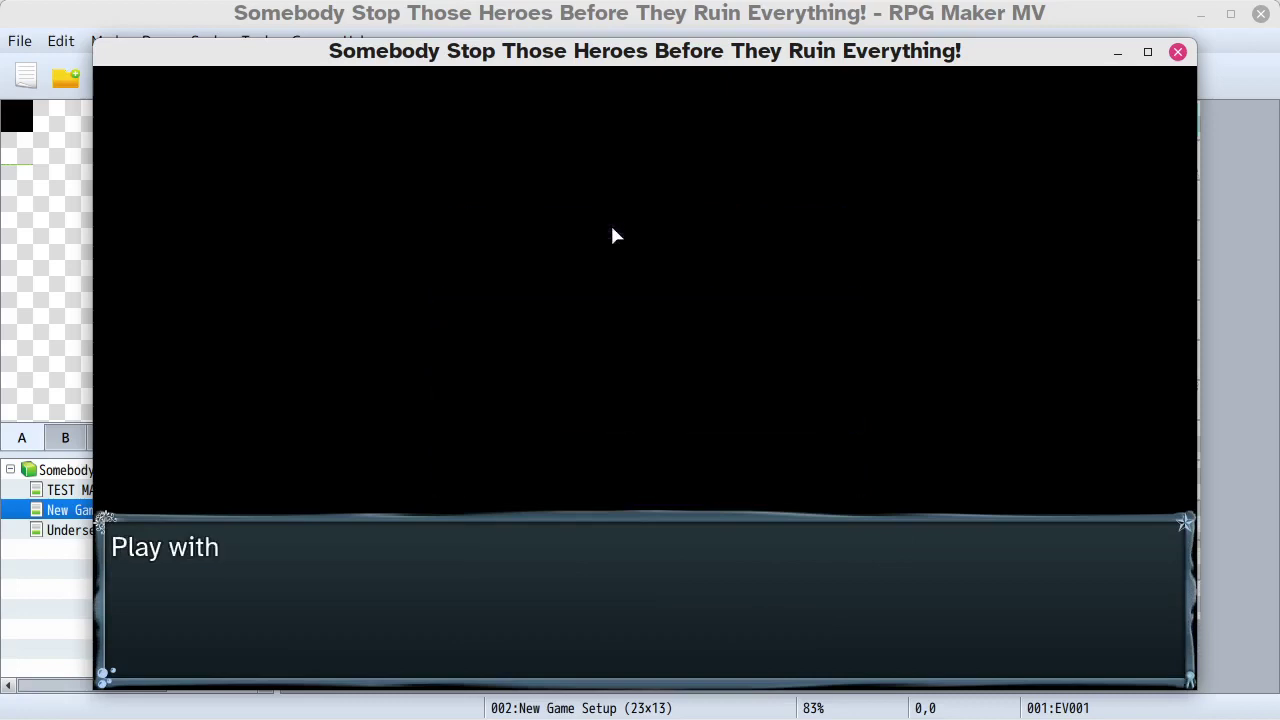
left_click(650, 434)
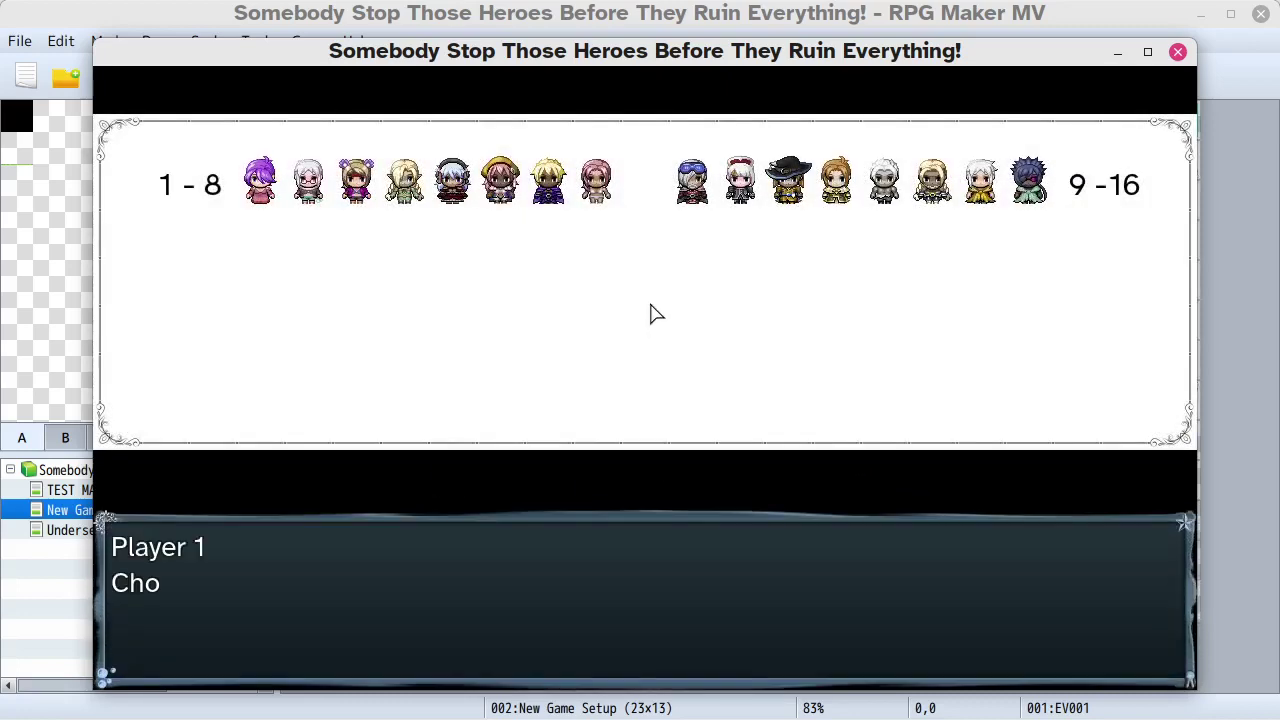
- Choose character number 10 for Player 1 and continue to the name entry
left_click(650, 314)
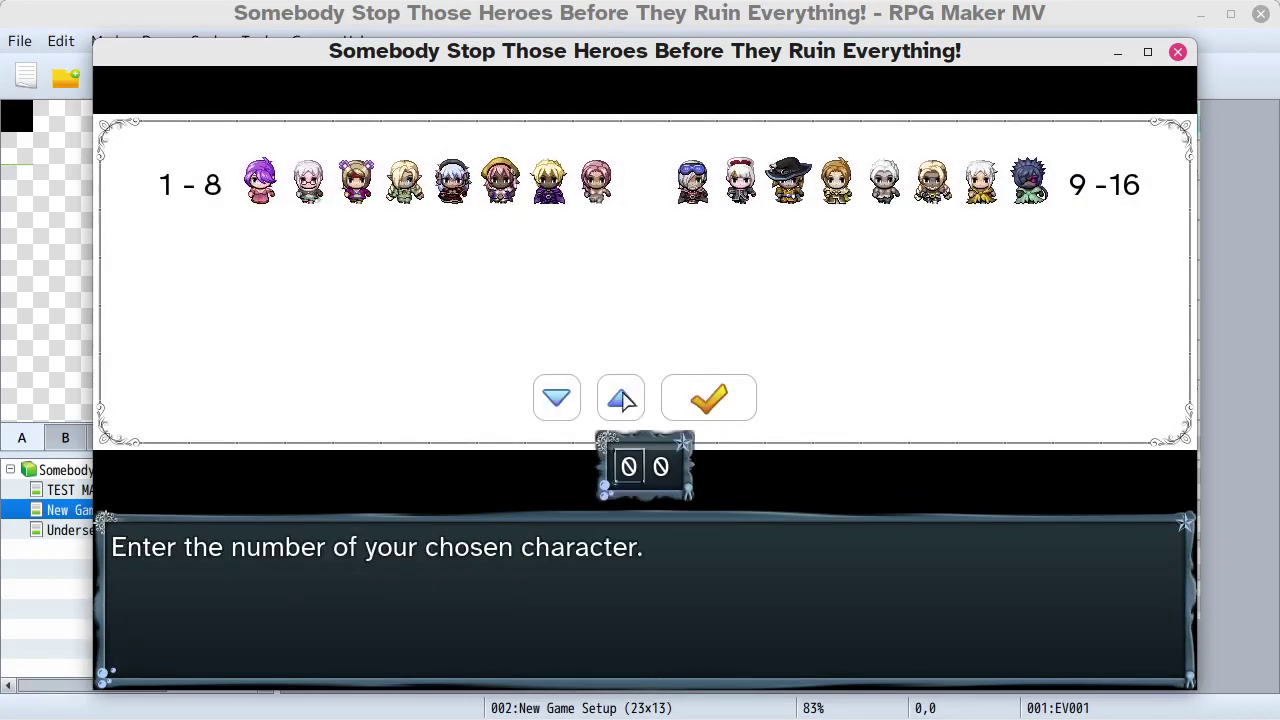
left_click(621, 398)
left_click(688, 402)
key("Return")
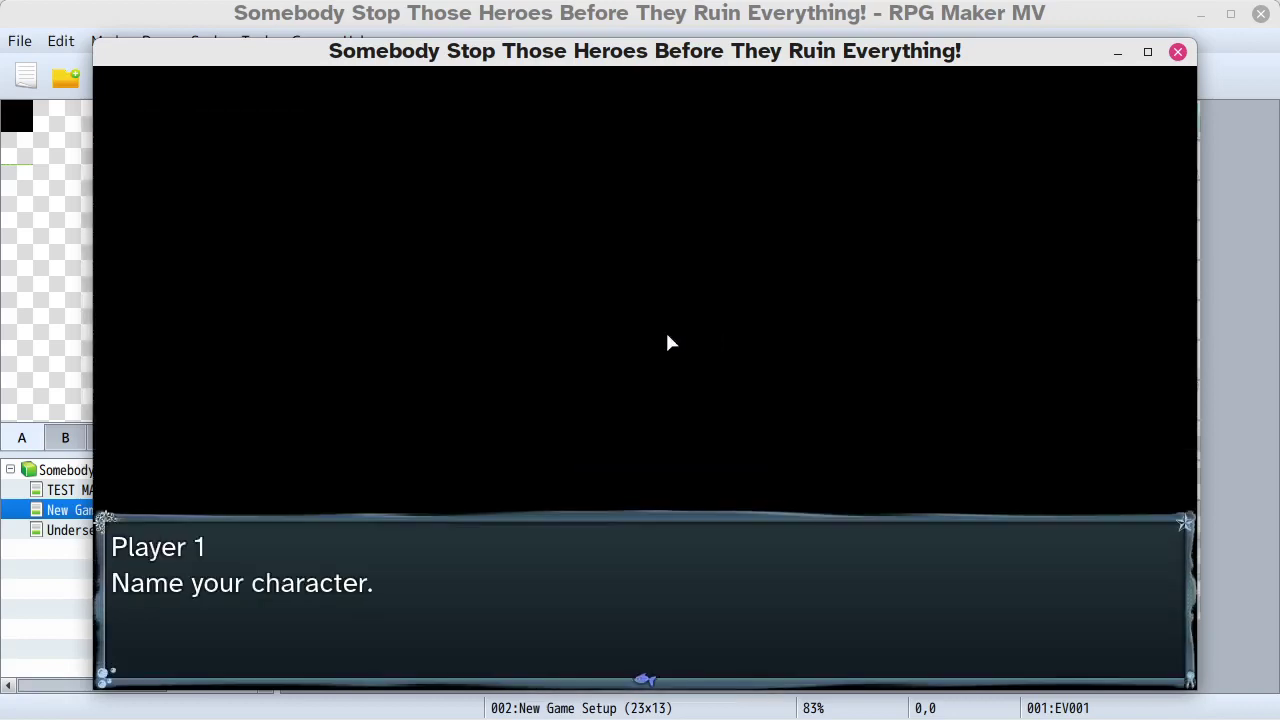
left_click(666, 338)
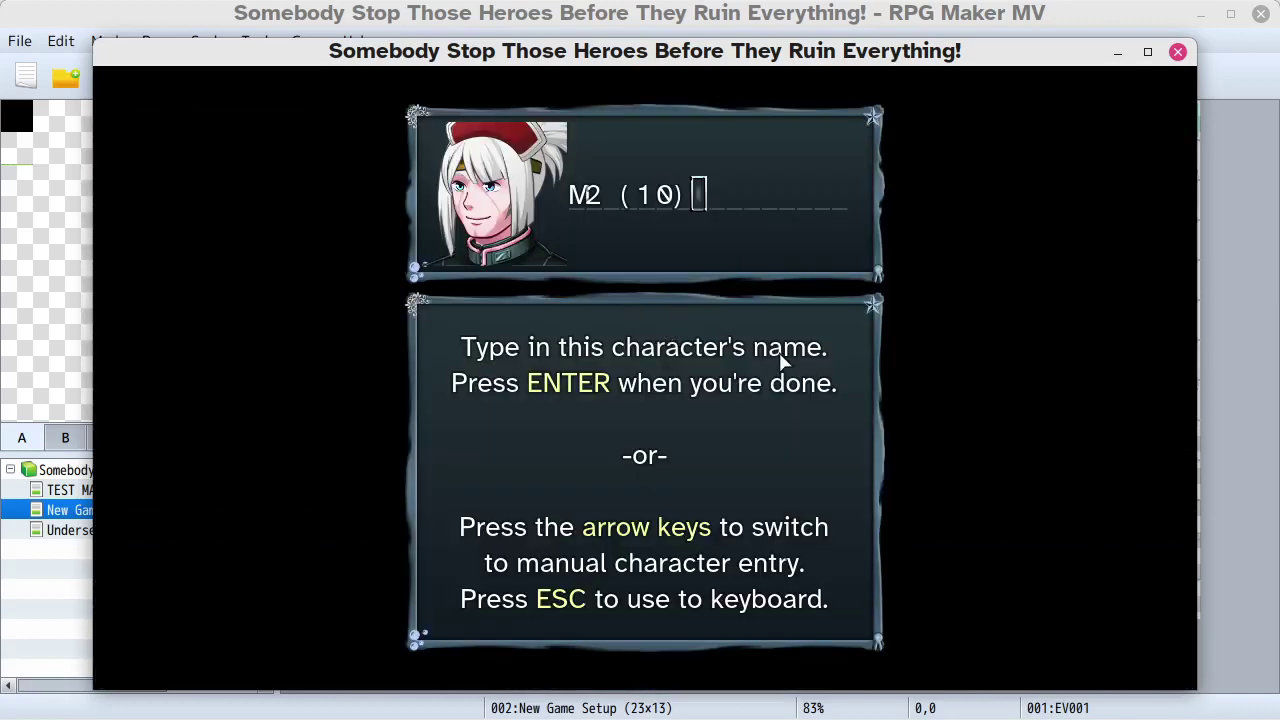
- Replace the default name with "Okay Typing Stuf" using keyboard entry and submit it
key("BackSpace")
key("BackSpace")
key("BackSpace")
key("BackSpace")
key("BackSpace")
key("BackSpace")
key("BackSpace")
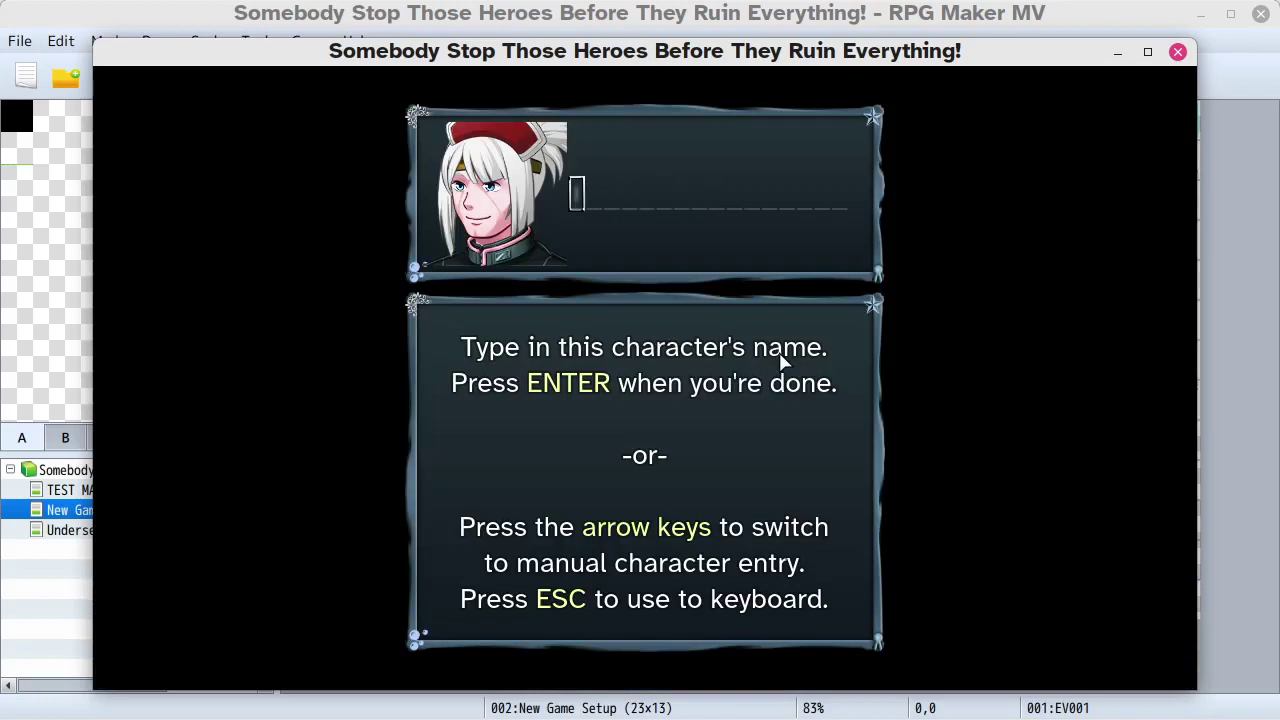
type("Okay ")
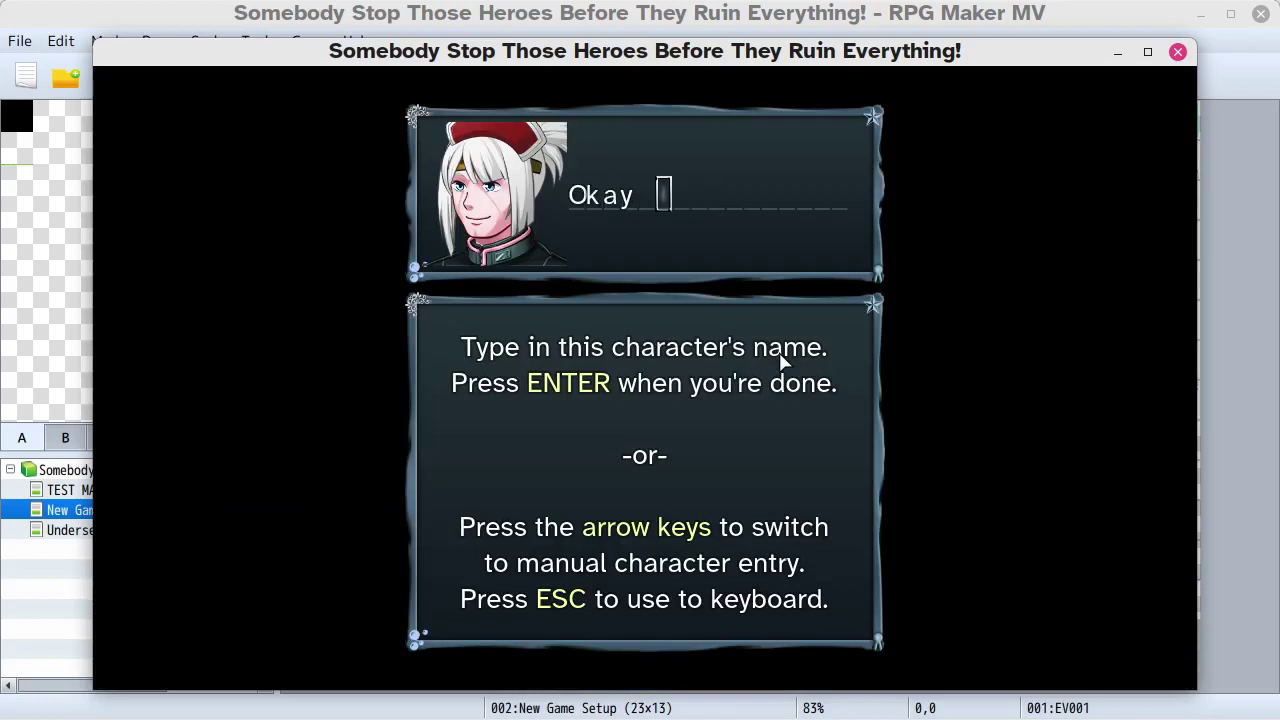
type("Typing Stuf")
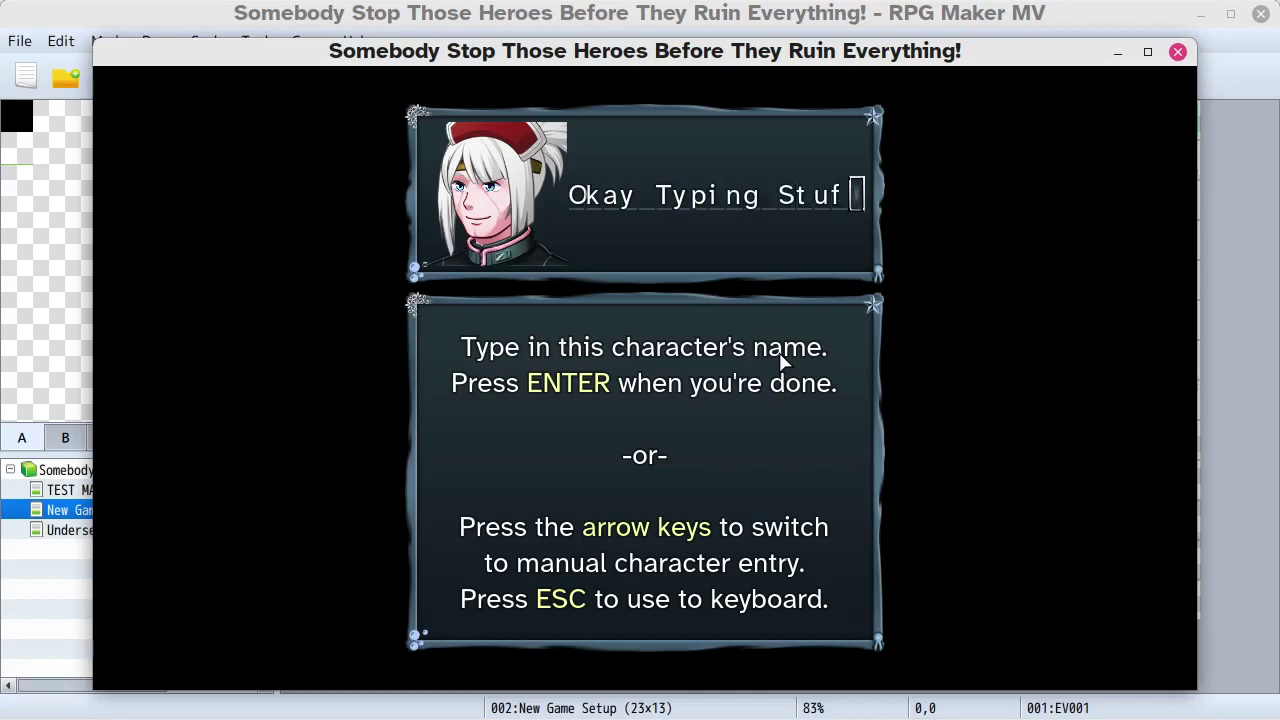
key("Return")
key("Return")
- Switch to manual character entry and use Page to cycle through the character pages
key("Right")
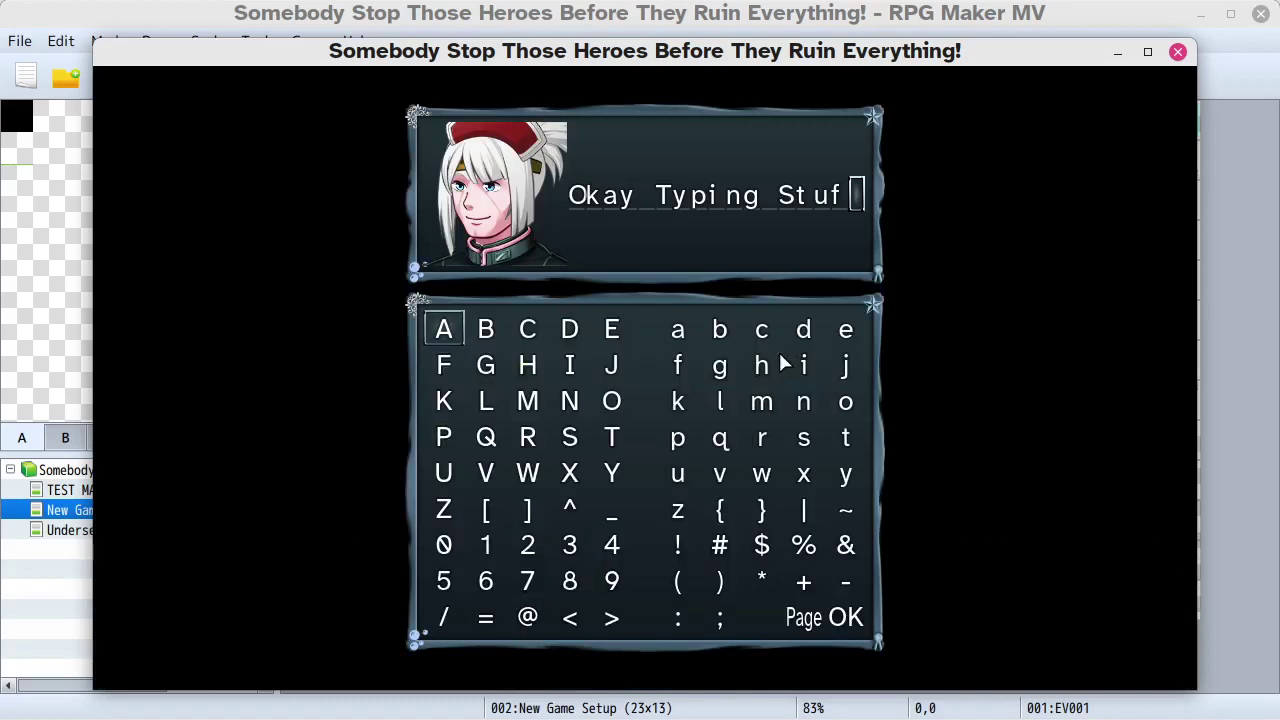
key("Right")
key("Right")
key("Right")
key("Right")
key("Down")
key("Down")
key("Down")
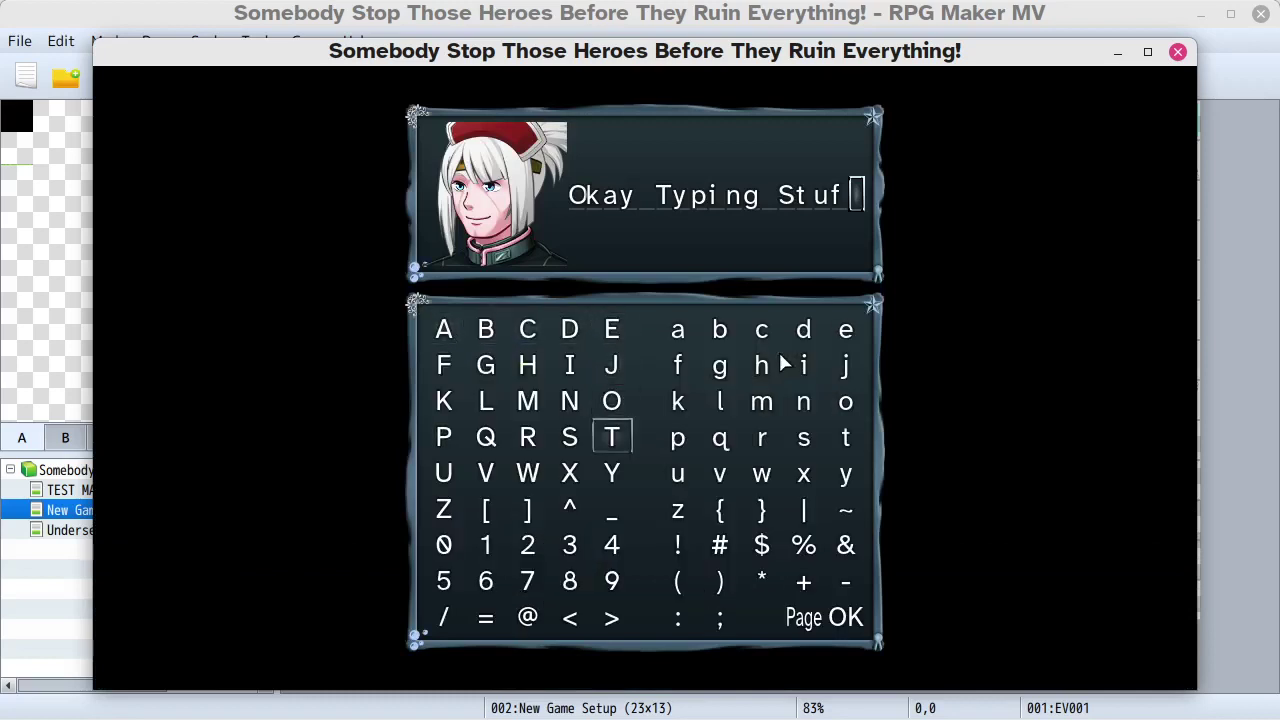
key("Down")
key("Right")
key("Right")
key("Down")
key("Down")
key("Down")
key("Down")
key("Right")
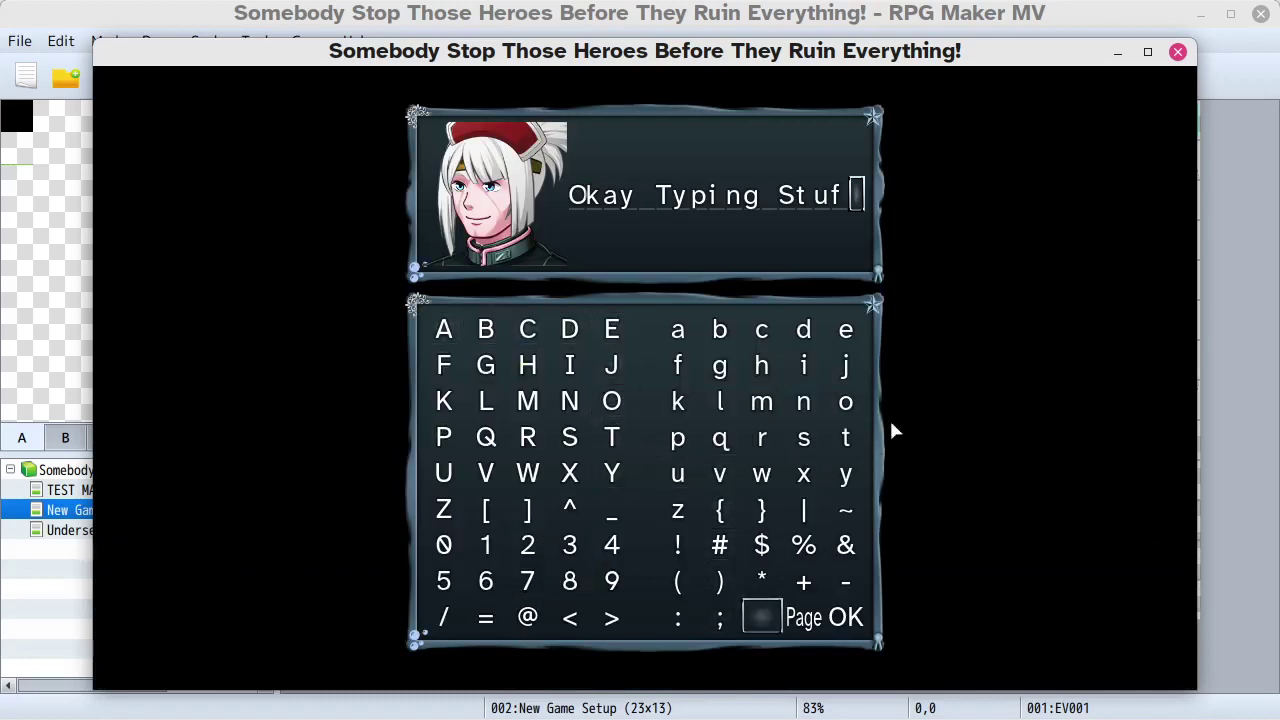
key("Right")
key("Return")
key("Return")
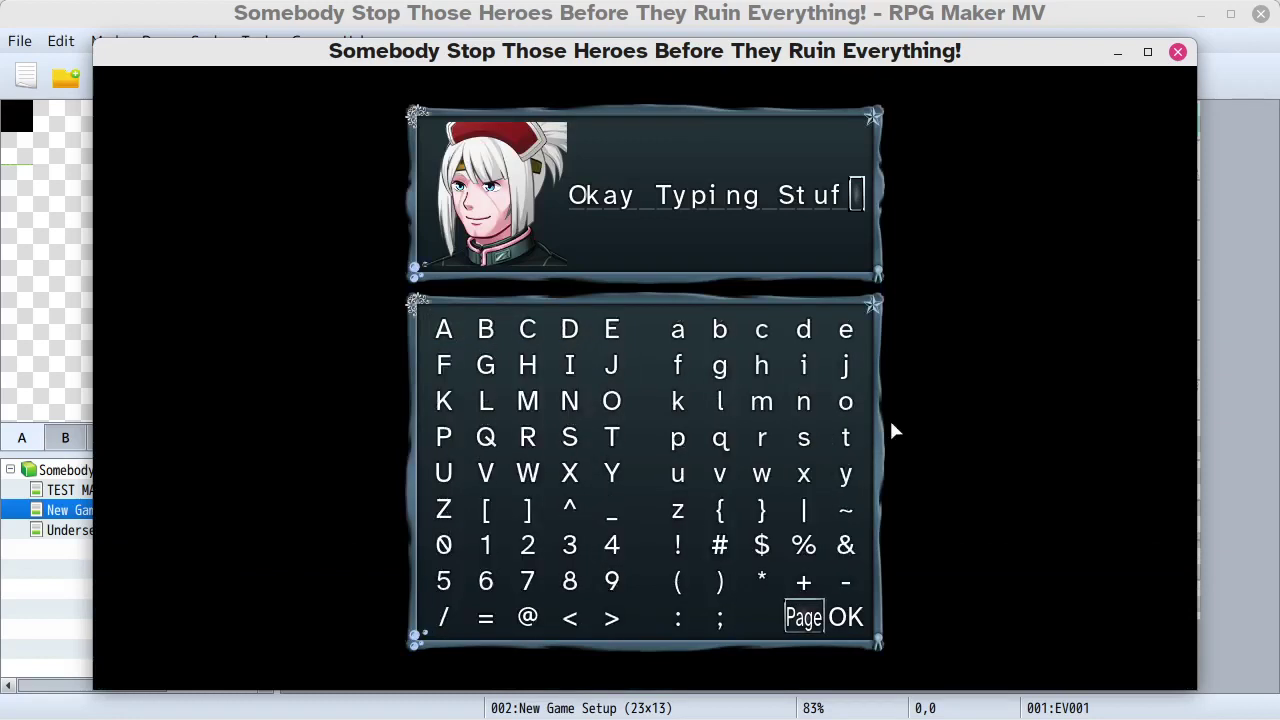
- Accept the name with OK on the character grid and reopen Player 1's name entry
key("Right")
key("Return")
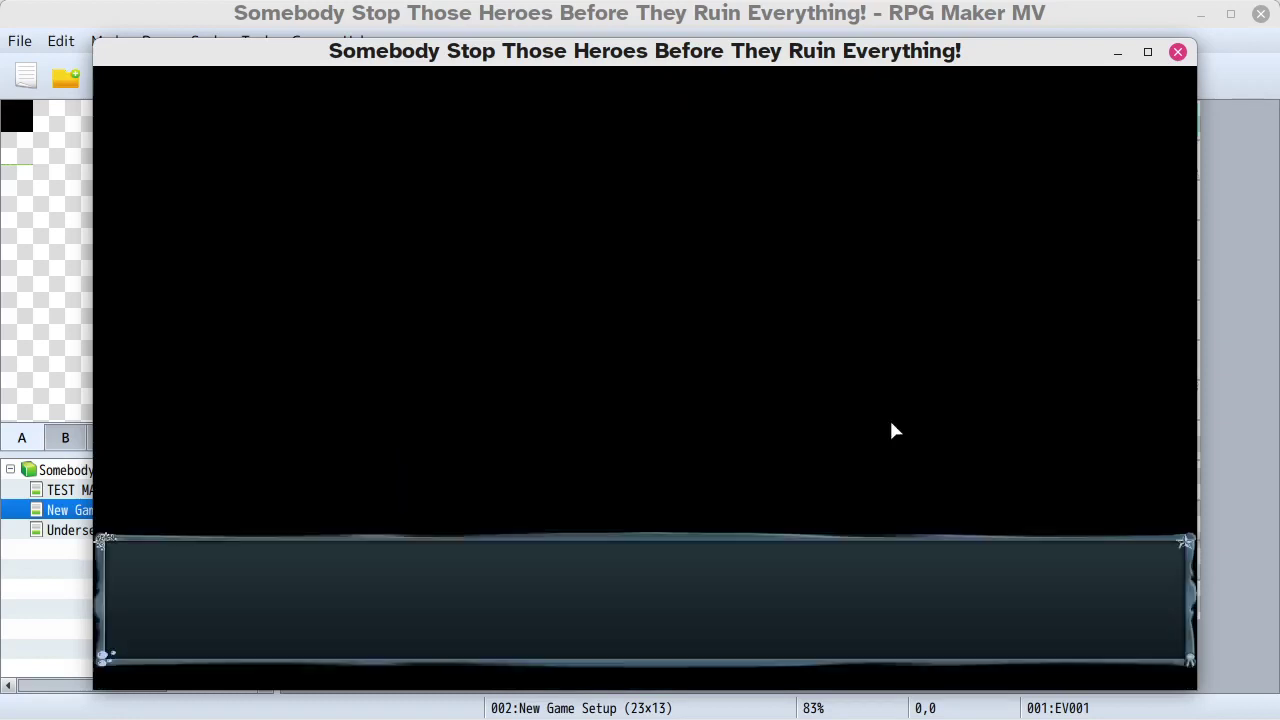
key("Return")
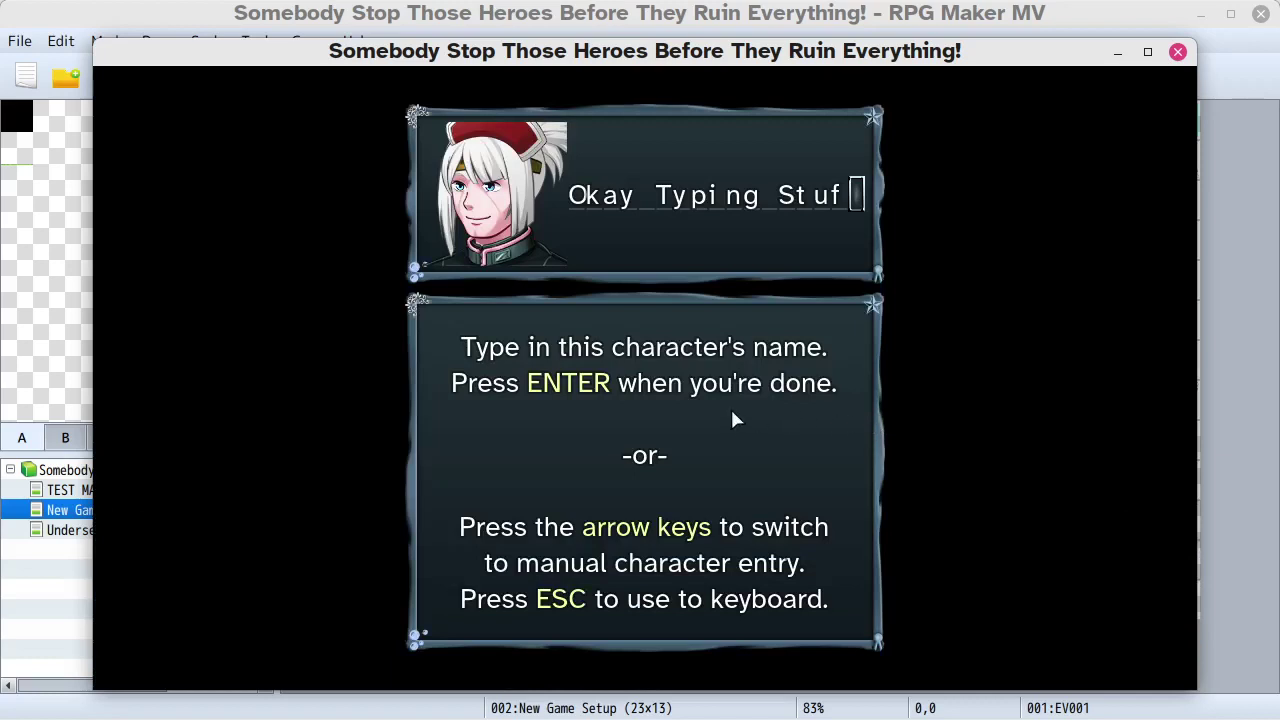
- Switch to manual character entry, try picking the letters l and I with the pointer, and cycle the character pages
key("Down")
left_click(720, 402)
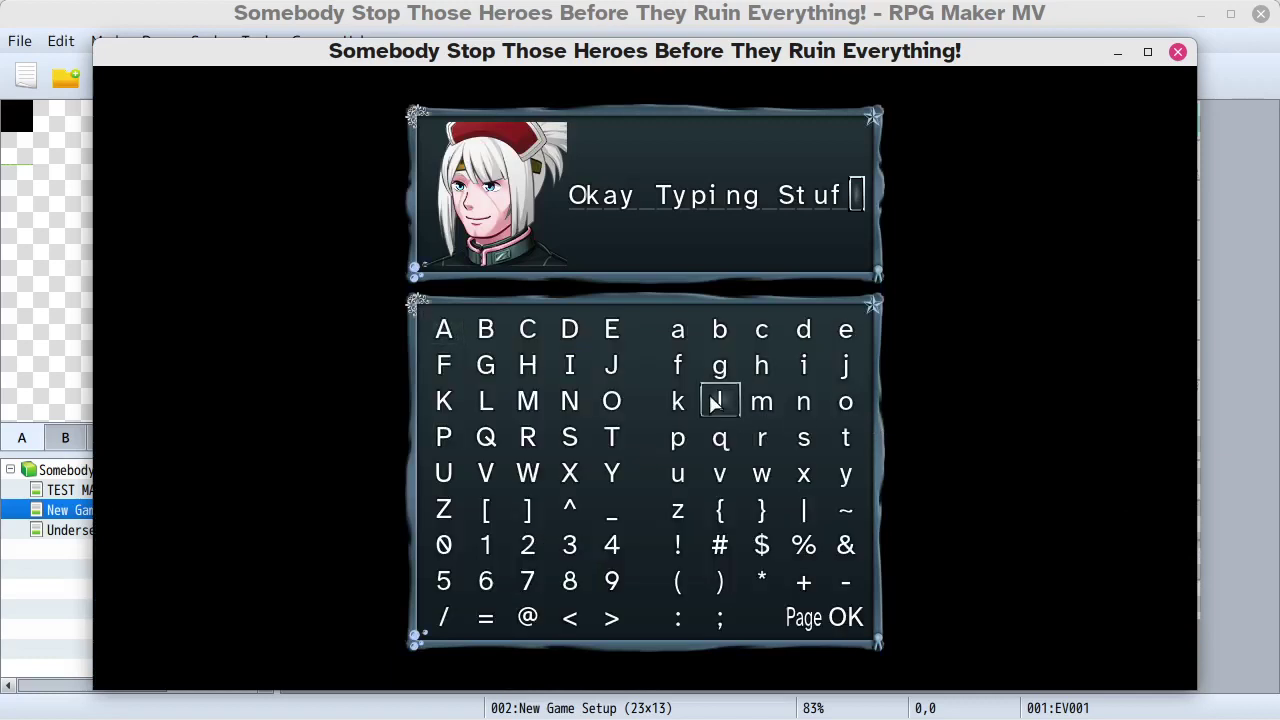
left_click(574, 364)
left_click(823, 622)
left_click(823, 622)
left_click(728, 352)
- Shorten the name to "Oka" in manual character entry and append a capital Y
key("Down")
right_click(730, 435)
right_click(728, 435)
right_click(728, 435)
right_click(728, 435)
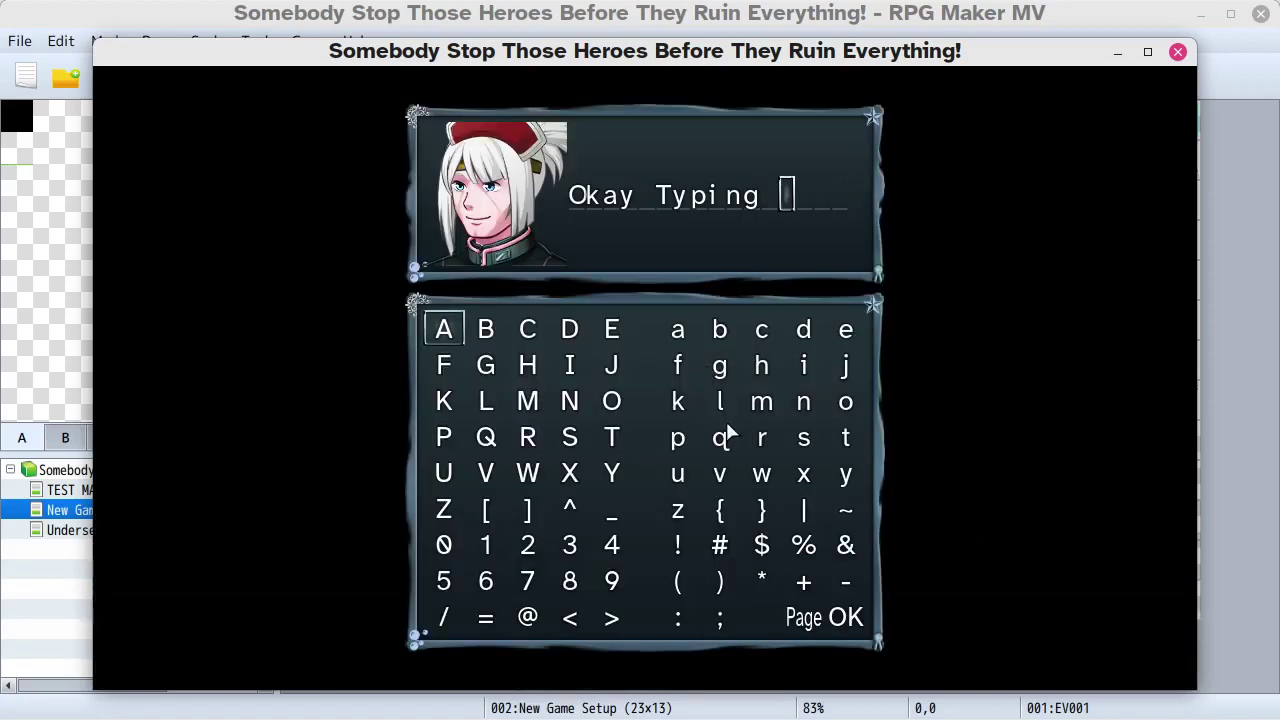
right_click(728, 435)
right_click(728, 435)
right_click(728, 435)
right_click(728, 435)
right_click(728, 435)
right_click(728, 435)
right_click(728, 435)
right_click(728, 435)
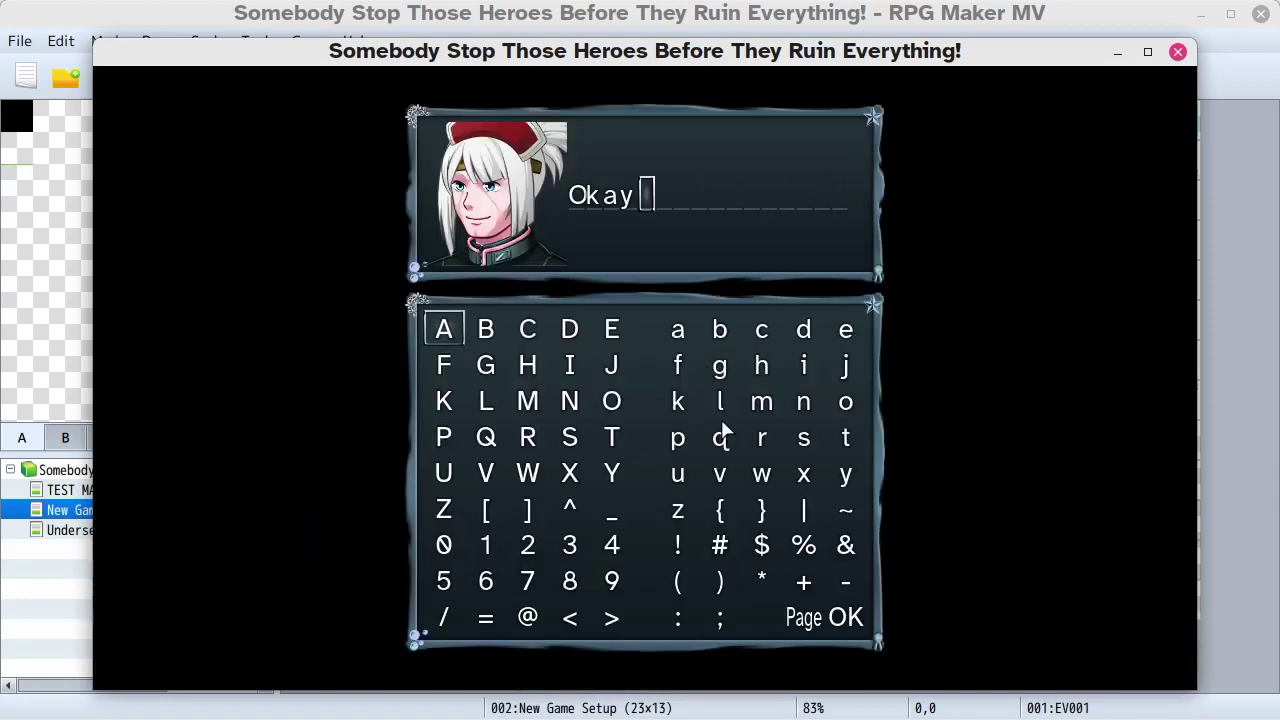
right_click(728, 435)
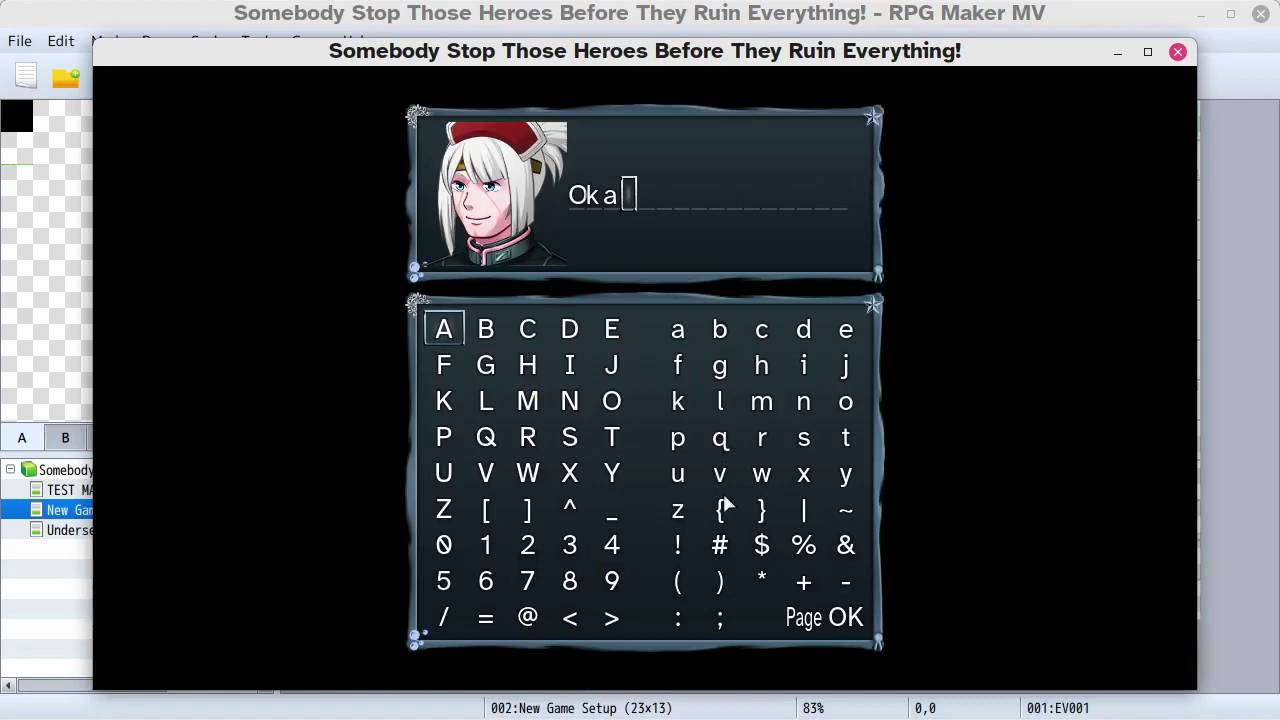
left_click(612, 473)
left_click(612, 476)
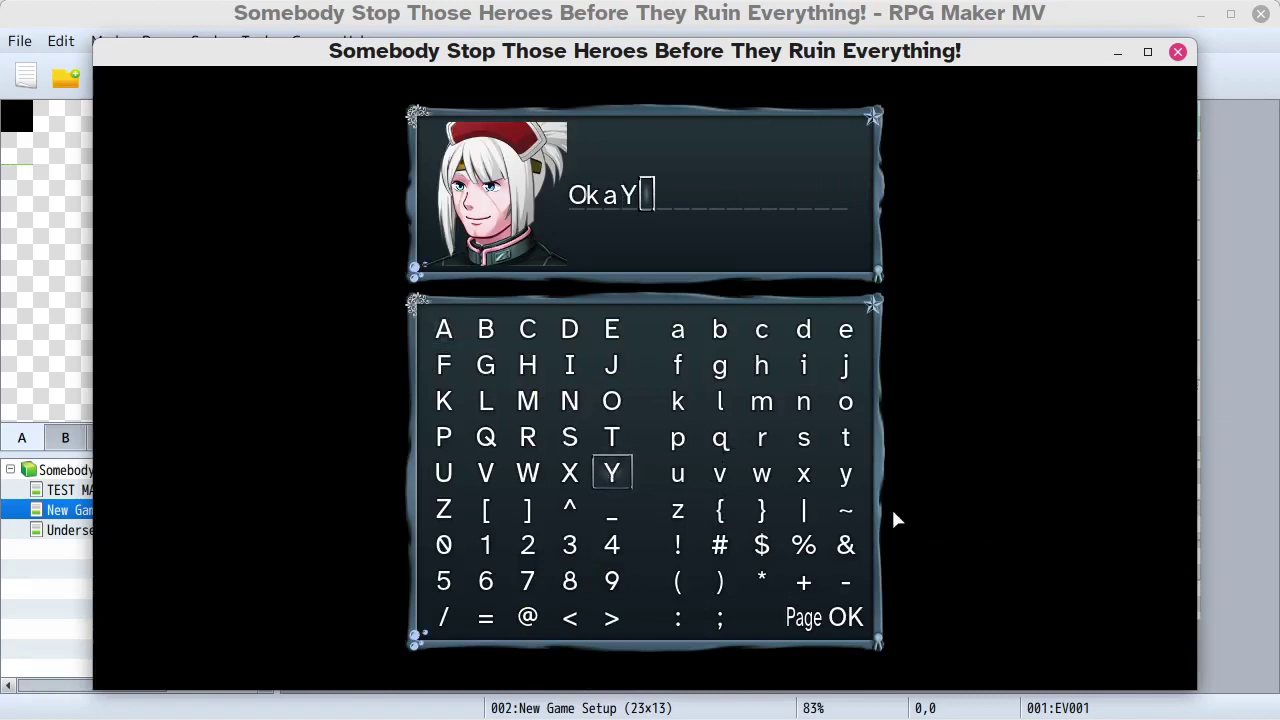
- Accept the name with OK on the character grid and open Player 1's name entry again
left_click(845, 618)
left_click(845, 618)
left_click(724, 354)
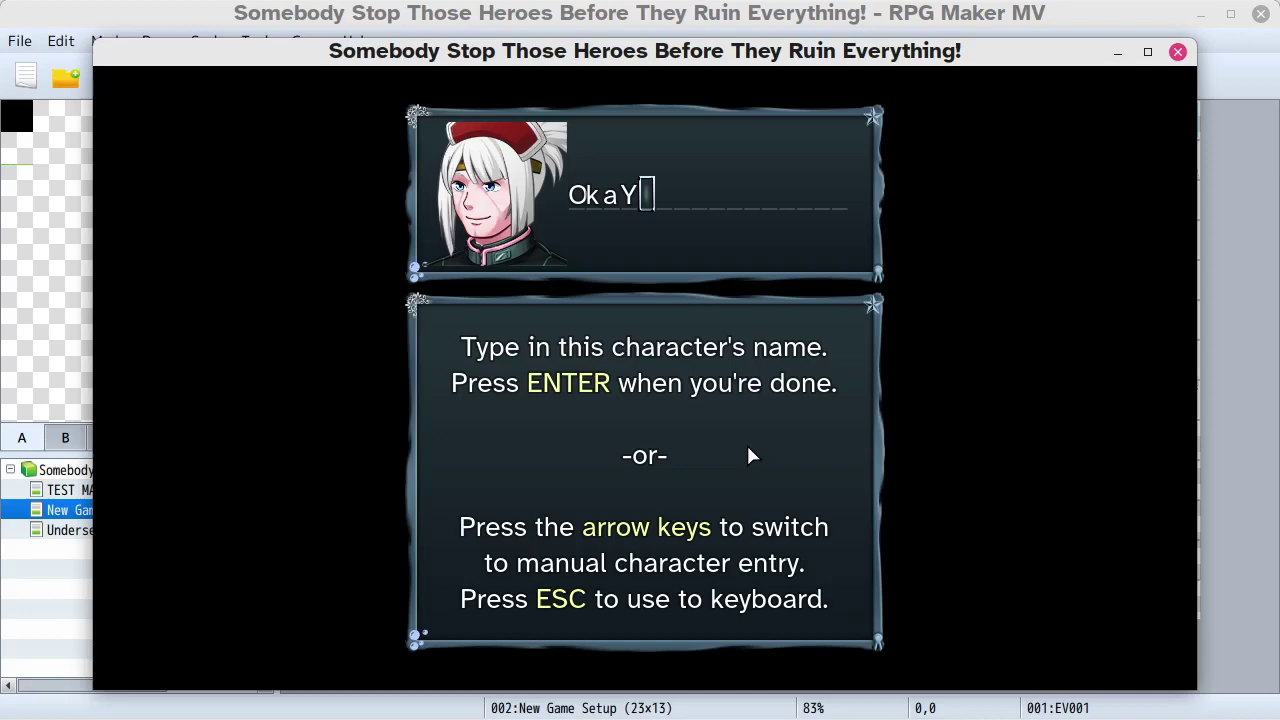
- End the playtest and open the Plugin Manager to check the YEP_KeyNameEntry settings, leaving them without changes
left_click(1178, 53)
left_click(817, 76)
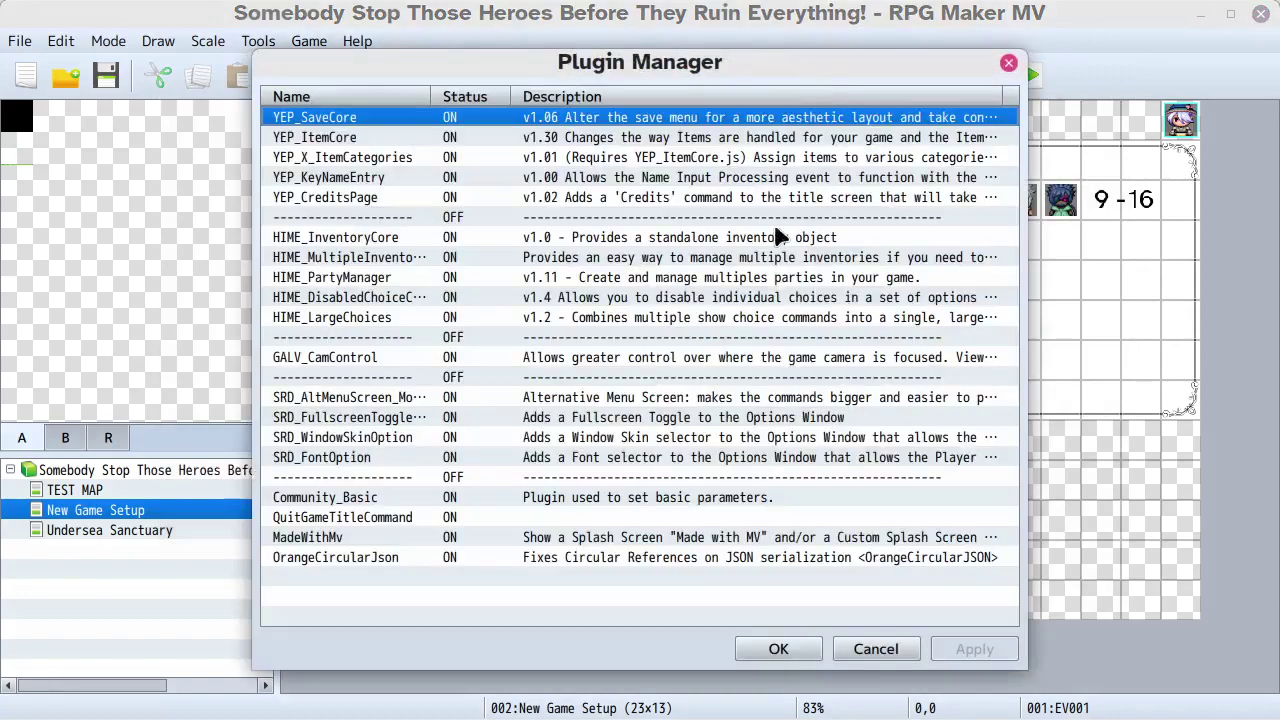
left_click(336, 196)
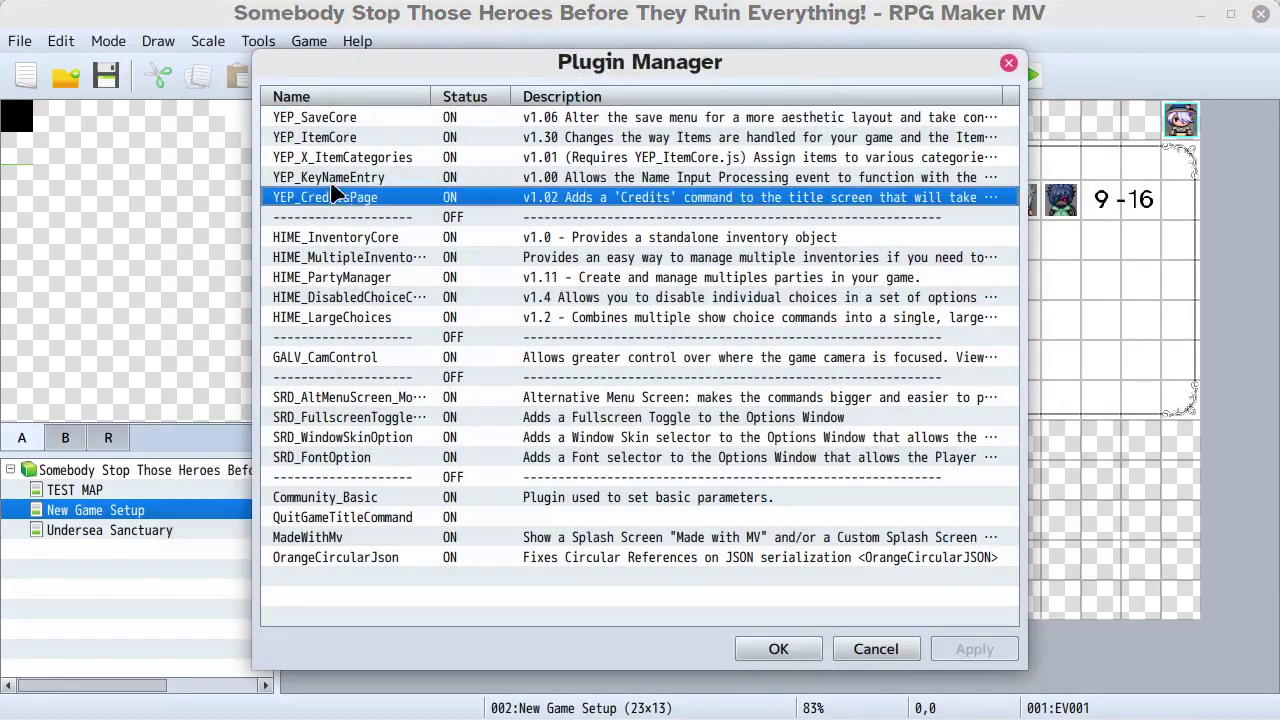
double_click(336, 177)
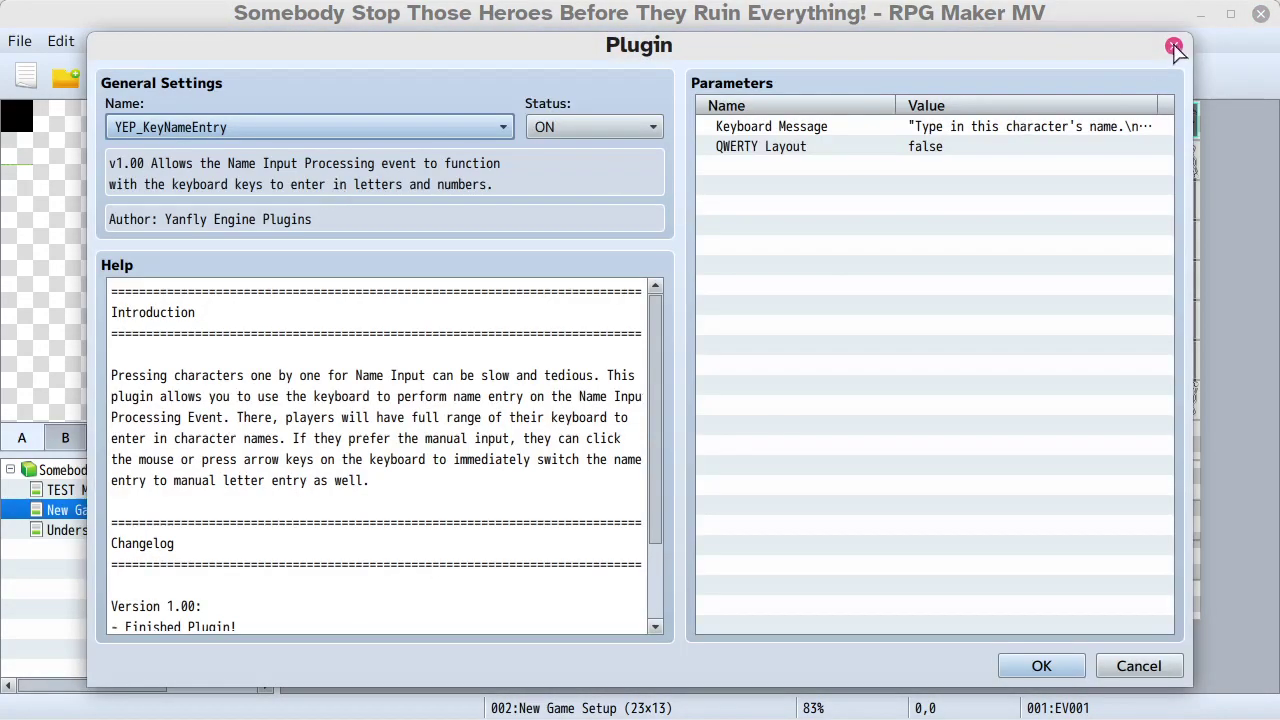
left_click(1175, 47)
- Set YEP_CreditsPage's Line 1 Text to "This will be the credits screen, eventually." and accept the plugin settings
left_click(430, 199)
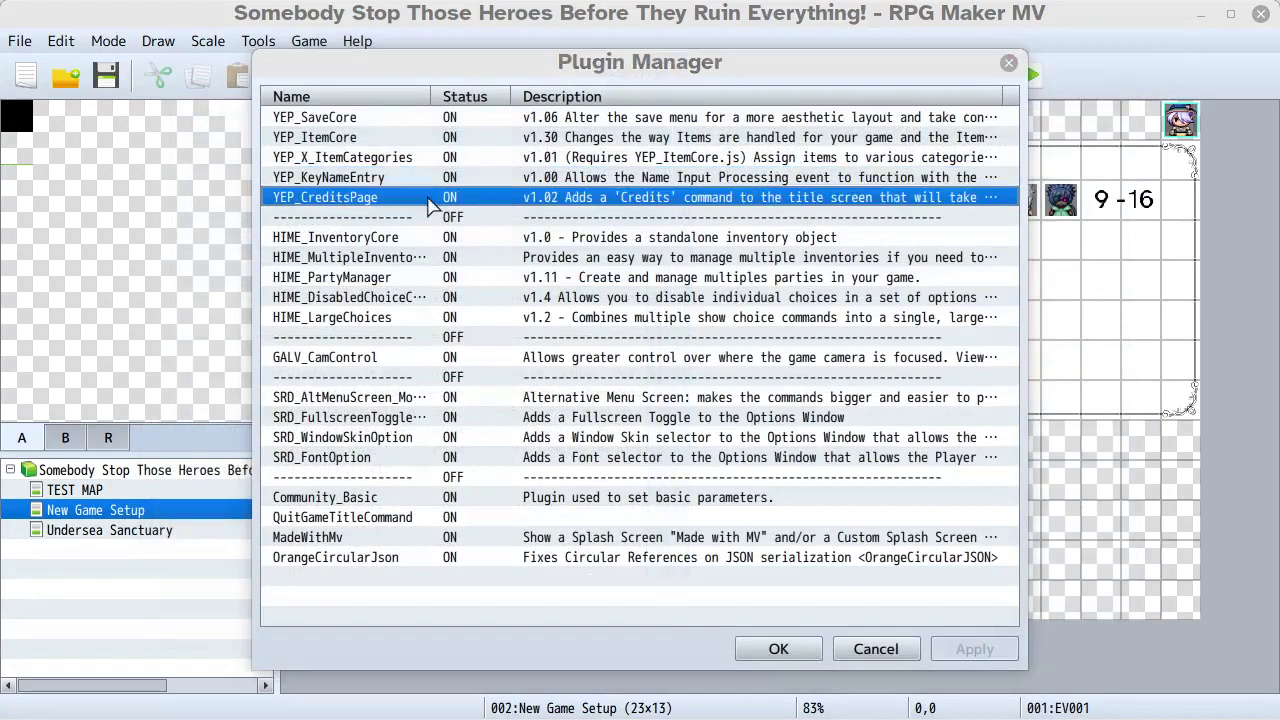
double_click(895, 200)
left_click(911, 189)
double_click(898, 206)
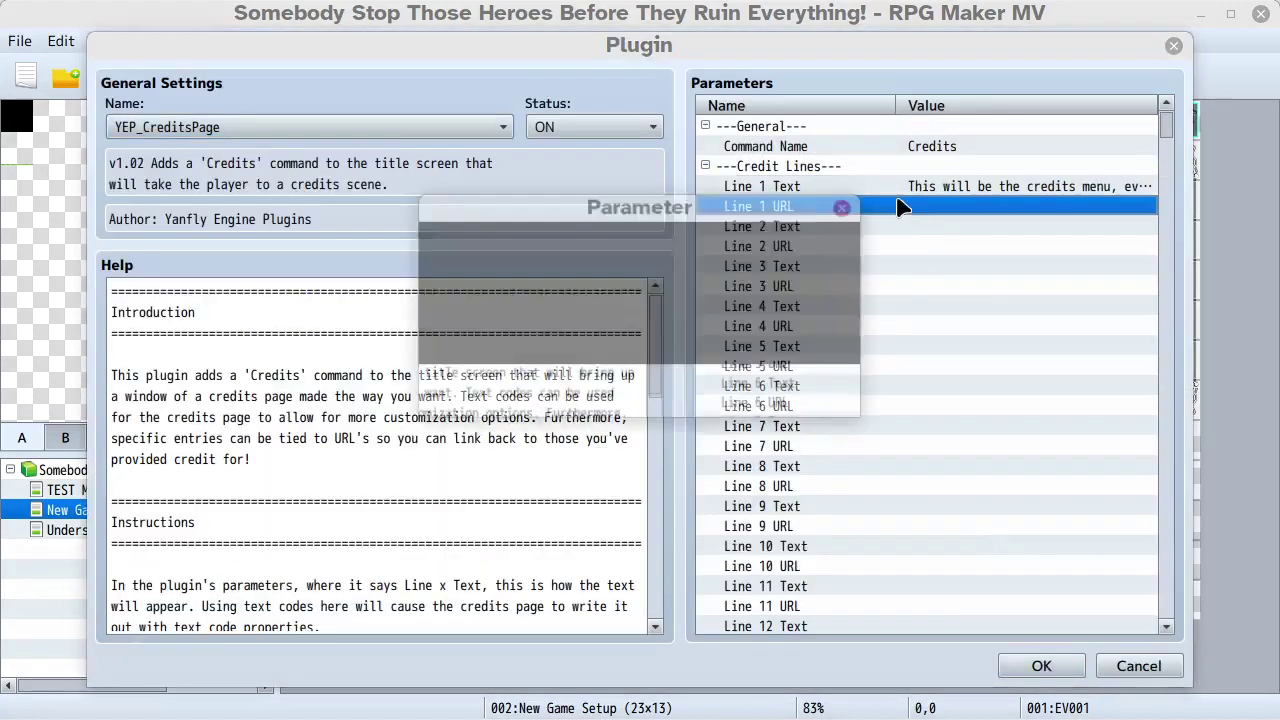
left_click(810, 397)
left_click(925, 190)
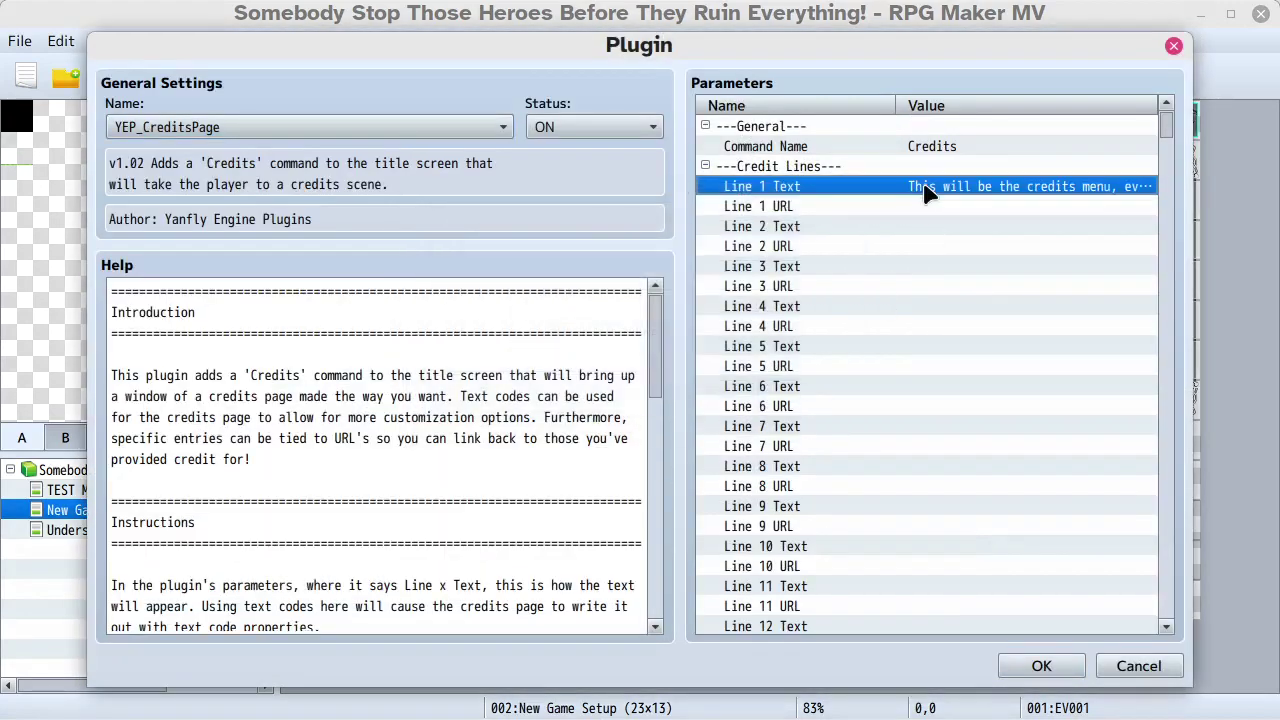
double_click(925, 190)
double_click(620, 379)
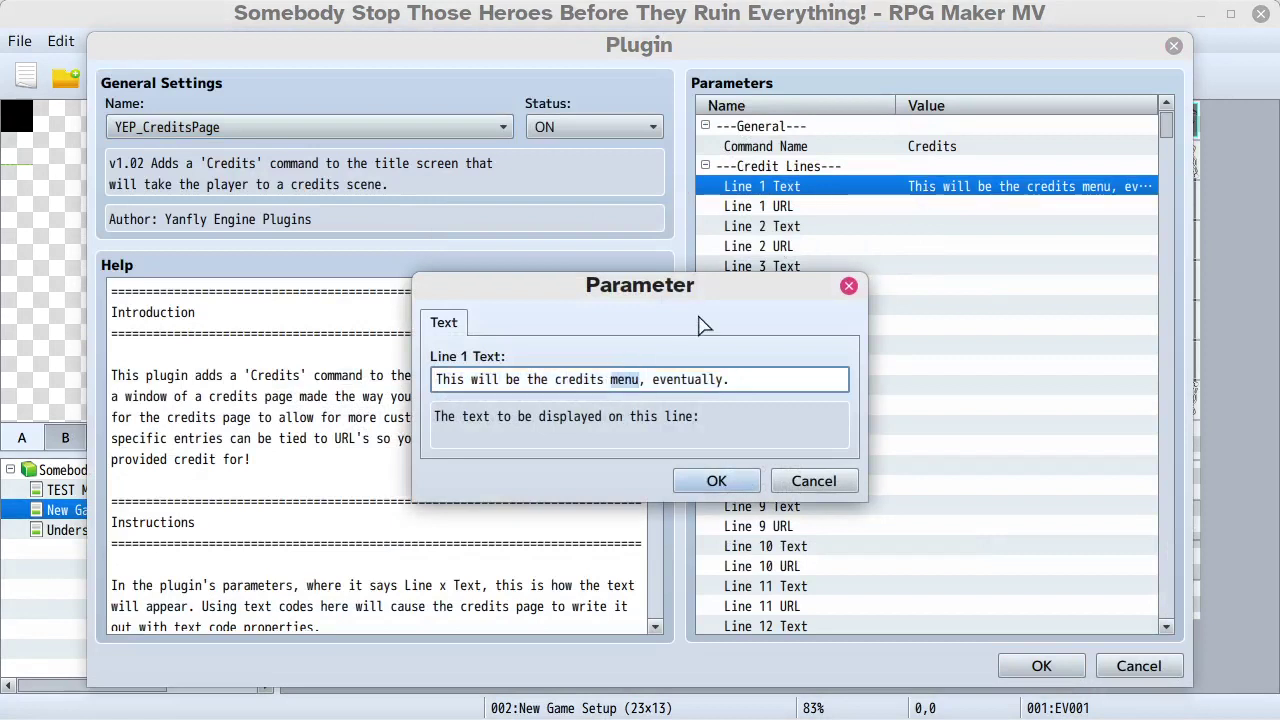
type("screen")
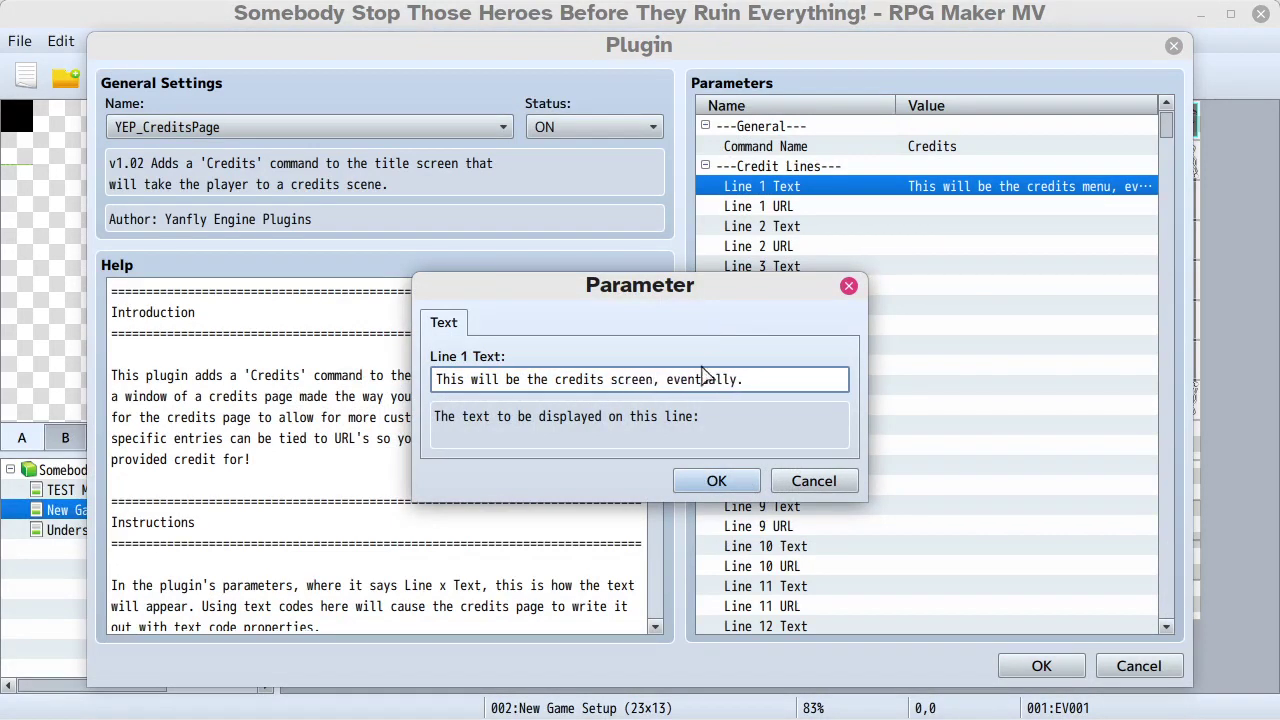
left_click(714, 480)
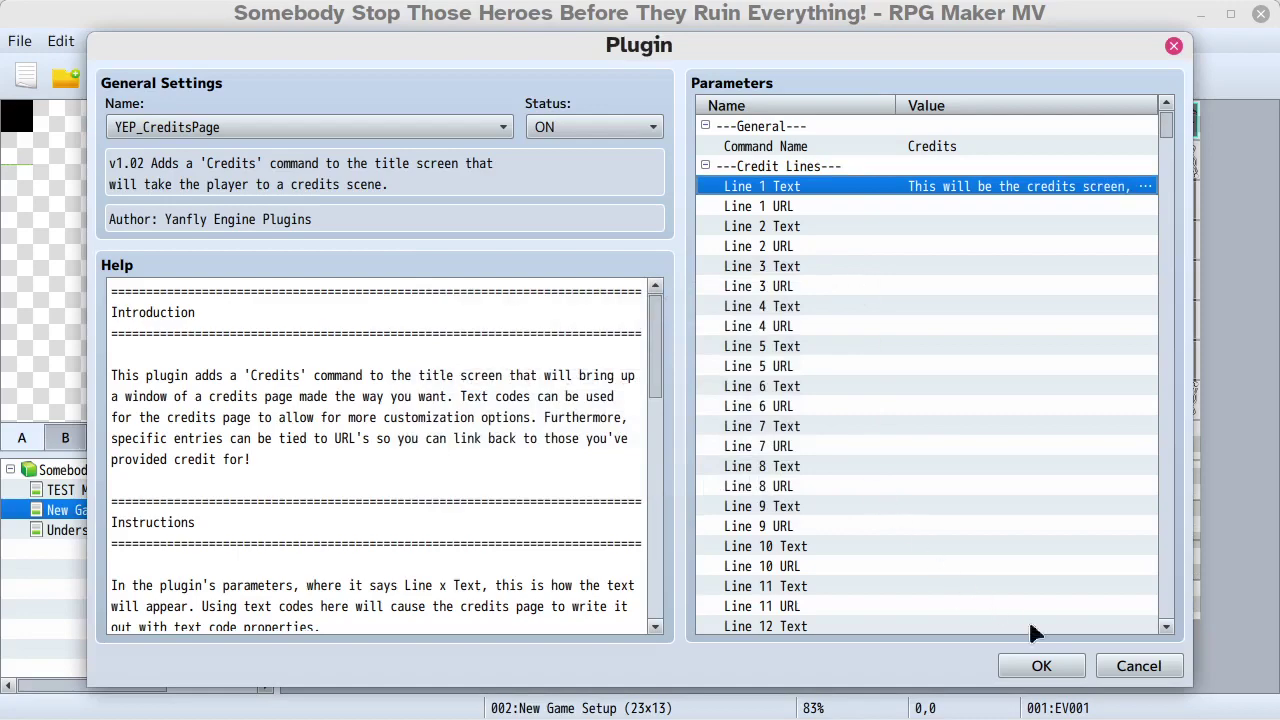
left_click(1041, 665)
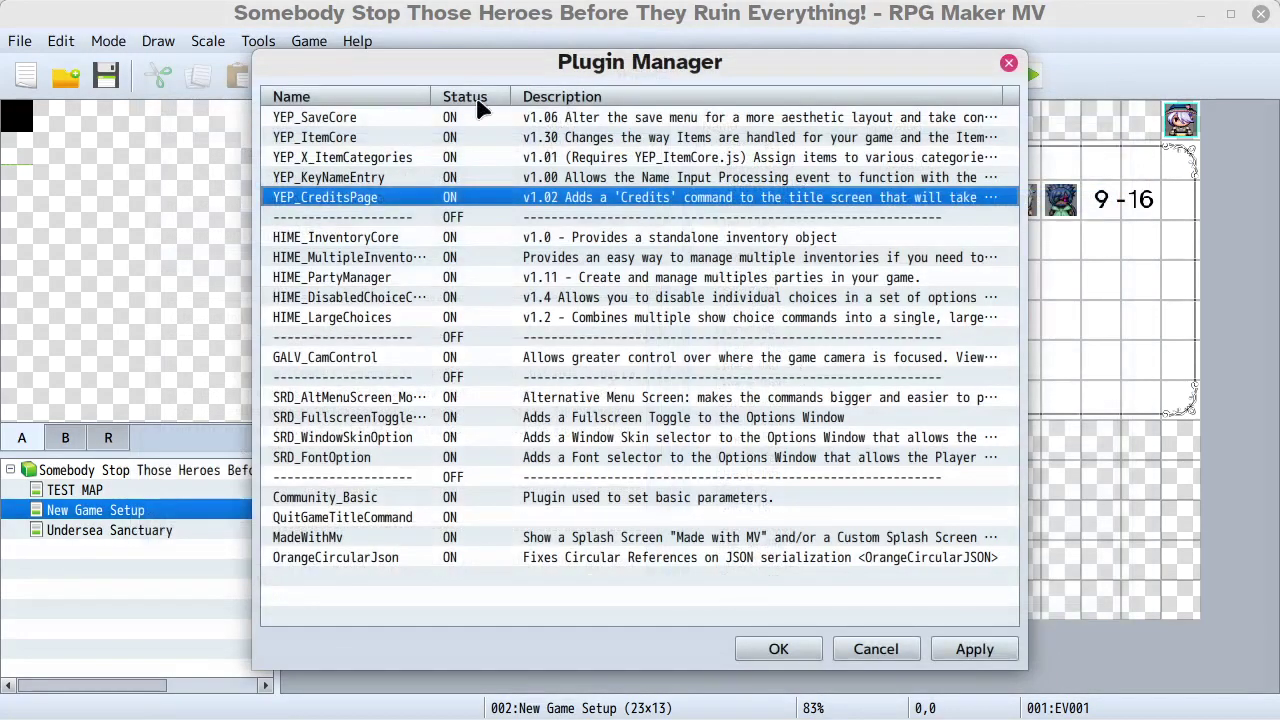
- Open YEP_KeyNameEntry's Keyboard Message for editing and remove the \c[6] and \c[0] colour codes around ENTER
double_click(560, 177)
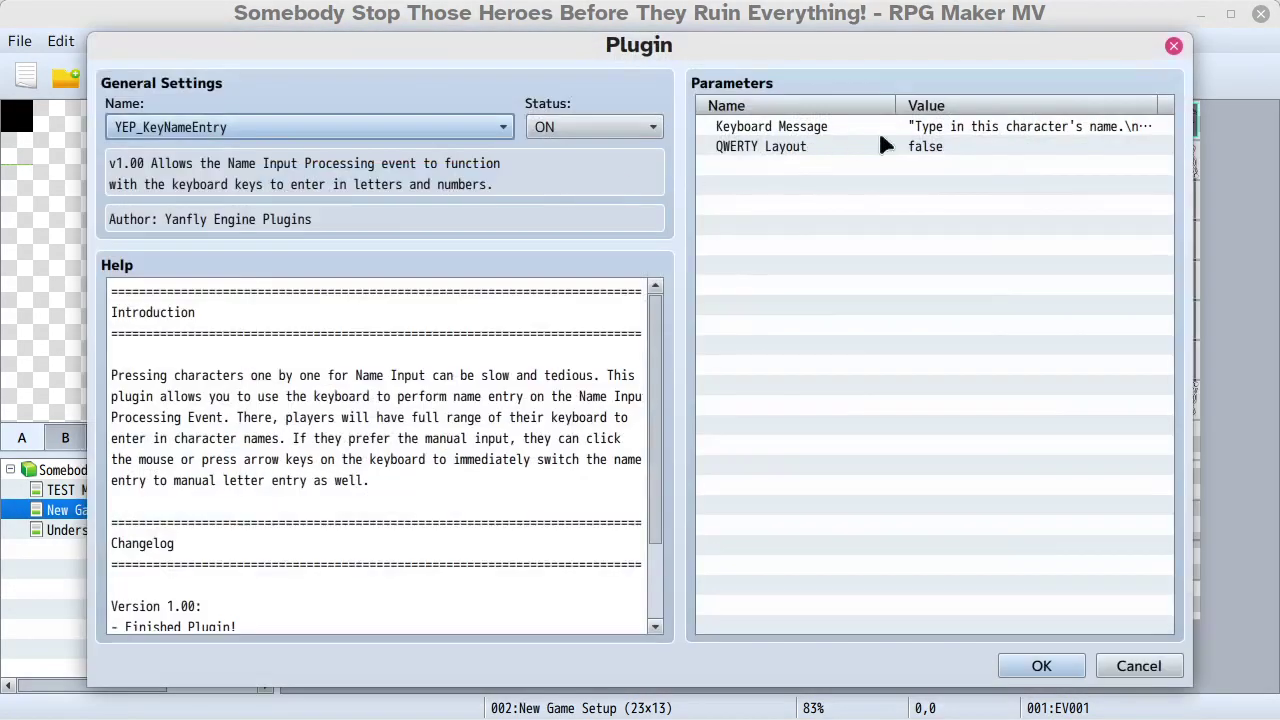
double_click(918, 128)
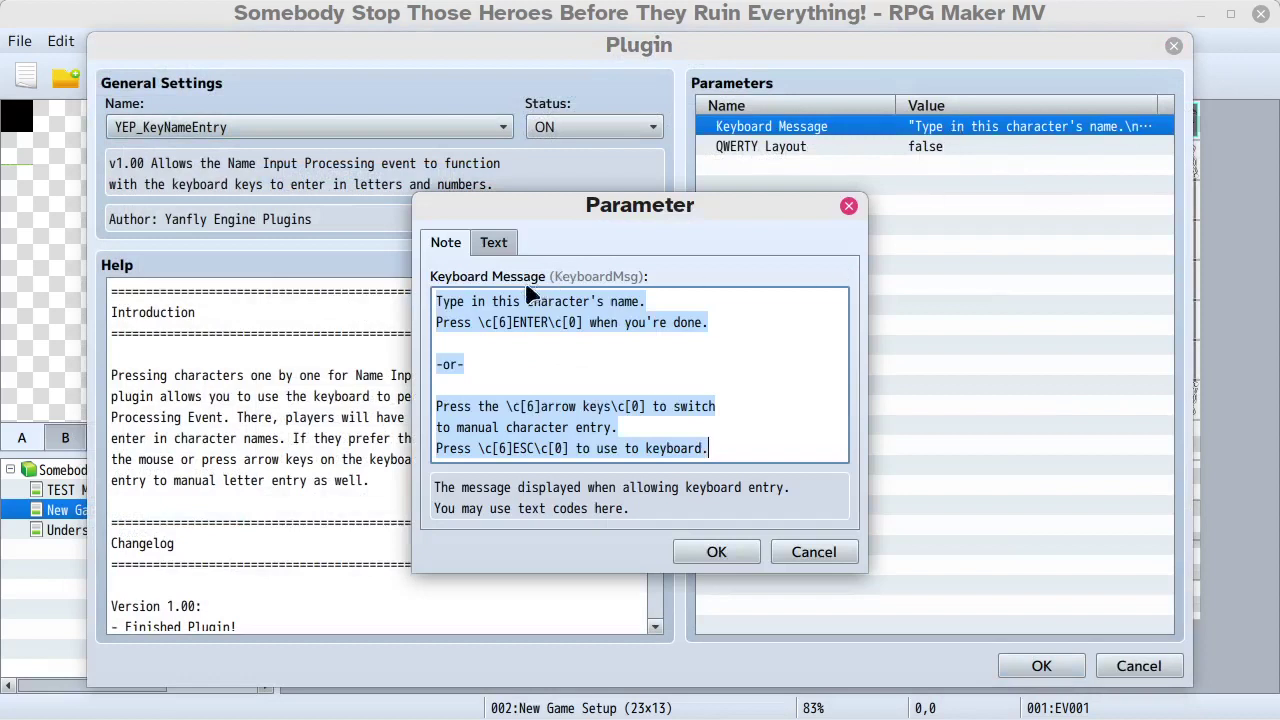
left_click(497, 301)
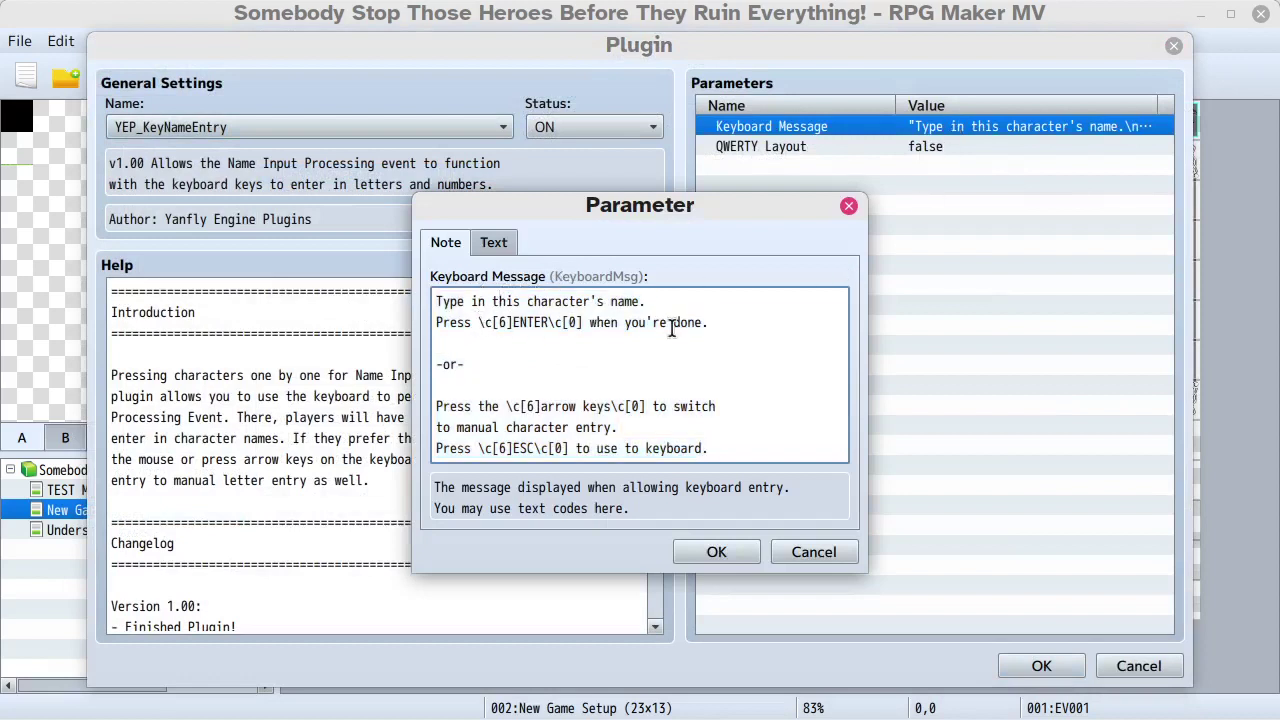
key("Delete")
key("Delete")
key("Delete")
key("Delete")
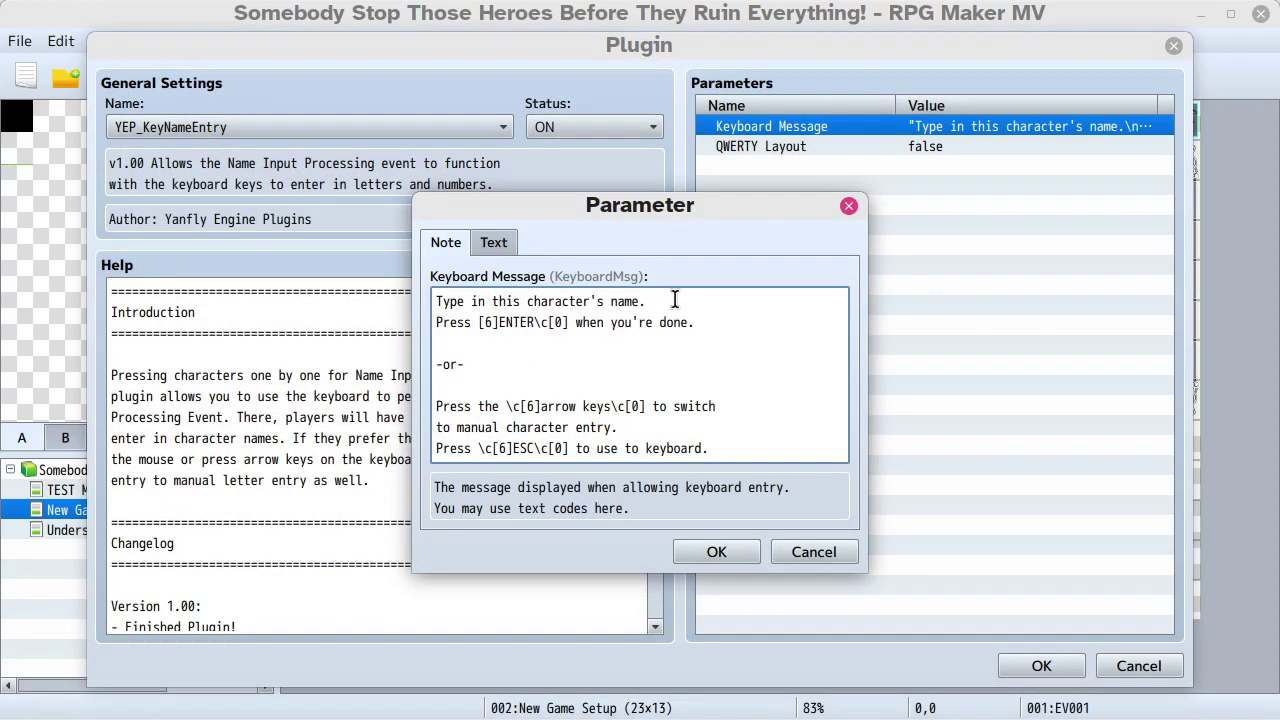
key("Delete")
key("Right")
key("Right")
key("Right")
key("Right")
key("Right")
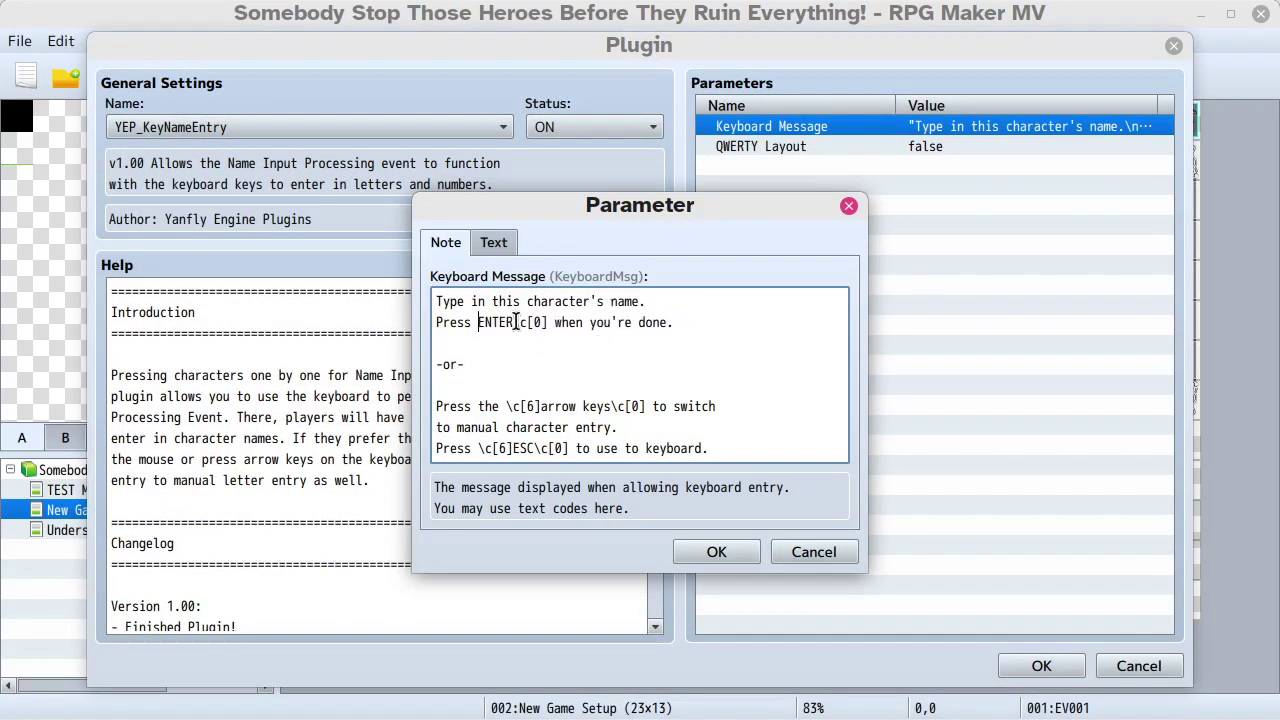
key("Delete")
key("Delete")
key("Delete")
key("Delete")
key("Delete")
- Remove the colour codes around "arrow keys" in the Keyboard Message and delete the blank lines around "-or-"
left_click(504, 406)
key("Delete")
key("Delete")
key("Delete")
key("Delete")
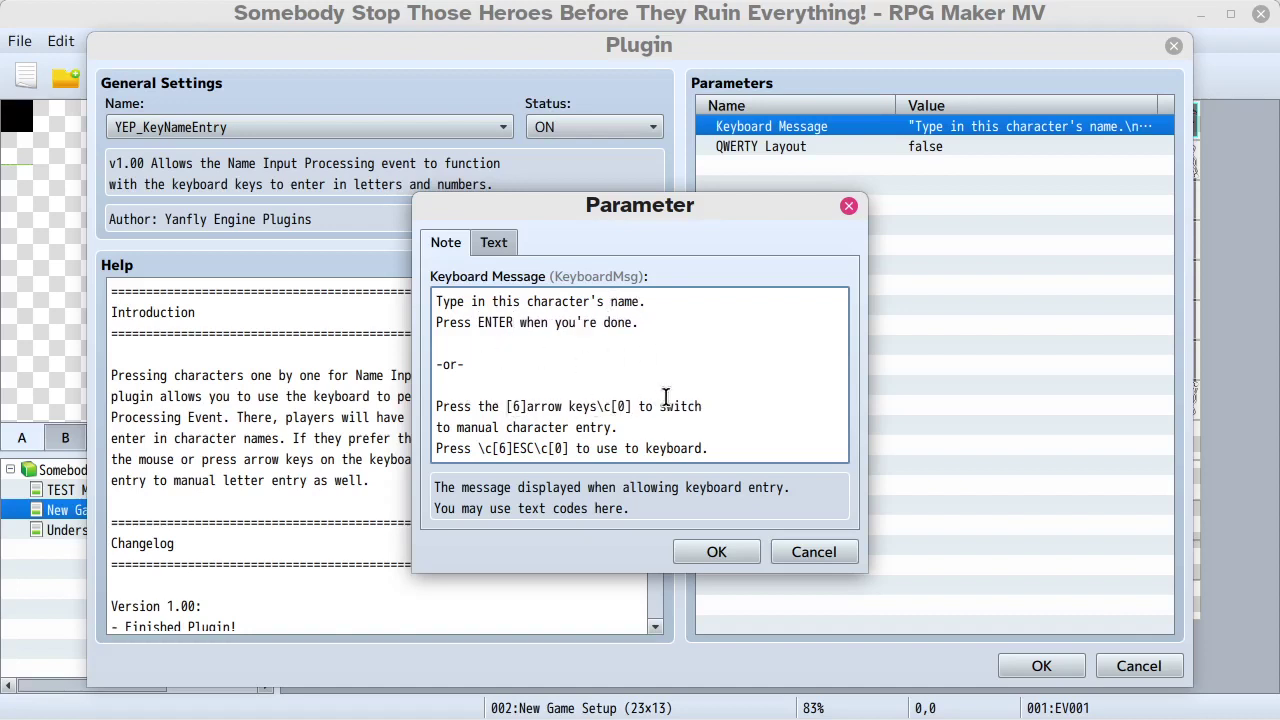
key("Delete")
left_click(576, 406)
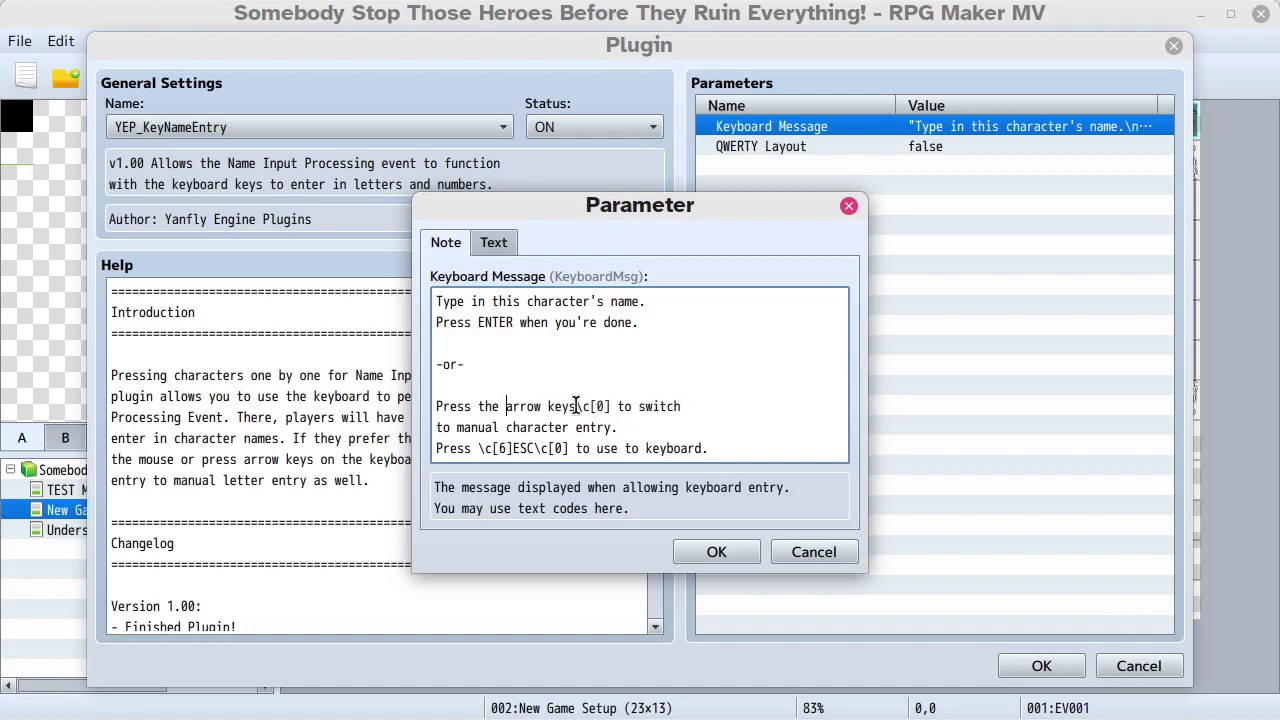
key("Delete")
key("Delete")
key("Delete")
key("Delete")
key("Delete")
key("Delete")
left_click(450, 362)
key("Delete")
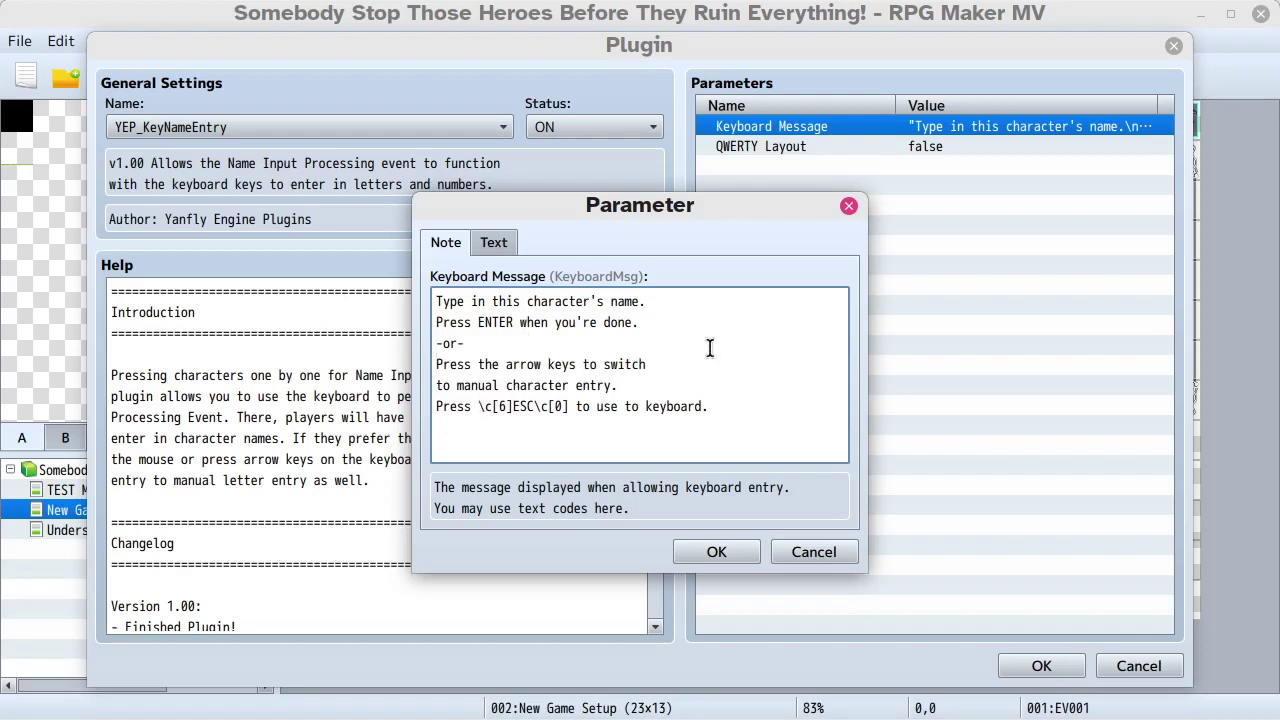
- Remove the colour codes around ESC and reword the last message line to "Press ESC to use the keyboard."
left_click(477, 406)
key("Delete")
key("Delete")
key("Delete")
key("Delete")
key("Delete")
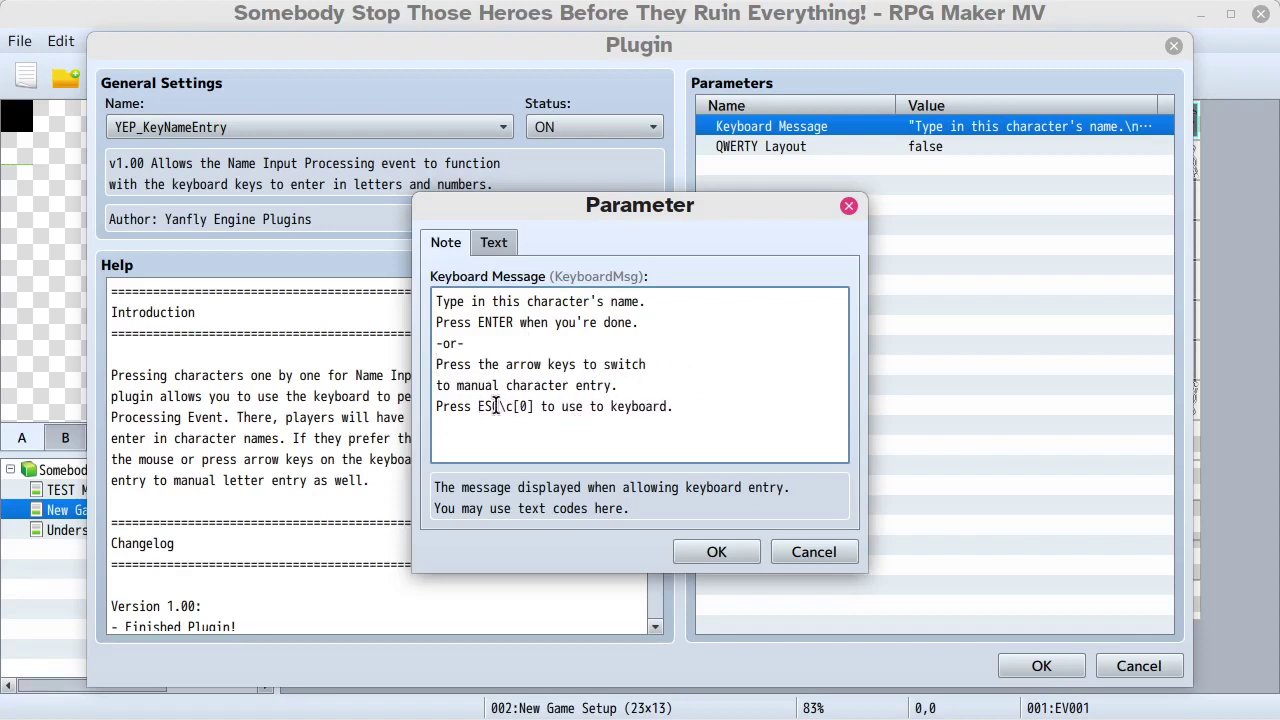
left_click(497, 406)
key("Delete")
key("Delete")
key("Delete")
key("Delete")
key("Delete")
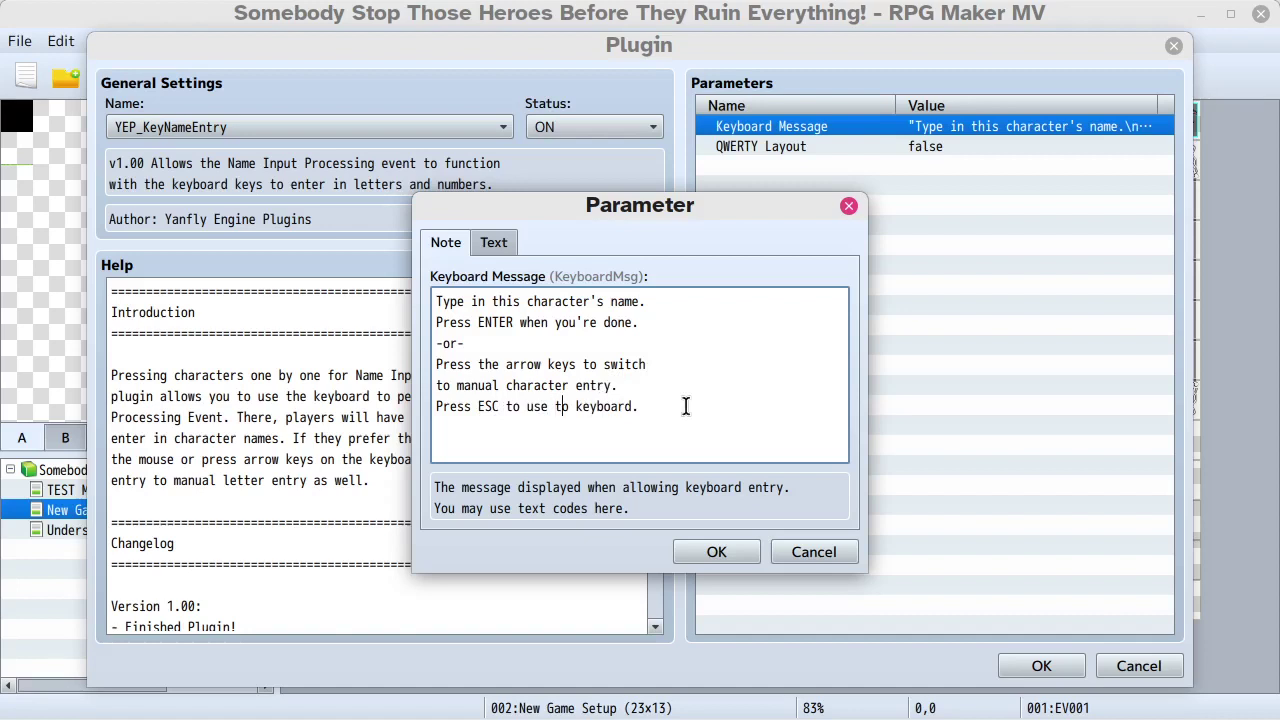
key("Delete")
key("Delete")
type("the")
- Replace "when you're done" with "when finished" in the message's ENTER line
left_click_drag(520, 322, 634, 322)
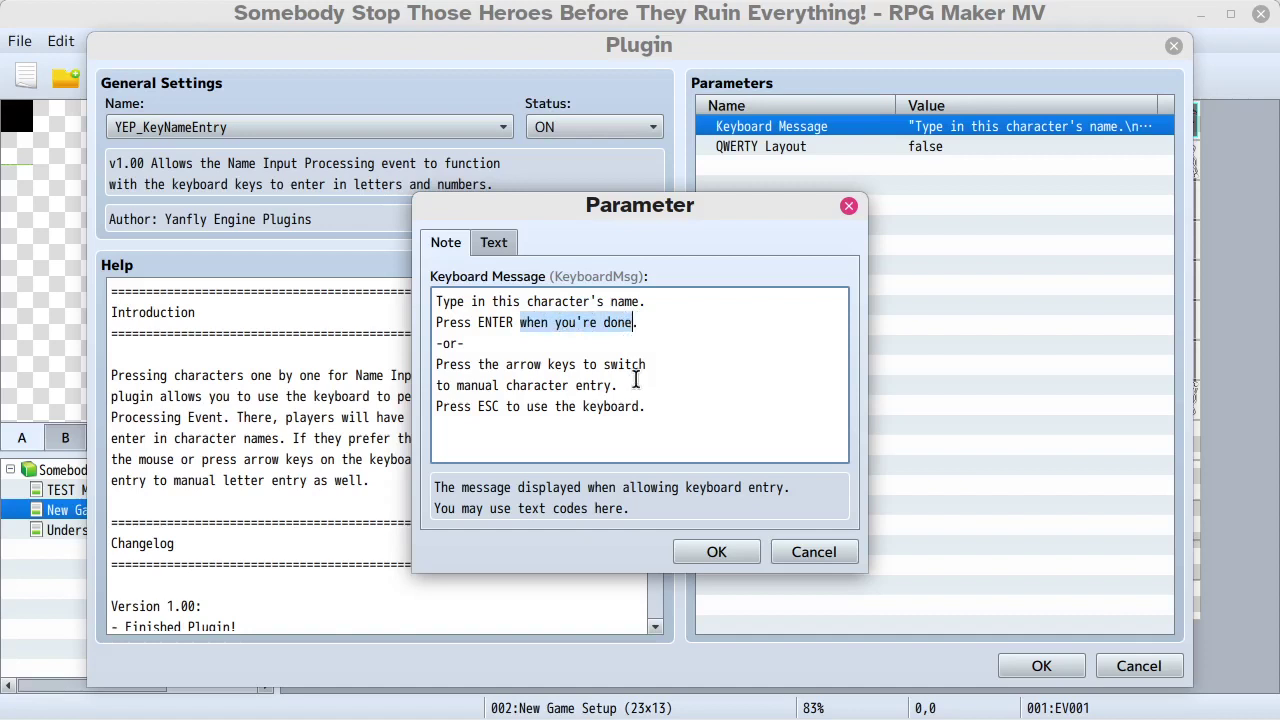
type("to confirm")
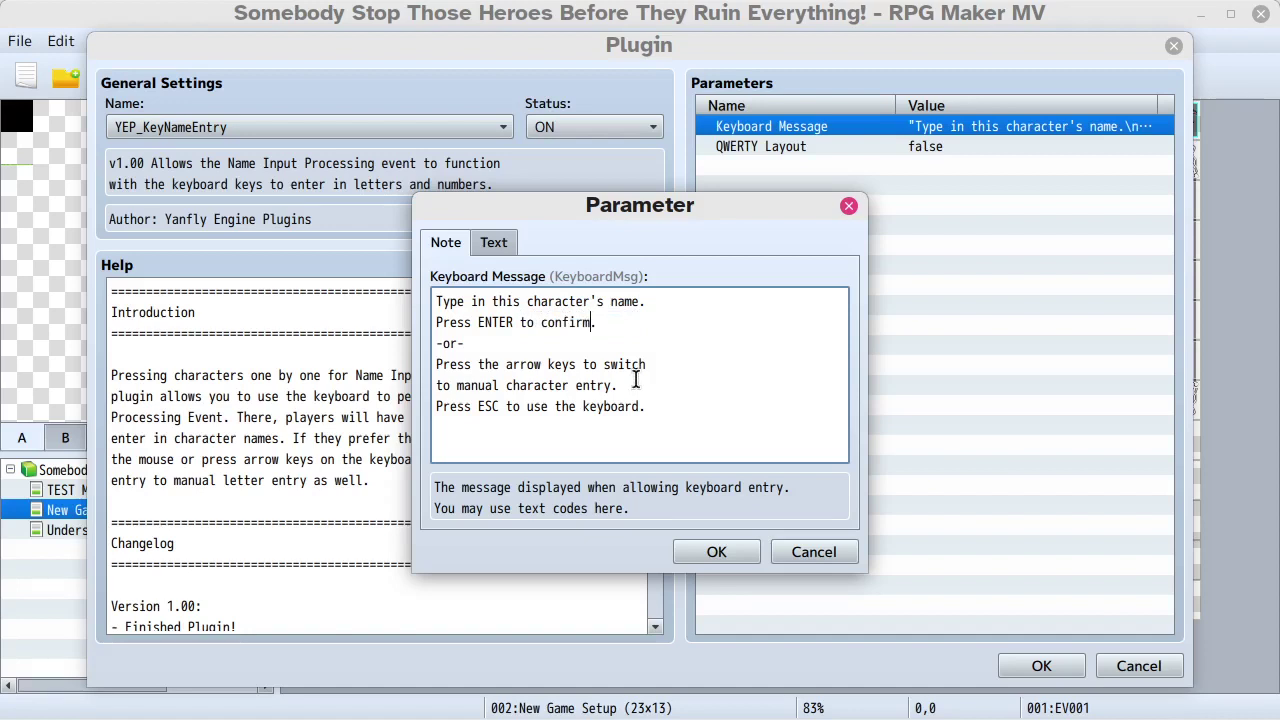
key("BackSpace")
key("BackSpace")
key("BackSpace")
key("BackSpace")
key("BackSpace")
key("BackSpace")
key("BackSpace")
key("BackSpace")
key("BackSpace")
key("BackSpace")
type("when finished")
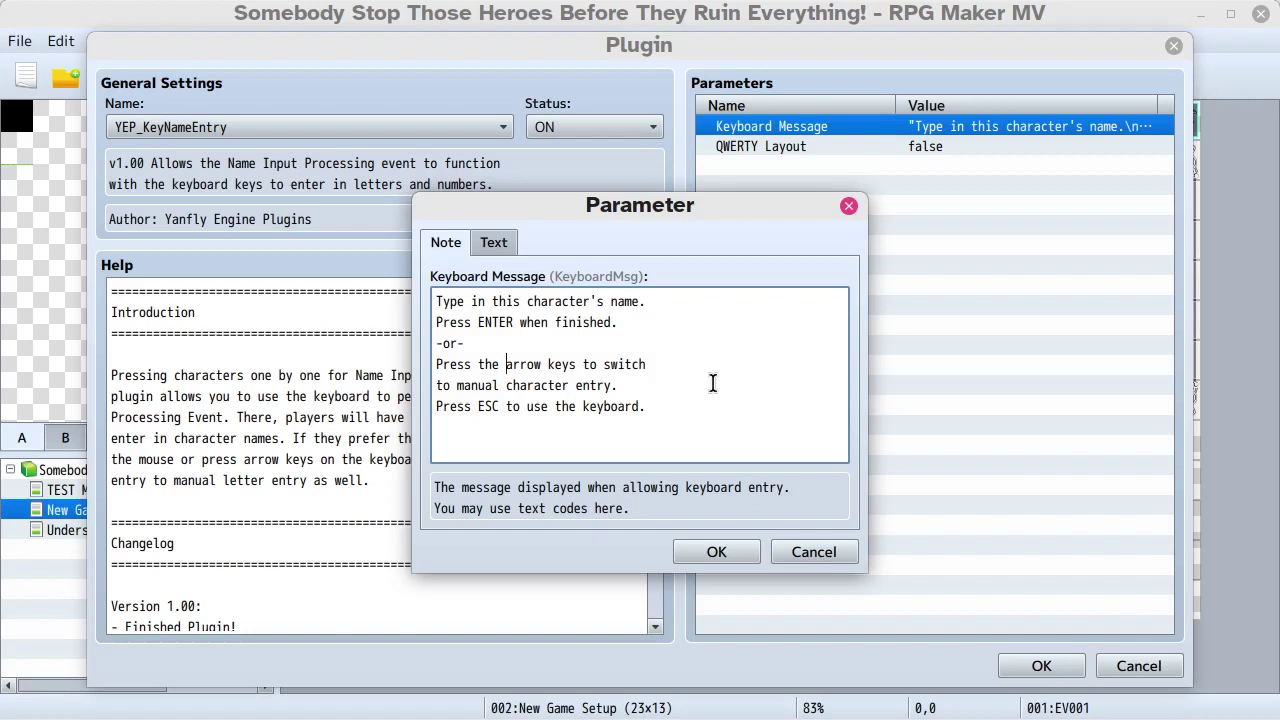
- Replace "arrow keys" in the Keyboard Message with "ARROW KEYS or LEFT MOUSE BUTTON"
type("ARROW KE")
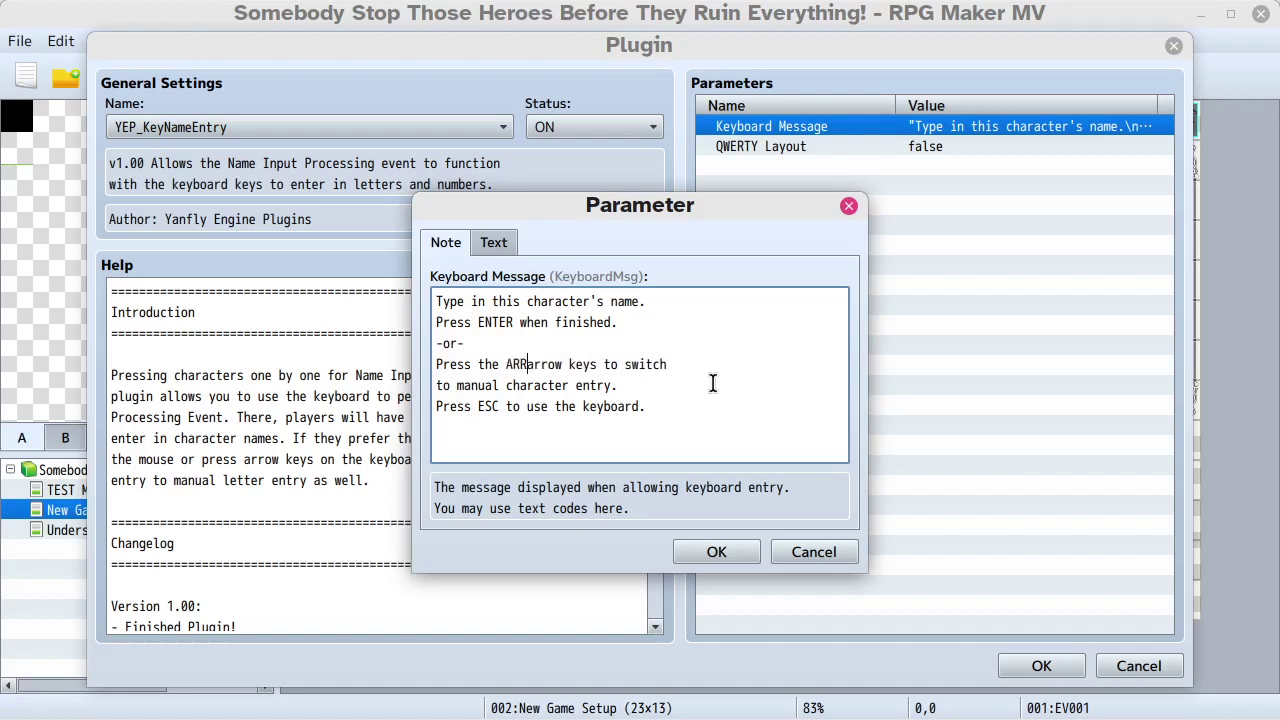
type("YS or LE")
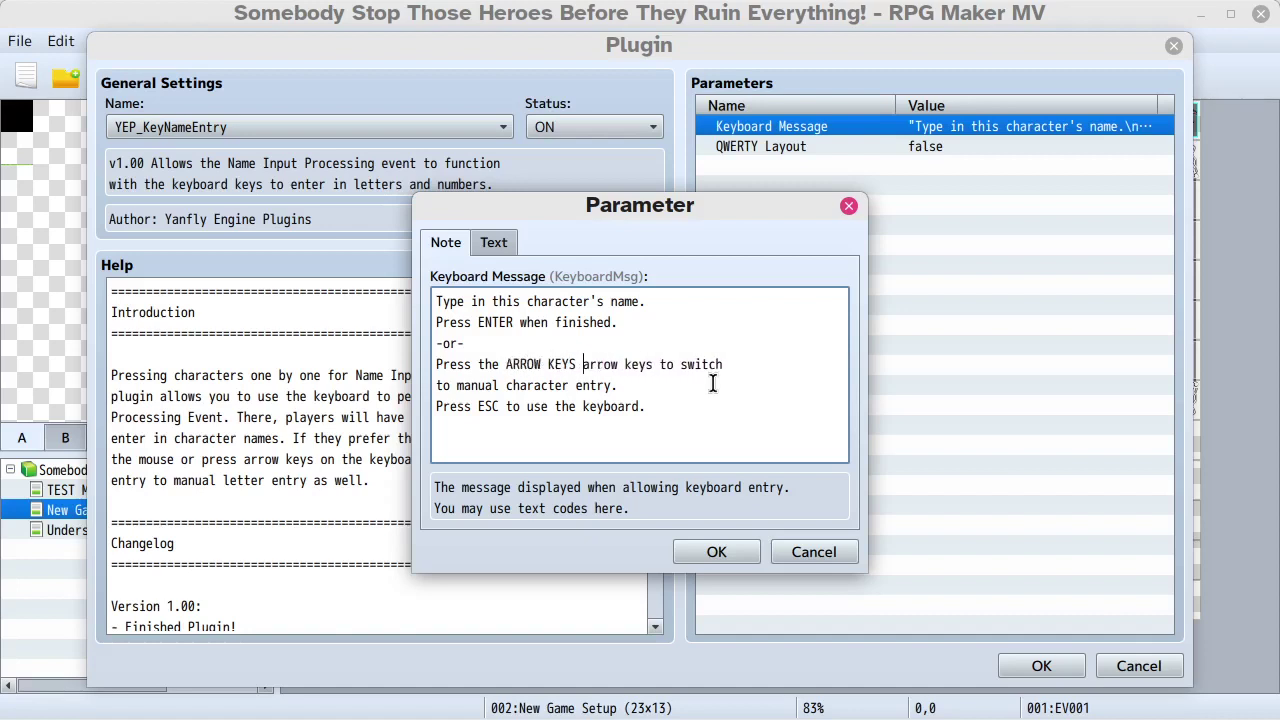
type("FT  MOUSE")
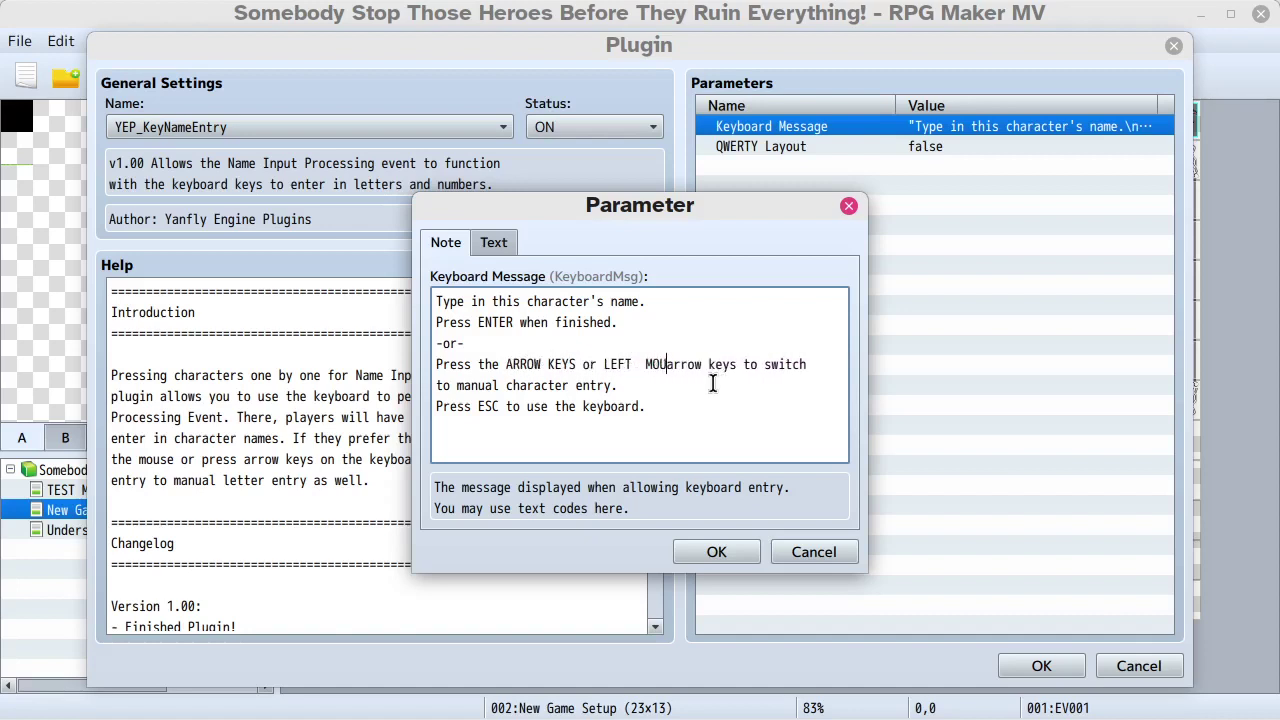
key("BackSpace")
key("BackSpace")
key("BackSpace")
key("BackSpace")
key("BackSpace")
key("BackSpace")
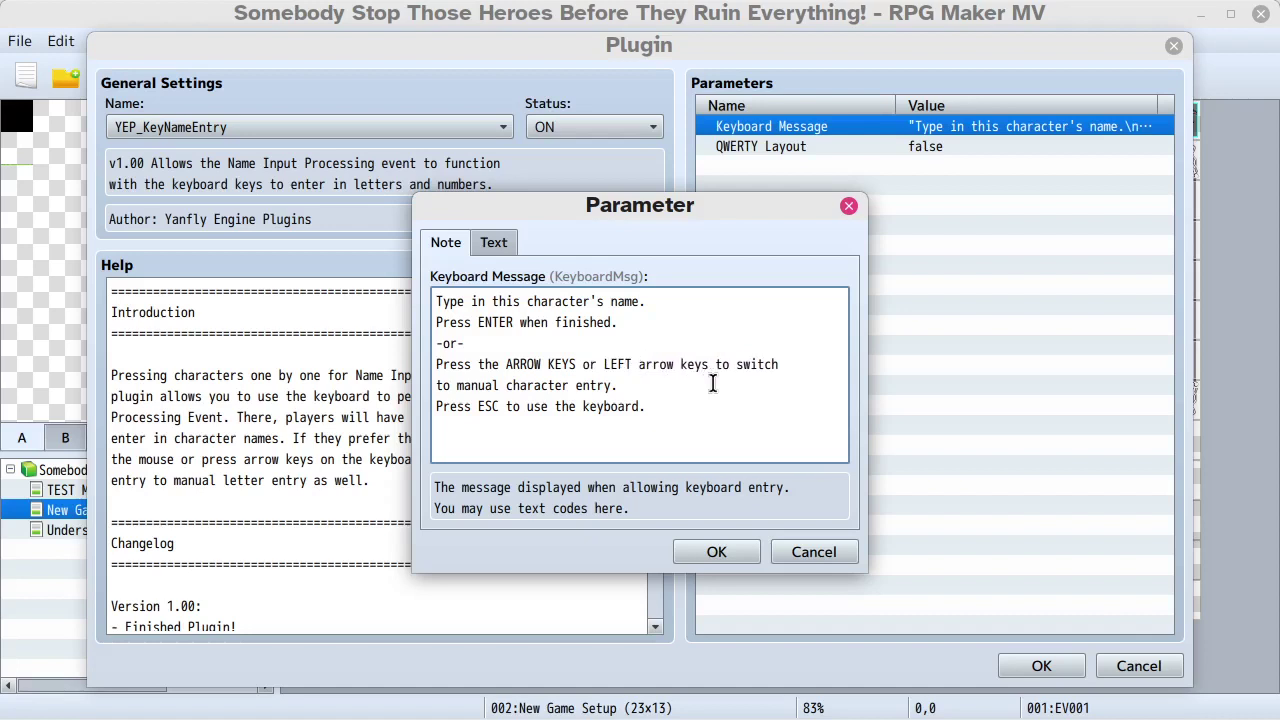
type("MOUSE BUT")
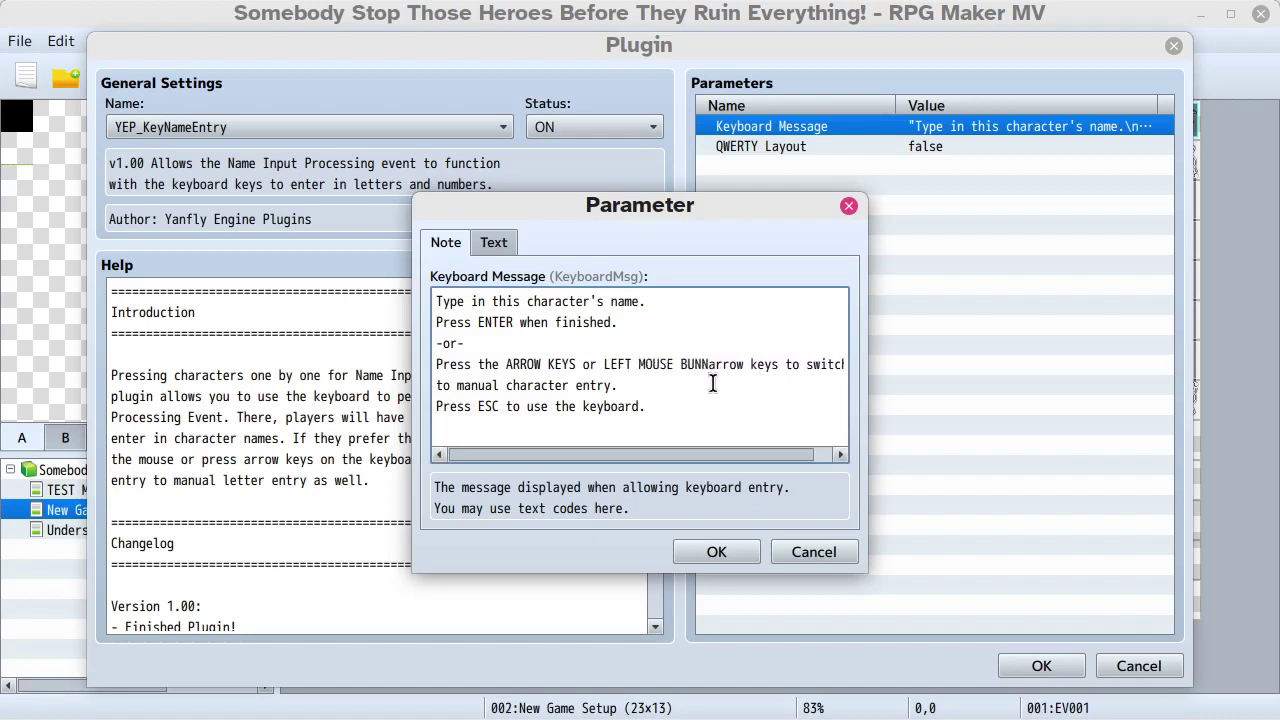
key("BackSpace")
type("TTON")
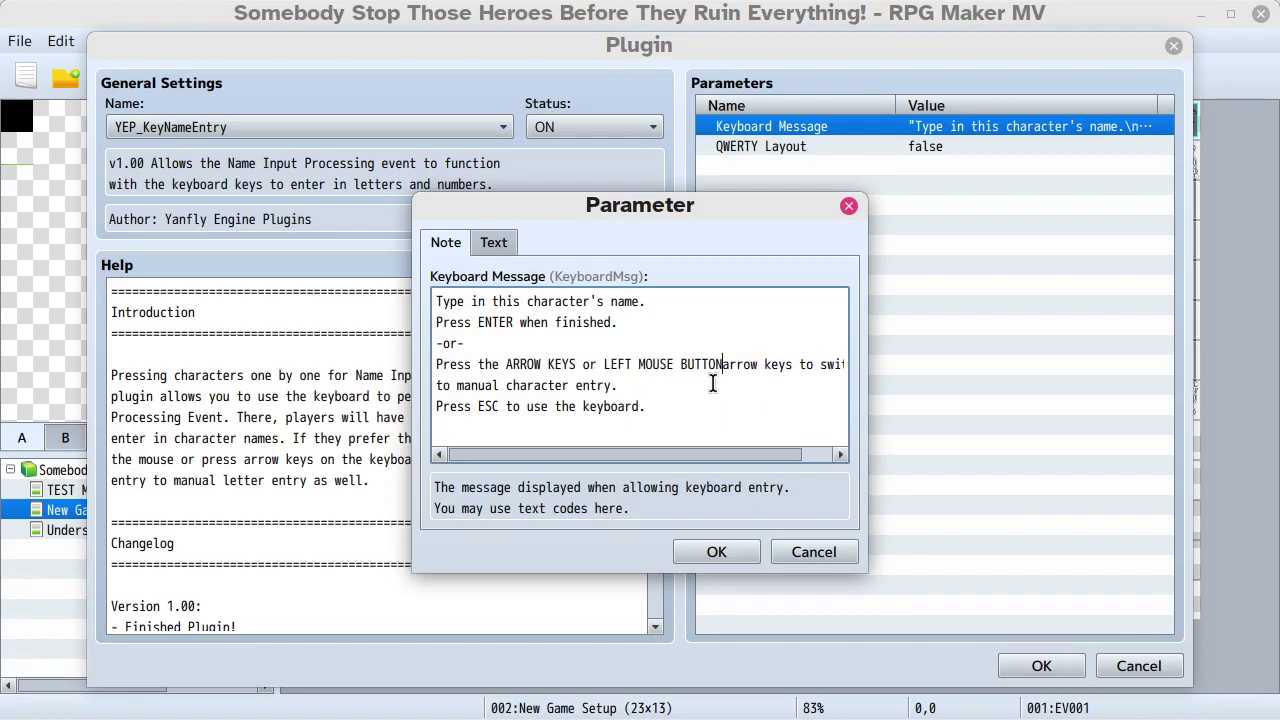
key("Delete")
key("Delete")
key("Delete")
key("Delete")
key("Delete")
key("Delete")
key("Delete")
key("Delete")
key("Delete")
key("Delete")
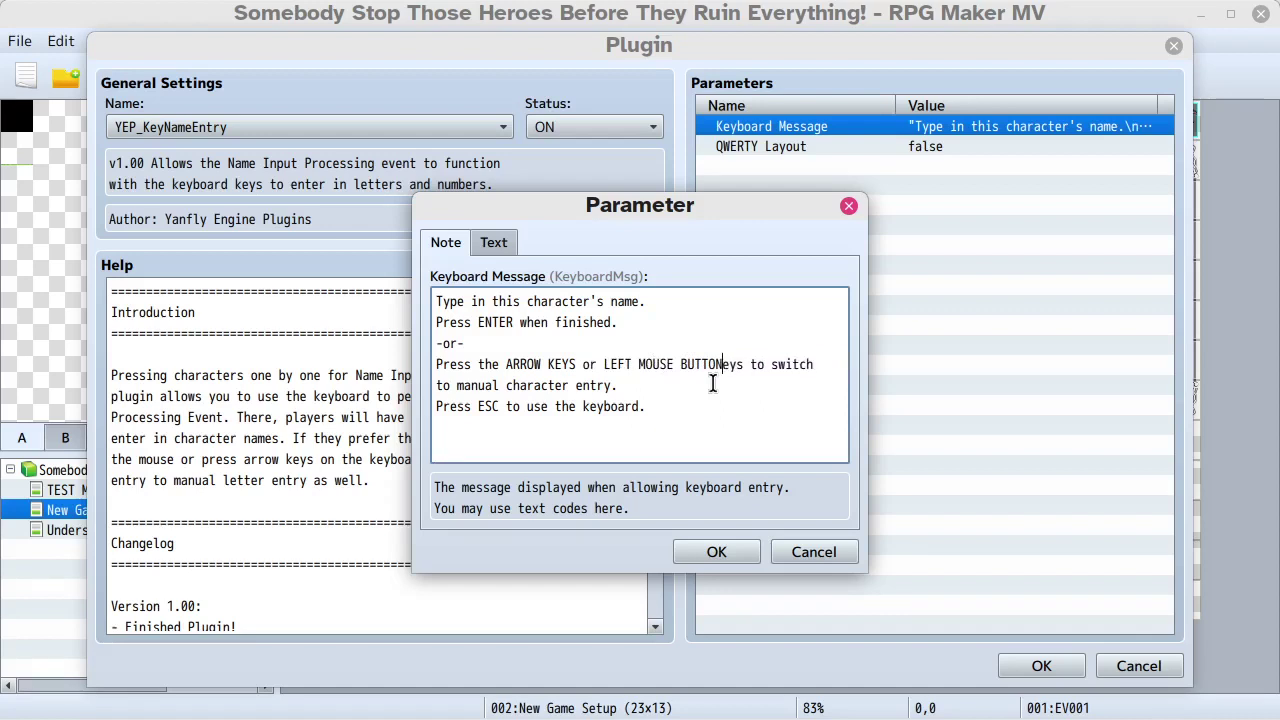
key("Delete")
- Break the message line after "LEFT MOUSE BUTTON" and join "to switch" with "to manual character entry." on one line
key("Return")
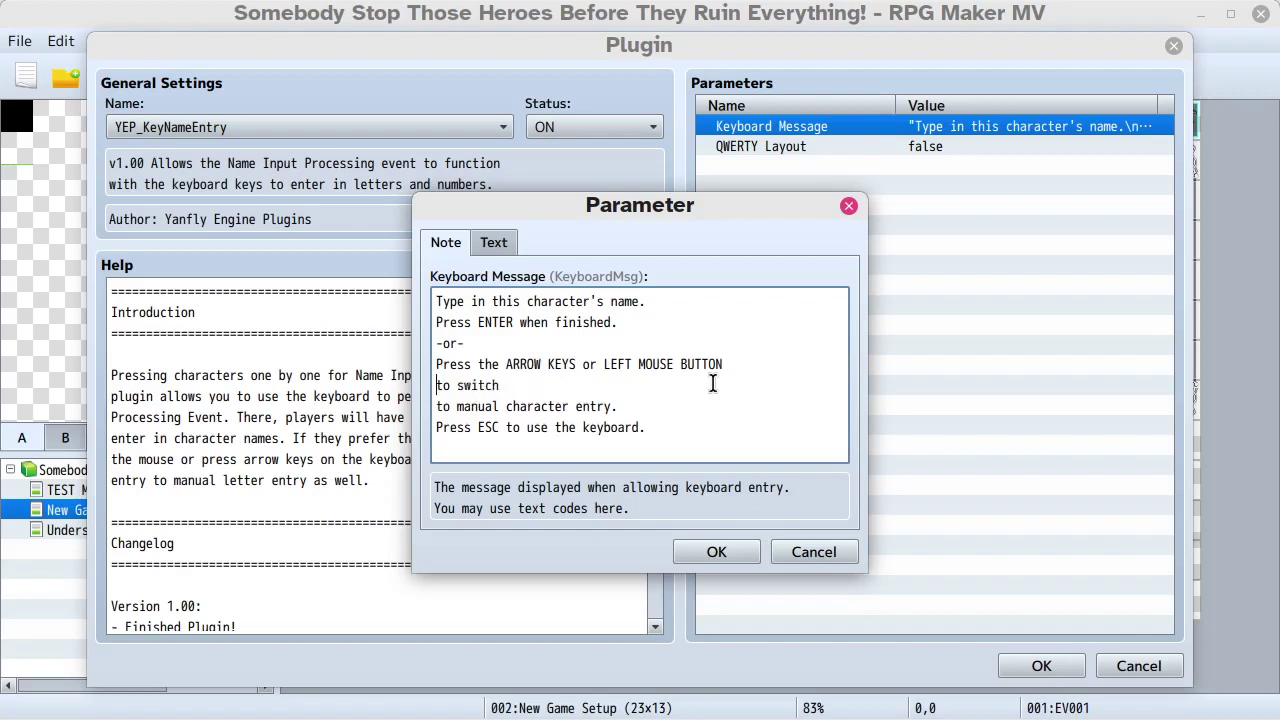
key("Right")
key("Right")
key("Right")
key("Right")
key("Right")
key("Delete")
- Replace "to switch to" with "for" so the message line reads "for manual character entry."
key("Left")
key("Left")
key("Left")
key("Left")
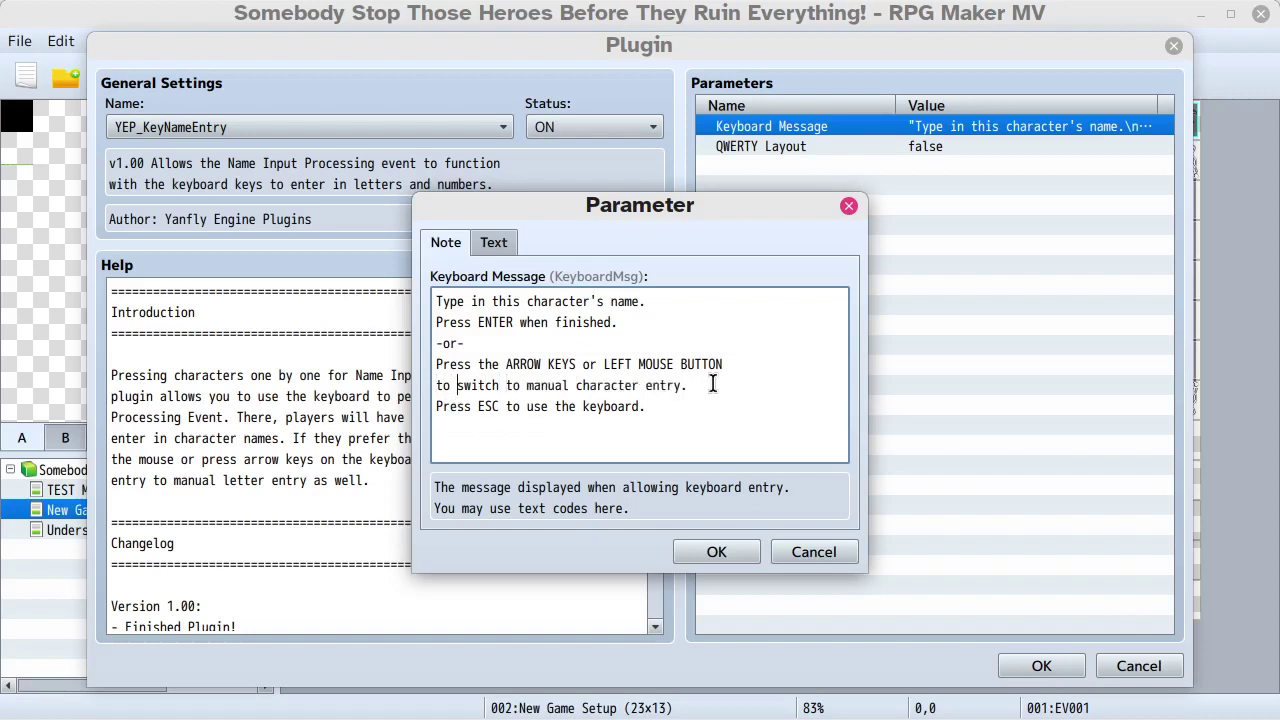
key("shift+Right")
key("shift+Right")
key("shift+Right")
key("shift+Right")
key("shift+Right")
key("shift+Right")
key("shift+Right")
key("shift+Right")
key("shift+Right")
key("shift+Right")
key("shift+Right")
key("shift+Right")
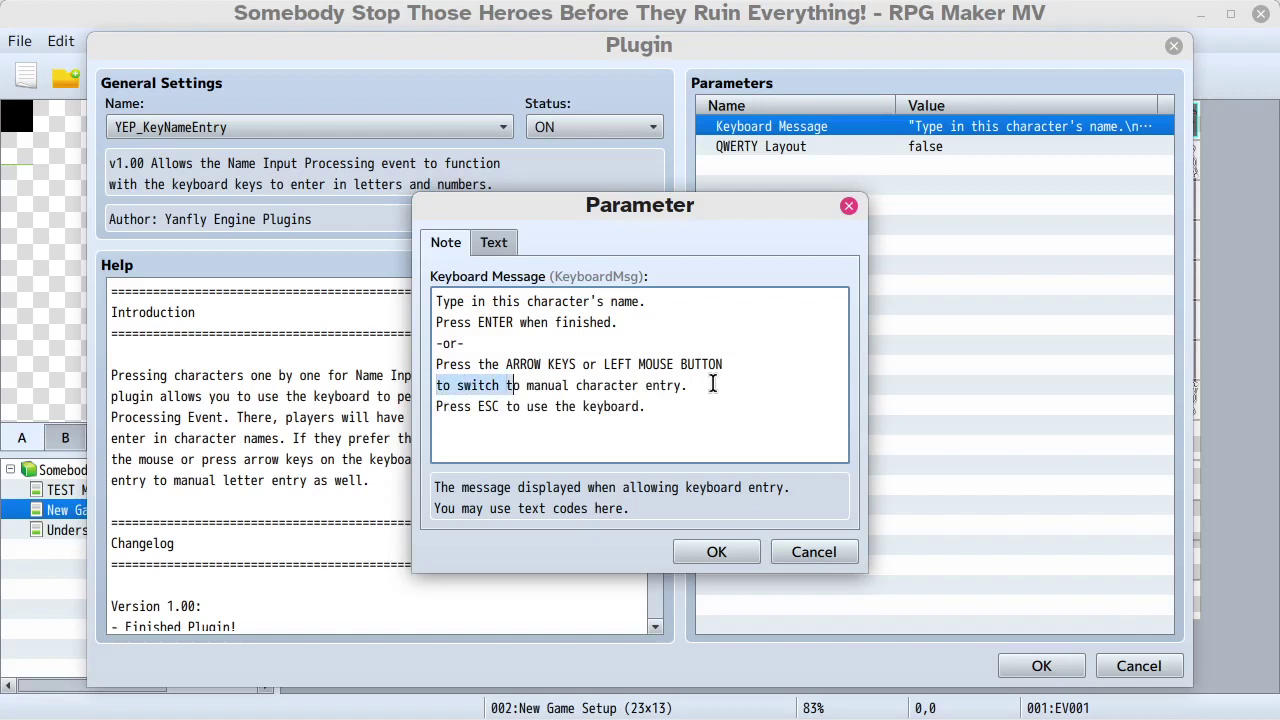
type("for")
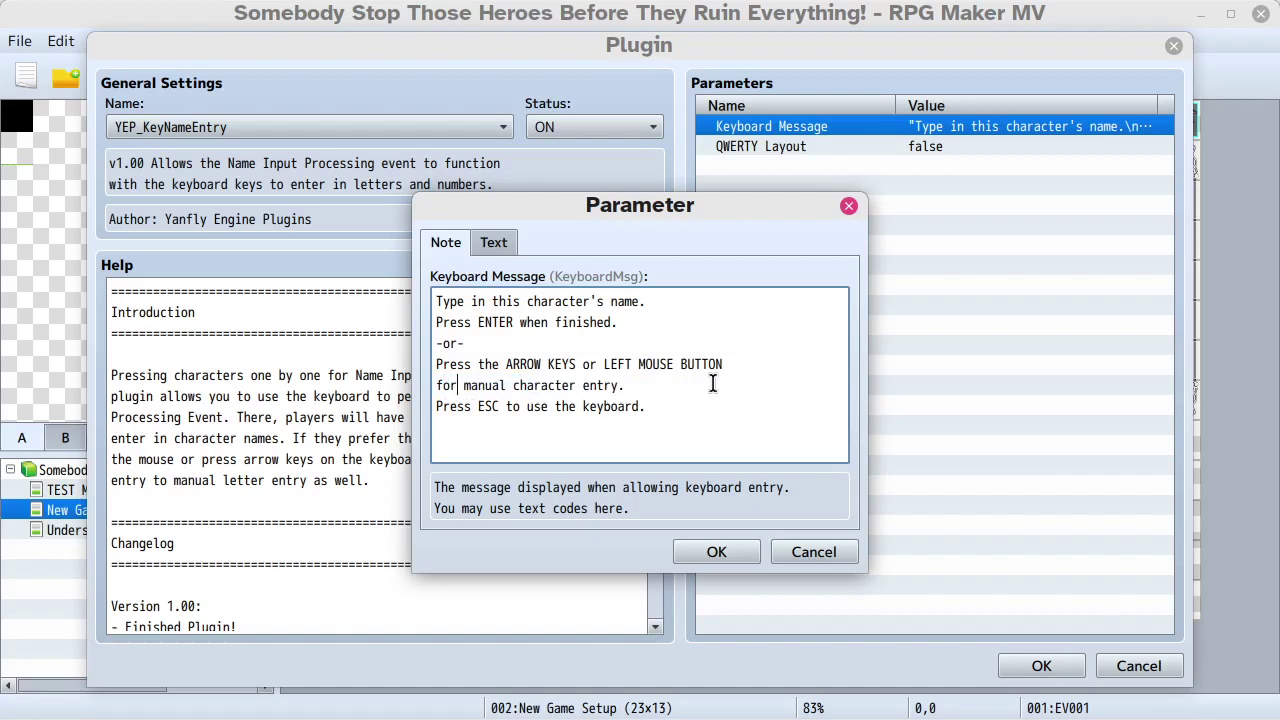
- Insert a blank line after "for manual character entry." in the Keyboard Message
key("Right")
key("Right")
key("Right")
key("Right")
key("Right")
key("Right")
key("Right")
key("Right")
key("Right")
key("Right")
key("Right")
key("Right")
key("Right")
key("Right")
key("Right")
key("Right")
key("Return")
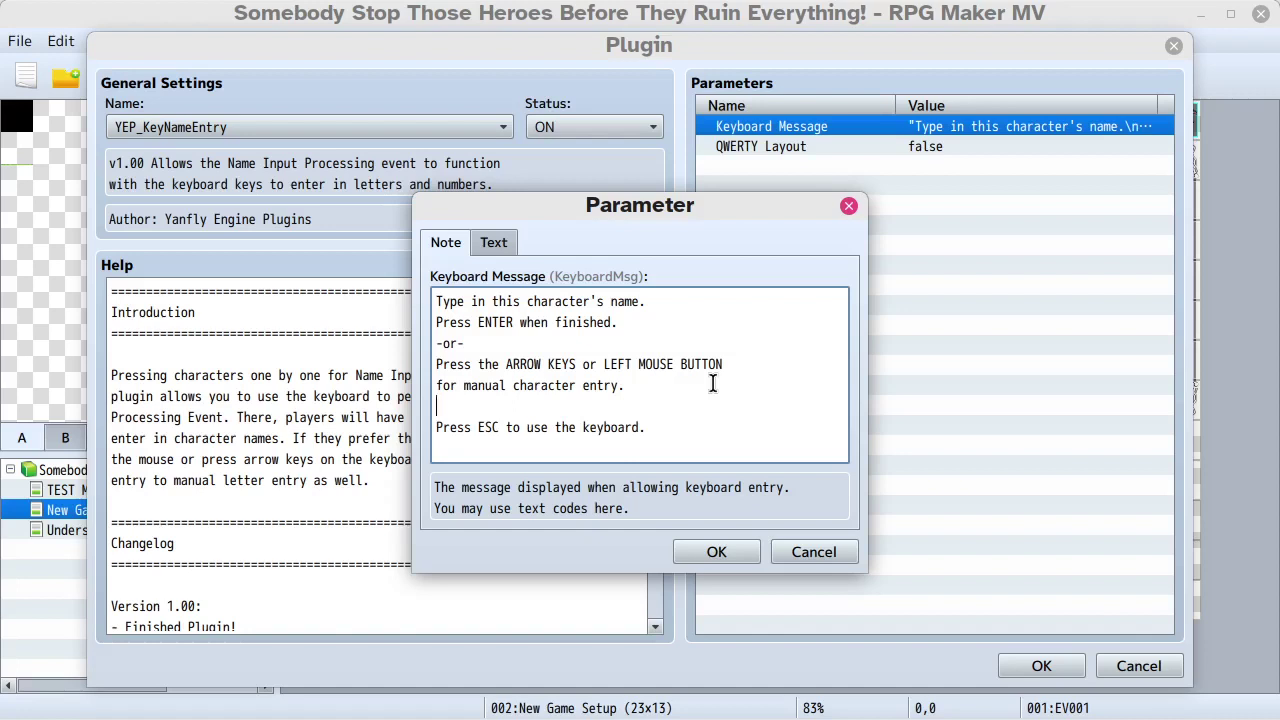
- Reword the message's ESC line as "Press ESC to use keyboard entry again."
key("Down")
key("Right")
key("Delete")
key("Delete")
key("Delete")
key("Delete")
key("Right")
key("Right")
key("Right")
key("Right")
key("Right")
key("Right")
key("Right")
key("Right")
type("entry again")
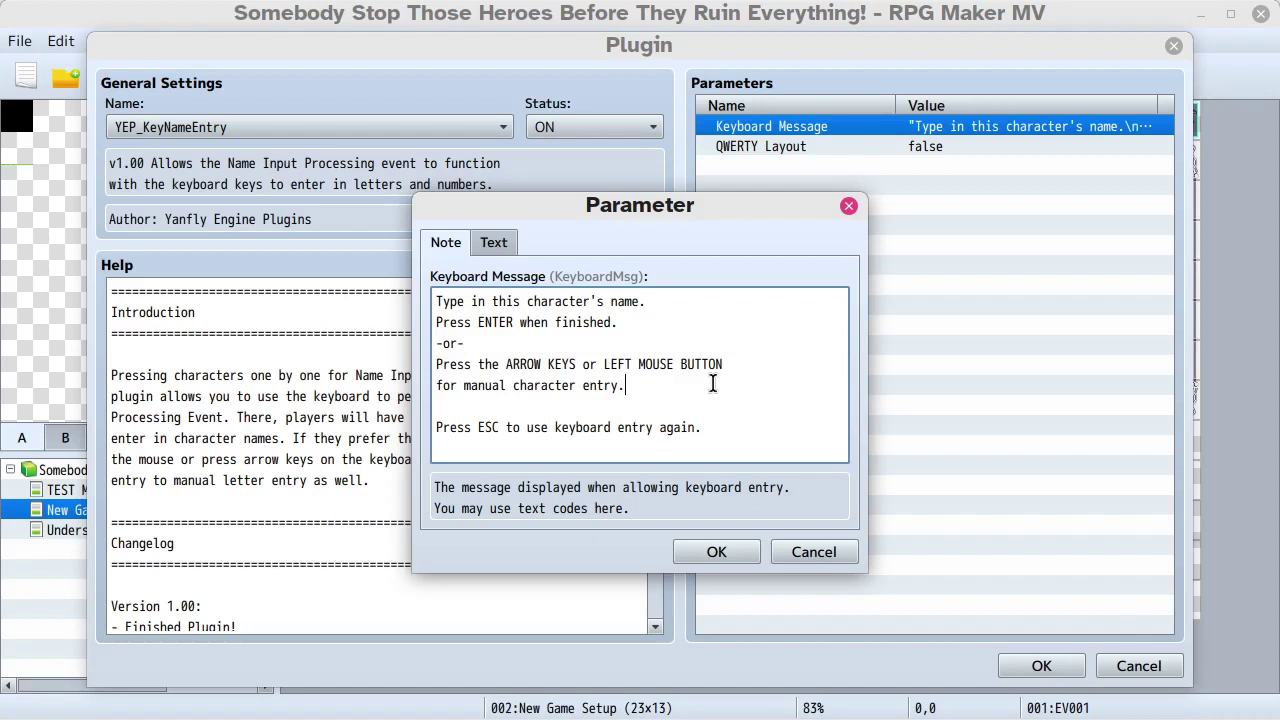
- Insert "on-screen" before "character entry" in the manual entry line
key("Left")
key("Left")
key("Left")
type("on-screen")
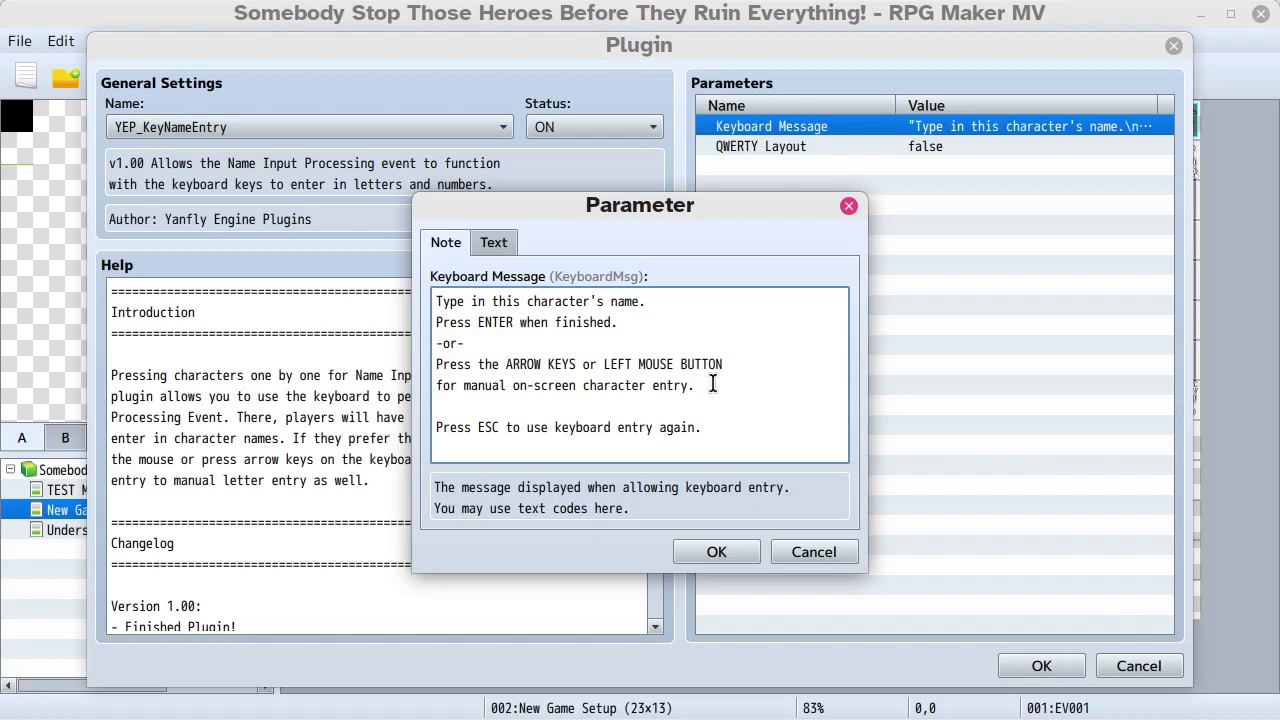
- Fill the blank line above the ESC line with "RIGHT MOUSE BUTTON or X KEY to erase characters."
type("RIGHT MOUSE BU")
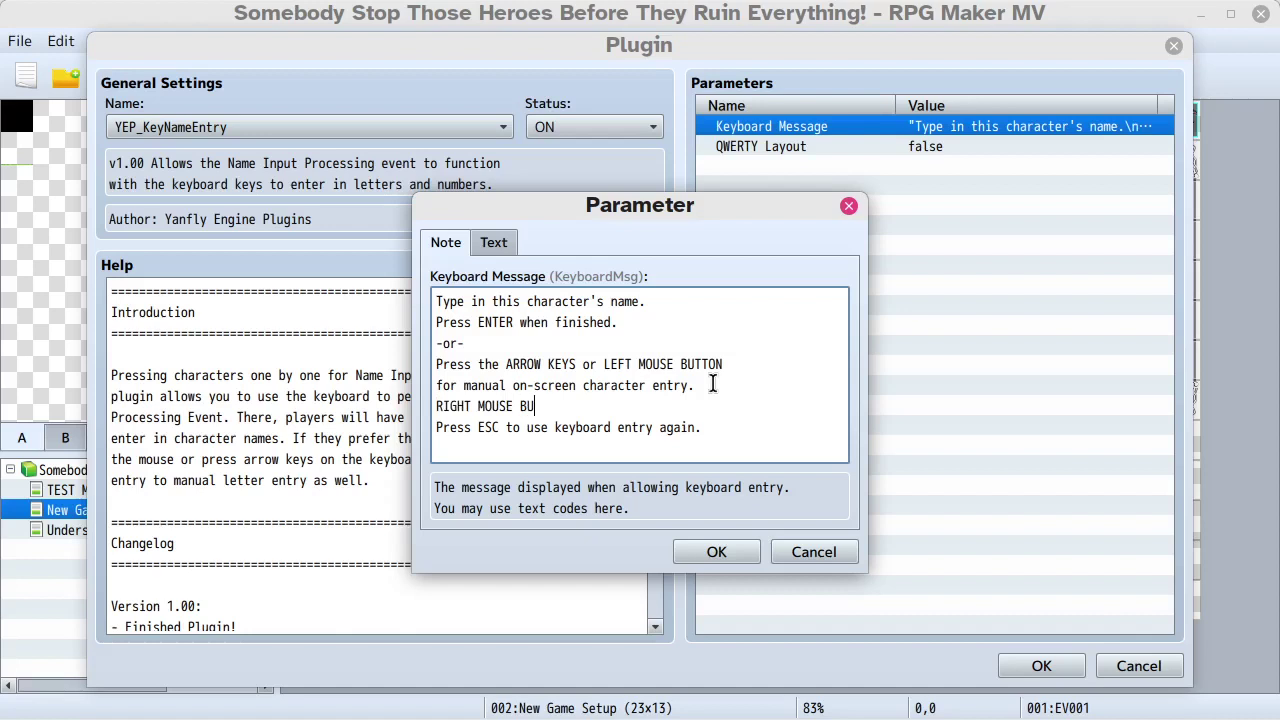
type("TTON or X KEY delete")
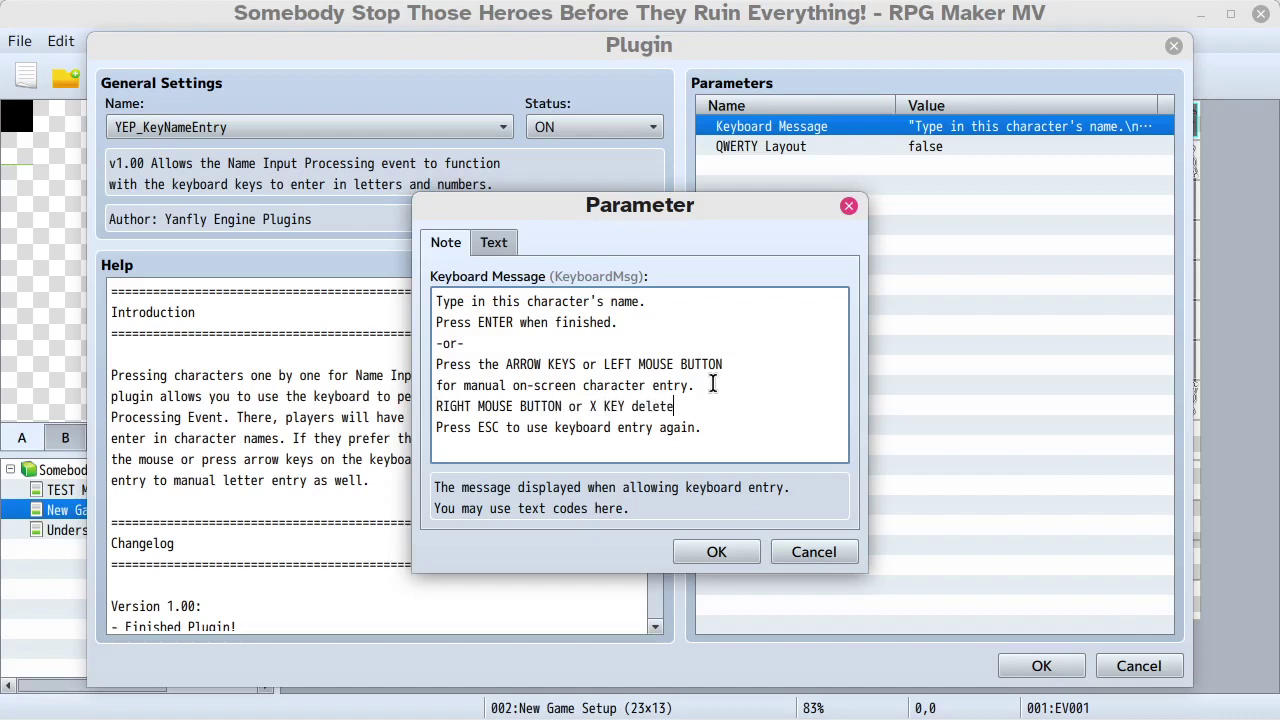
type("s")
key("BackSpace")
key("BackSpace")
key("BackSpace")
key("BackSpace")
key("BackSpace")
key("BackSpace")
key("BackSpace")
type("erases")
key("BackSpace")
key("BackSpace")
key("BackSpace")
key("BackSpace")
key("BackSpace")
key("BackSpace")
type("to erase characters.")
- Start the erase-characters line with "Use" and keep the ESC line directly beneath it
key("Return")
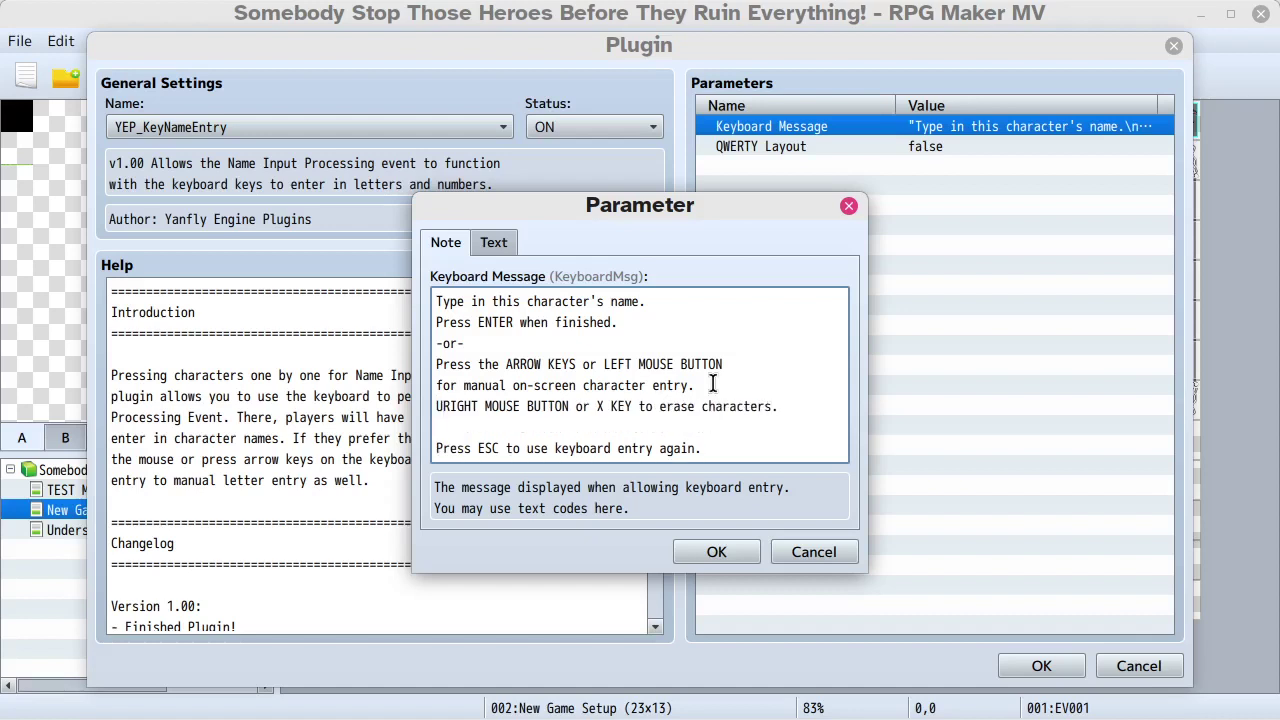
type("Use")
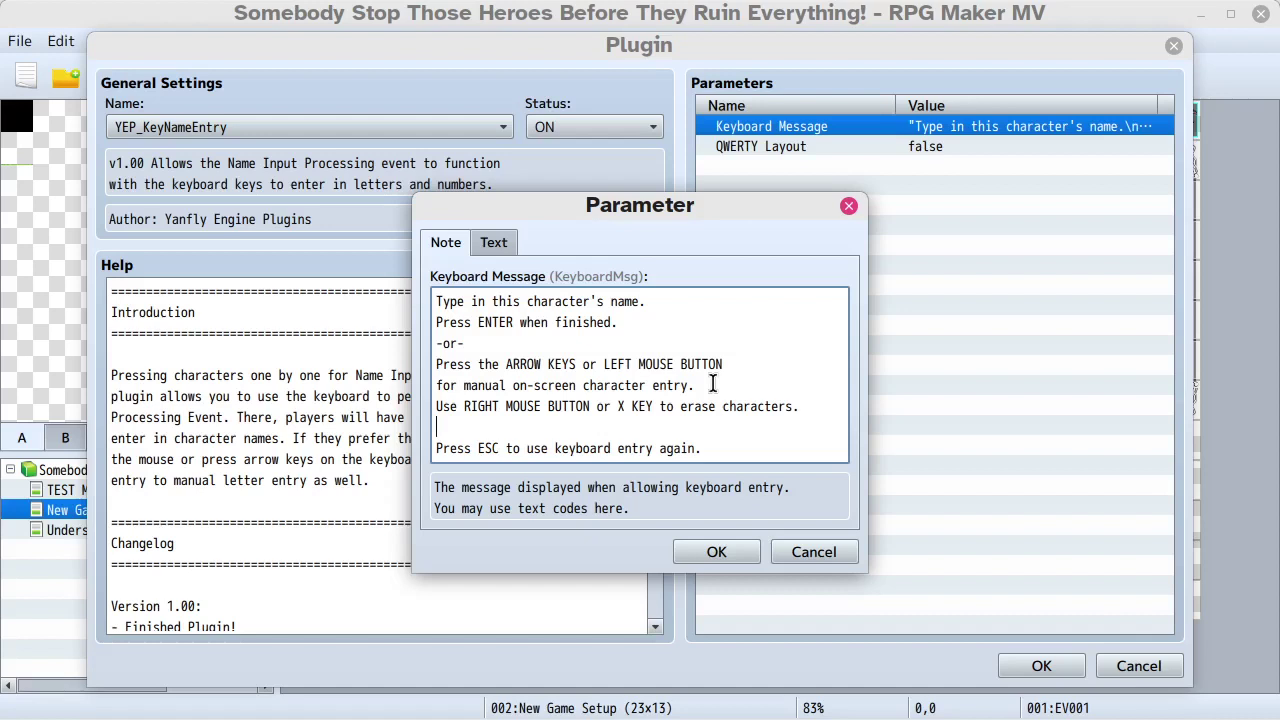
key("Delete")
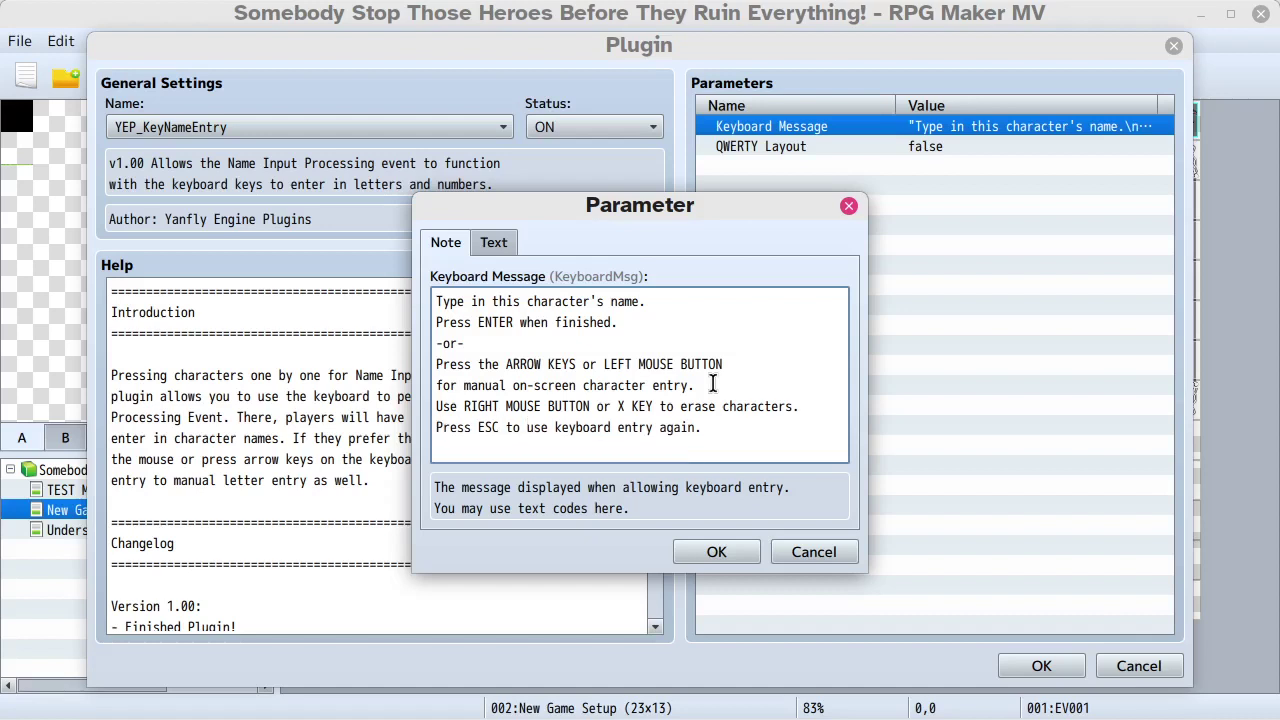
- Replace "use" with "return to" in the ESC line
type("return to")
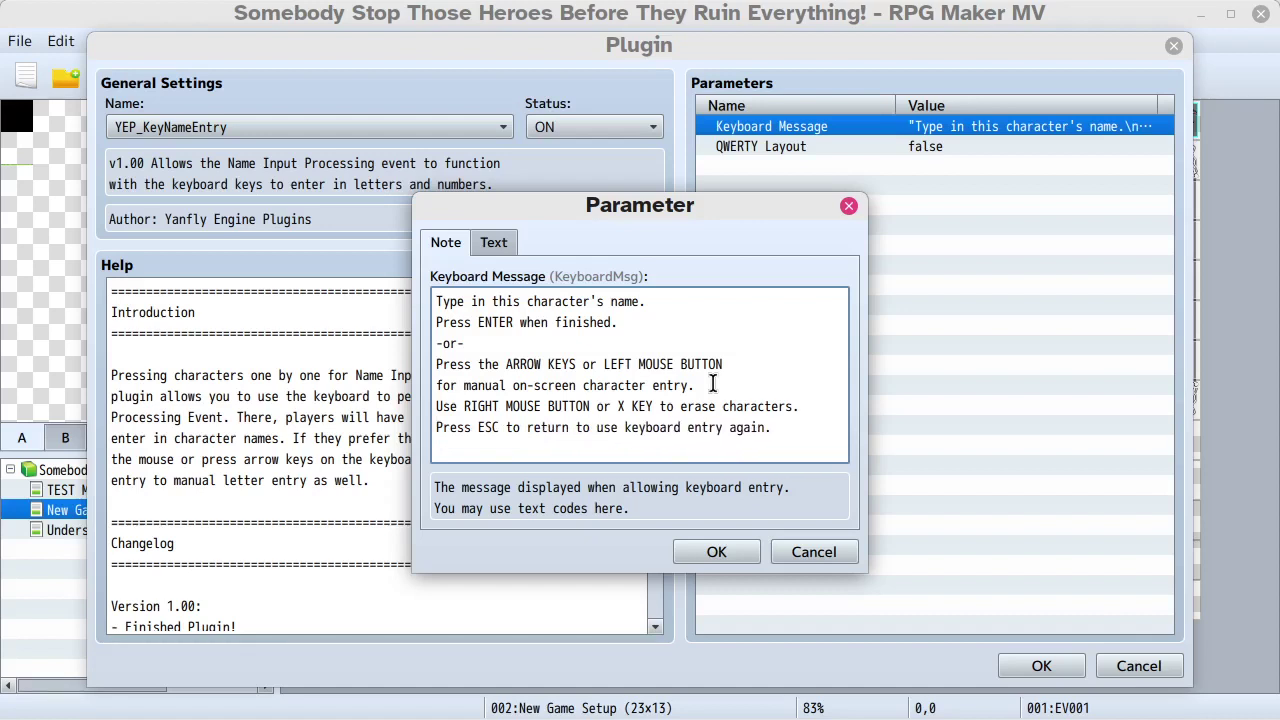
key("Delete")
key("Delete")
key("Delete")
key("Delete")
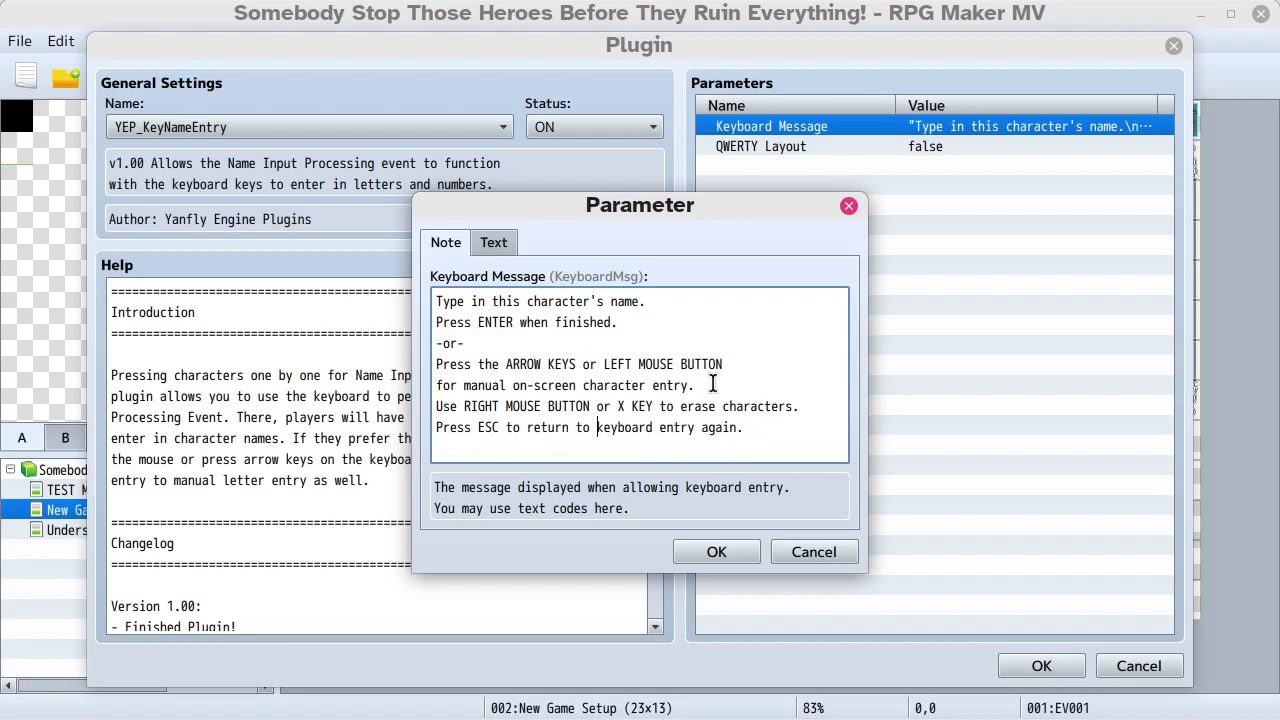
- Replace "again" with "method" at the end of the ESC line and insert a blank line above that line
key("Right")
key("Right")
key("Right")
key("Right")
key("Right")
key("Right")
key("Right")
key("Right")
key("Right")
key("Right")
key("Right")
key("Right")
key("Right")
key("Delete")
key("Delete")
key("Delete")
key("Delete")
key("Delete")
key("Delete")
type("method")
key("Return")
- Replace "return to" with "use" so the line reads "Press ESC to use keyboard entry method."
key("Right")
key("Right")
key("Right")
key("Right")
key("Right")
key("Right")
key("Right")
key("Right")
key("Right")
key("Right")
key("Right")
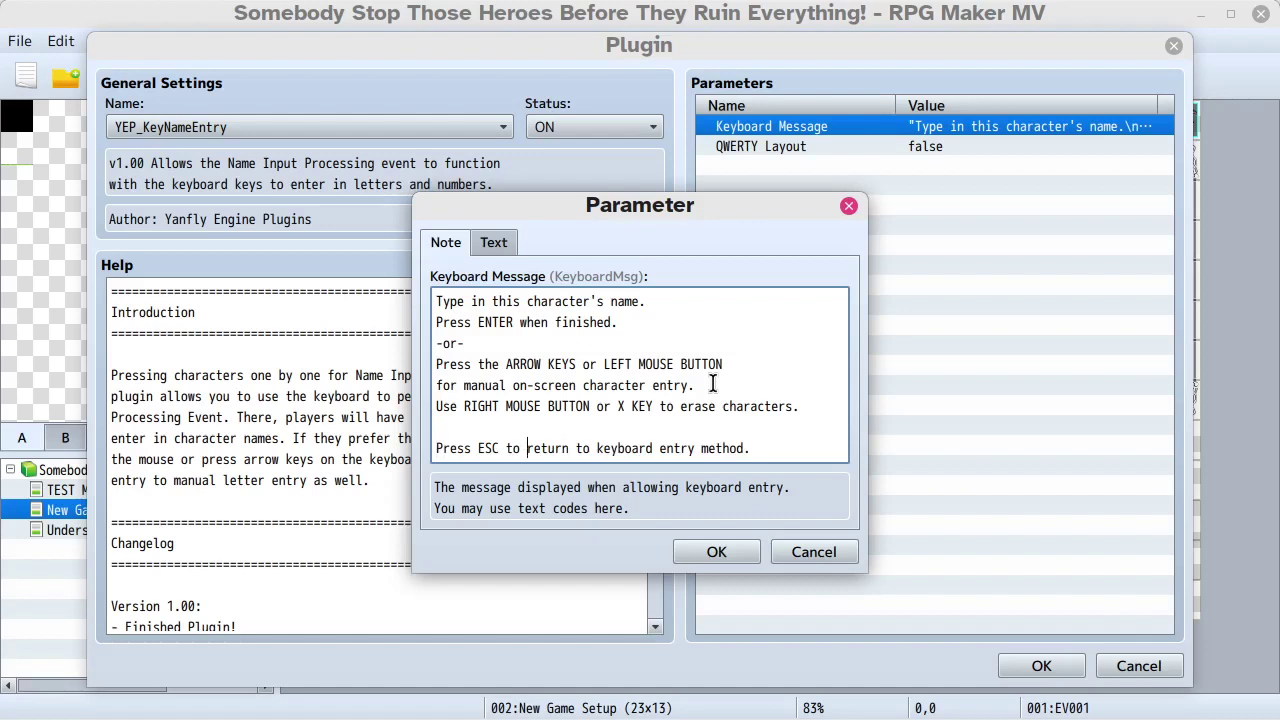
key("shift+Right")
key("shift+Right")
key("shift+Right")
key("shift+Right")
key("shift+Right")
key("shift+Right")
key("shift+Right")
key("shift+Right")
key("shift+Right")
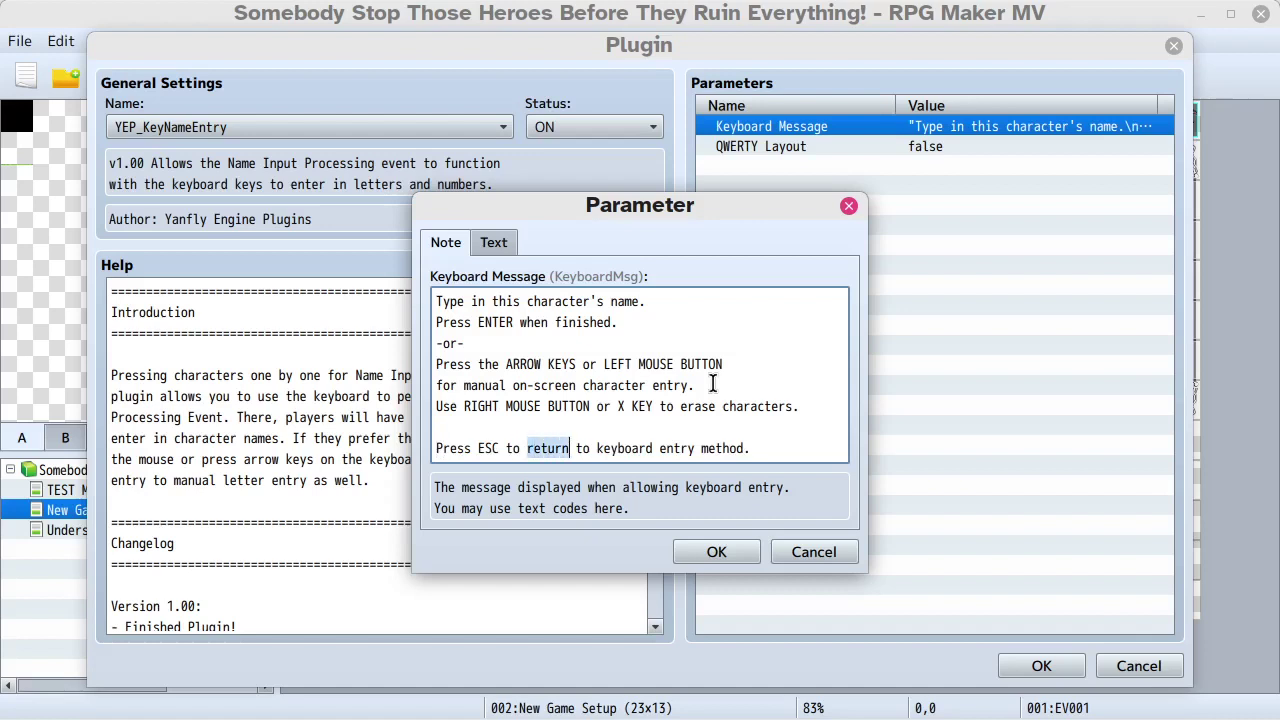
type("use")
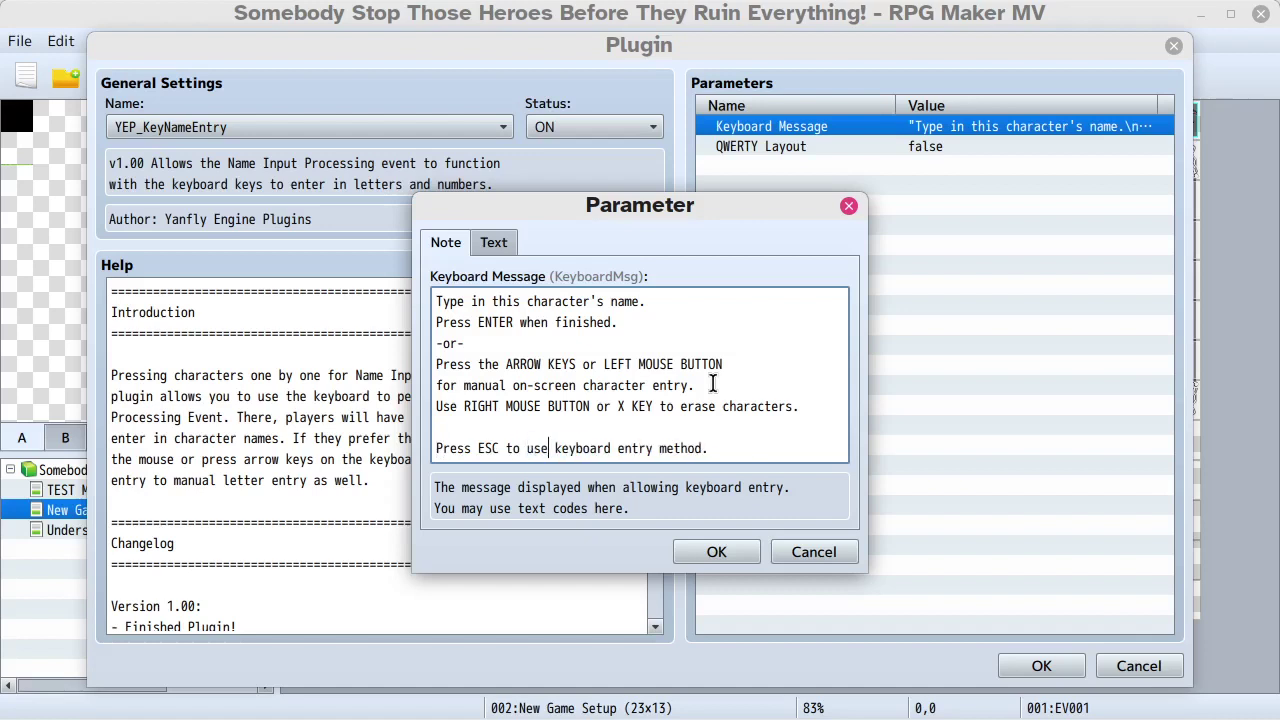
- Replace "use" with "go back to" so the ESC line reads "Press ESC to go back to keyboard entry method."
key("Right")
key("Right")
key("Right")
key("Right")
key("Right")
key("Right")
key("Right")
key("Right")
key("Right")
key("Right")
key("Right")
key("Right")
key("Right")
key("Right")
key("Right")
key("Right")
key("Left")
key("Left")
key("Left")
key("Left")
key("Left")
key("Left")
key("Left")
key("Left")
key("Left")
key("Left")
key("Left")
key("Left")
key("Left")
key("Left")
key("Left")
key("Left")
key("Left")
key("Left")
key("Left")
key("Left")
key("Right")
key("Right")
key("Right")
key("Right")
key("Right")
key("Right")
key("Right")
key("Right")
key("Right")
key("Right")
key("Right")
key("Right")
key("Right")
key("Right")
key("Right")
key("Right")
key("Right")
key("Right")
key("Right")
key("Right")
key("Right")
key("Right")
key("Right")
key("Right")
key("Left")
key("Left")
key("Left")
key("Left")
key("Left")
key("Left")
key("Left")
key("Left")
key("Left")
key("Left")
key("Left")
key("Left")
key("Left")
key("Left")
key("Left")
key("Left")
key("Left")
key("Left")
key("Left")
key("Left")
key("shift+Left")
key("shift+Left")
key("shift+Right")
type("go back")
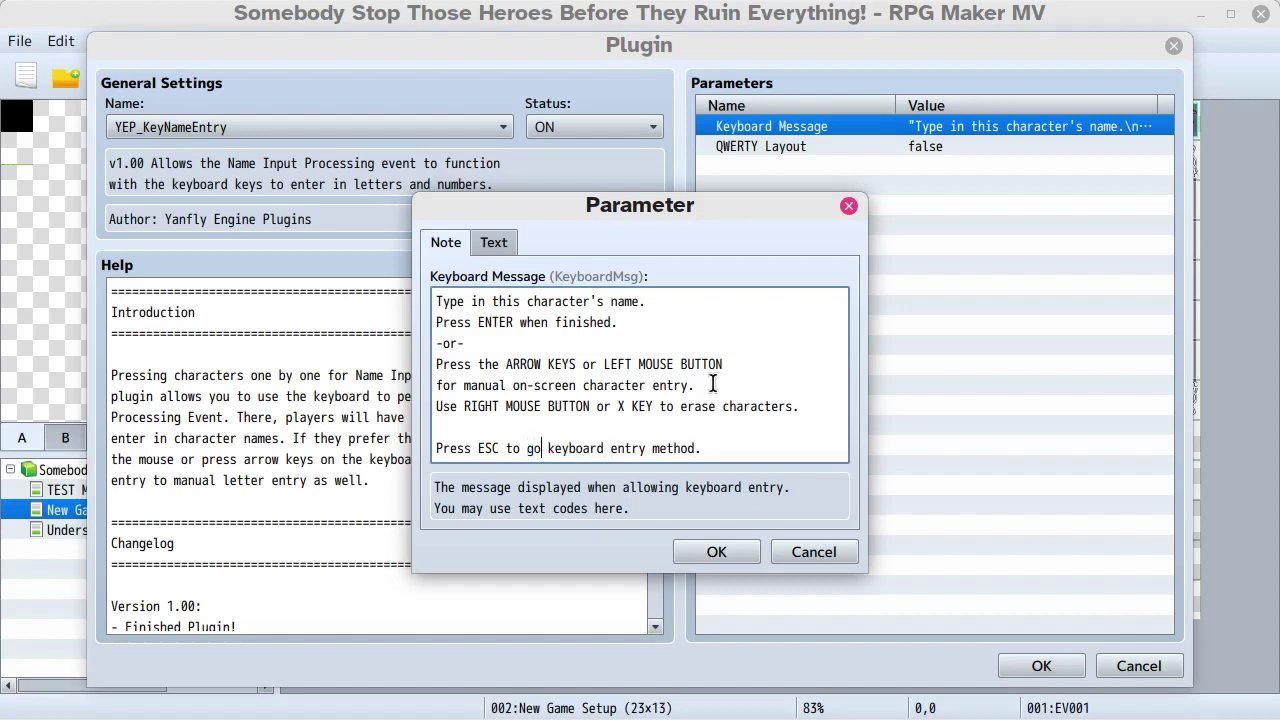
type(" to")
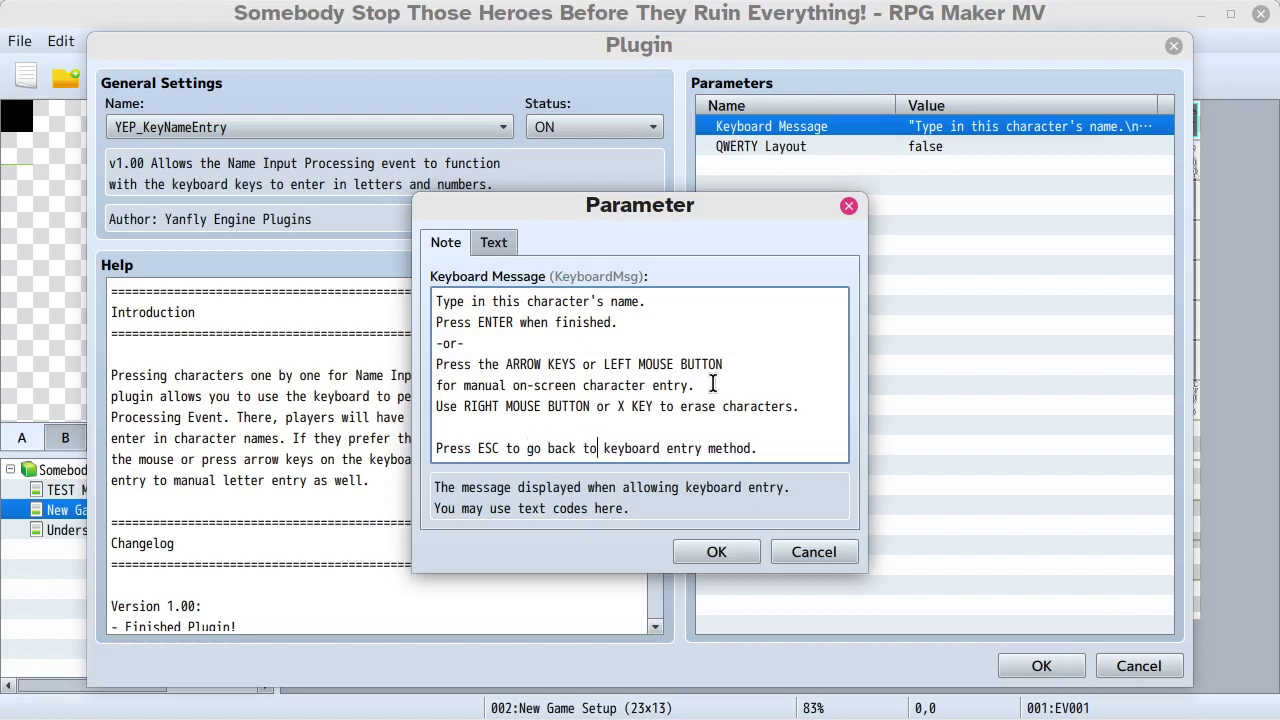
- Join the "for manual on-screen character entry." text onto the ARROW KEYS line and the ENTER sentence onto the first line
key("Up")
key("Up")
key("Up")
key("Down")
key("Down")
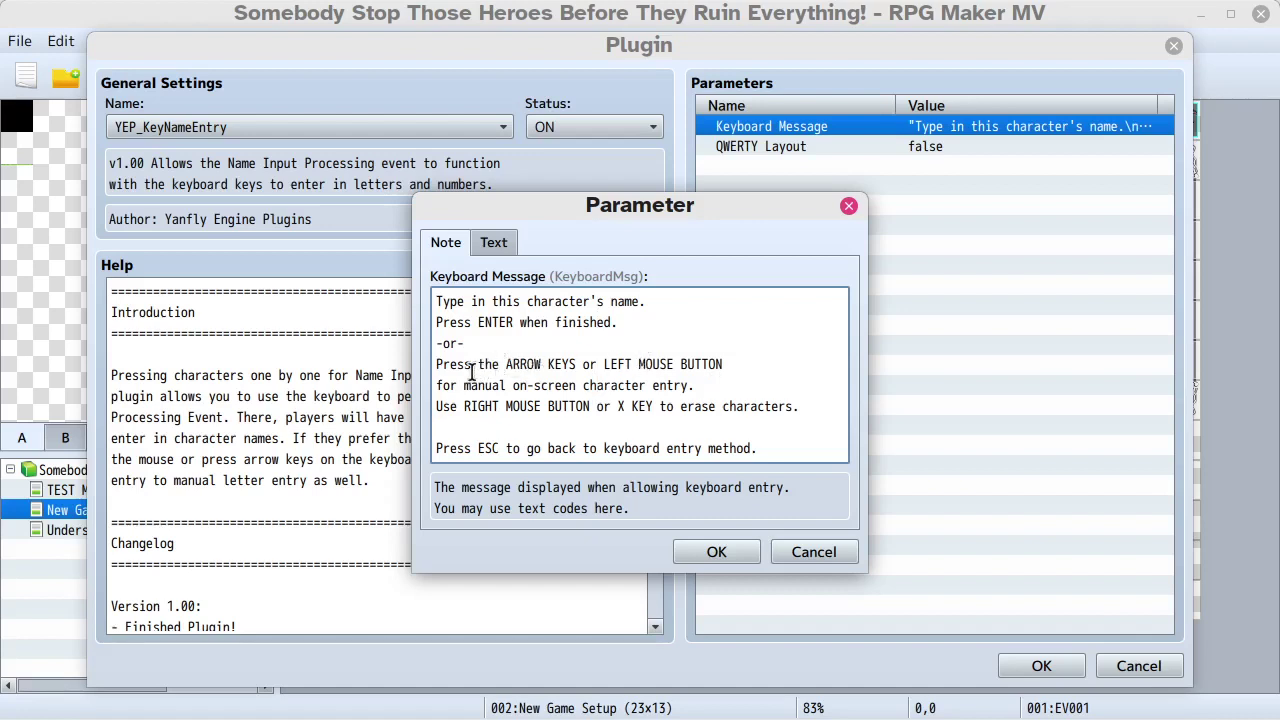
left_click(735, 365)
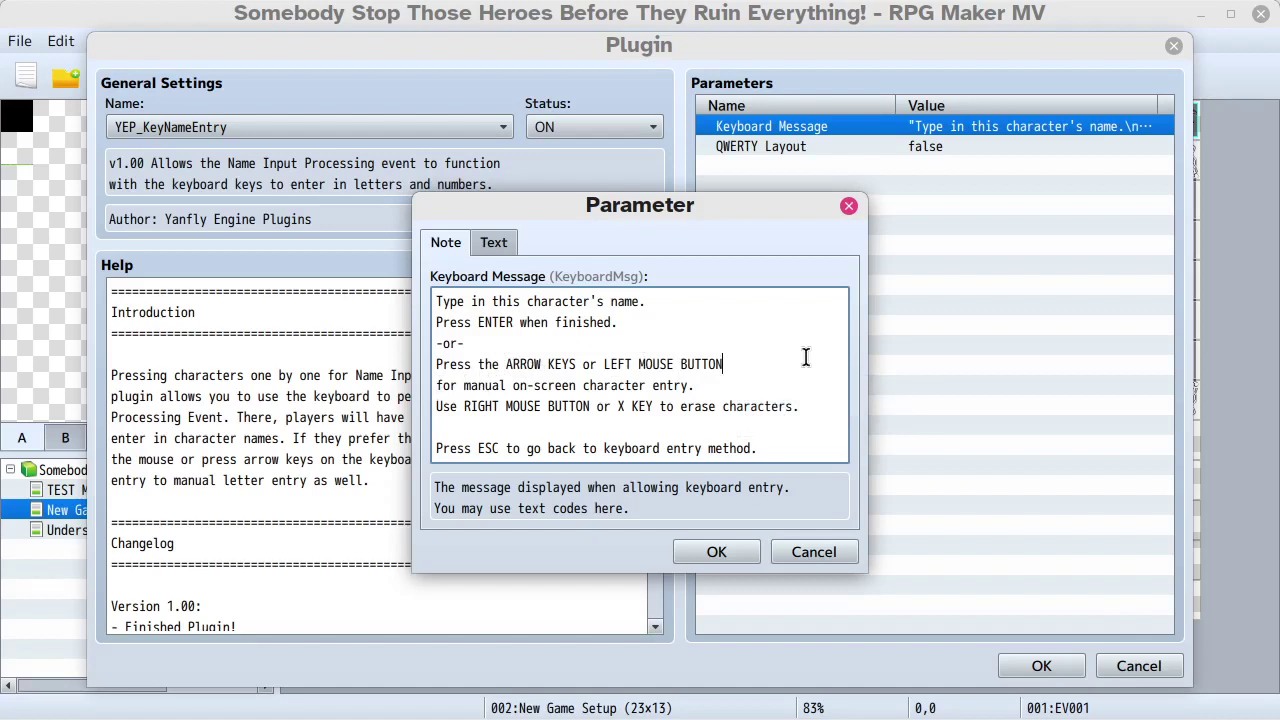
key("Delete")
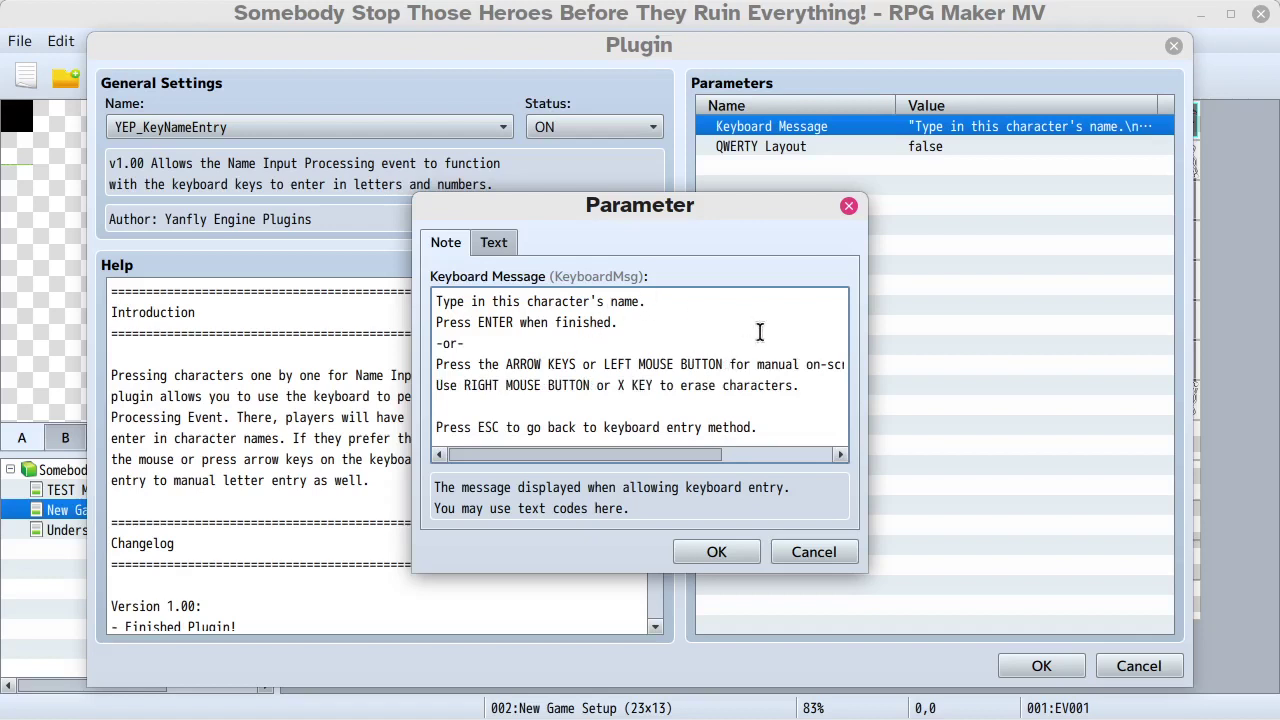
key("Delete")
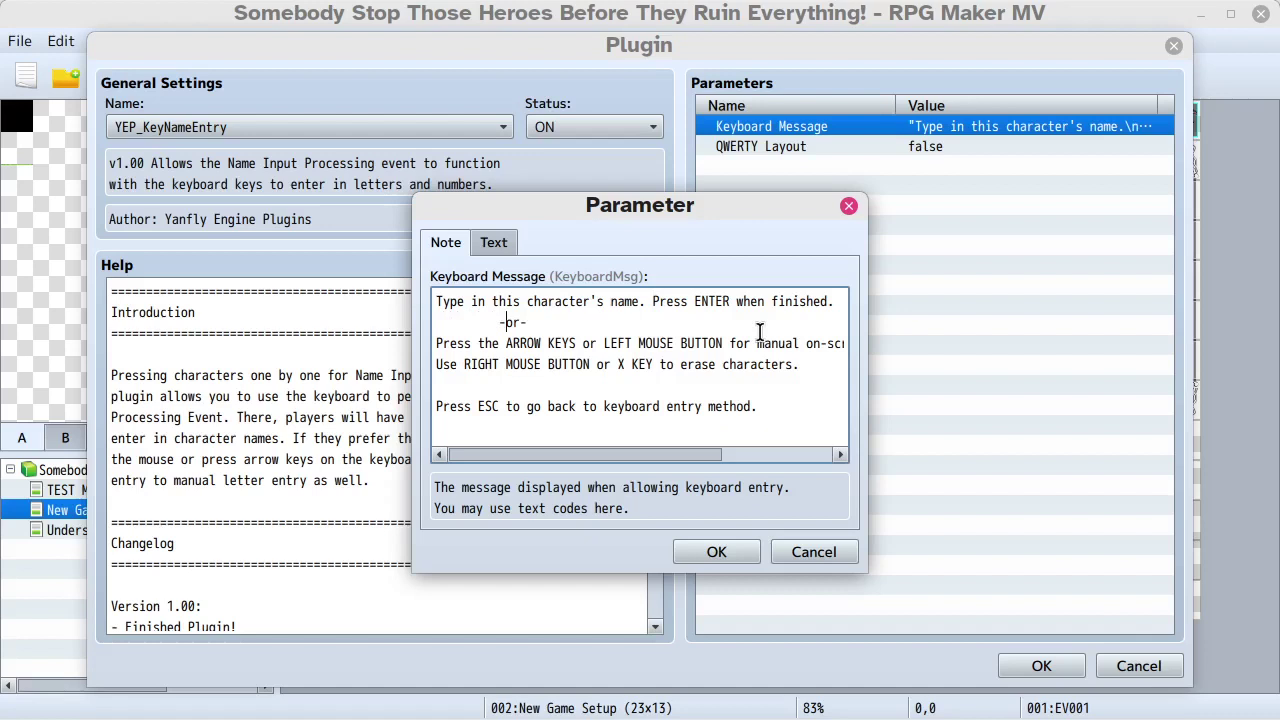
- Change the separator to an unindented "-OR-" with one blank line above it and one below it
key("Delete")
key("Delete")
key("Delete")
type("OR-")
key("BackSpace")
key("BackSpace")
key("BackSpace")
key("BackSpace")
key("BackSpace")
key("BackSpace")
key("BackSpace")
key("BackSpace")
key("BackSpace")
key("Return")
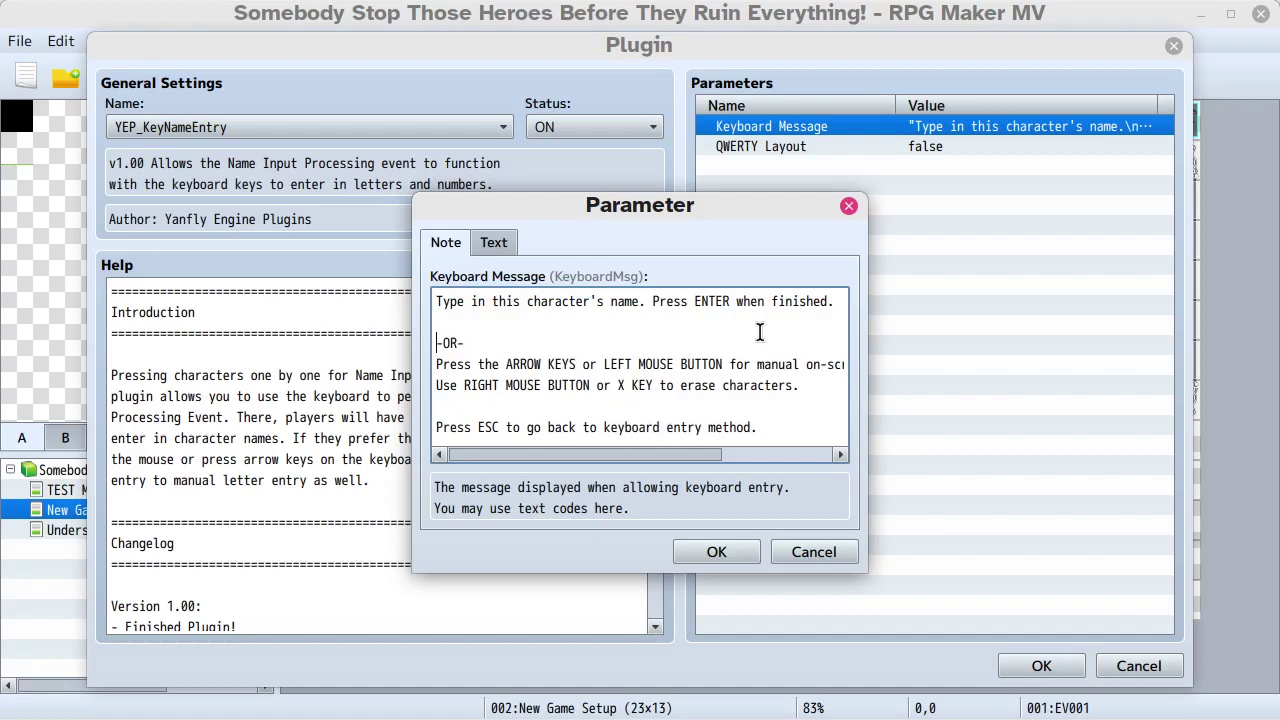
key("Return")
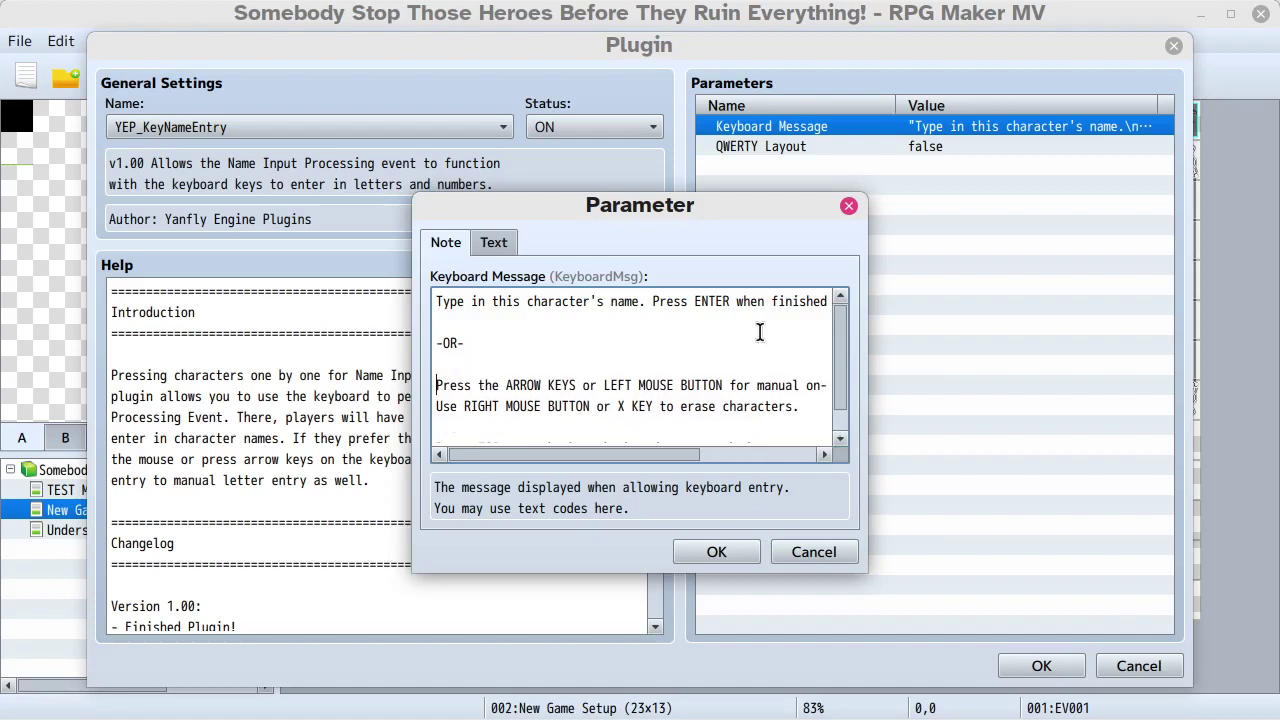
- Review the reworded keyboard message, accept it, and confirm the YEP_KeyNameEntry plugin settings
scroll(536, 334, "down", 1)
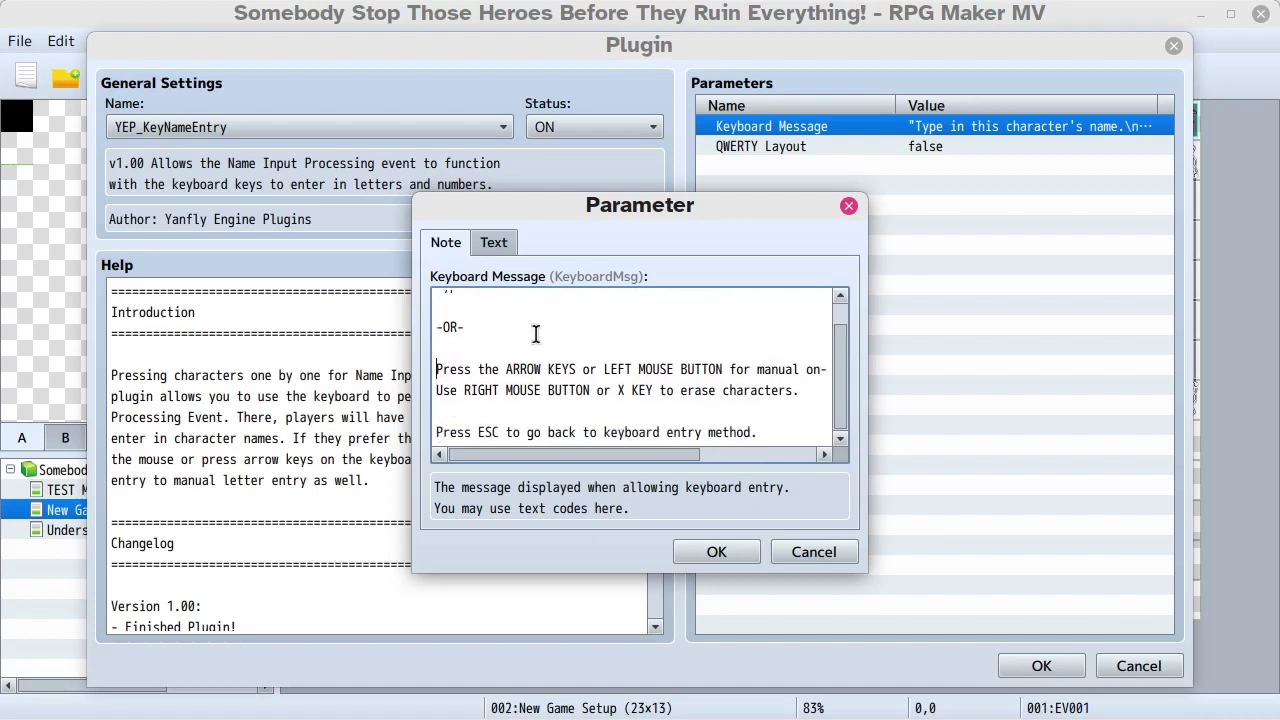
scroll(523, 405, "up", 1)
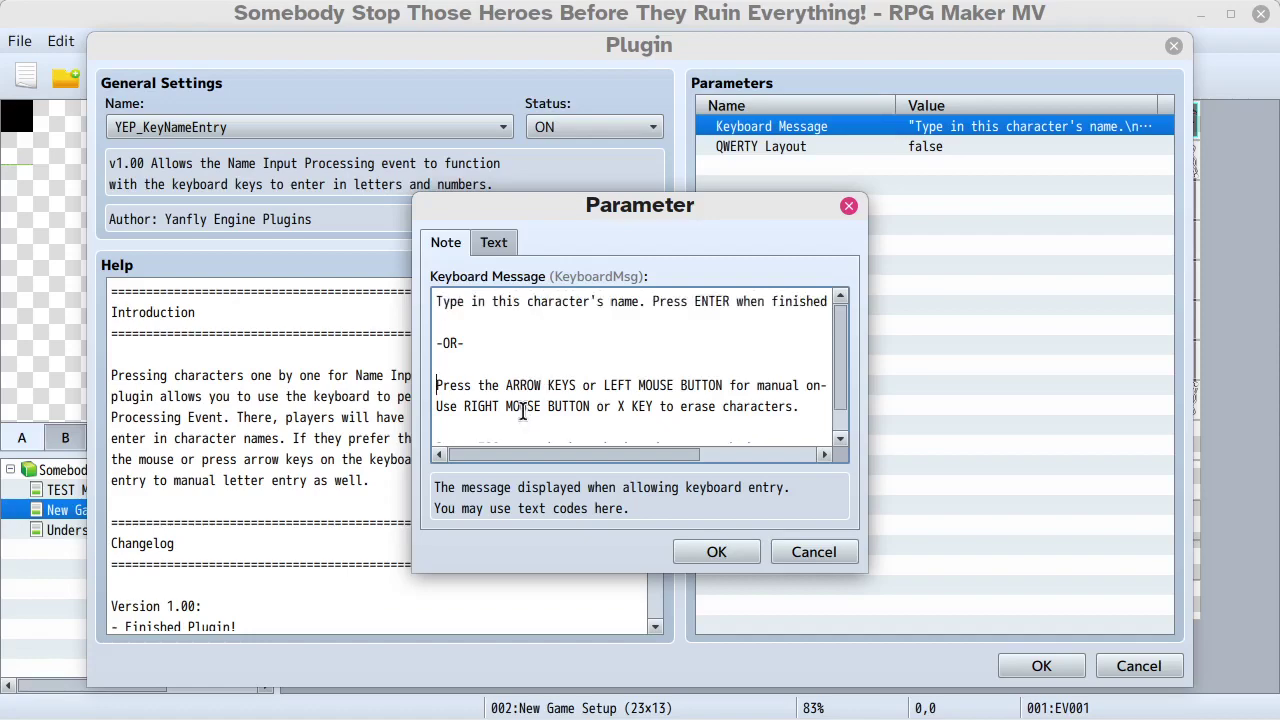
scroll(522, 408, "down", 1)
left_click(716, 552)
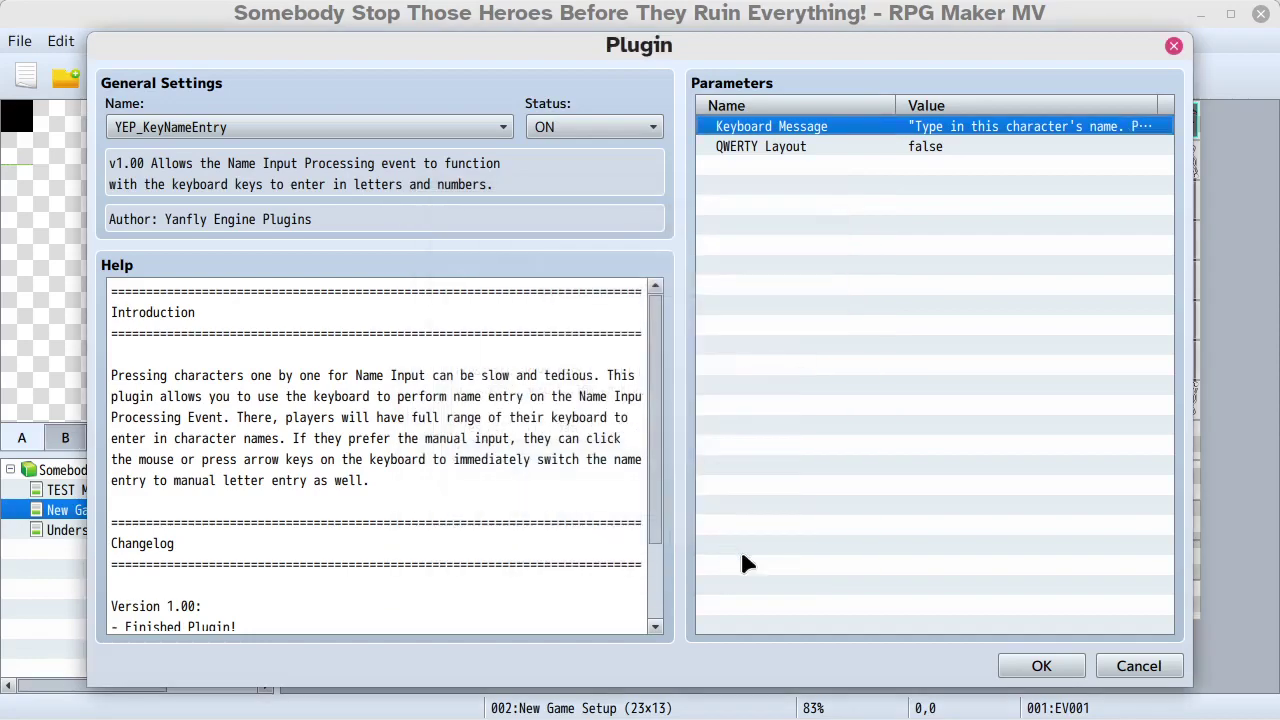
left_click(1041, 666)
left_click(778, 649)
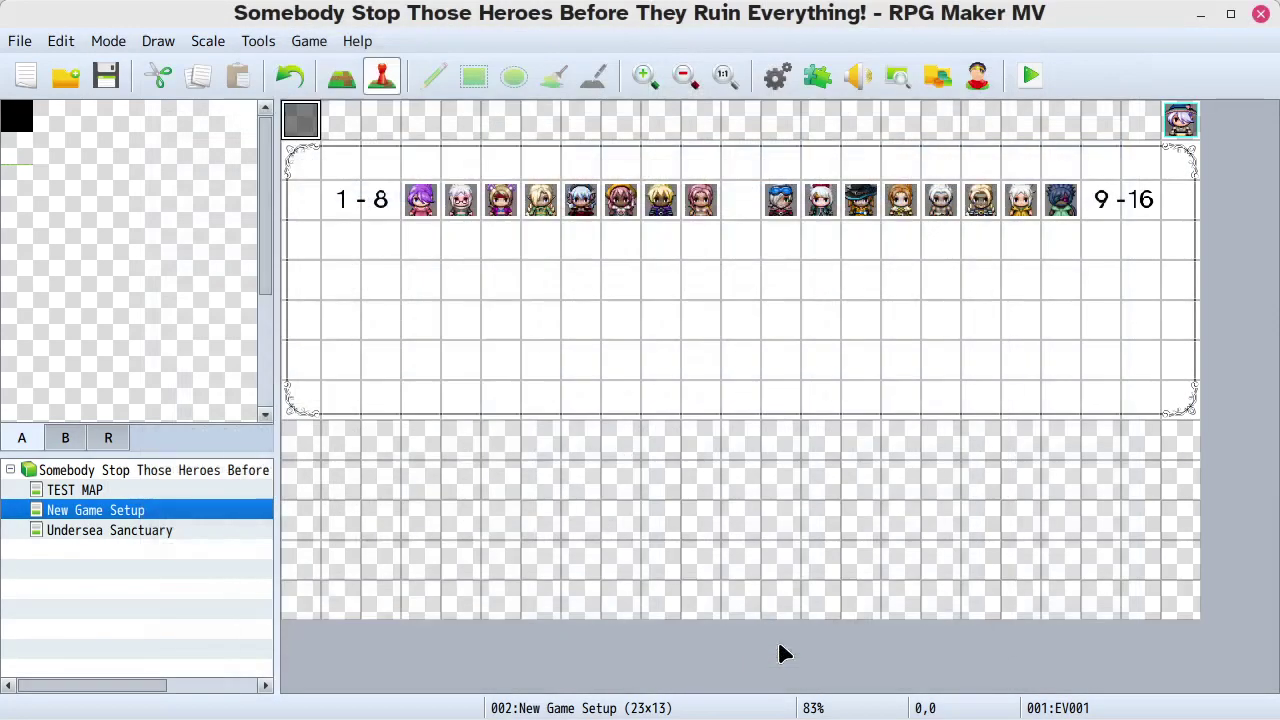
- Launch a playtest with the project changes saved and start a new game
left_click(1024, 72)
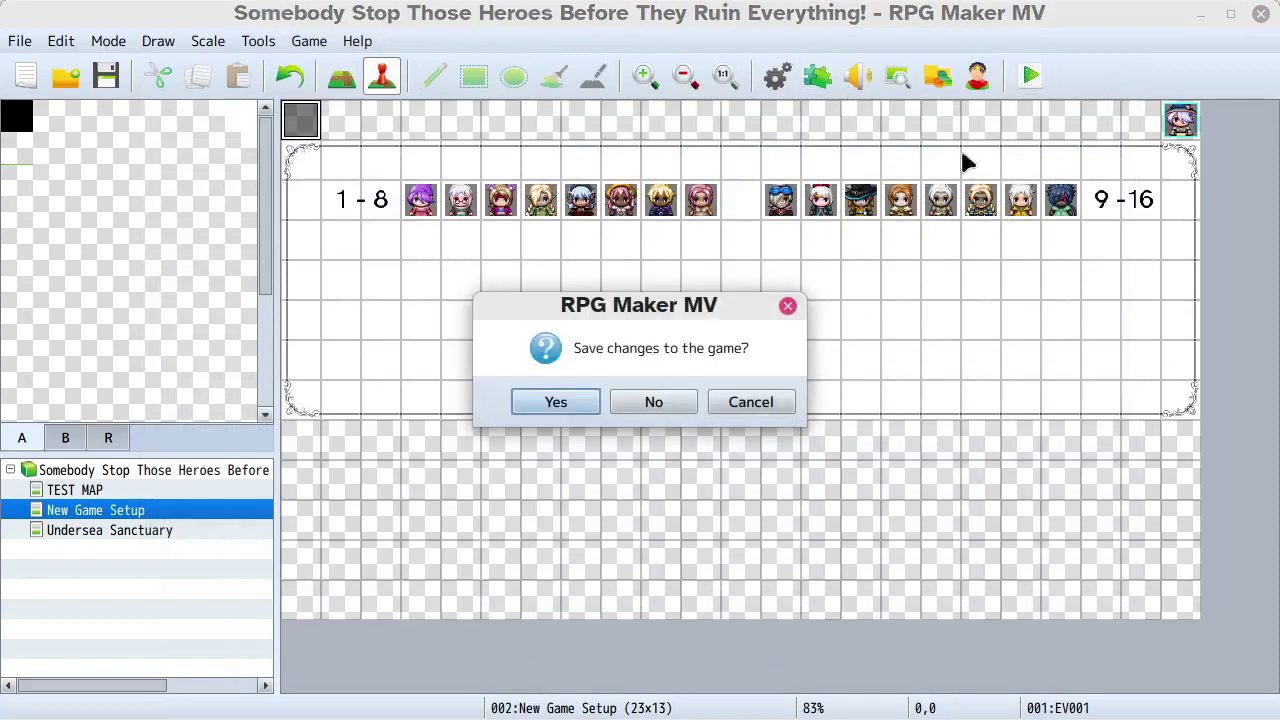
left_click(574, 408)
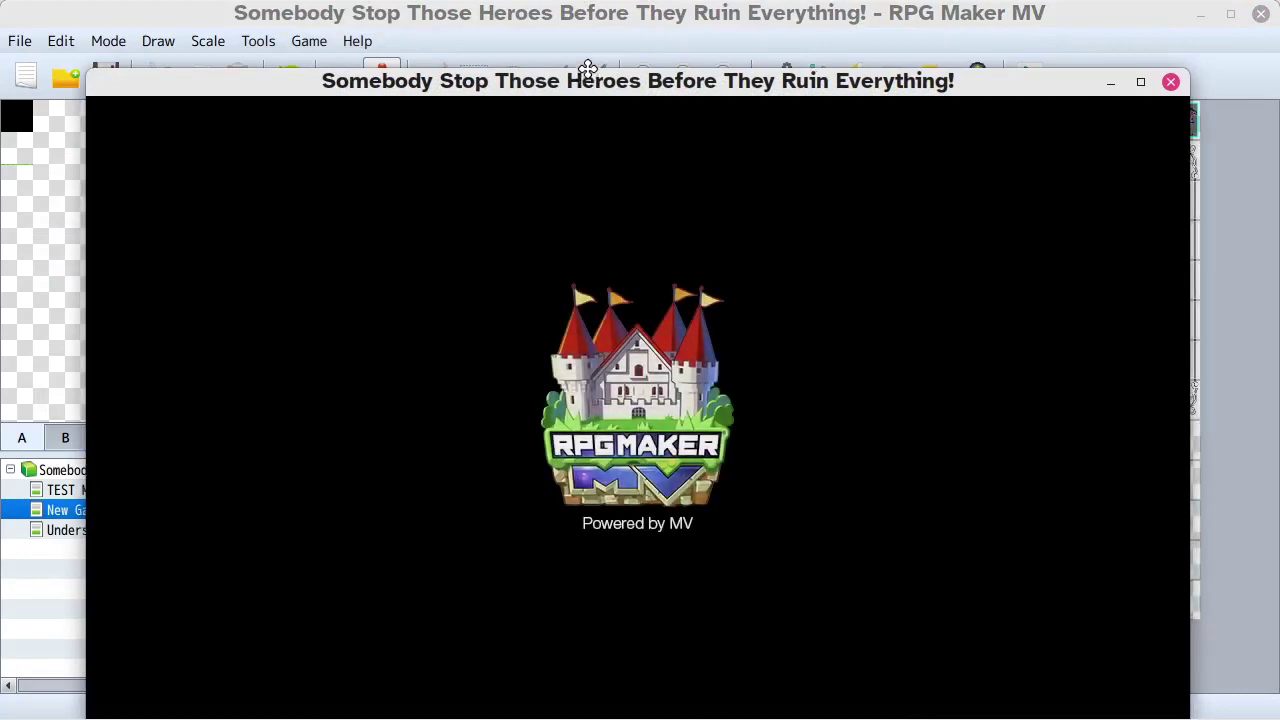
left_click_drag(590, 83, 594, 52)
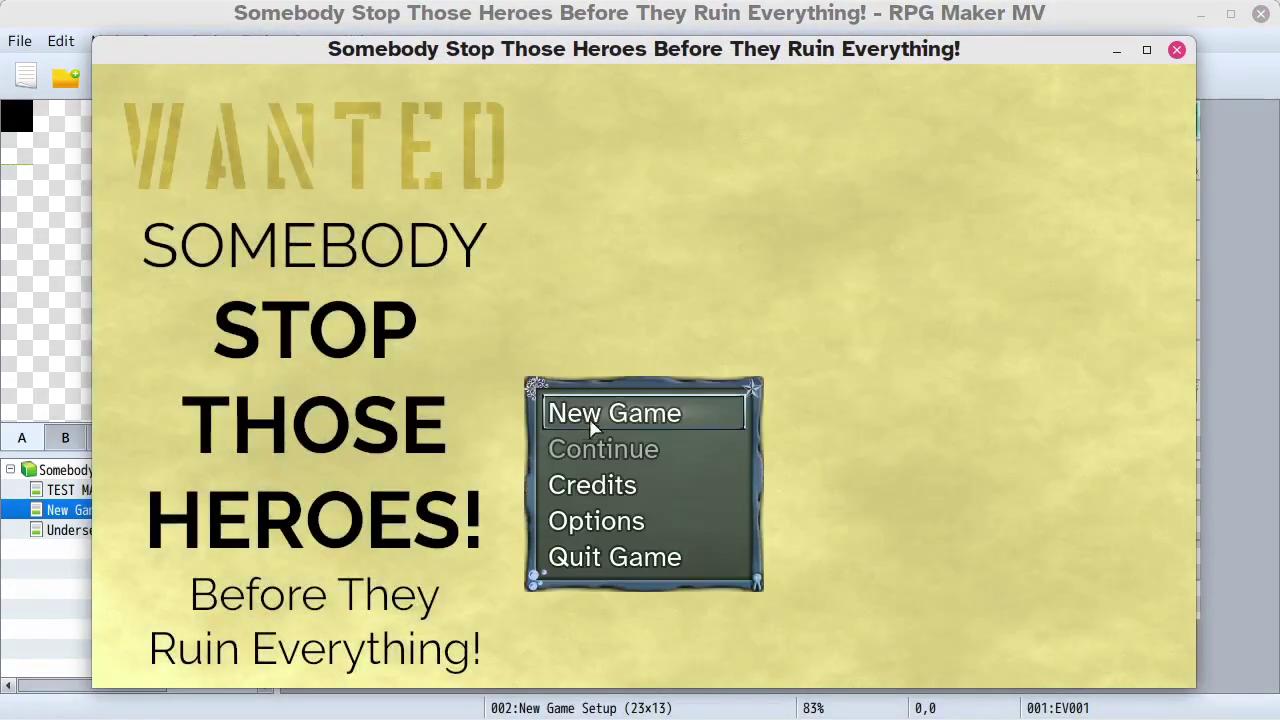
left_click(588, 414)
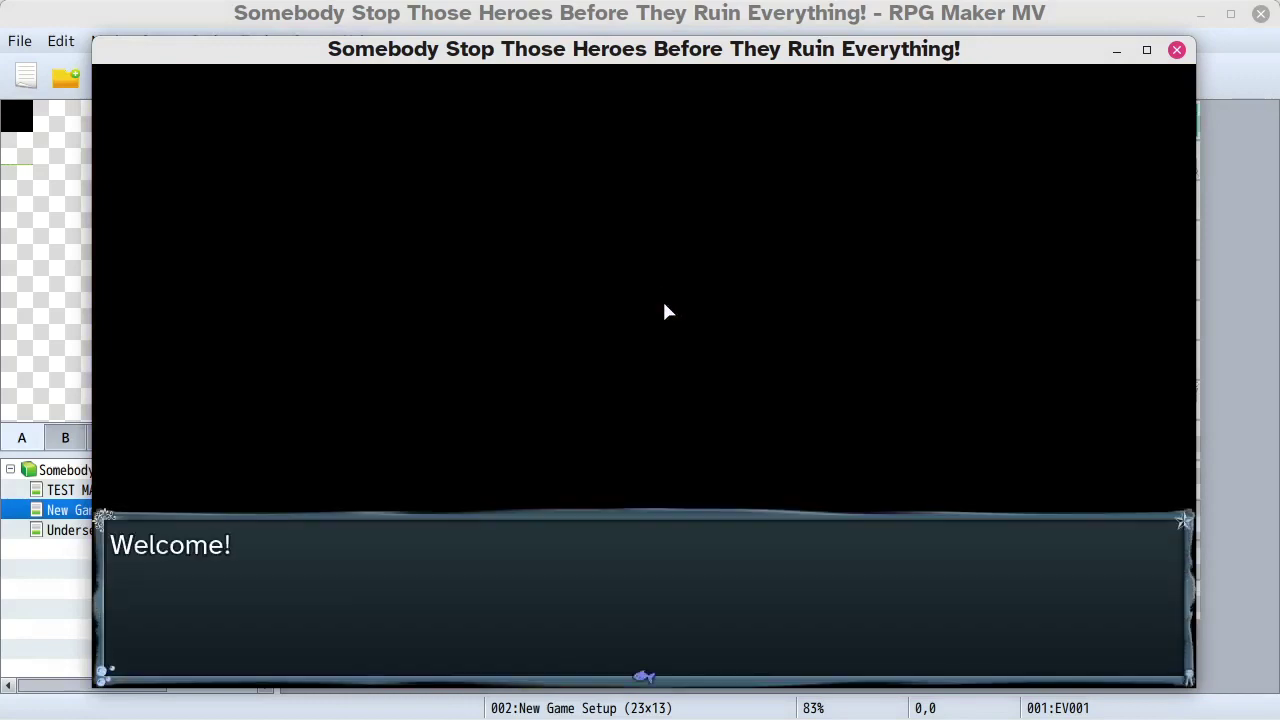
- Advance through the welcome messages and accept the standard play mode with 1 human player
left_click(664, 306)
left_click(640, 396)
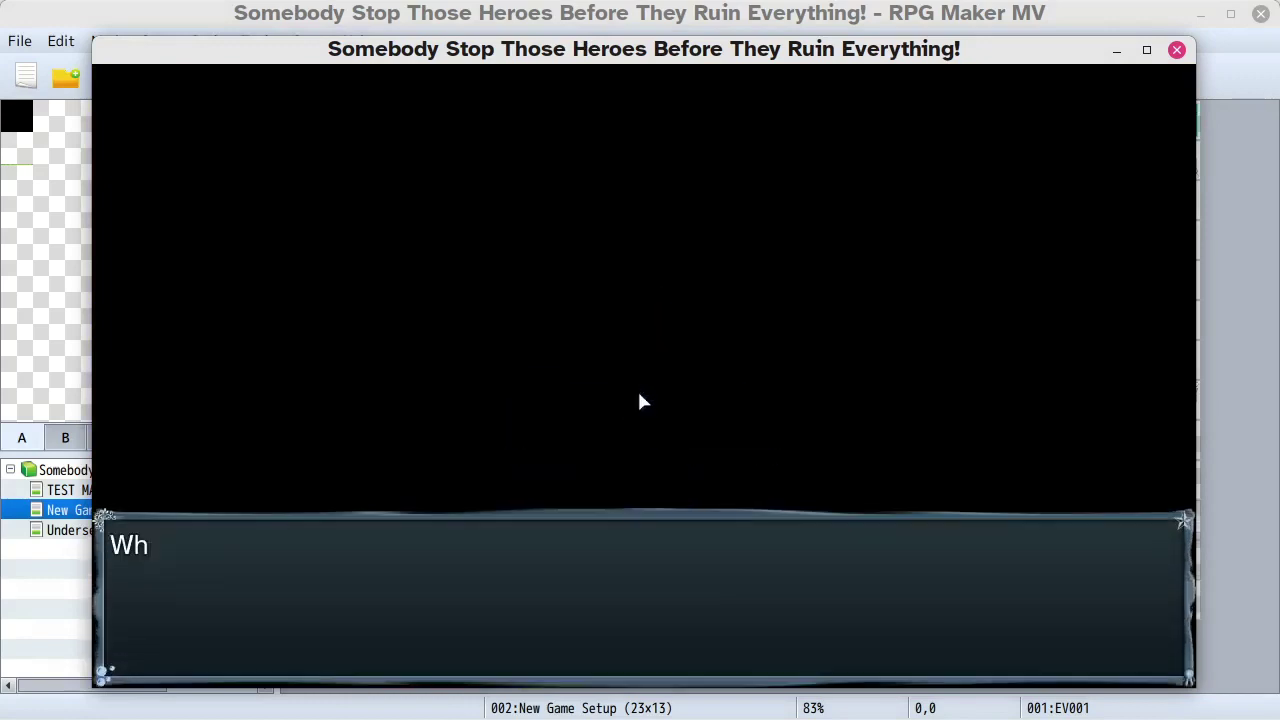
double_click(640, 293)
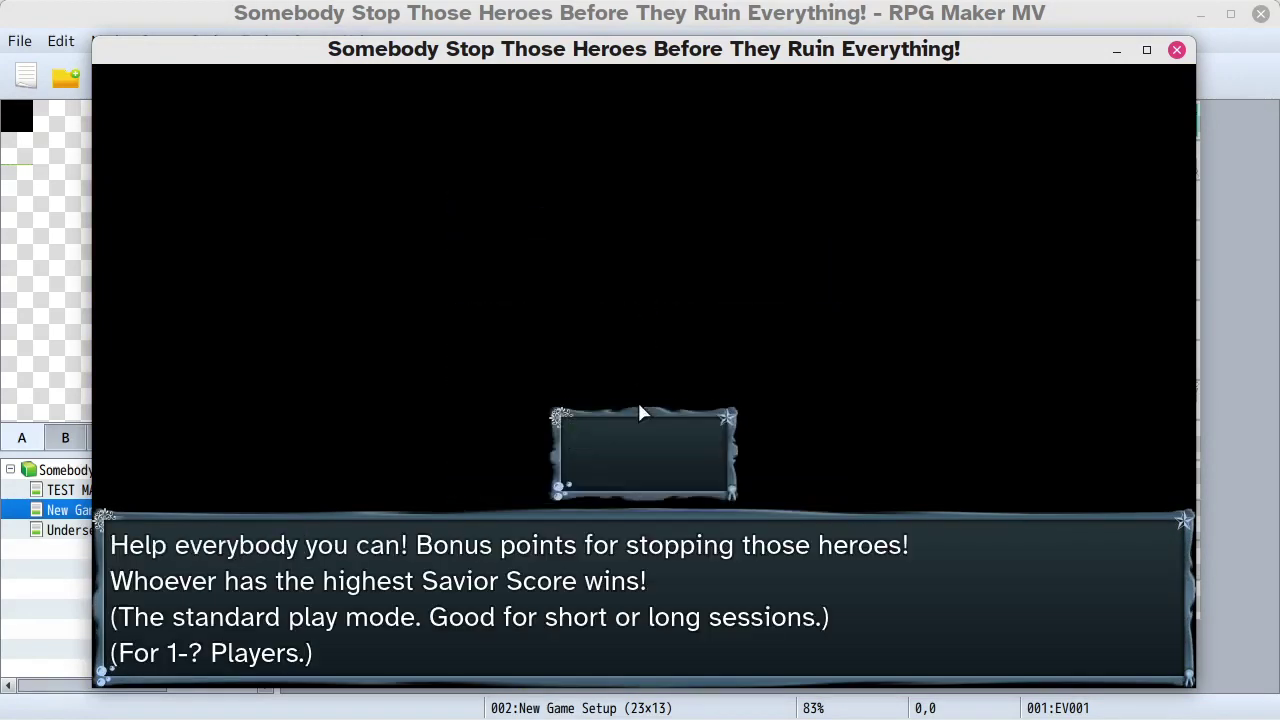
left_click(637, 415)
left_click(612, 232)
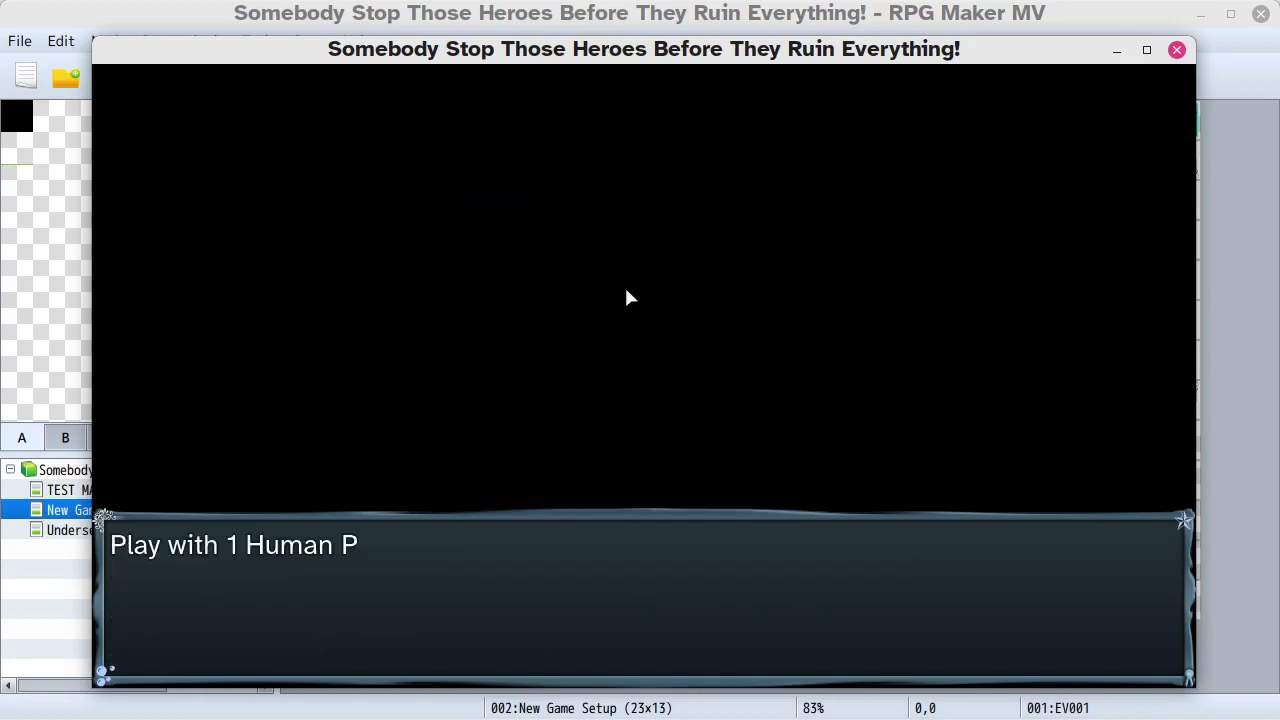
left_click(625, 437)
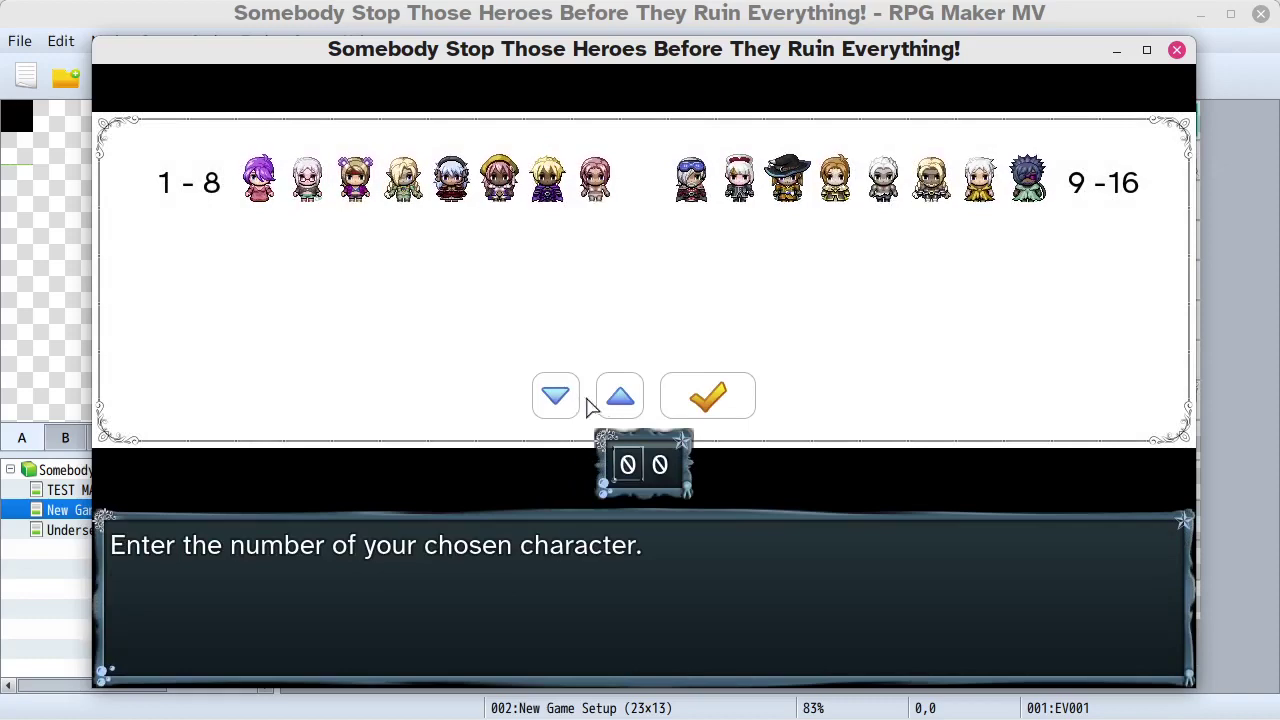
- Enter 6 as the number of the chosen character and confirm it
left_click(638, 400)
left_click(638, 400)
left_click(638, 400)
left_click(638, 400)
left_click(638, 400)
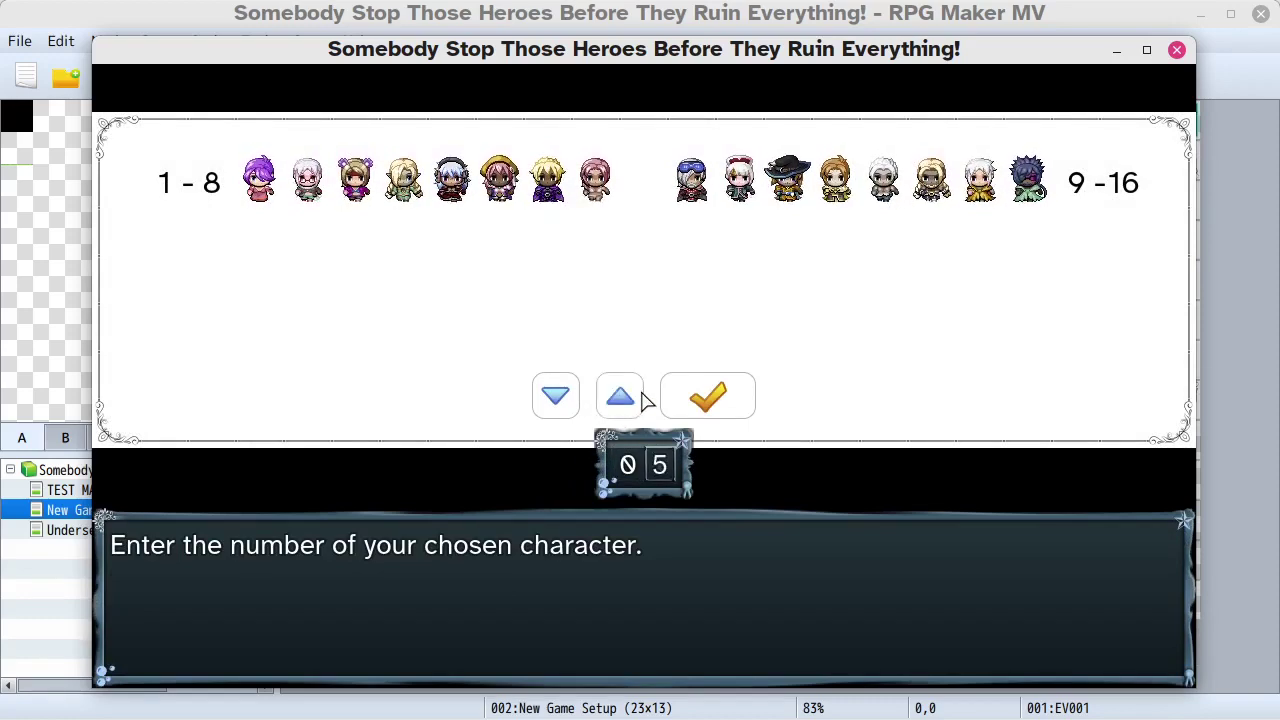
left_click(638, 400)
left_click(703, 402)
- Advance to the name entry screen to check how the keyboard message fits, and end the playtest
left_click(622, 434)
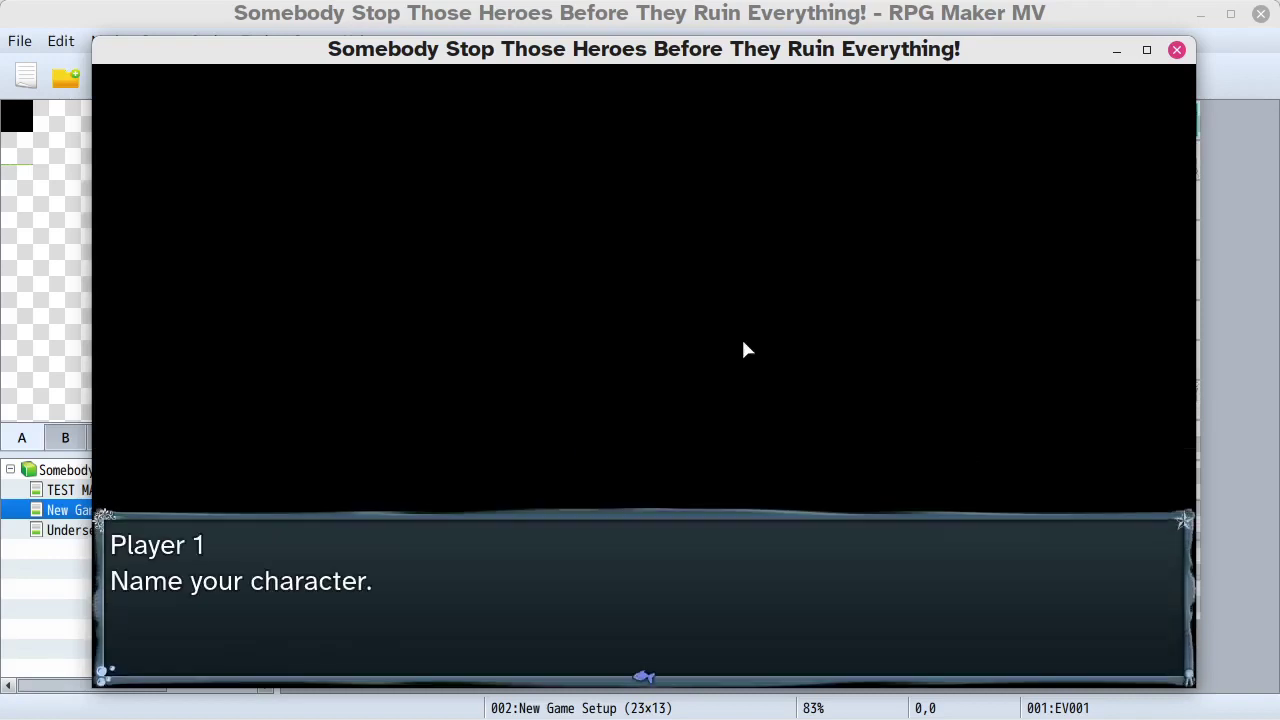
left_click(743, 348)
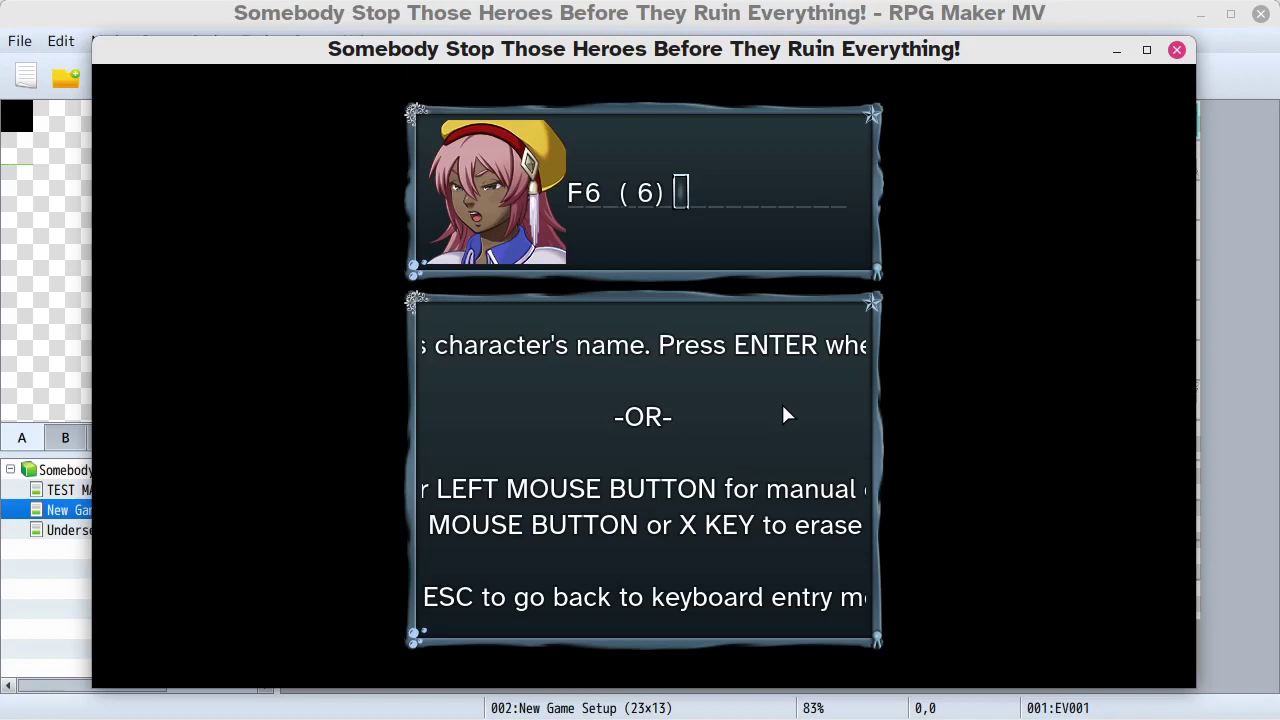
left_click(1177, 50)
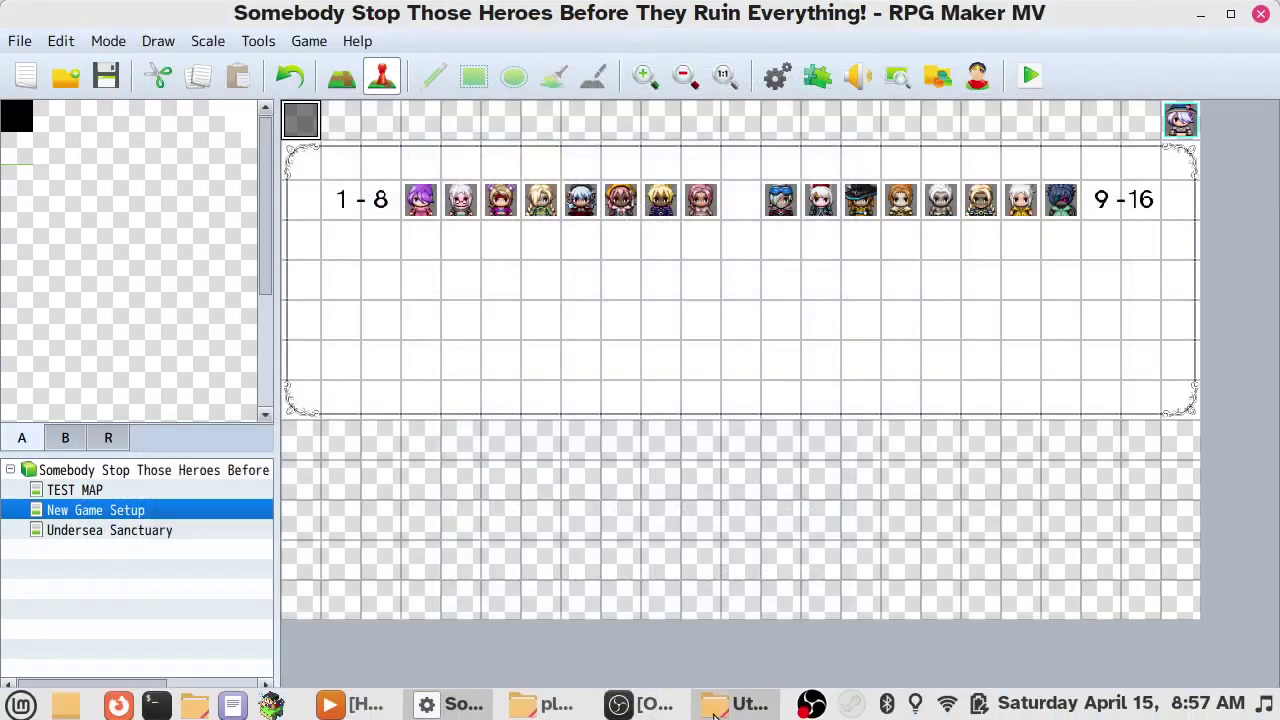
- Open YEP_KeyNameEntry.js from the project's plugins folder in the text editor
left_click(558, 706)
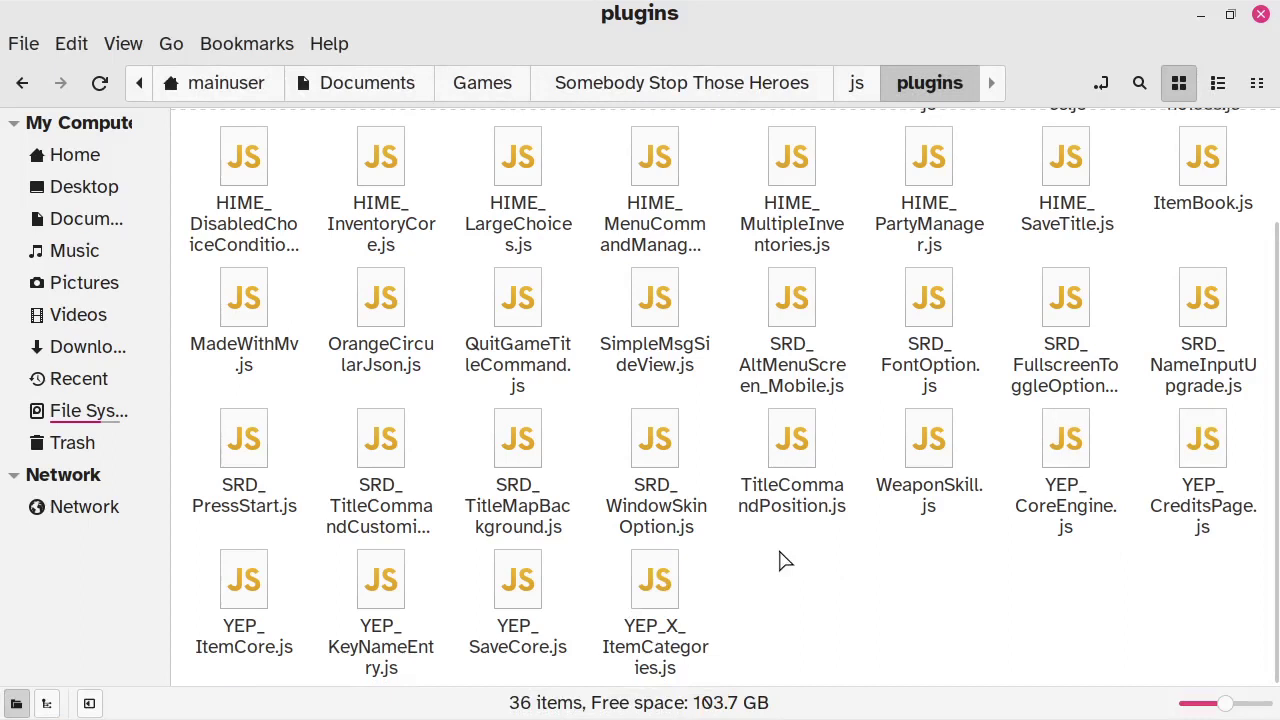
right_click(392, 588)
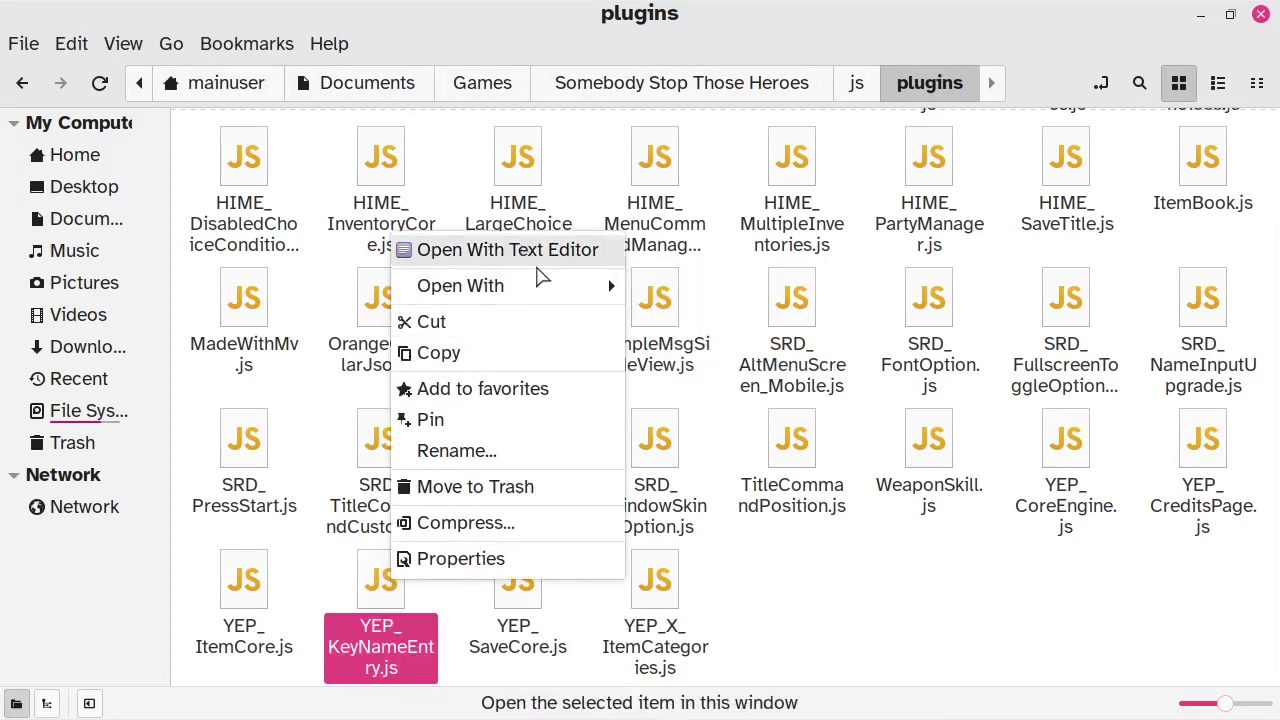
key("Return")
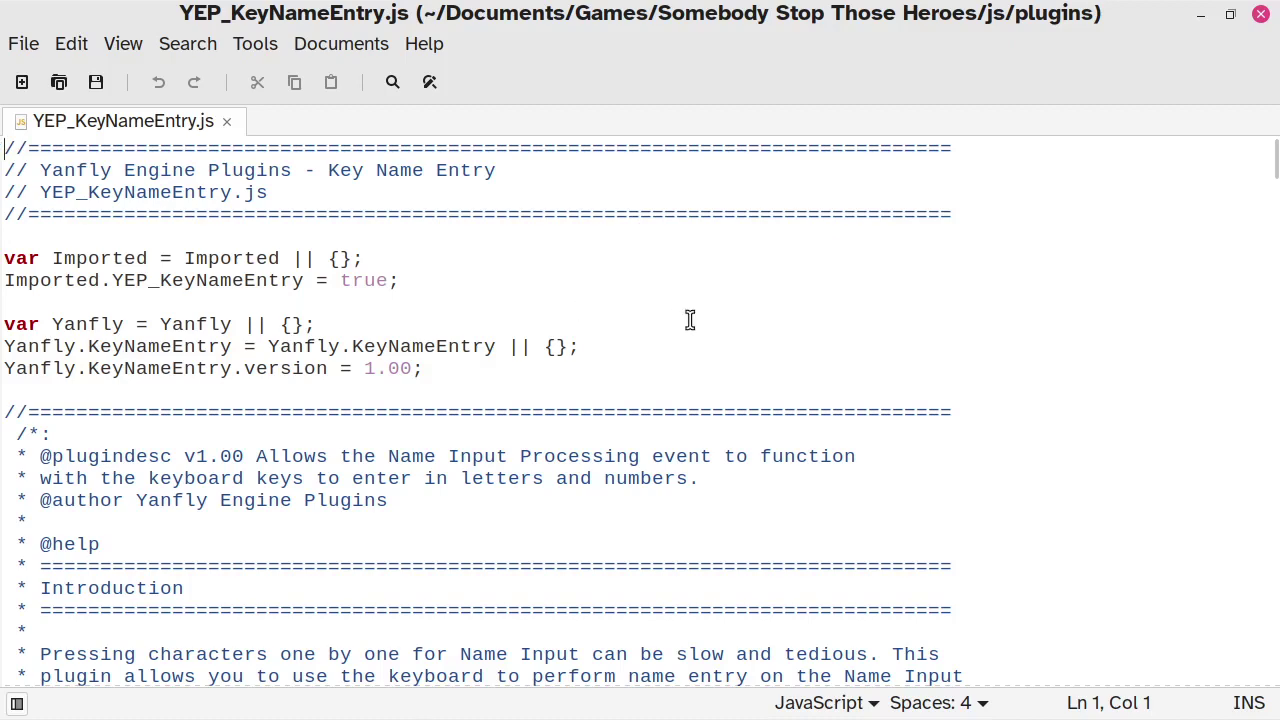
- Read through the plugin's help header, the KeyboardMsg and QWERTY Layout parameter definitions, and the Parameter Variables section
scroll(690, 317, "down", 5)
scroll(689, 335, "down", 1)
scroll(689, 345, "down", 5)
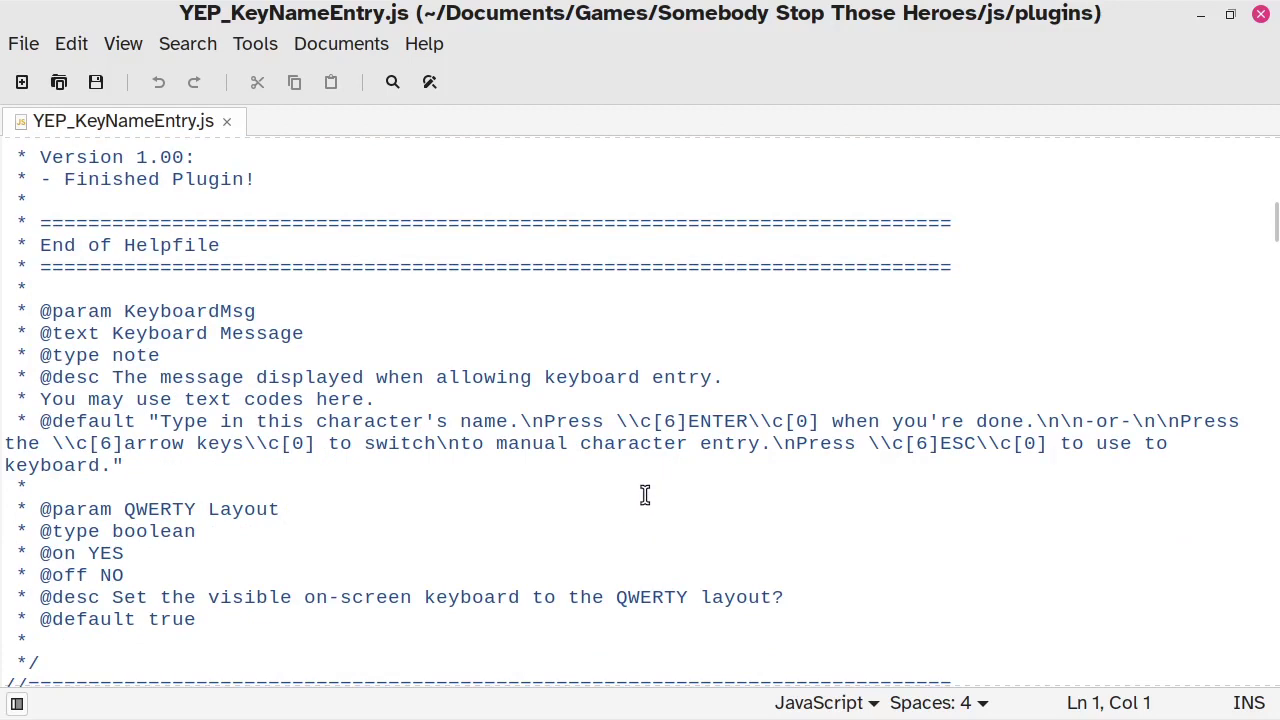
scroll(645, 491, "down", 1)
scroll(645, 491, "down", 1)
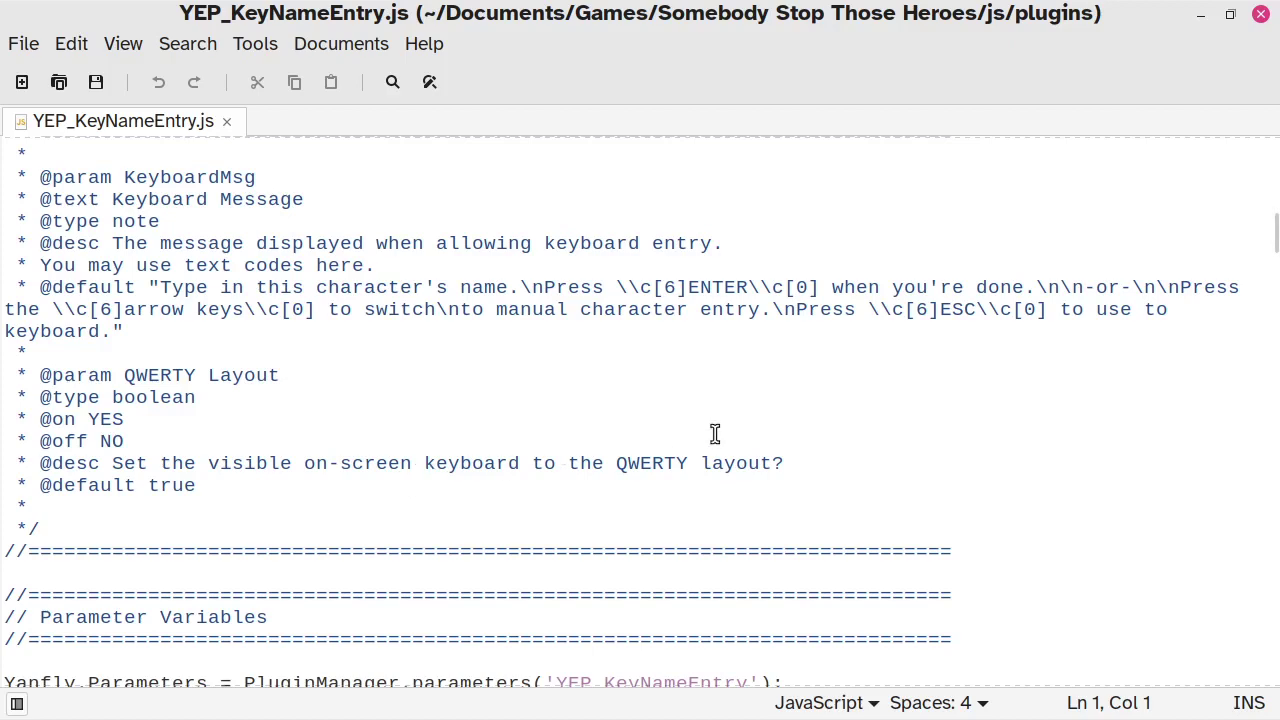
scroll(710, 415, "down", 1)
scroll(710, 415, "down", 1)
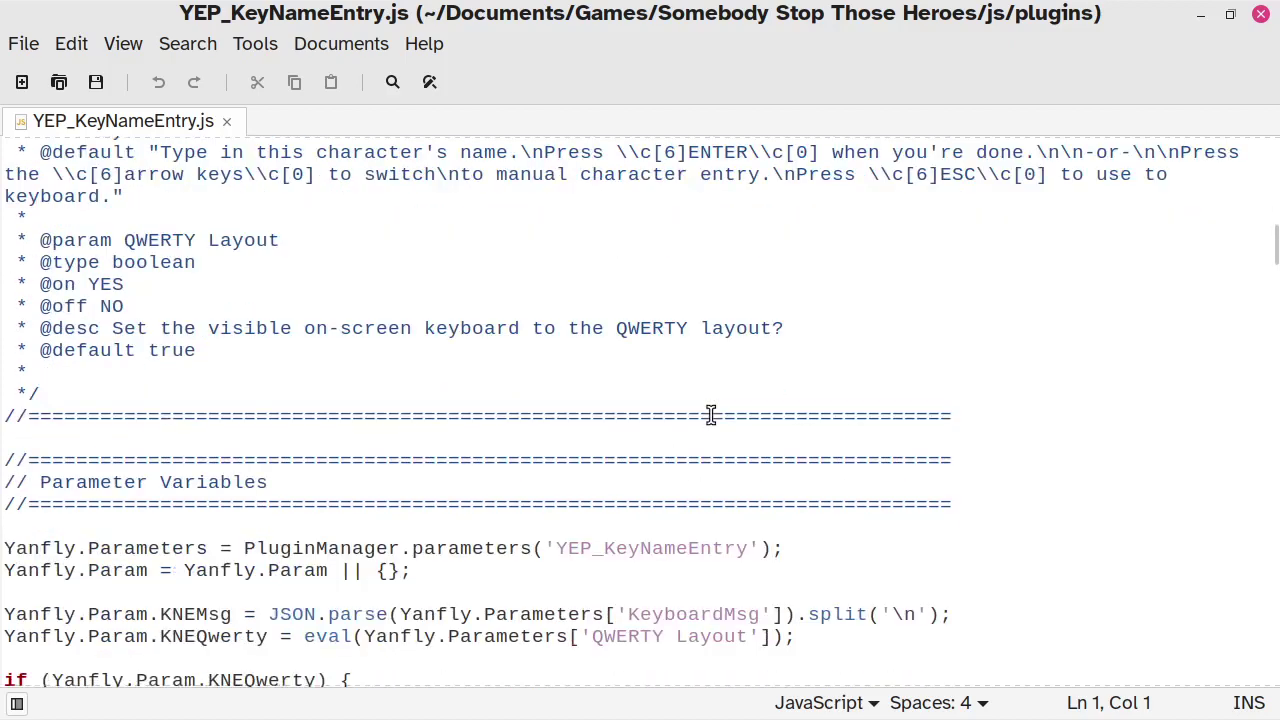
scroll(710, 415, "down", 3)
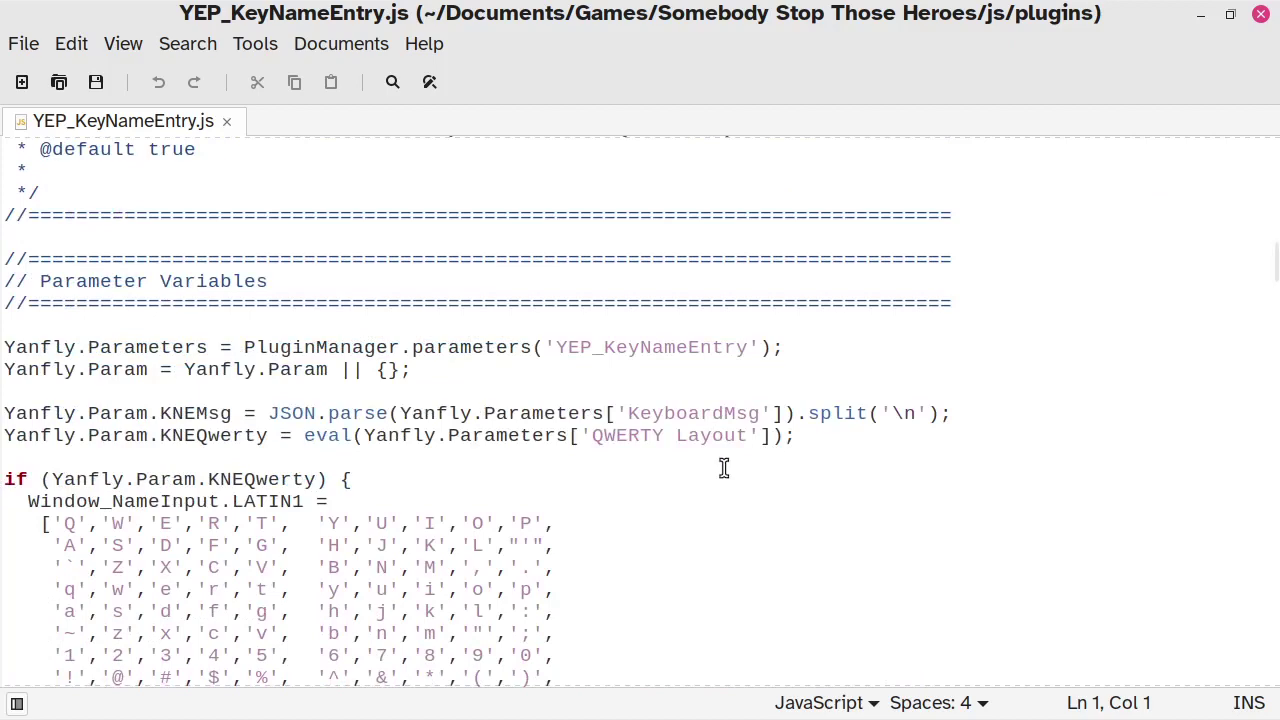
scroll(728, 468, "down", 1)
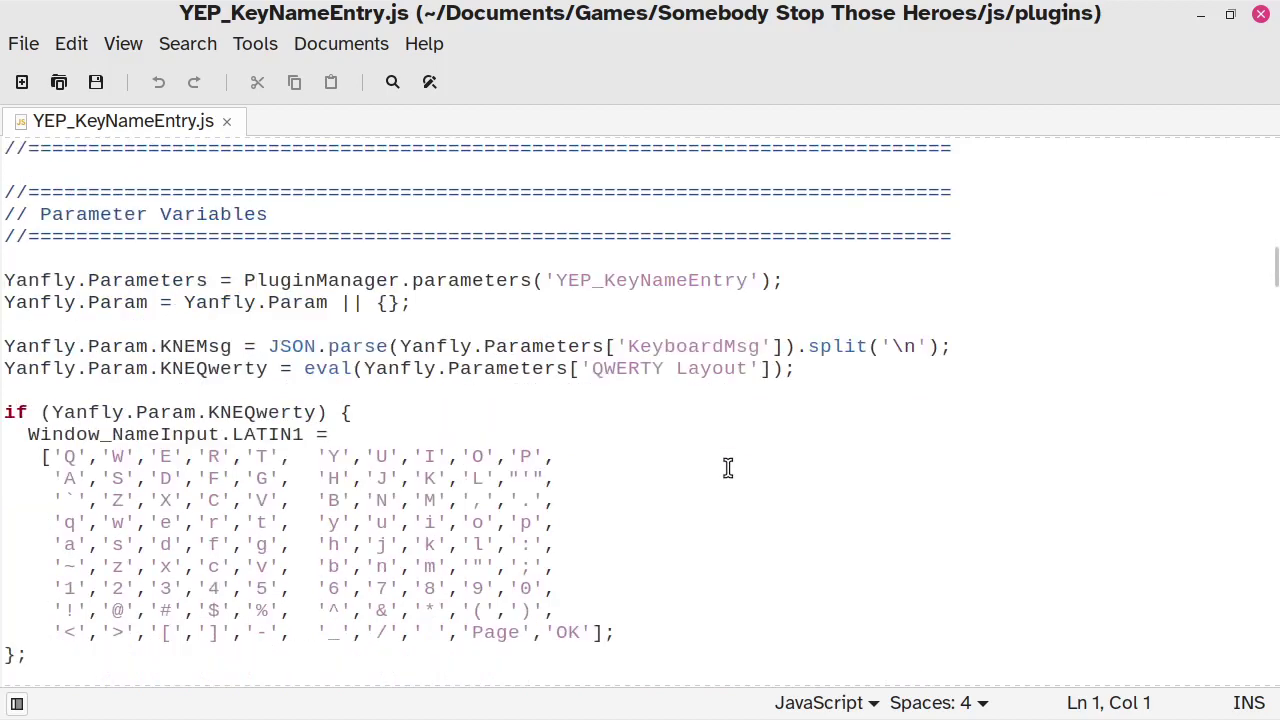
- Examine the Input section's functions for event handlers, key registration, special key codes, numpad keys and arrow keys
scroll(728, 468, "down", 5)
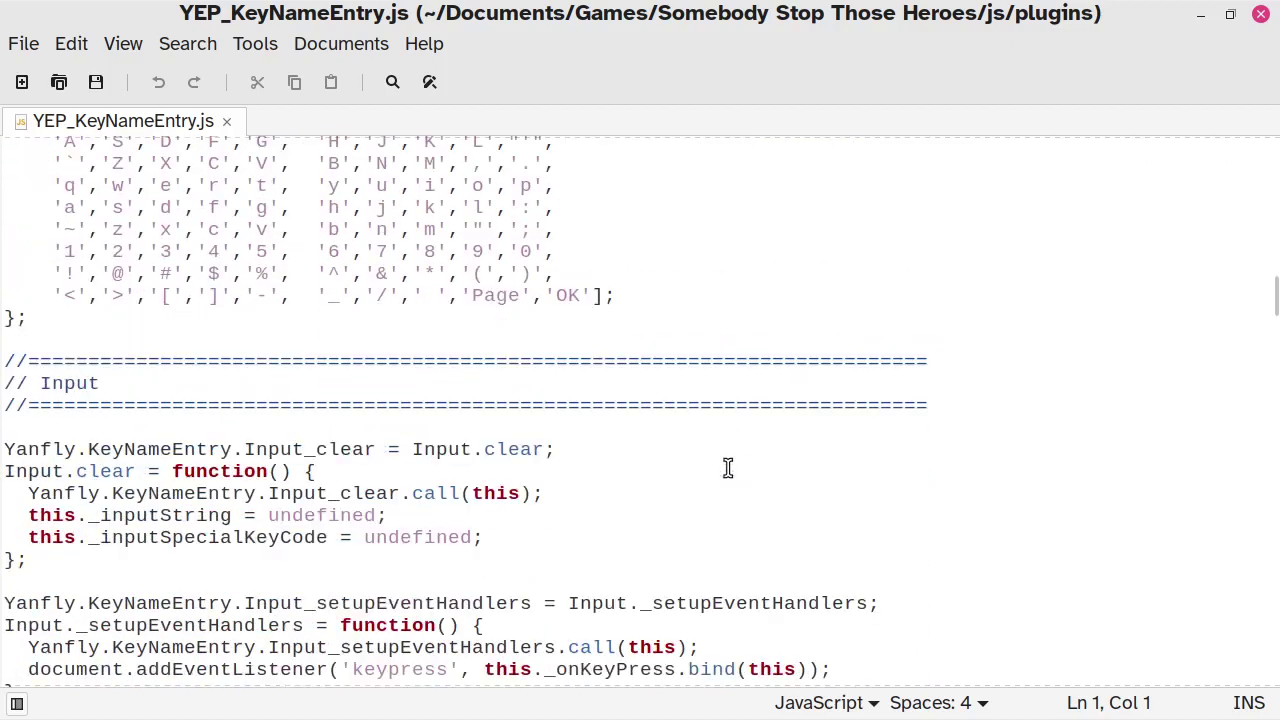
scroll(728, 468, "down", 1)
scroll(706, 397, "down", 1)
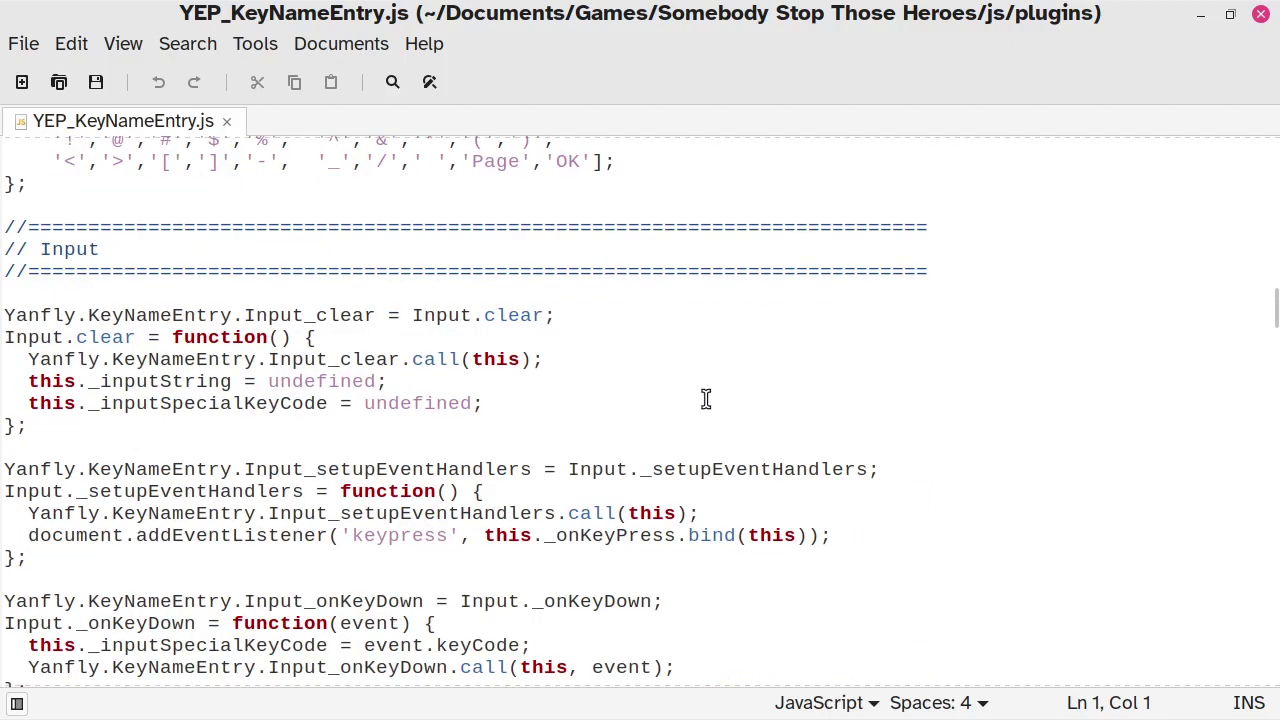
scroll(706, 399, "down", 1)
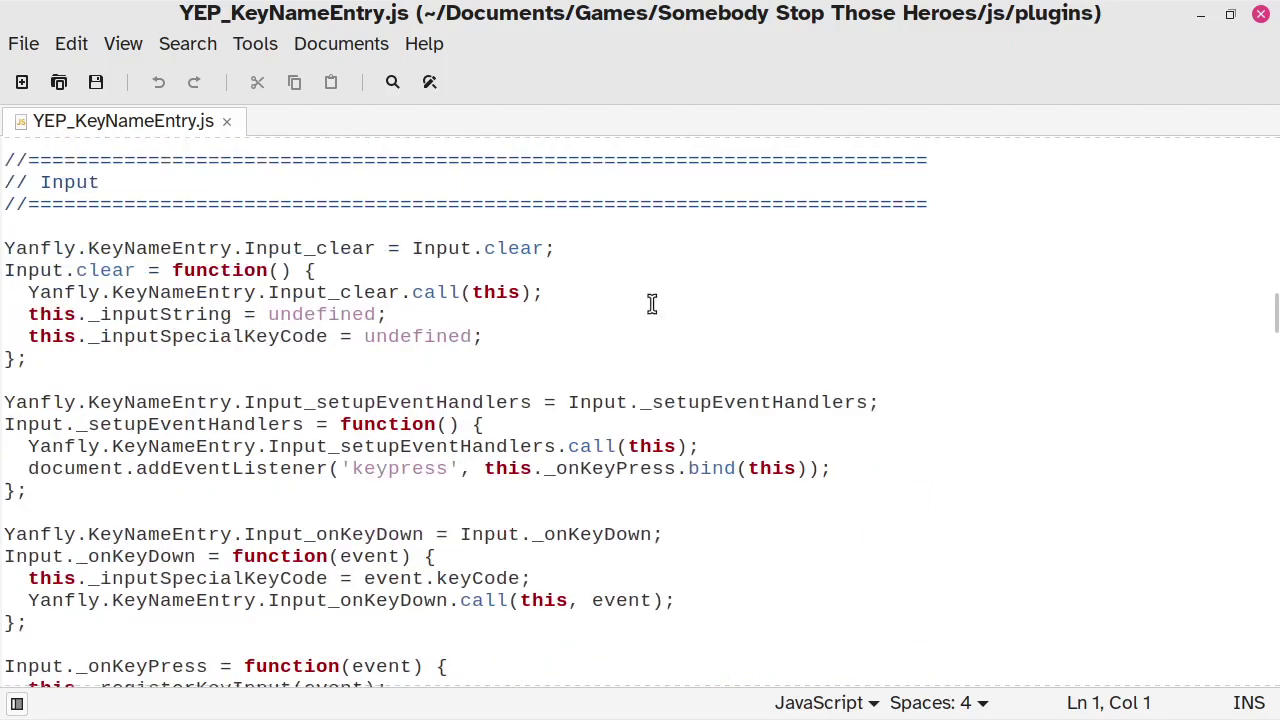
scroll(652, 304, "down", 2)
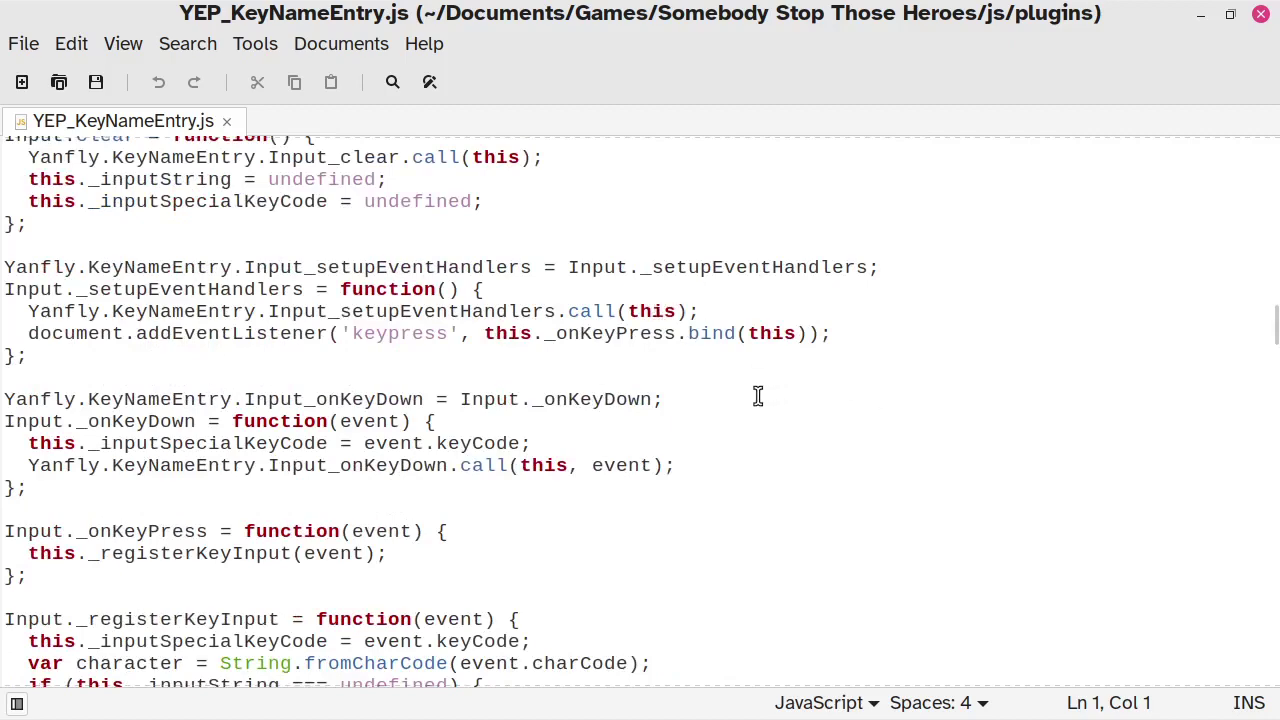
scroll(740, 395, "down", 2)
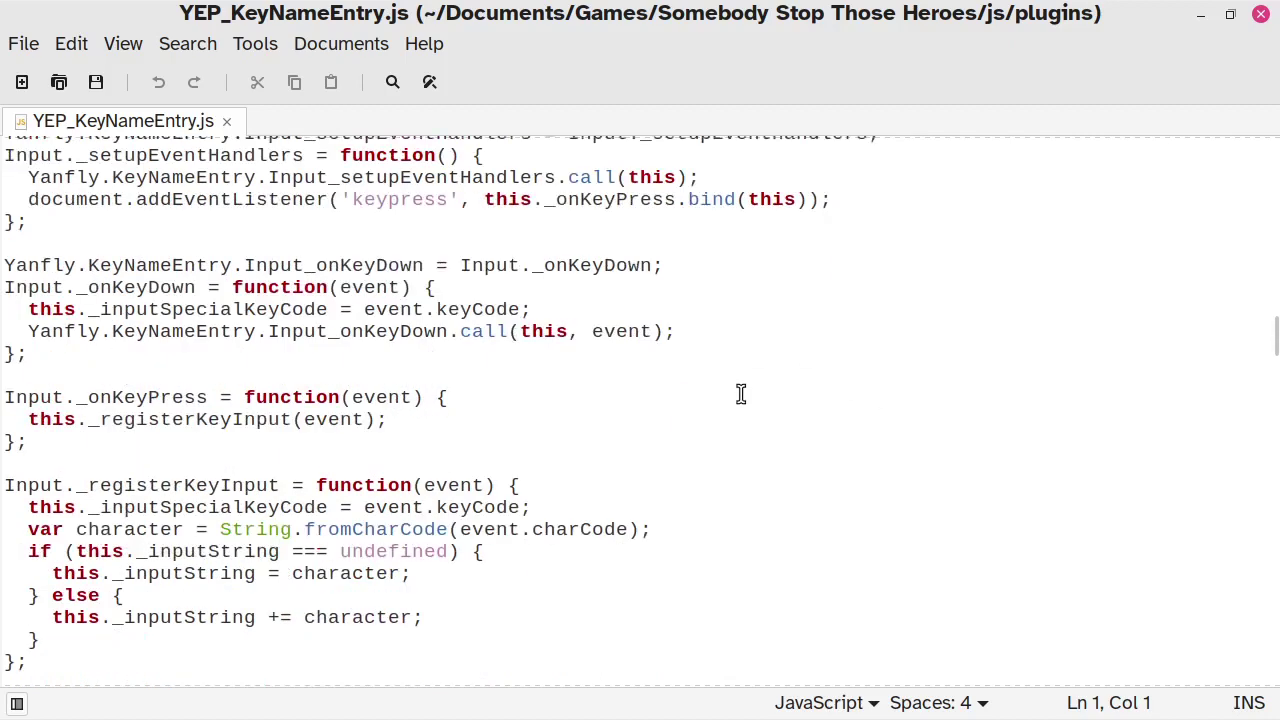
scroll(740, 395, "down", 3)
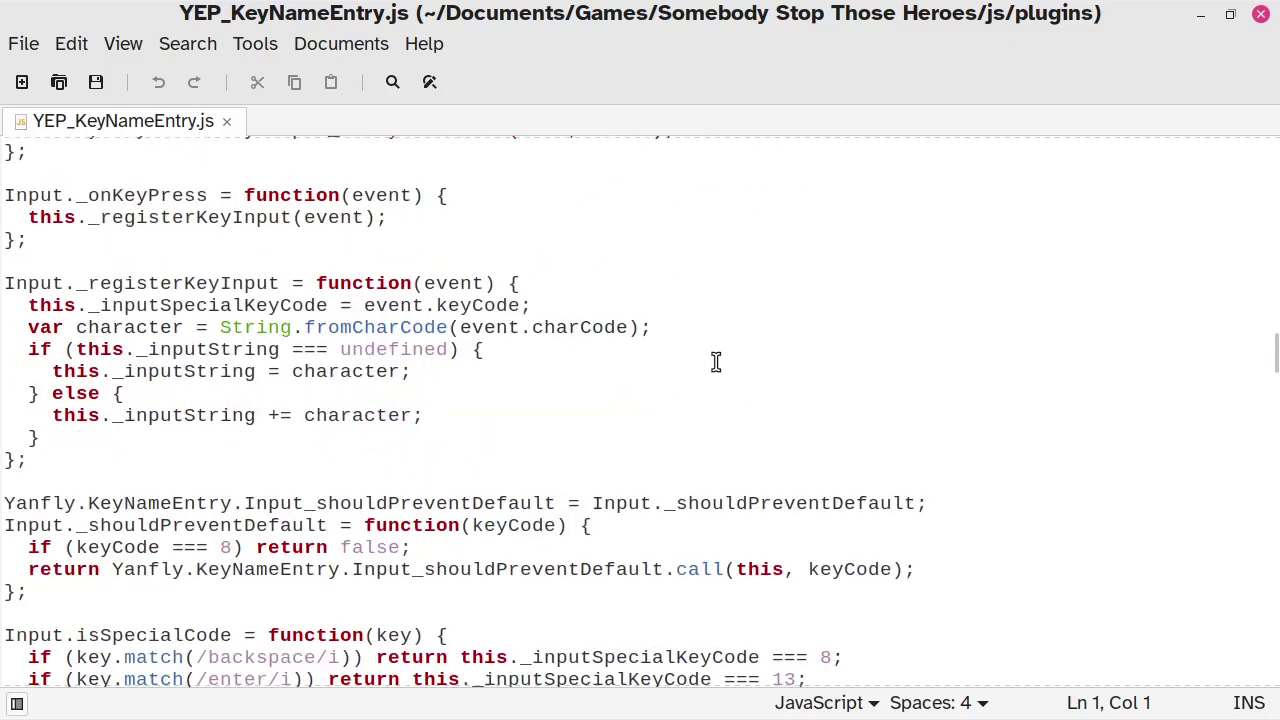
scroll(716, 362, "down", 1)
scroll(716, 362, "down", 3)
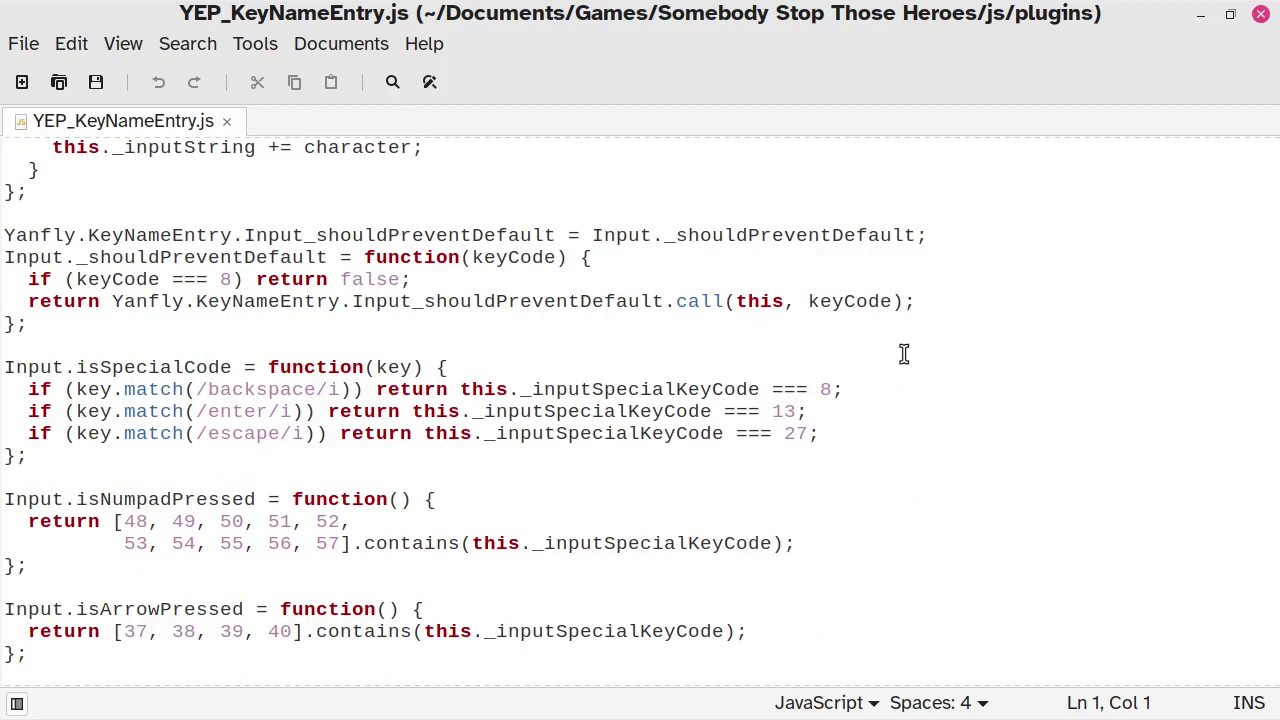
scroll(903, 353, "down", 1)
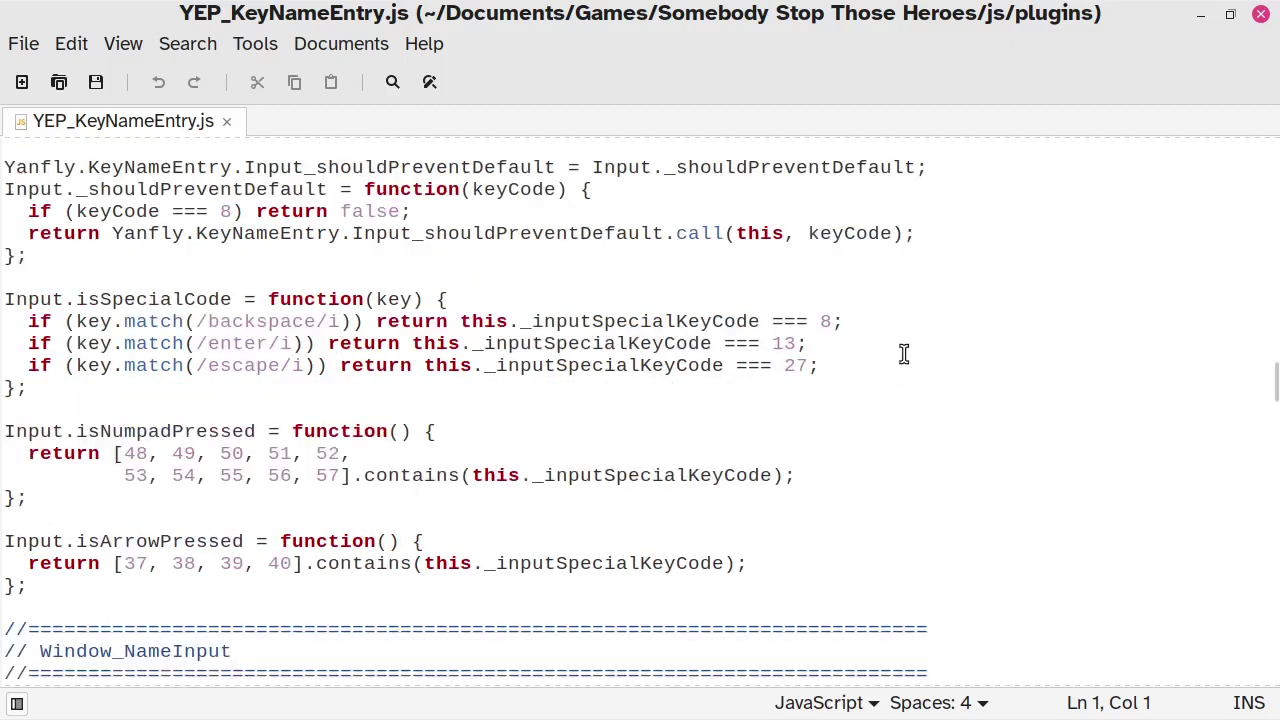
- Examine the Window_NameInput functions for initialization, input and touch processing, keyboard handling and mode switching
scroll(903, 353, "down", 3)
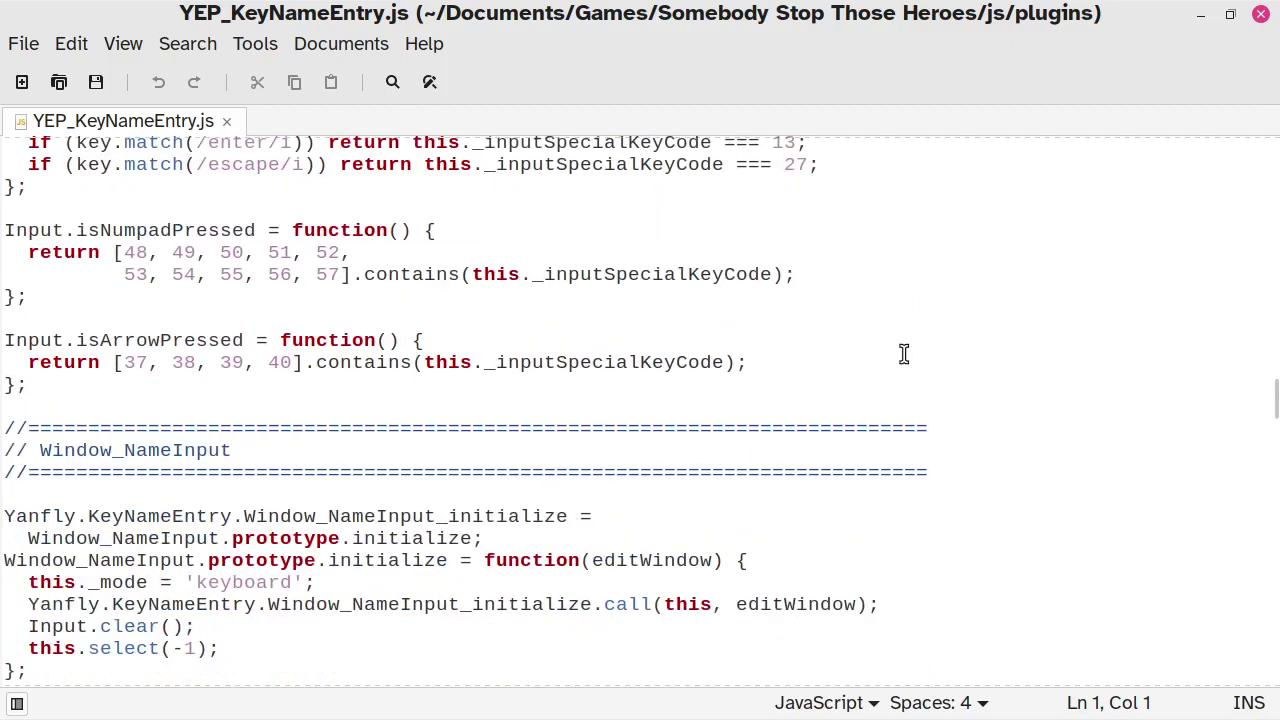
scroll(903, 353, "down", 2)
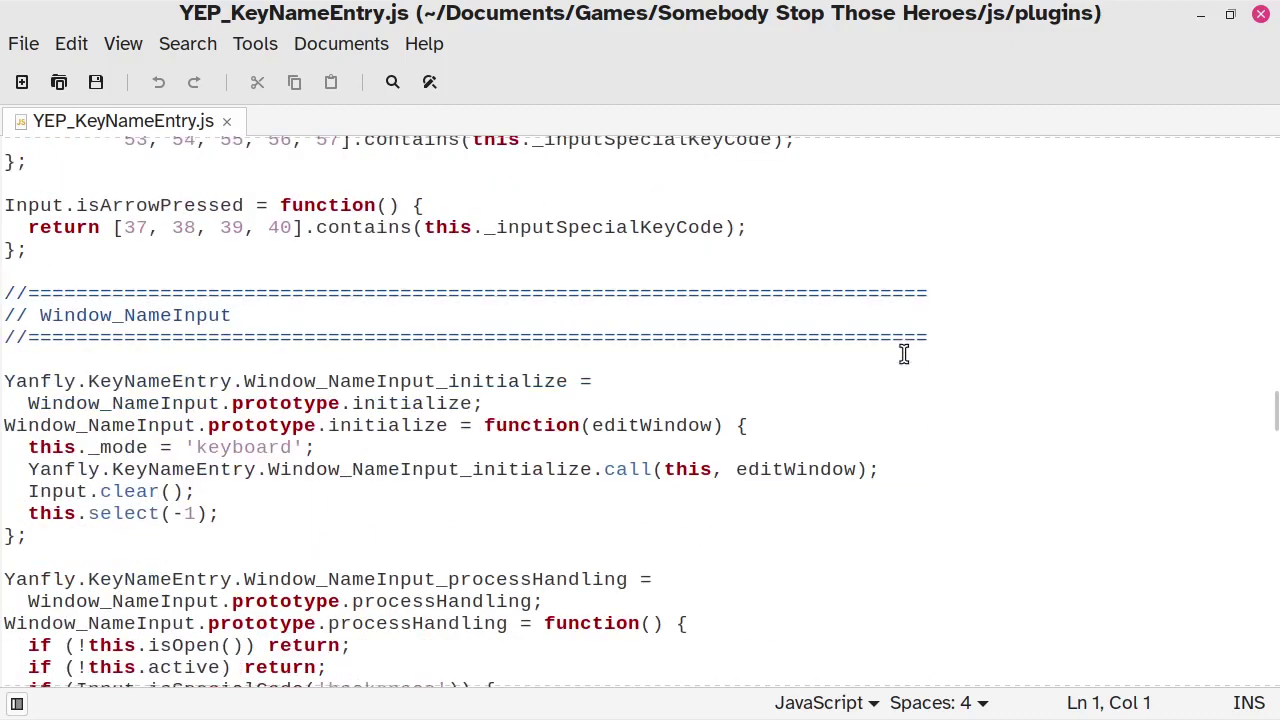
scroll(903, 353, "down", 1)
scroll(903, 353, "down", 1)
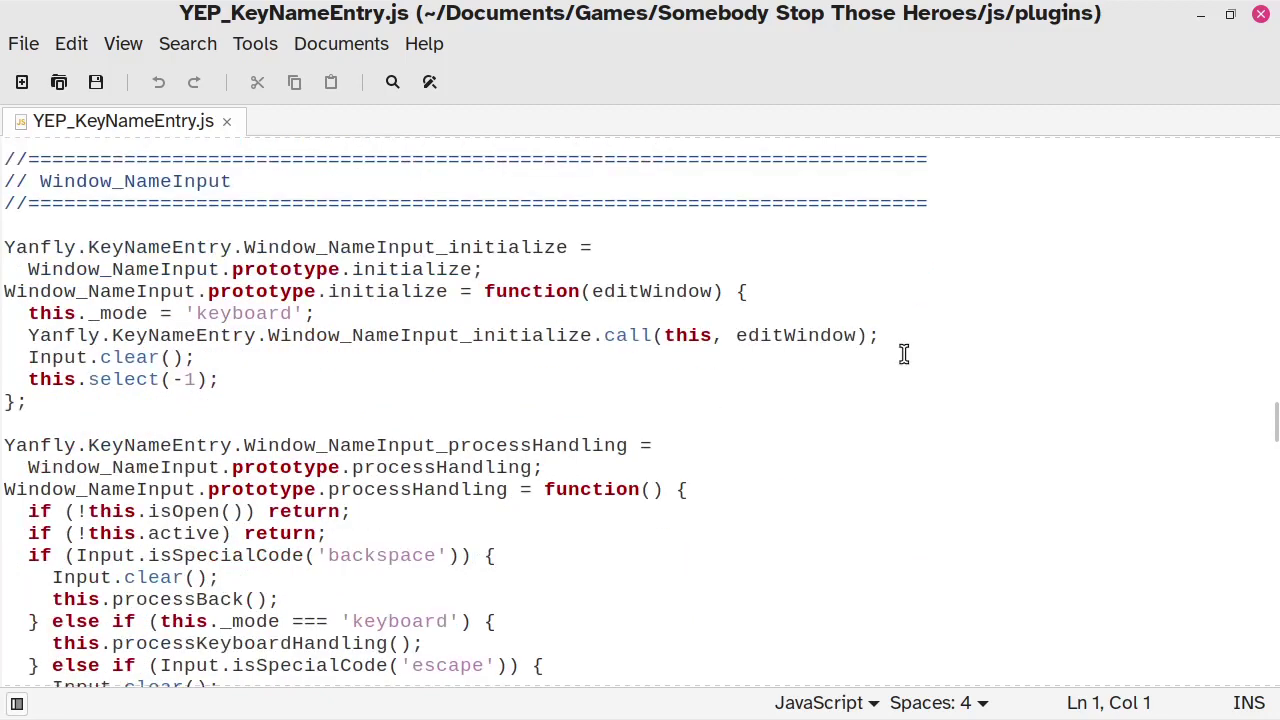
scroll(903, 353, "down", 2)
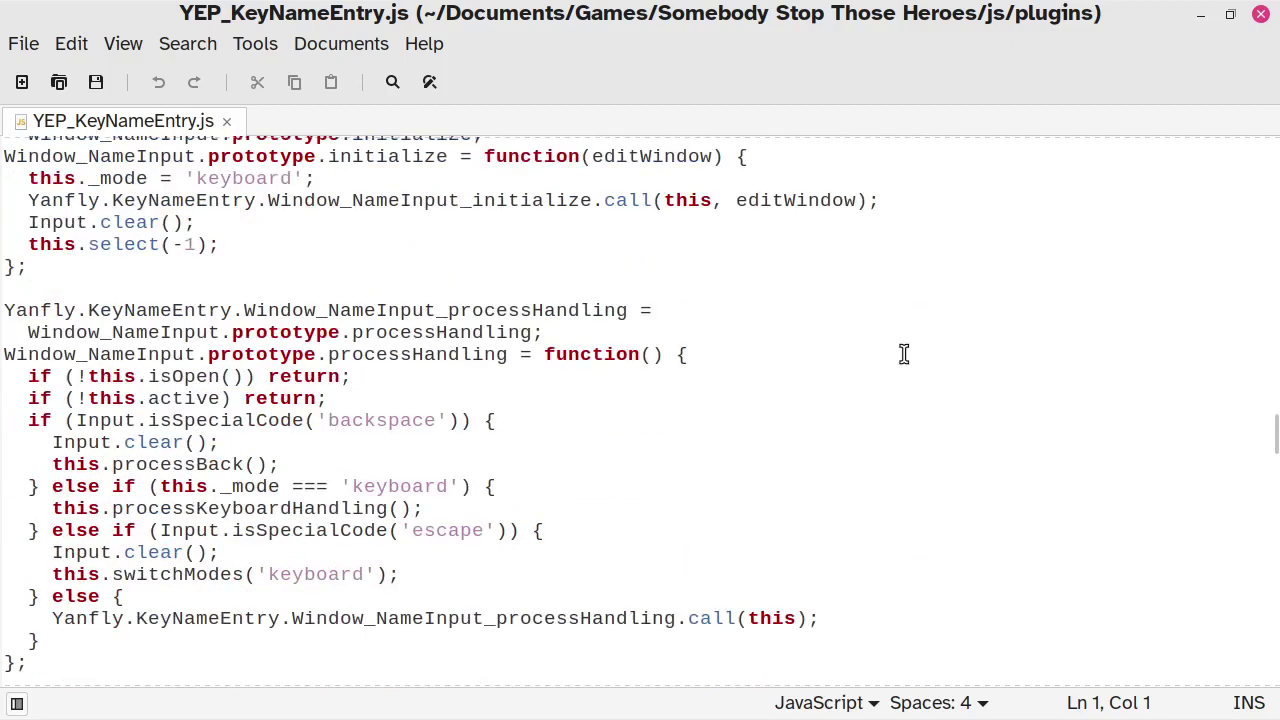
scroll(903, 353, "down", 3)
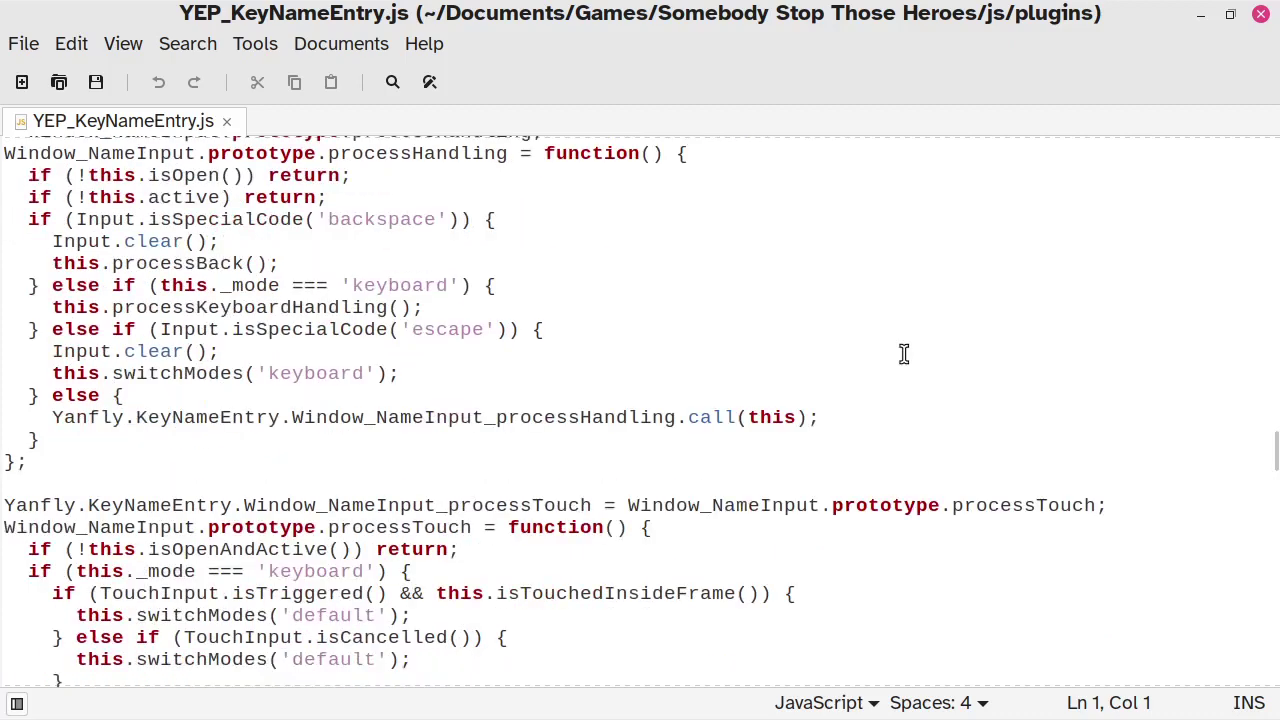
scroll(903, 353, "down", 4)
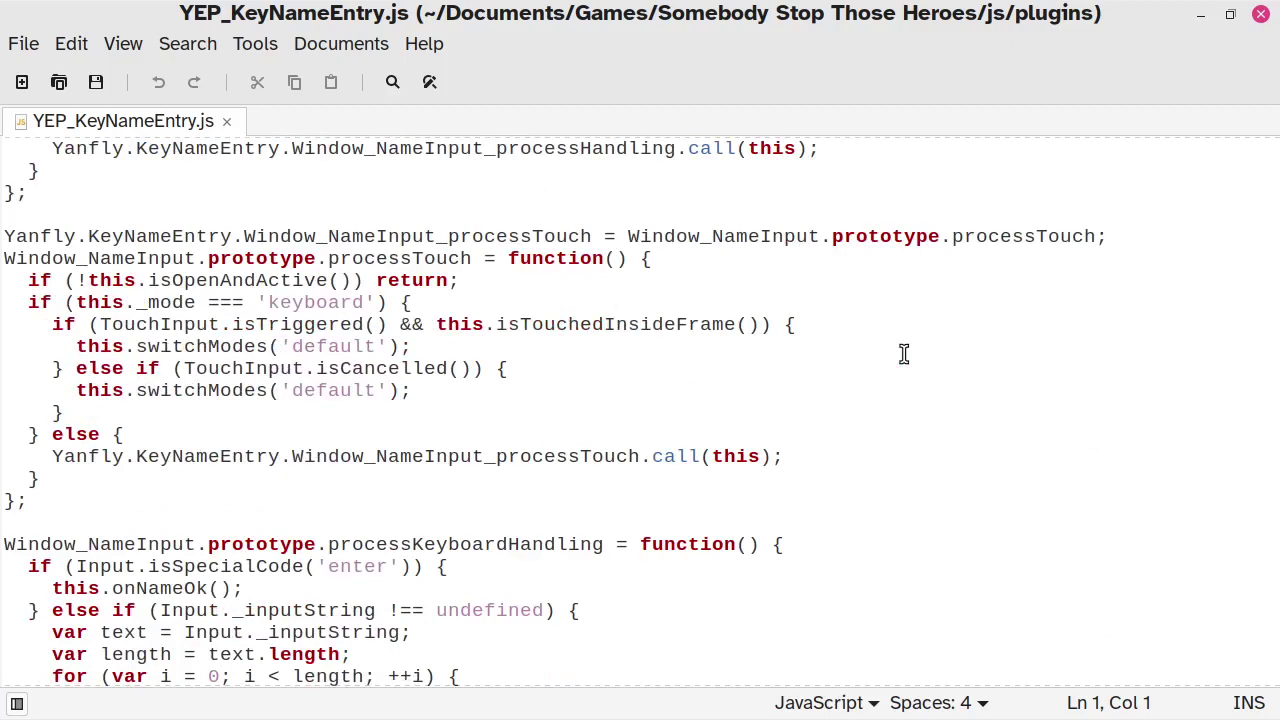
scroll(903, 353, "down", 2)
scroll(903, 353, "down", 2)
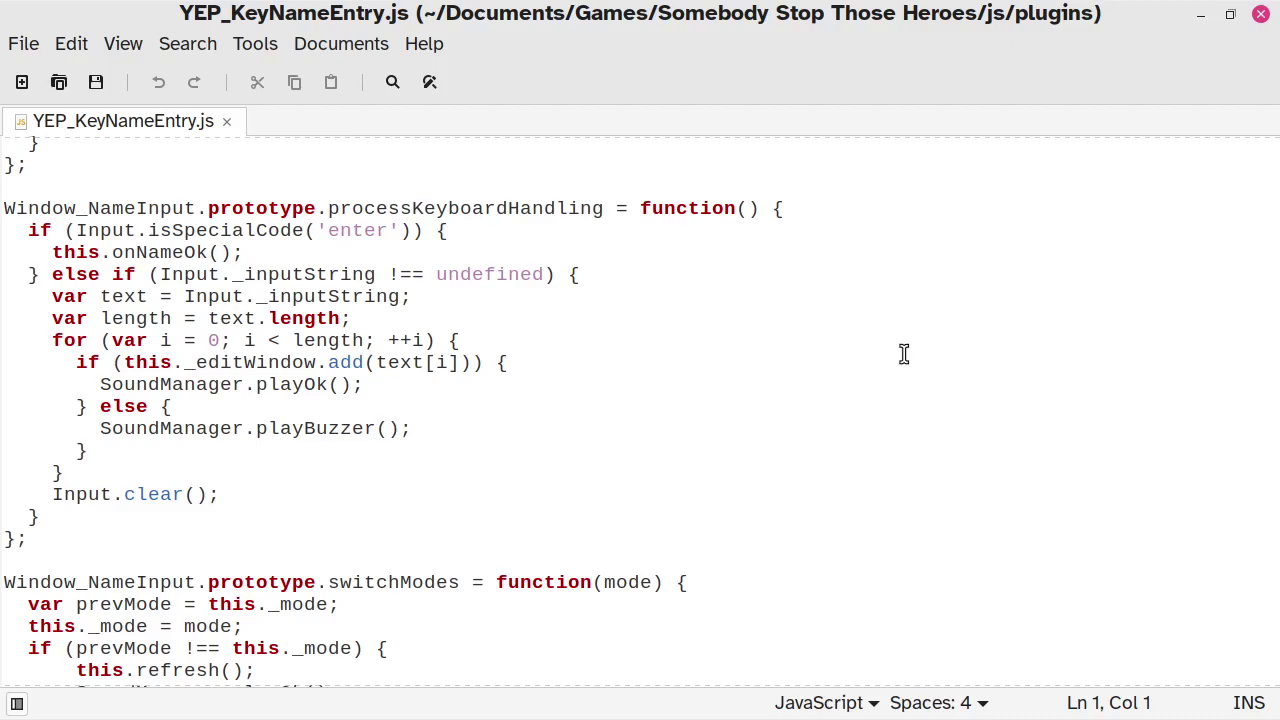
scroll(903, 353, "down", 4)
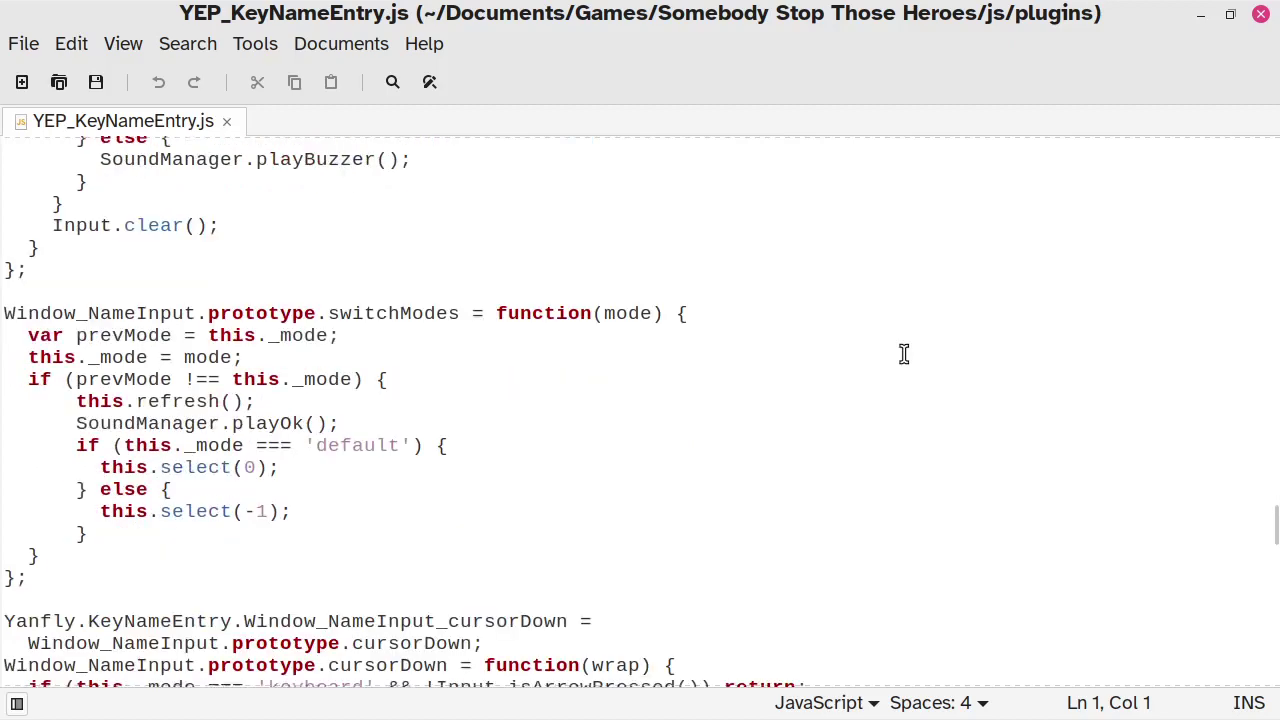
- Examine the Window_NameInput cursor and page movement functions and the refresh function, through to the end of the file
scroll(903, 353, "down", 4)
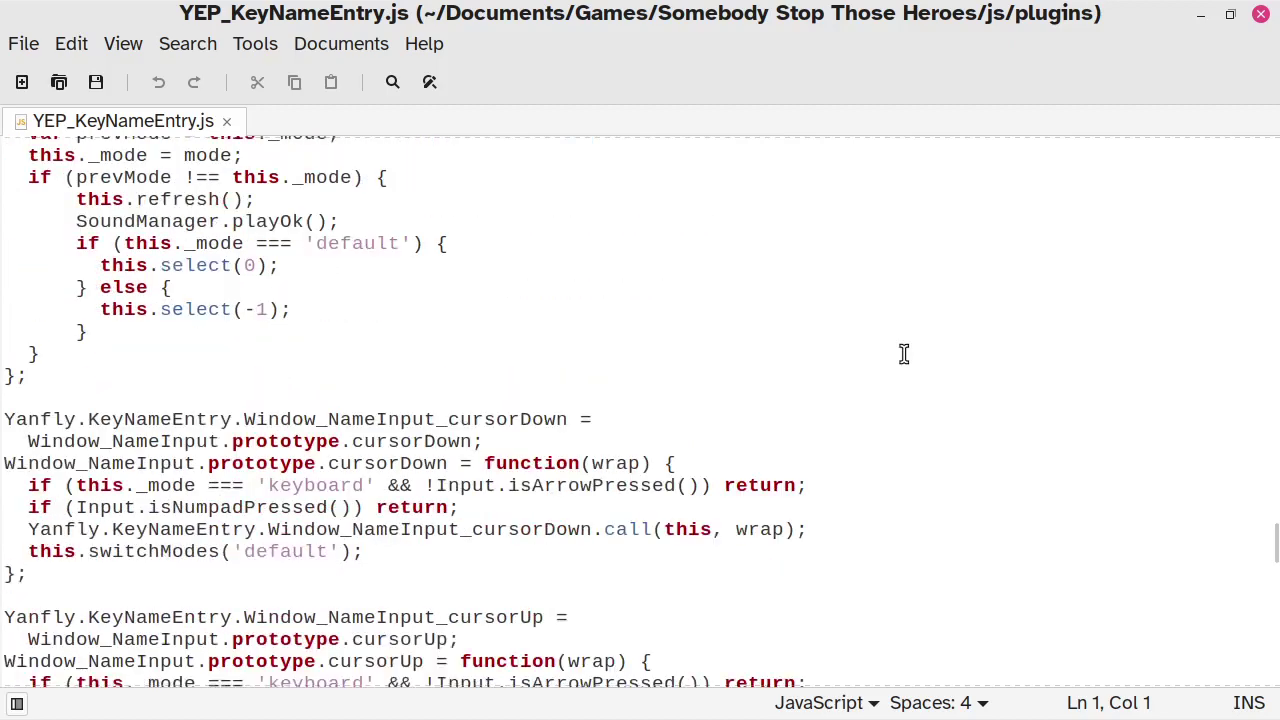
scroll(903, 353, "down", 1)
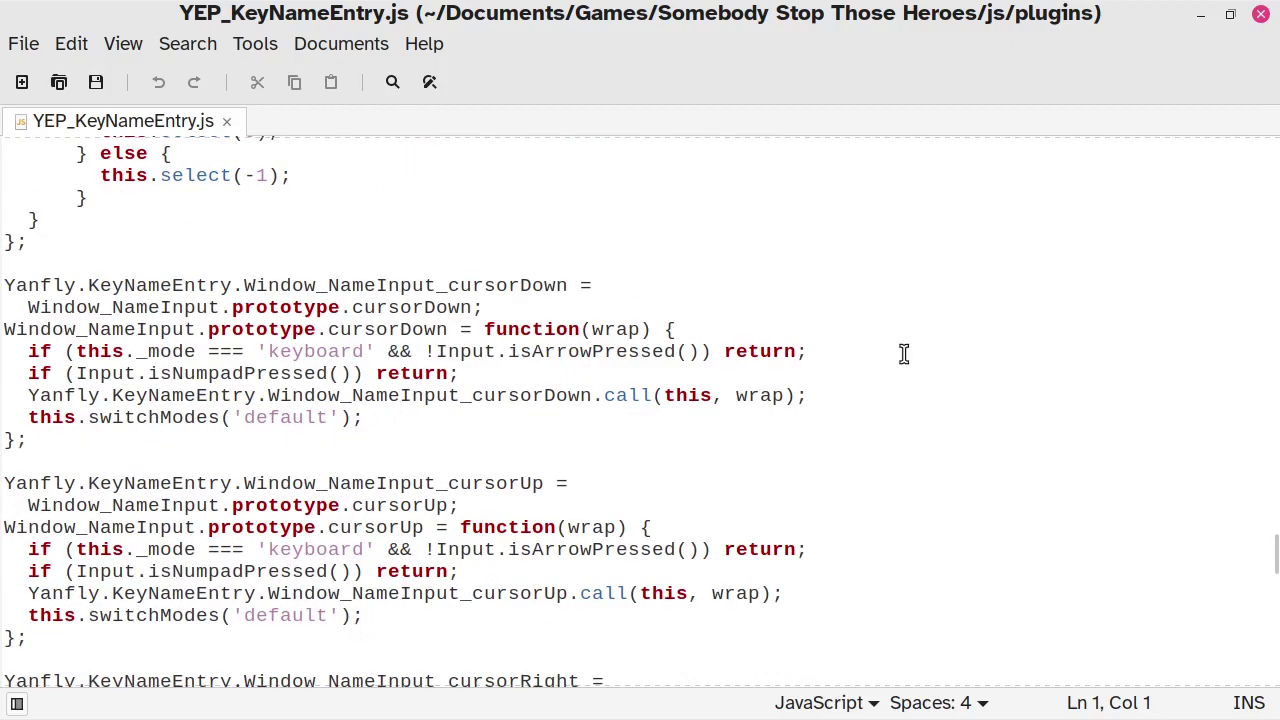
scroll(903, 353, "down", 4)
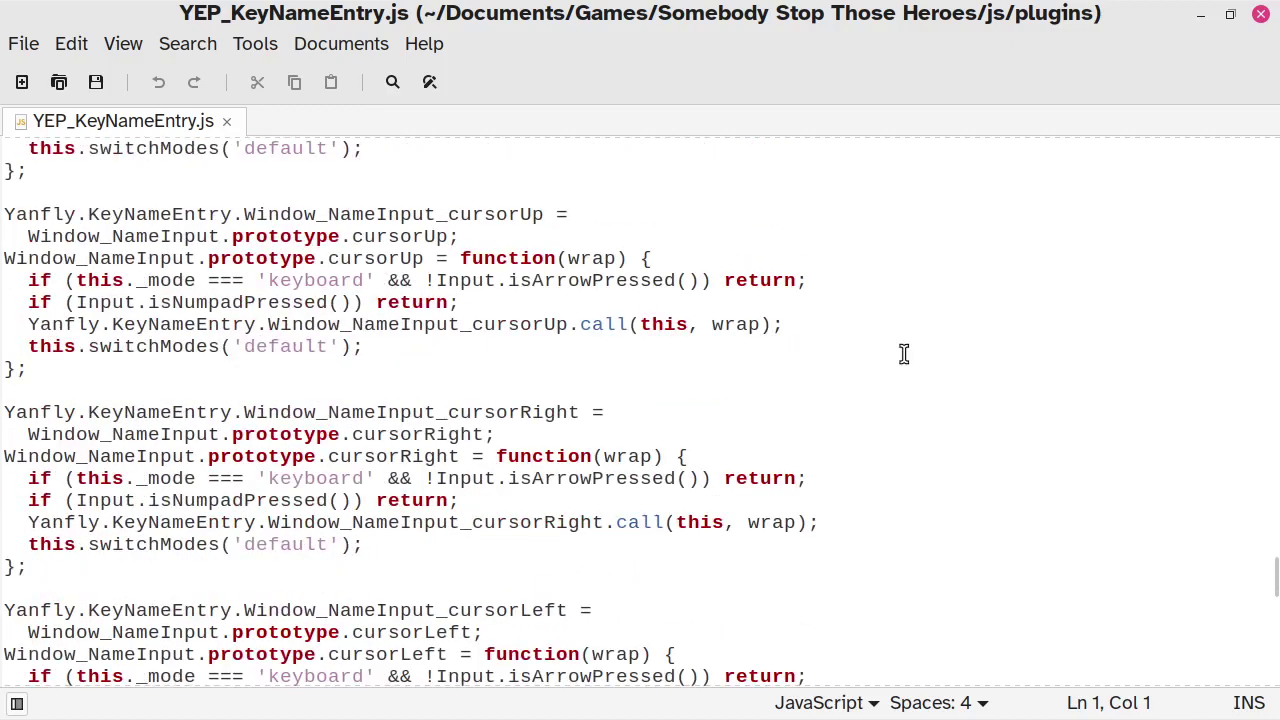
scroll(903, 353, "down", 2)
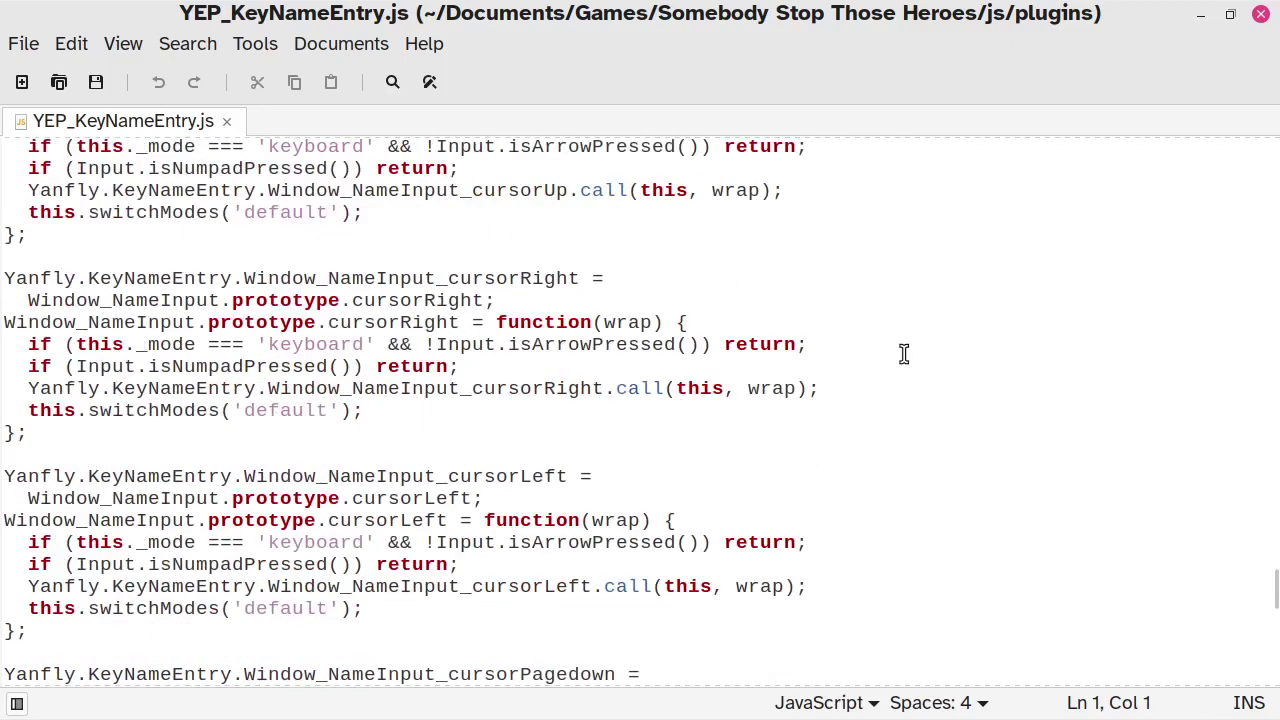
scroll(903, 353, "up", 2)
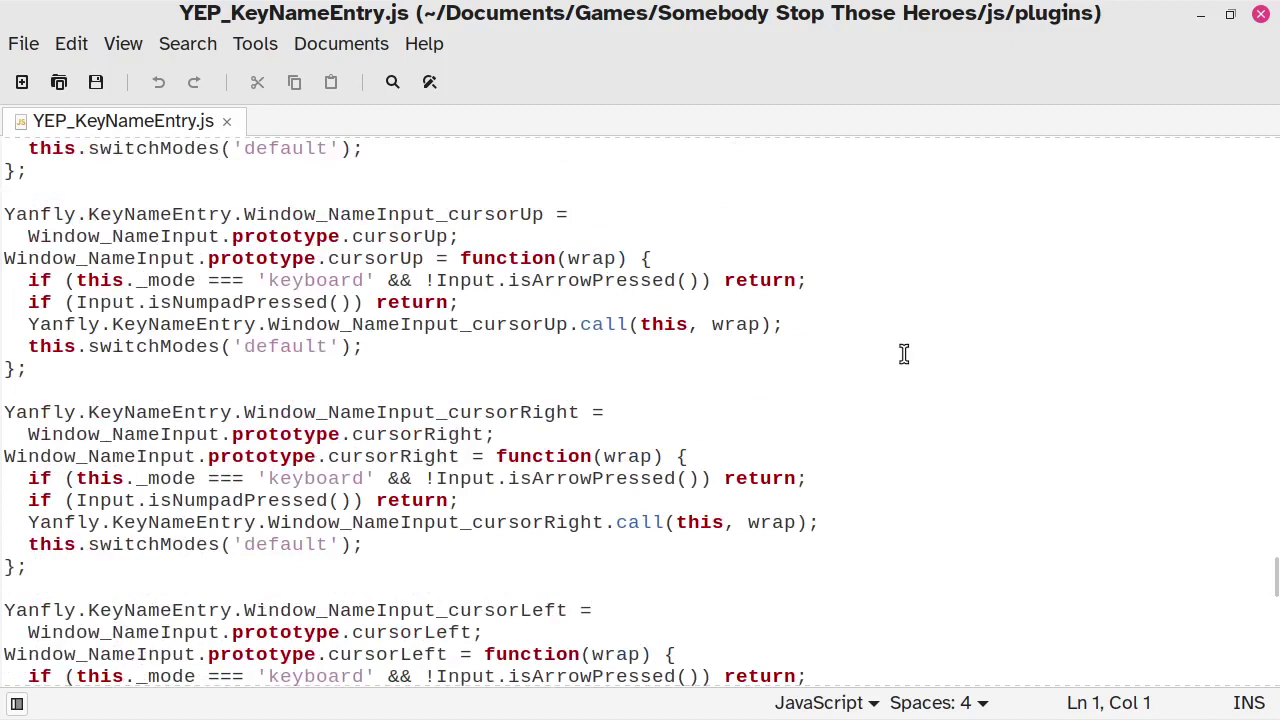
scroll(903, 353, "down", 3)
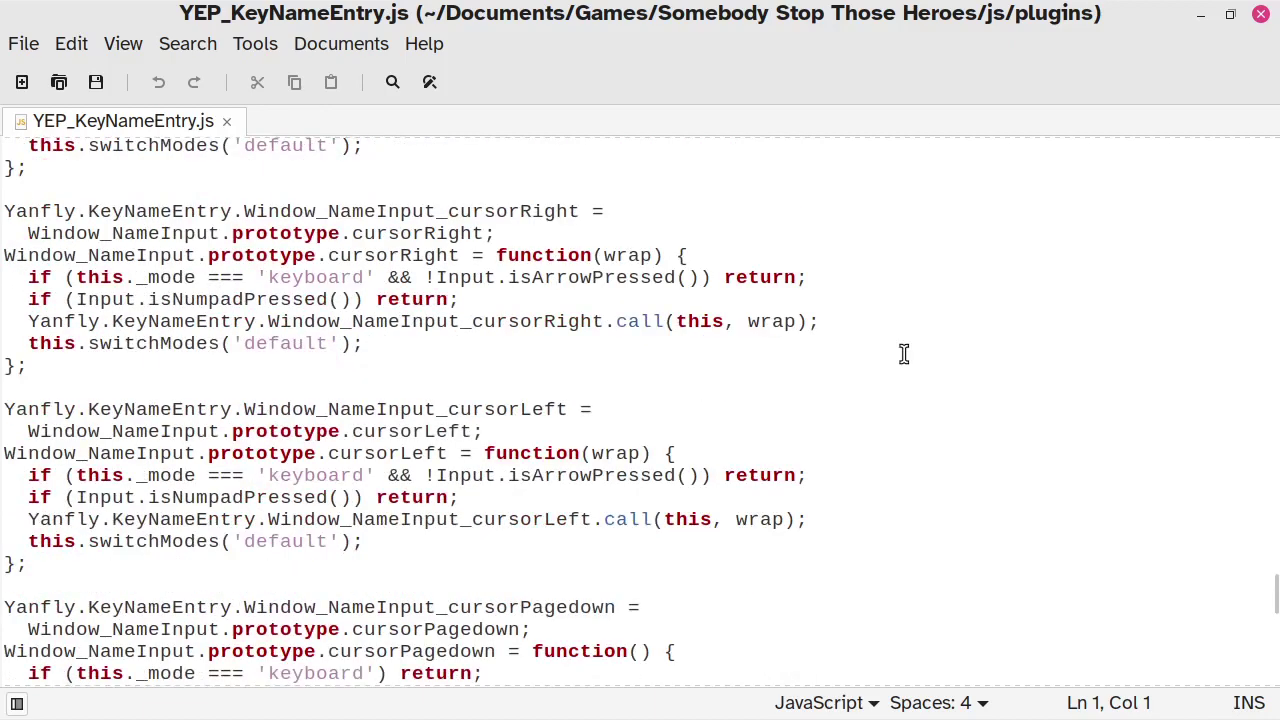
scroll(903, 353, "down", 4)
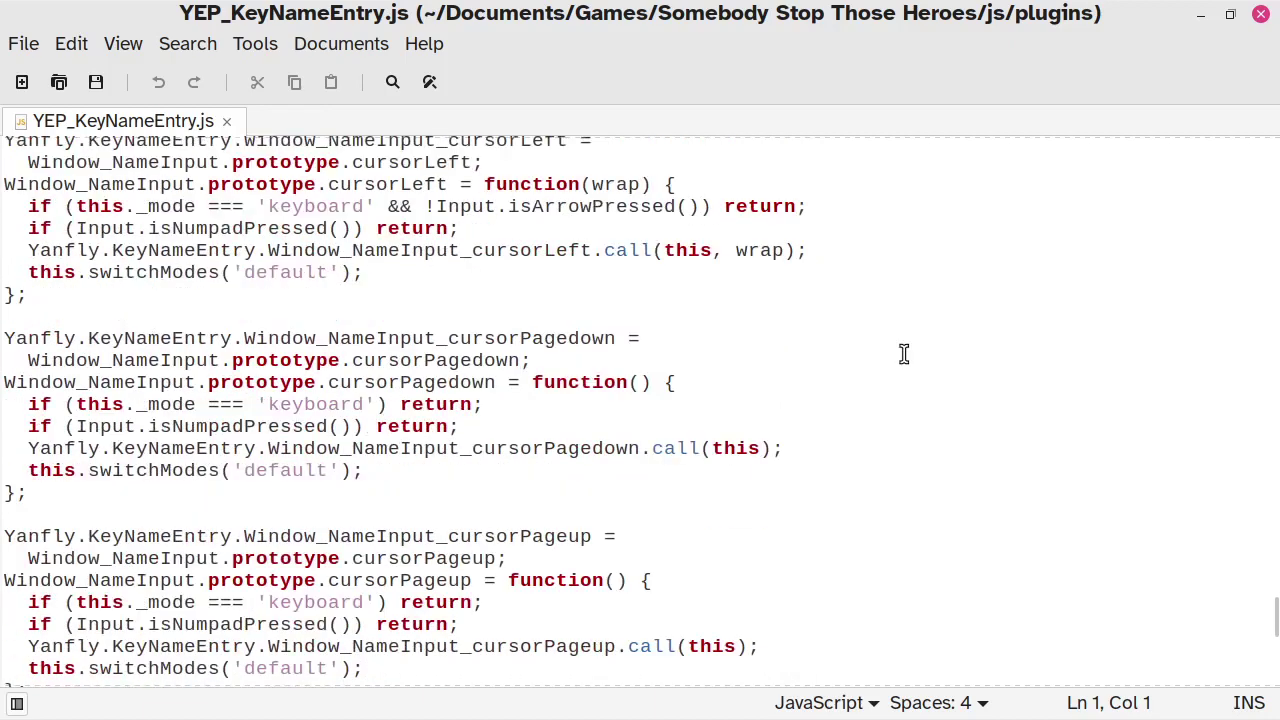
scroll(903, 353, "down", 4)
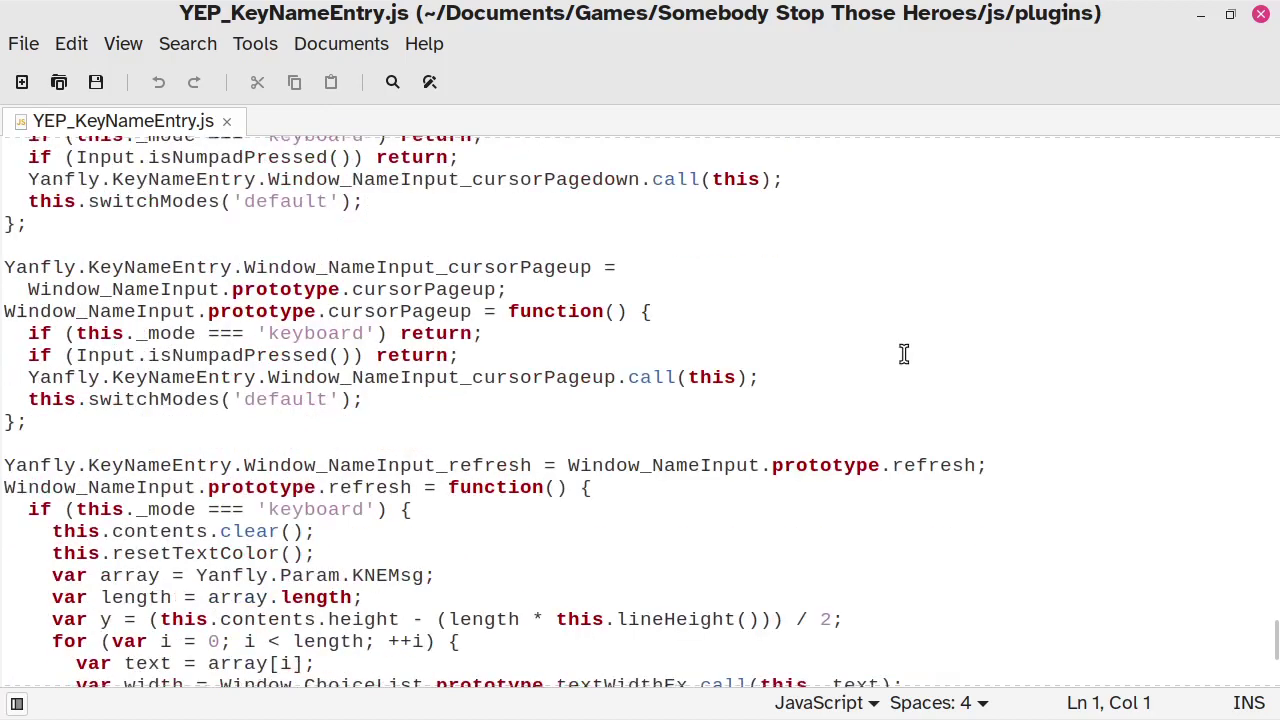
scroll(903, 353, "down", 3)
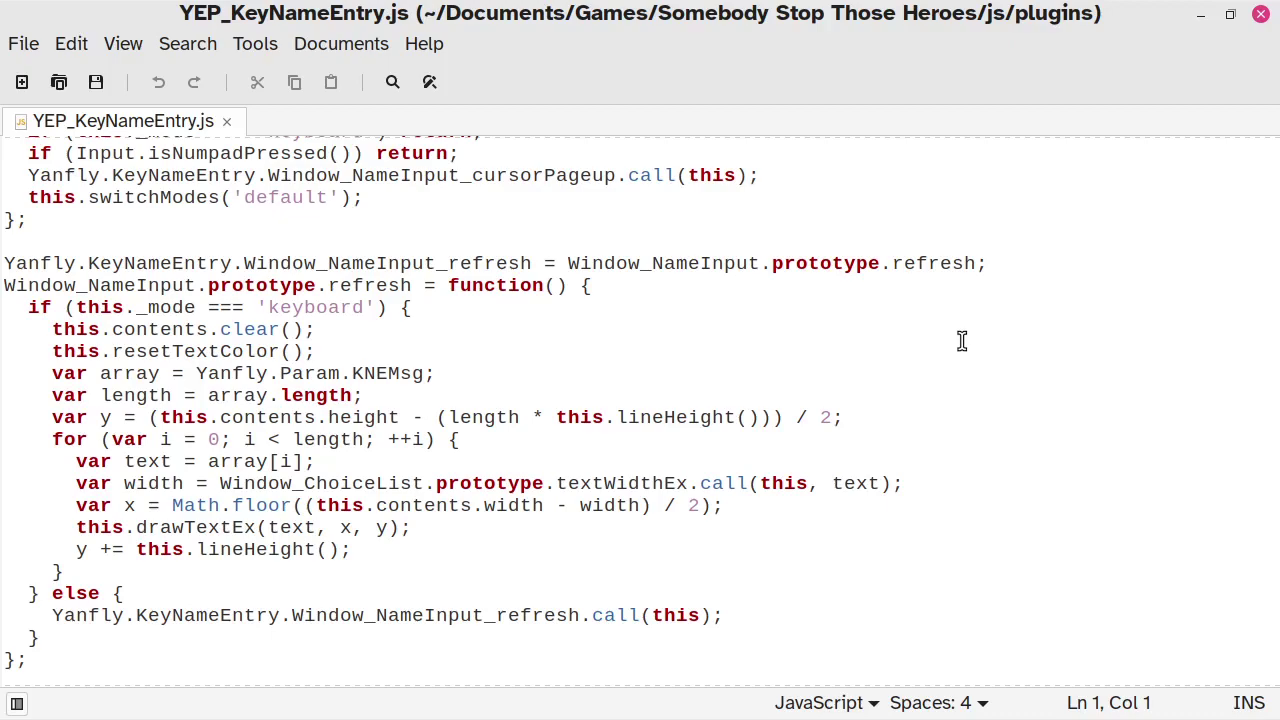
scroll(961, 341, "down", 2)
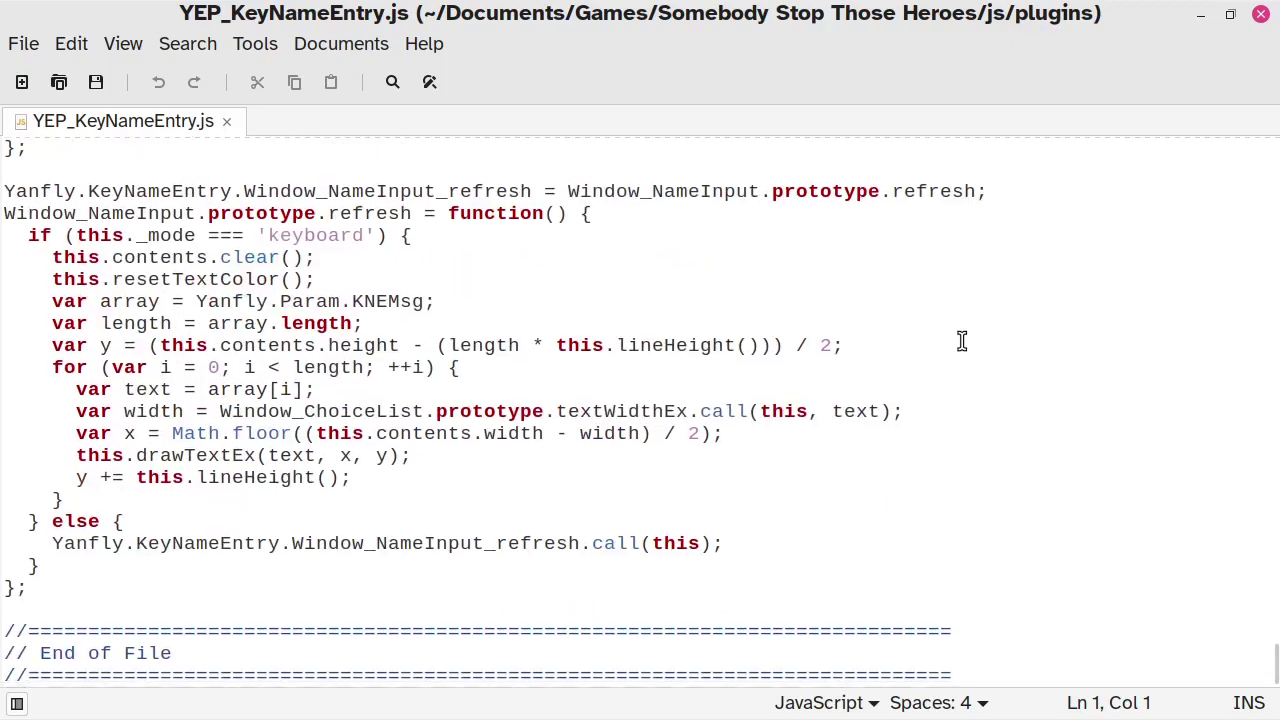
- Return to the KeyboardMsg parameter definition and its default message near the start of the file
scroll(961, 341, "up", 20)
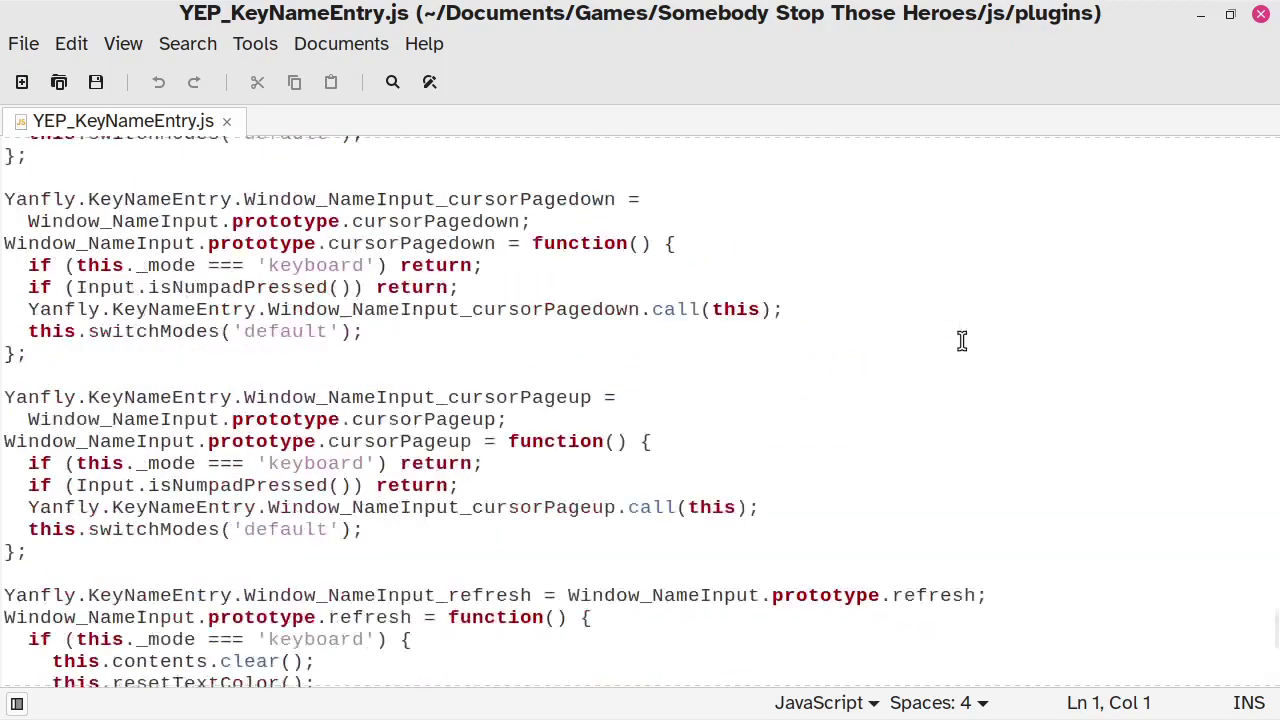
scroll(961, 341, "up", 20)
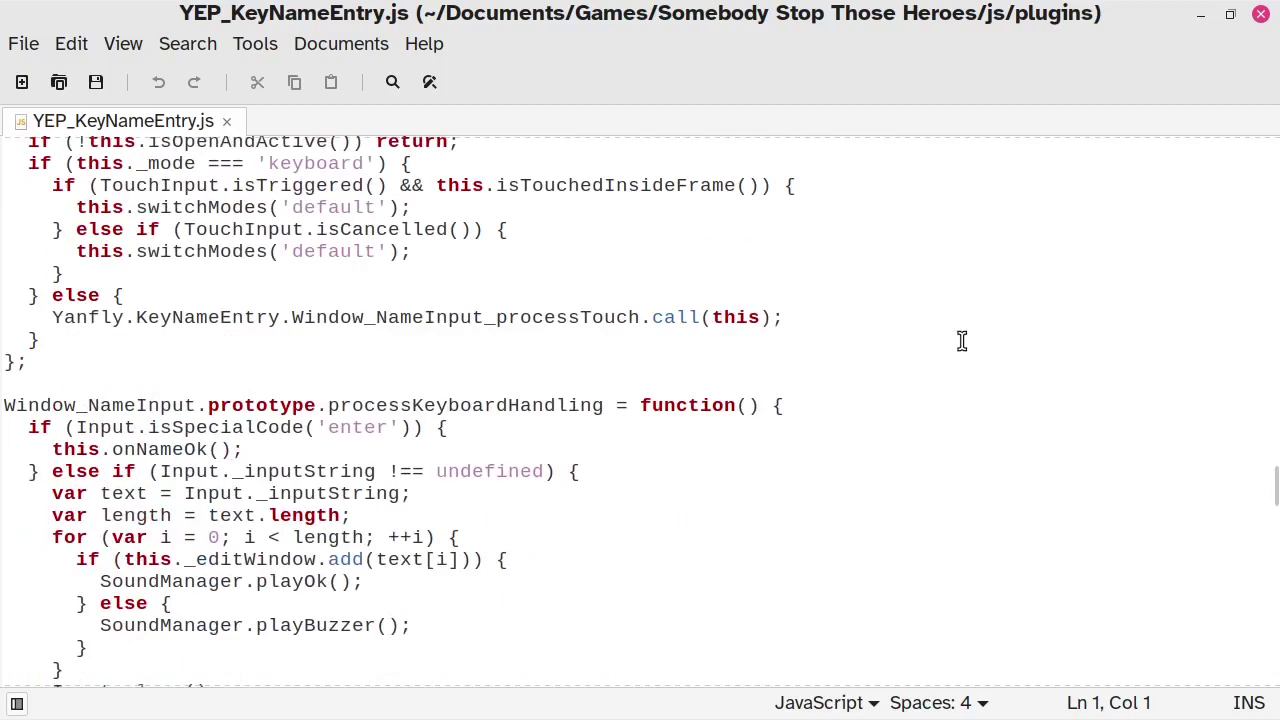
scroll(961, 341, "up", 20)
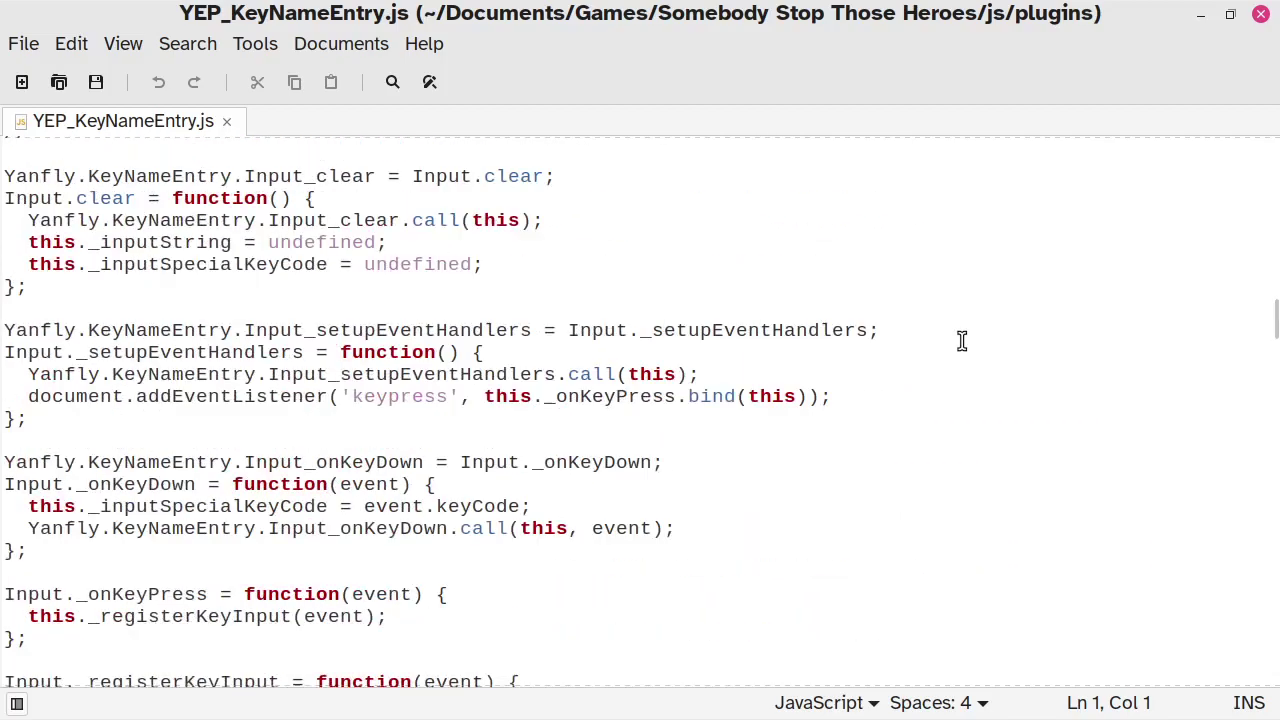
scroll(961, 341, "up", 7)
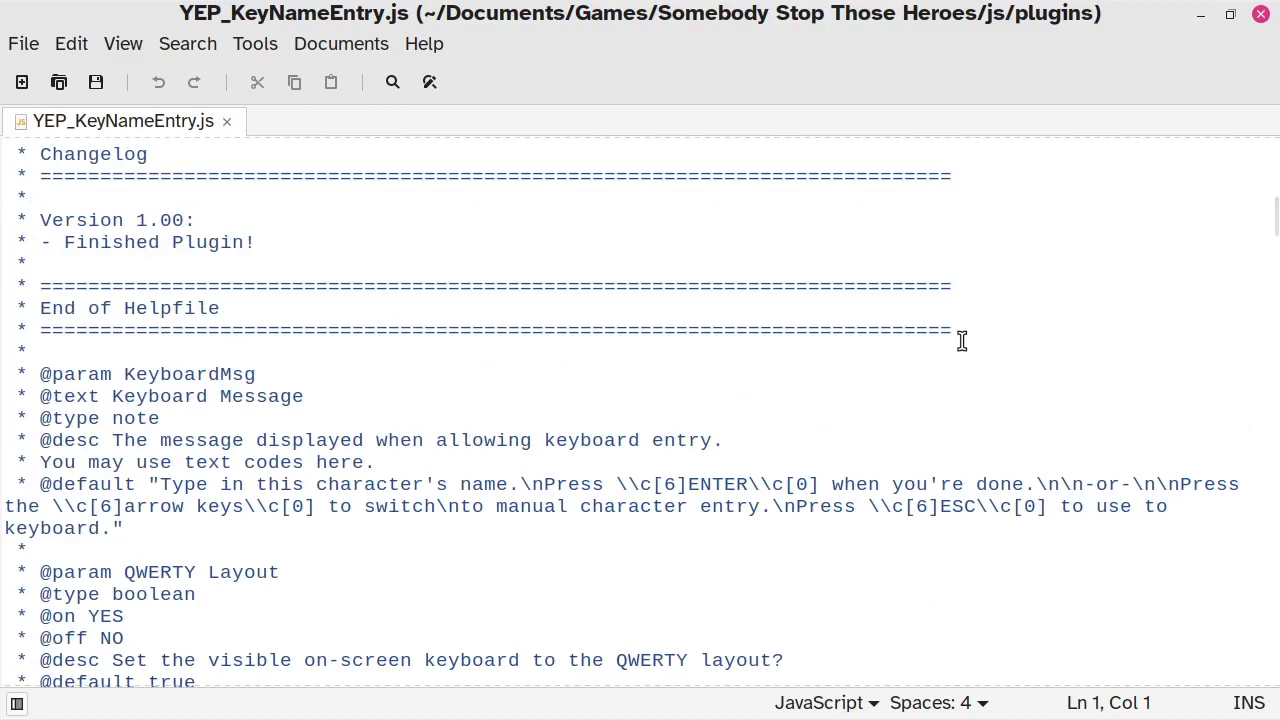
- Close the YEP_KeyNameEntry.js file, switch to RPG Maker MV and open the YEP_KeyNameEntry plugin's Keyboard Message parameter for editing
scroll(961, 341, "up", 11)
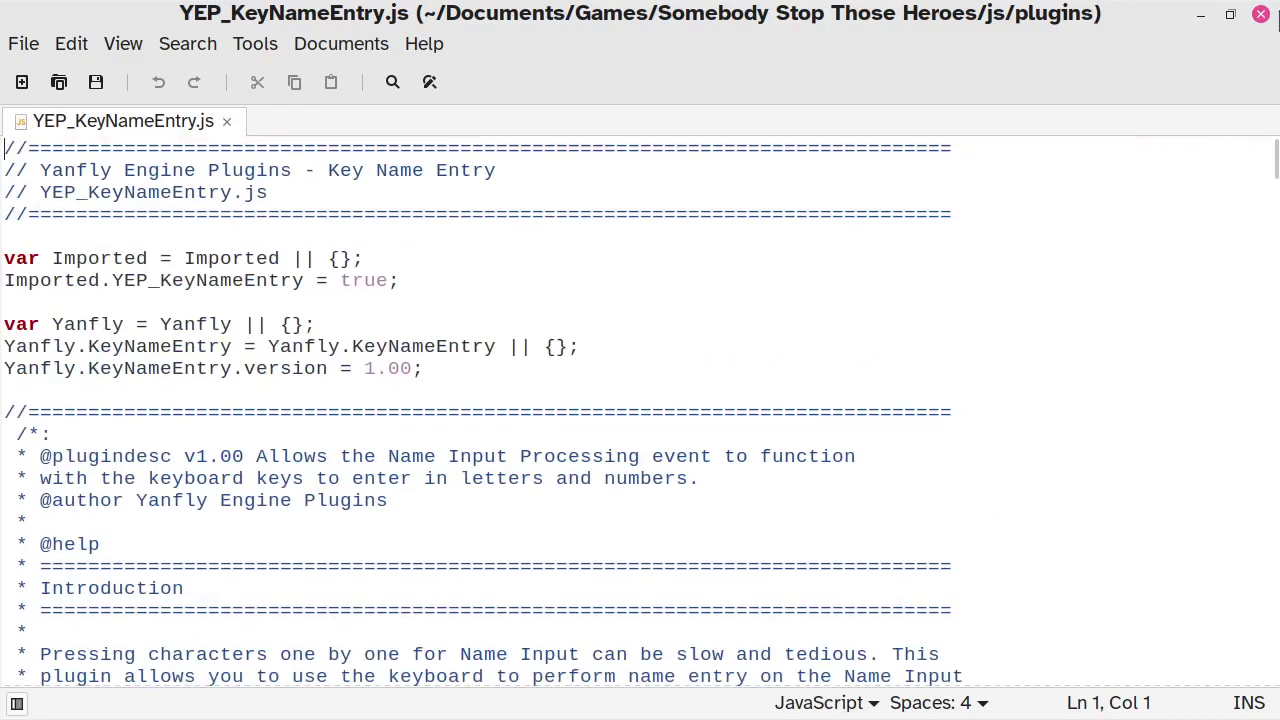
left_click(1261, 14)
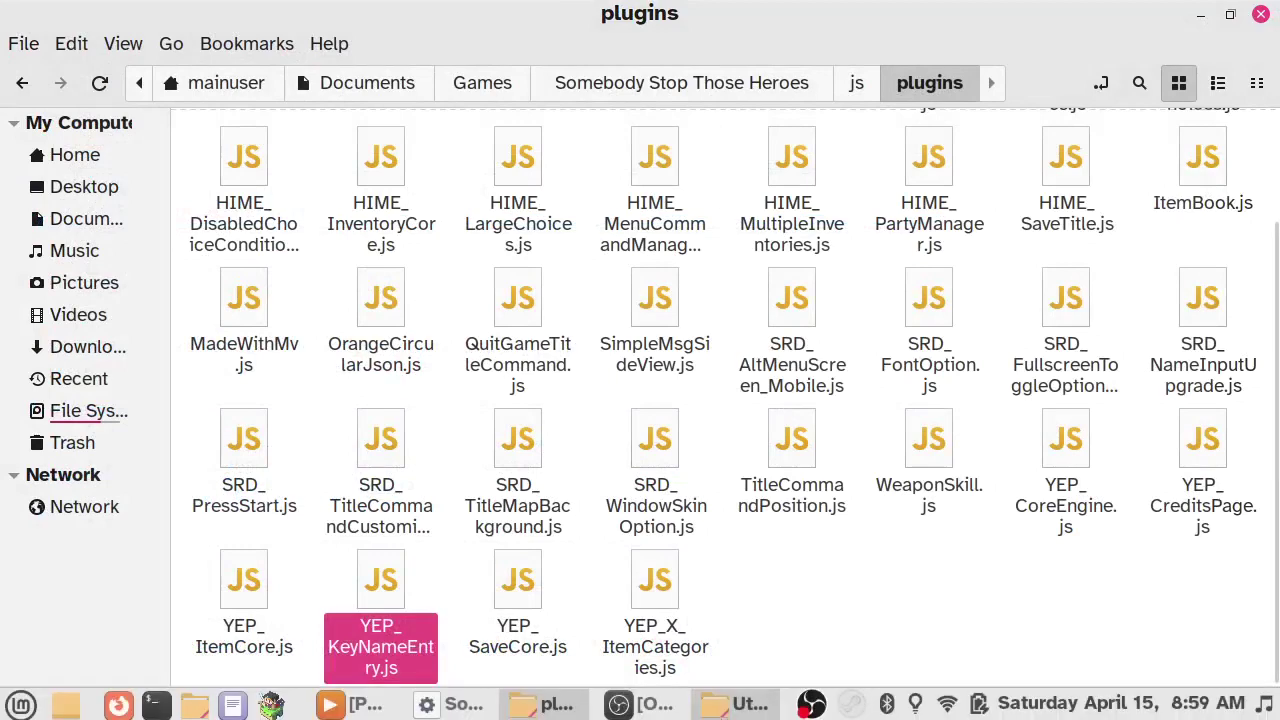
left_click(455, 705)
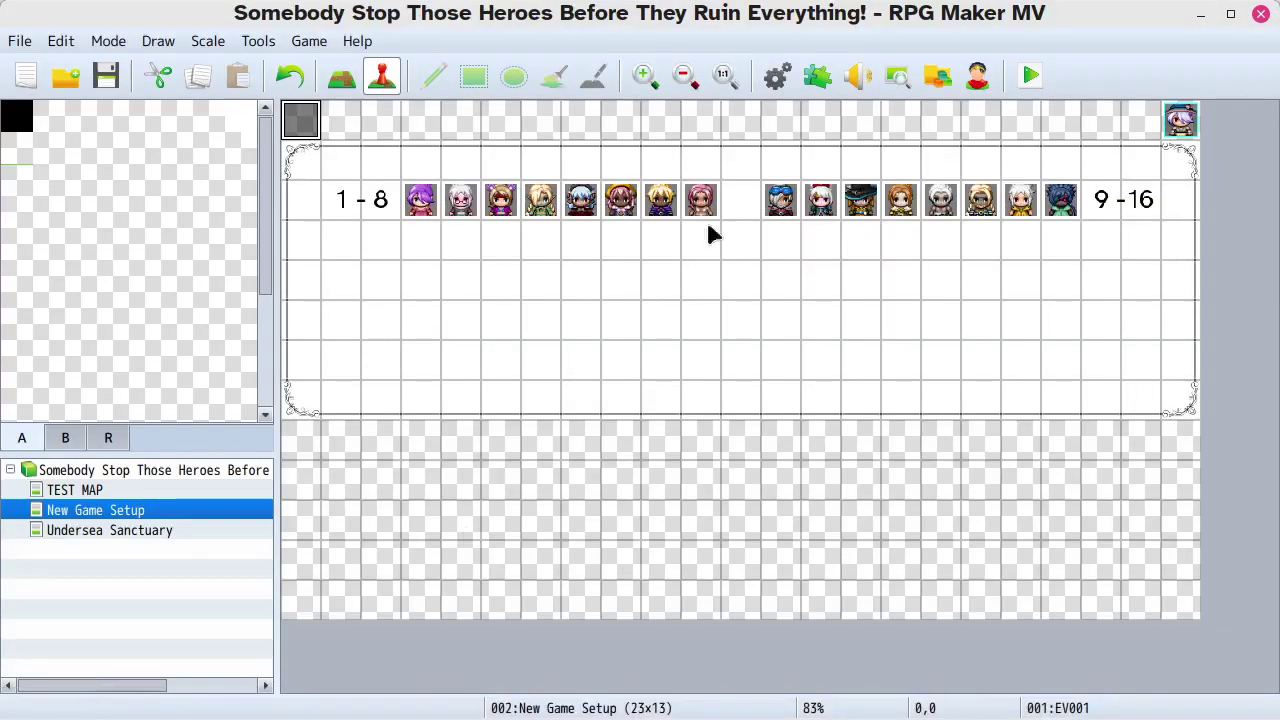
left_click(817, 77)
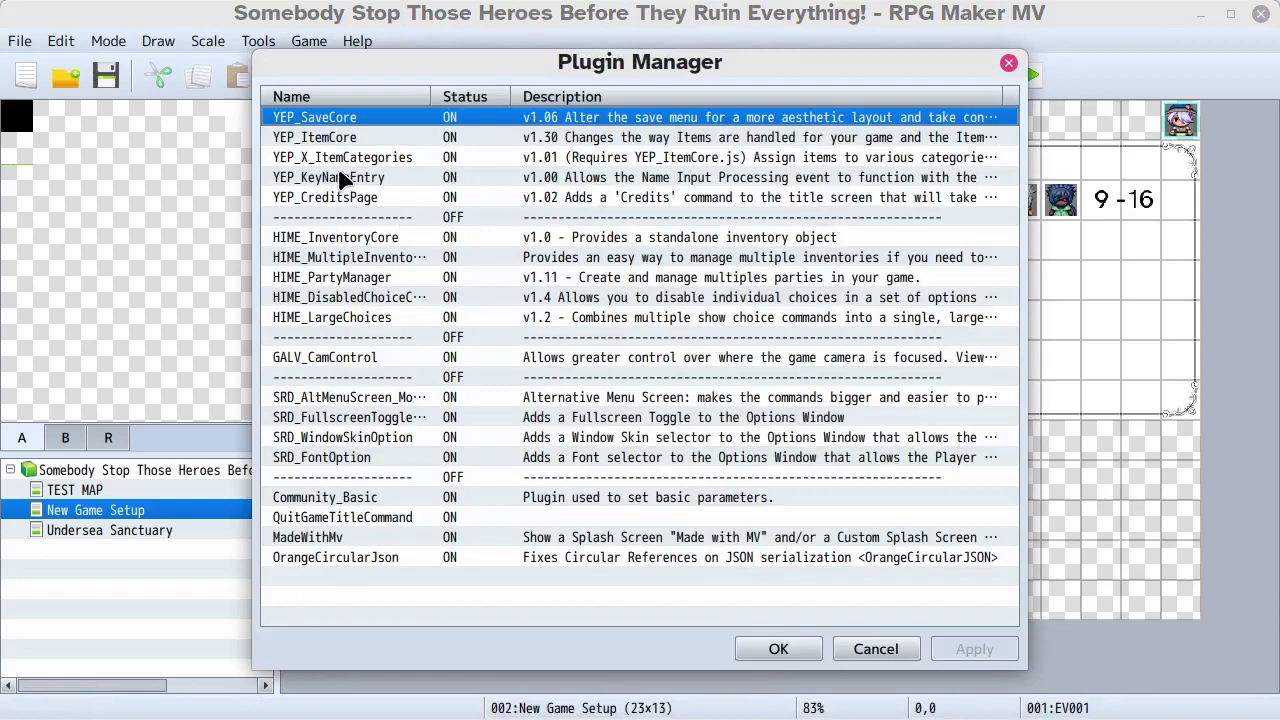
double_click(340, 177)
double_click(818, 128)
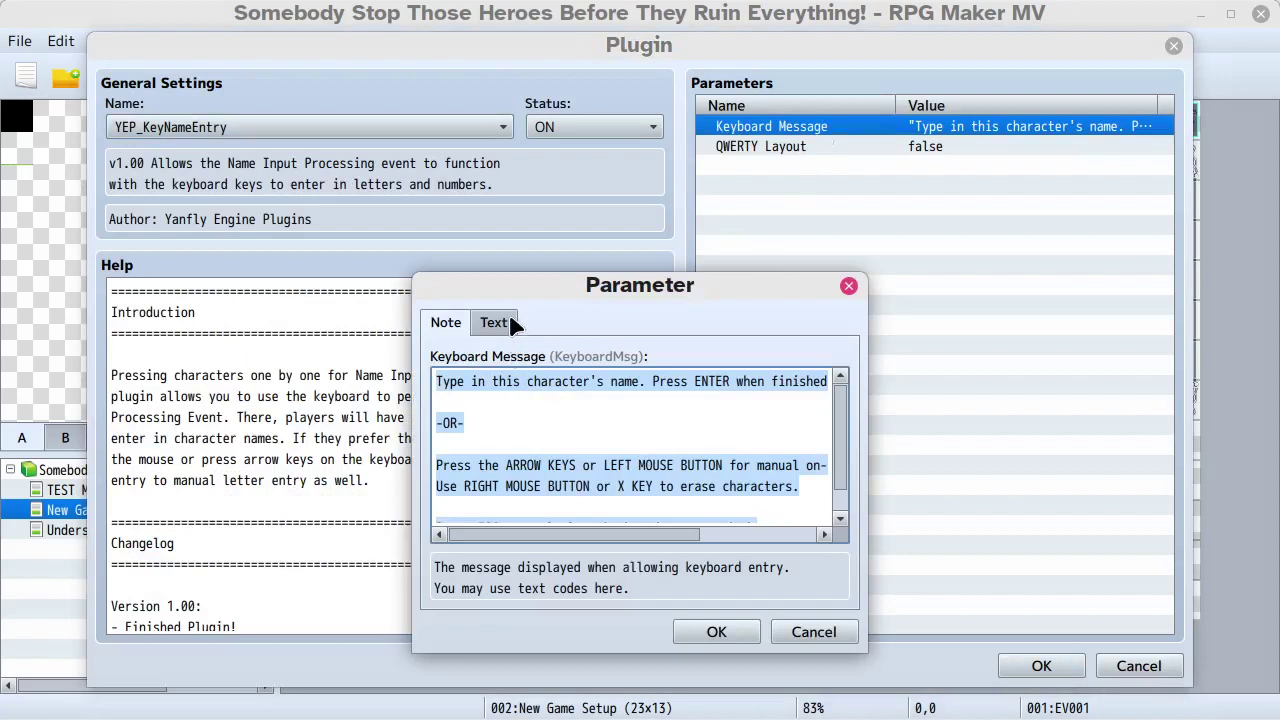
- Put "Press ENTER when finished." on its own line in the keyboard message and remove the blank lines around "-OR-"
left_click(531, 400)
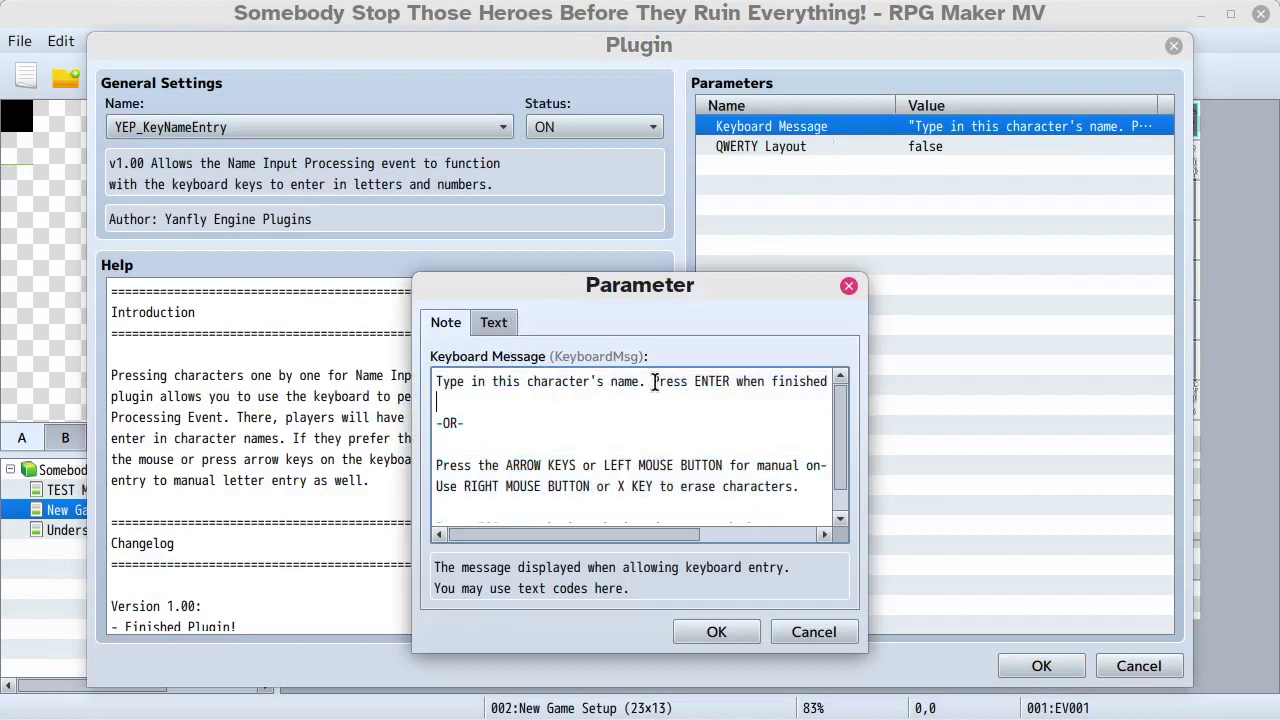
key("Return")
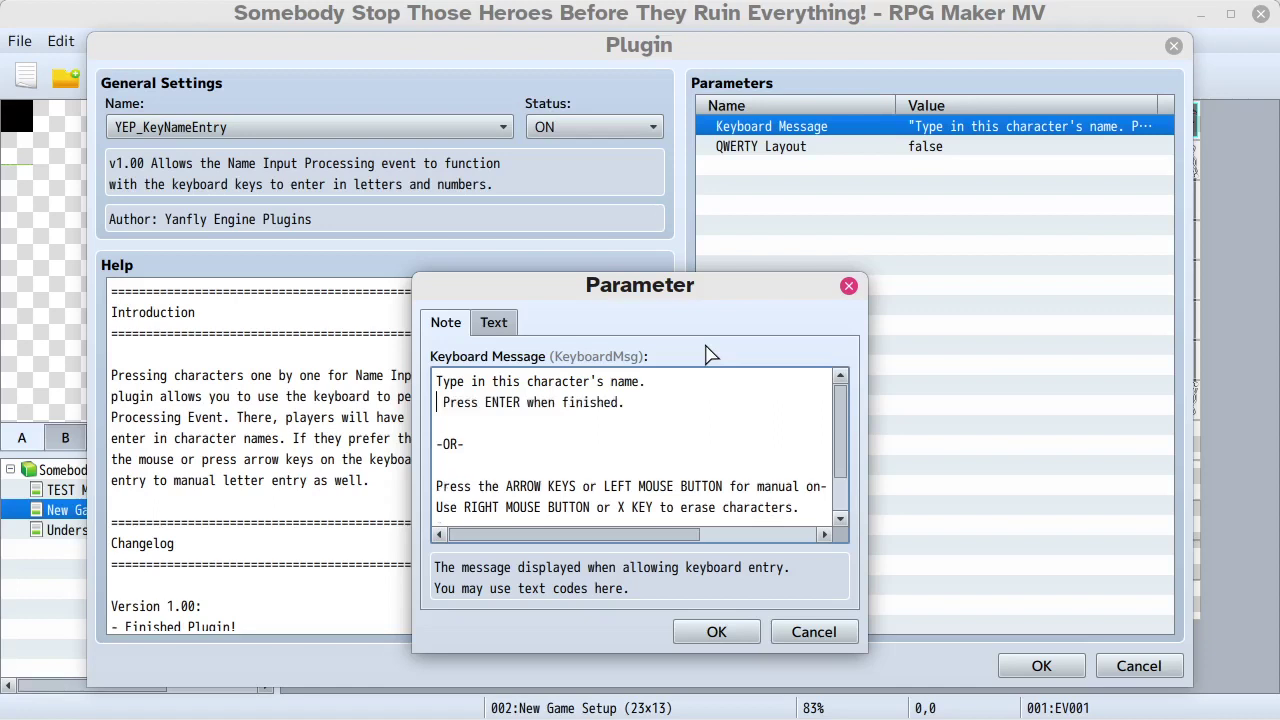
key("Delete")
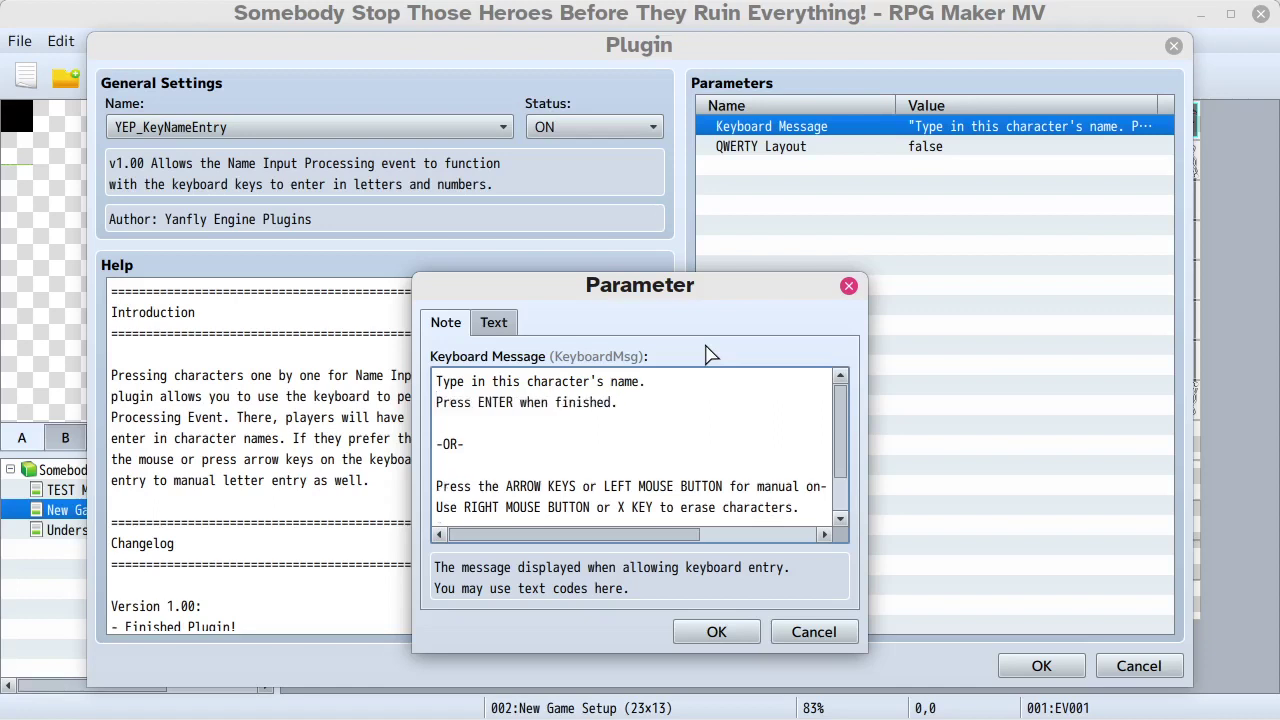
key("Delete")
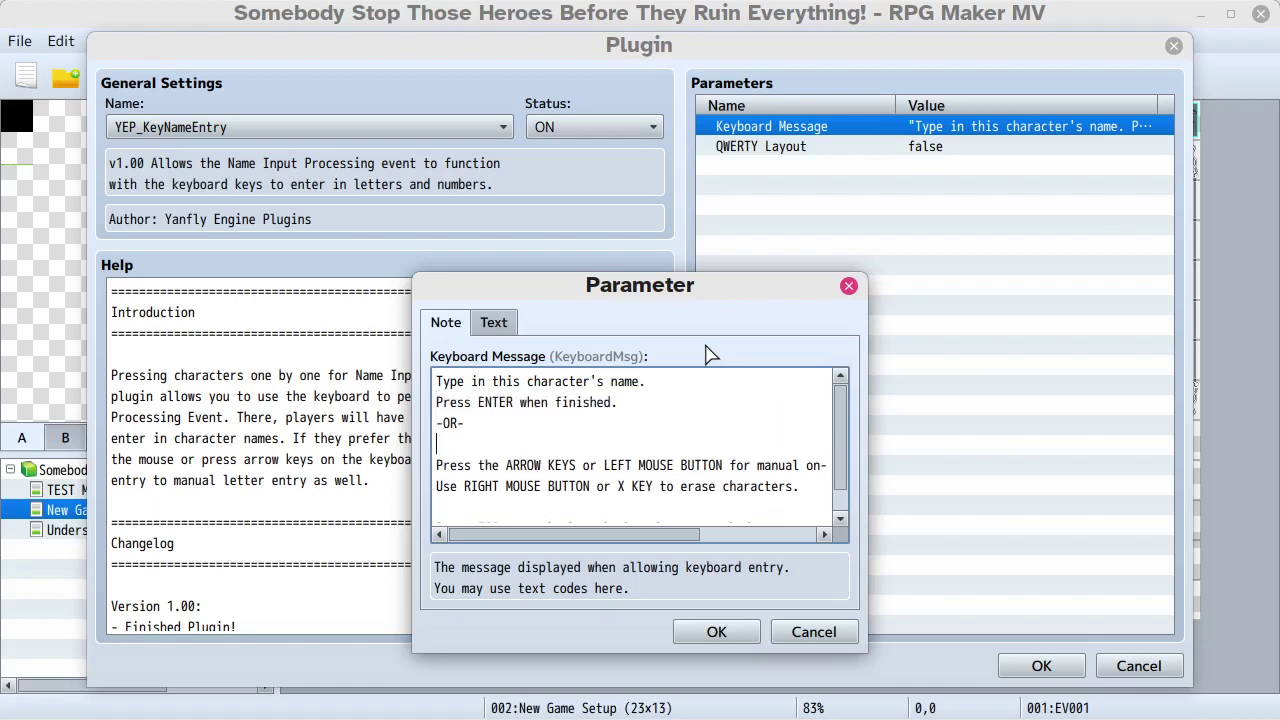
key("Delete")
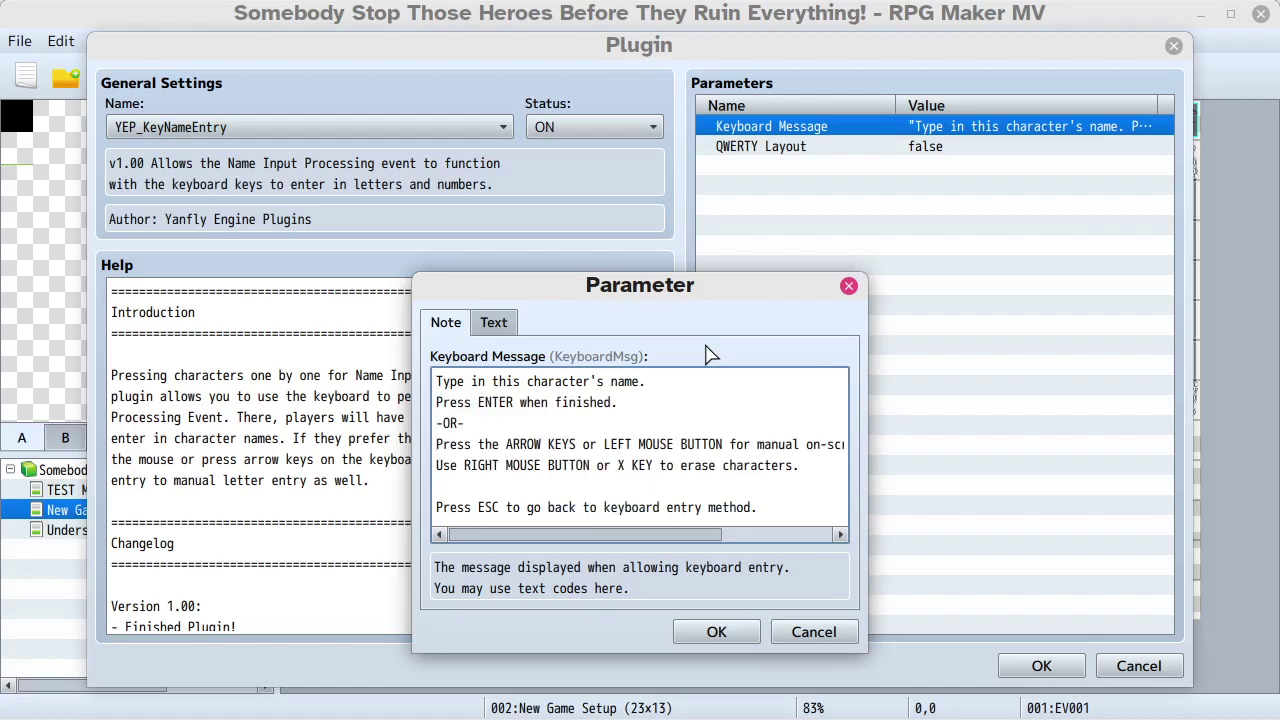
- Move "for manual on-screen character entry." to its own line and remove the blank line above the "Press ESC" sentence
key("Right")
key("Right")
key("Right")
key("Right")
key("Right")
key("Right")
key("Right")
key("Right")
key("Right")
key("Right")
key("Right")
key("Right")
key("Right")
key("Right")
key("Right")
key("Right")
key("Right")
key("Right")
key("Right")
key("Right")
key("Right")
key("Right")
key("Right")
key("Right")
key("Right")
key("Return")
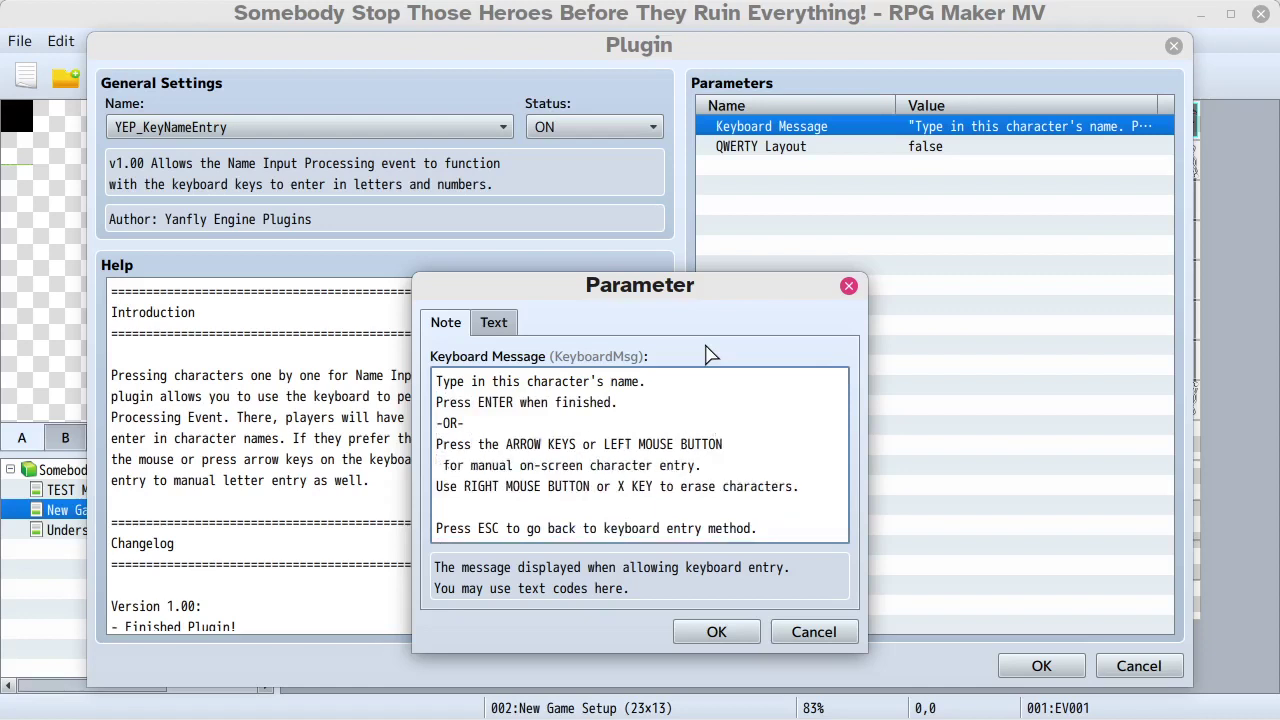
key("Delete")
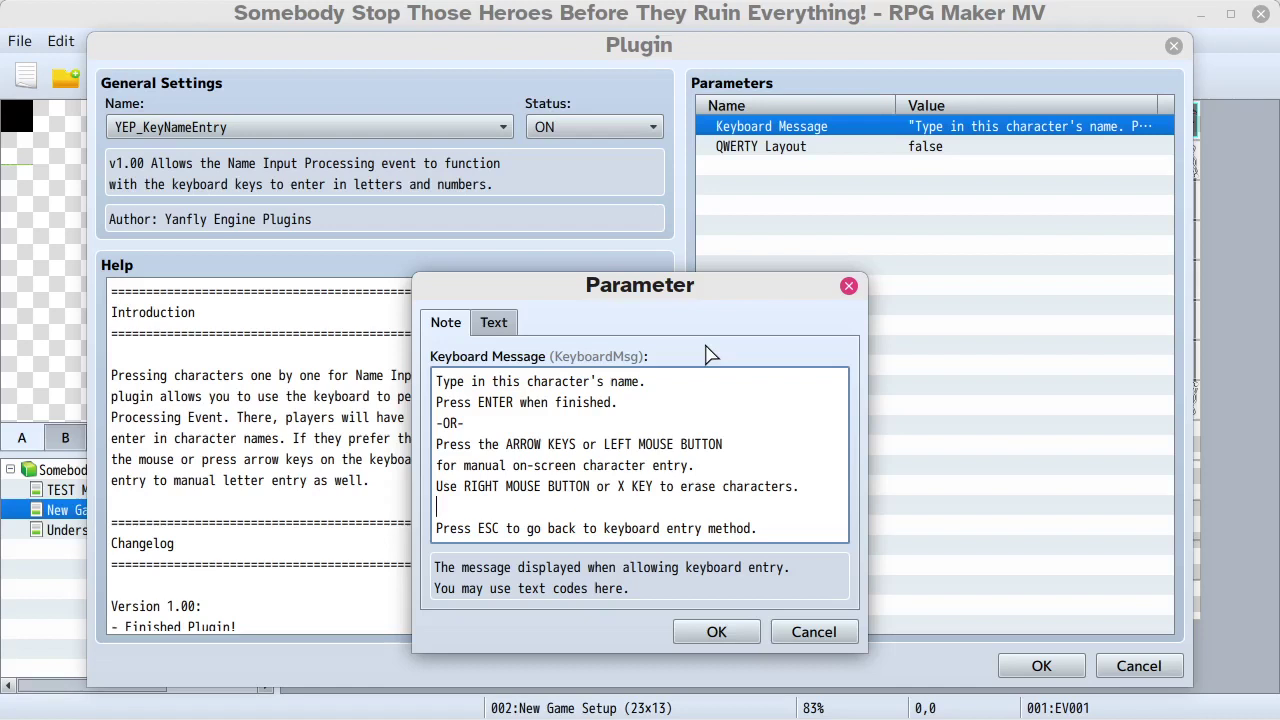
key("Delete")
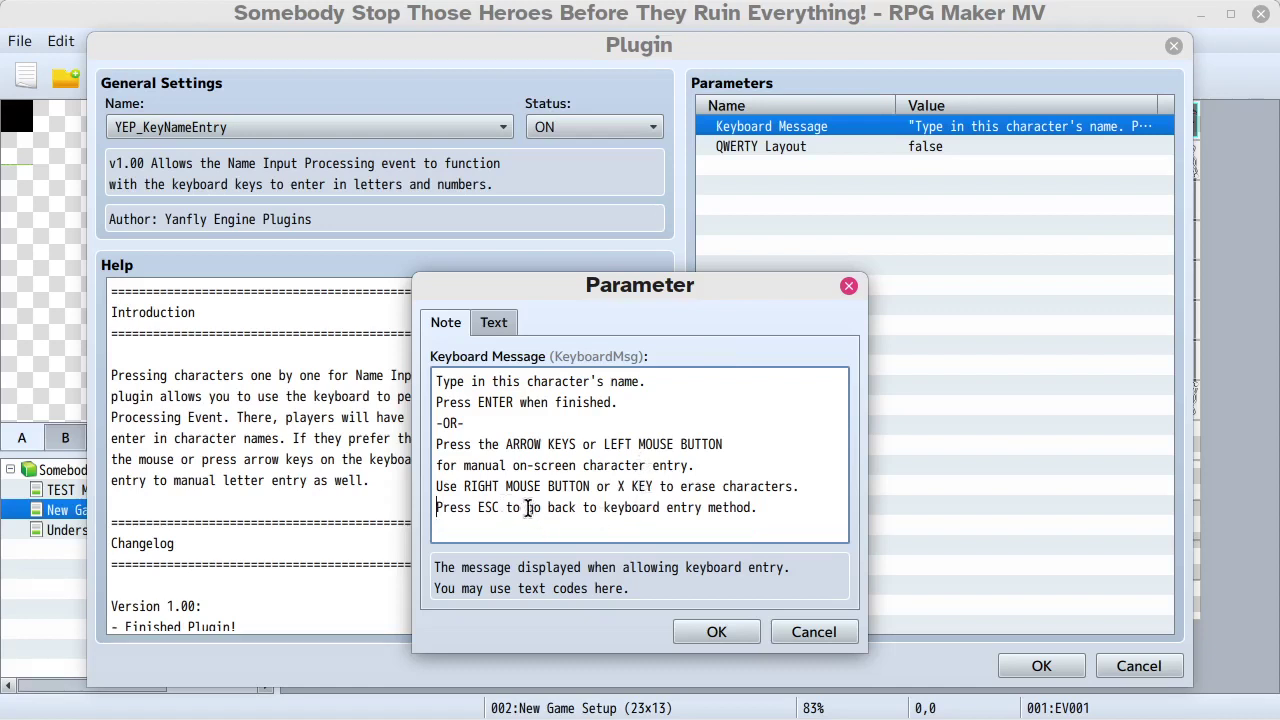
- Reword the keyboard message's last line to "Press ESC to use keyboard entry."
left_click_drag(527, 509, 577, 508)
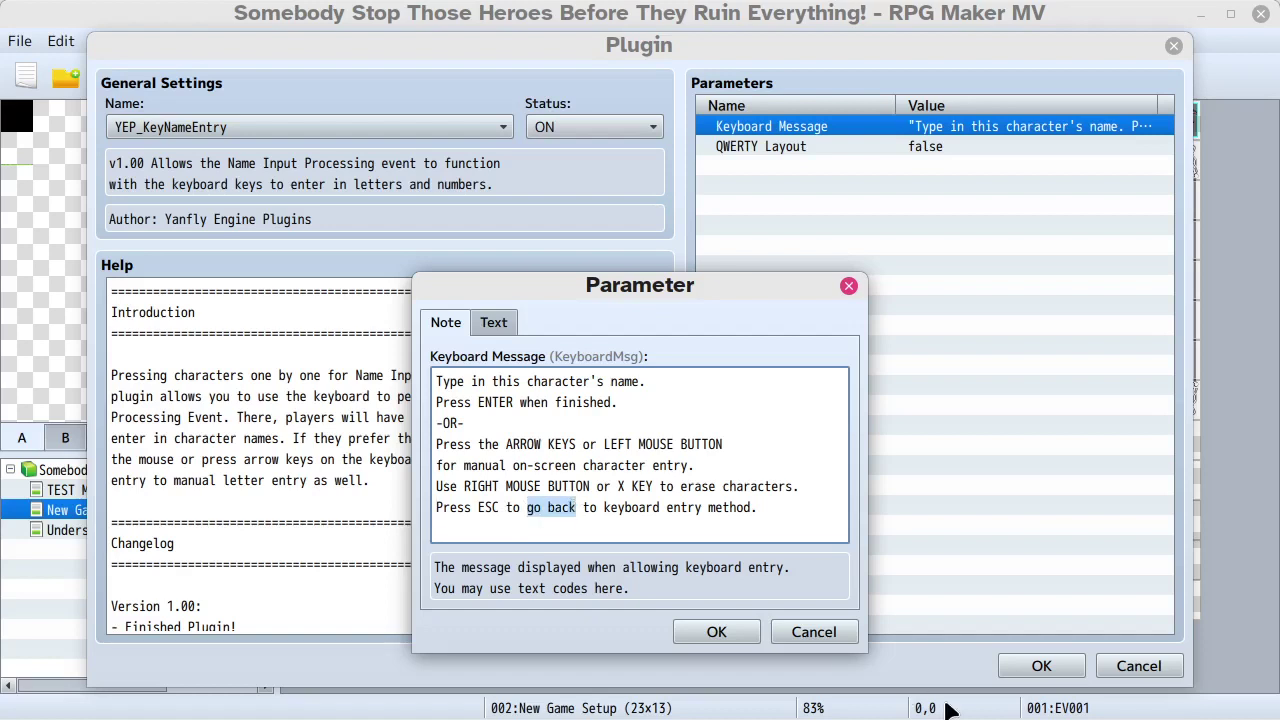
type("retu")
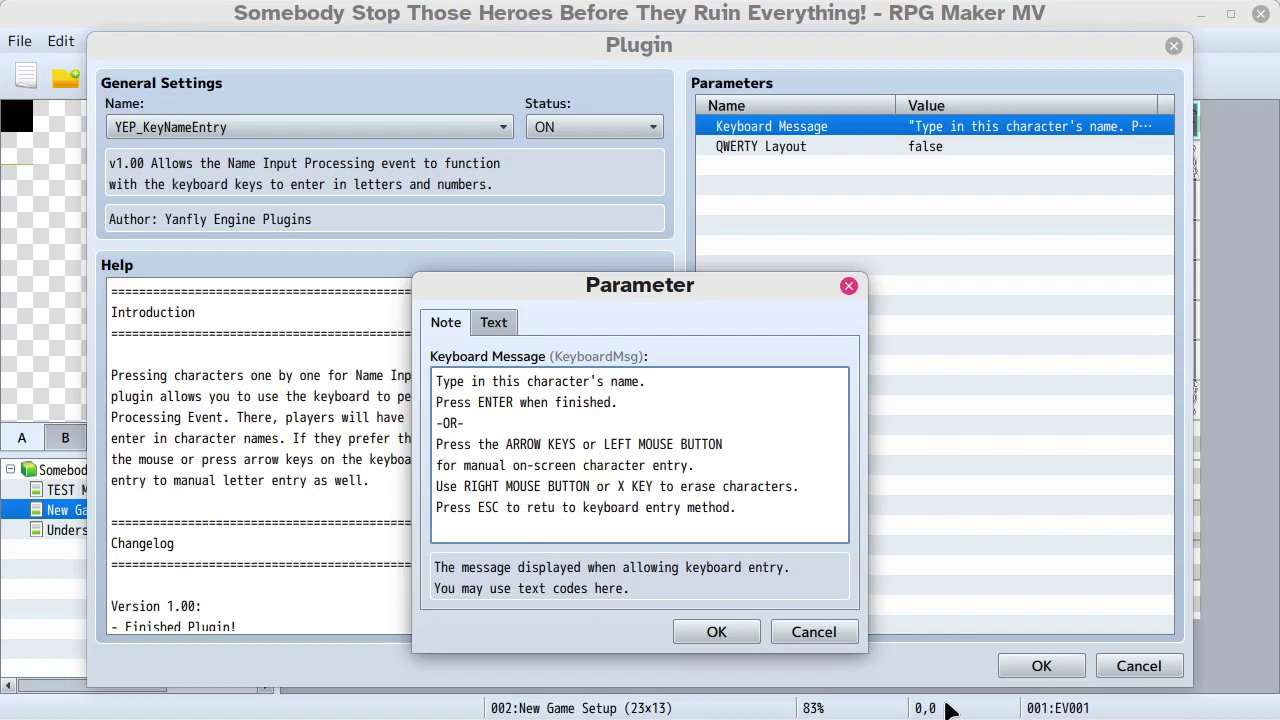
key("BackSpace")
key("BackSpace")
key("BackSpace")
key("BackSpace")
type("use")
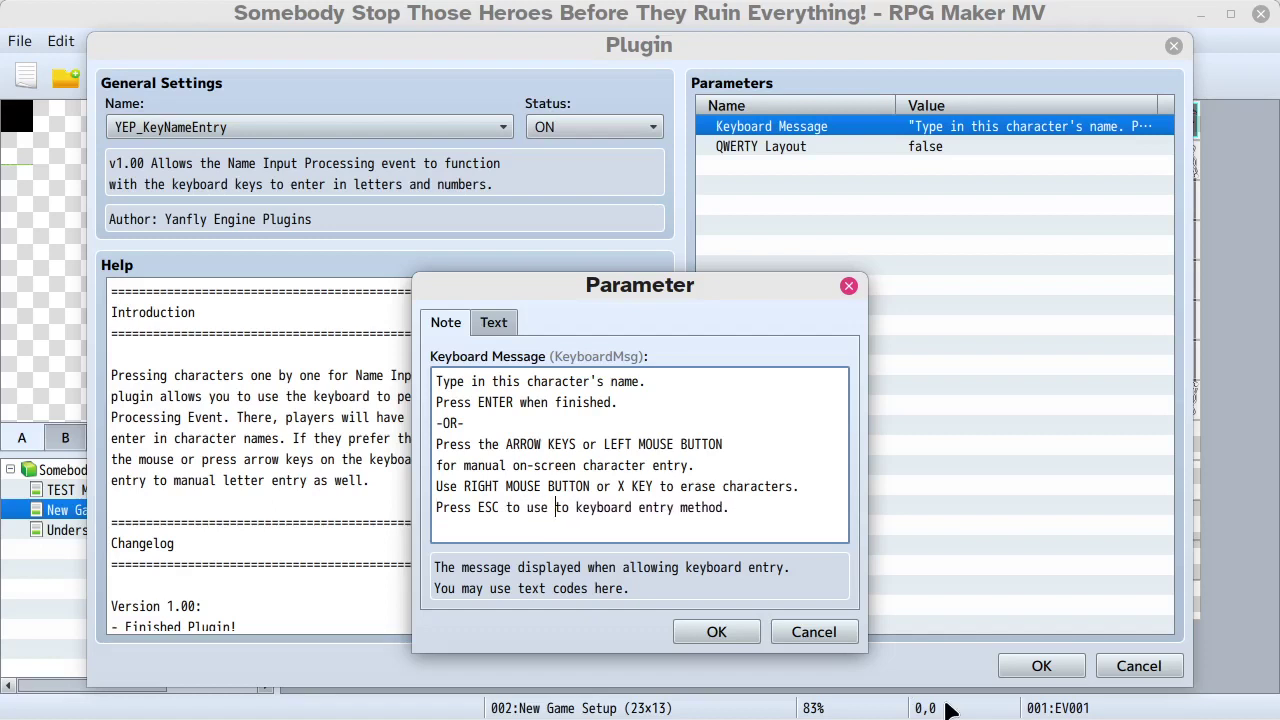
key("Right")
key("Delete")
key("Delete")
key("Delete")
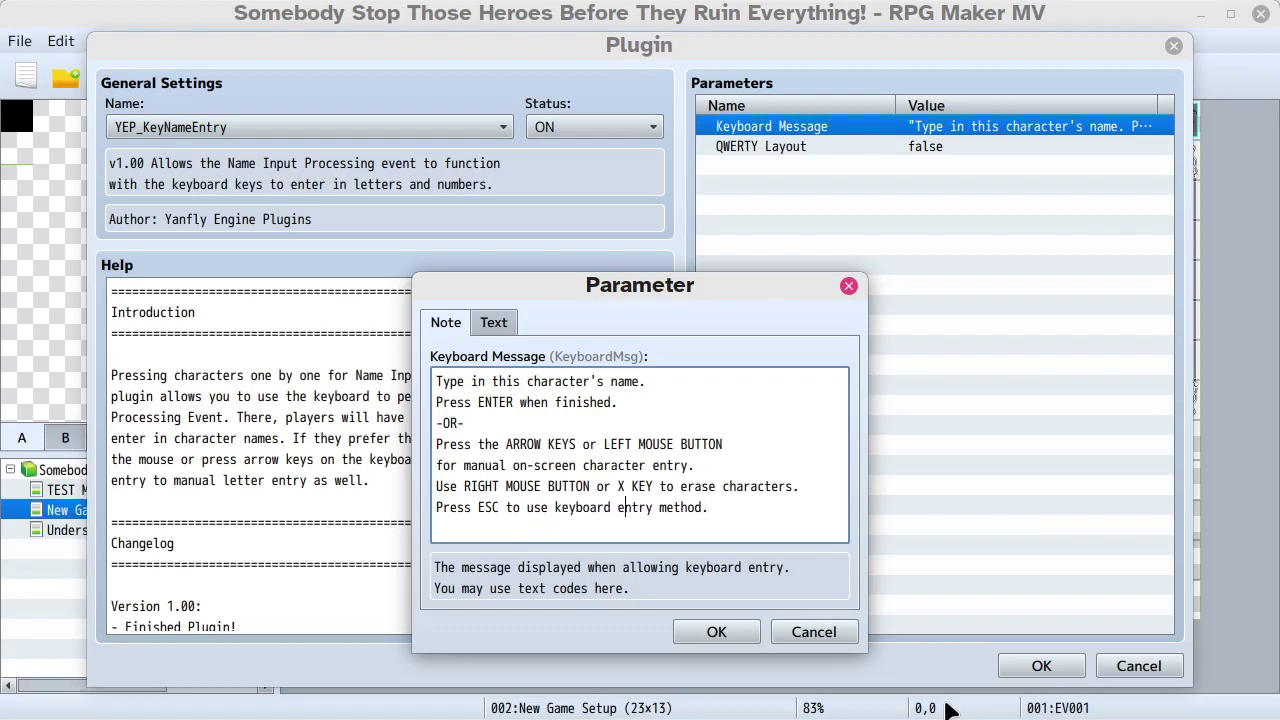
key("Delete")
key("Delete")
key("Delete")
key("Delete")
key("Delete")
key("Delete")
key("Delete")
- Move "to erase characters." to its own line directly above the ESC line, and accept the plugin changes
key("Return")
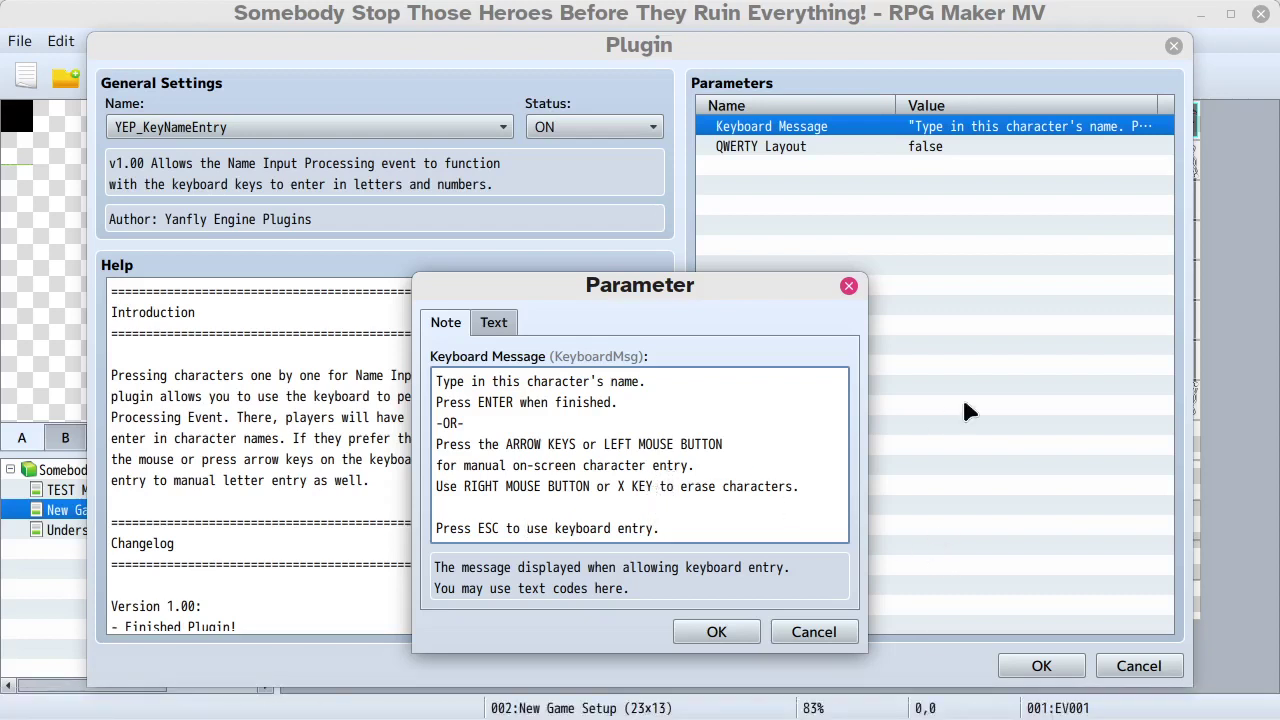
key("Return")
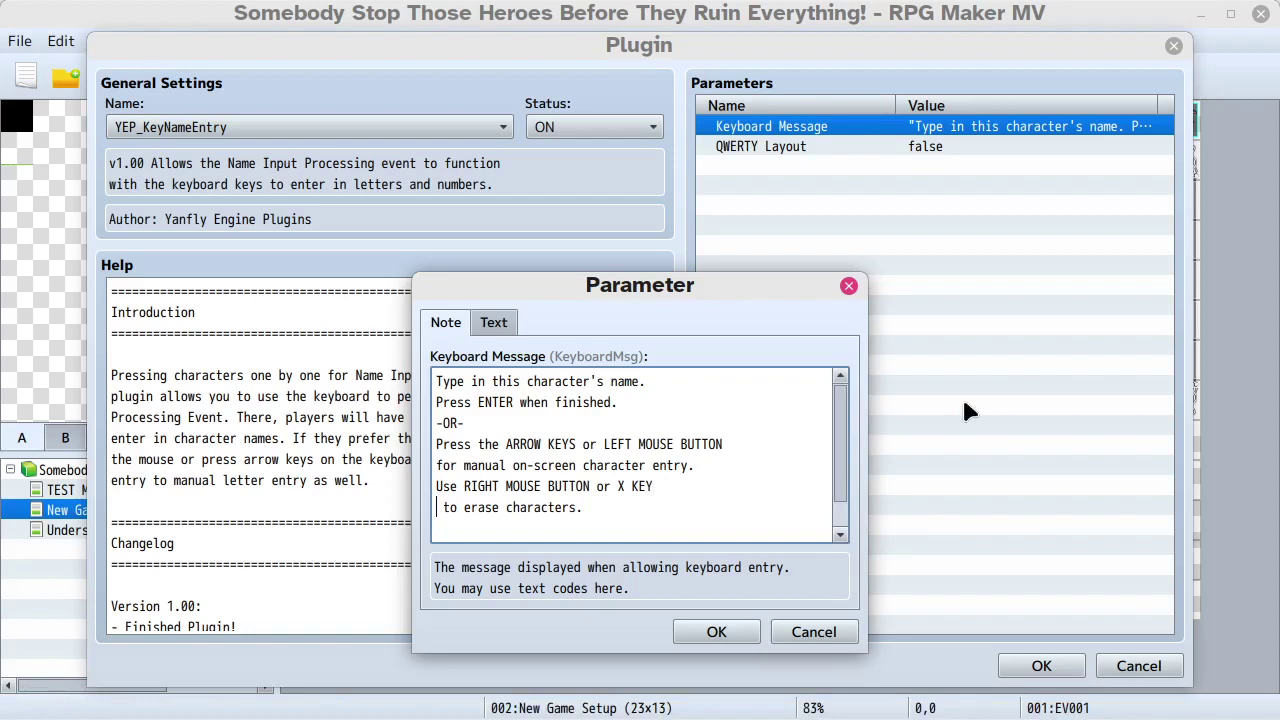
key("Delete")
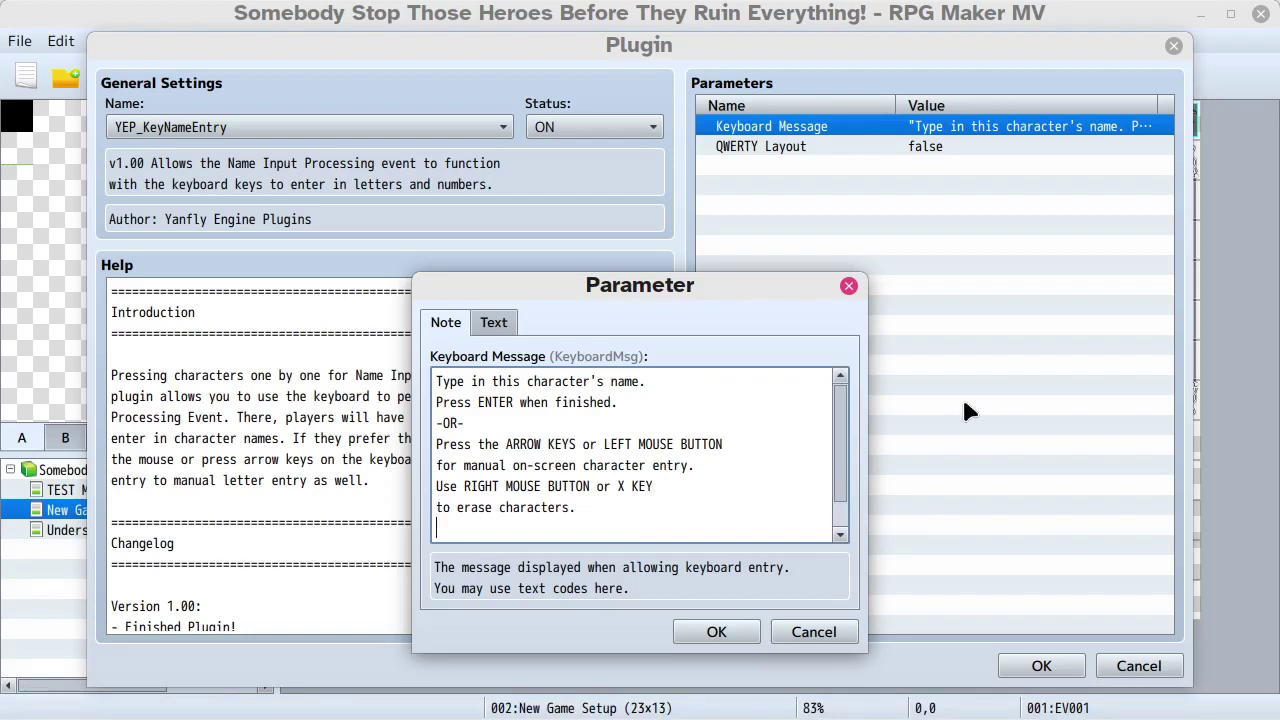
type("Press ESC to use keyboard entry.")
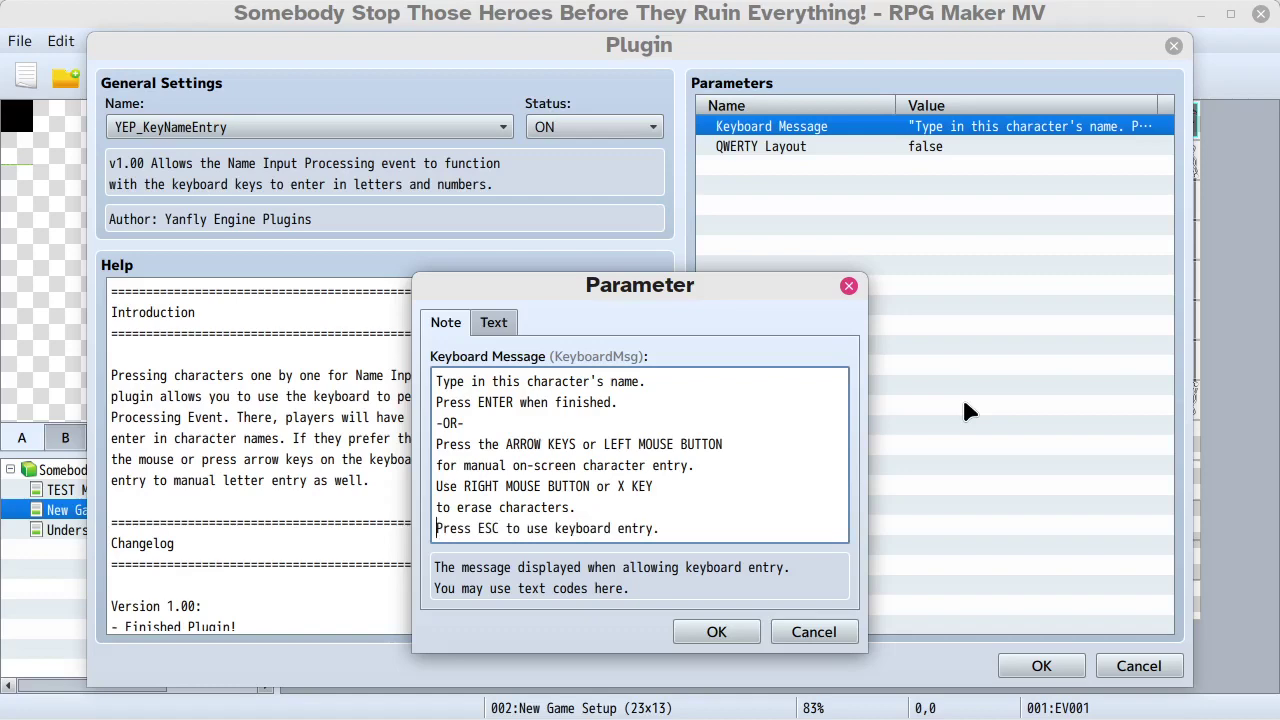
left_click(716, 631)
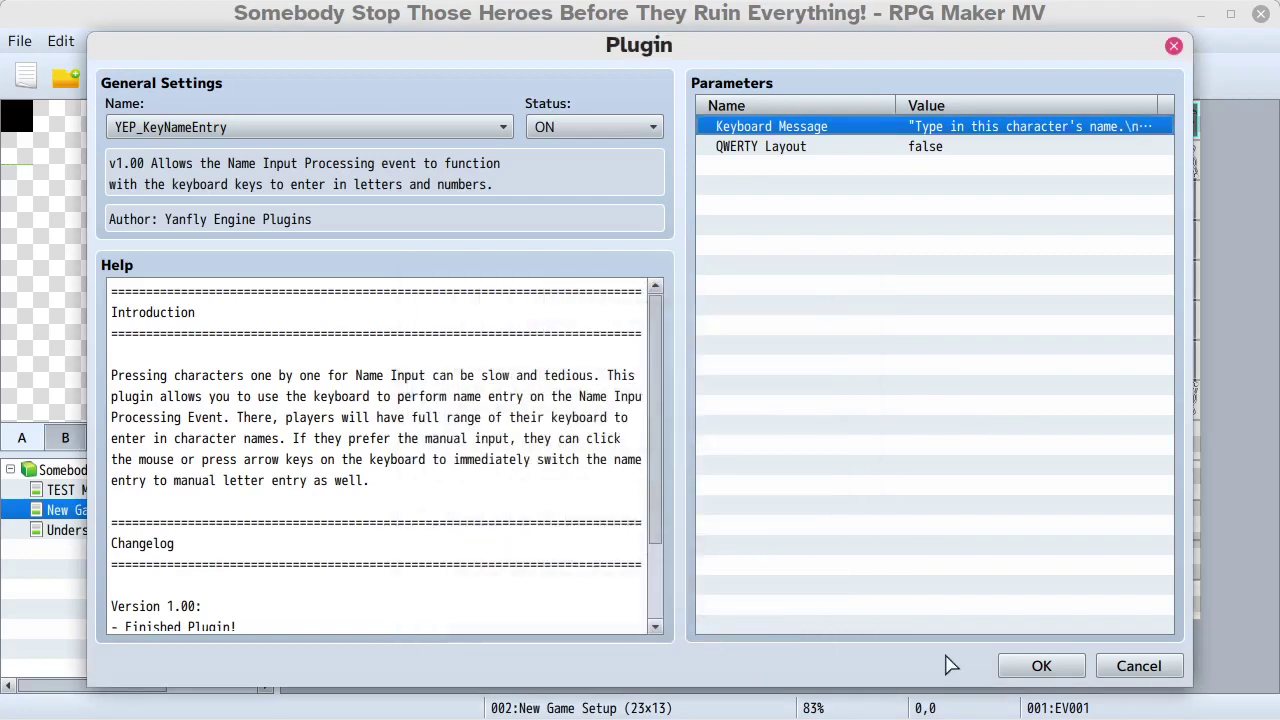
left_click(1014, 666)
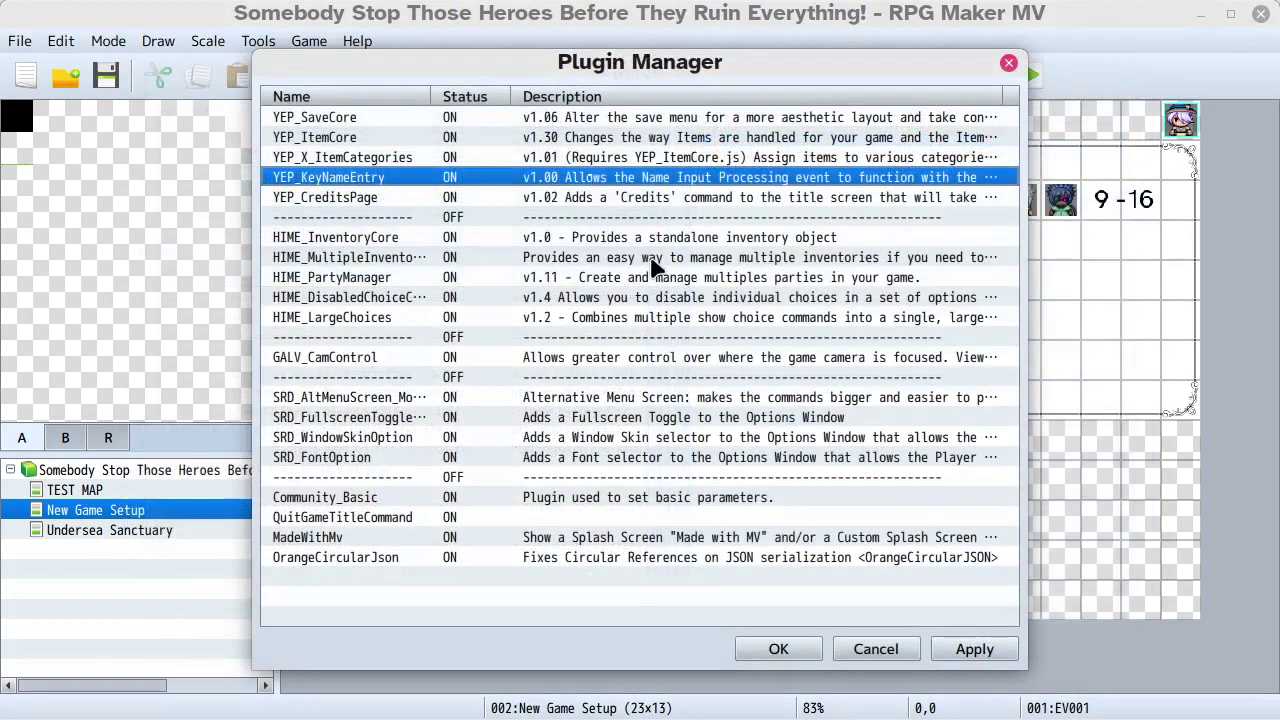
left_click(776, 649)
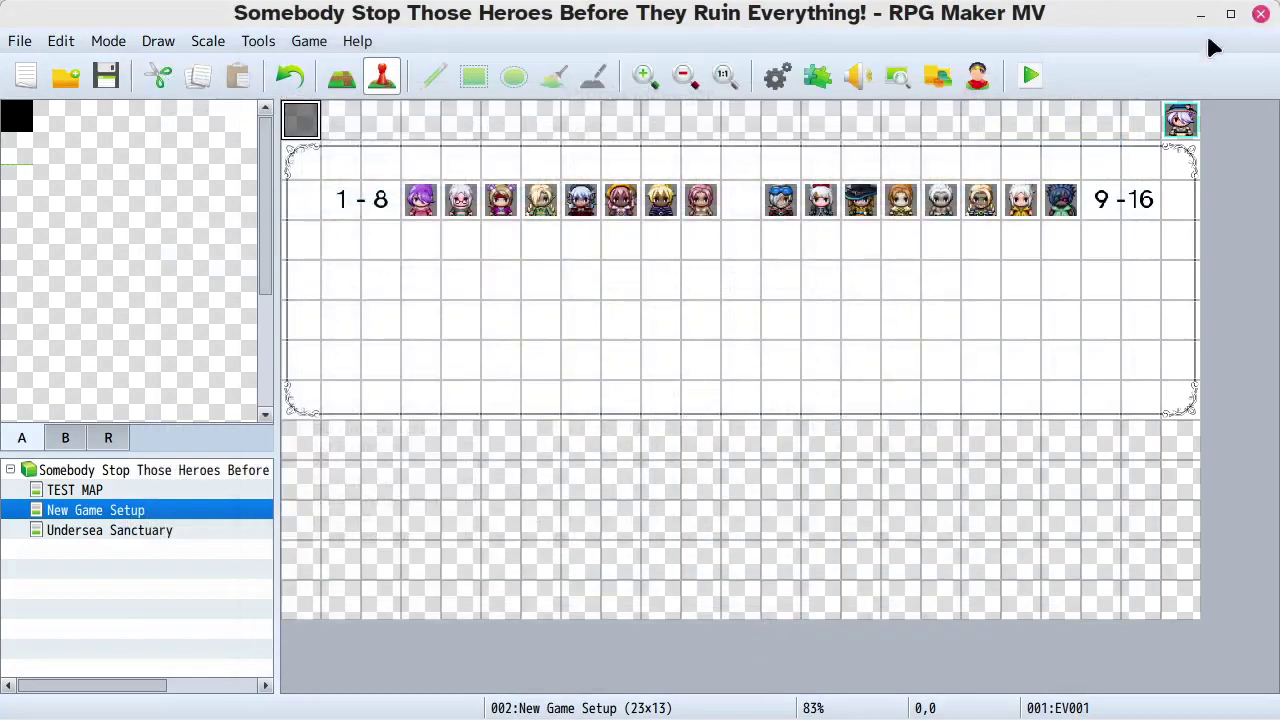
- Playtest the game with the changes saved, and start a new game past the welcome message
left_click(1032, 77)
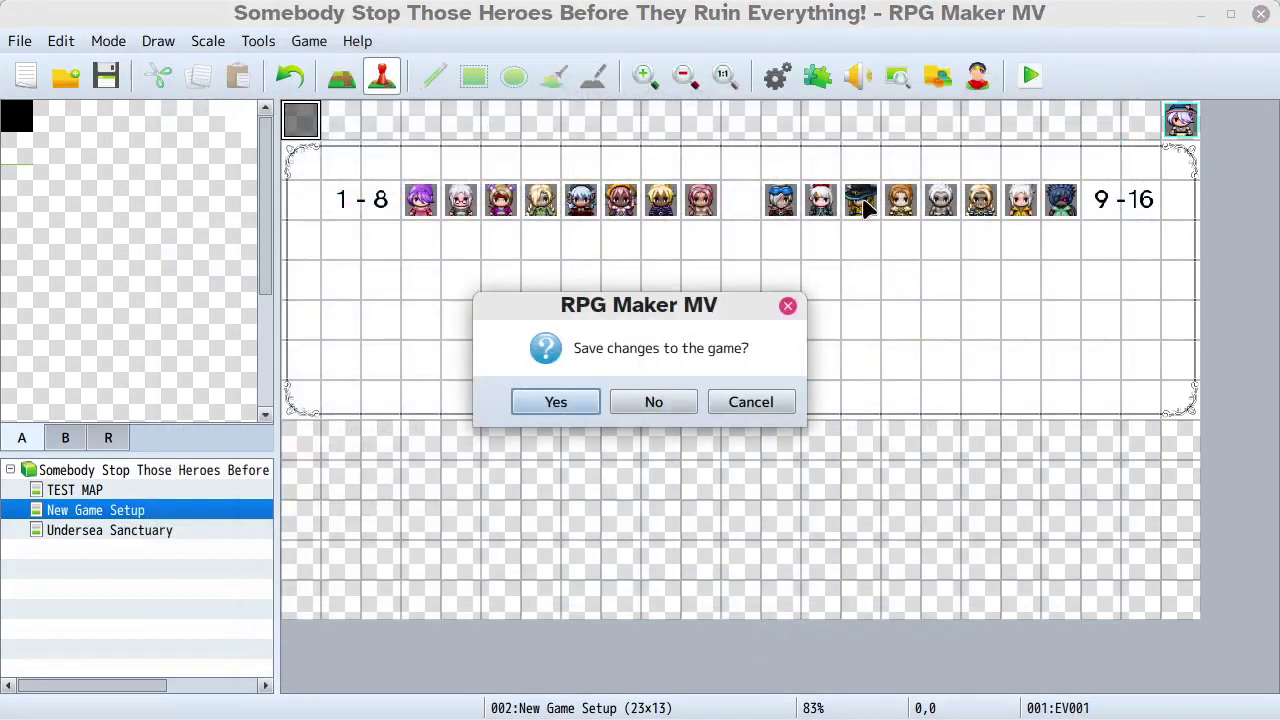
left_click(556, 404)
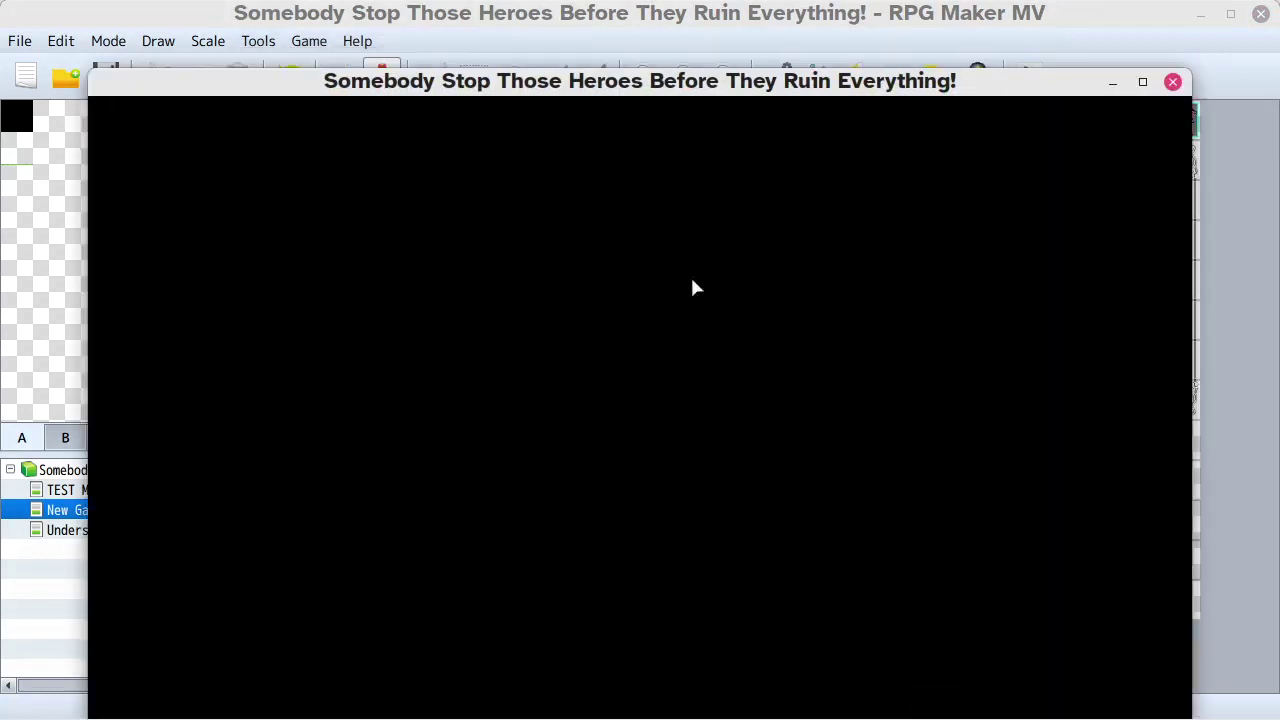
left_click_drag(694, 80, 695, 56)
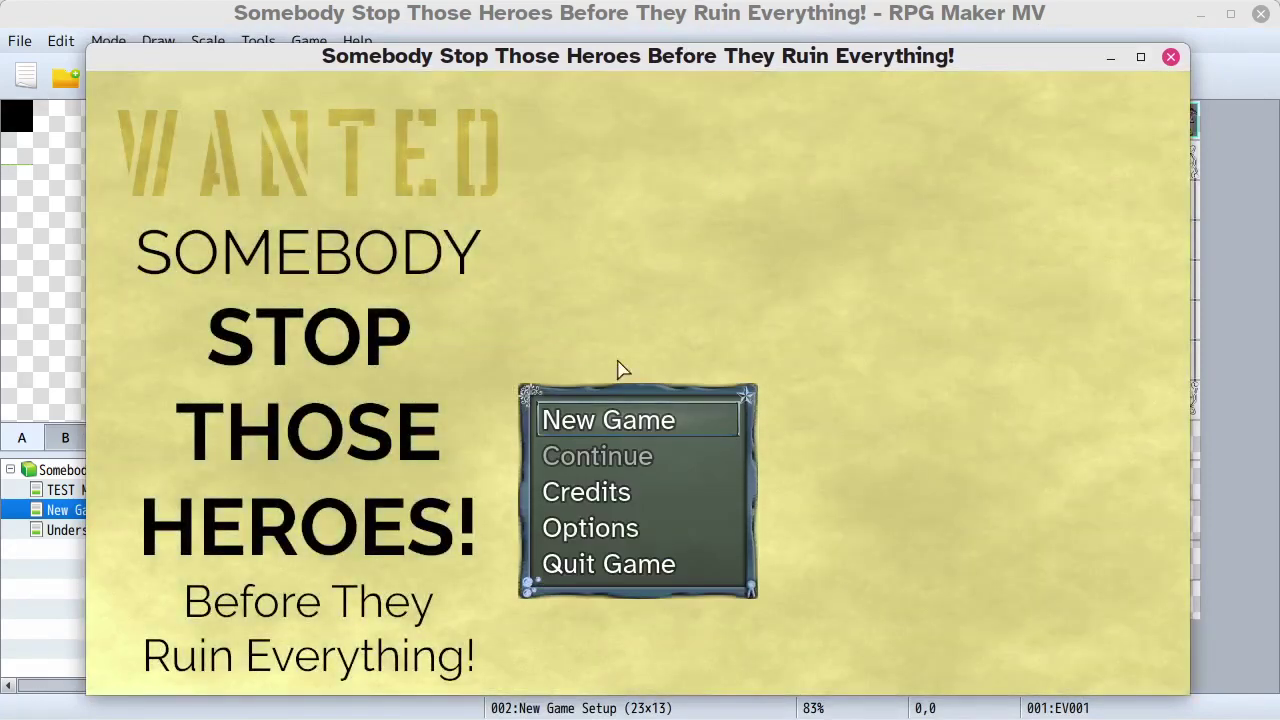
left_click(608, 422)
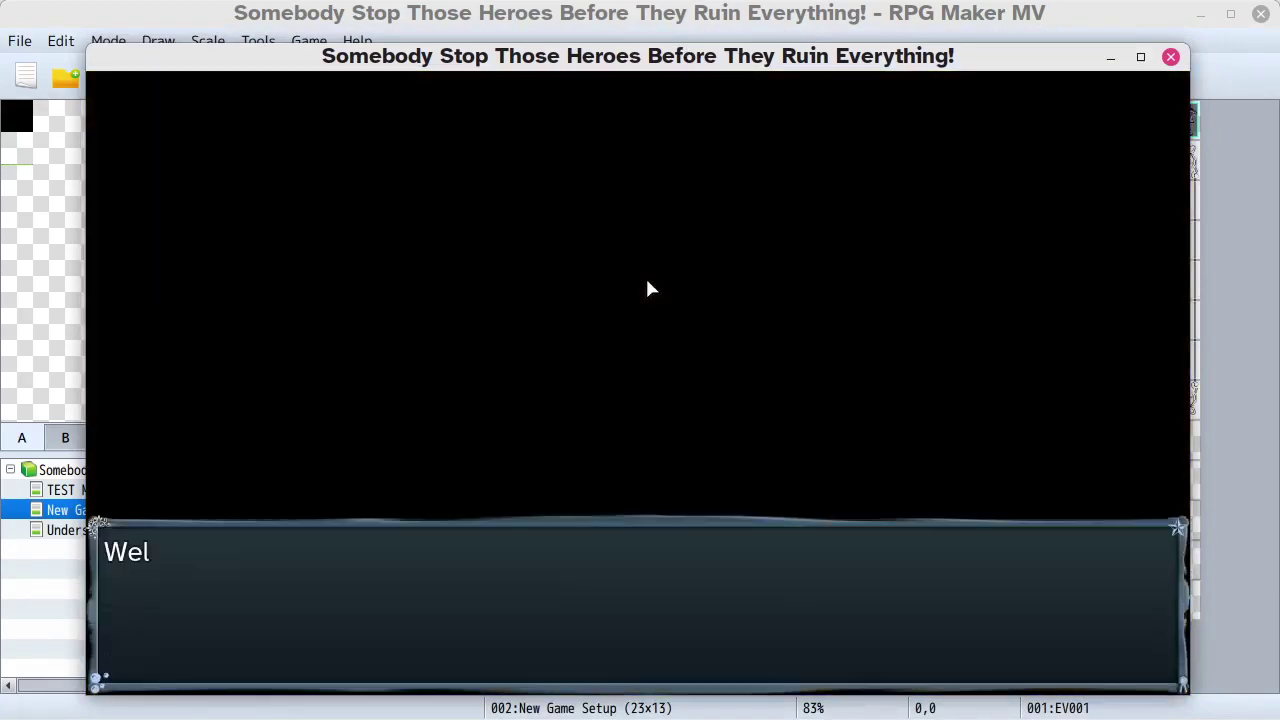
left_click(647, 287)
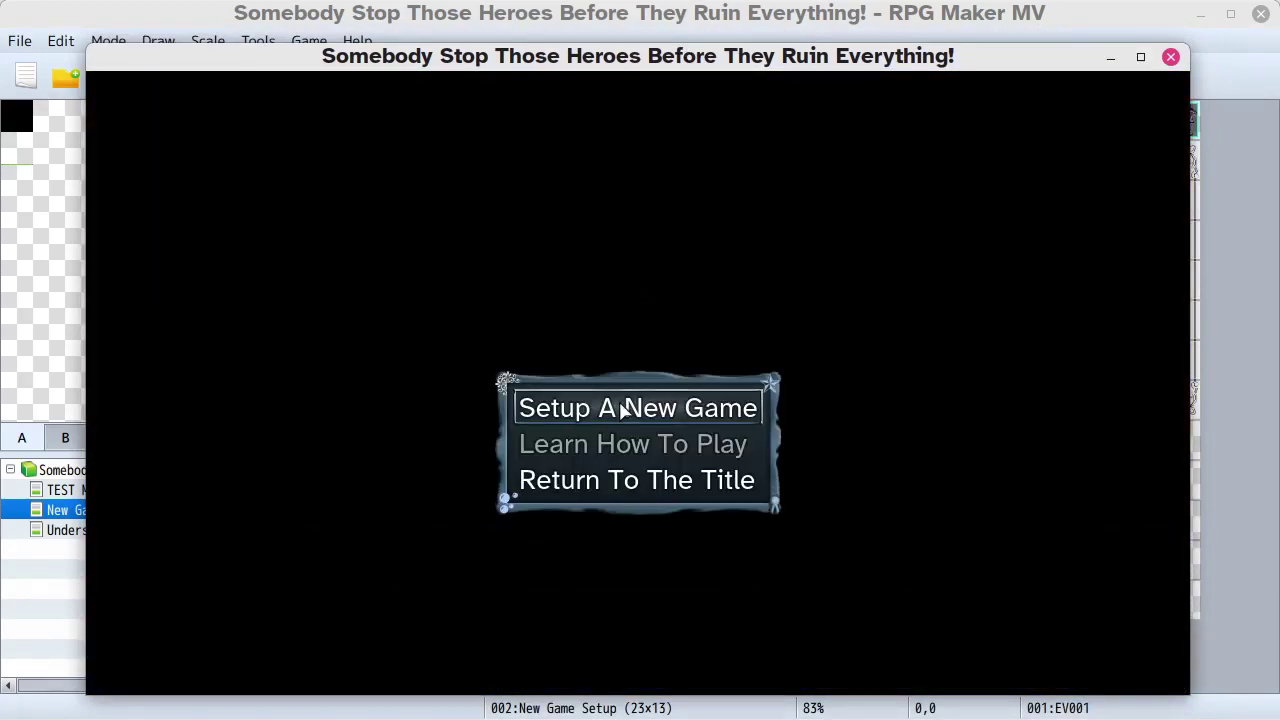
- Set up a new game in the playtest with "2P: 1 Human Player + 1 CPU" and confirm the choice
left_click(620, 408)
left_click(618, 296)
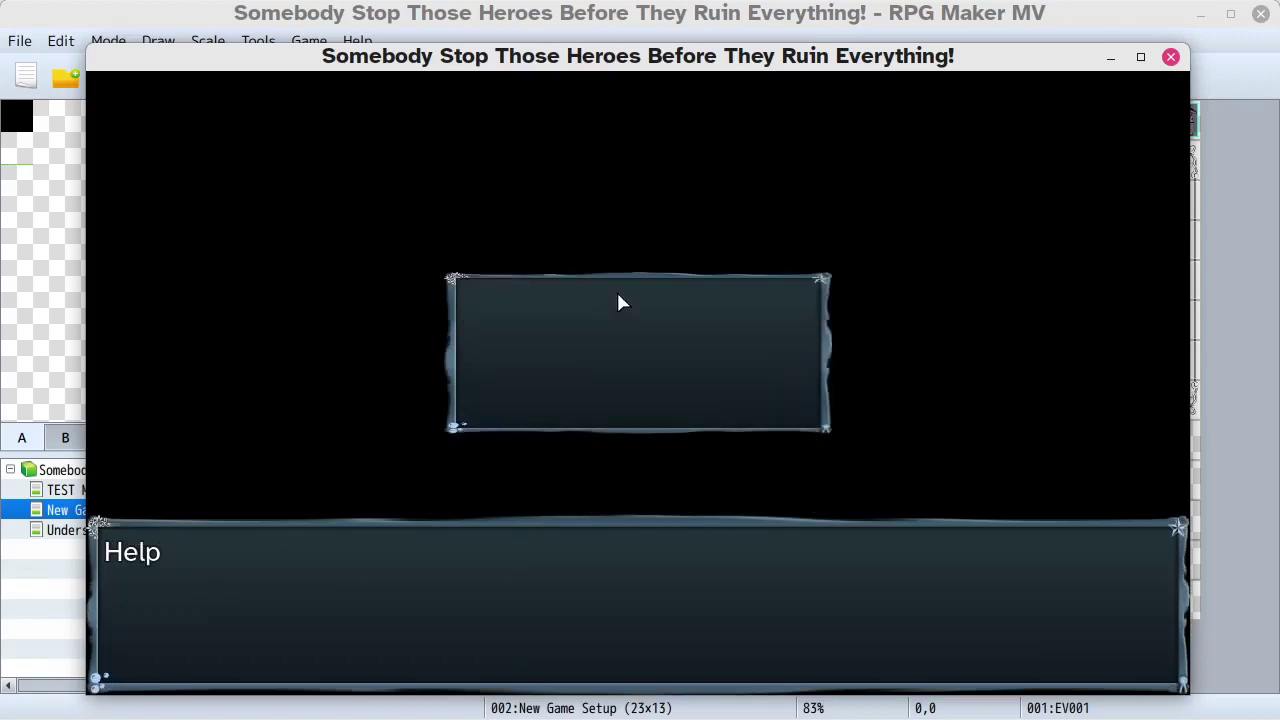
left_click(616, 440)
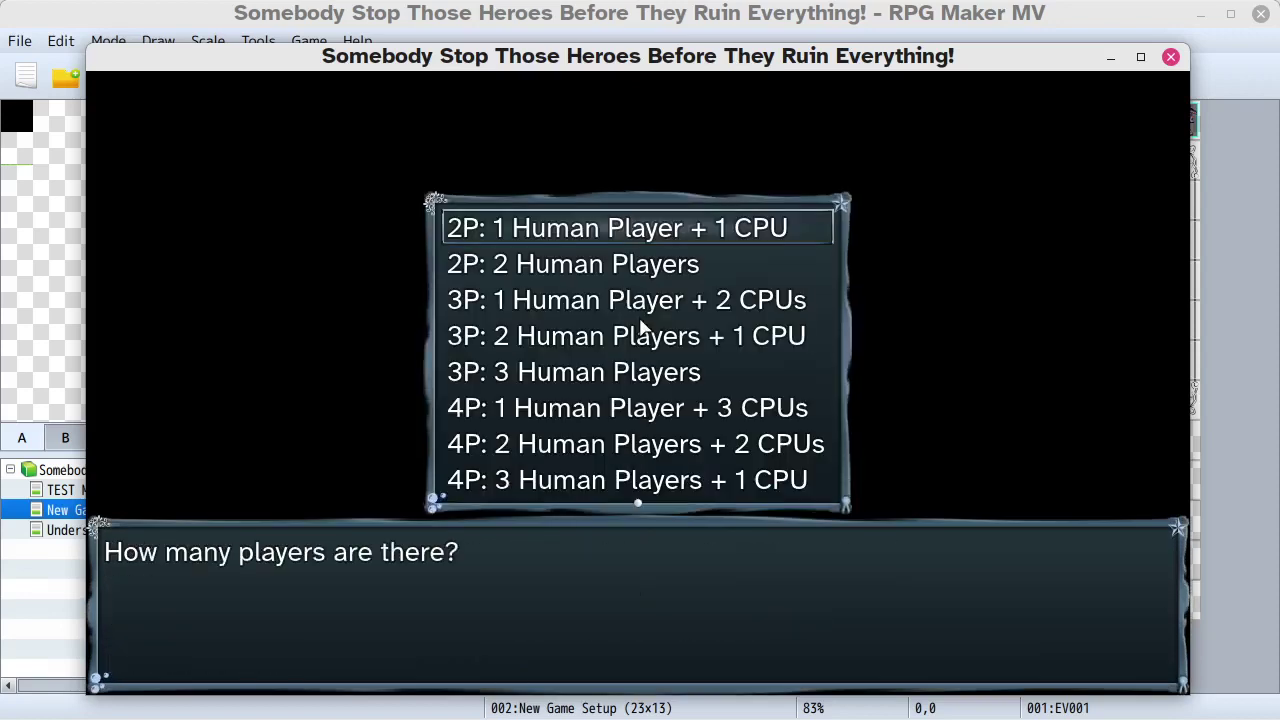
left_click(614, 244)
left_click(614, 444)
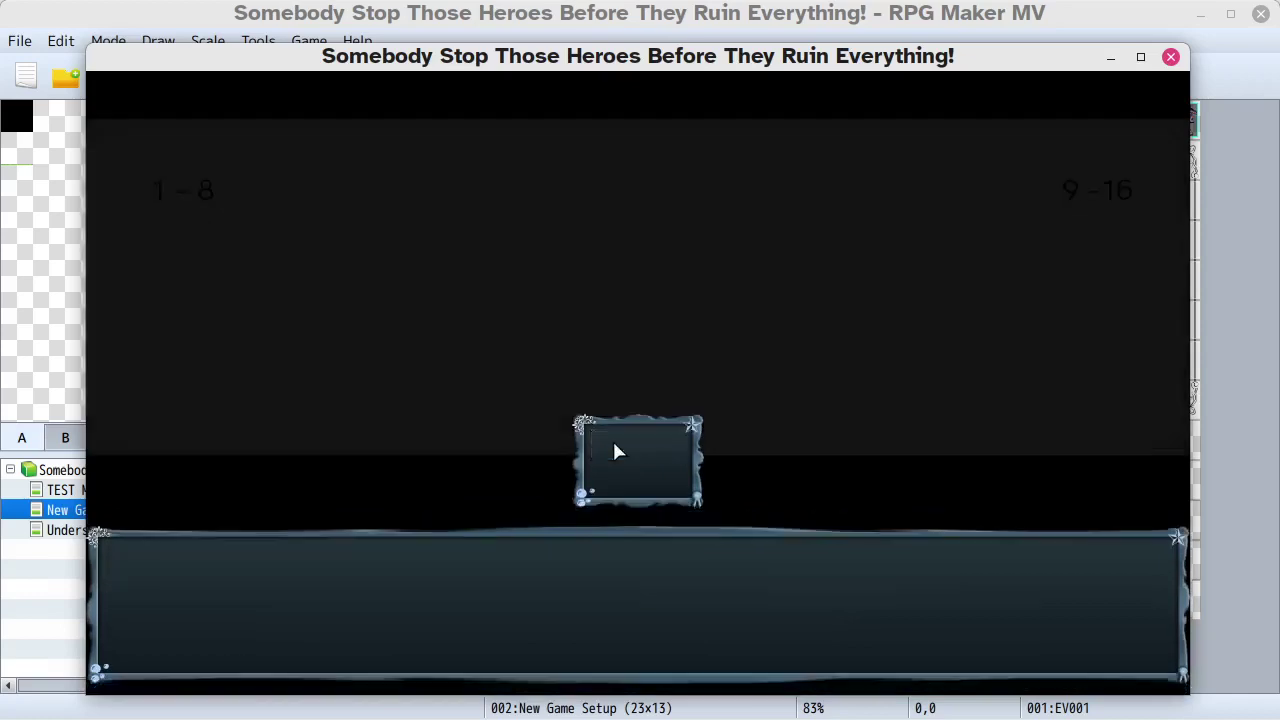
- Enter 10 as the chosen character's number and confirm playing as that character
left_click(614, 360)
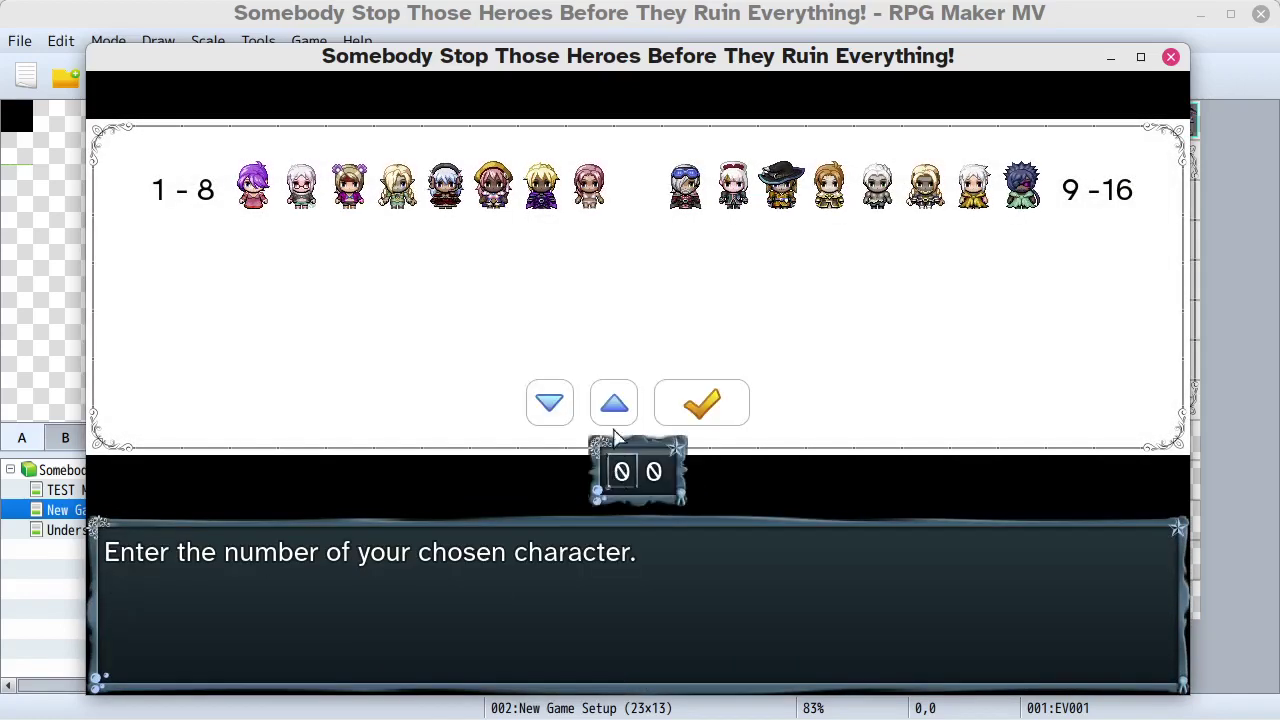
left_click(610, 403)
left_click(704, 404)
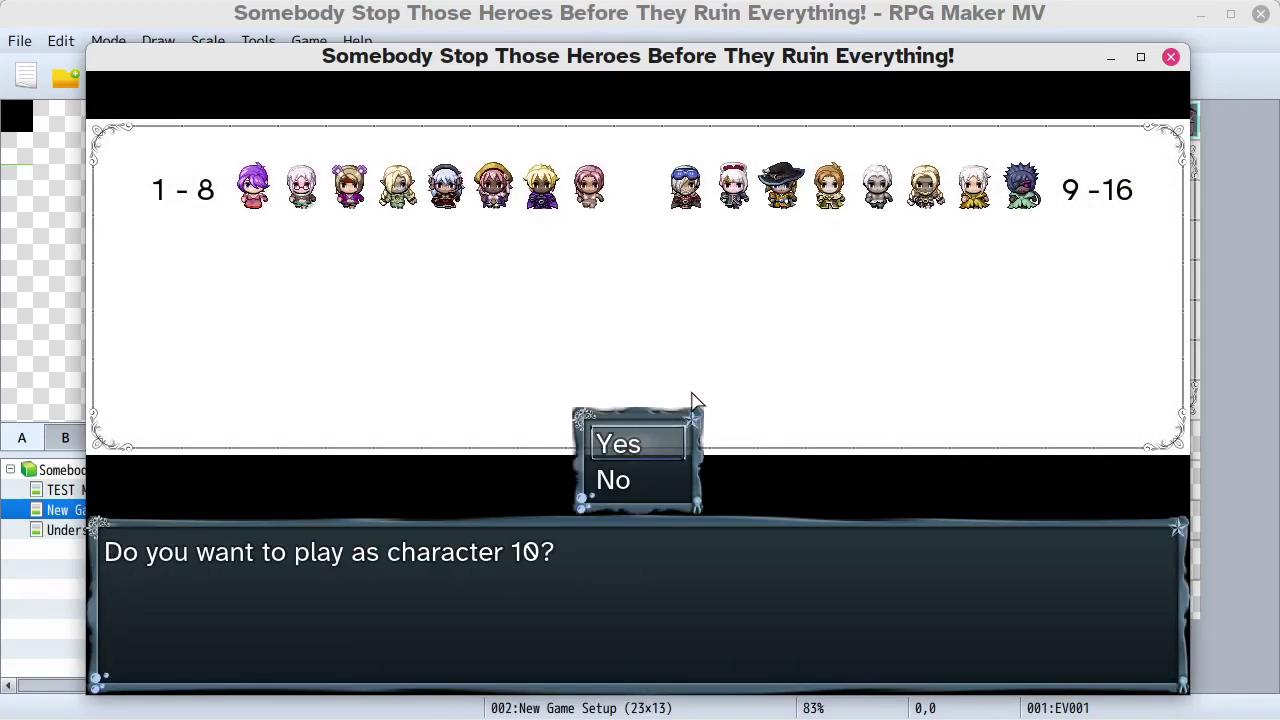
left_click(645, 445)
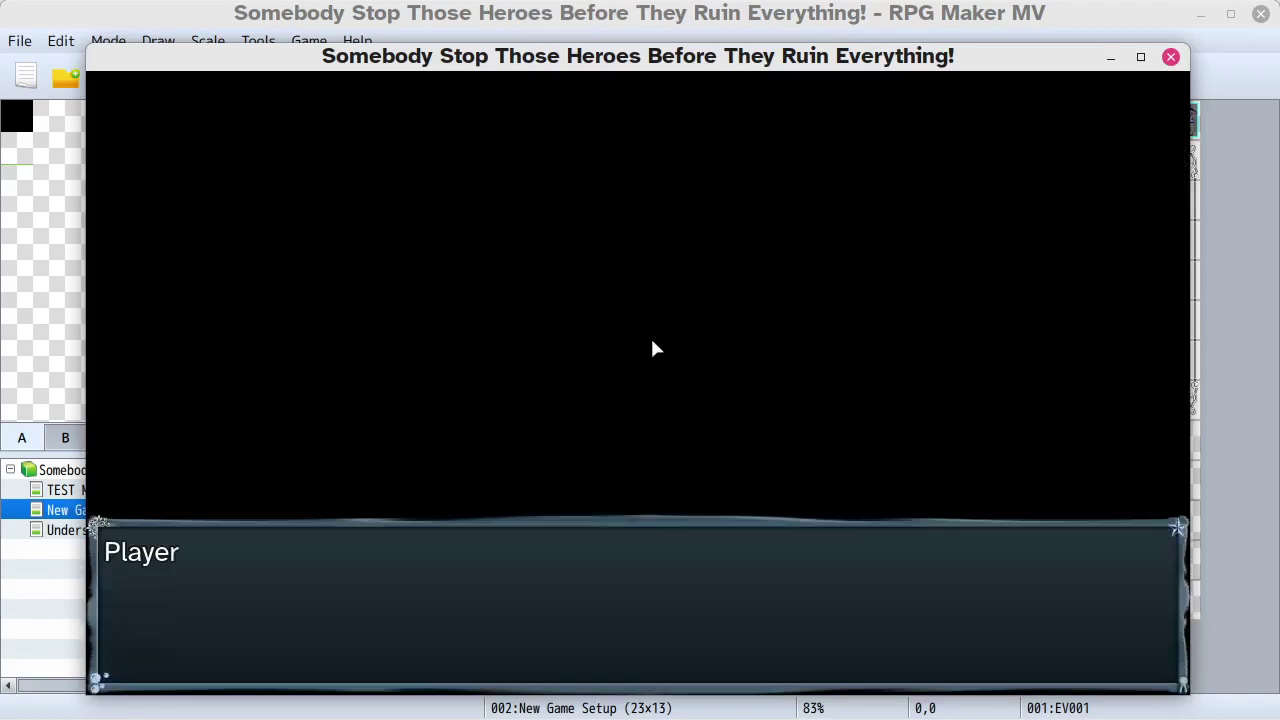
- Advance to the character name entry screen, check how the message lines fit, and close the playtest
left_click(646, 328)
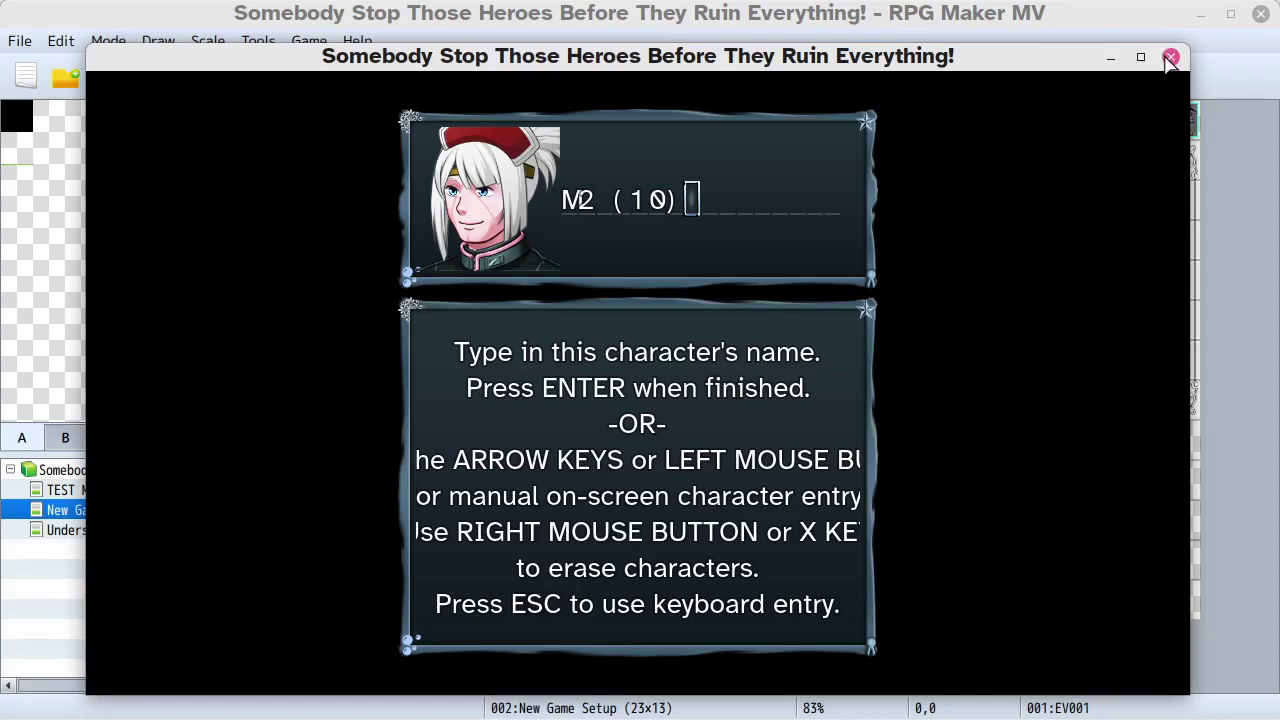
left_click(1170, 58)
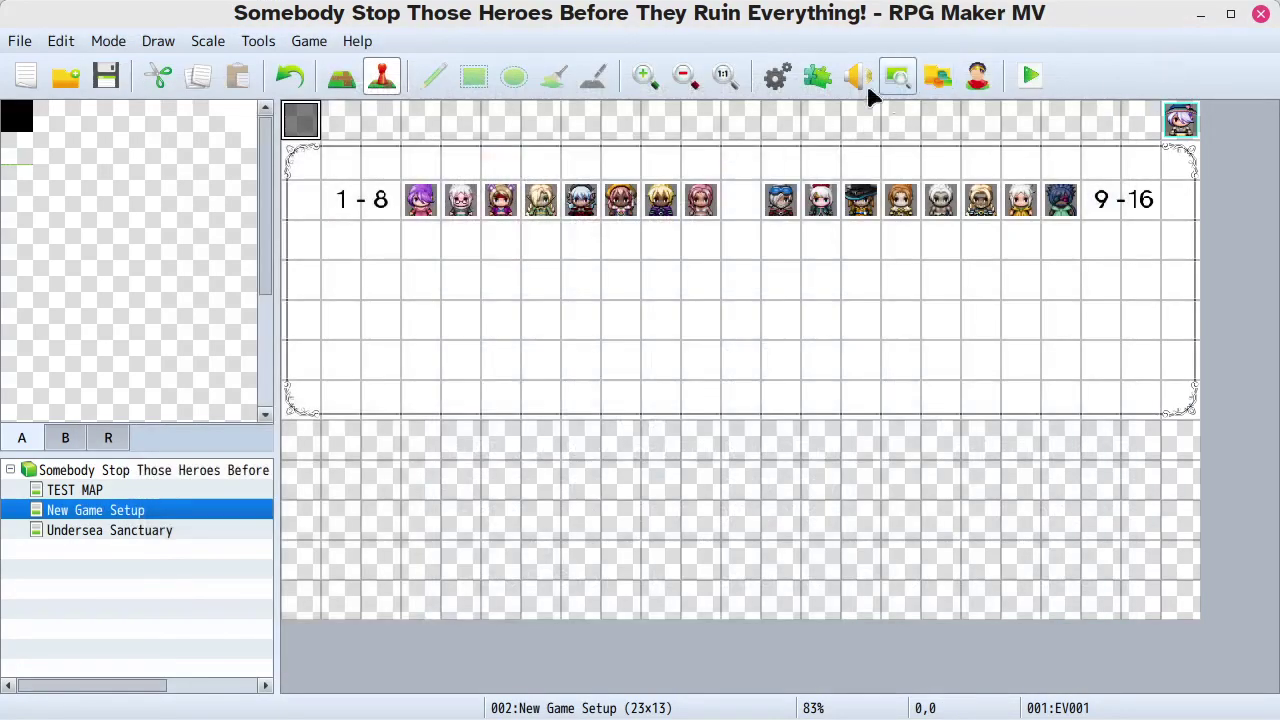
- In YEP_KeyNameEntry's Keyboard Message, replace "Press the" with "Use" in the ARROW KEYS line
left_click(817, 76)
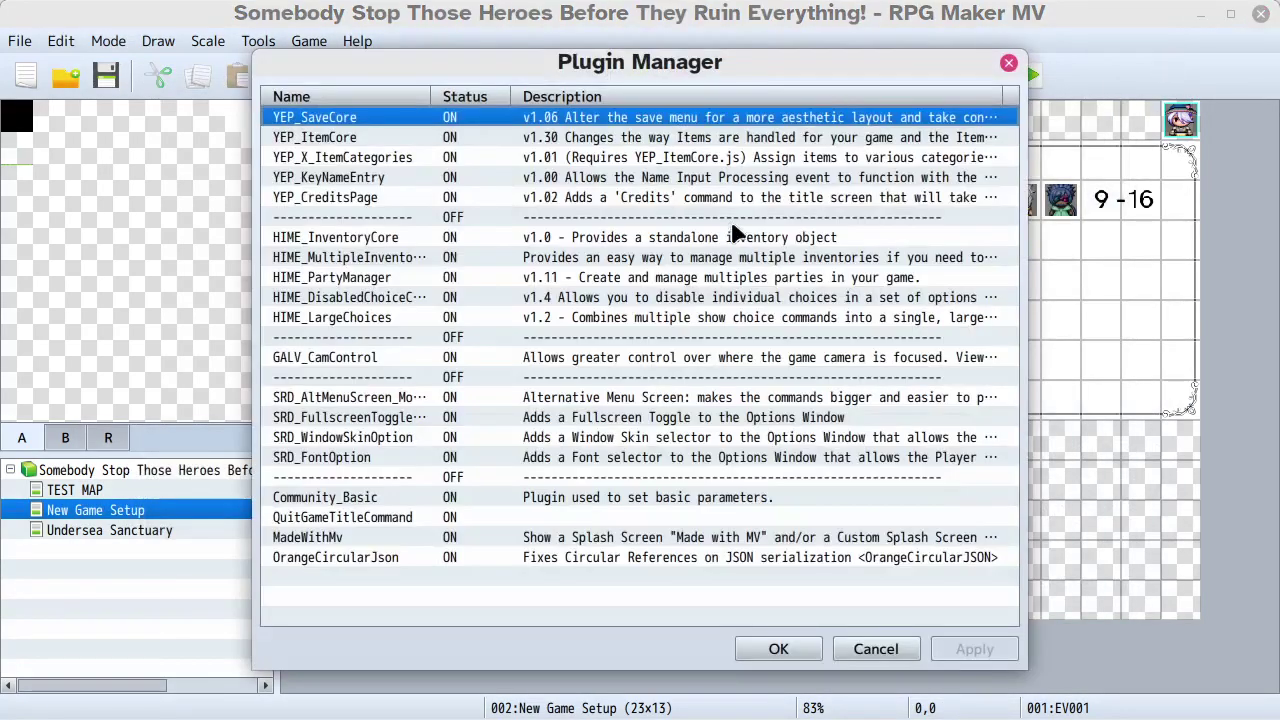
double_click(340, 177)
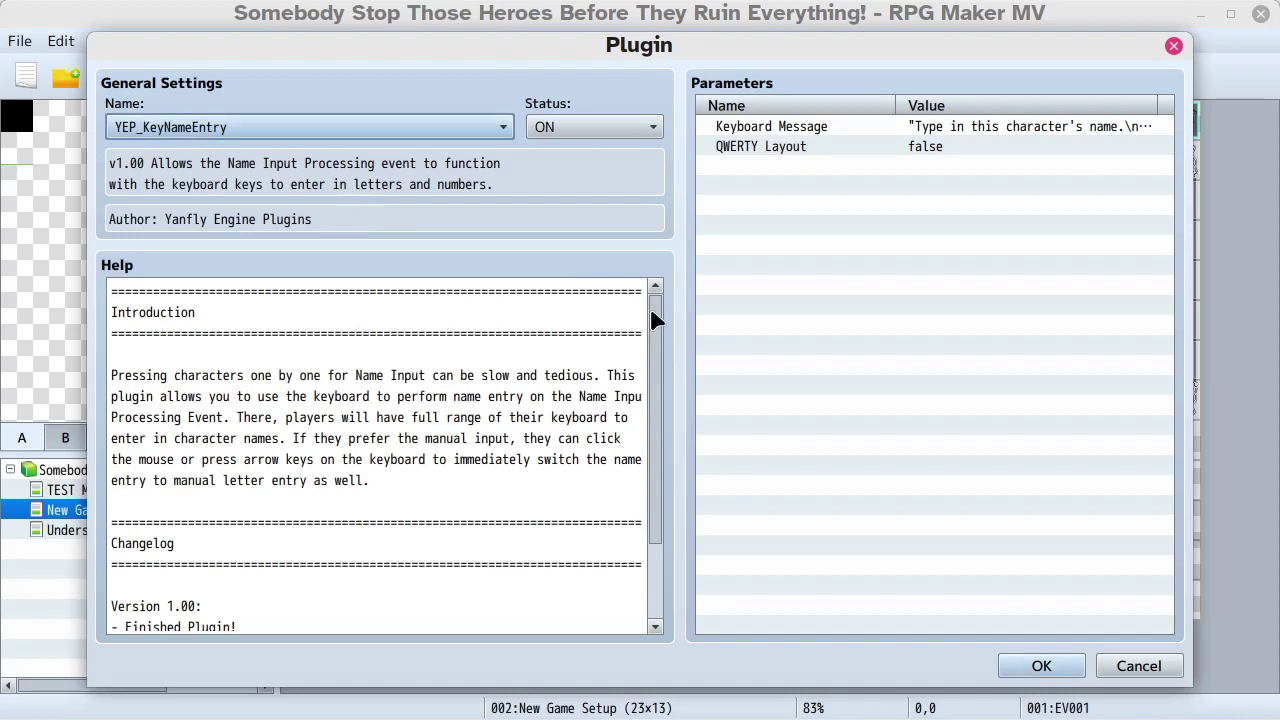
double_click(765, 127)
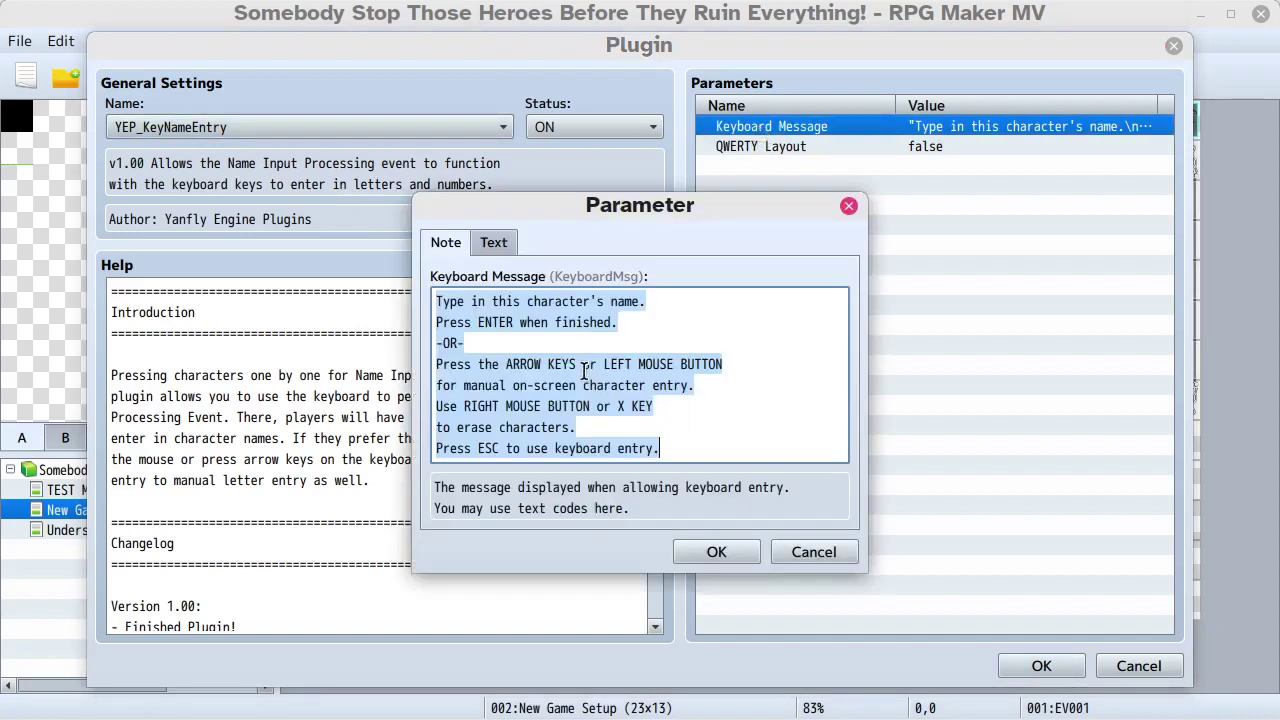
left_click(499, 366)
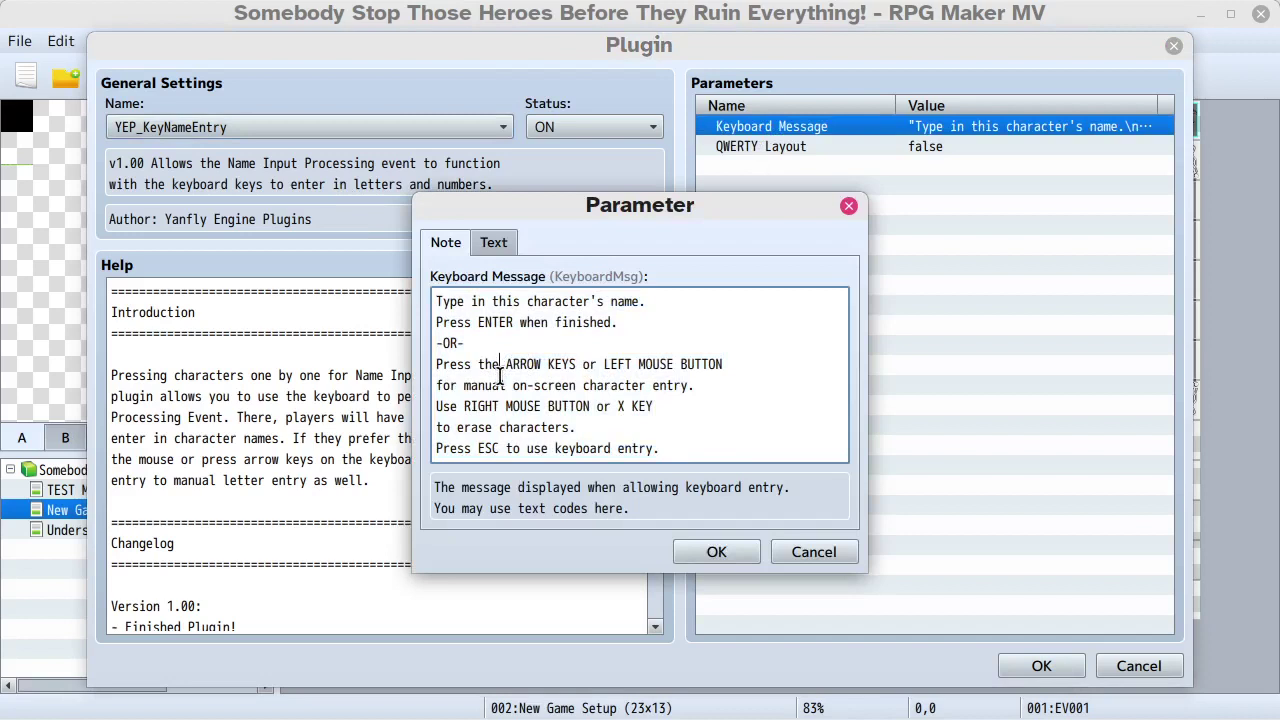
left_click_drag(499, 366, 434, 368)
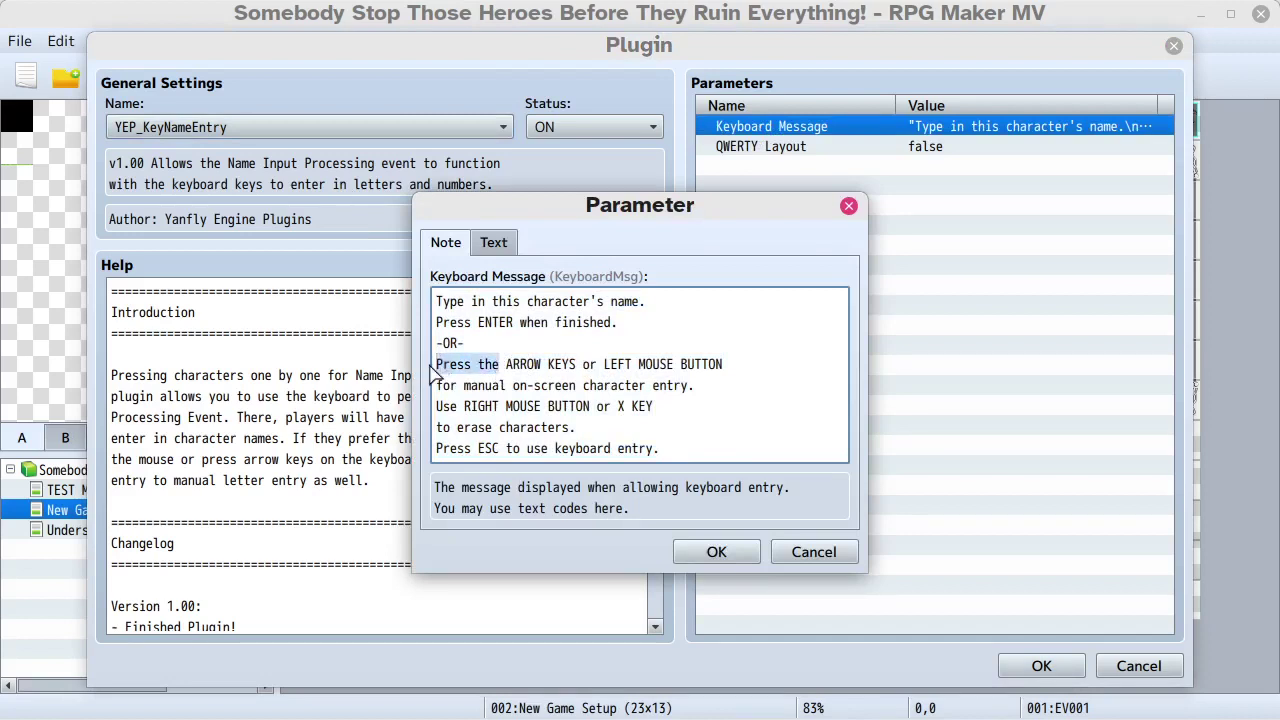
type("Use")
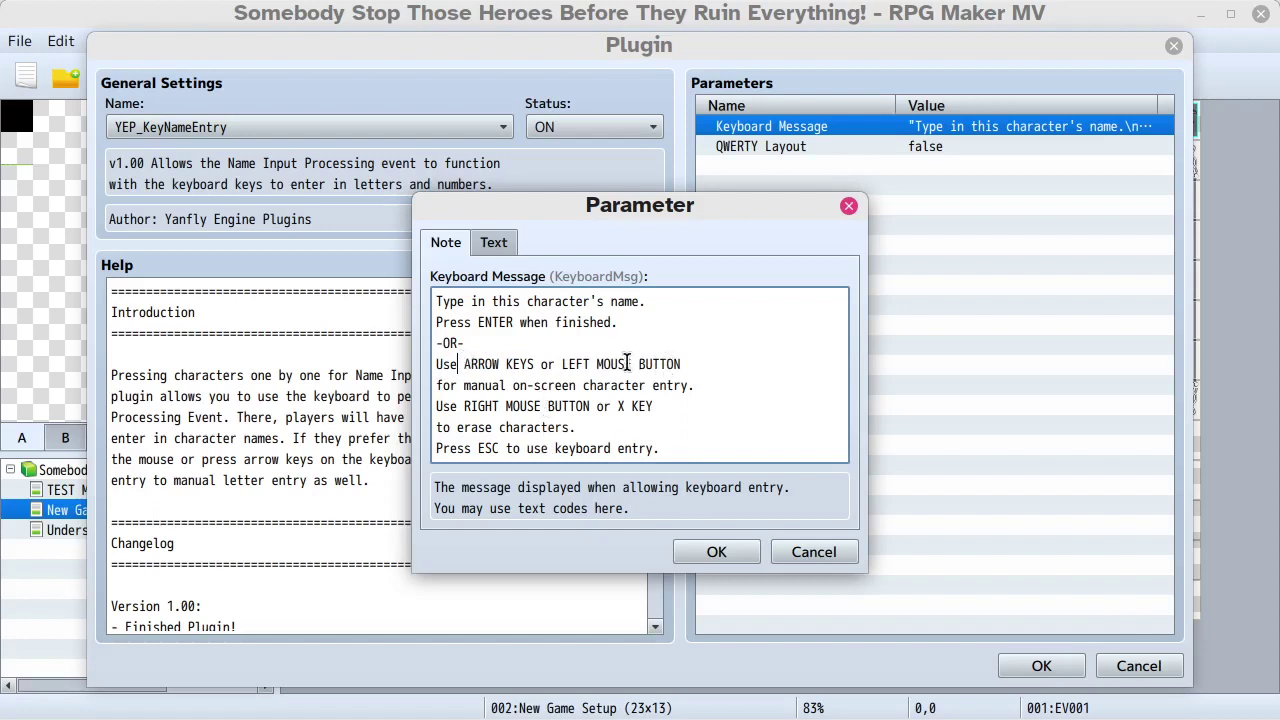
- Remove "on-screen" from the manual character entry line and accept the plugin changes
left_click_drag(633, 364, 681, 368)
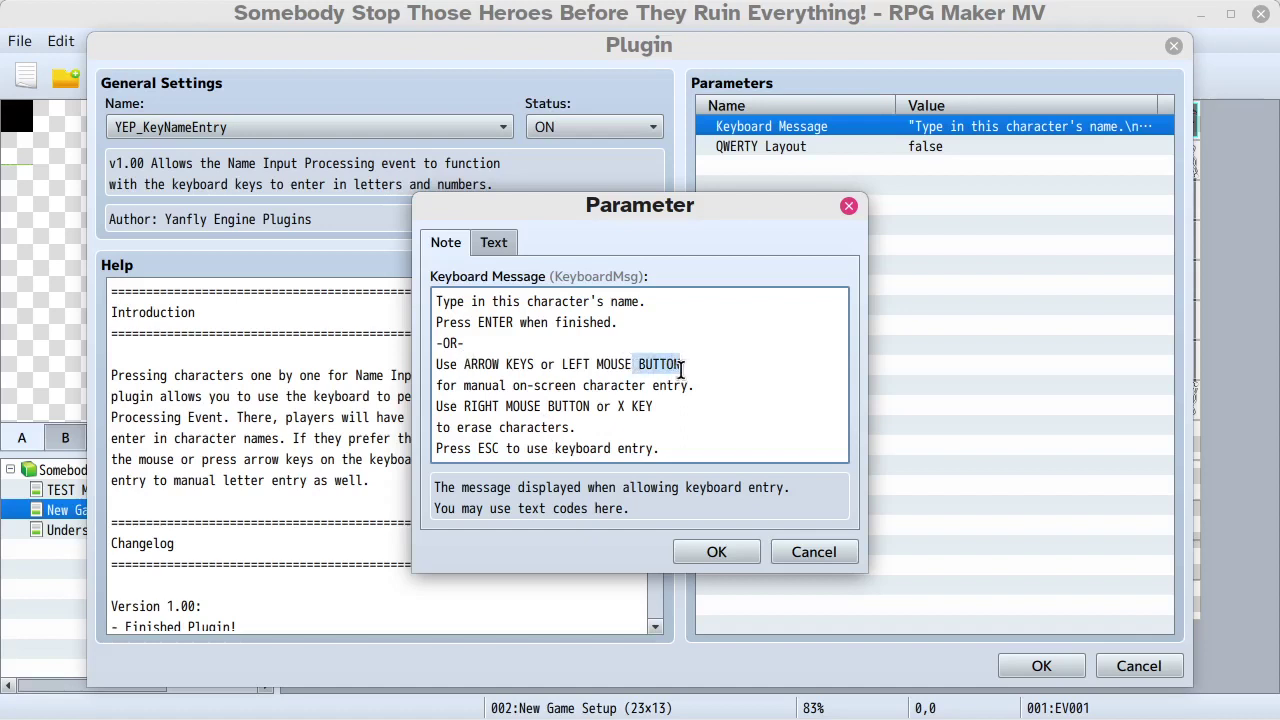
left_click_drag(512, 386, 582, 387)
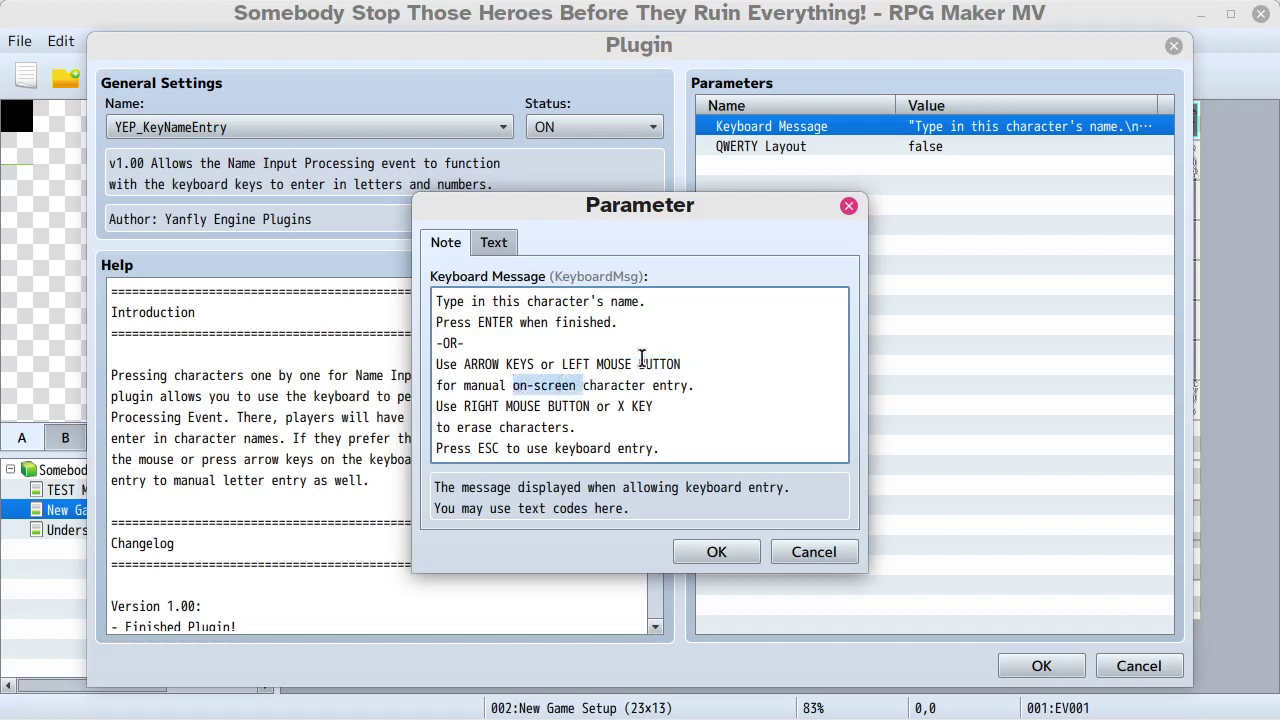
key("BackSpace")
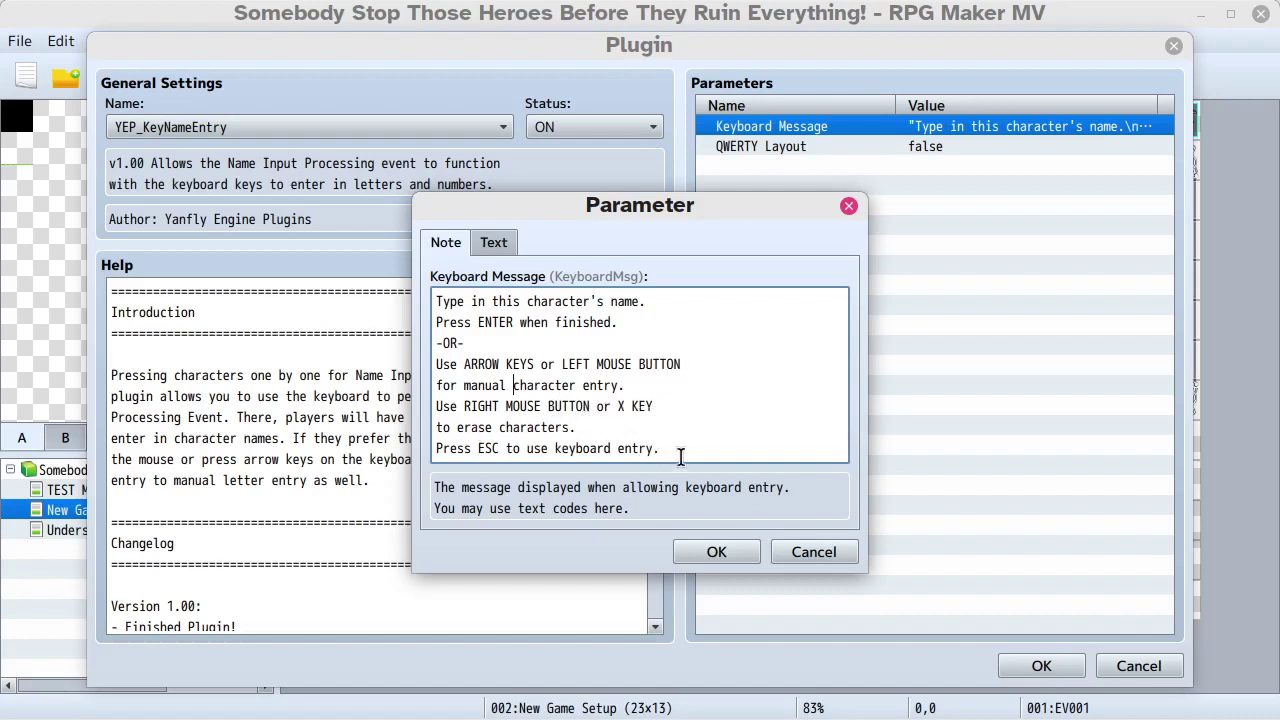
left_click(706, 554)
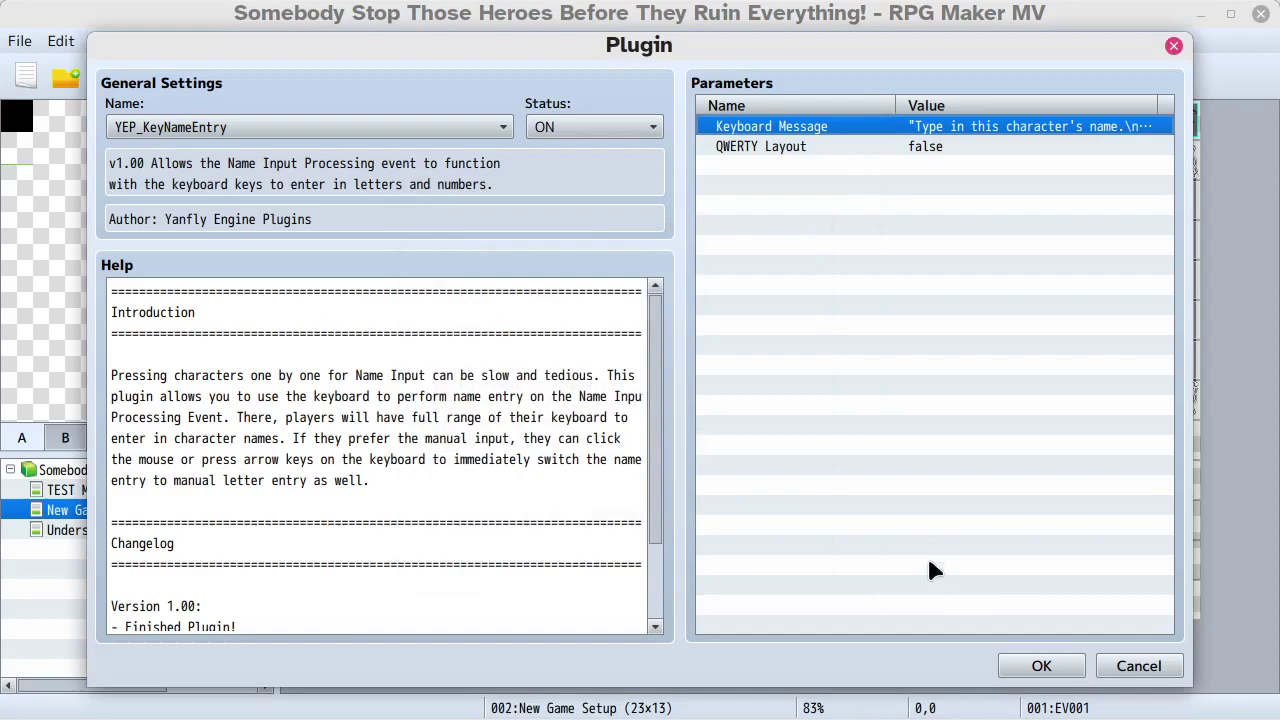
left_click(1038, 667)
left_click(800, 650)
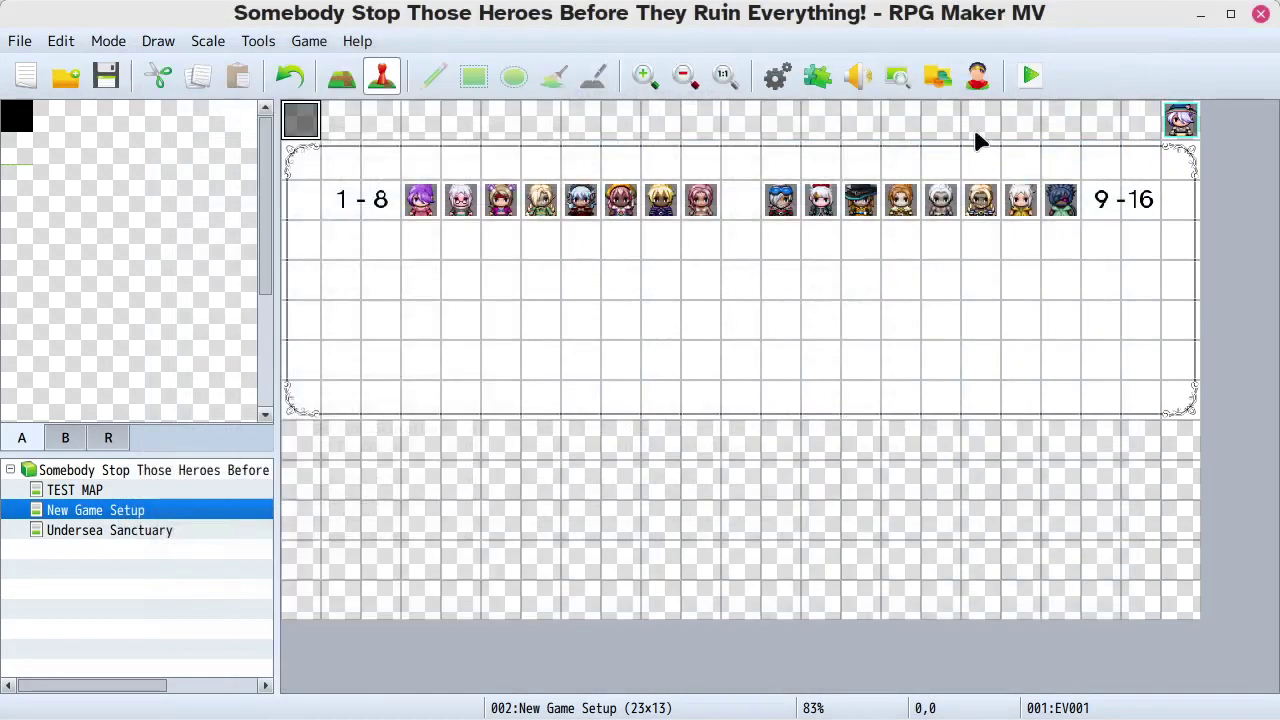
- Playtest the game with the changes saved, and start a new game from the title screen
left_click(1030, 77)
left_click(556, 401)
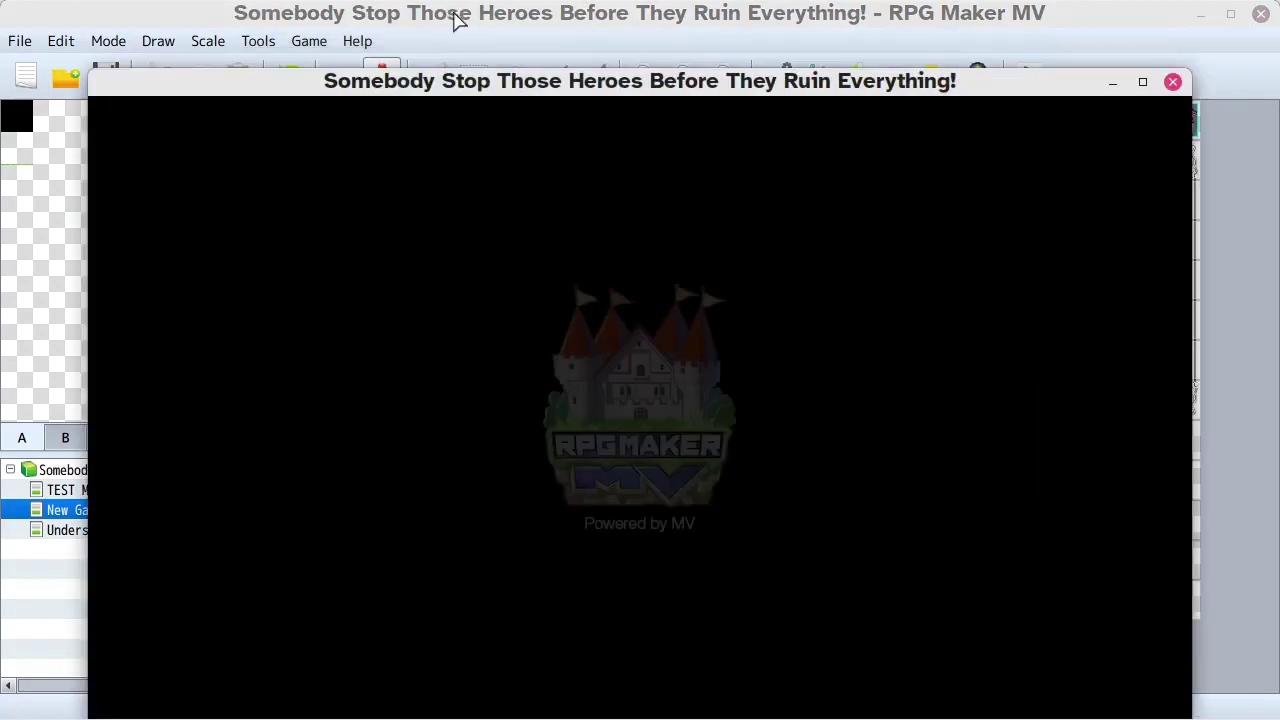
left_click_drag(523, 85, 524, 59)
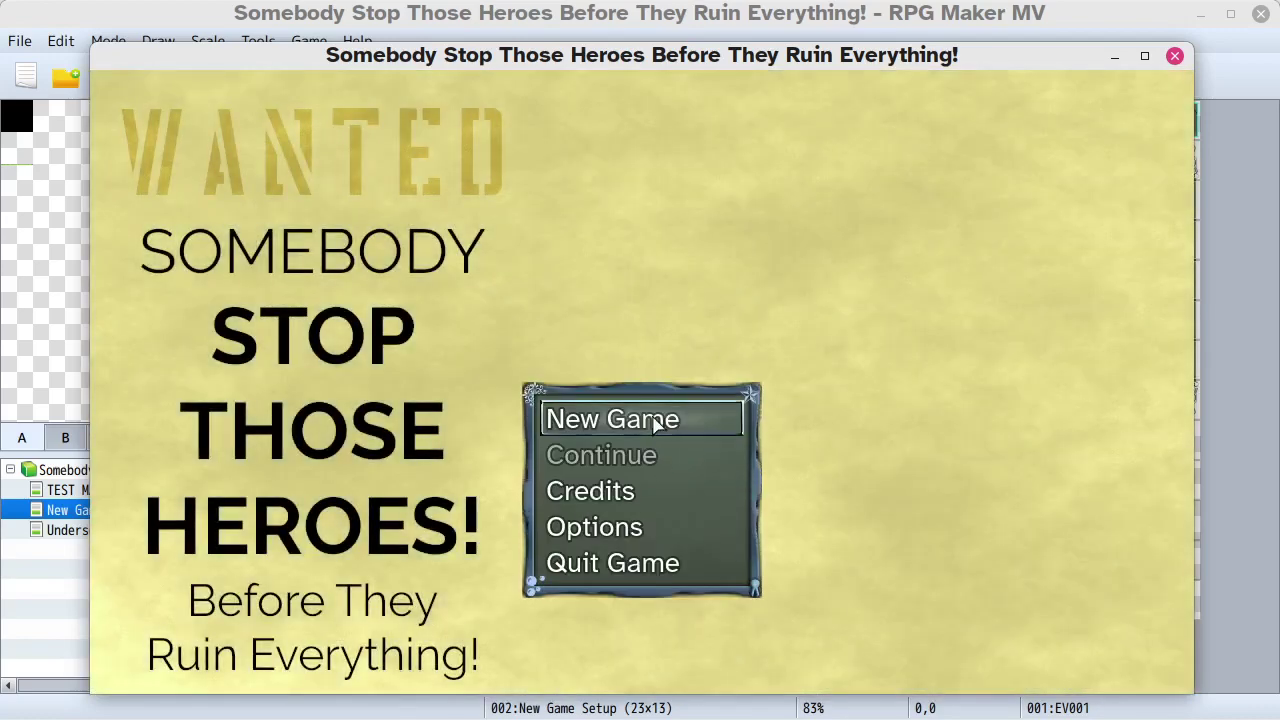
left_click(655, 420)
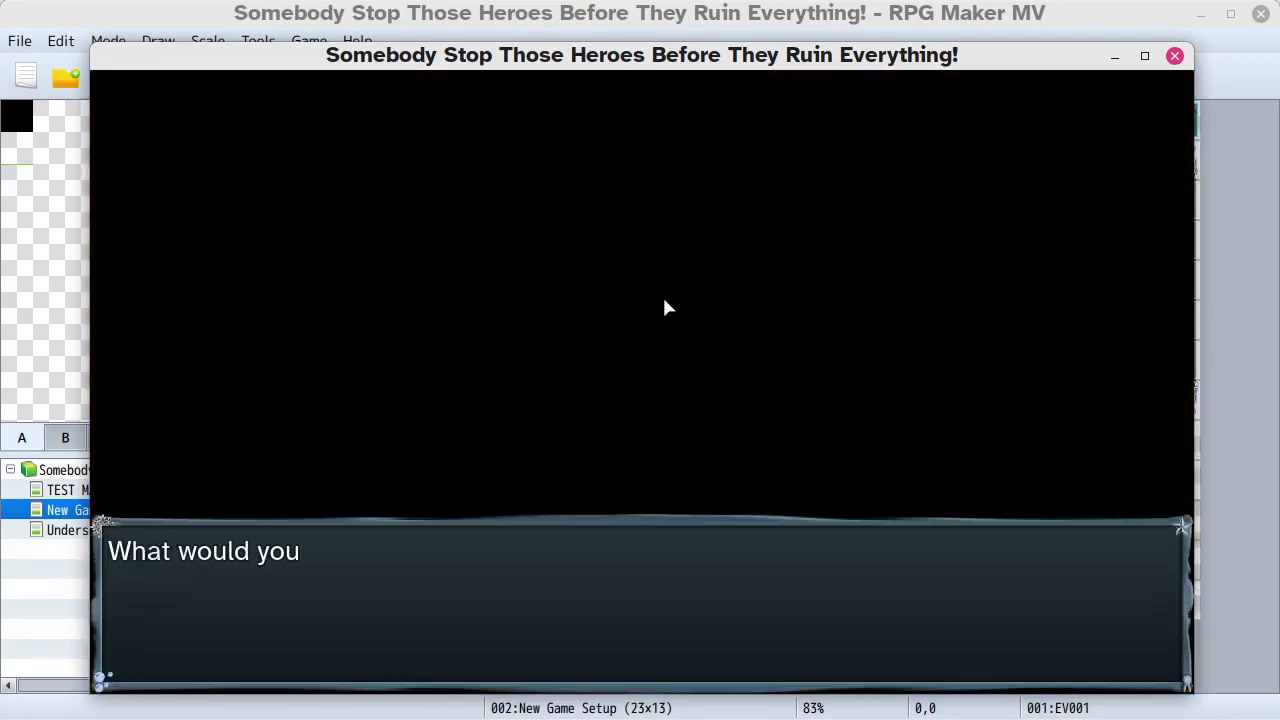
- Set up the playtest game with Savior Mode and a player count, confirming the choices
left_click(593, 382)
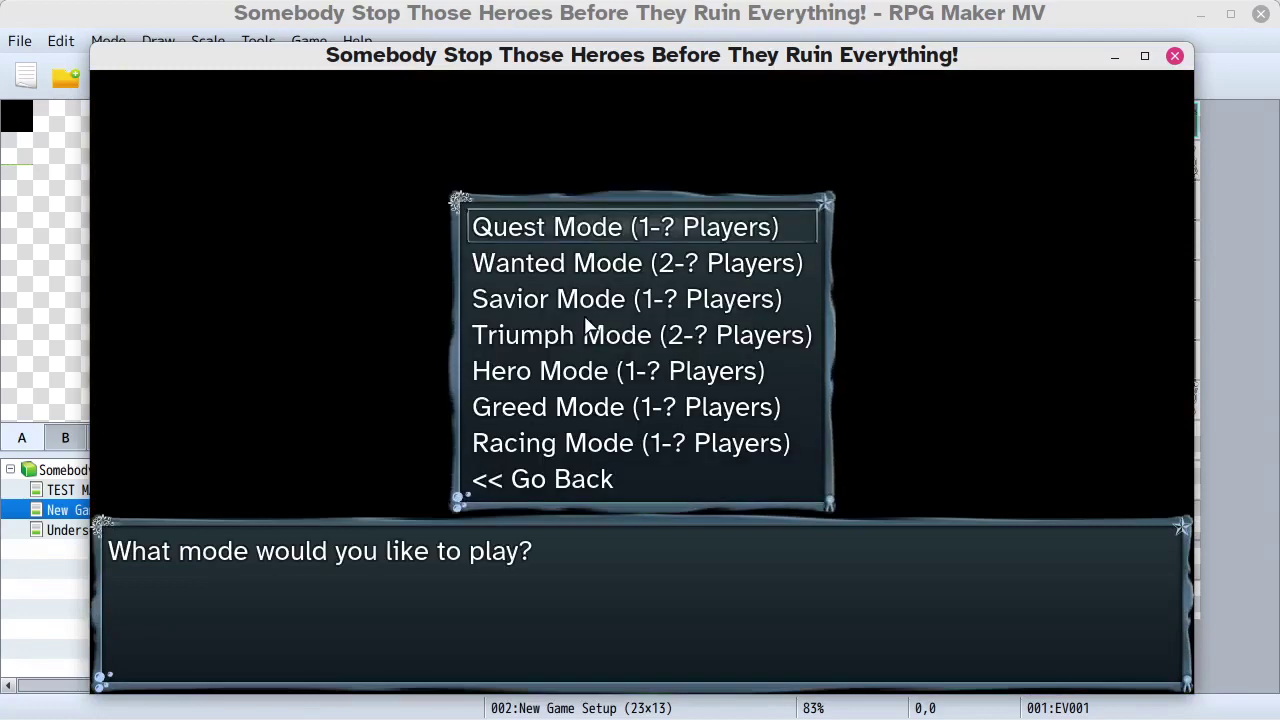
left_click(583, 298)
left_click(600, 440)
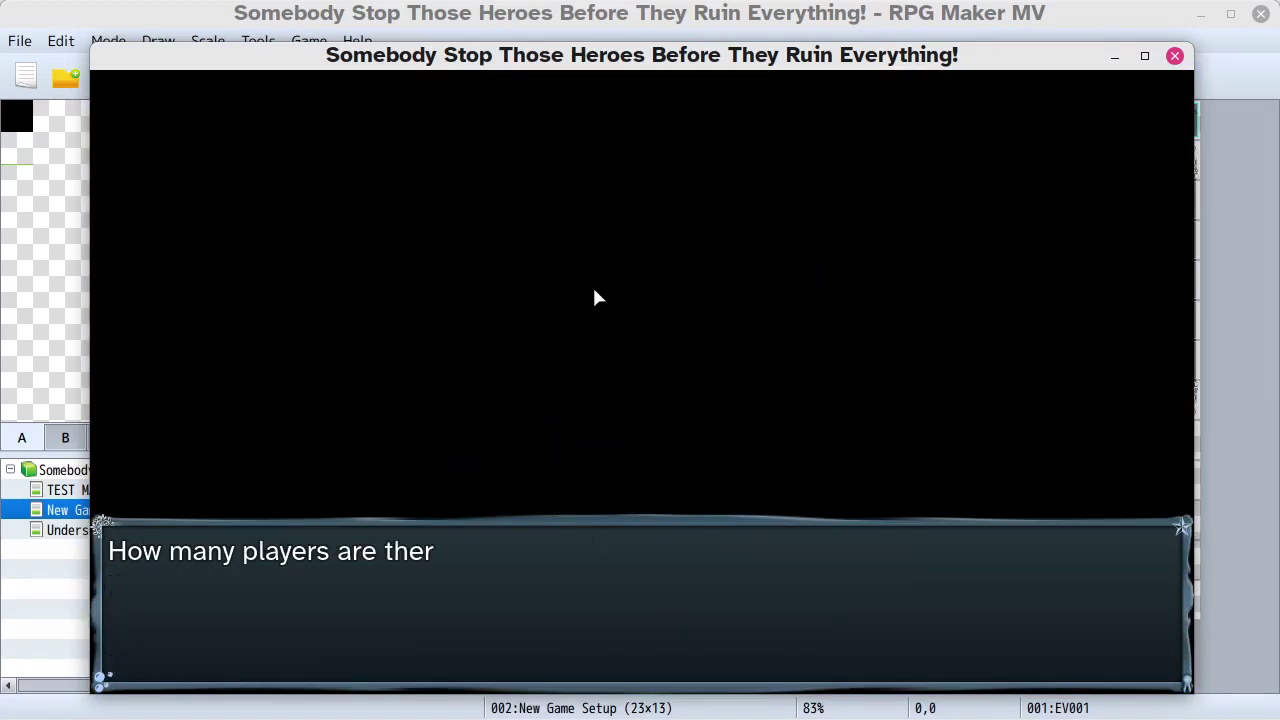
left_click(592, 236)
key("Return")
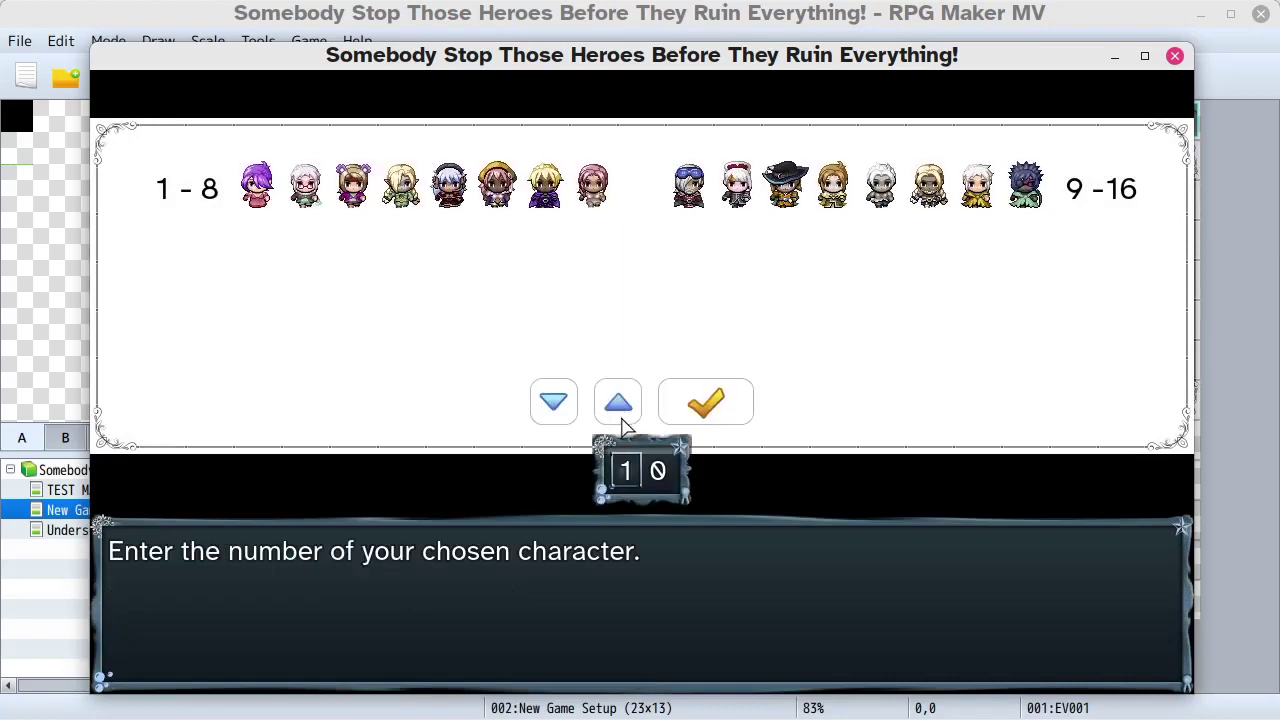
- Choose character number 11, check the message on the name entry screen, and close the playtest
left_click(657, 471)
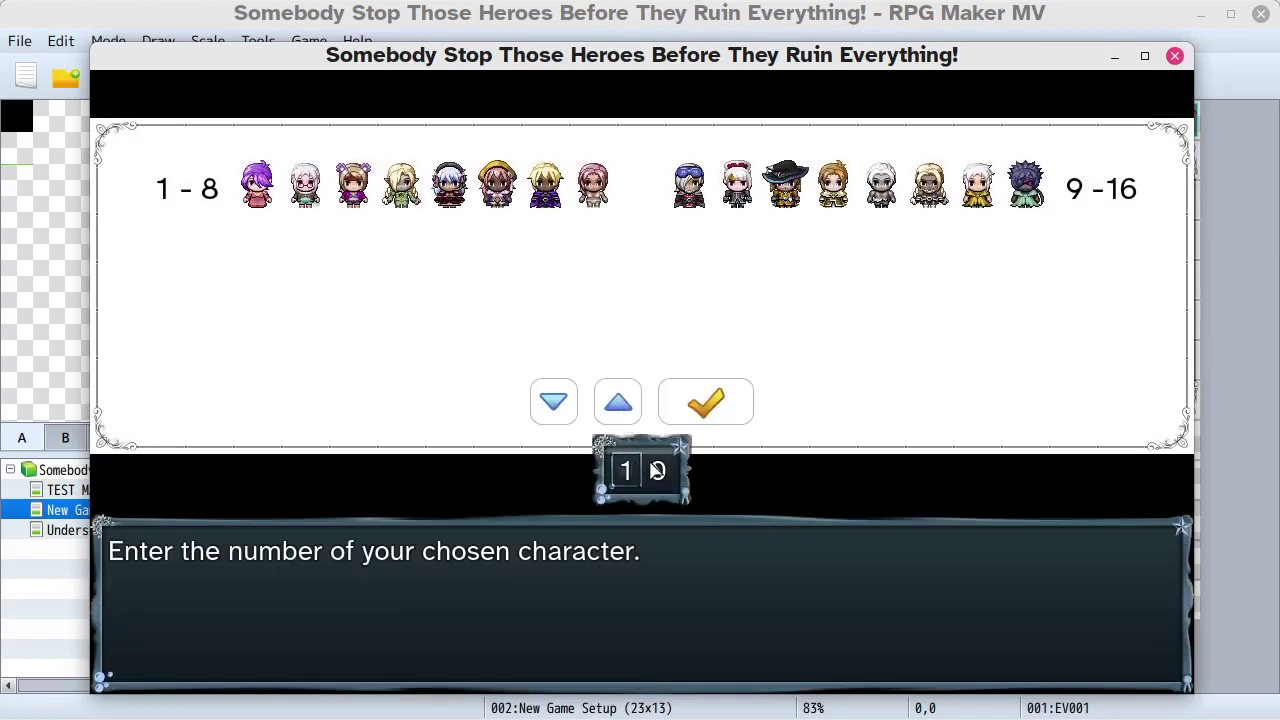
left_click(630, 402)
left_click(705, 402)
key("Return")
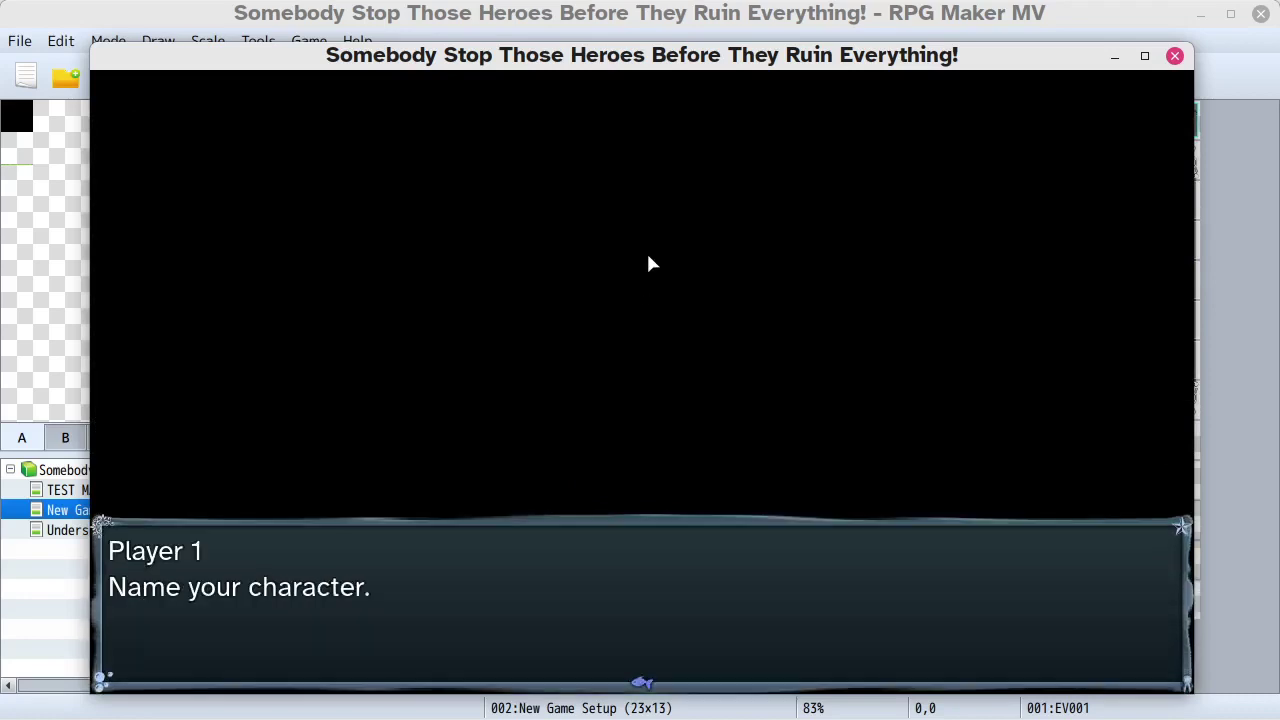
key("Return")
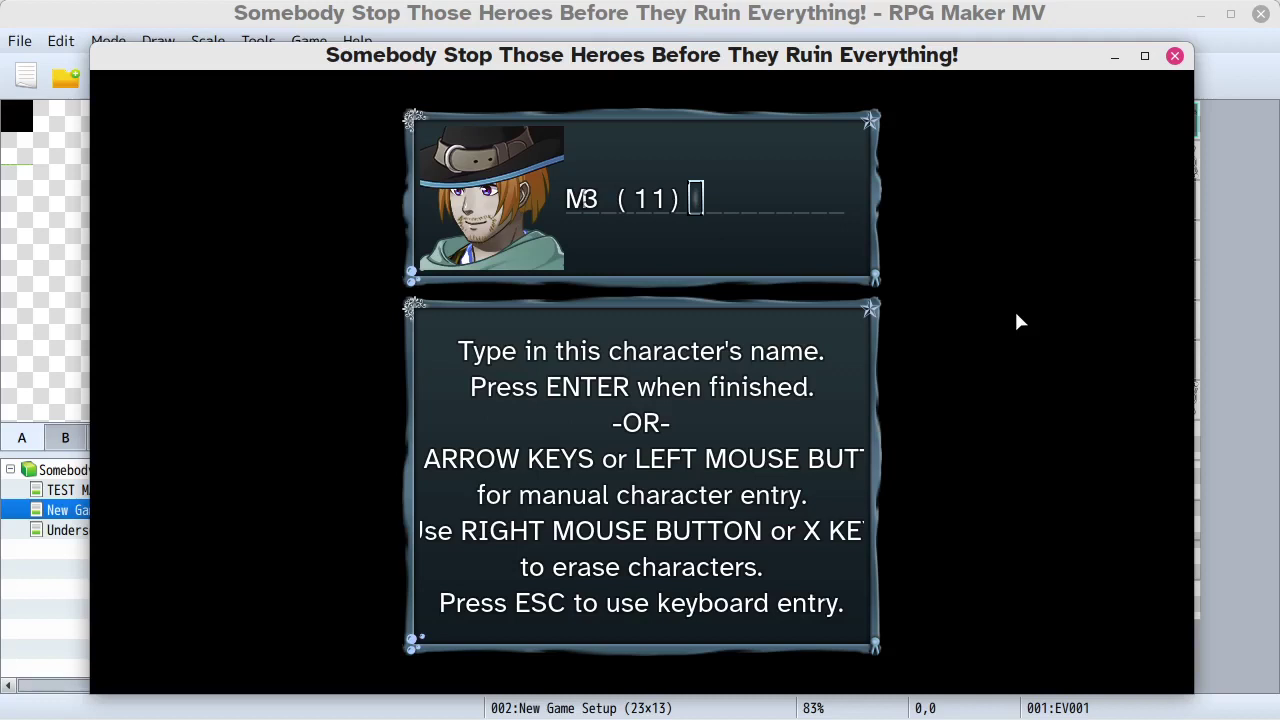
left_click(1175, 55)
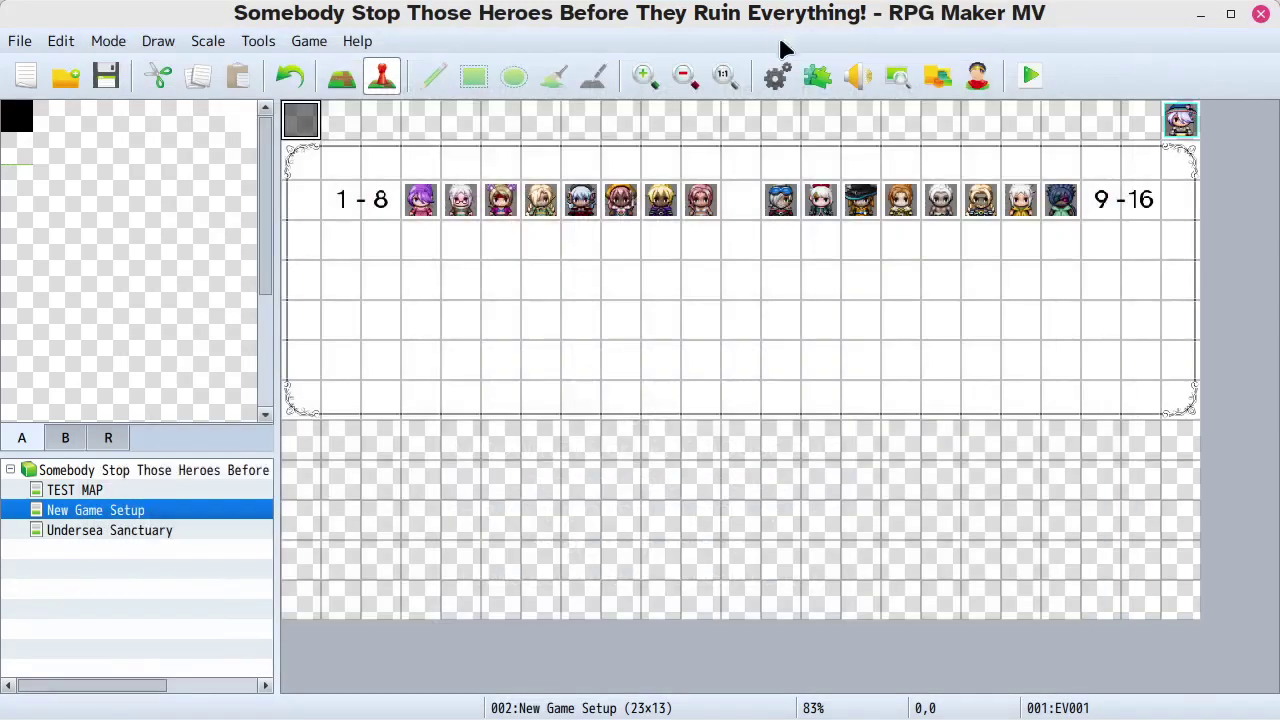
- In YEP_KeyNameEntry's Keyboard Message, delete "ARROW KEYS or" so the line reads "Use LEFT MOUSE BUTTON"
left_click(817, 77)
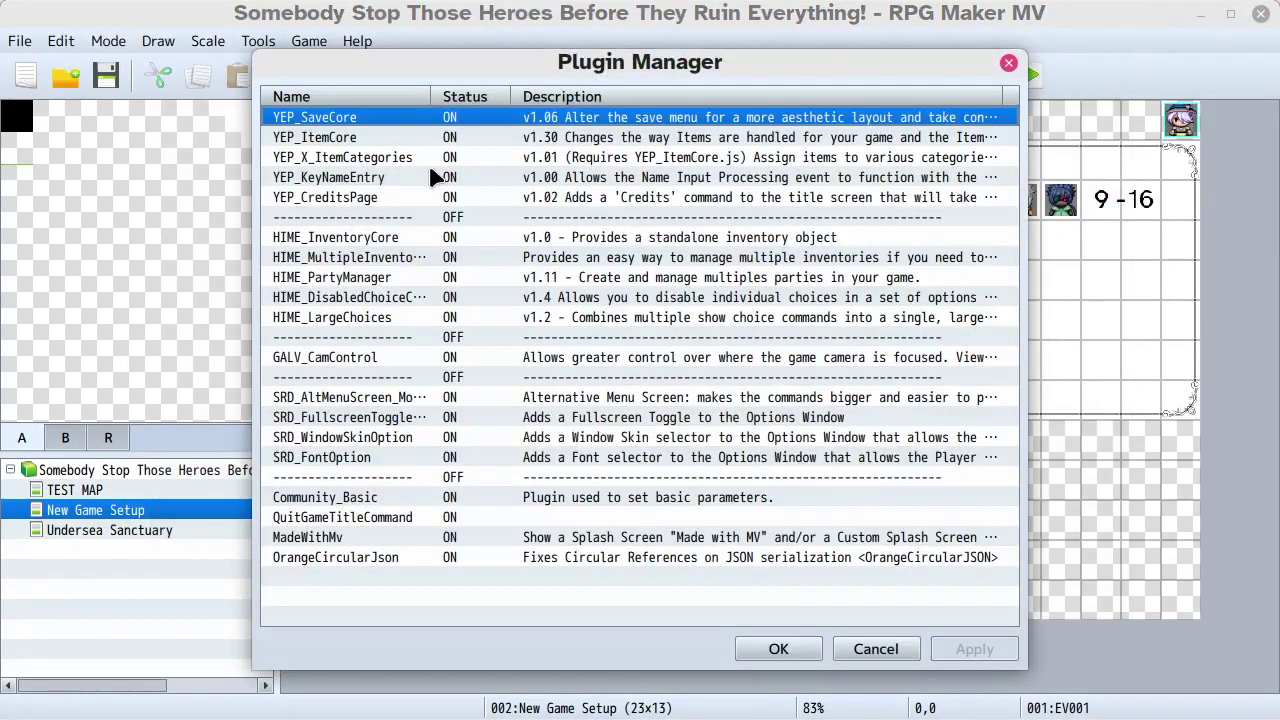
double_click(365, 180)
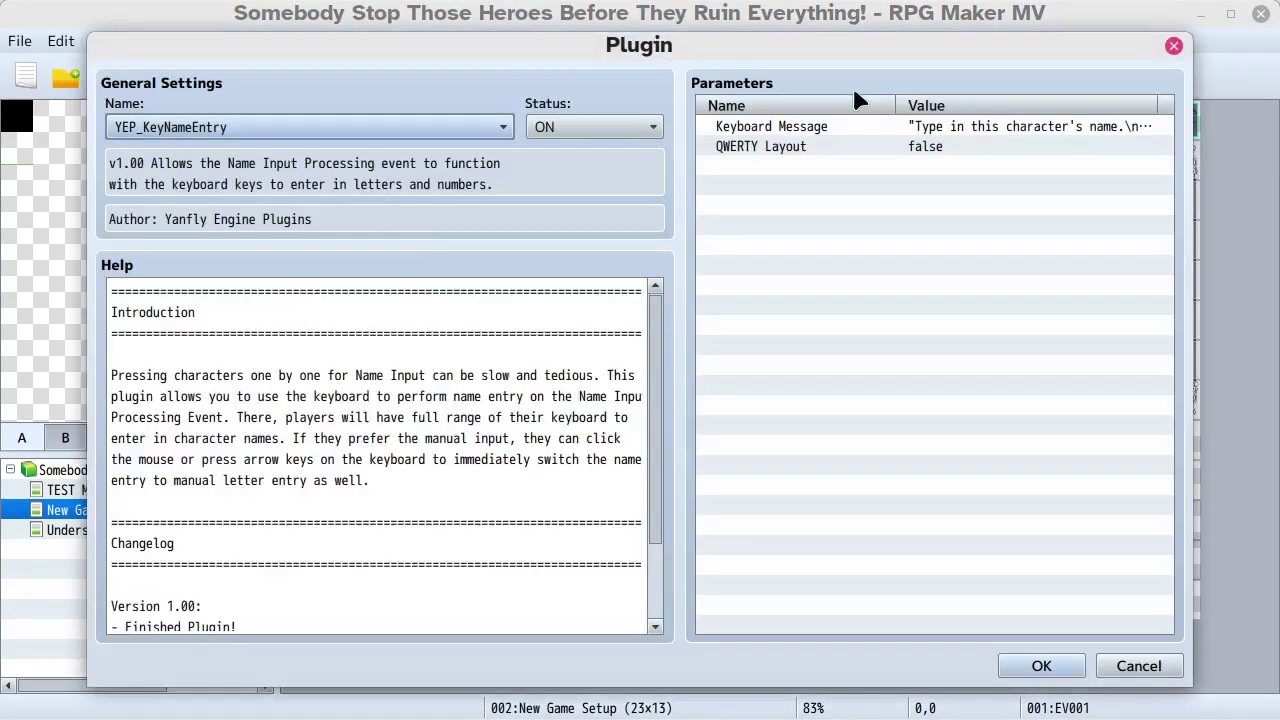
double_click(794, 129)
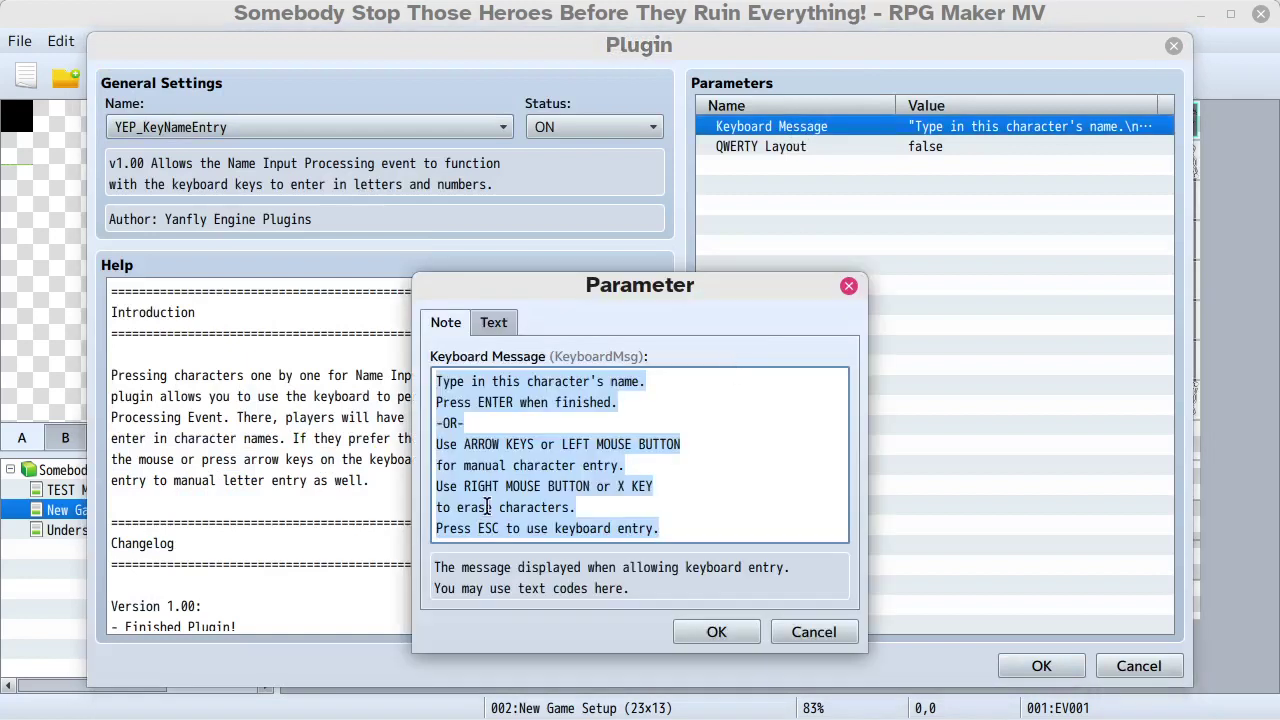
left_click(560, 440)
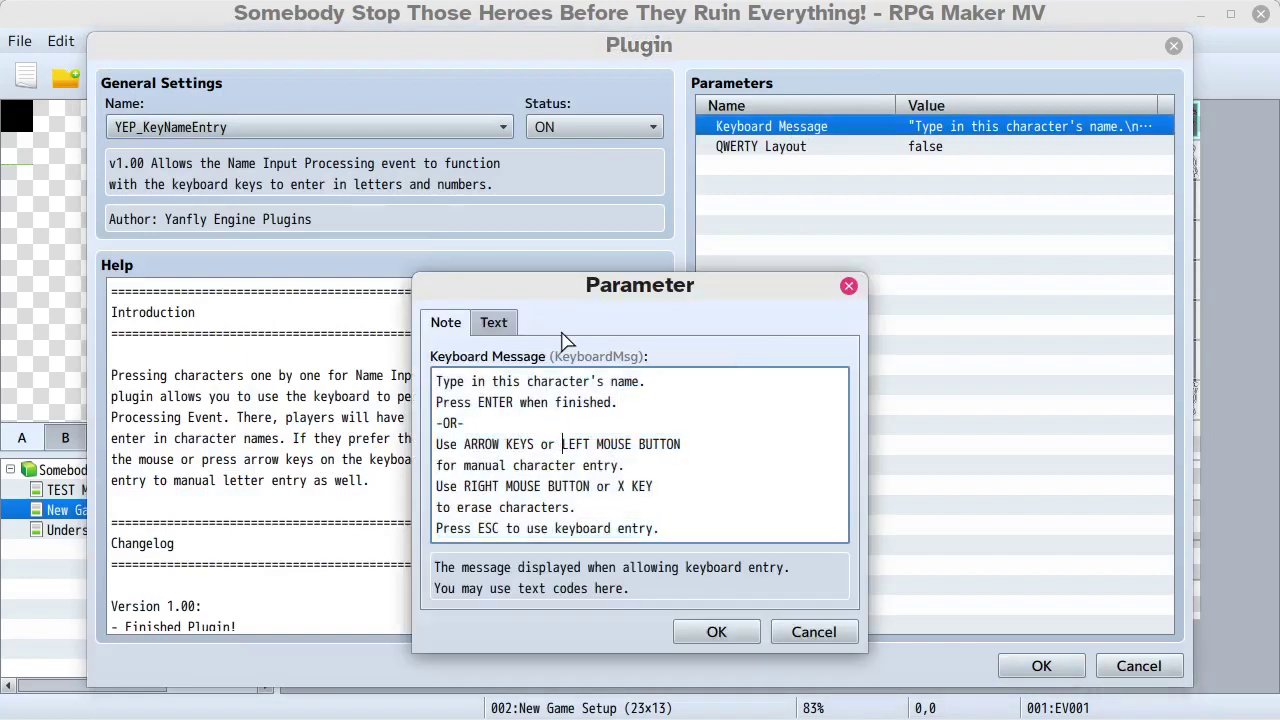
left_click(562, 444)
key("BackSpace")
key("BackSpace")
key("BackSpace")
key("BackSpace")
key("BackSpace")
key("BackSpace")
key("BackSpace")
key("BackSpace")
key("BackSpace")
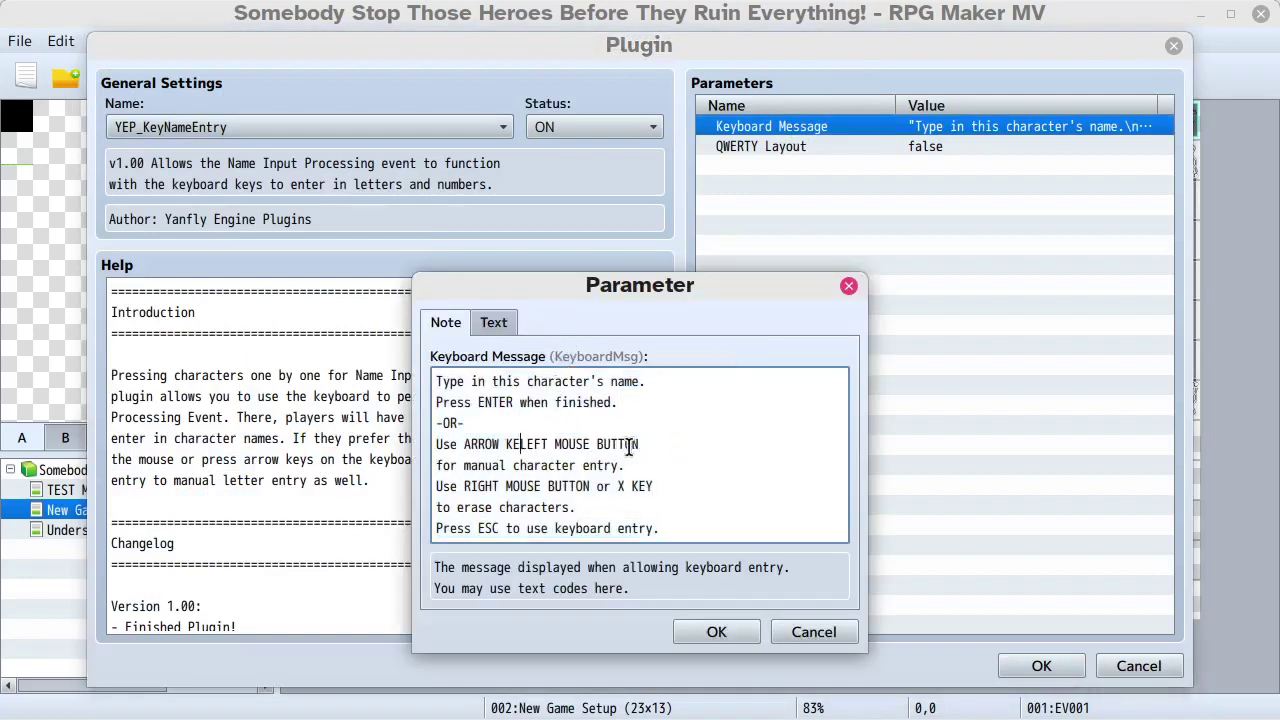
key("BackSpace")
key("BackSpace")
key("BackSpace")
key("BackSpace")
key("BackSpace")
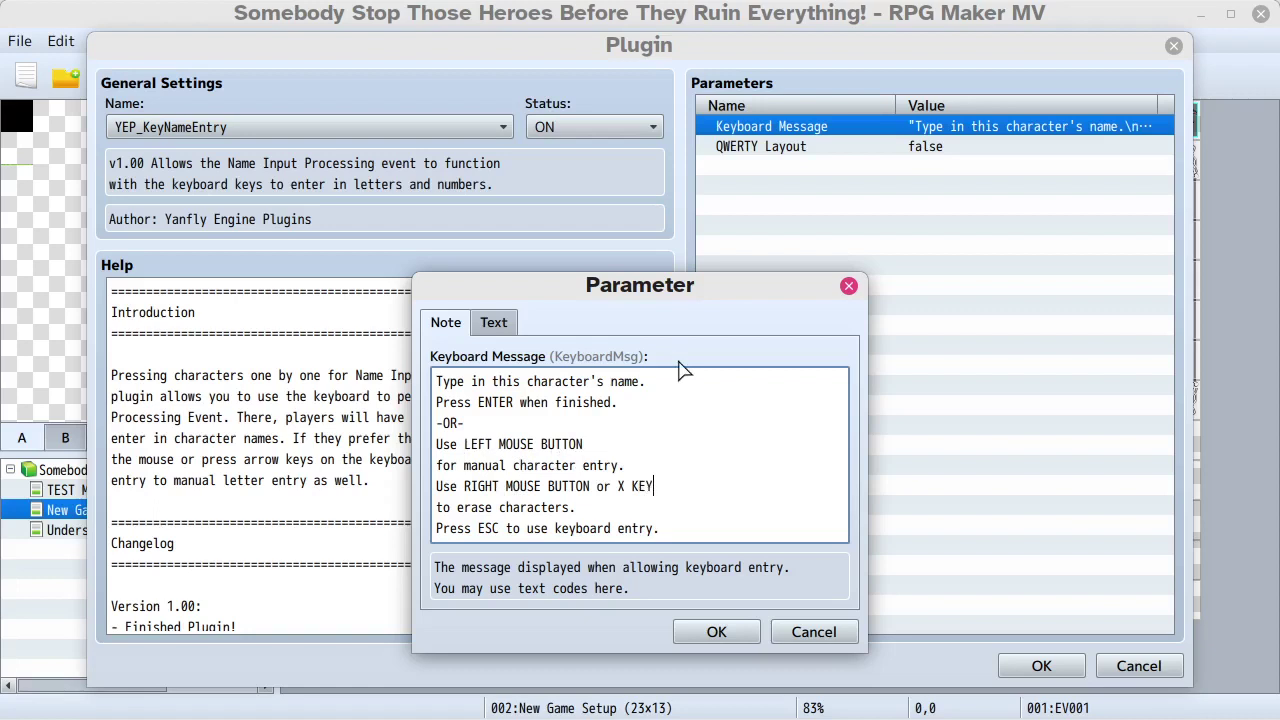
- Delete "or X KEY" from the RIGHT MOUSE BUTTON line of the message
key("BackSpace")
key("BackSpace")
key("BackSpace")
key("BackSpace")
key("BackSpace")
key("BackSpace")
key("BackSpace")
key("BackSpace")
- Reword the message's last line to "ESC KEY returns to keyboard entry." and accept the message and plugin settings
double_click(535, 528)
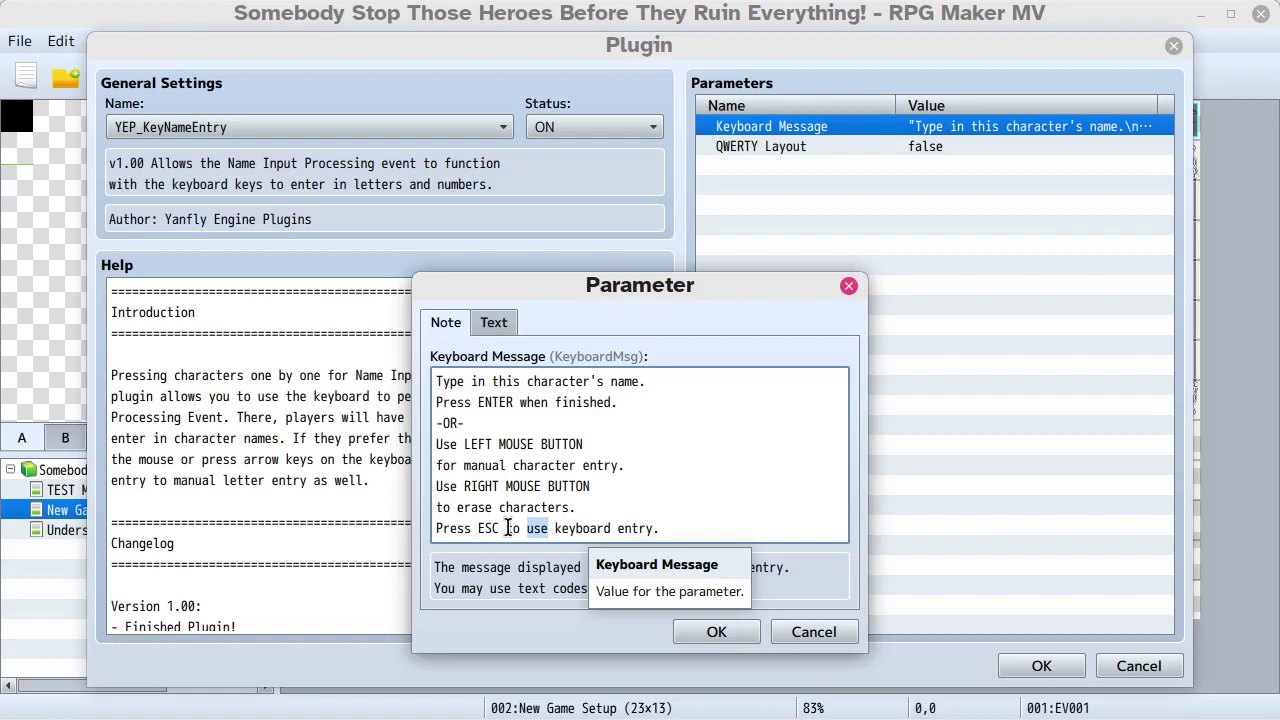
double_click(440, 528)
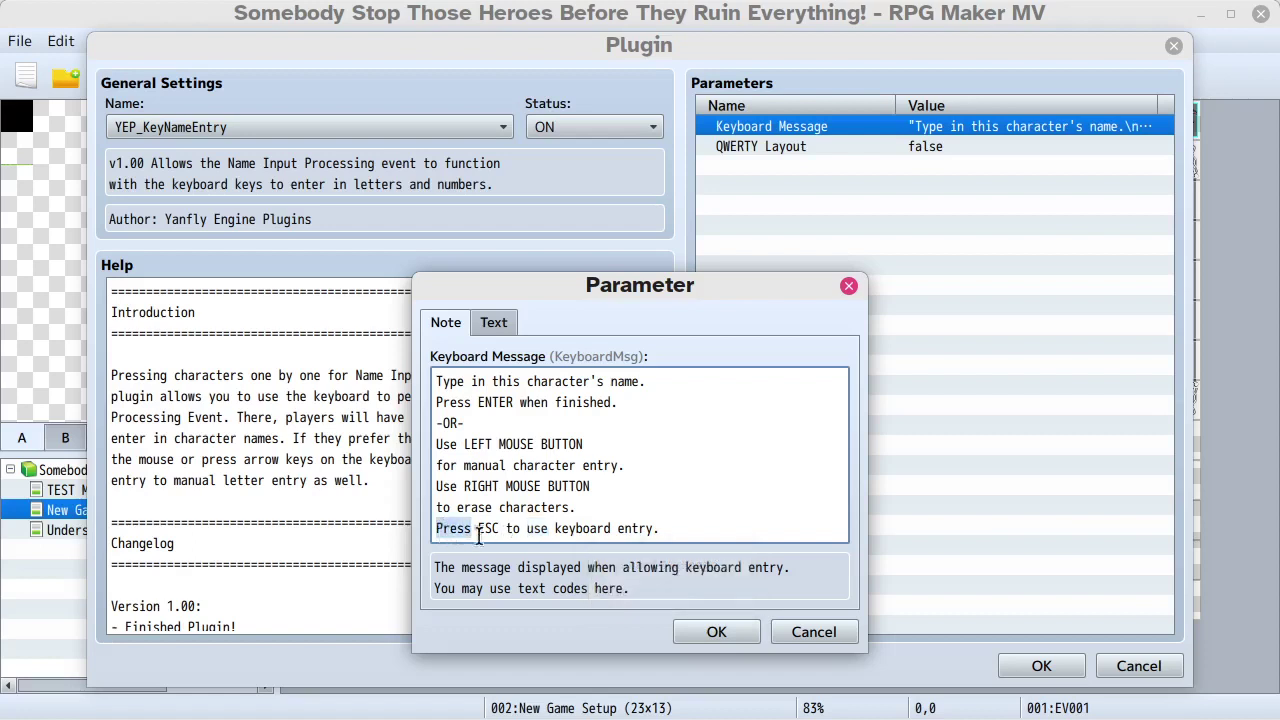
key("Delete")
key("Delete")
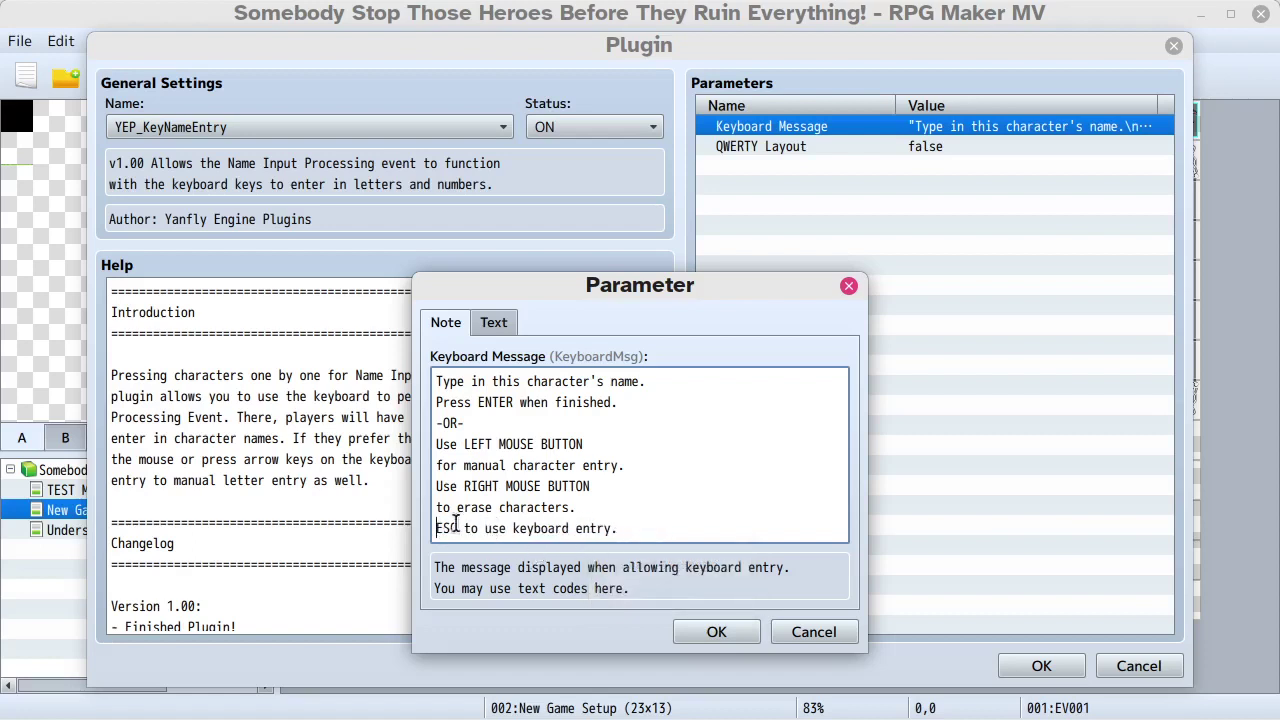
left_click_drag(464, 524, 508, 524)
type("returns to")
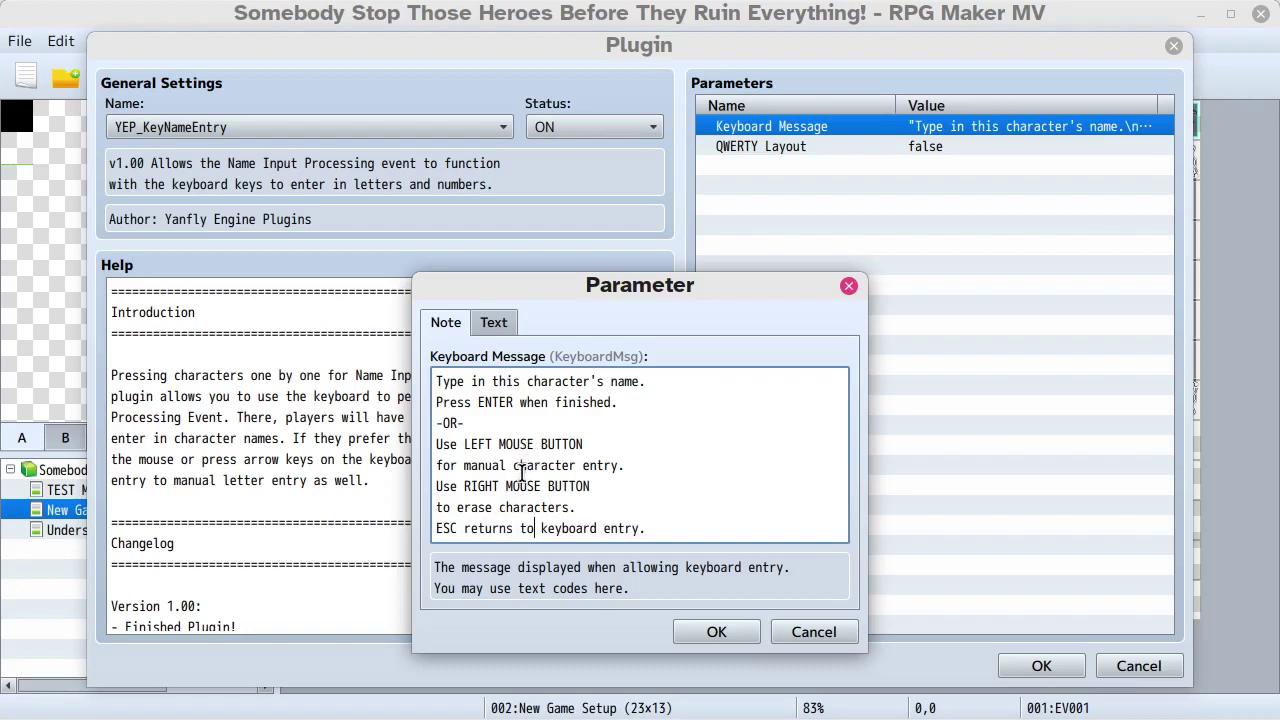
left_click(463, 528)
type("KEY")
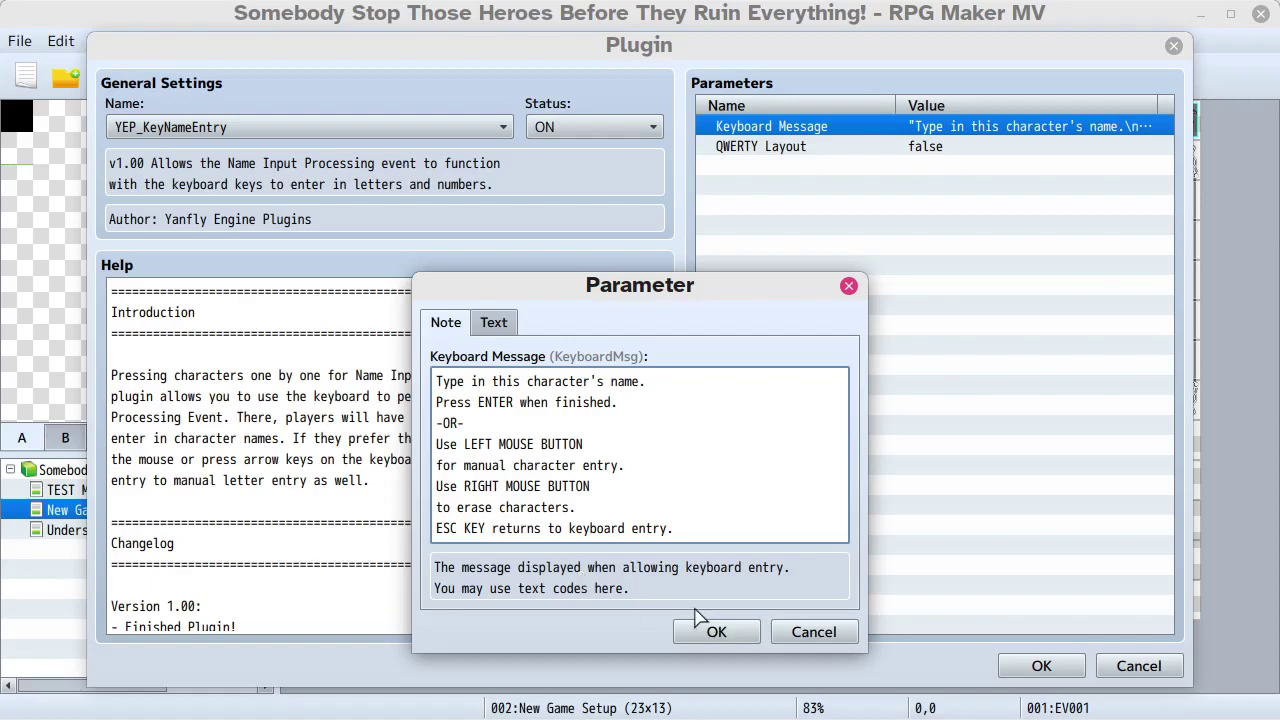
left_click(716, 632)
left_click(1041, 666)
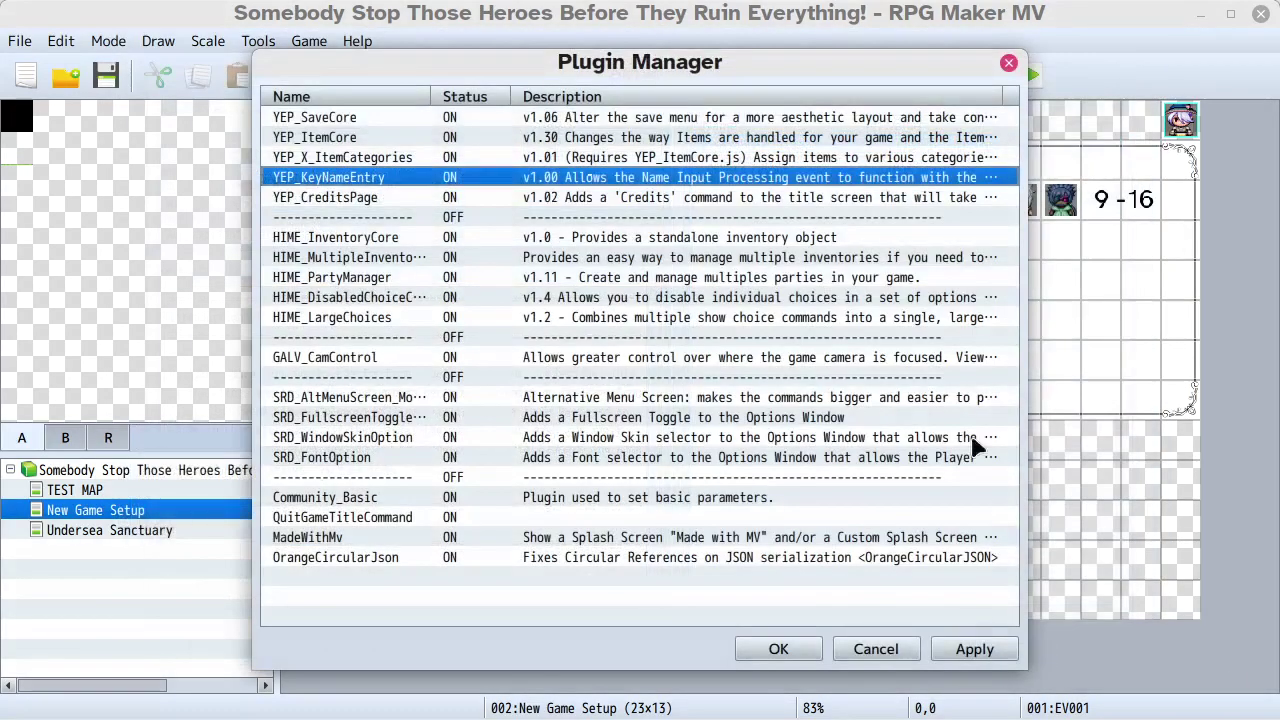
- Accept the Plugin Manager settings, start a playtest, and begin a new game
left_click(805, 650)
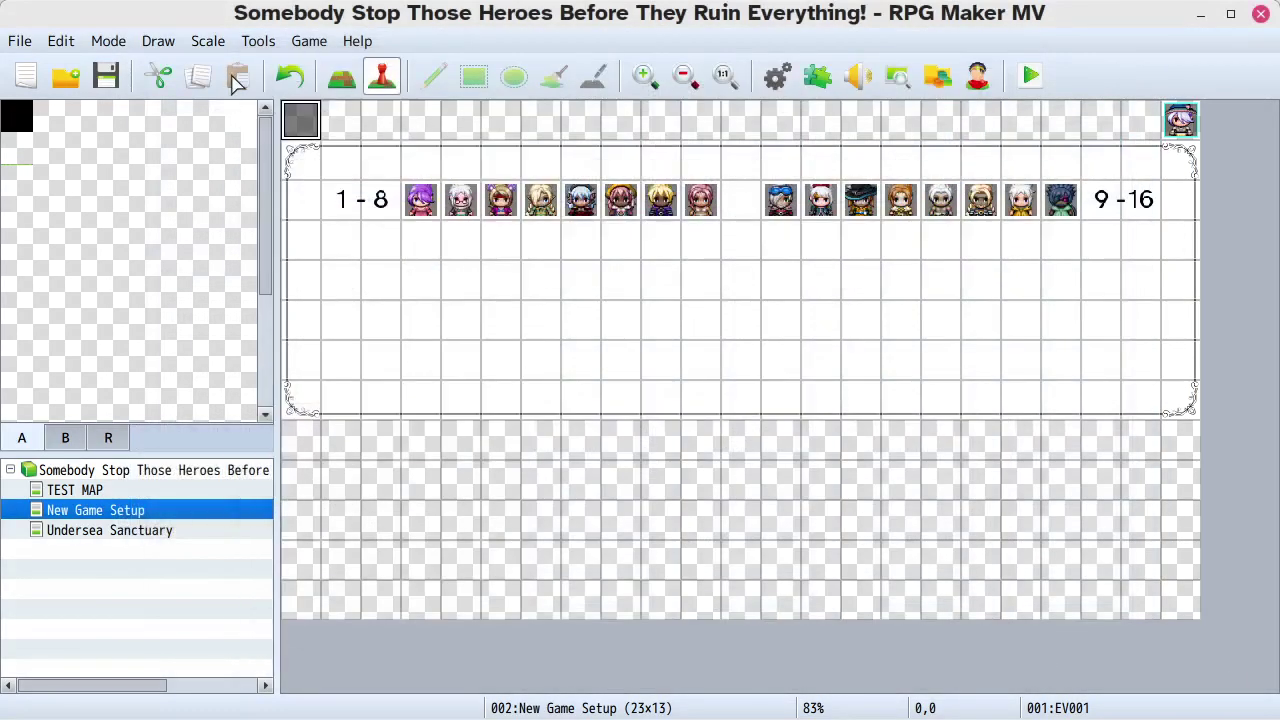
left_click(1030, 75)
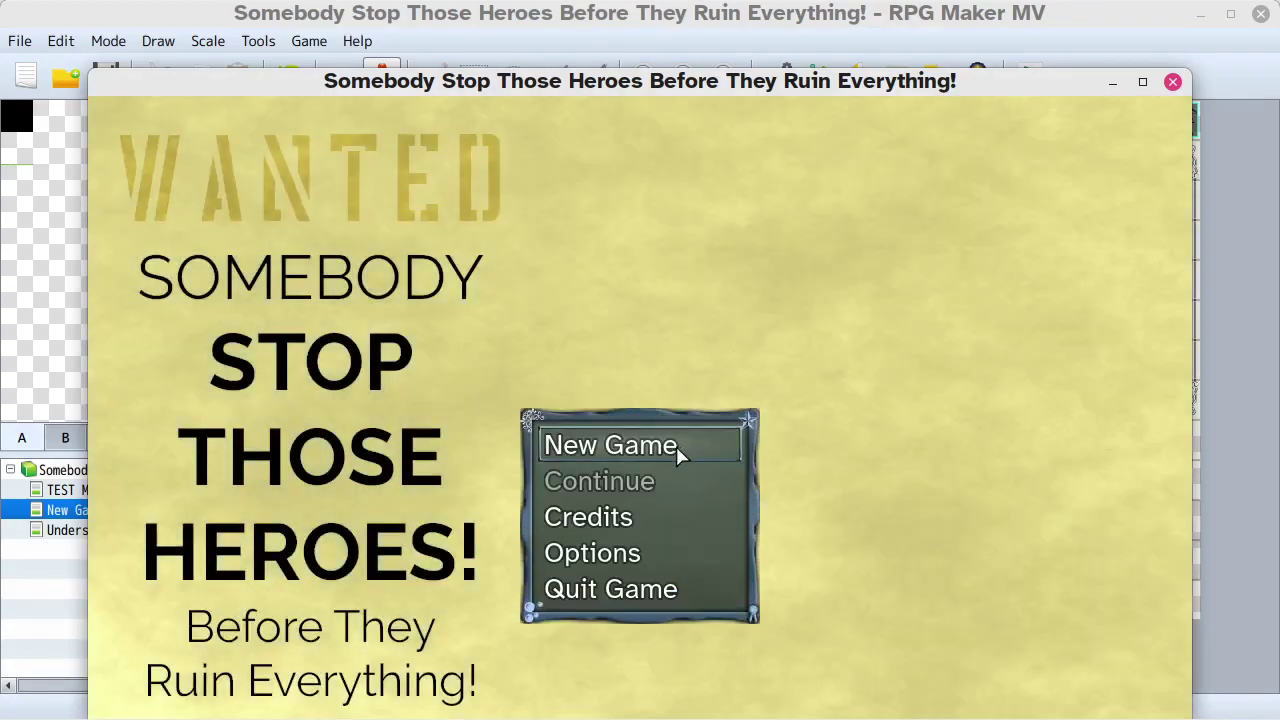
left_click(640, 445)
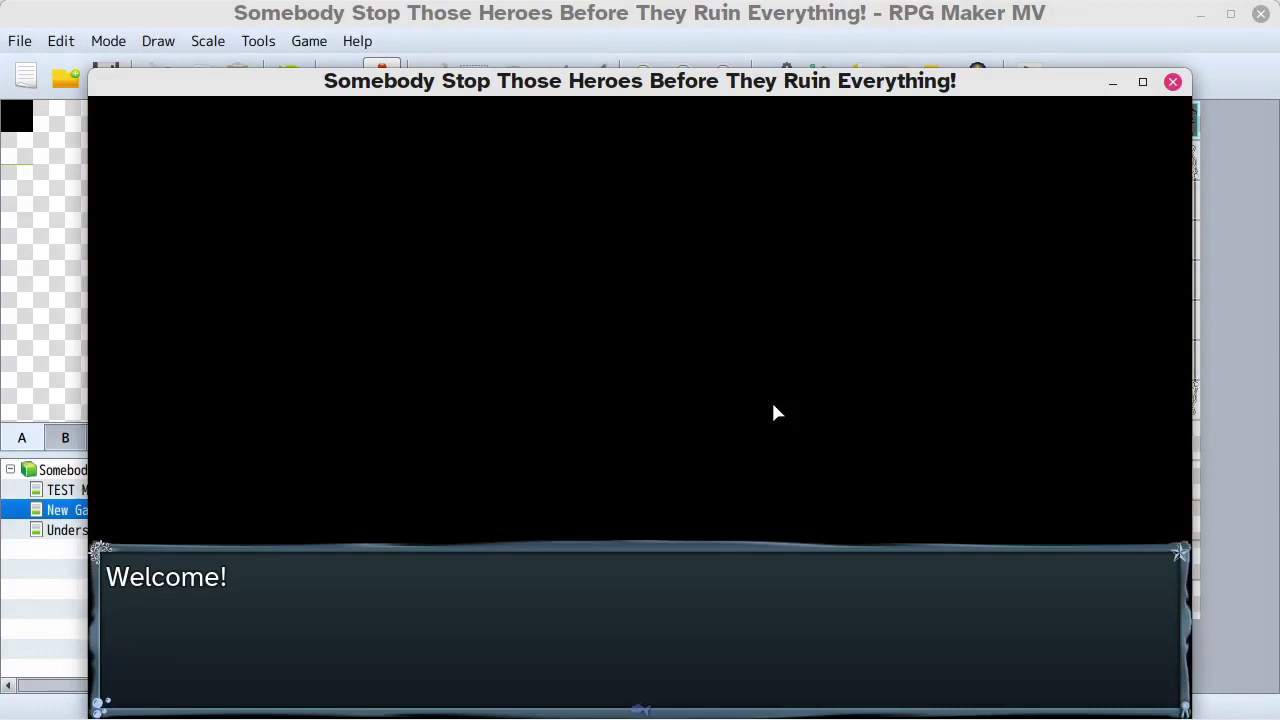
- Advance through the welcome messages, choose the standard play mode for 1-? players, and start it
left_click(586, 371)
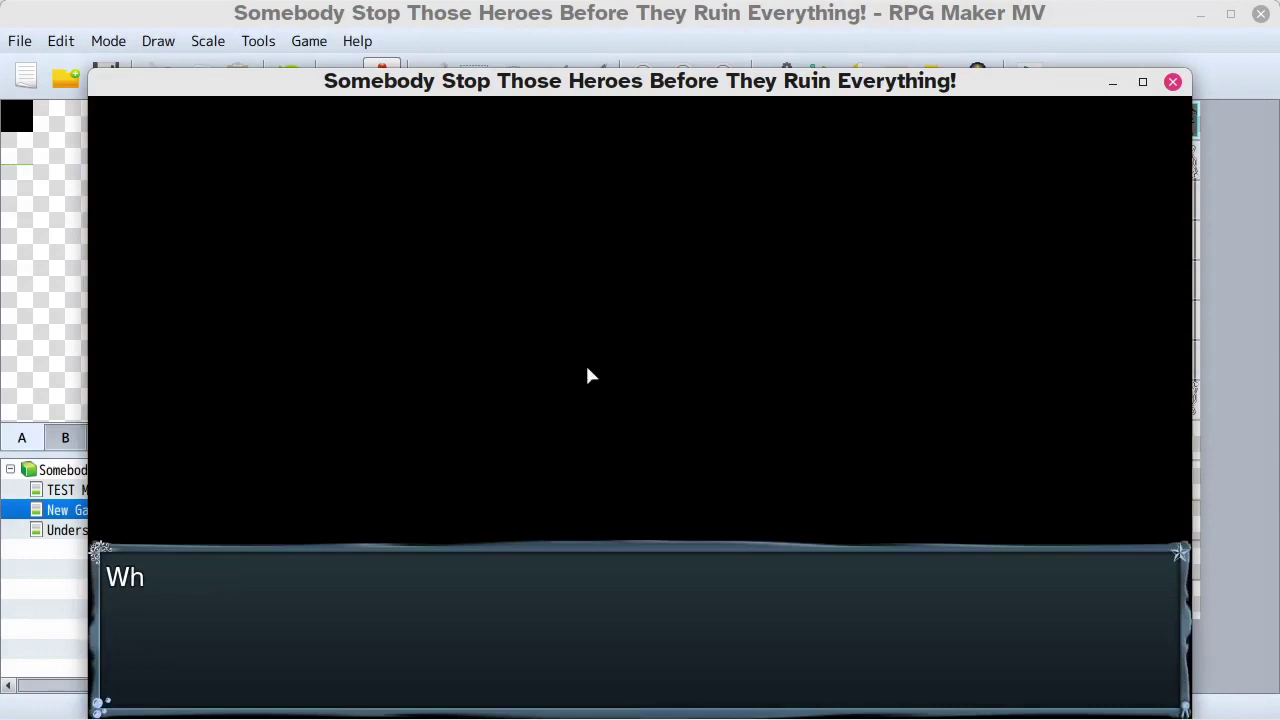
left_click(574, 327)
left_click(580, 440)
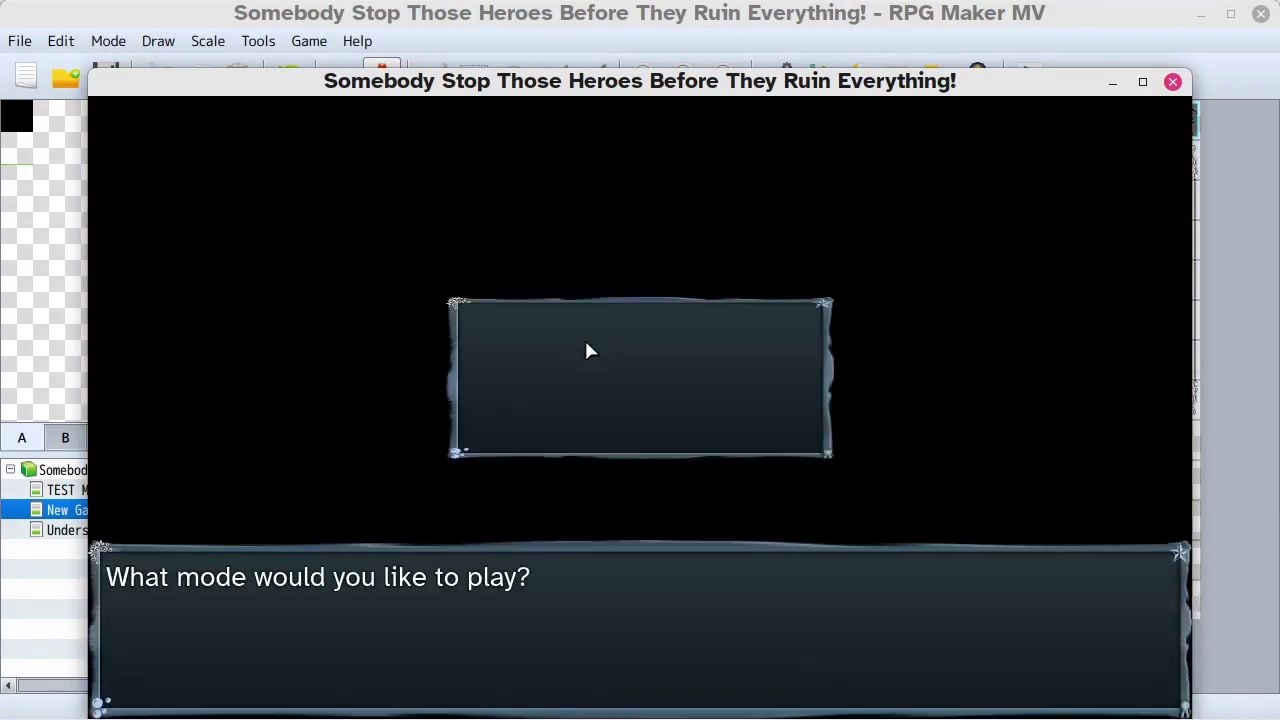
left_click(578, 336)
left_click(578, 336)
left_click(578, 390)
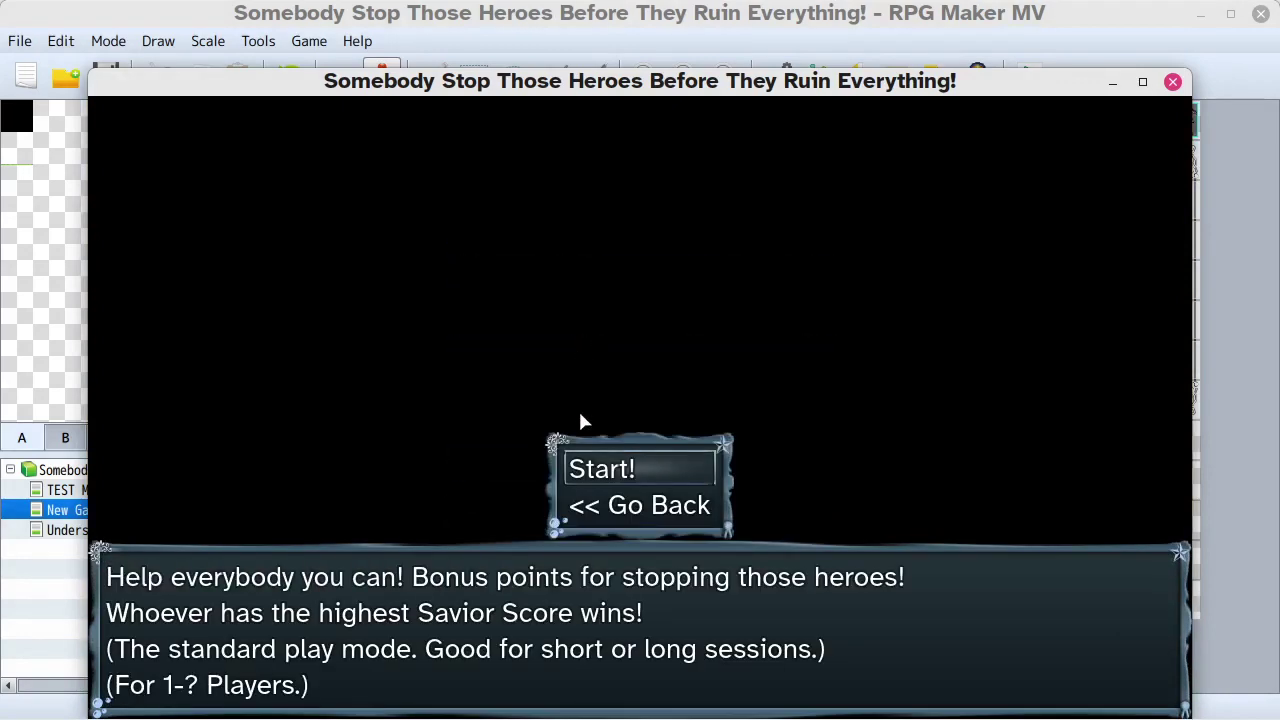
left_click(600, 462)
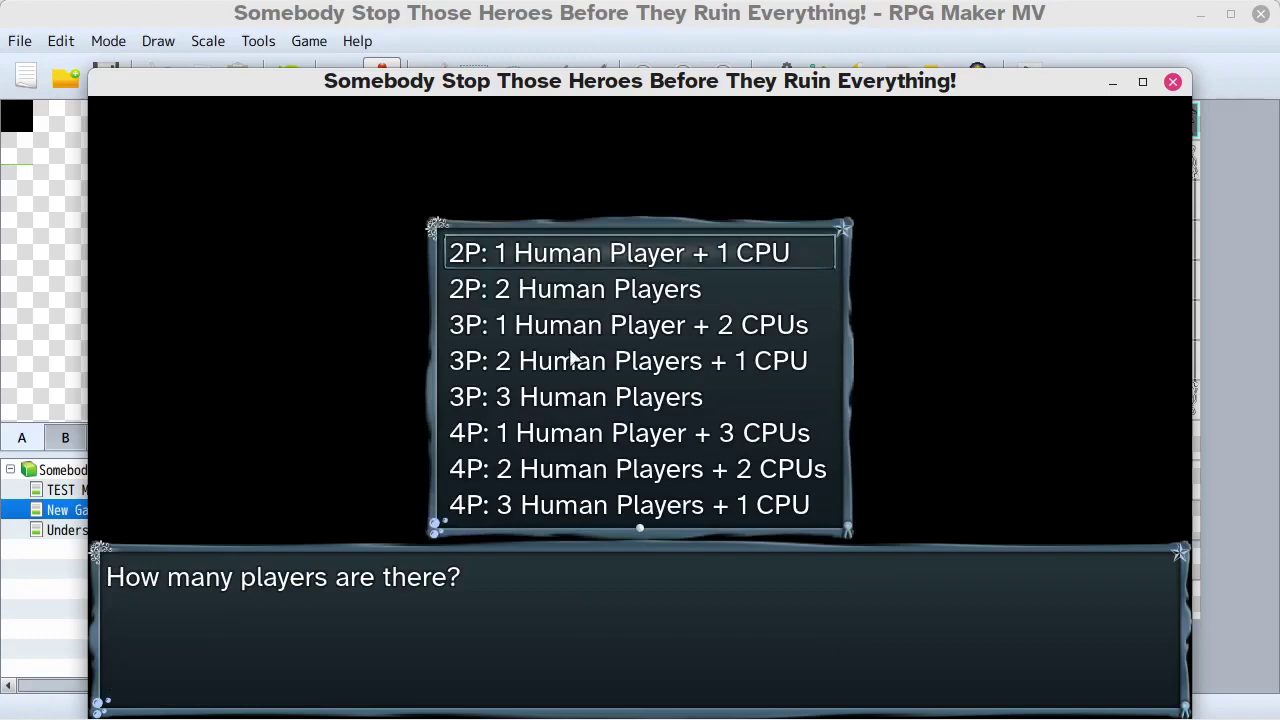
- Choose a two-player game, pick character number 10, and continue to the name entry screen
left_click(560, 268)
left_click(601, 487)
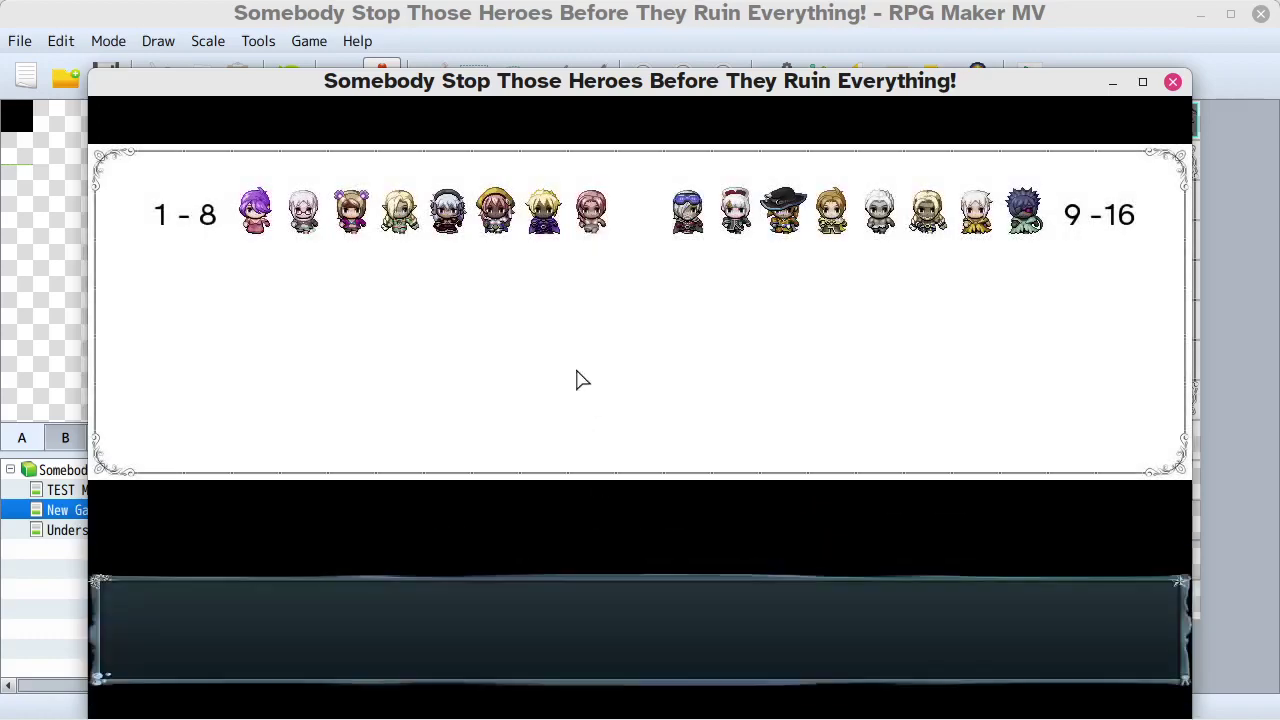
left_click(616, 428)
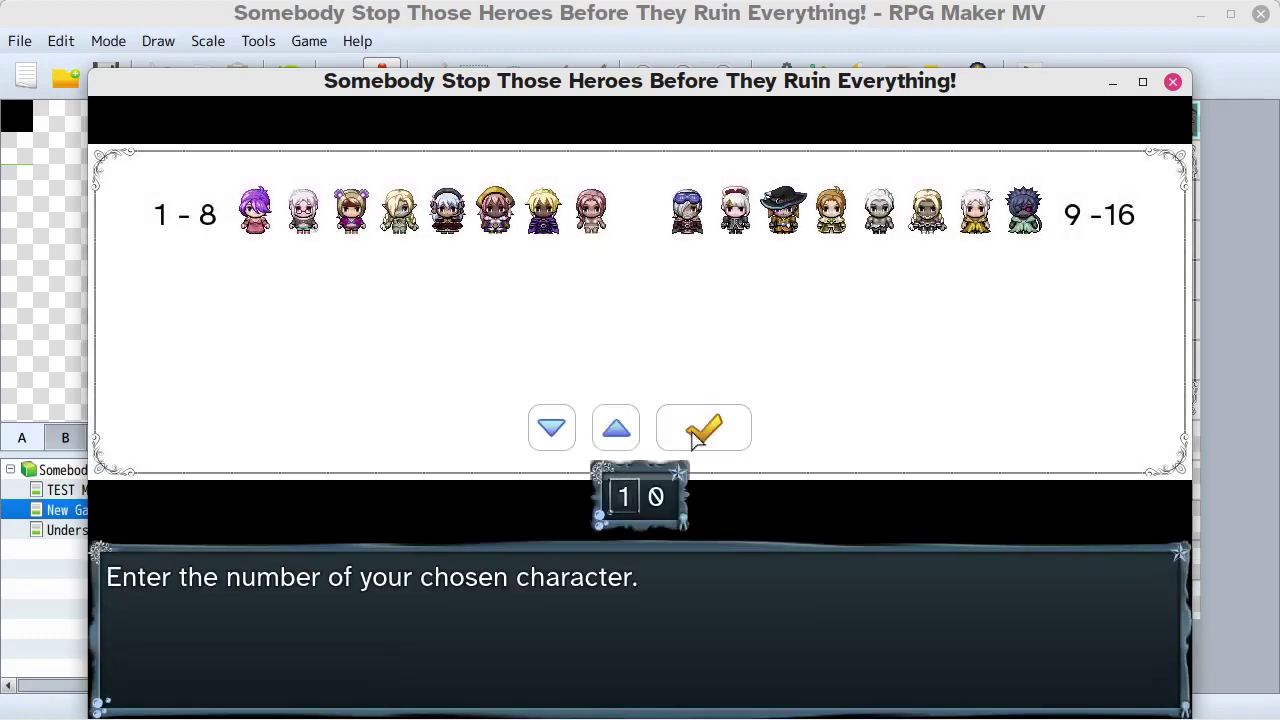
left_click(704, 428)
left_click(646, 460)
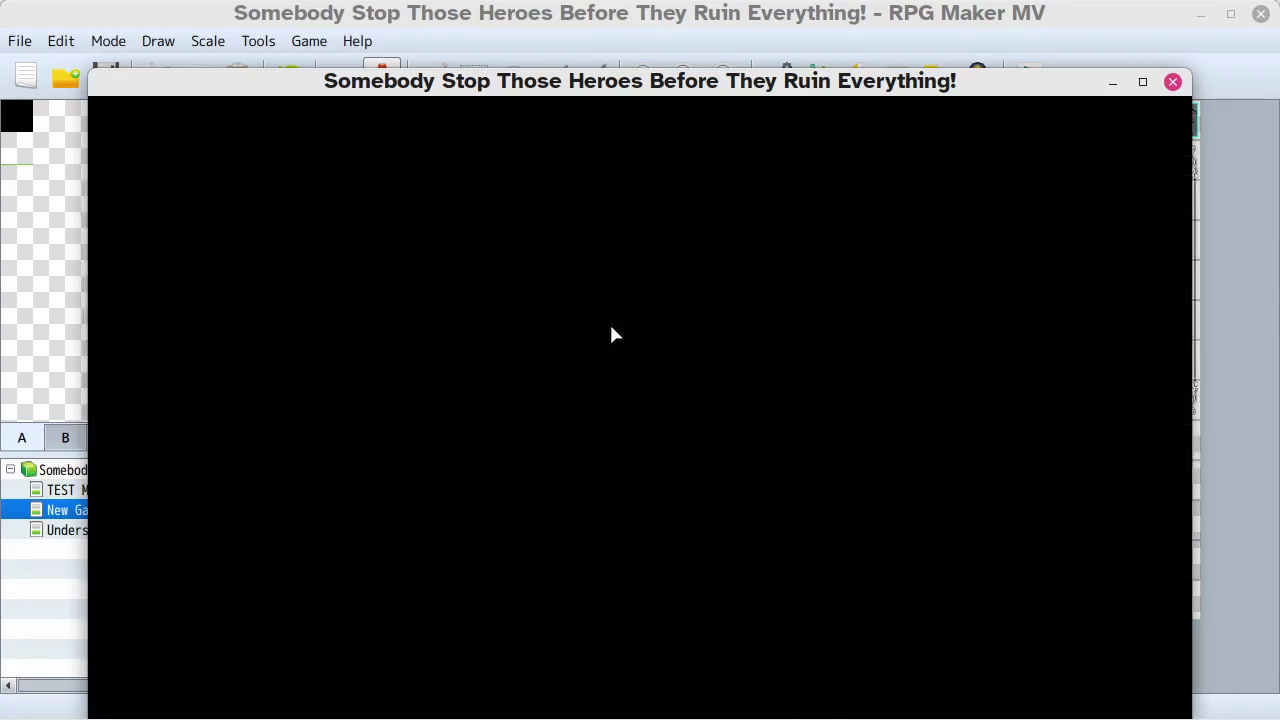
left_click(464, 336)
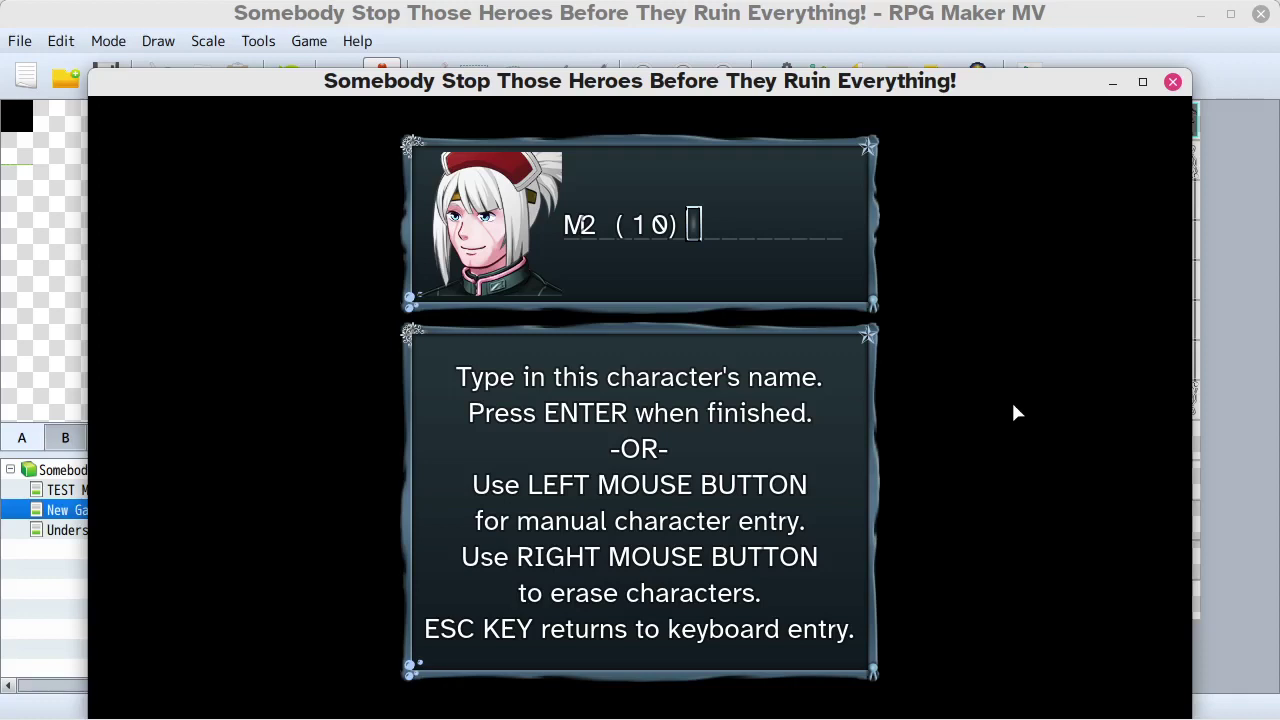
- Switch the name entry screen to manual character entry and erase the entire default name
left_click(1013, 405)
right_click(995, 395)
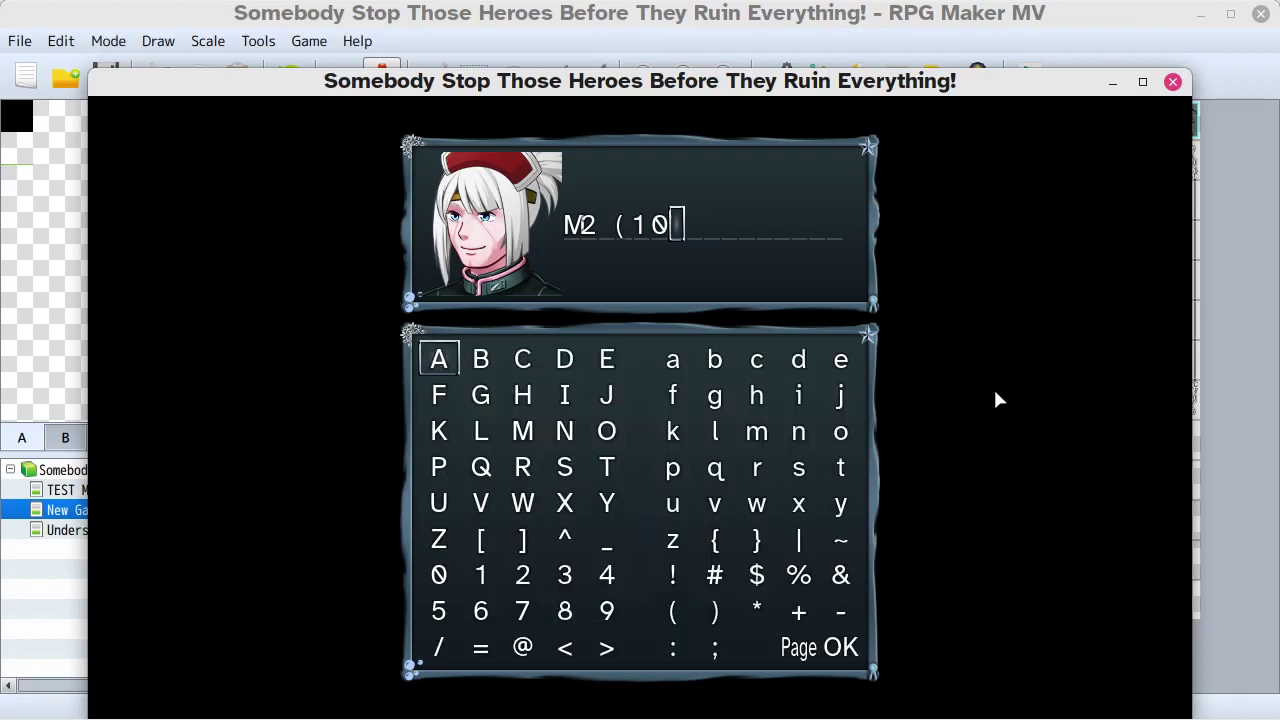
right_click(995, 393)
right_click(995, 393)
right_click(995, 395)
right_click(995, 395)
right_click(995, 395)
right_click(995, 395)
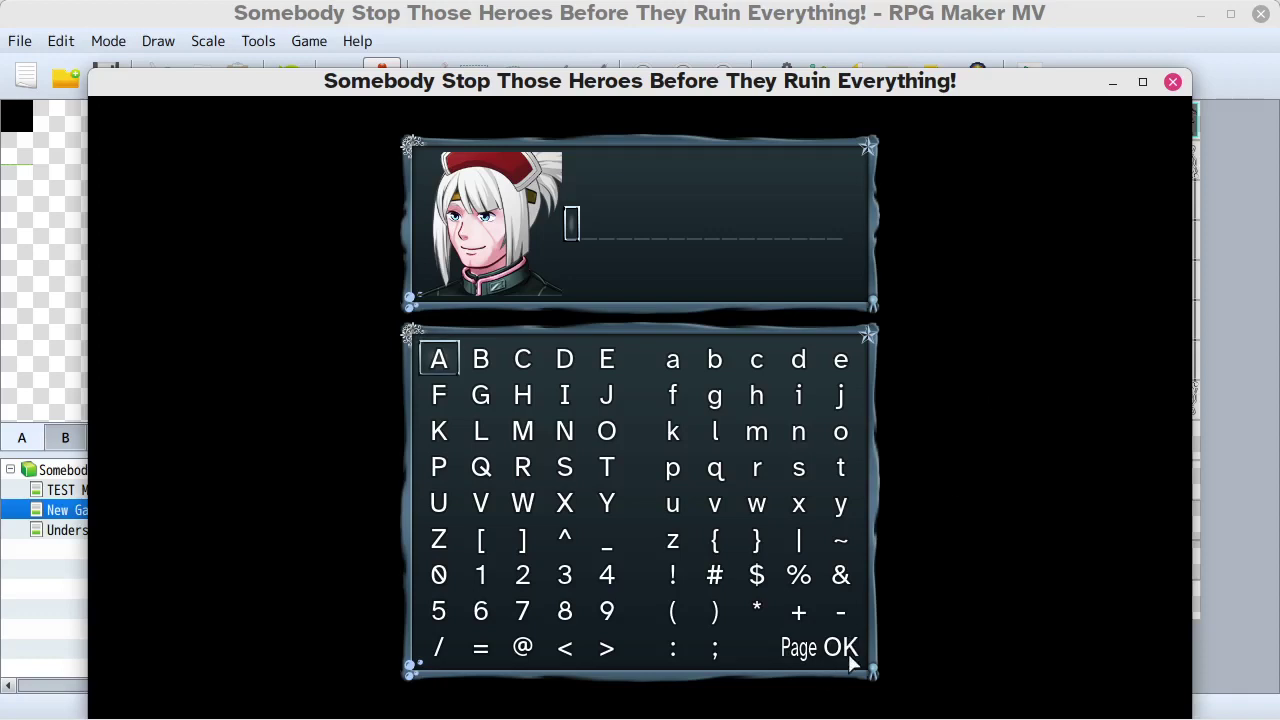
- Spell "Okay" from the character grid, accept the name, and continue to the next name entry screen
left_click(604, 431)
left_click(604, 431)
double_click(673, 431)
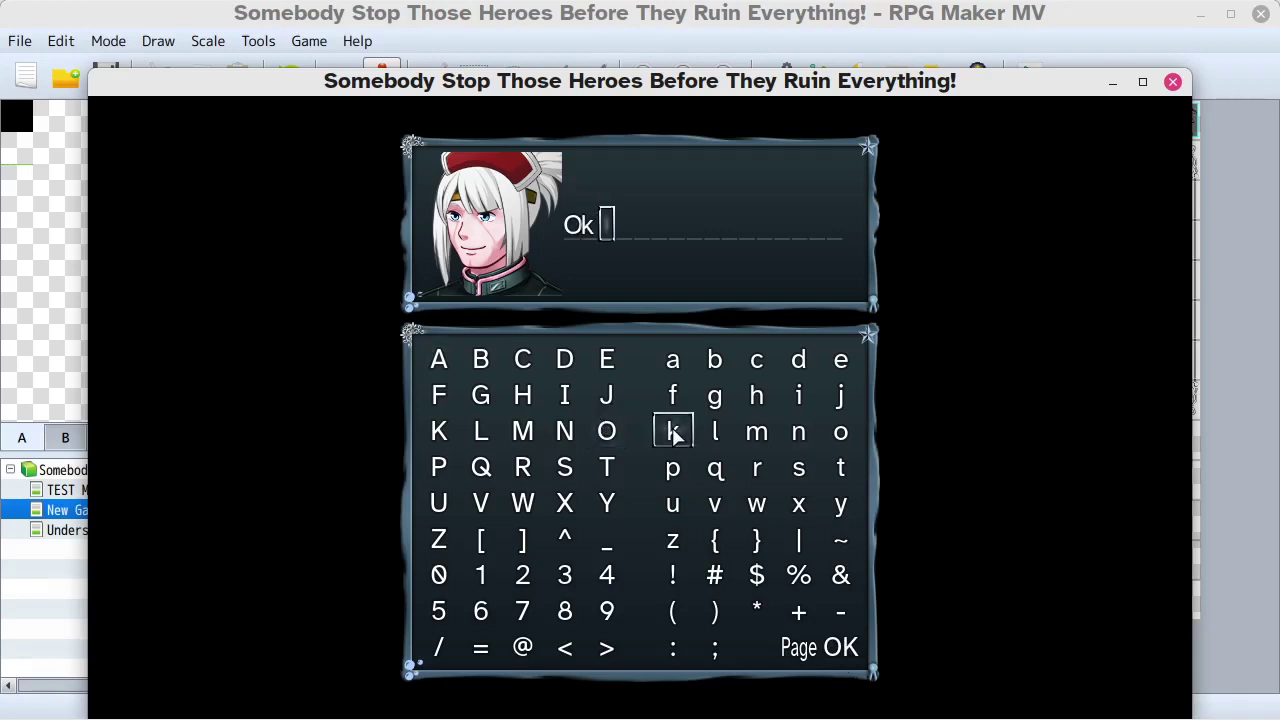
left_click(684, 366)
left_click(684, 366)
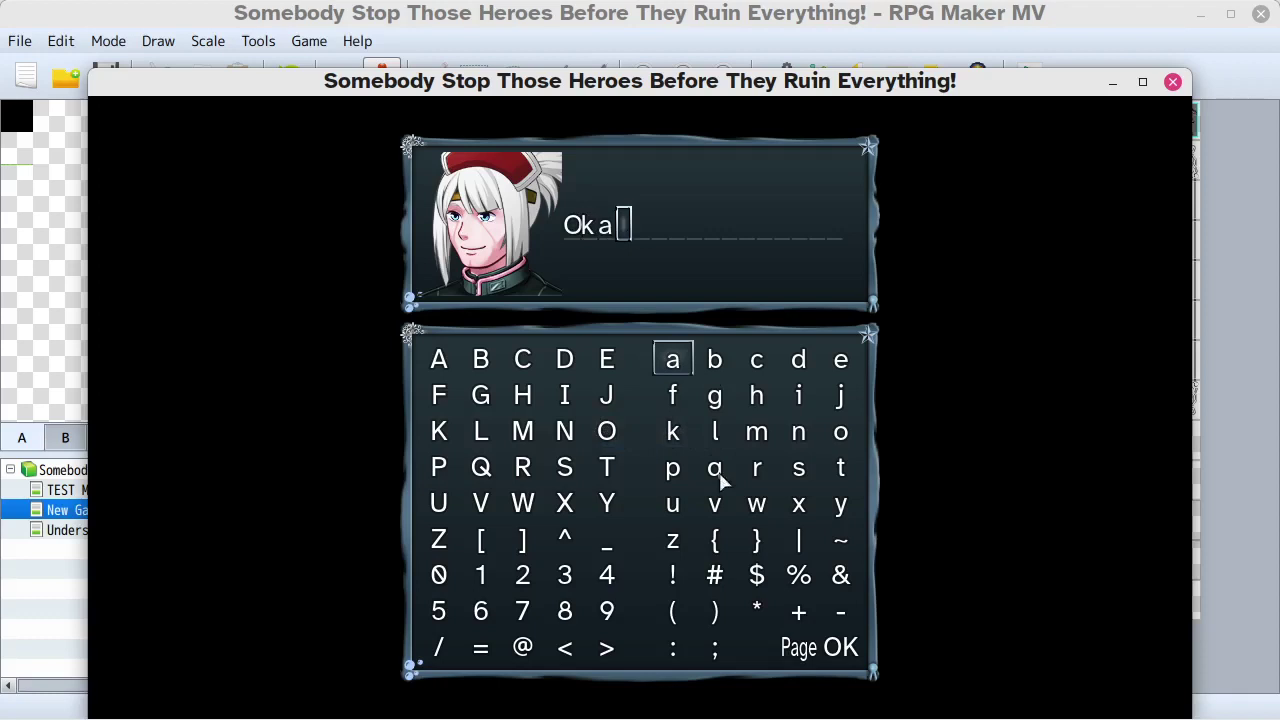
double_click(843, 506)
left_click(840, 647)
left_click(840, 647)
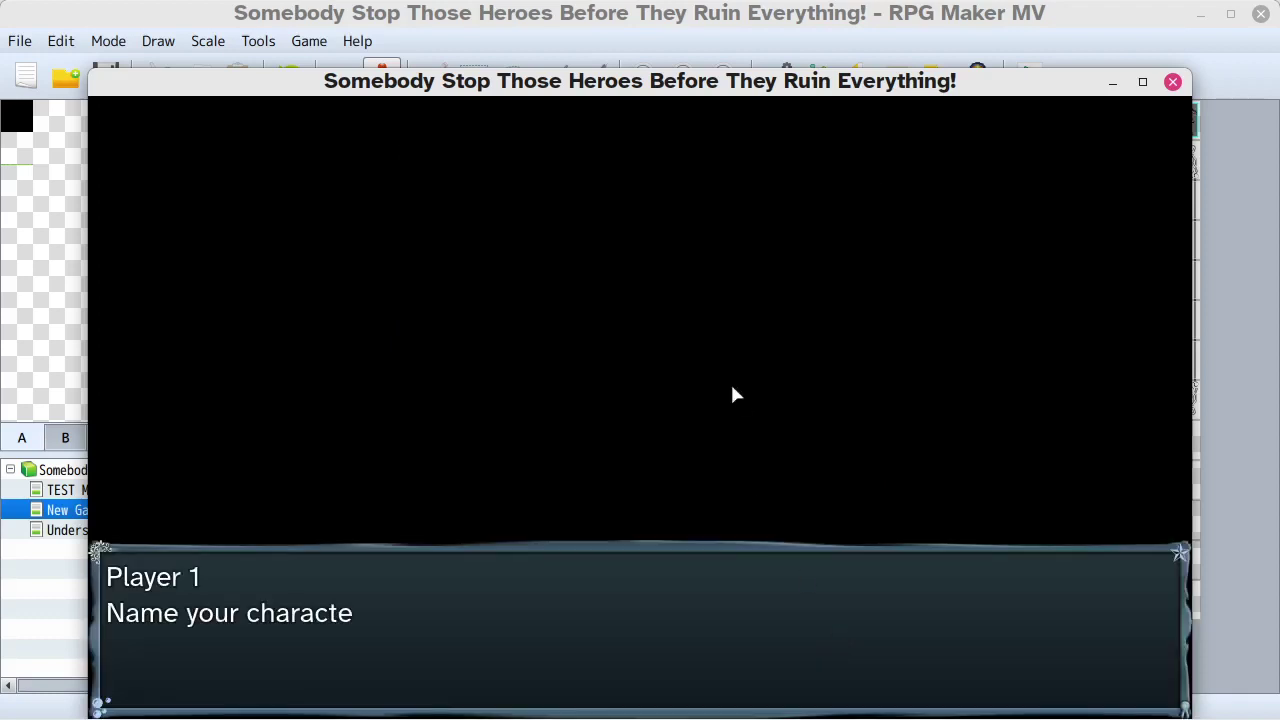
left_click(885, 309)
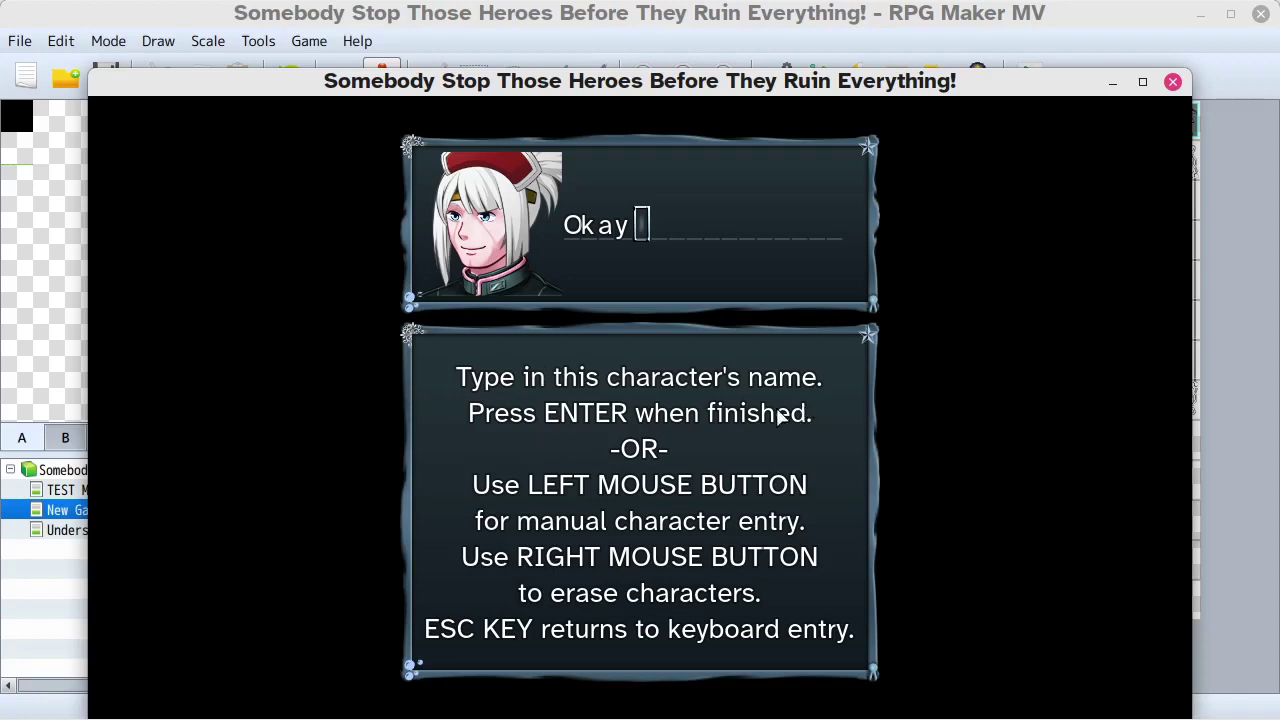
- Append "Fine Typing" to the name using keyboard entry and confirm it
type("Fine Typing")
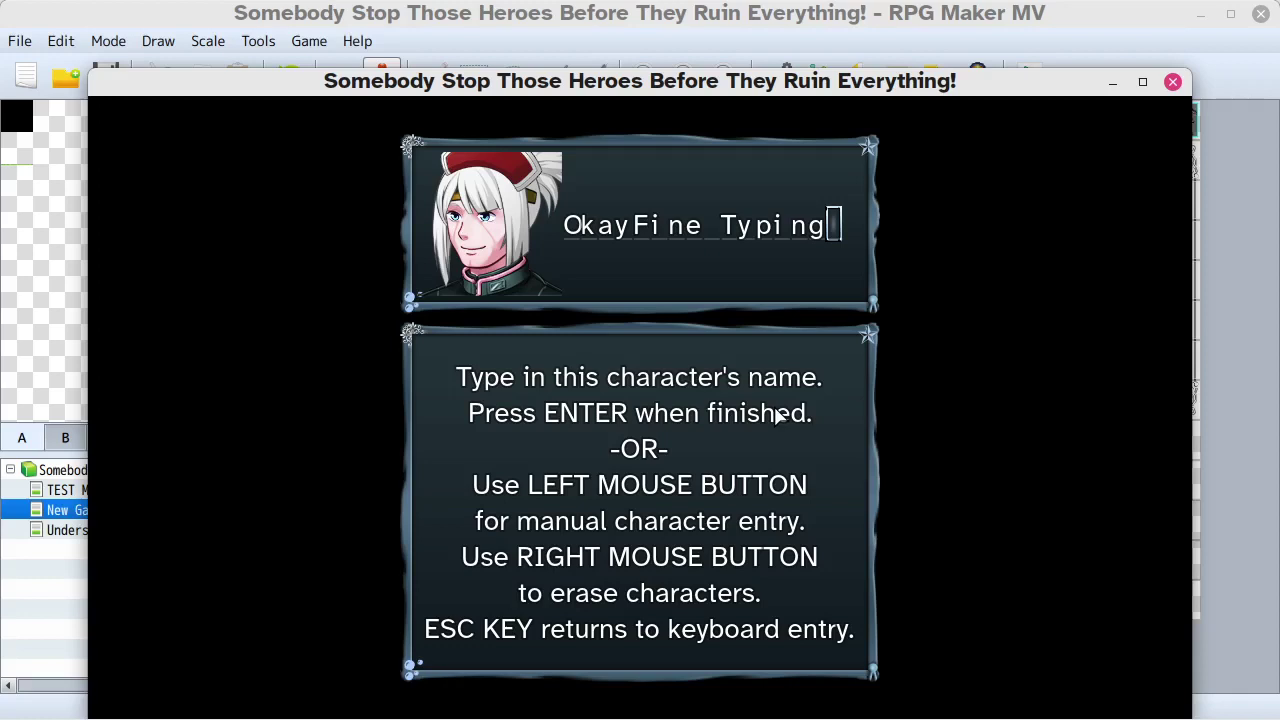
key("Return")
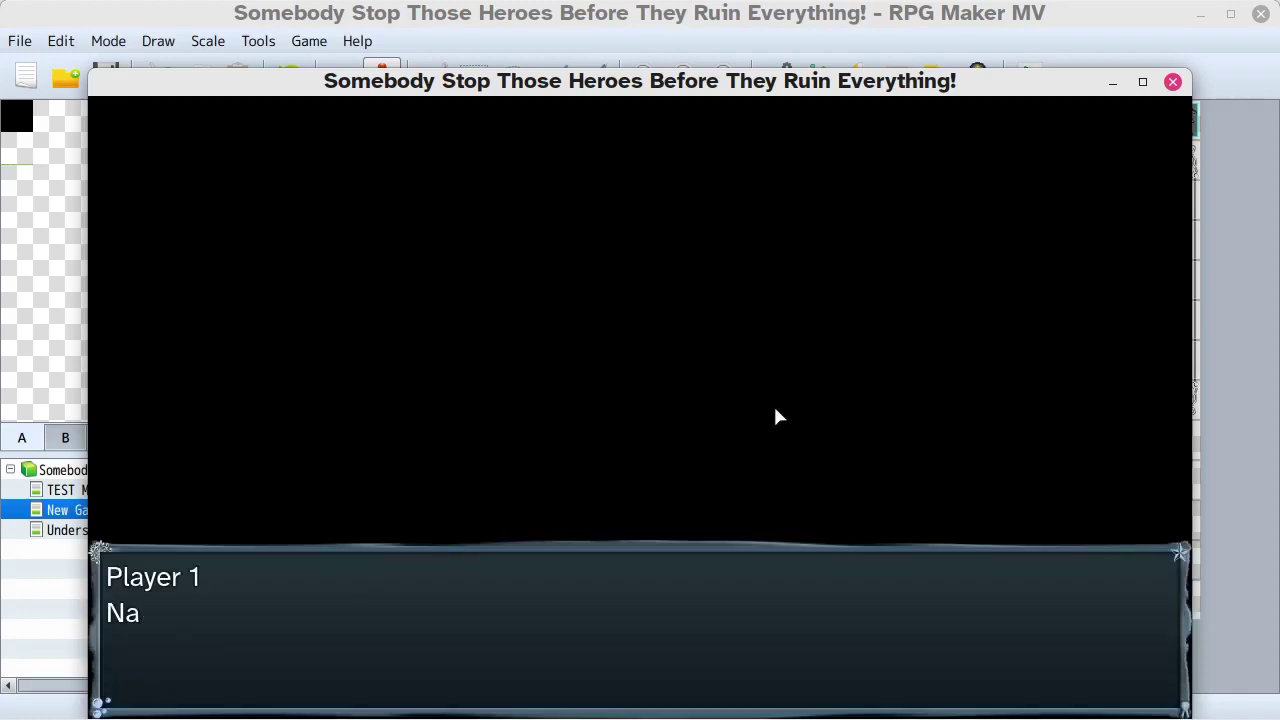
- Continue to the name entry screen again and switch it to manual character entry
key("Return")
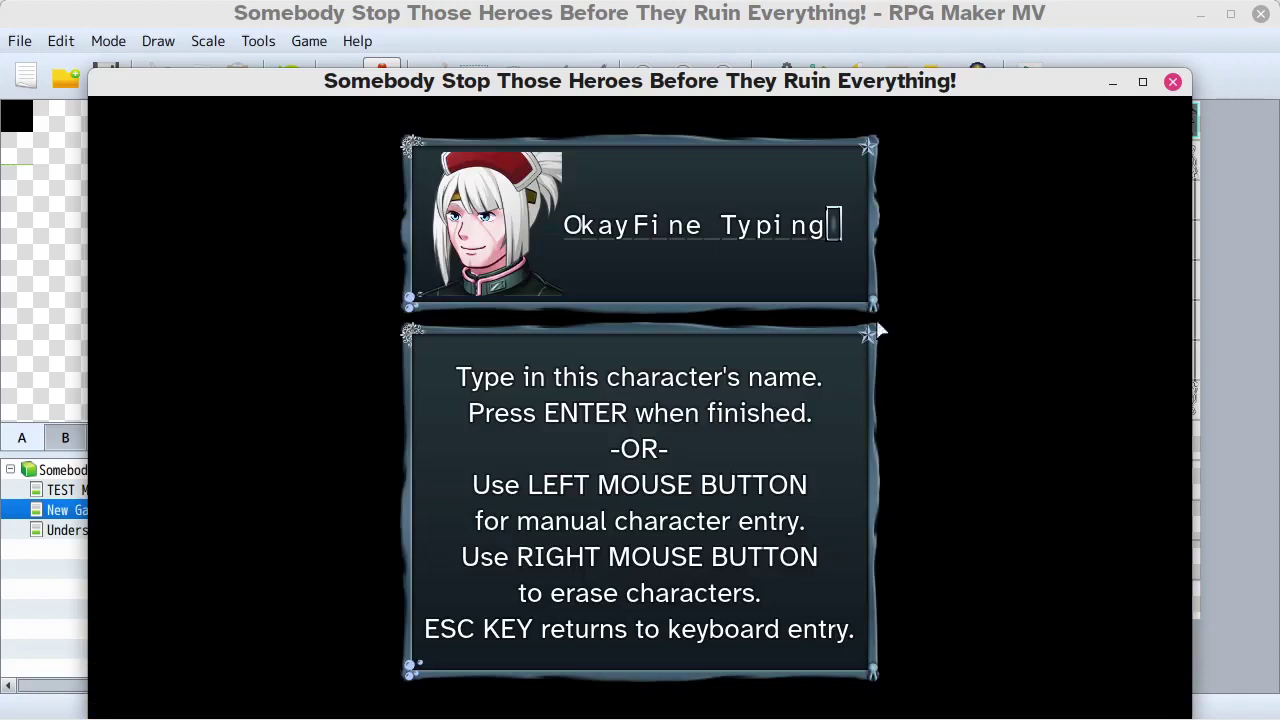
left_click(691, 383)
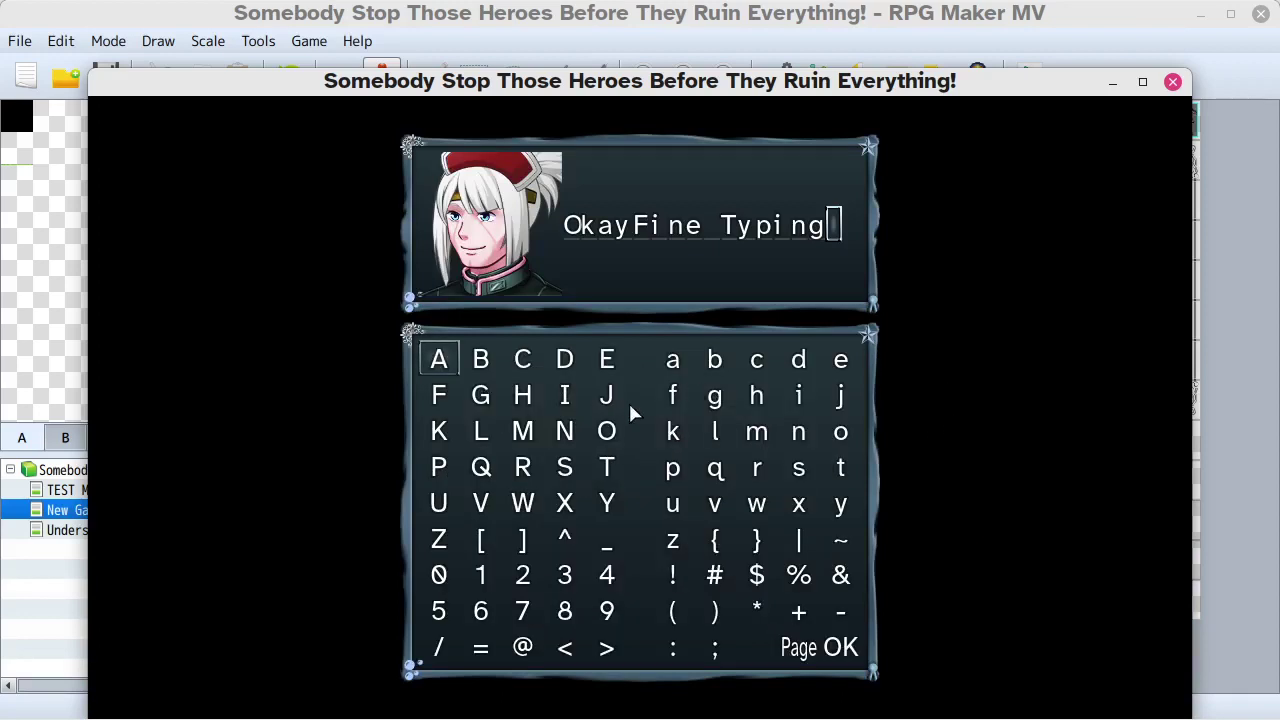
- Test erasing "Typing" from the character name in the playtest and return to keyboard entry
key("Escape")
key("Escape")
key("Escape")
key("Escape")
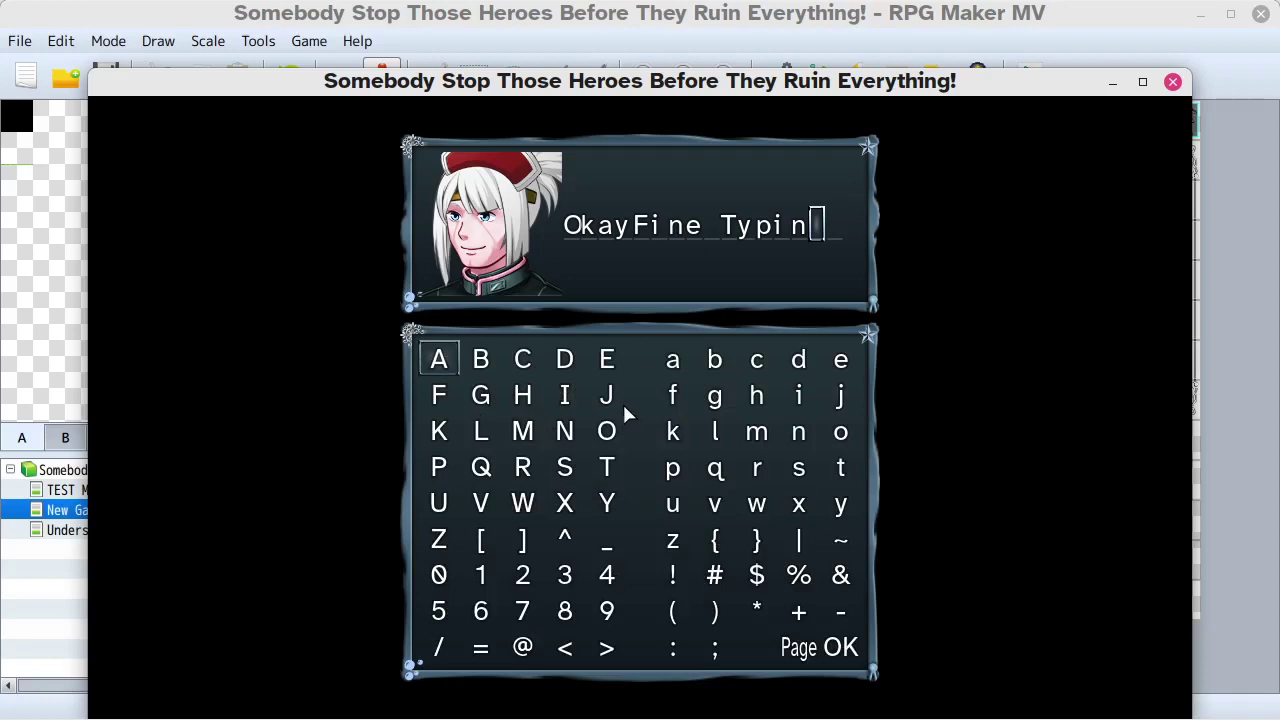
key("Escape")
key("Escape")
key("Escape")
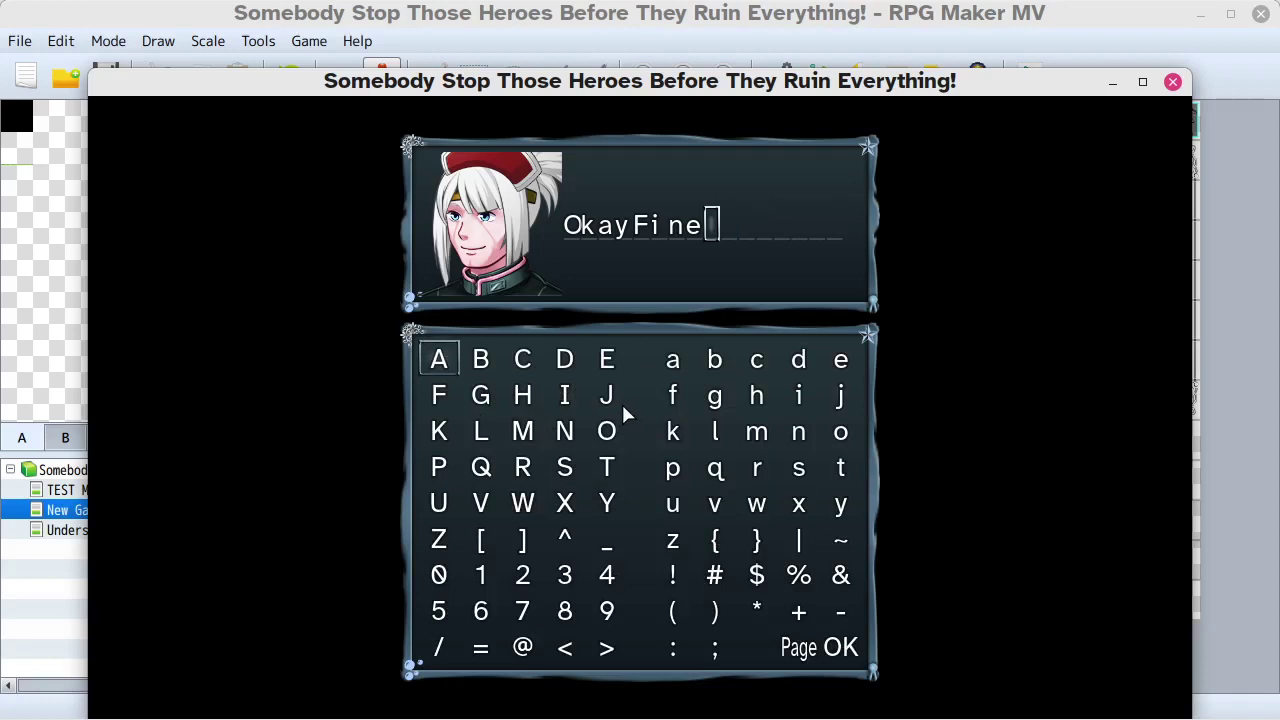
key("Escape")
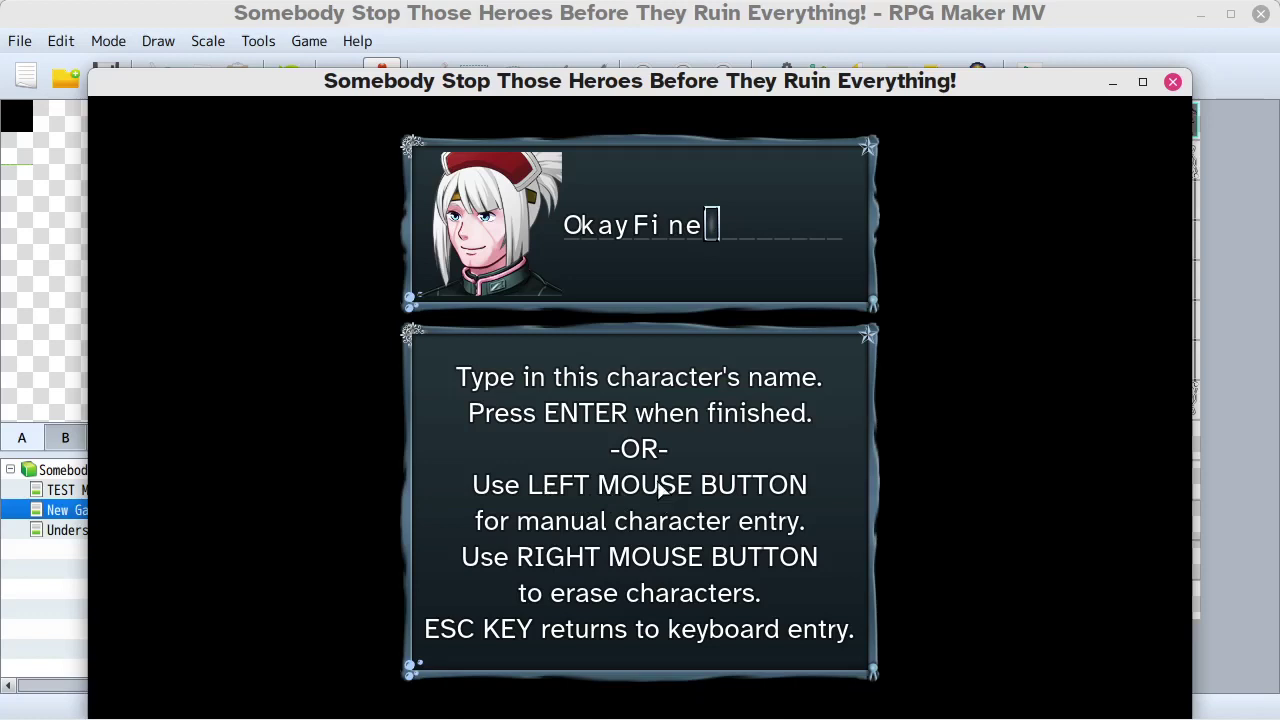
- Test erasing the remaining character name in manual entry mode, and close the playtest
left_click(626, 482)
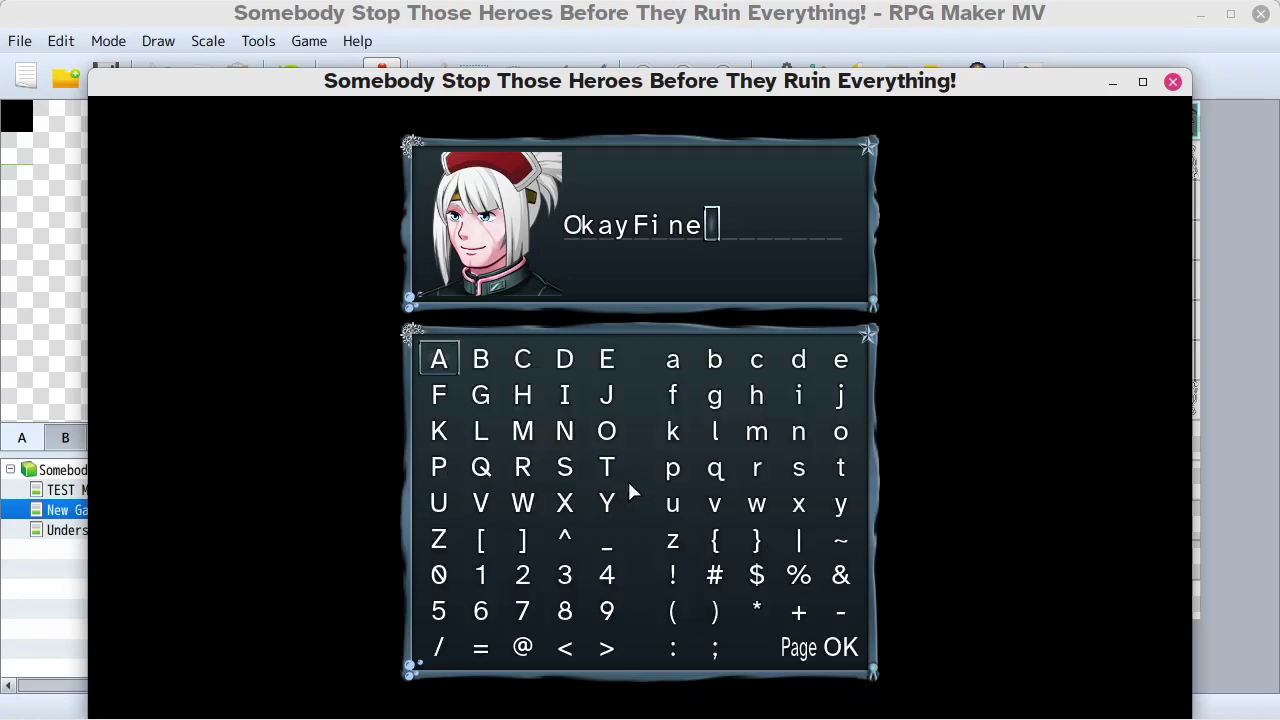
right_click(629, 475)
right_click(629, 474)
right_click(629, 474)
right_click(629, 474)
right_click(629, 474)
right_click(629, 474)
right_click(629, 474)
right_click(629, 474)
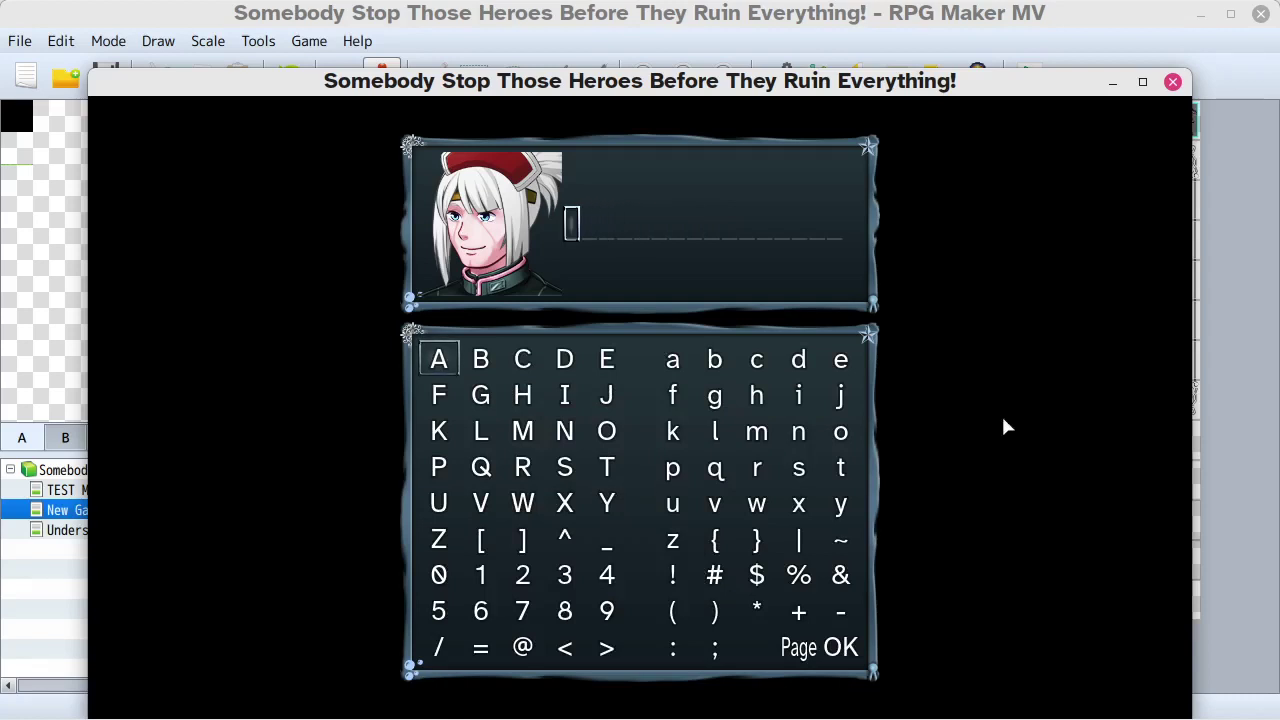
left_click(1173, 81)
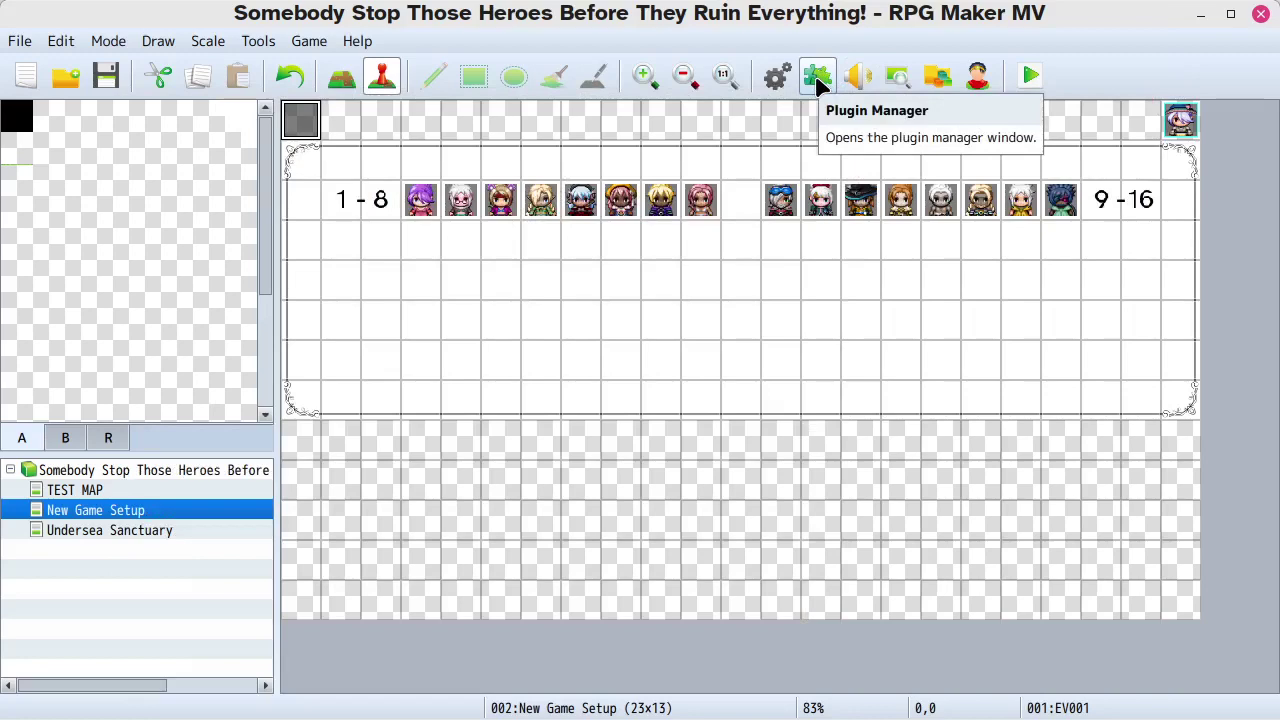
- Open the Keyboard Message parameter of the YEP_KeyNameEntry plugin for editing
left_click(817, 80)
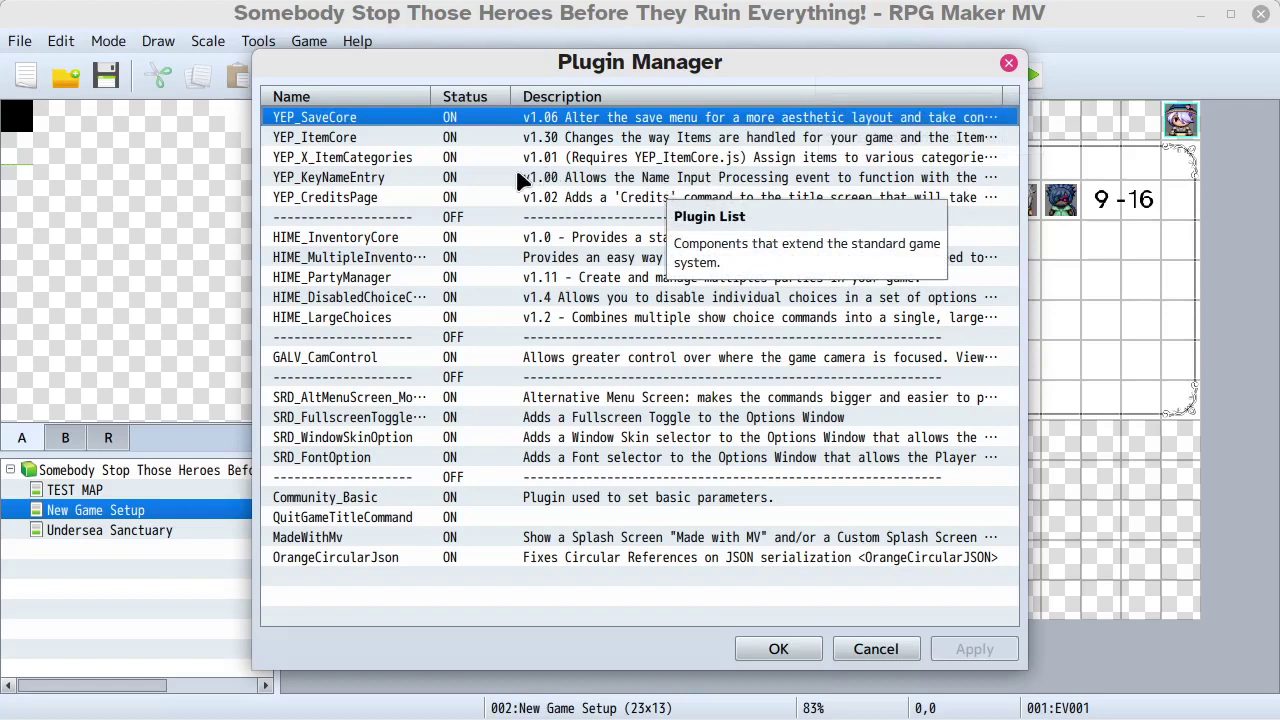
double_click(341, 178)
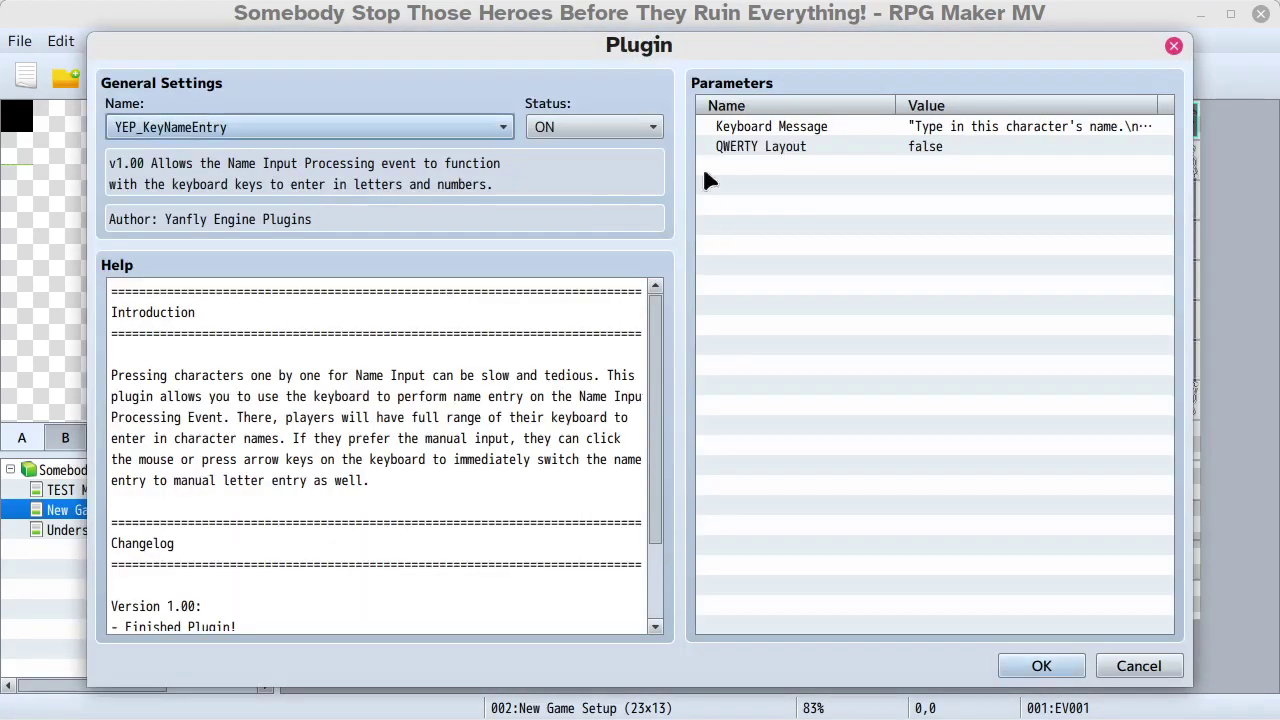
double_click(800, 127)
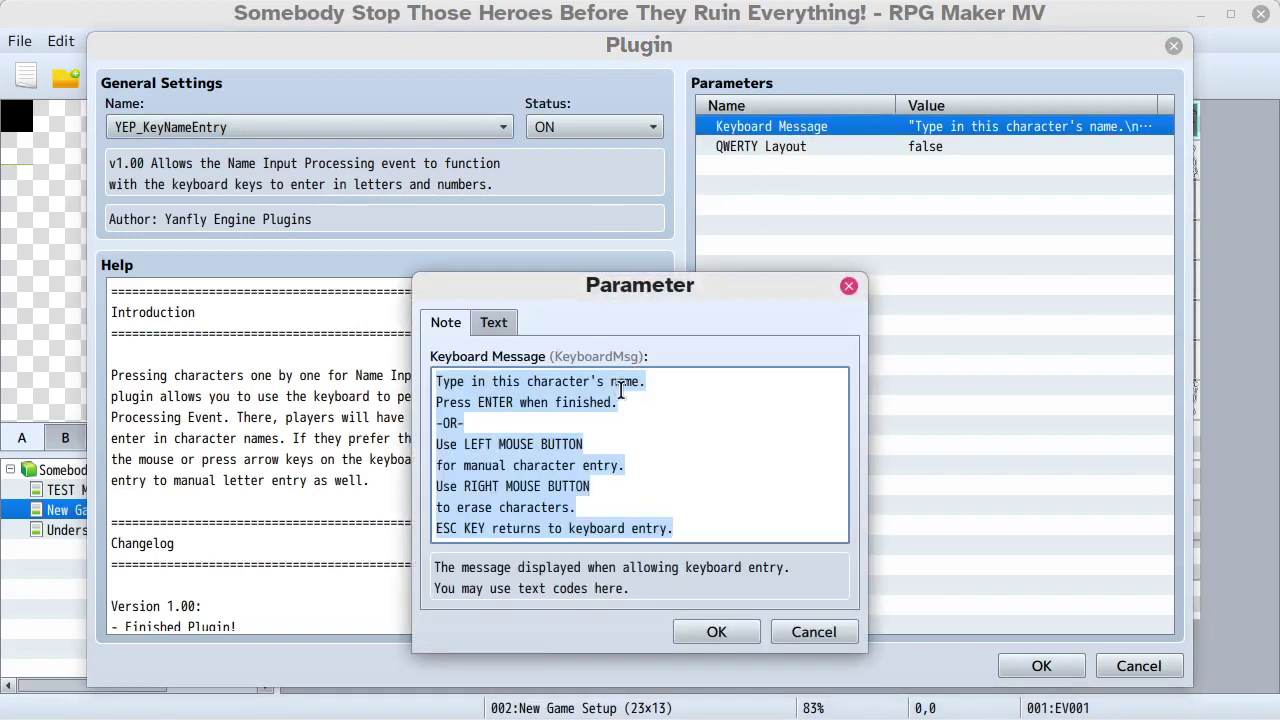
left_click(660, 406)
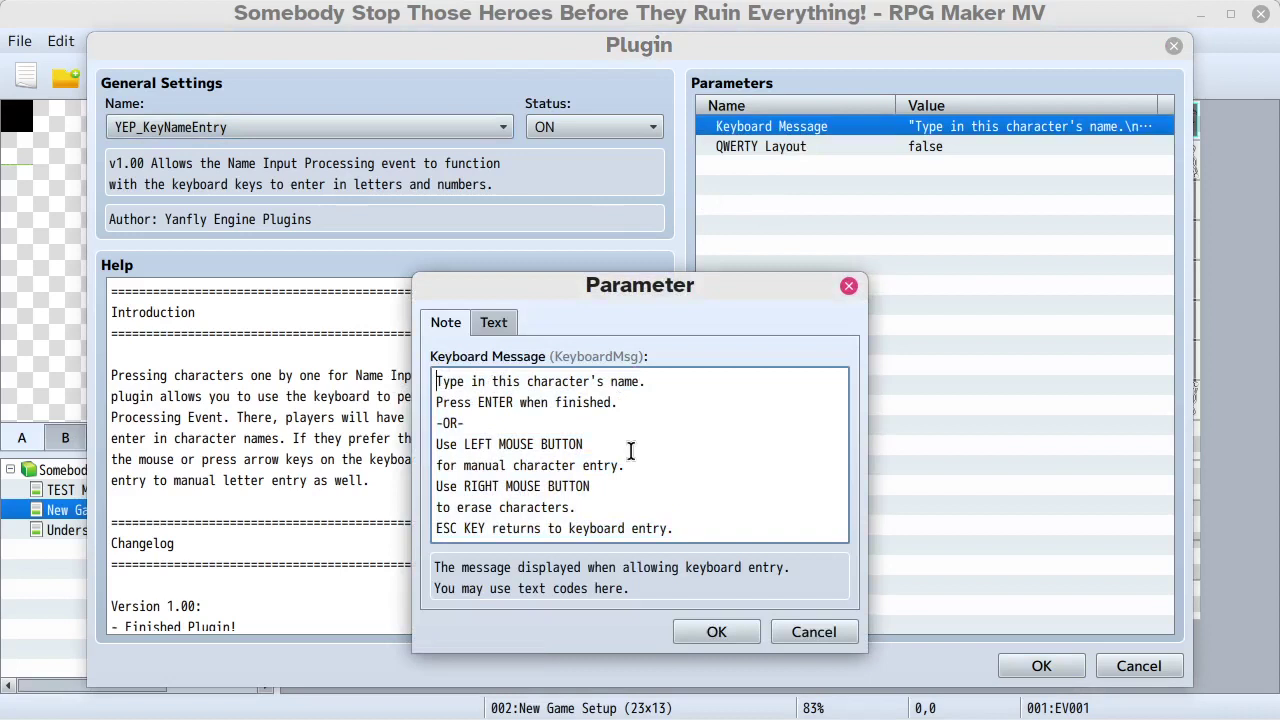
type("K")
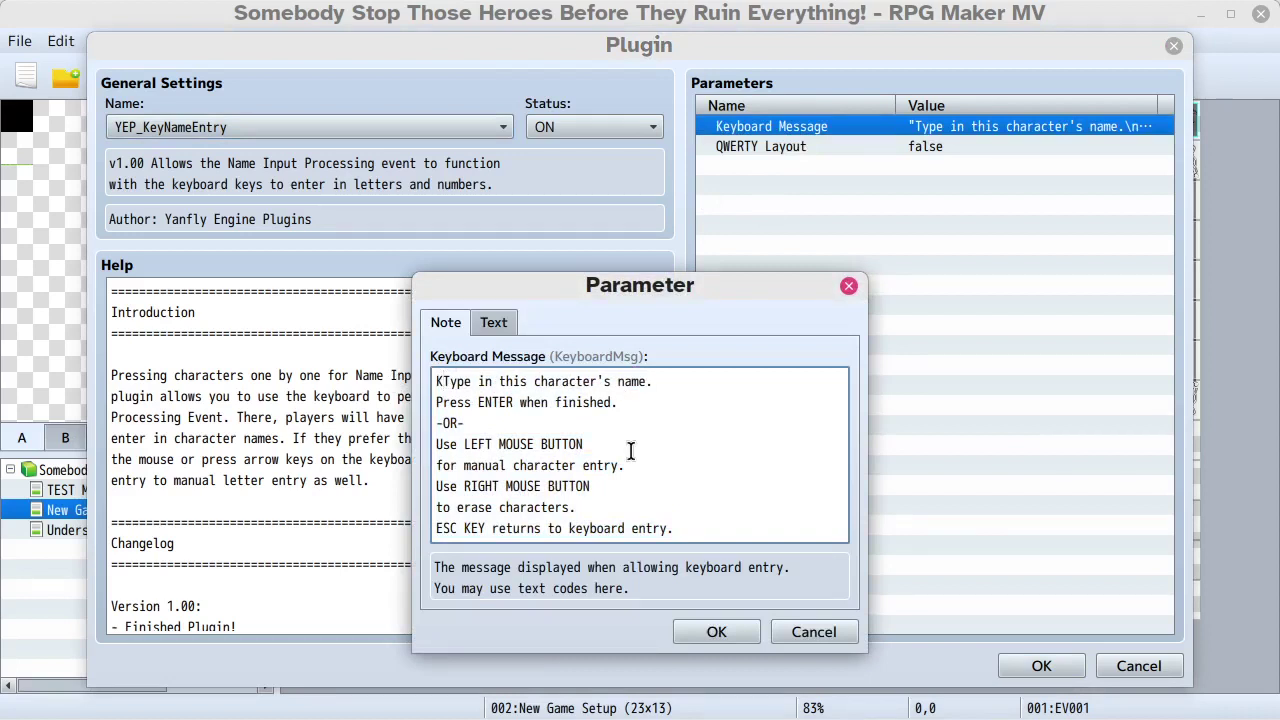
type("eybou")
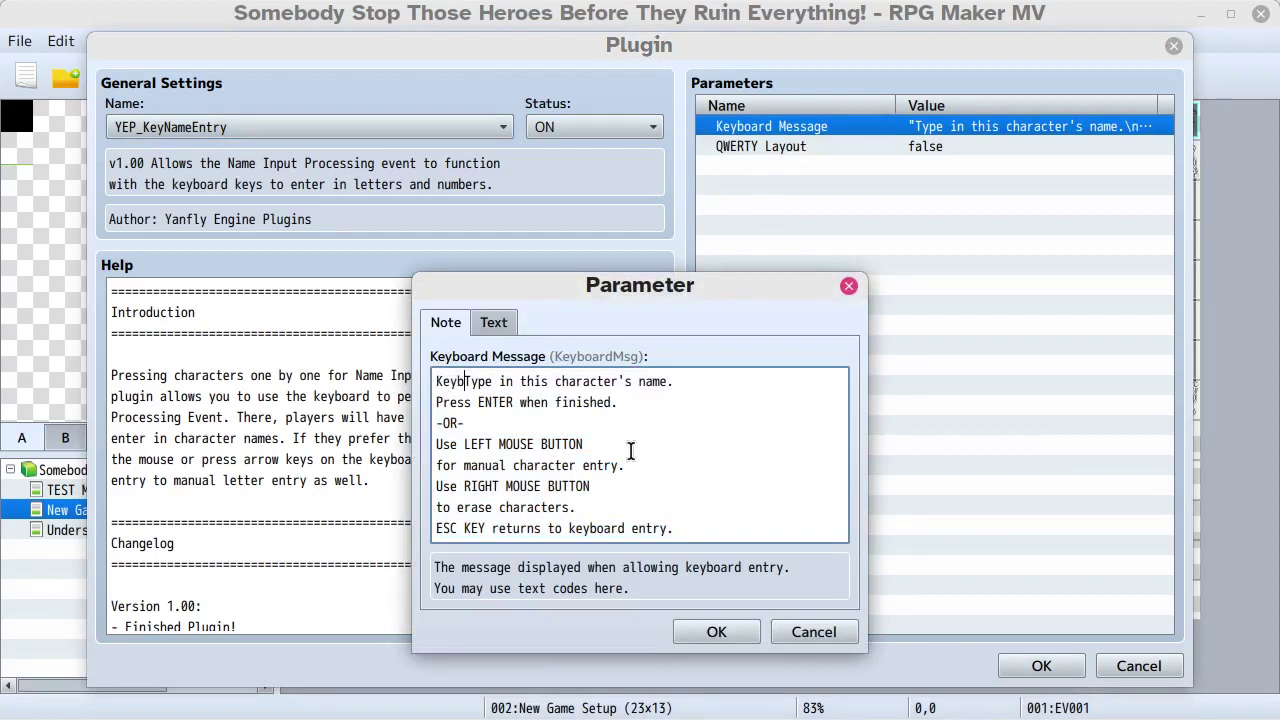
key("BackSpace")
key("BackSpace")
key("BackSpace")
key("BackSpace")
key("BackSpace")
key("BackSpace")
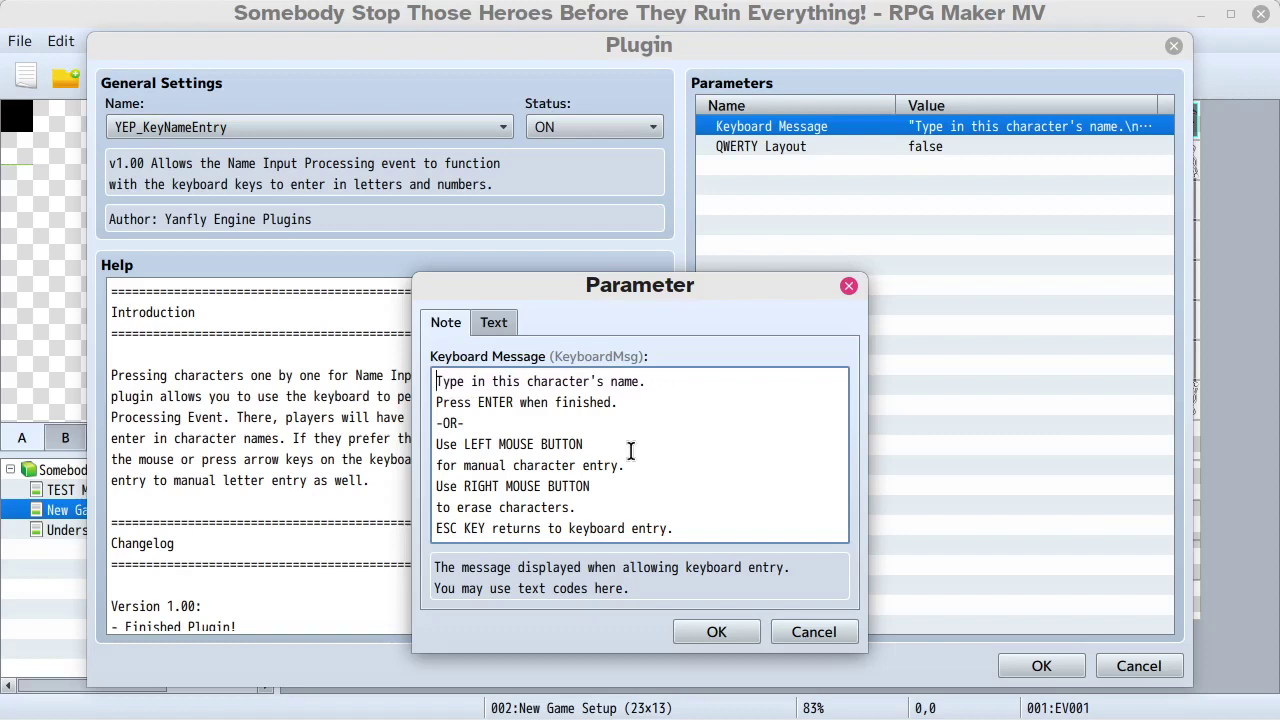
- Add the heading line "Using Keyboard:" at the beginning of the keyboard message
type("Using Keyboard")
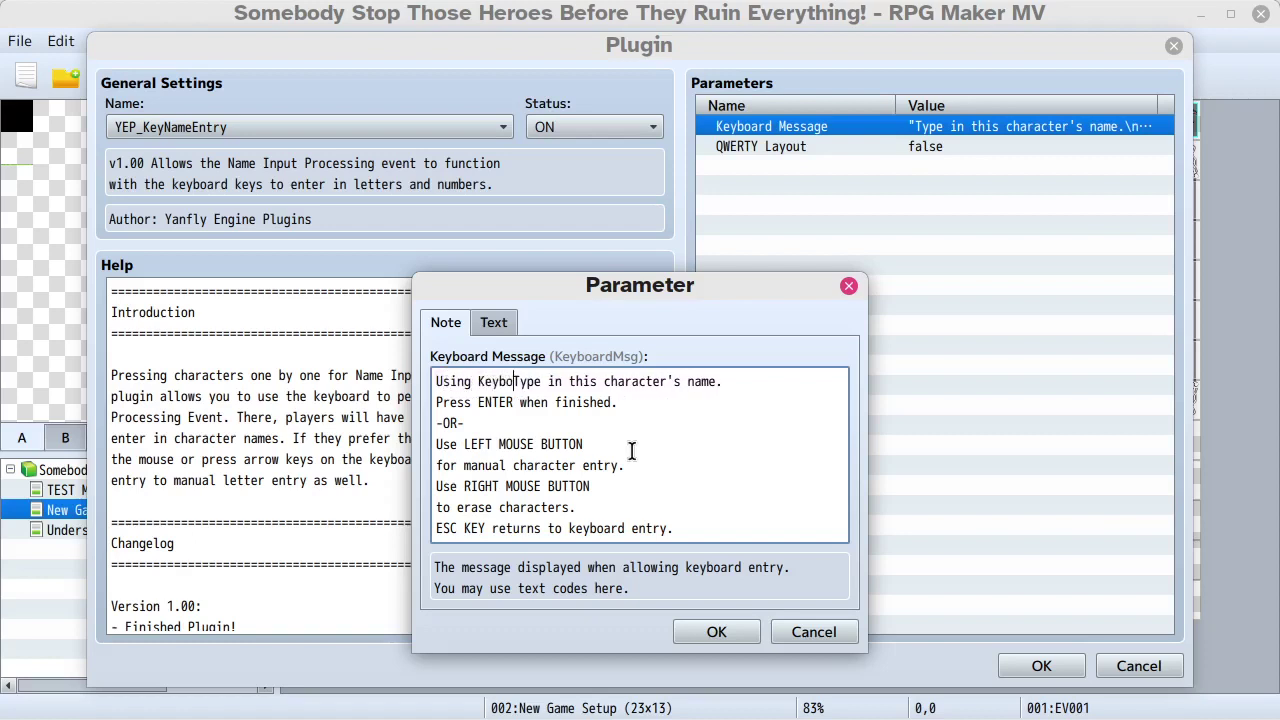
type(":")
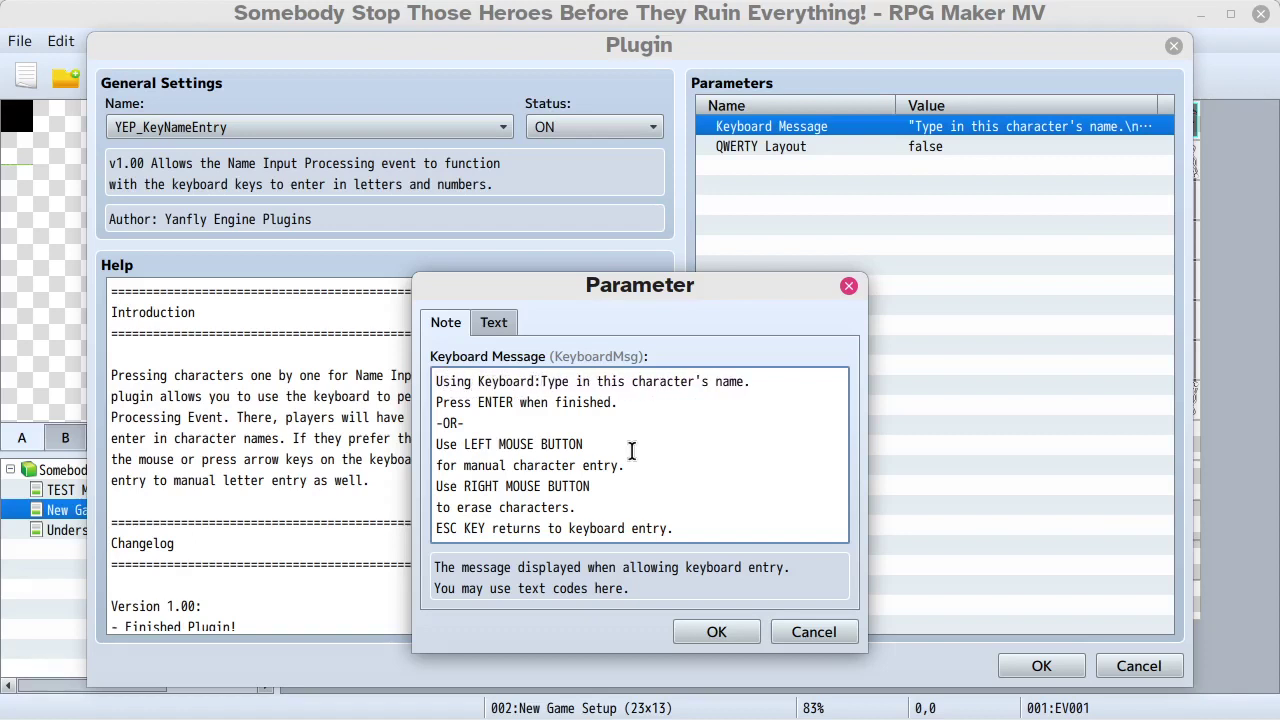
key("Return")
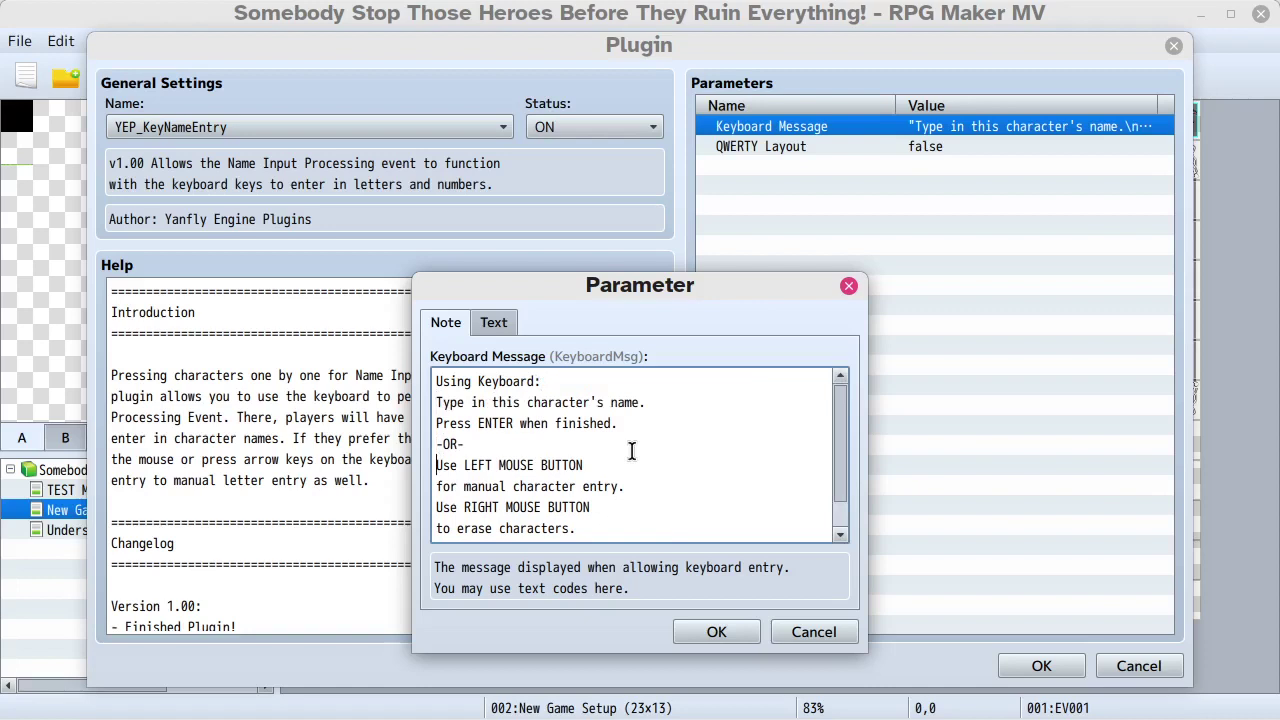
- Replace the "-OR-" line with "Using Mouse:" and insert "Click here " before the LEFT MOUSE BUTTON instruction
key("BackSpace")
key("BackSpace")
key("BackSpace")
key("BackSpace")
type("Using Mouse: Click h")
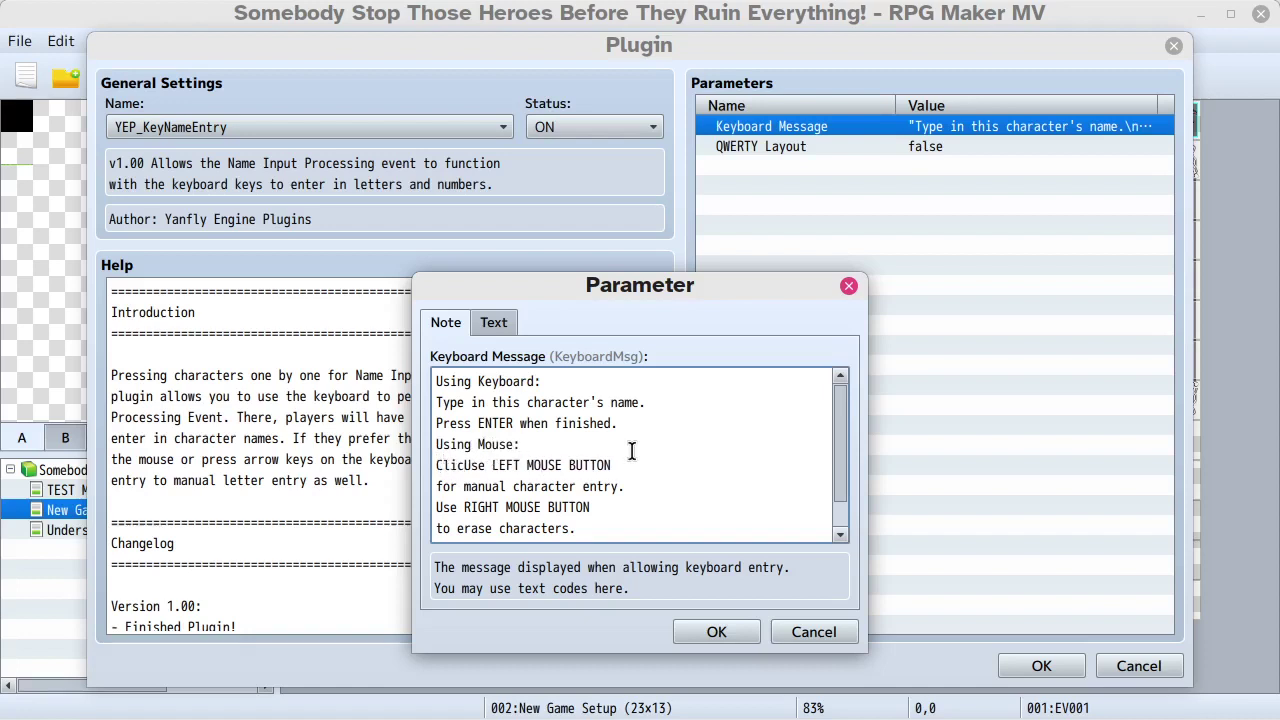
type("erhe")
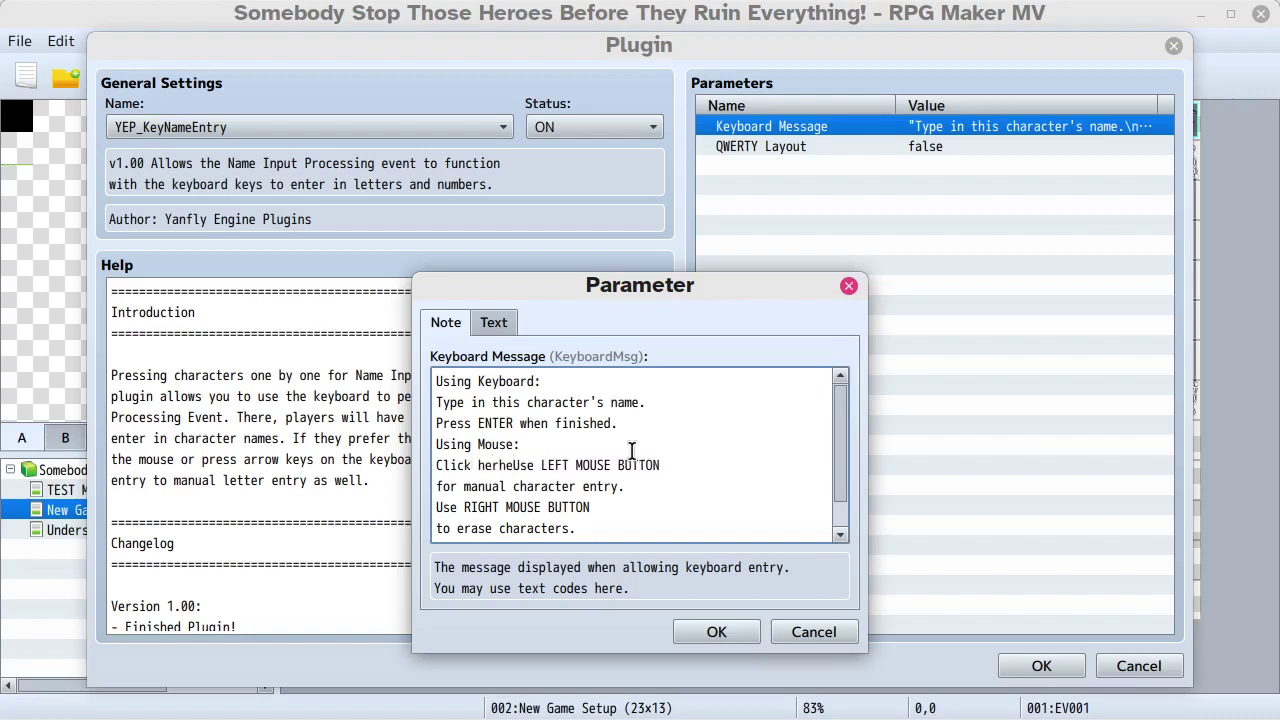
key("BackSpace")
key("BackSpace")
type("re")
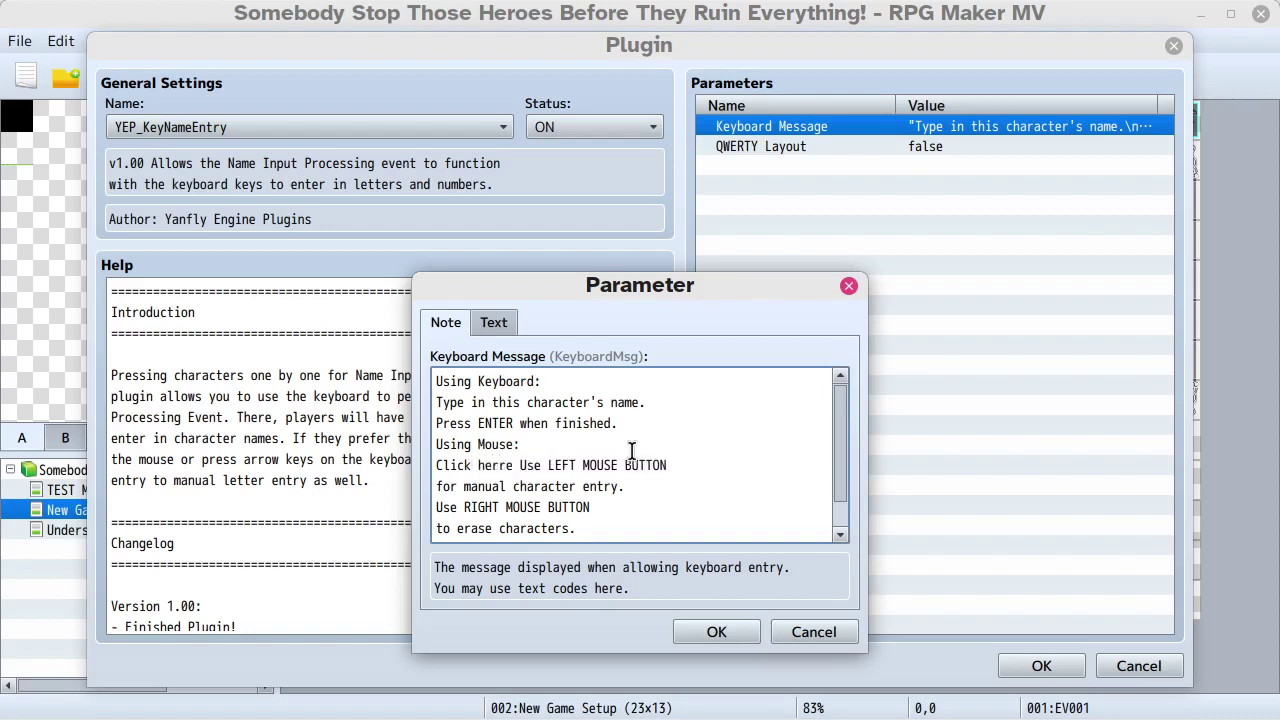
key("BackSpace")
key("BackSpace")
key("BackSpace")
type("e")
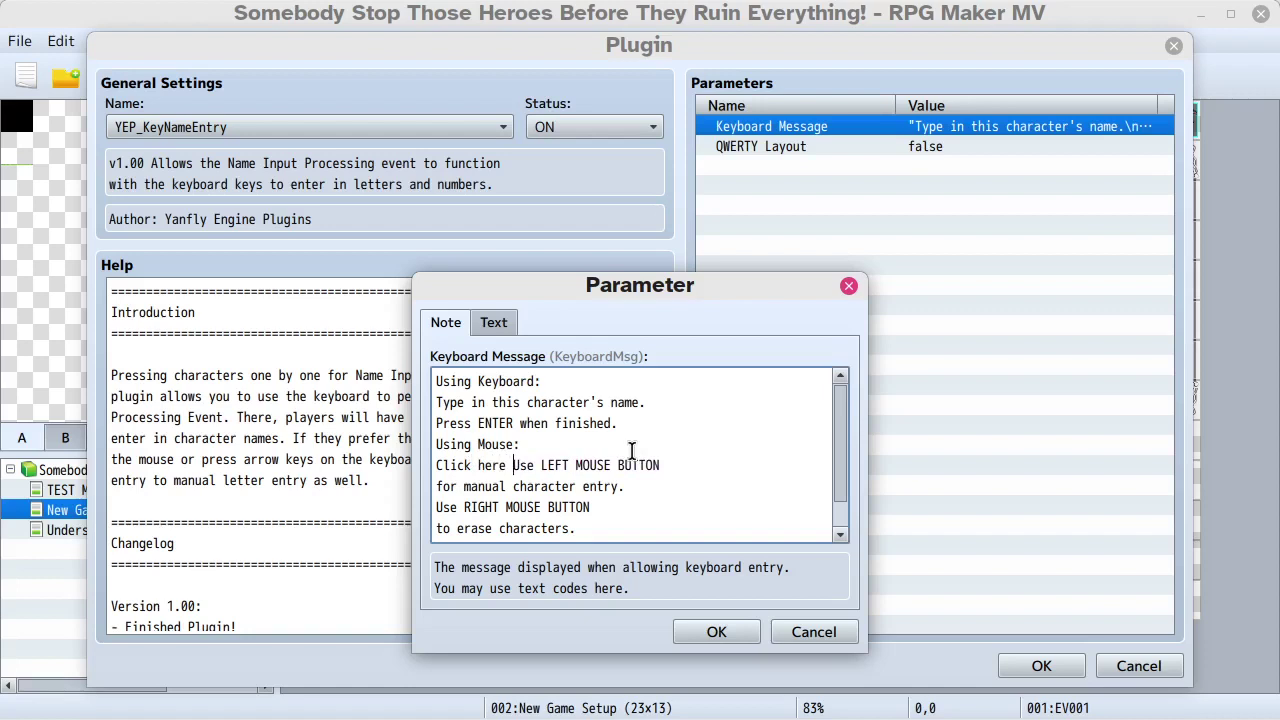
- Replace the old LEFT MOUSE BUTTON manual entry wording so the line reads "Click here for name entry."
key("Delete")
key("Delete")
key("Delete")
key("Delete")
key("Delete")
key("Delete")
key("Delete")
key("Delete")
key("Delete")
key("Delete")
key("Delete")
key("Delete")
key("Delete")
key("Delete")
key("Delete")
key("Delete")
key("Delete")
key("Delete")
key("Delete")
key("Delete")
key("Delete")
key("Delete")
key("Delete")
key("Delete")
key("Delete")
key("Delete")
key("Delete")
key("Delete")
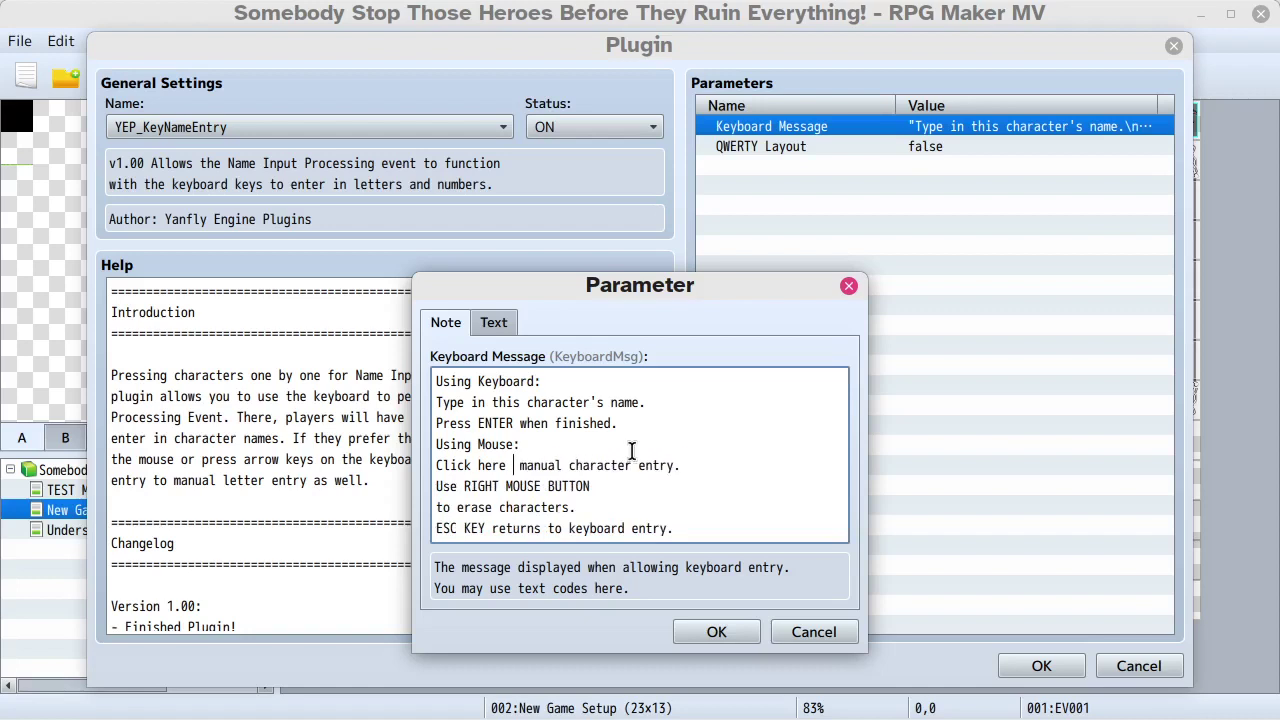
key("Delete")
key("Delete")
key("Delete")
key("Delete")
key("Delete")
key("Delete")
key("Delete")
key("Delete")
key("Delete")
key("Delete")
key("Delete")
key("Delete")
type("for name")
- Rewrite "Click here" in capitals as "CLICK HERE" in the name entry line
key("Up")
key("Left")
key("Left")
key("Left")
key("Left")
key("Down")
key("BackSpace")
key("BackSpace")
key("BackSpace")
key("BackSpace")
key("BackSpace")
key("BackSpace")
key("BackSpace")
key("BackSpace")
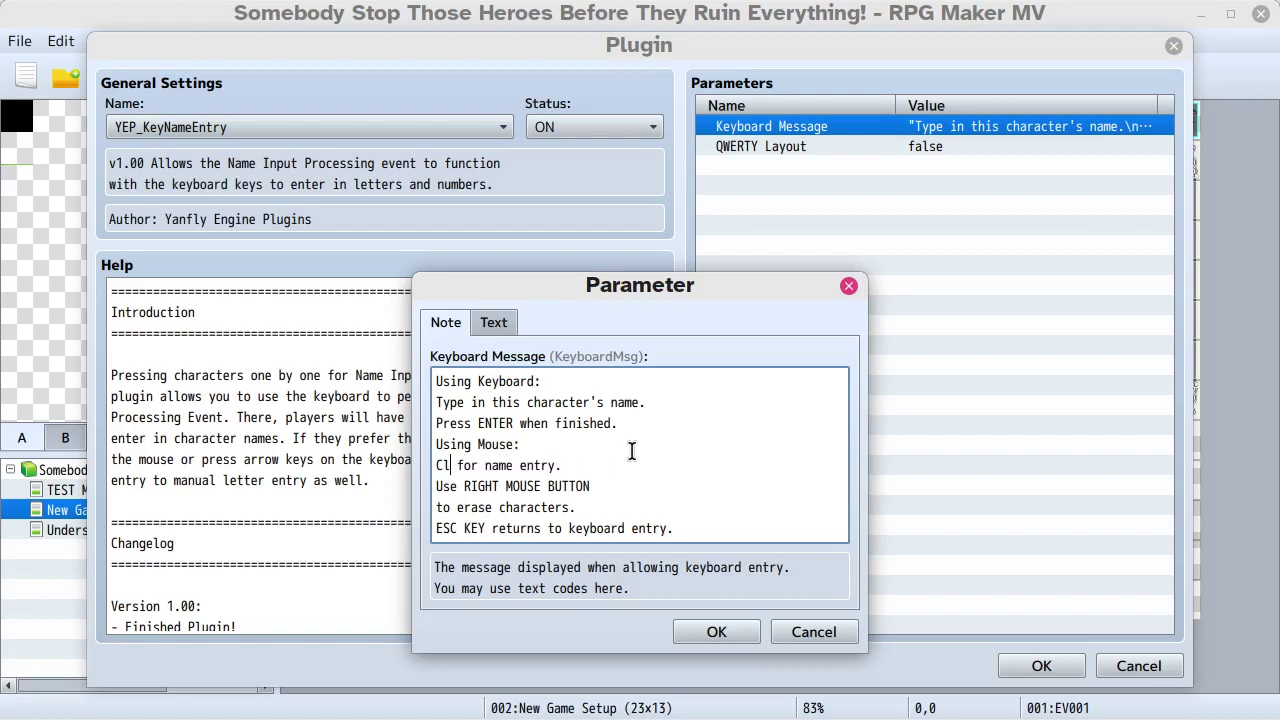
key("BackSpace")
type("LICK HERE")
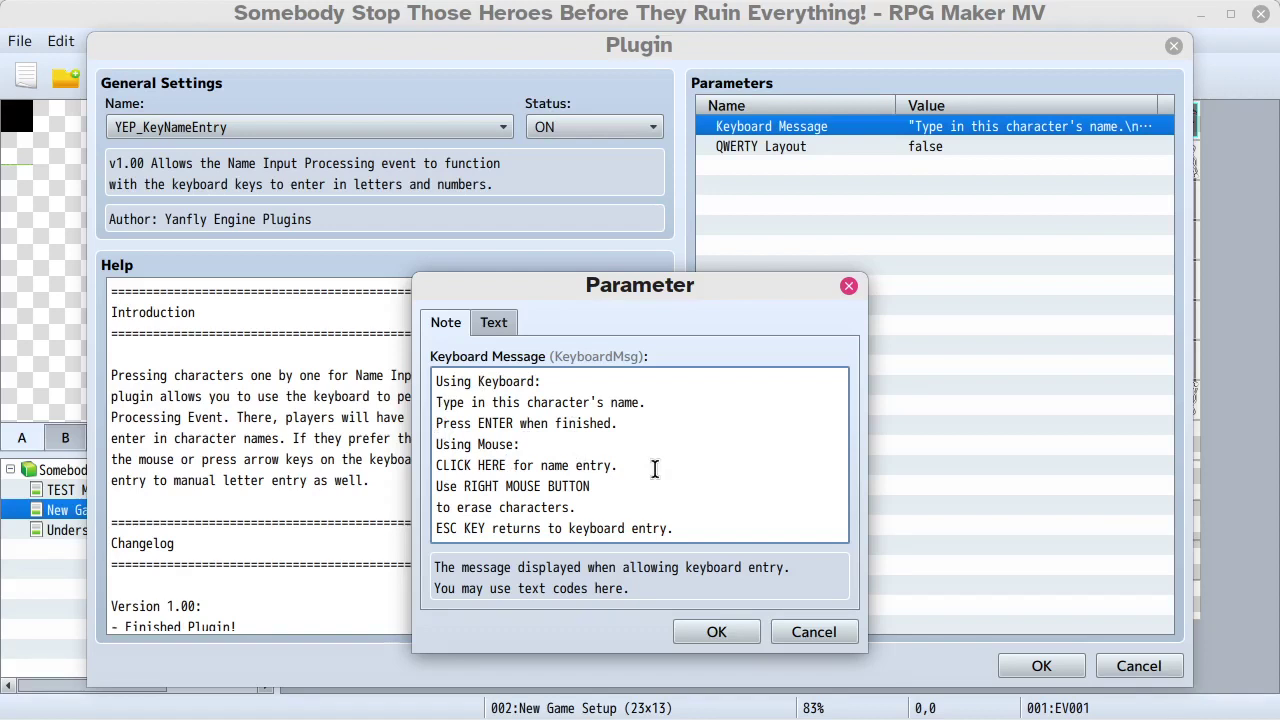
- Remove the word "Using" from both headings, leaving "Keyboard:" and "Mouse:"
key("BackSpace")
key("BackSpace")
key("BackSpace")
key("BackSpace")
key("BackSpace")
key("BackSpace")
key("Down")
key("Down")
key("BackSpace")
key("BackSpace")
key("BackSpace")
key("BackSpace")
key("BackSpace")
key("BackSpace")
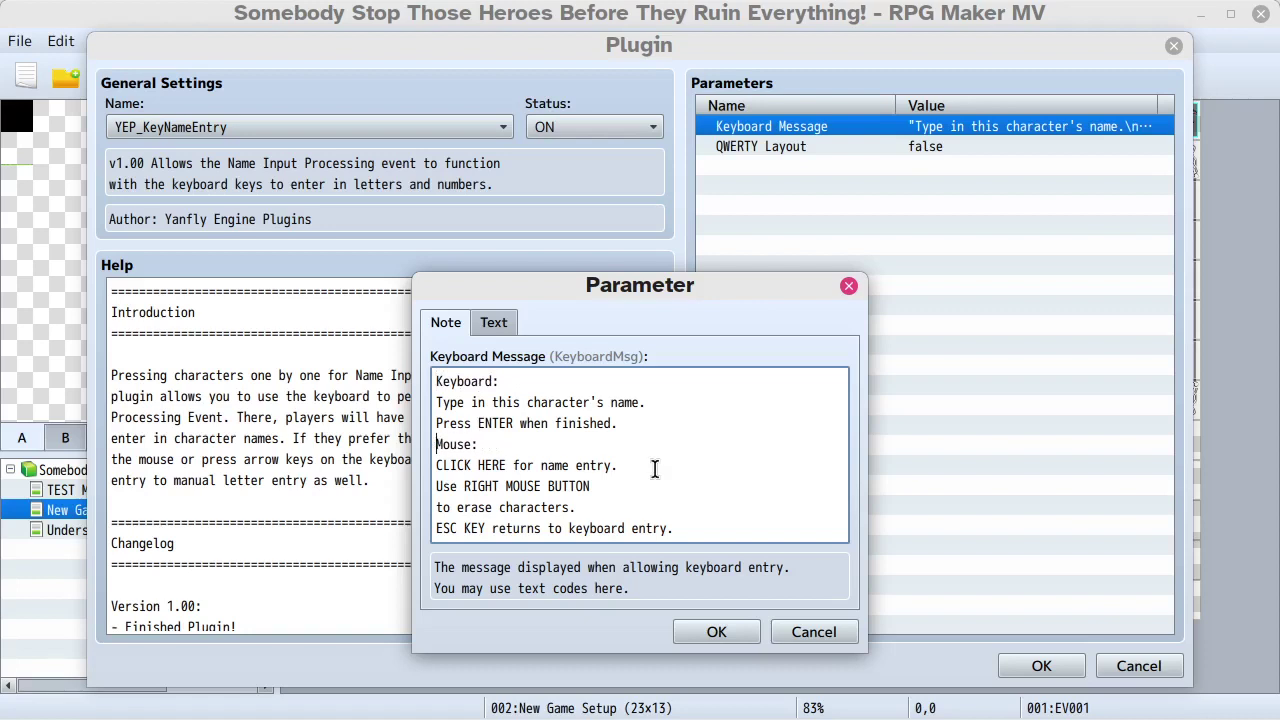
- Wrap the "Keyboard:" heading in the color codes \C[6] and \C[0]
key("Up")
key("Up")
key("Up")
key("Left")
key("Left")
key("Left")
key("Left")
key("Left")
key("Left")
type("\\C[6]")
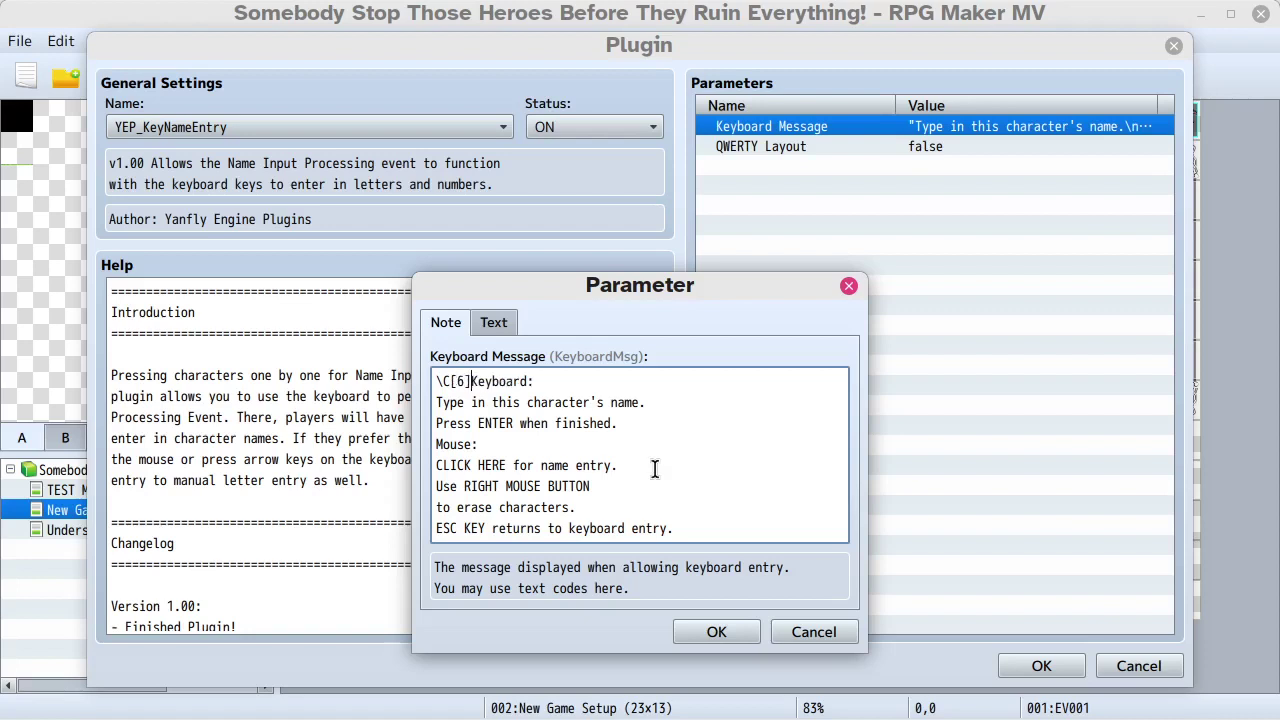
key("Right")
key("Right")
key("Right")
key("Right")
key("Right")
type("\\C")
type("[0]")
- Wrap the "Mouse:" heading in the color codes \C[6] and \C[0]
type("\\C")
type("[6]")
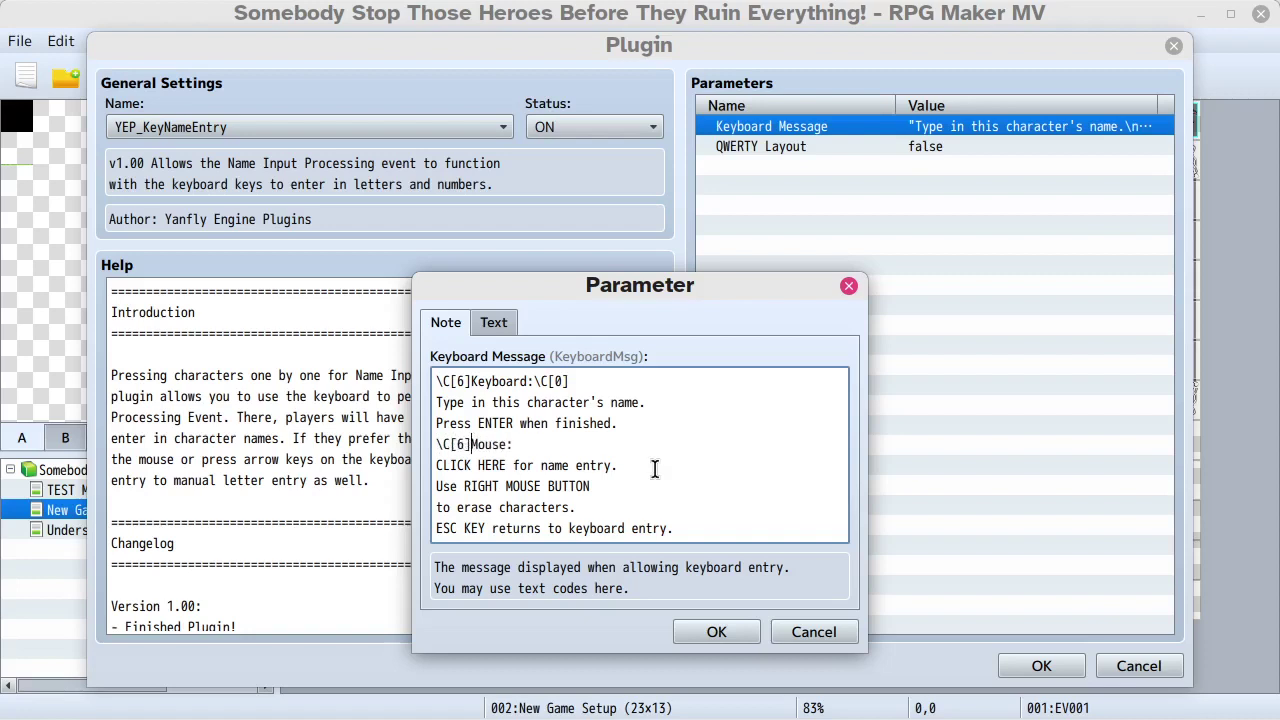
key("Right")
key("Right")
key("Right")
key("Right")
key("Right")
key("Right")
type("\\C[0]")
- Rewrite the "Keyboard" and "Mouse" headings of the message in capitals as "KEYBOARD" and "MOUSE"
left_click_drag(474, 381, 527, 385)
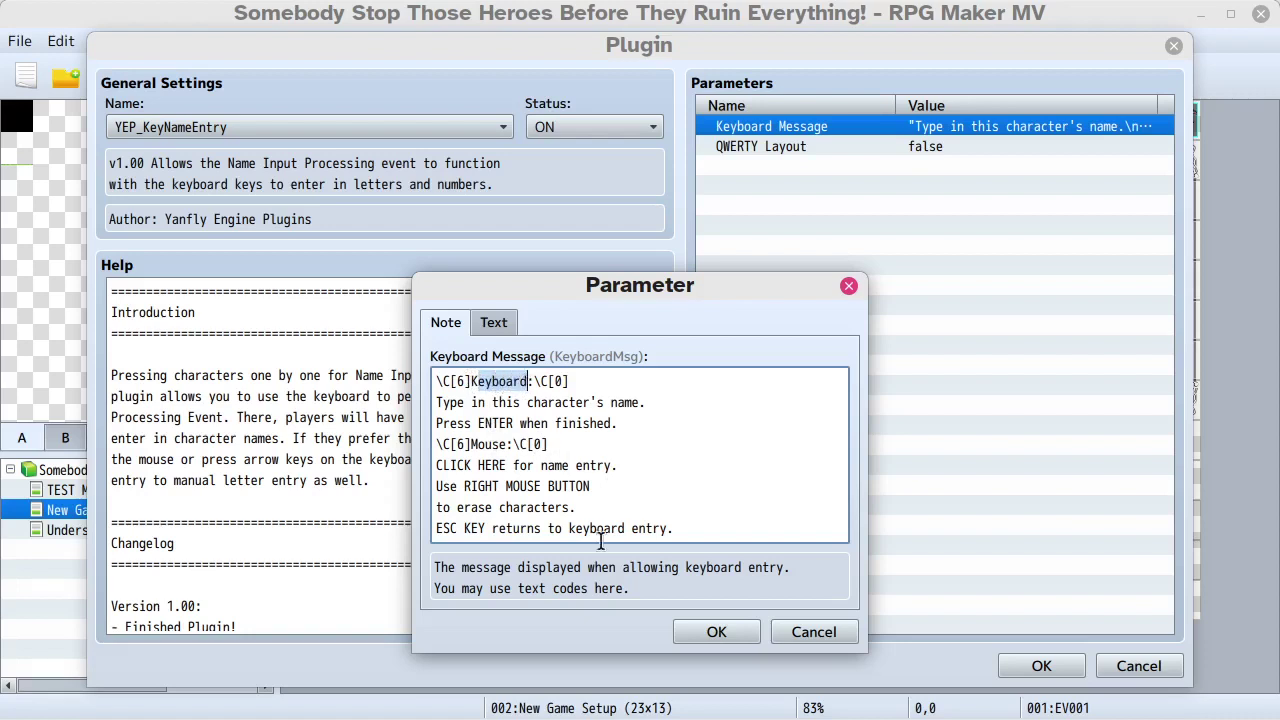
type("KEYBOARD")
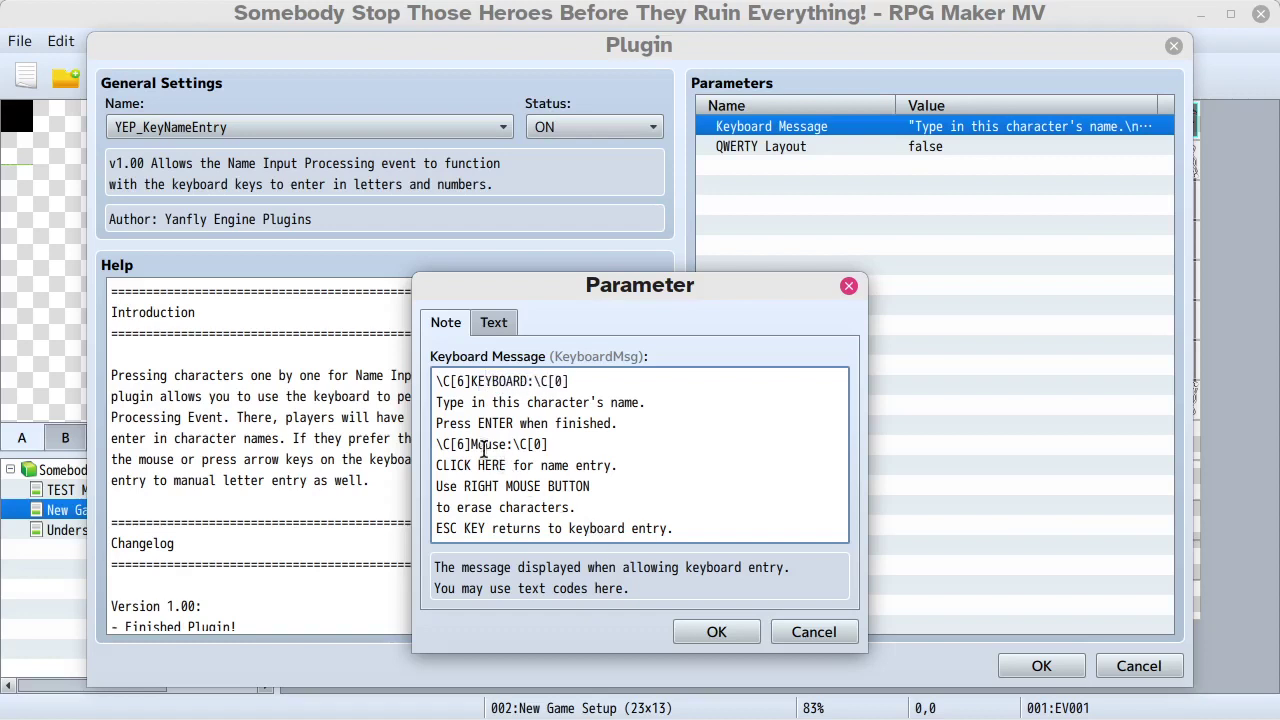
left_click_drag(476, 446, 507, 446)
type("MOUS")
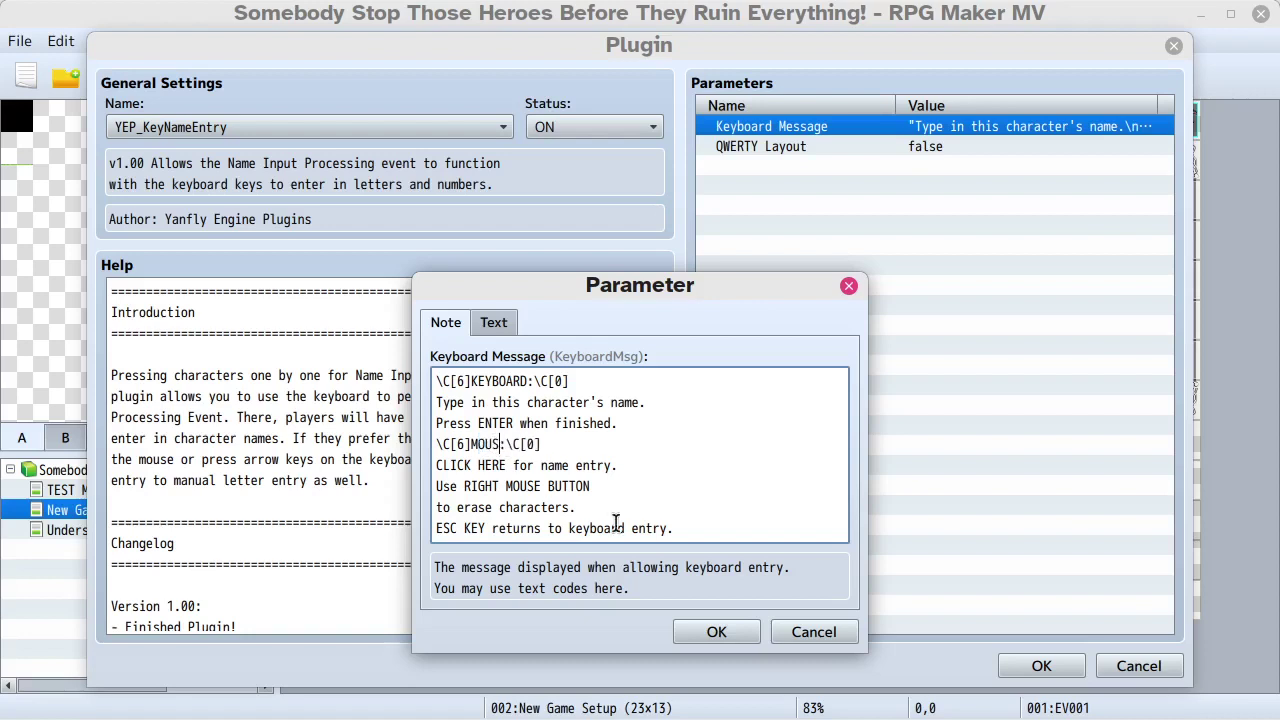
type("E")
- Change the capitalised headings back to "Keyboard" and "Mouse", keeping the color codes around them
key("Up")
key("Up")
key("Up")
key("Right")
key("Right")
key("Right")
key("BackSpace")
key("BackSpace")
key("BackSpace")
key("BackSpace")
key("BackSpace")
key("BackSpace")
key("BackSpace")
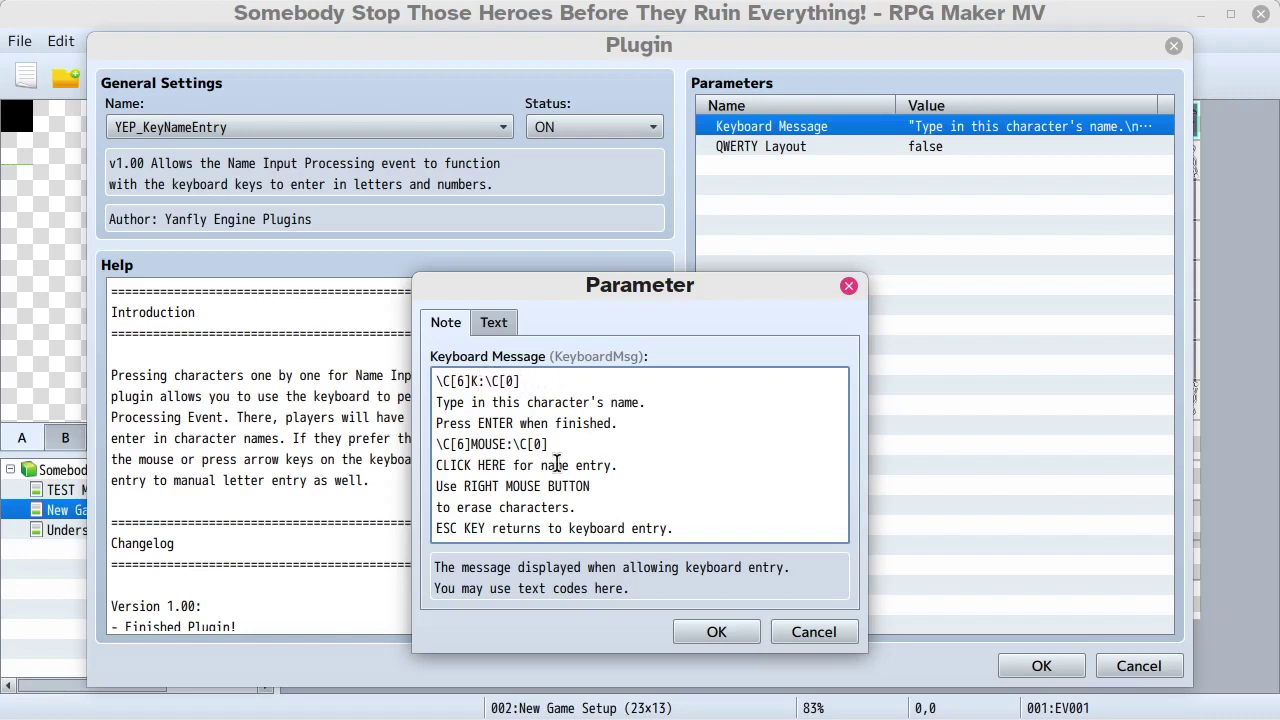
type("eyboard")
left_click_drag(478, 444, 507, 444)
type("ouse")
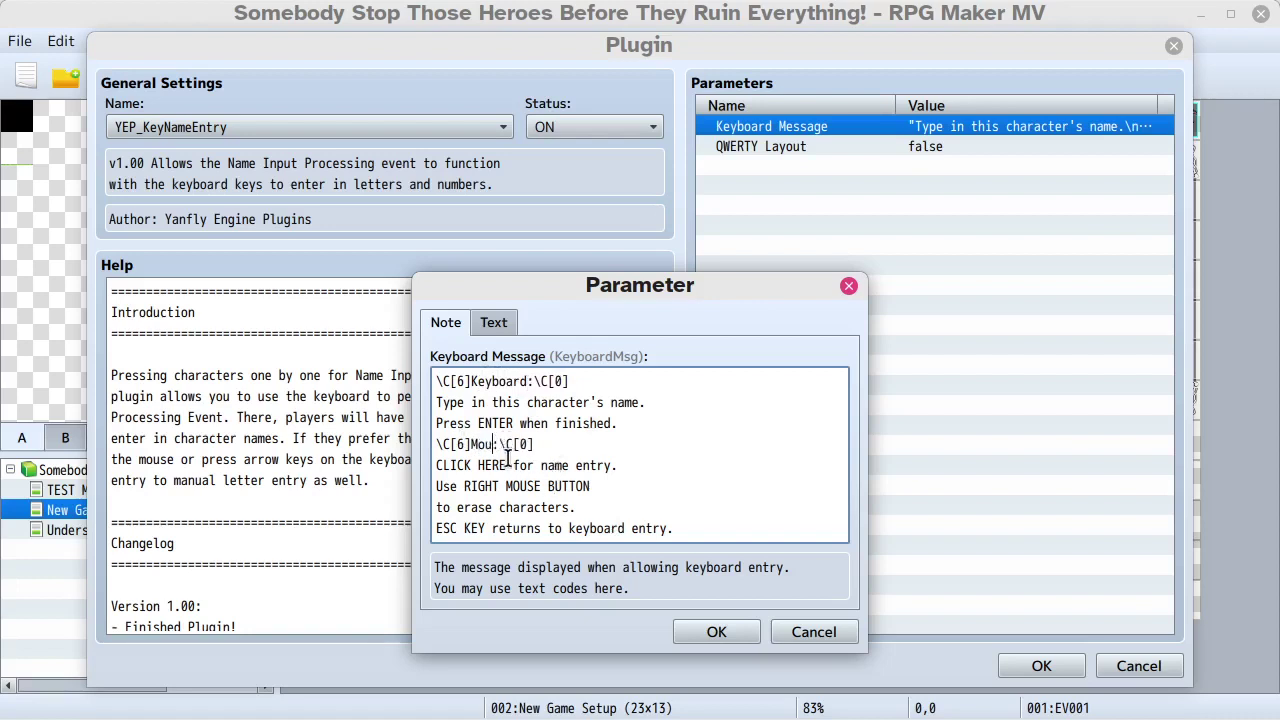
- Accept the edited keyboard message and confirm the plugin settings, returning to the map editor
left_click(712, 632)
left_click(1041, 666)
left_click(797, 658)
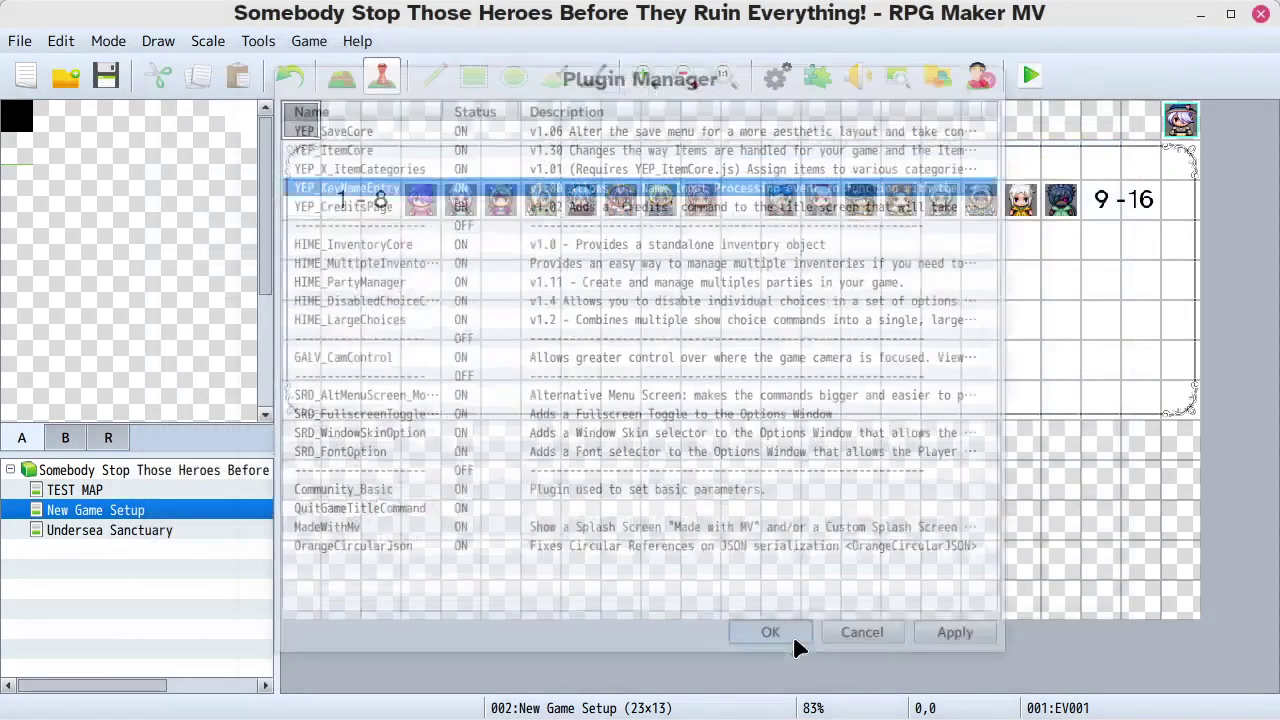
- Start a playtest with the changes saved, begin a new game and advance past the welcome message
left_click(1033, 80)
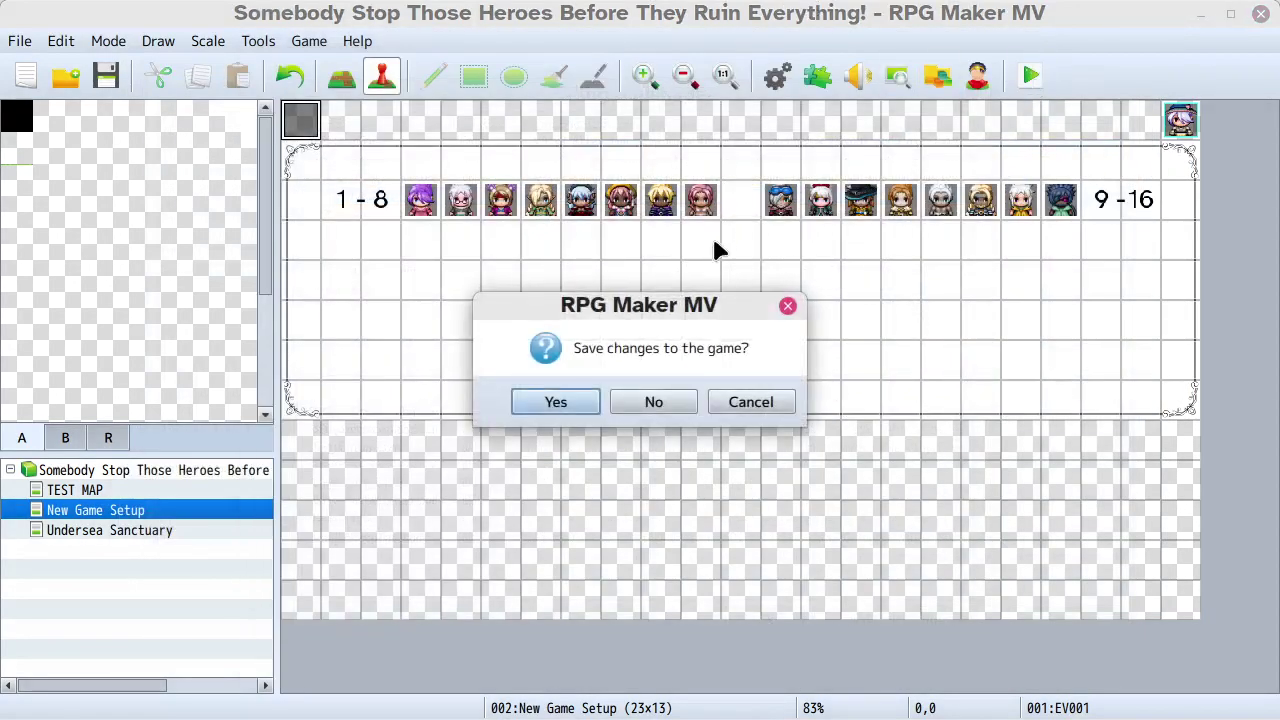
left_click(583, 403)
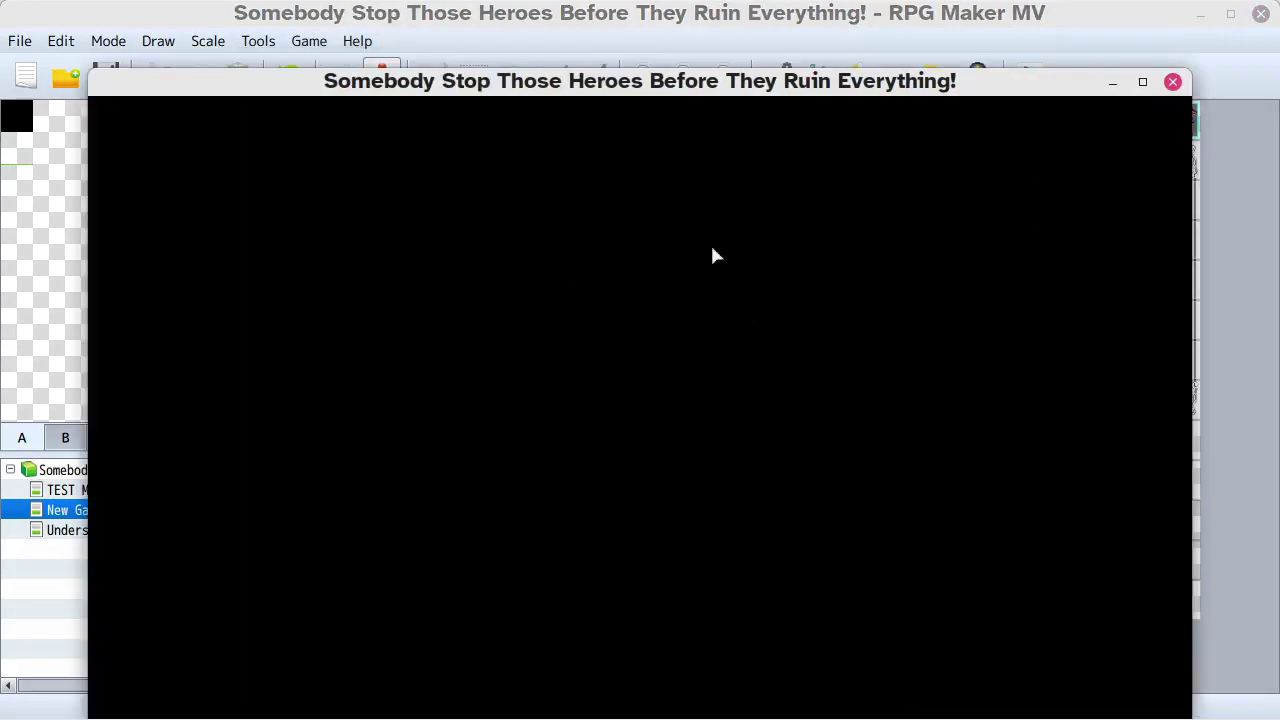
left_click_drag(650, 75, 654, 57)
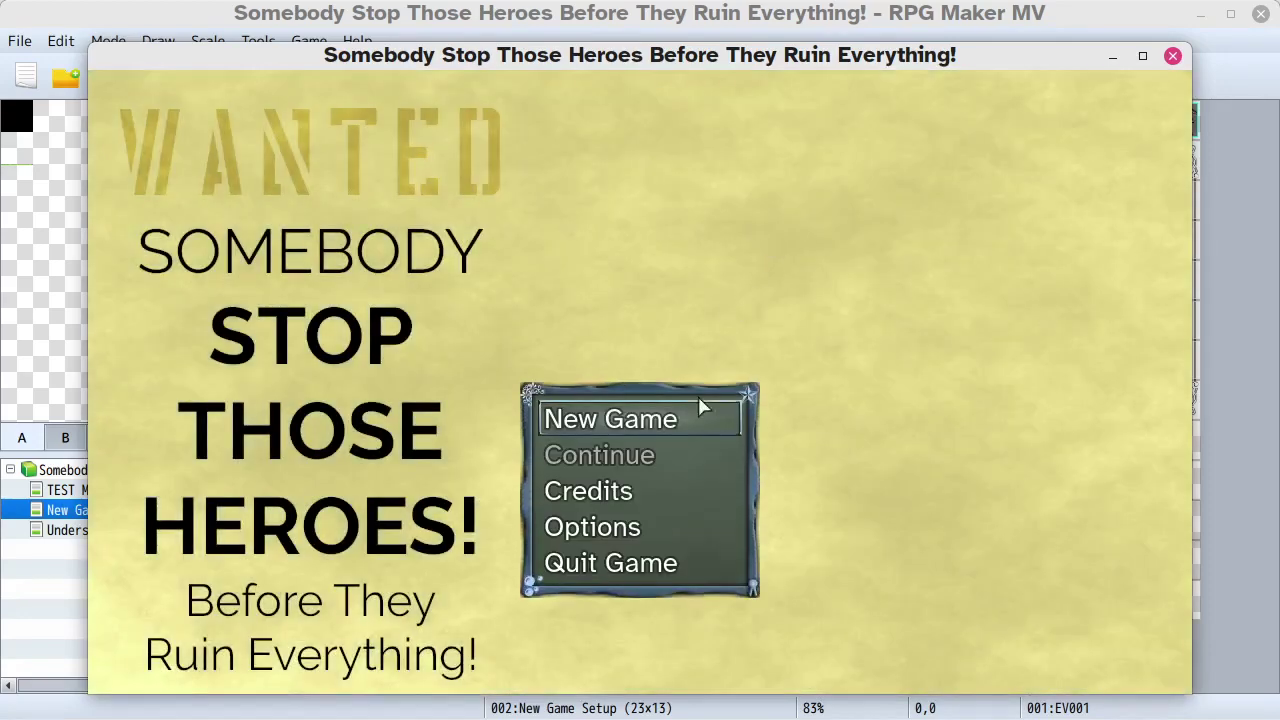
left_click(694, 415)
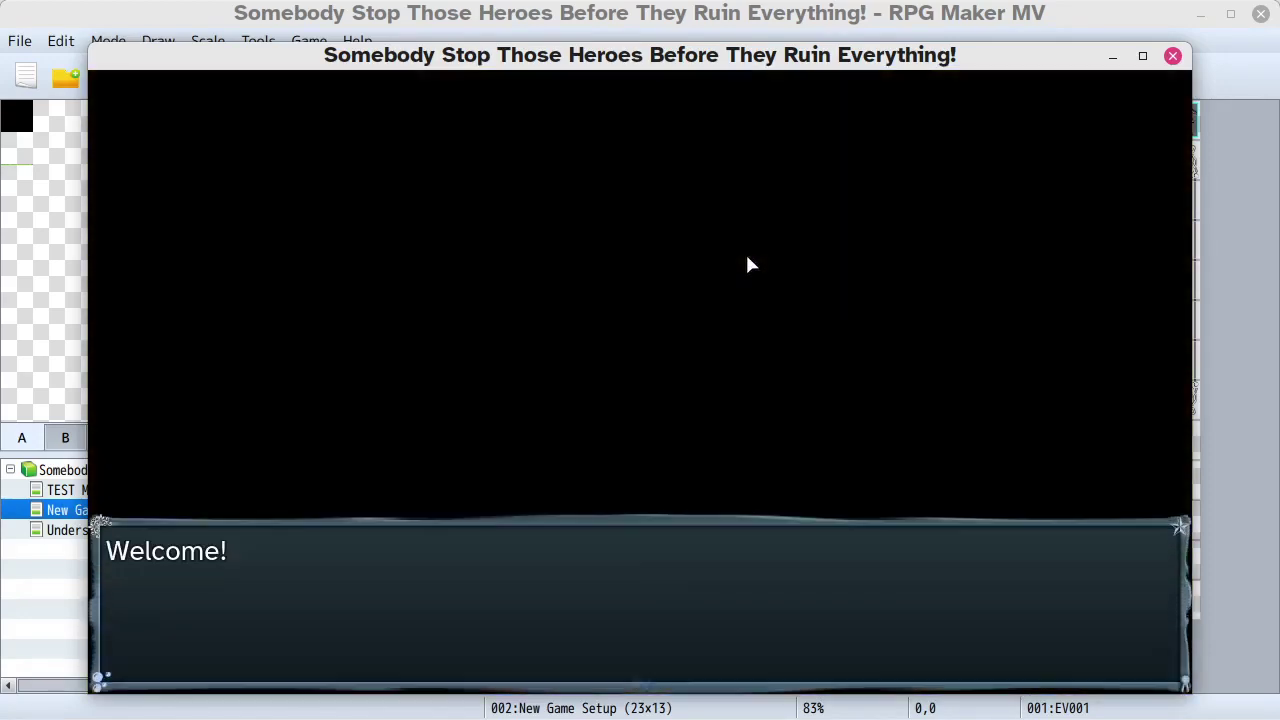
left_click(747, 257)
left_click(747, 257)
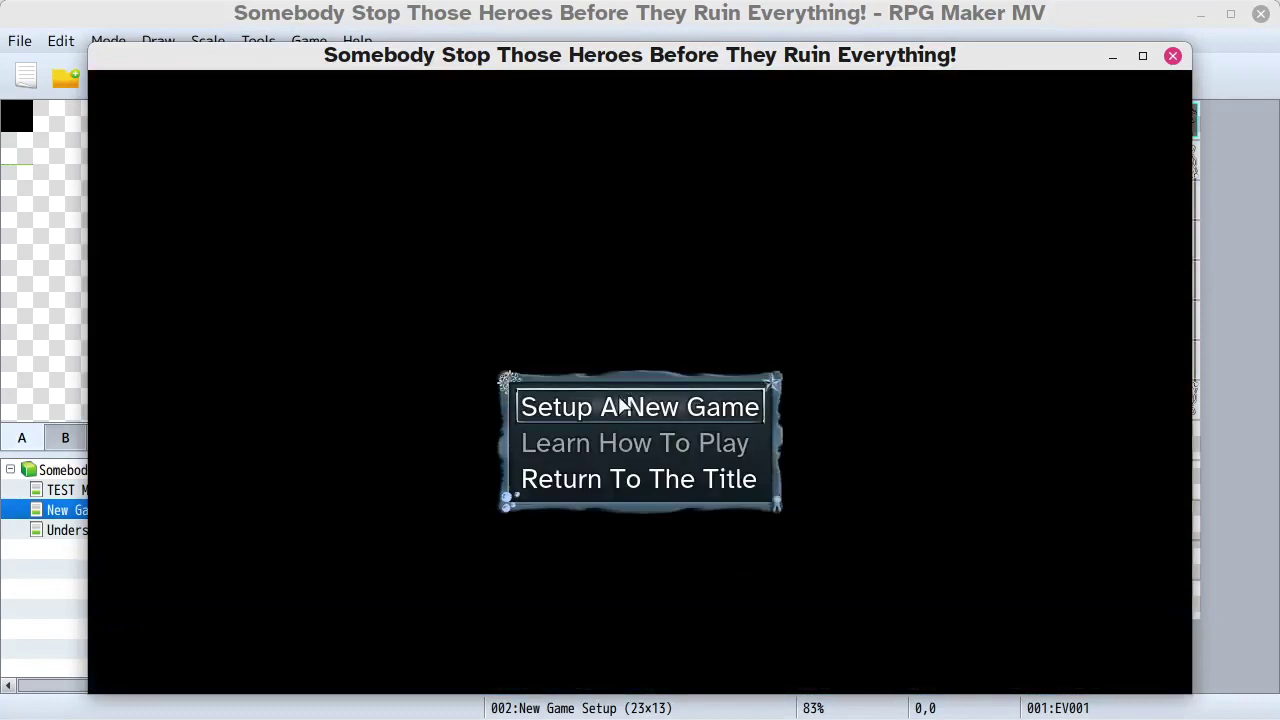
- Set up a new game in the standard play mode with "2P: 1 Human Player + 1 CPU"
left_click(609, 405)
left_click(617, 312)
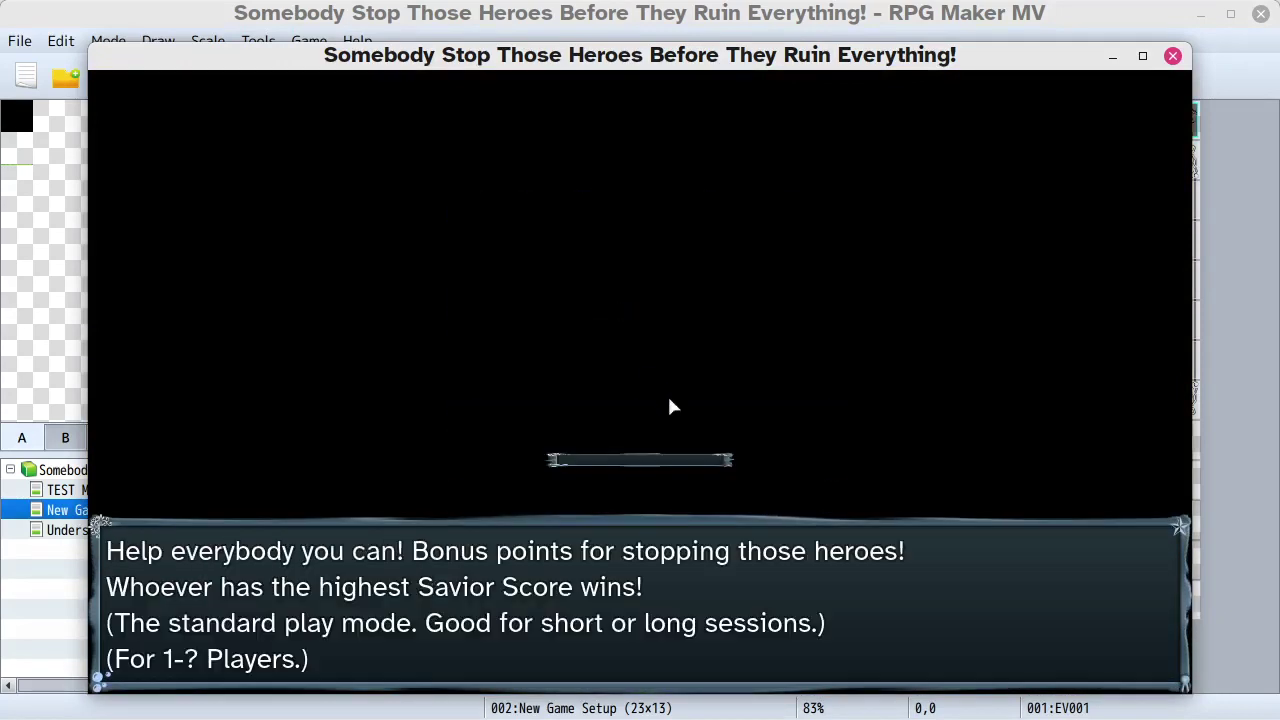
left_click(663, 443)
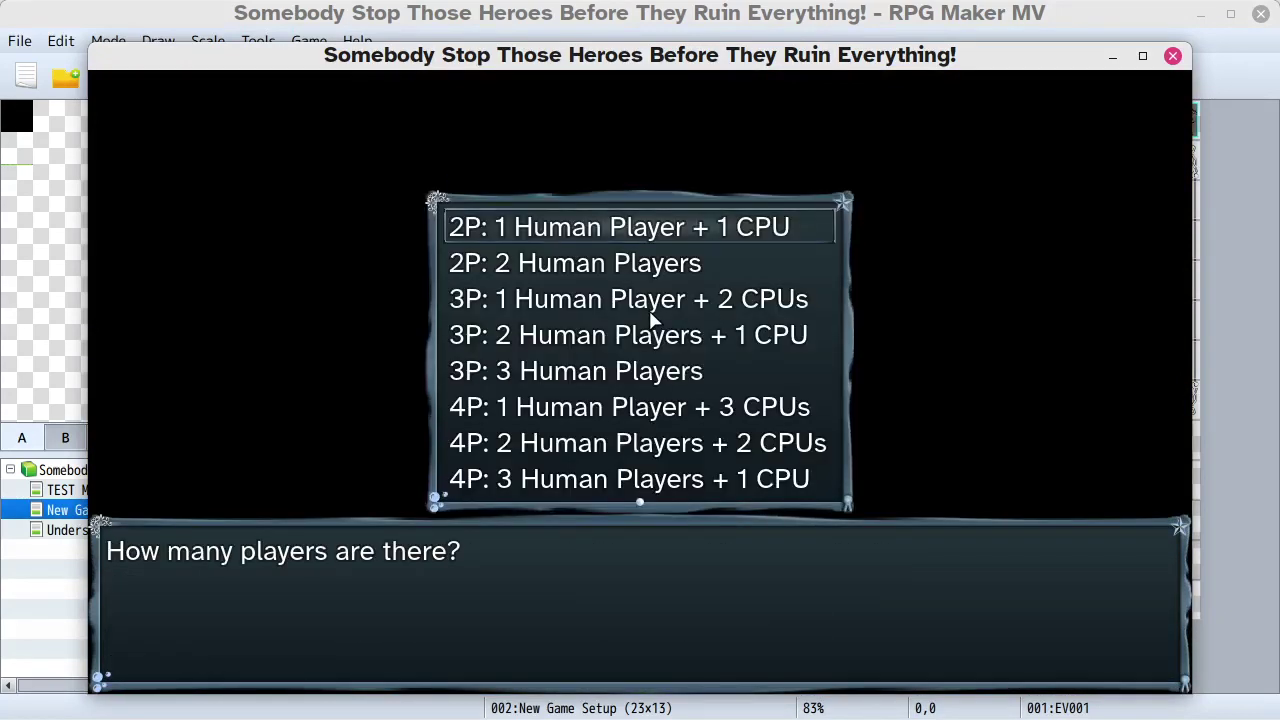
left_click(607, 240)
left_click(642, 438)
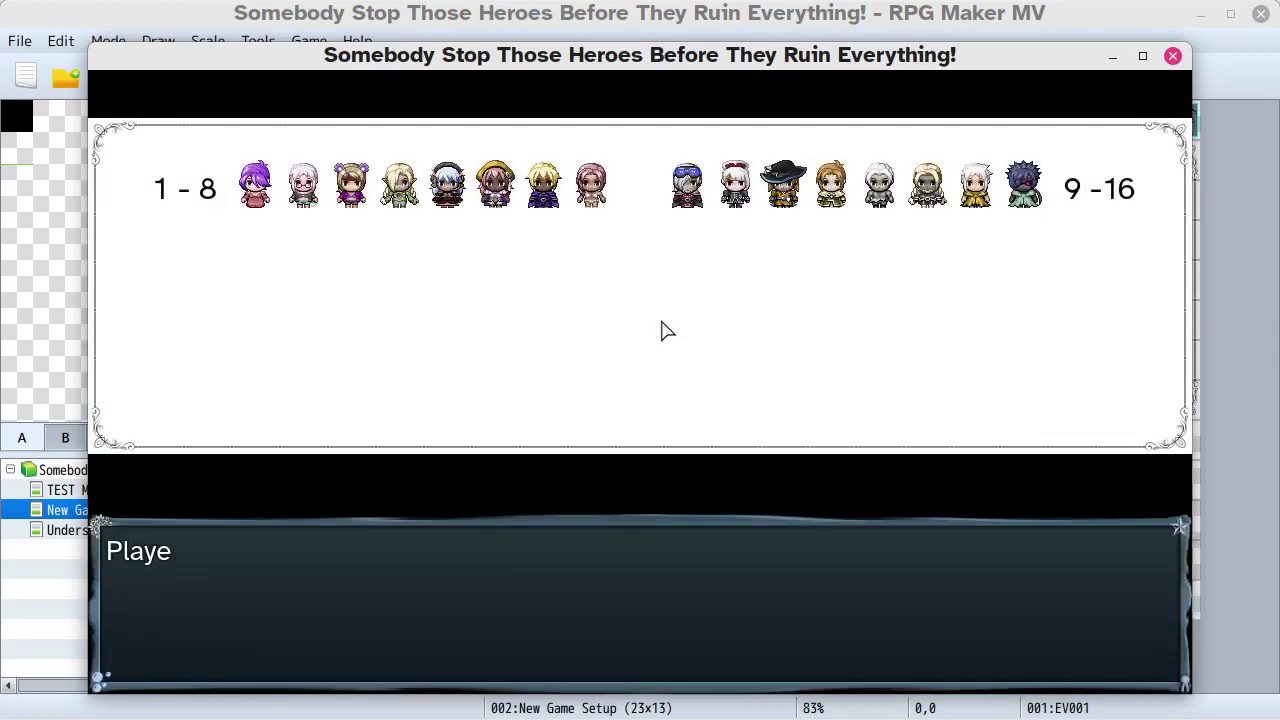
- Choose character number 7 for Player 1 and confirm the choice
left_click(660, 331)
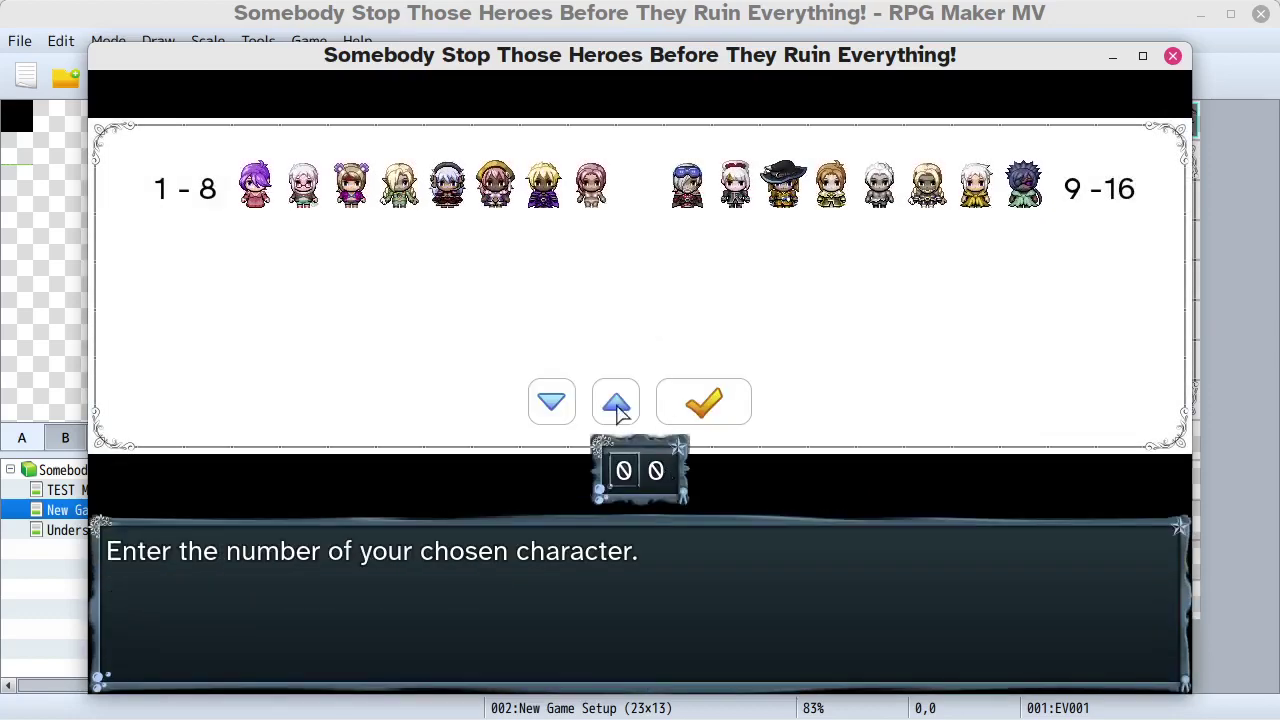
left_click(656, 470)
left_click(619, 405)
left_click(616, 403)
left_click(616, 403)
left_click(616, 403)
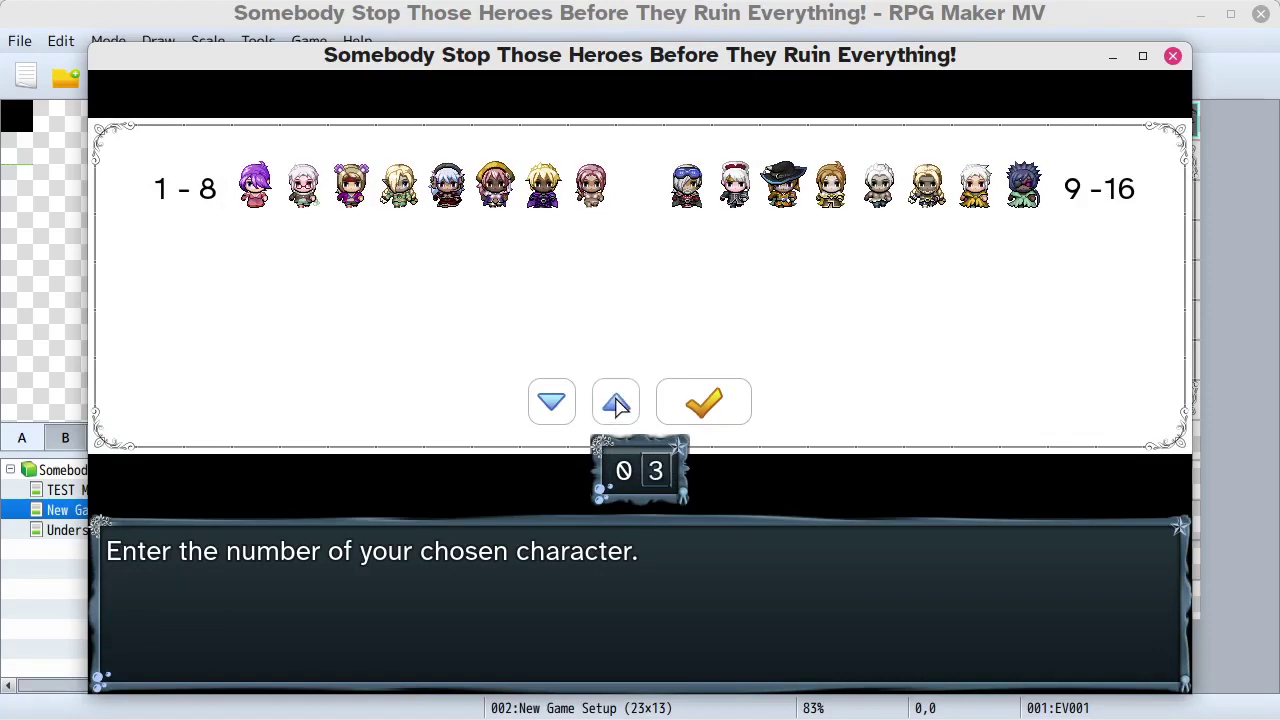
left_click(614, 403)
left_click(614, 403)
left_click(614, 403)
left_click(612, 403)
left_click(710, 410)
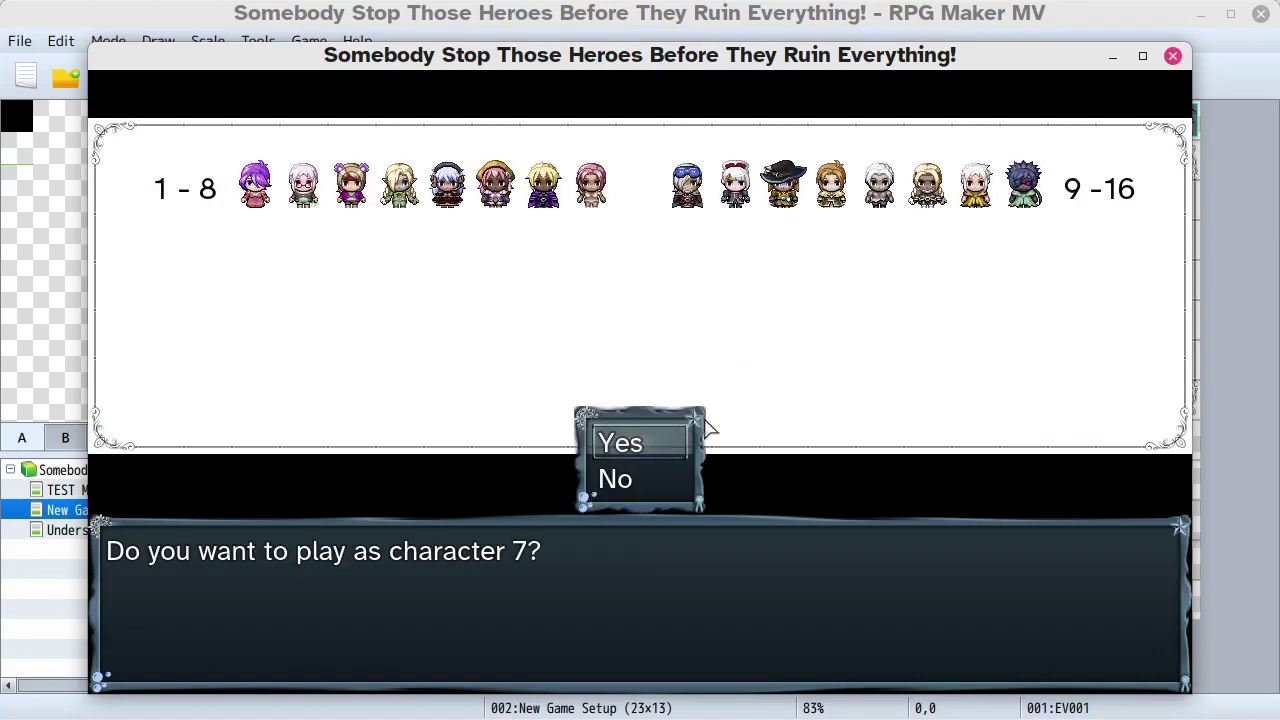
left_click(700, 430)
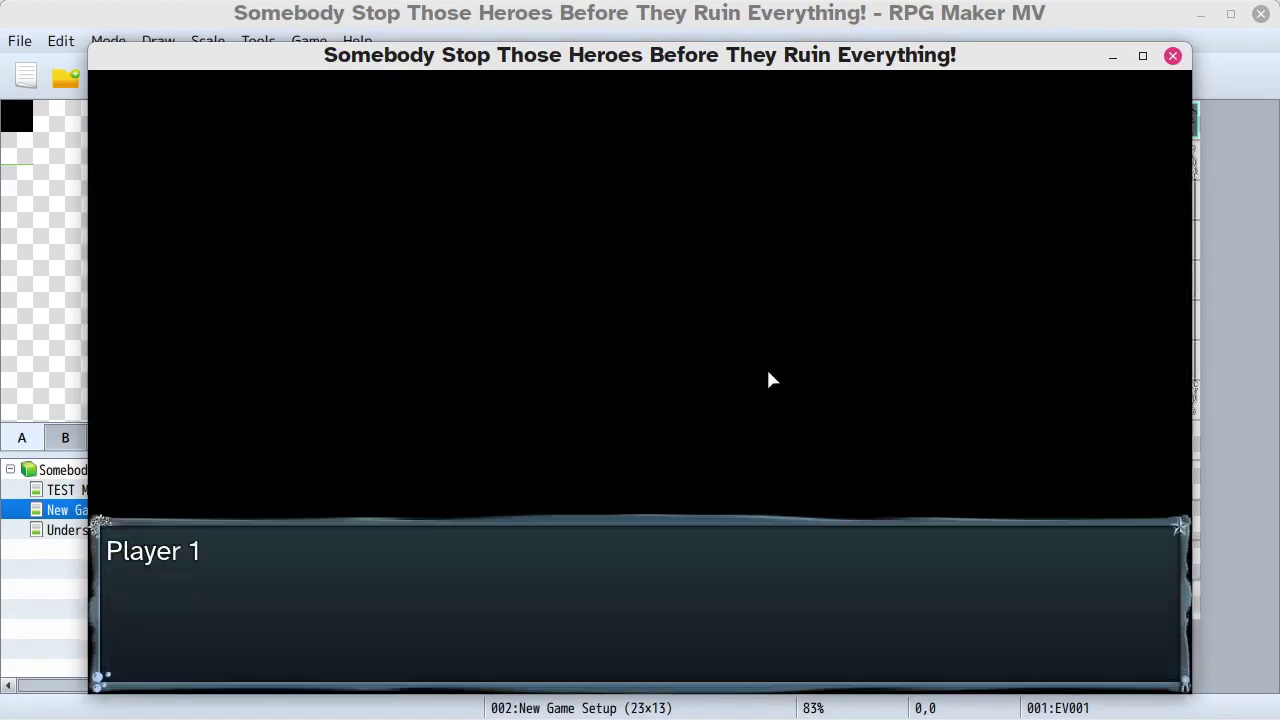
- Open the character naming screen, switch to the letter grid, erase characters from the default name and accept the entry
left_click(722, 299)
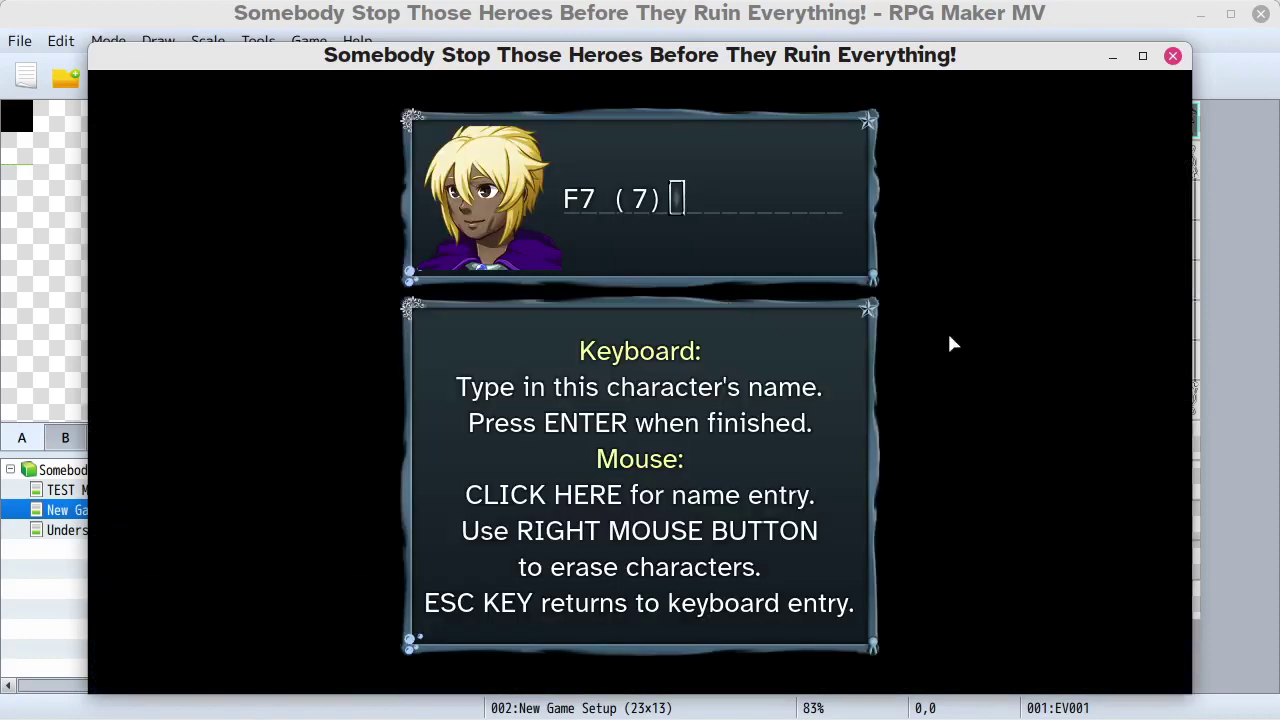
left_click(658, 497)
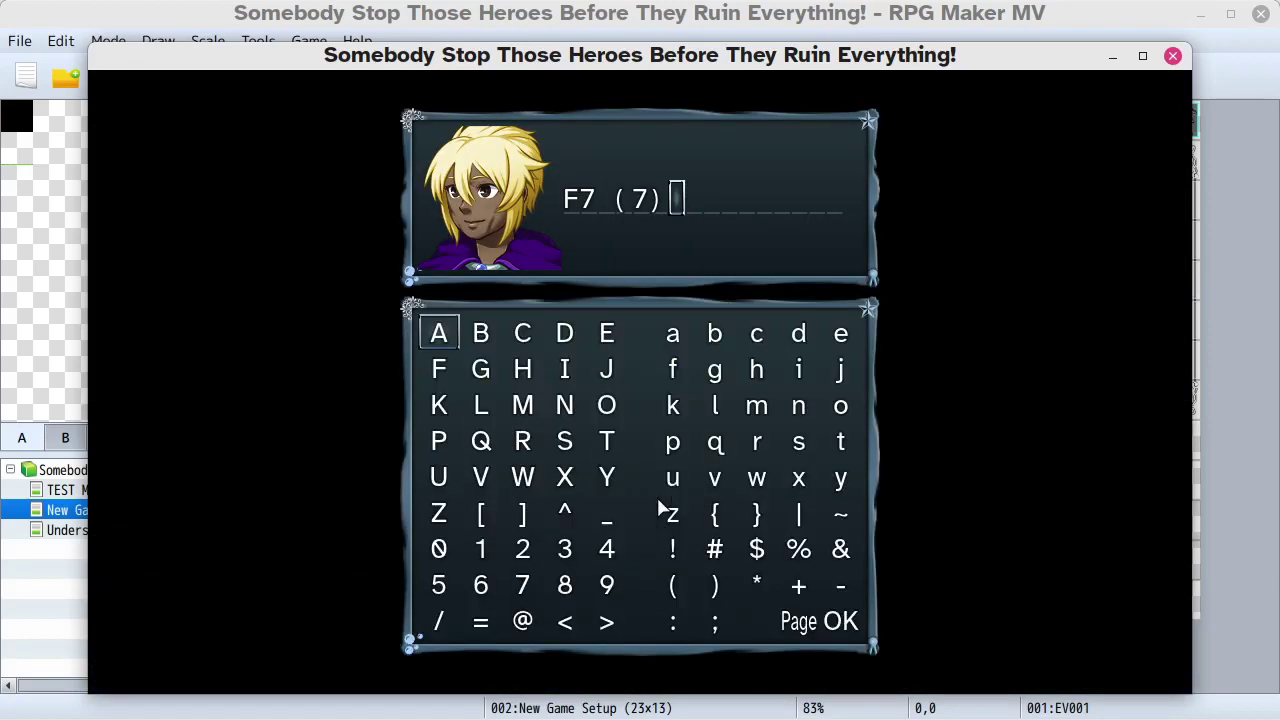
key("BackSpace")
key("BackSpace")
key("BackSpace")
key("BackSpace")
key("BackSpace")
key("BackSpace")
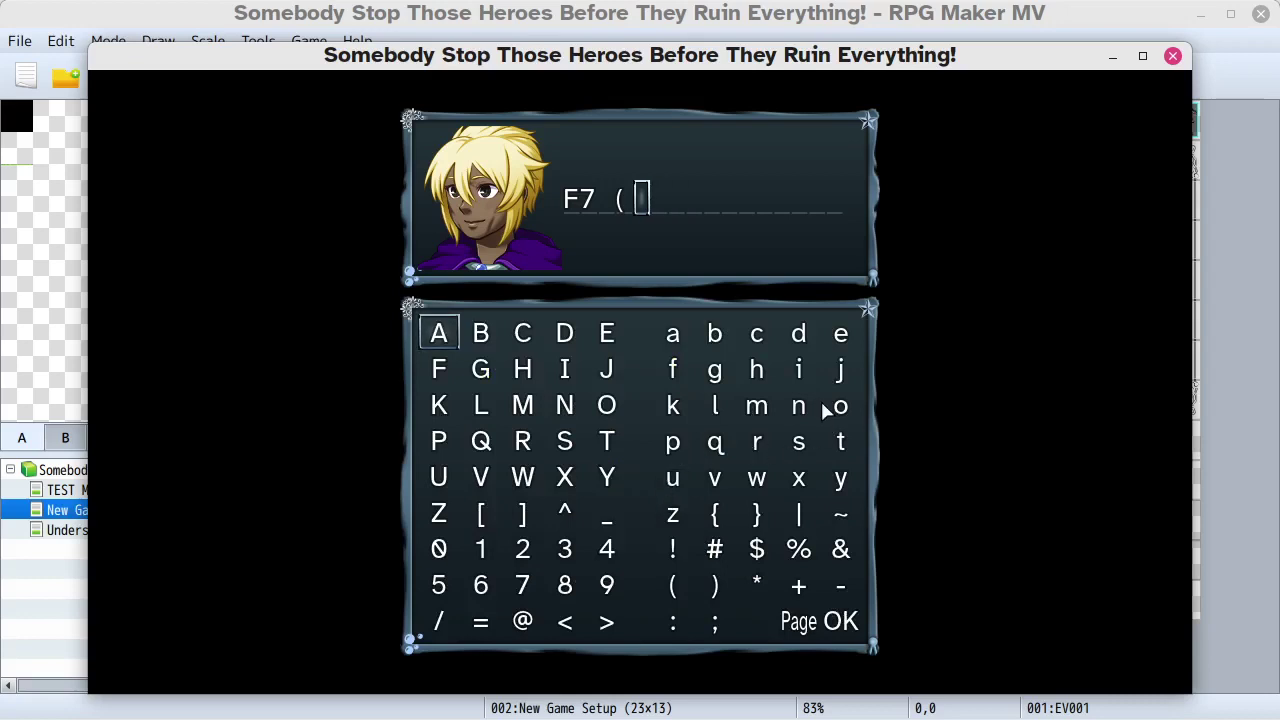
double_click(843, 621)
left_click(843, 621)
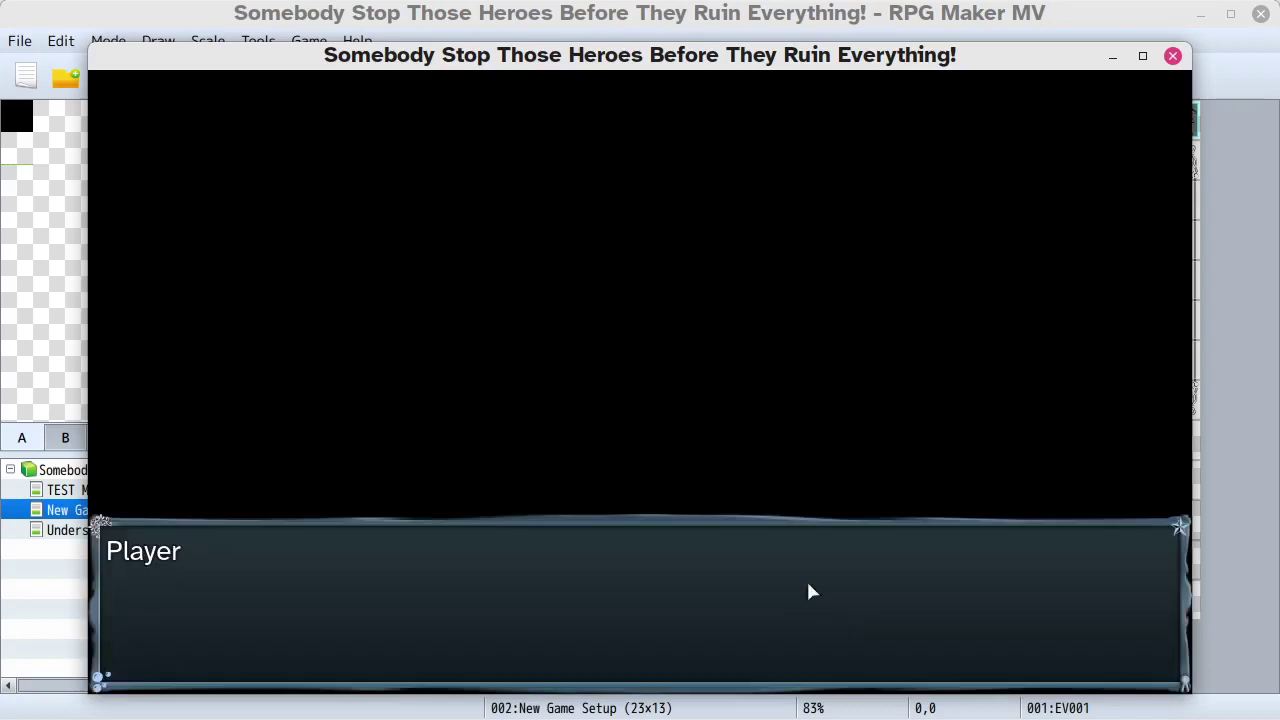
- Reopen the naming screen and add the letter D to the name from the letter grid
left_click(716, 366)
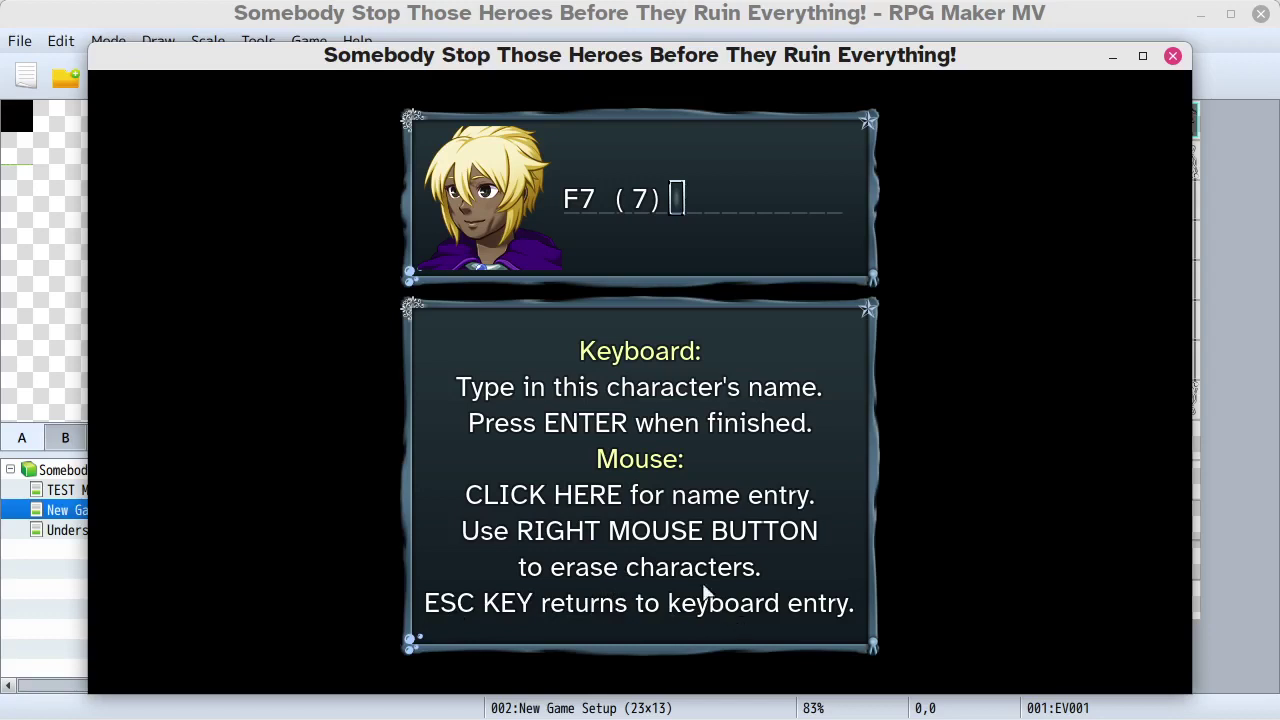
left_click(716, 463)
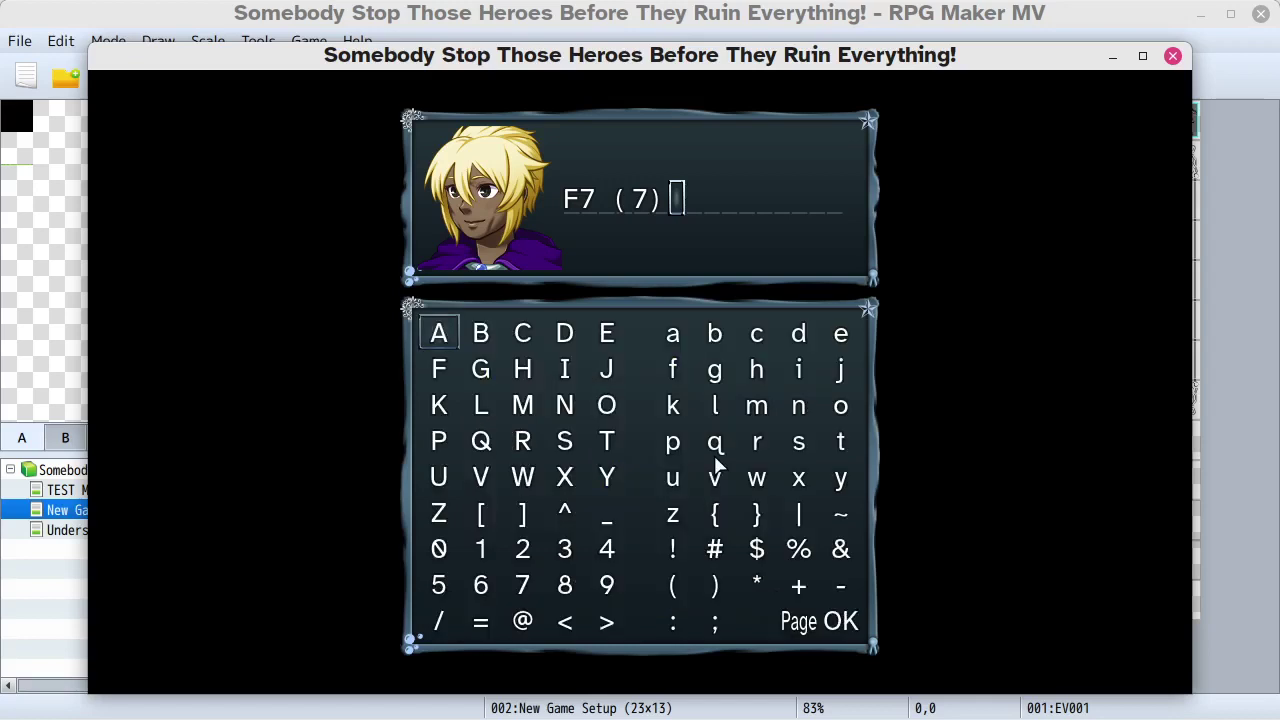
left_click(565, 338)
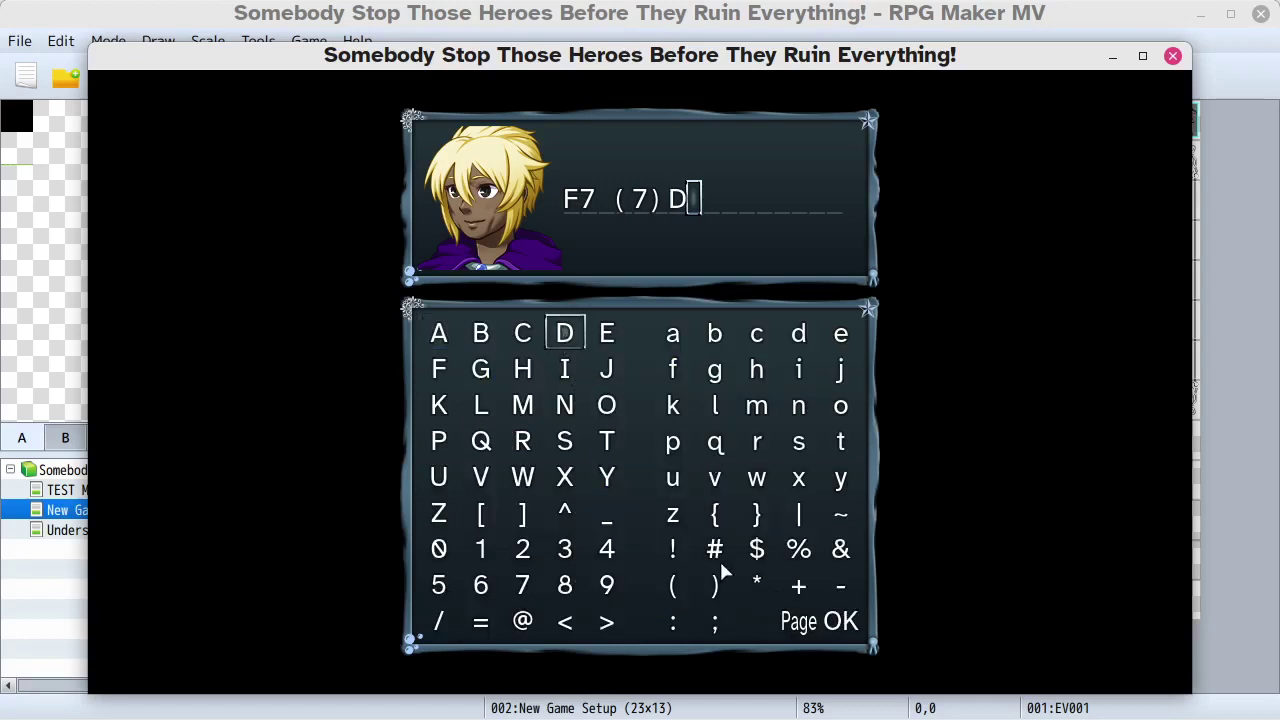
- Return to keyboard entry and erase the character's whole name
key("Escape")
key("BackSpace")
key("BackSpace")
key("BackSpace")
key("BackSpace")
key("BackSpace")
key("BackSpace")
key("BackSpace")
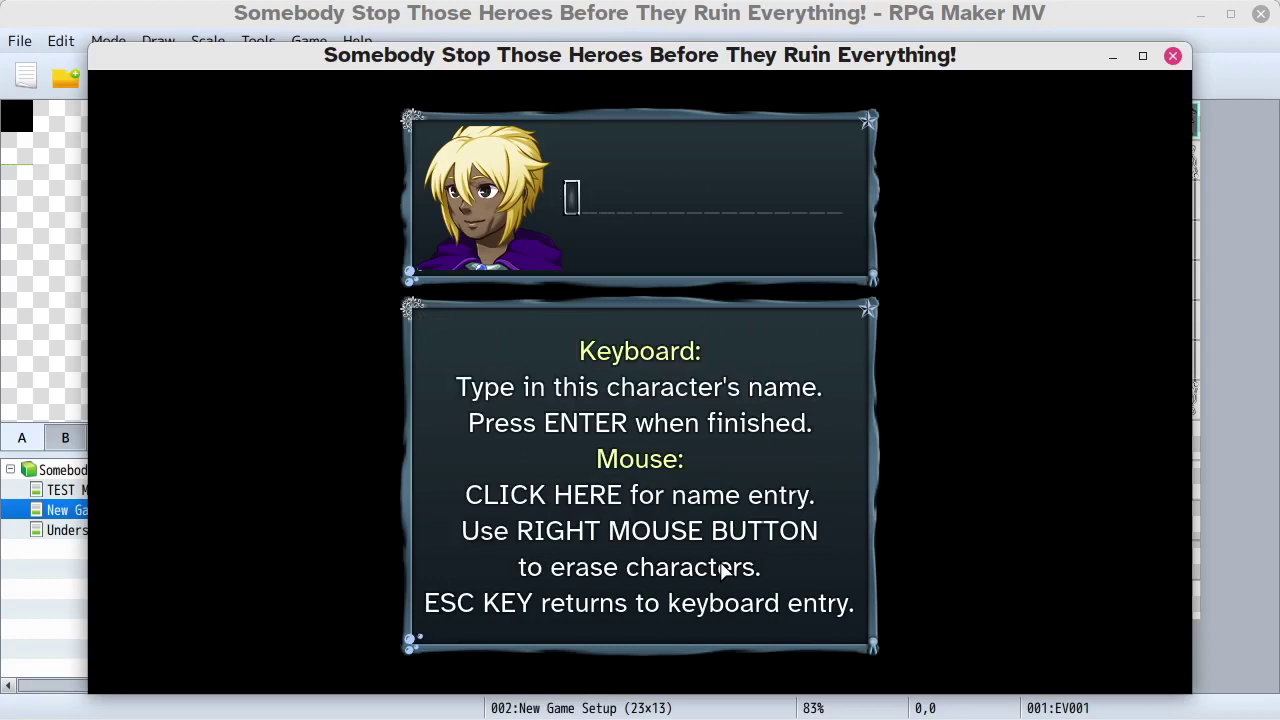
- Name the character "Okay Cool Great!" by keyboard entry, accept it and continue past the naming message
type("Okay C")
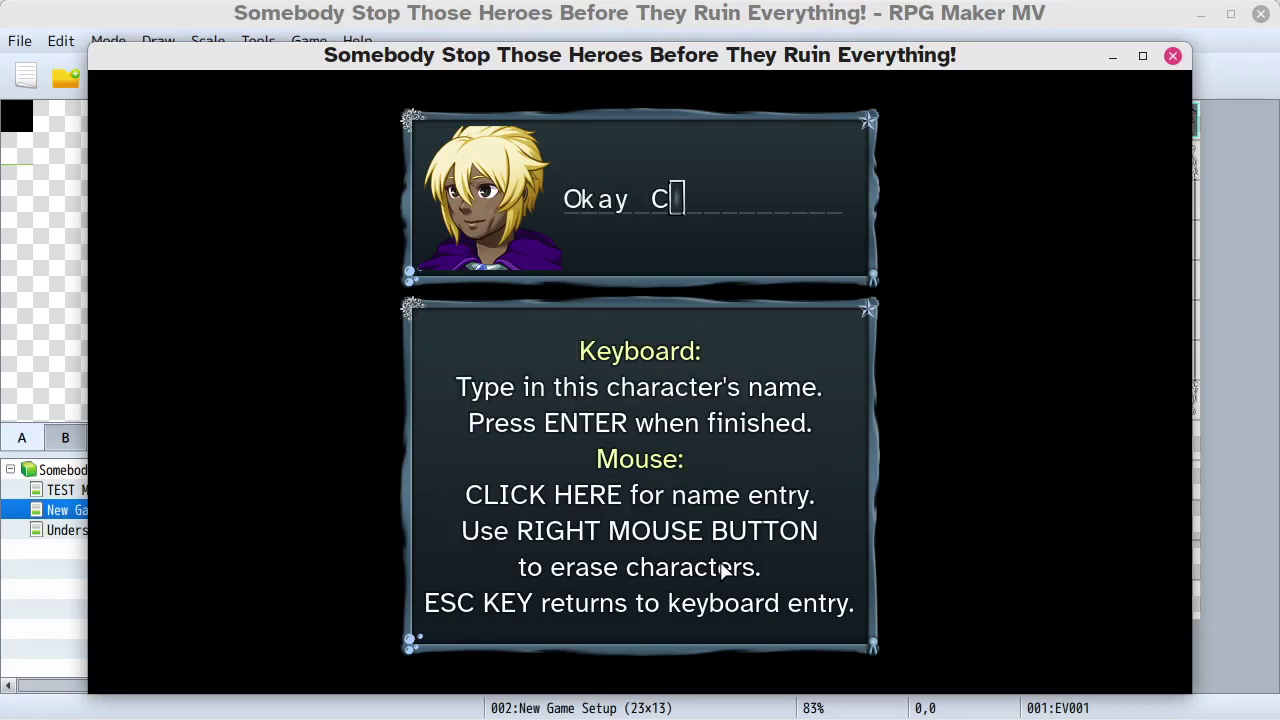
type("ool F")
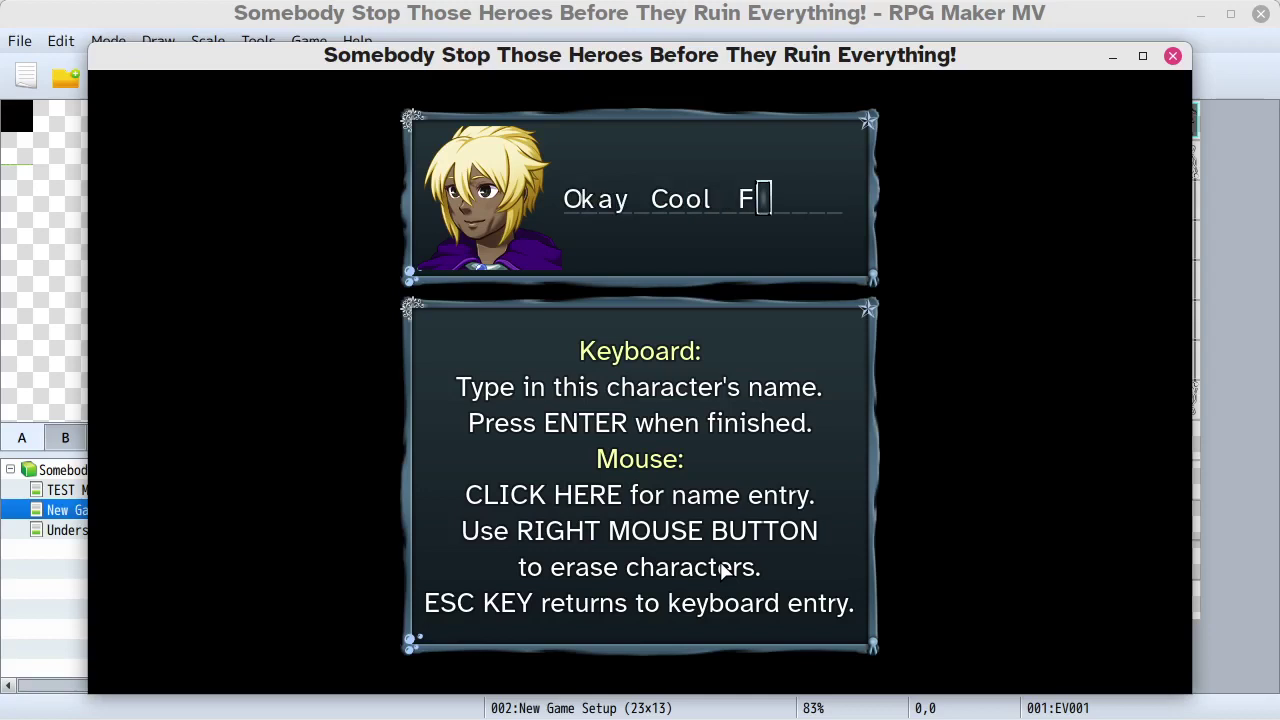
key("BackSpace")
type("Great")
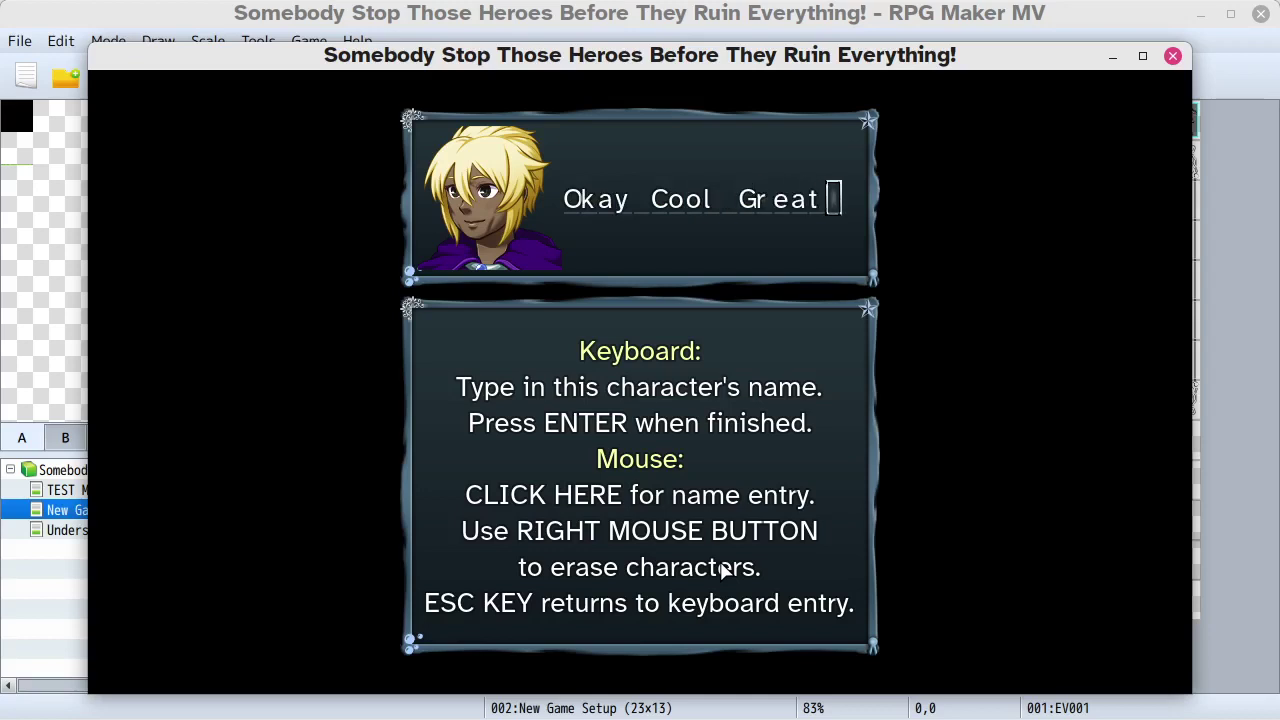
type("!")
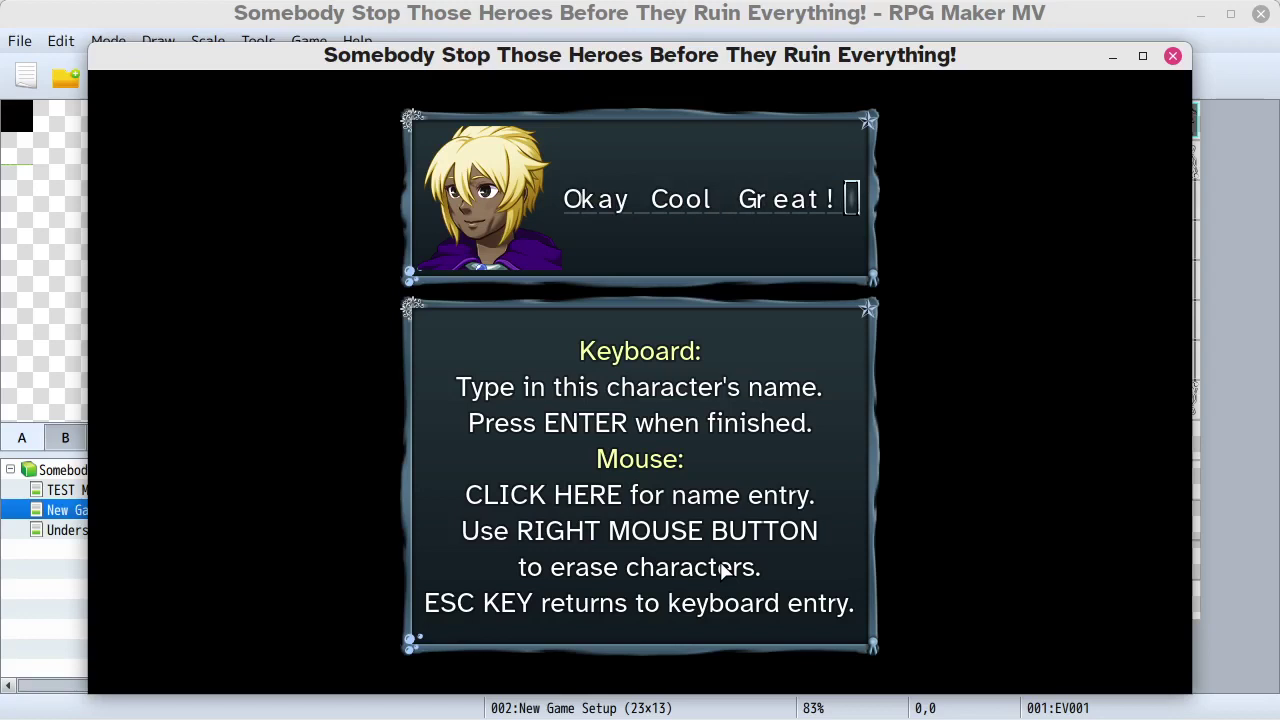
key("Return")
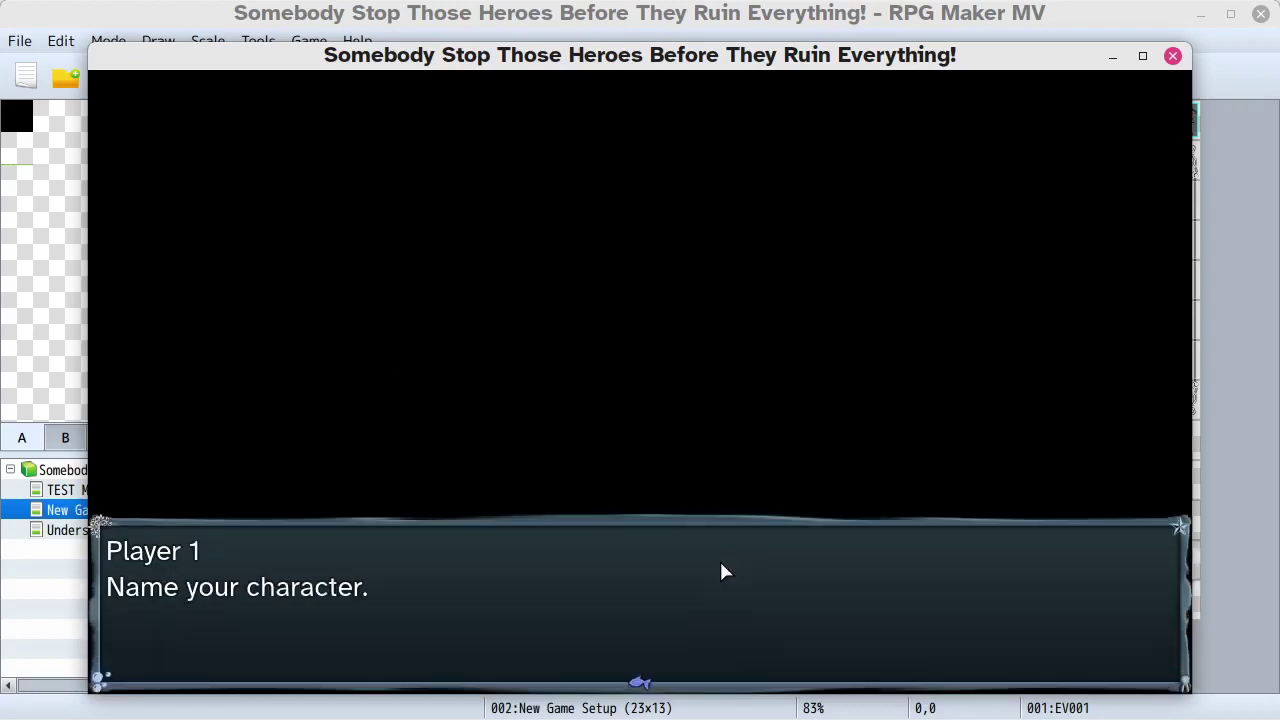
key("Return")
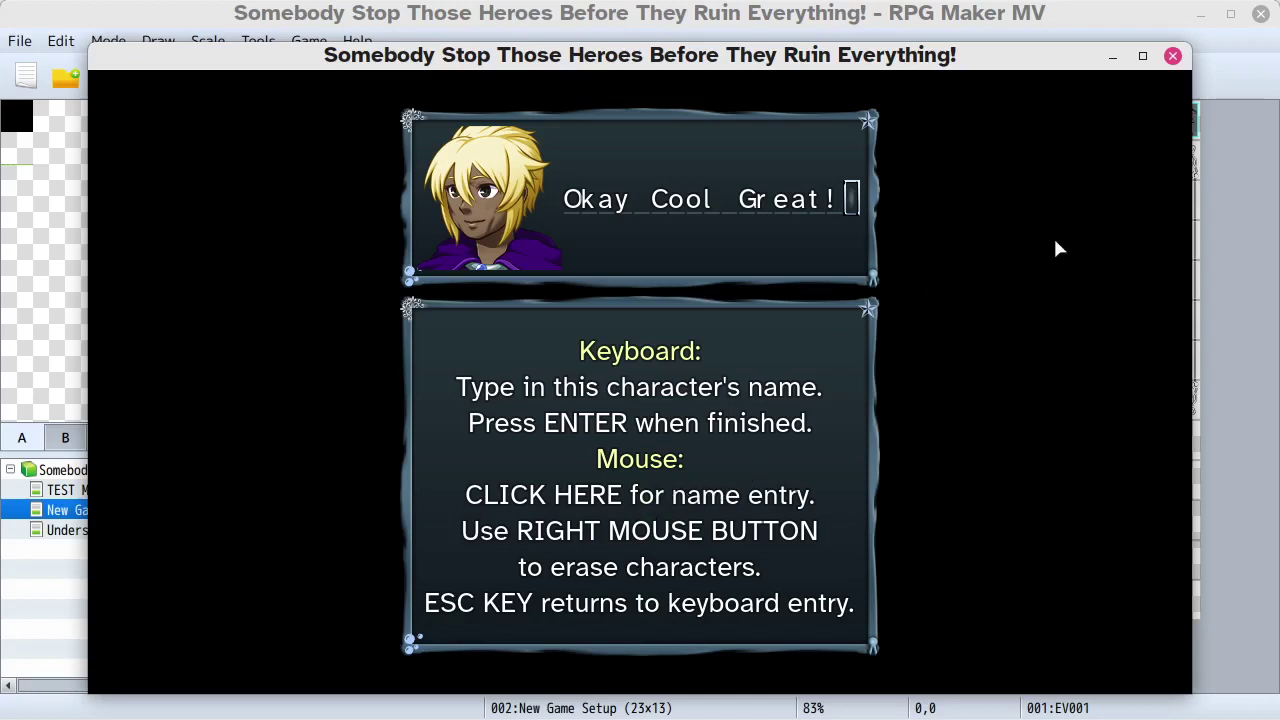
- Close the playtest and open the YEP_KeyNameEntry plugin's settings from the plugin manager
left_click(1172, 55)
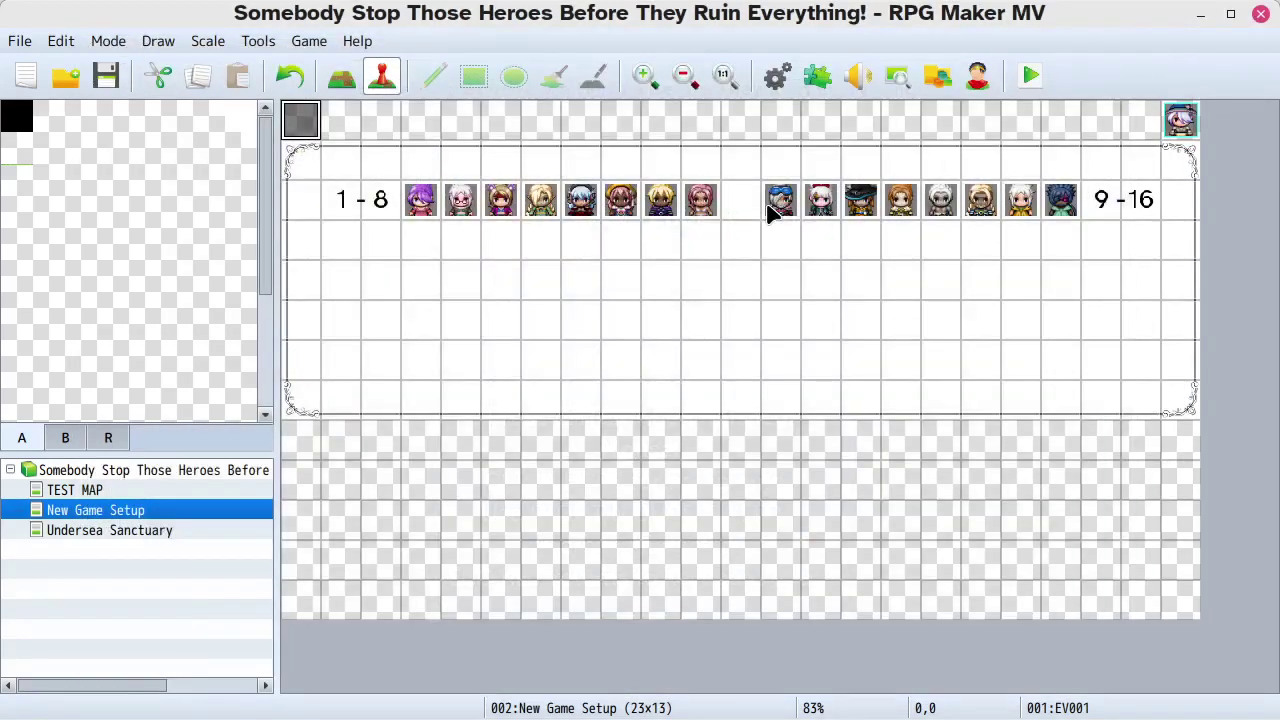
left_click(817, 76)
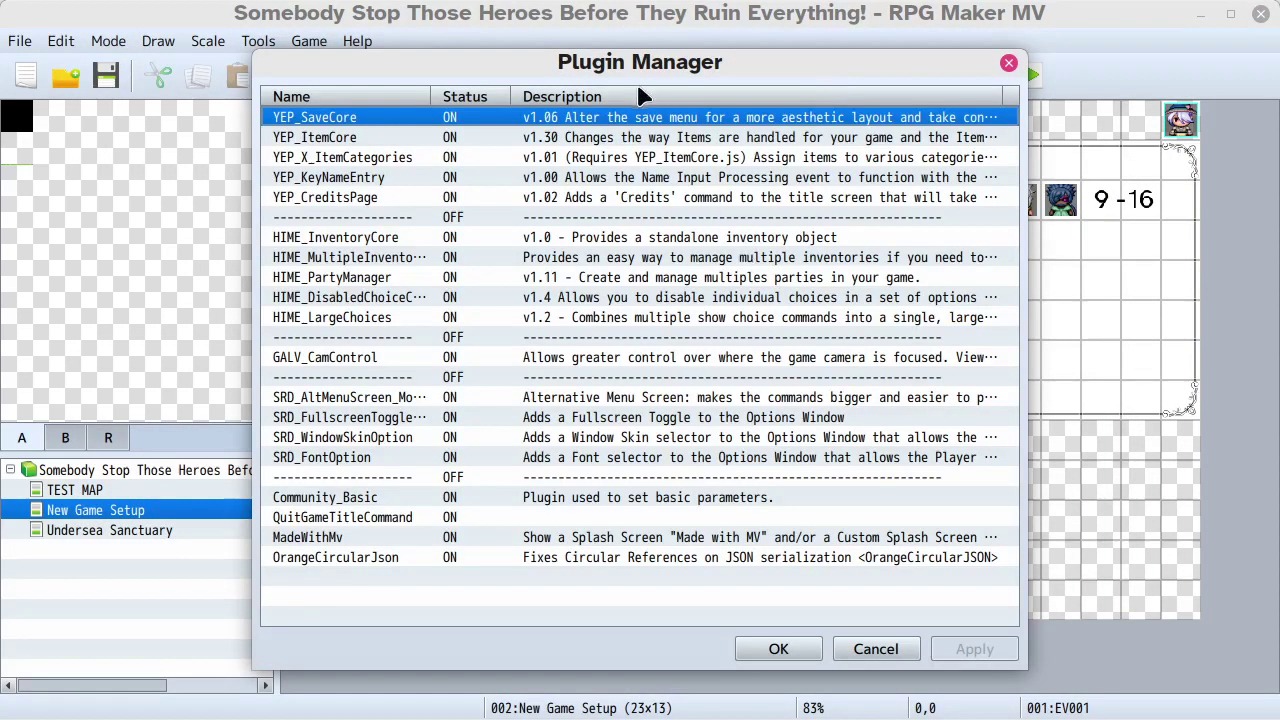
double_click(600, 177)
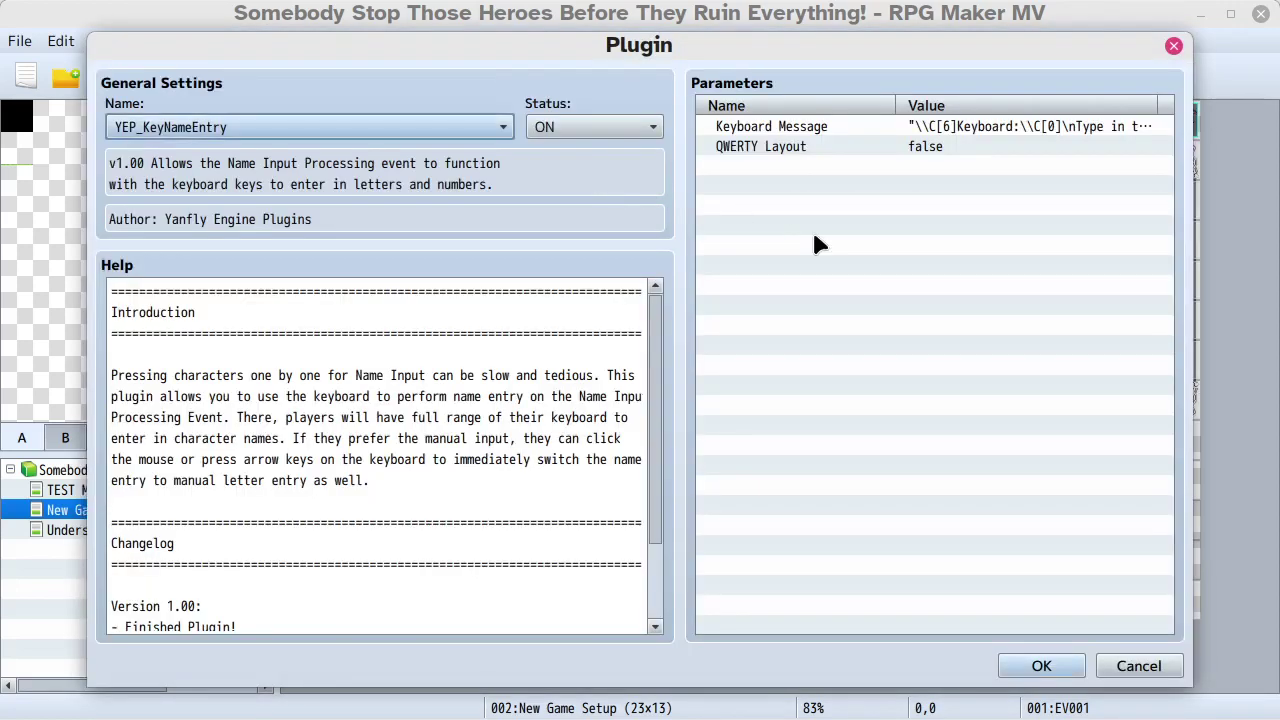
- Open the Keyboard Message parameter and retype the word BUTTON in capitals in its RIGHT MOUSE BUTTON line
double_click(905, 128)
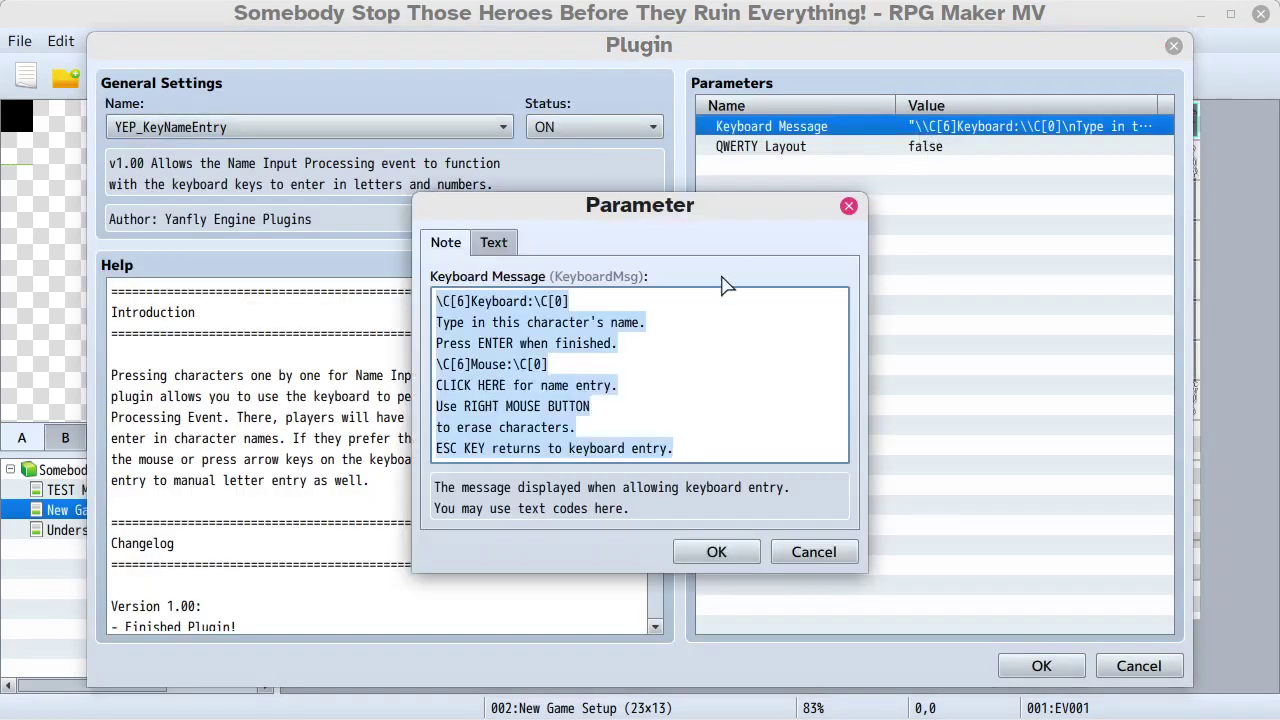
left_click(706, 320)
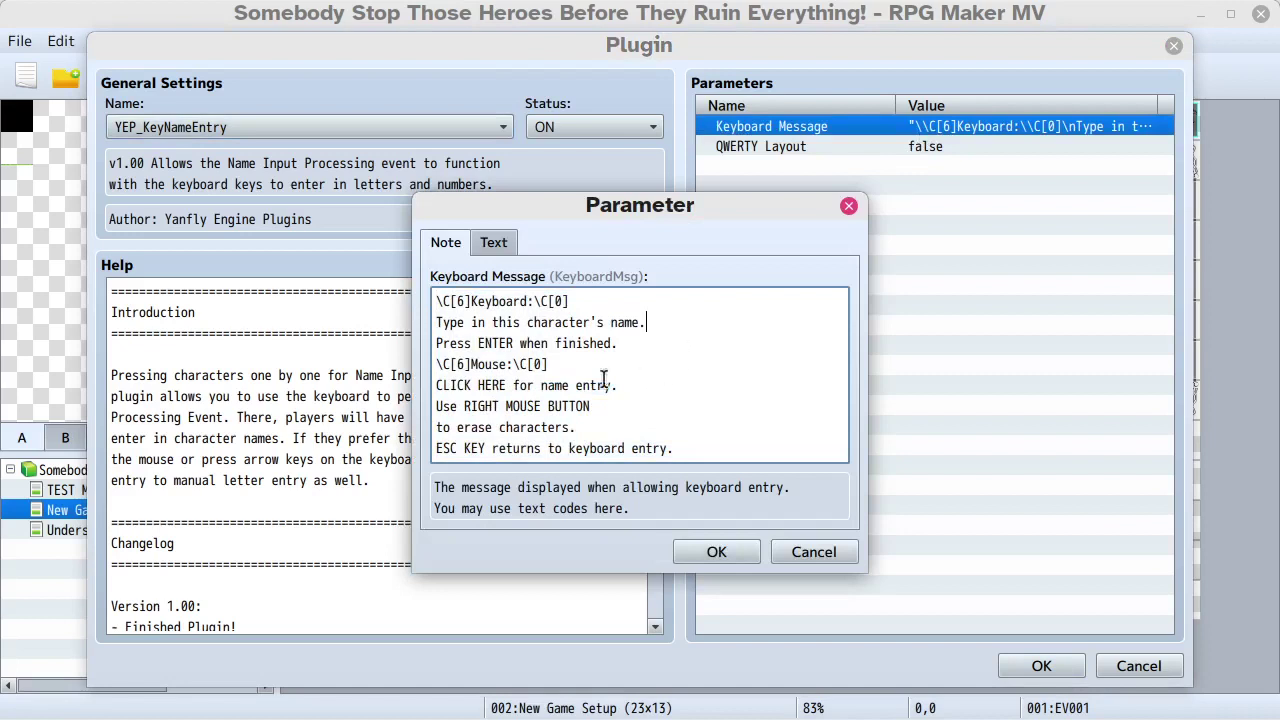
left_click_drag(548, 406, 591, 401)
left_click(597, 427)
double_click(569, 406)
type("button")
key("BackSpace")
key("BackSpace")
key("BackSpace")
key("BackSpace")
key("BackSpace")
key("BackSpace")
type("BUT")
type("TON")
- Insert the colour code \C[2] directly before ENTER in the message's third line
type("\\C")
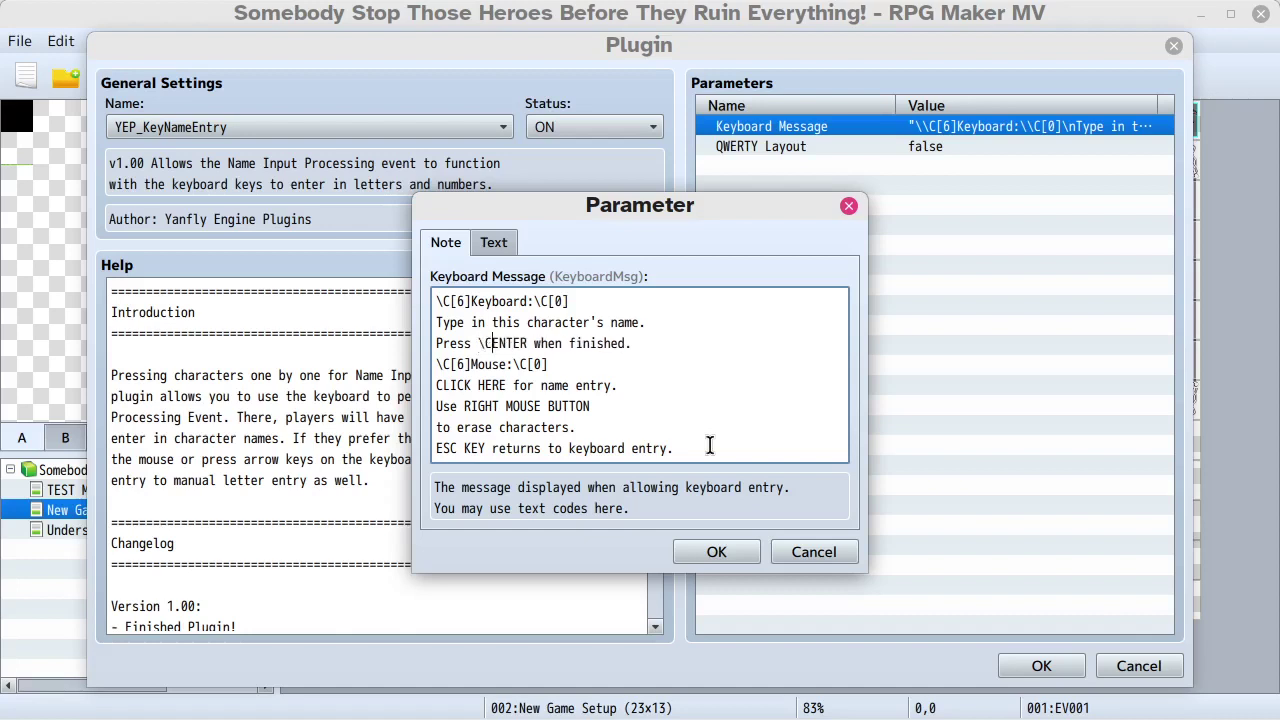
type("2")
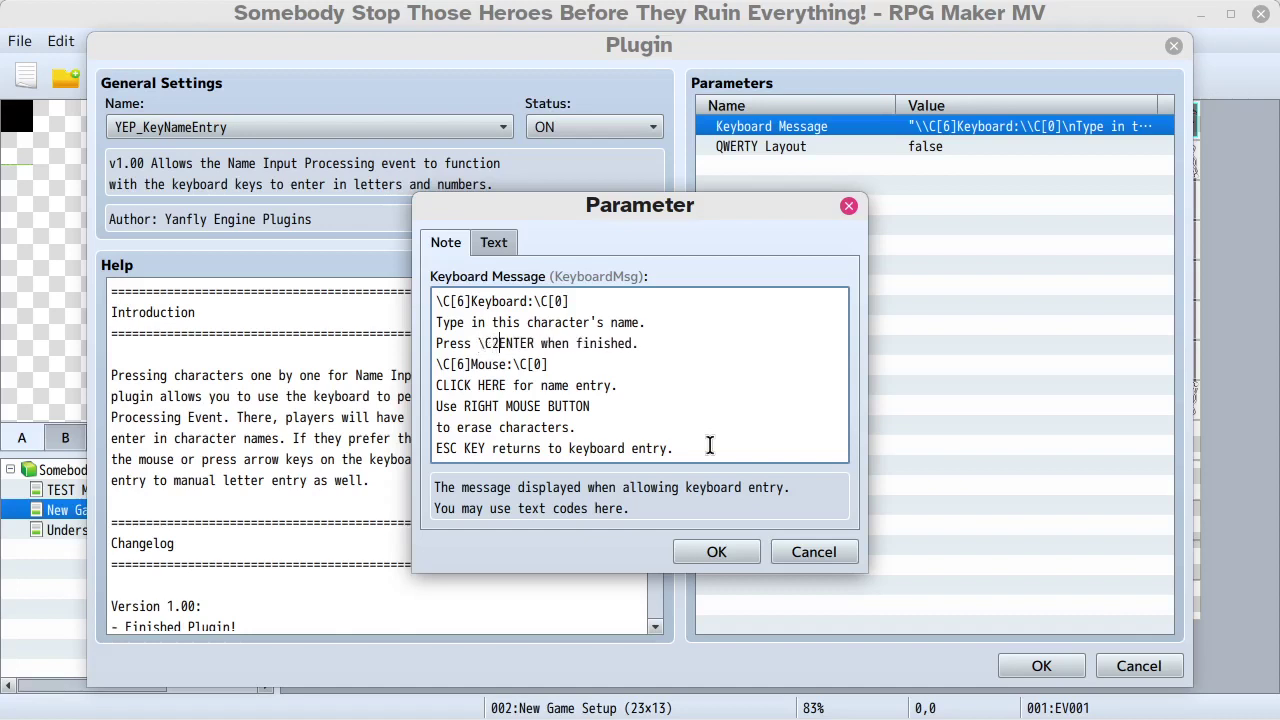
type("[]2")
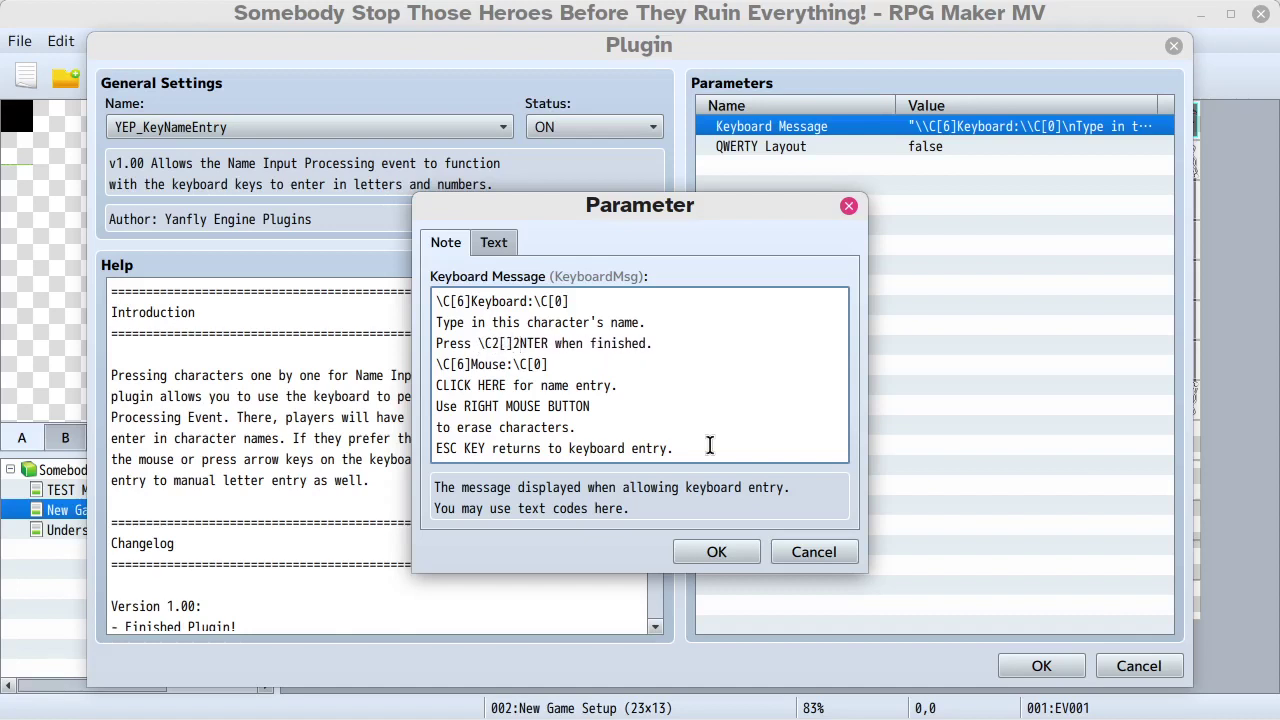
key("BackSpace")
key("BackSpace")
key("BackSpace")
key("BackSpace")
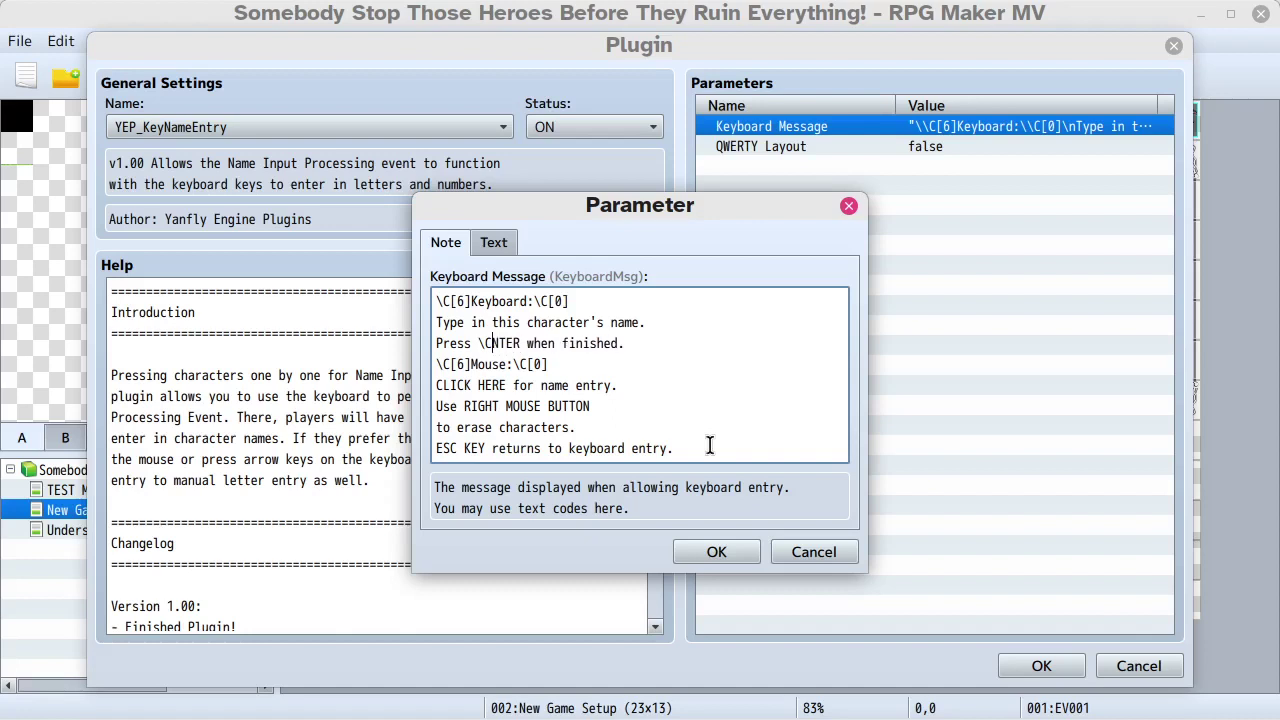
type("E")
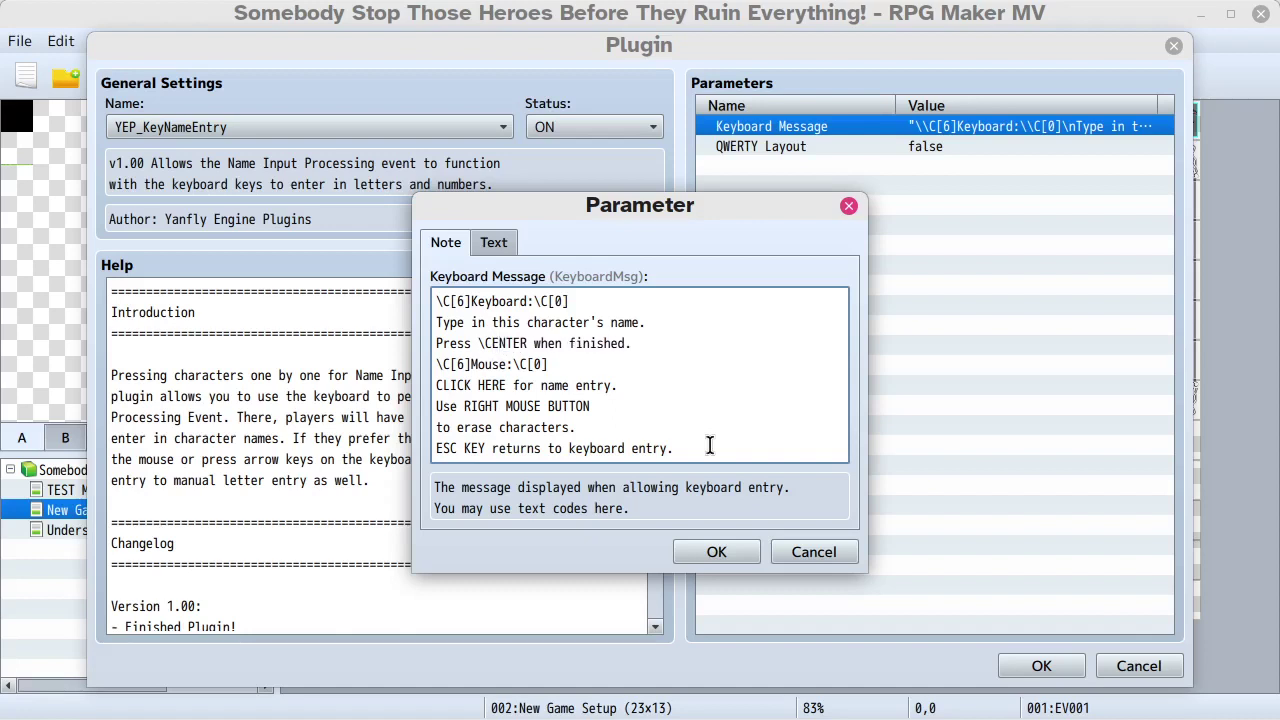
type("[")
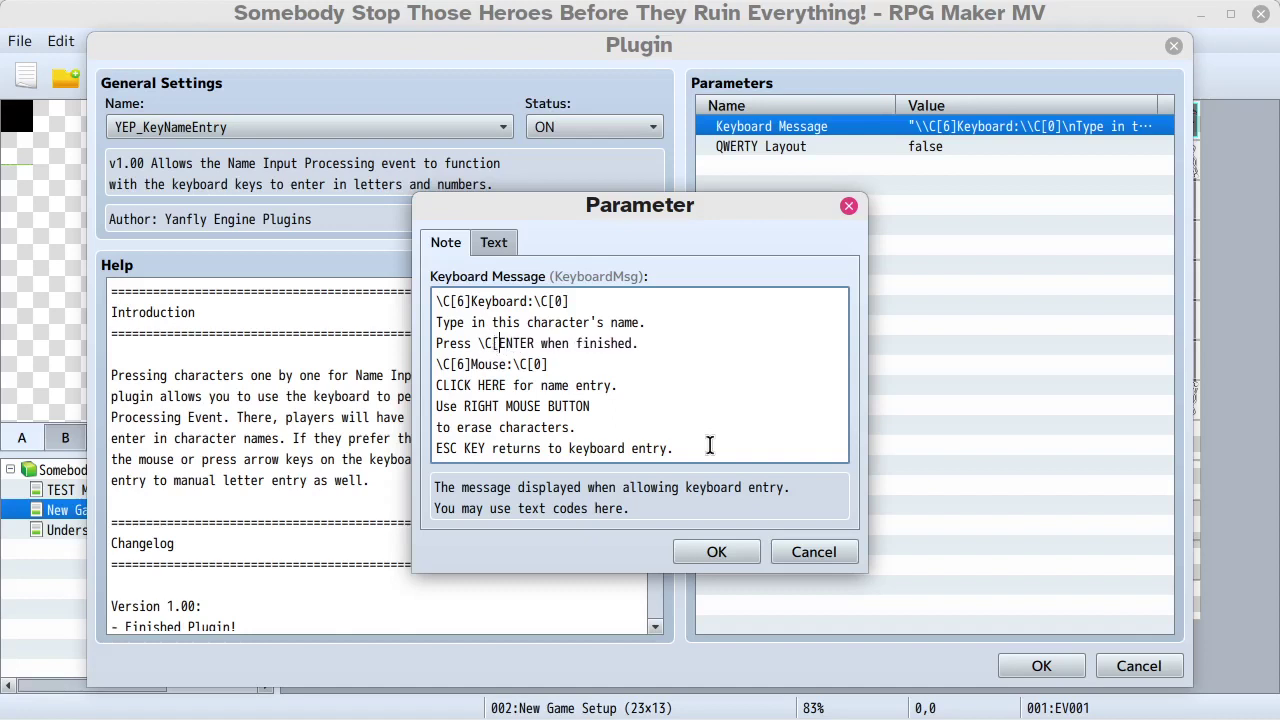
type("2]")
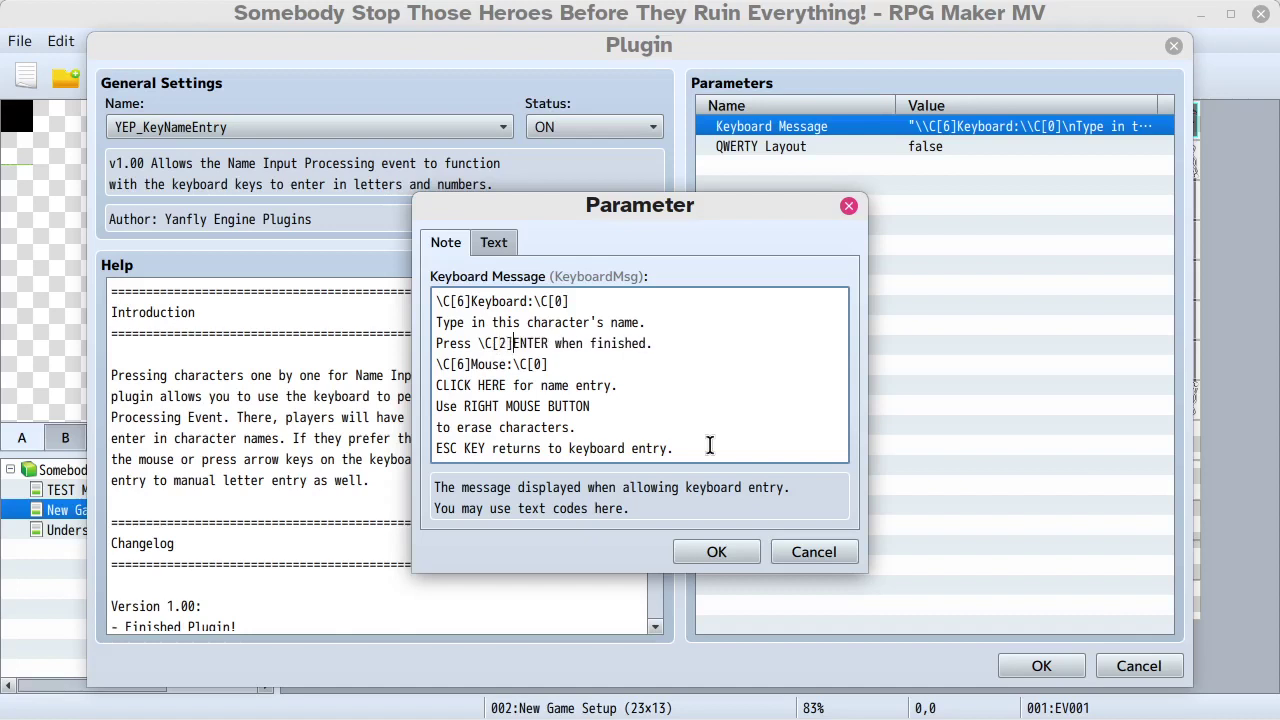
- Add the colour reset code \C[0] directly after ENTER, and accept the message and the plugin changes
key("Right")
key("Right")
key("Right")
key("Right")
key("Right")
type("\\C[")
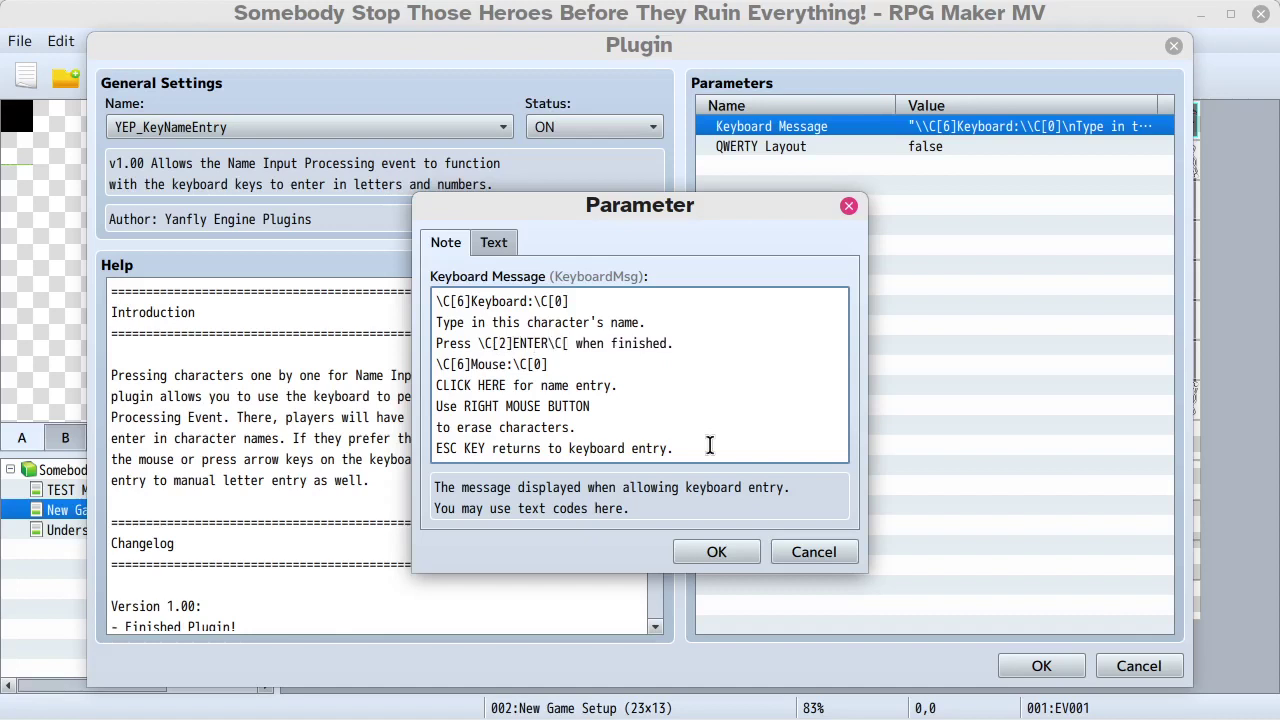
type("0]")
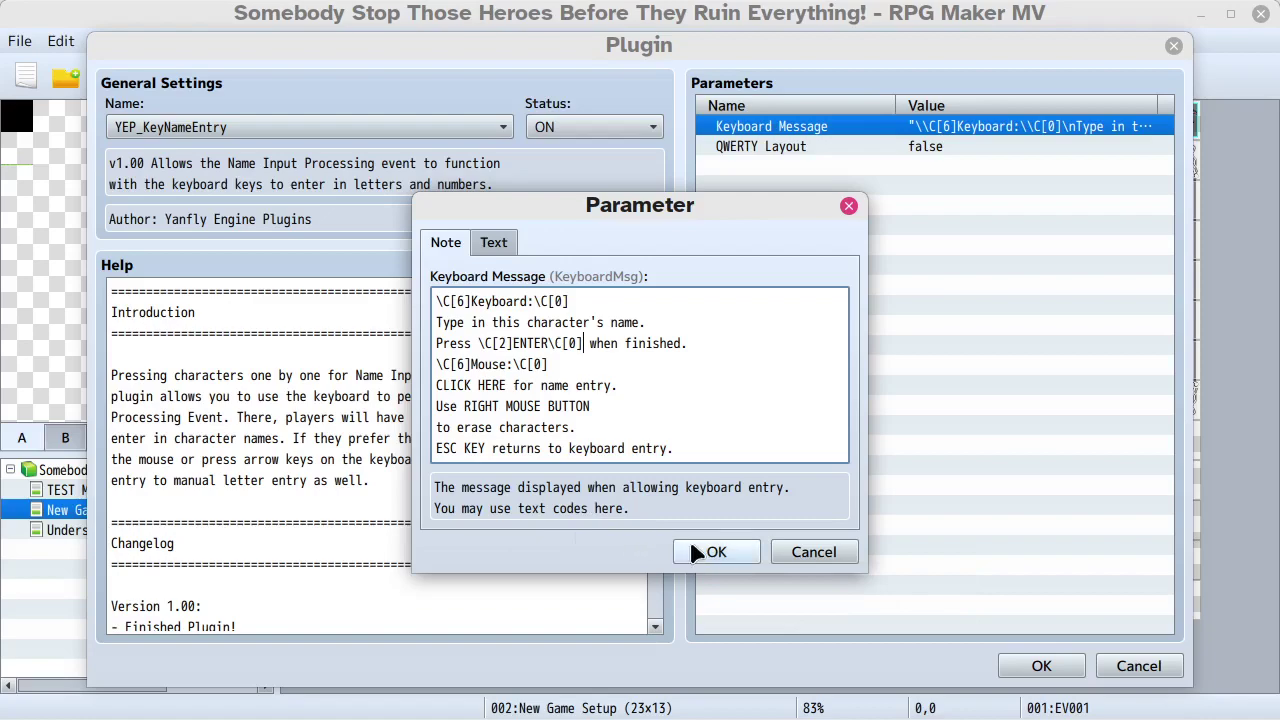
left_click(714, 551)
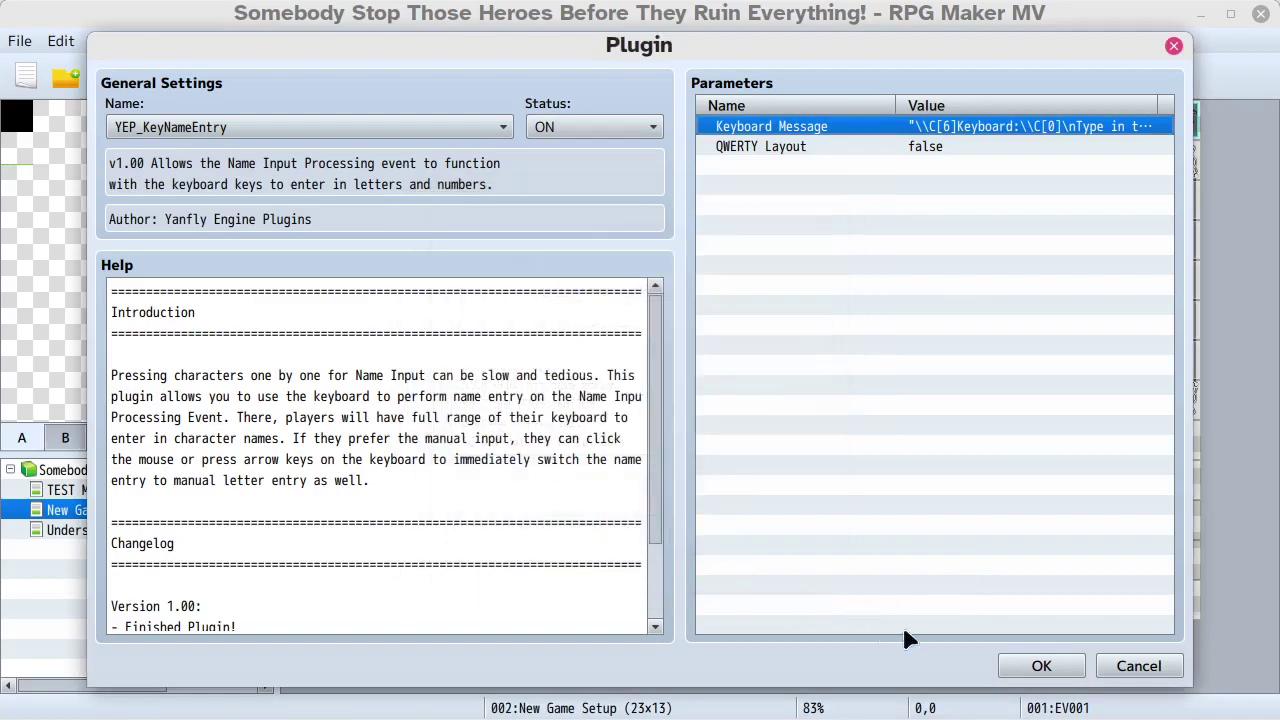
left_click(1040, 666)
left_click(771, 646)
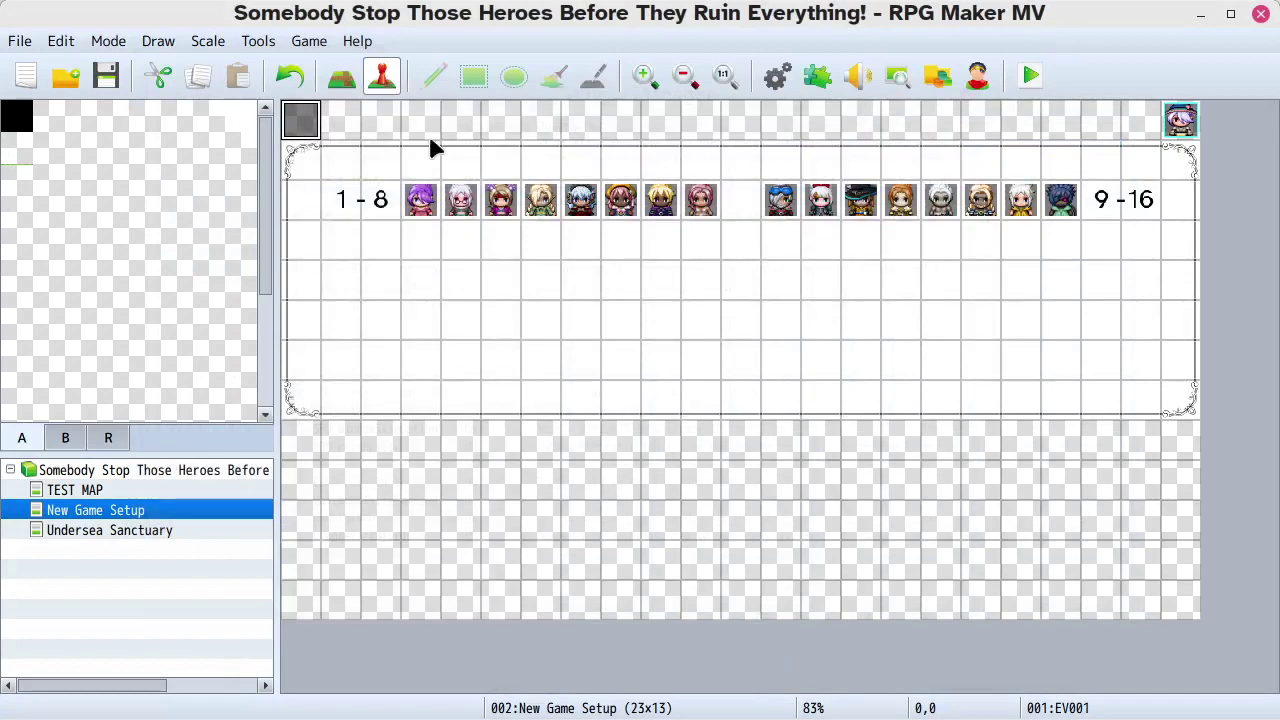
- Start a playtest and set up a Savior Mode game with 1 human player
left_click(1030, 77)
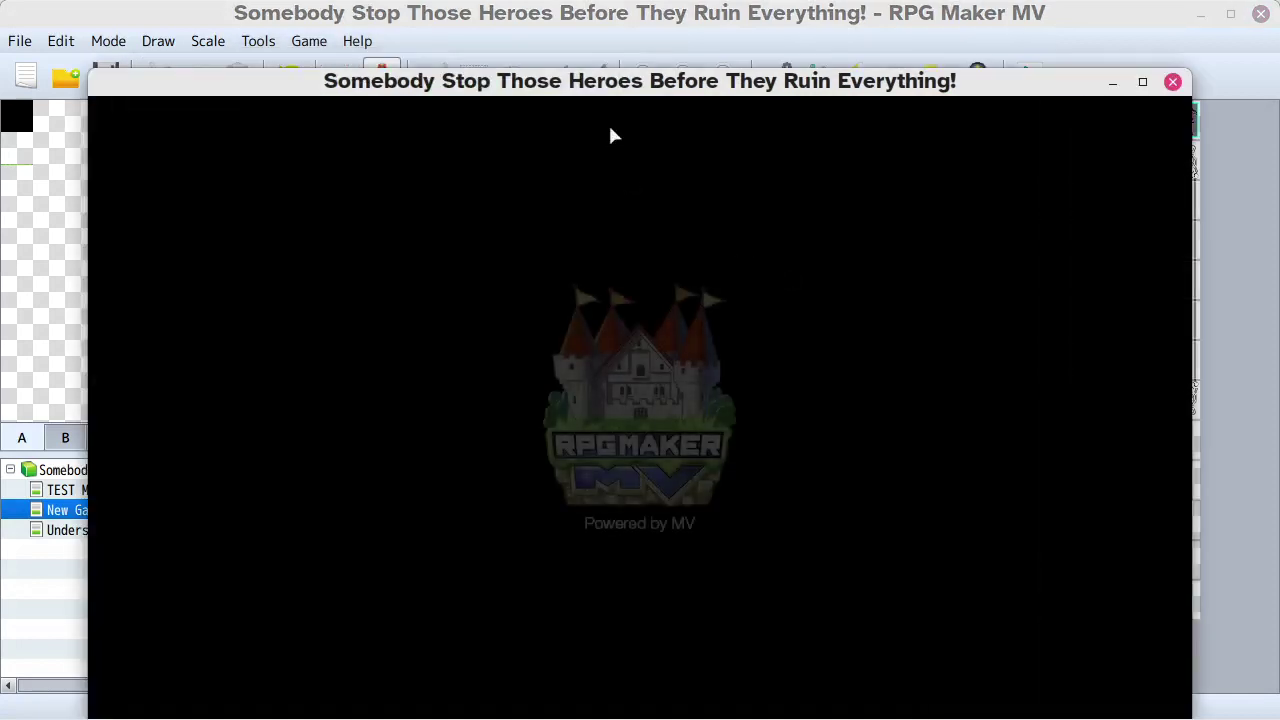
left_click_drag(634, 81, 636, 51)
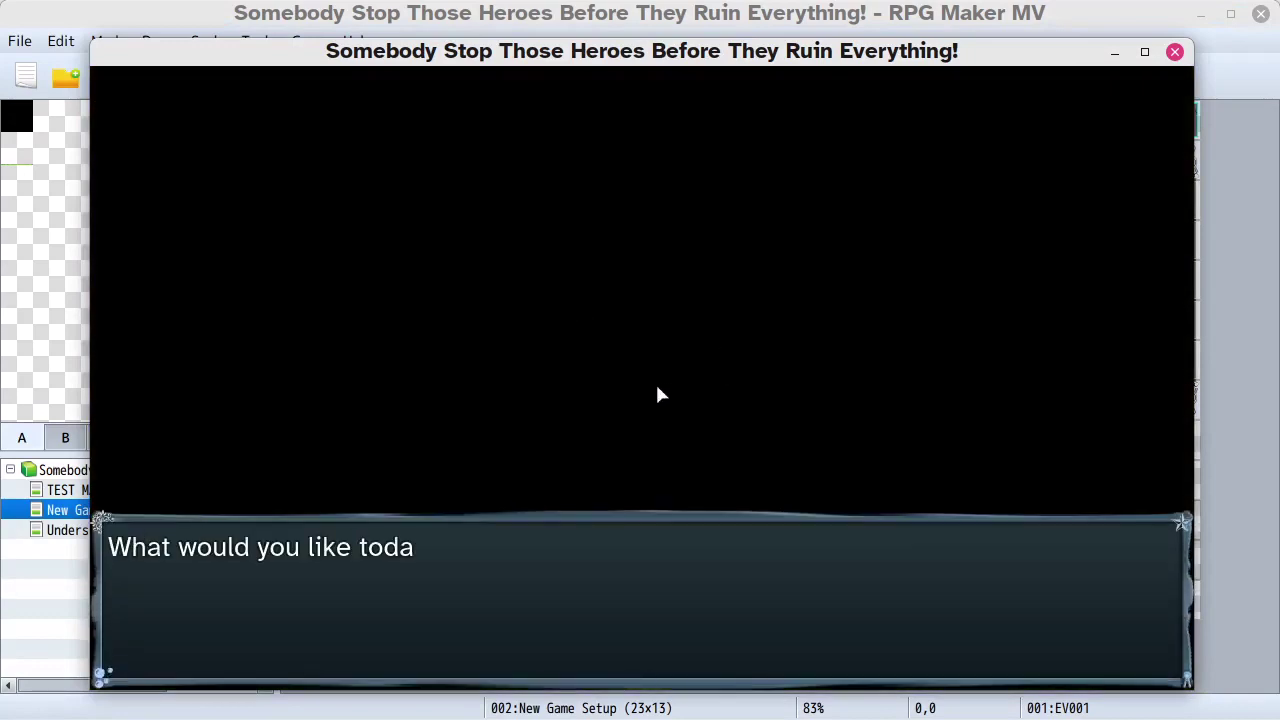
left_click(575, 401)
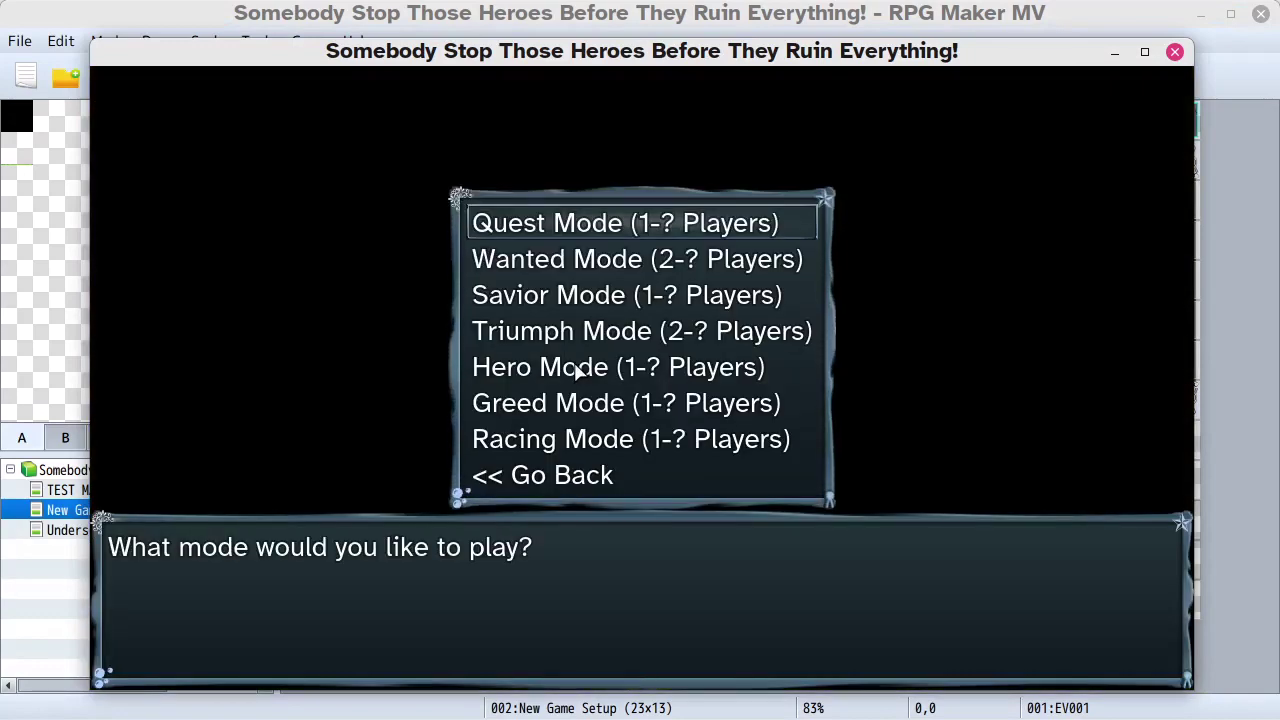
left_click(572, 304)
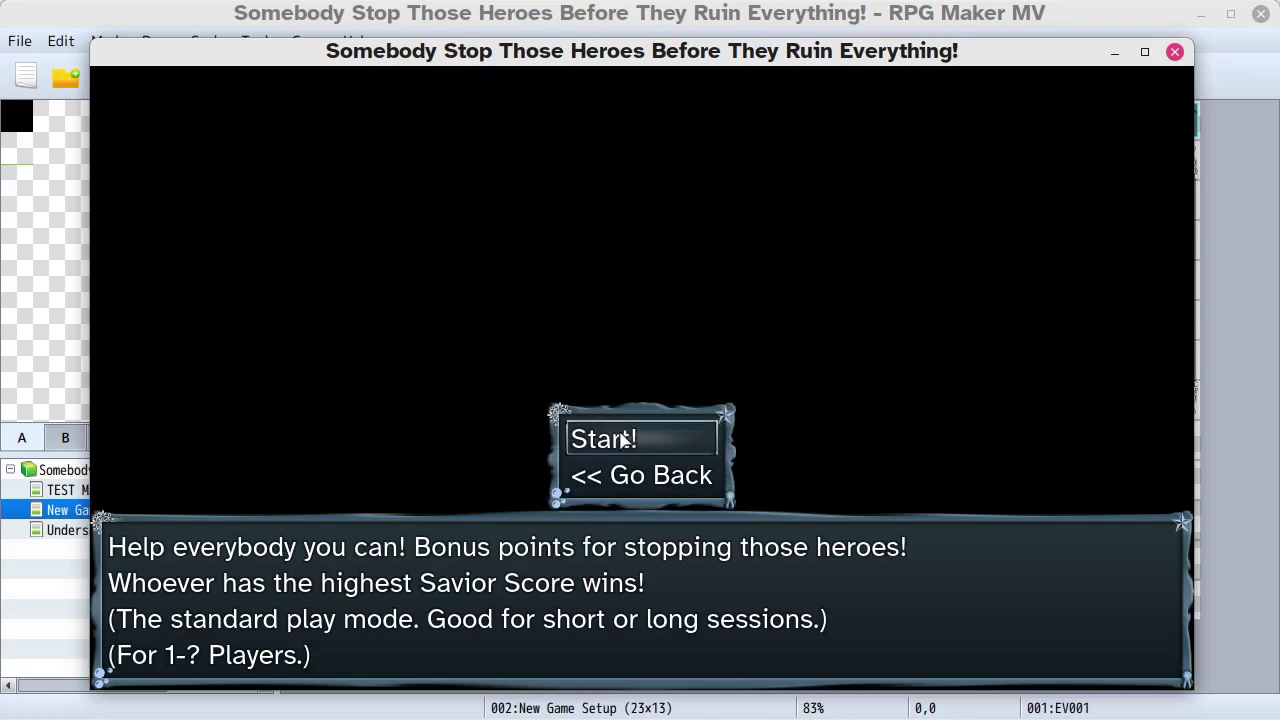
left_click(636, 437)
left_click(557, 232)
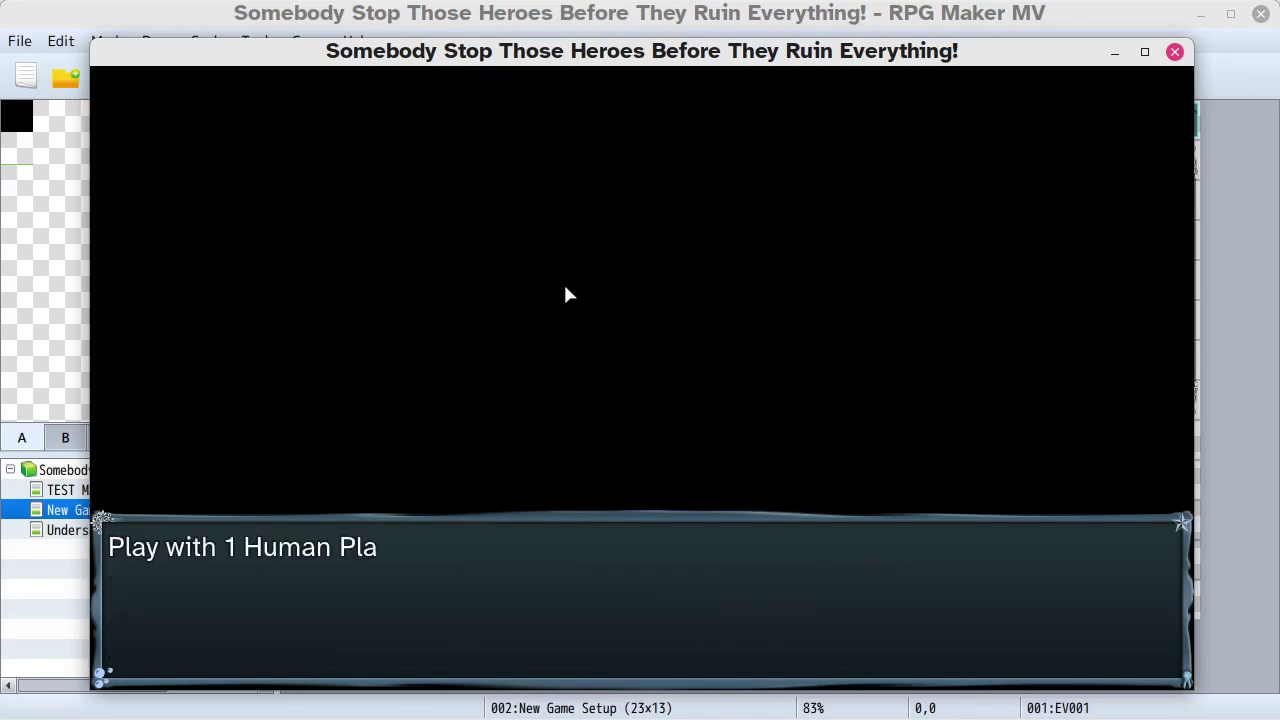
left_click(615, 437)
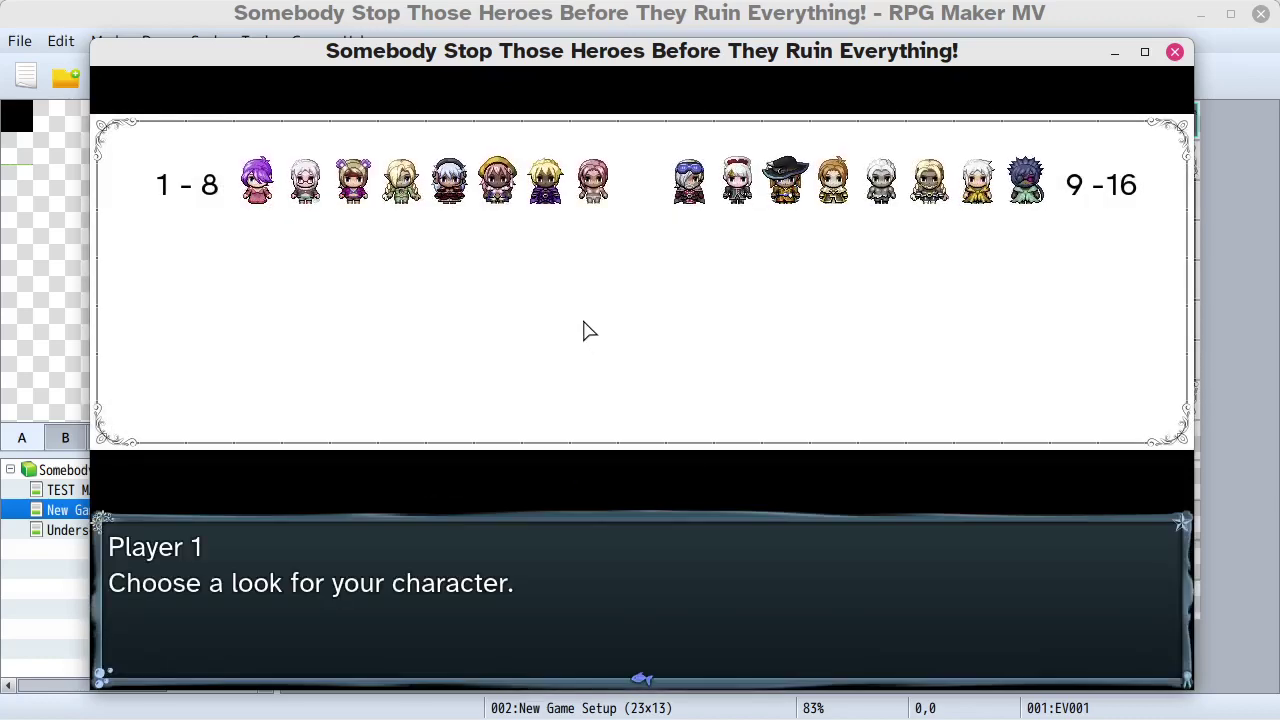
- Choose character 2, check the coloured keyboard message on the name input screen, and close the playtest
left_click(585, 331)
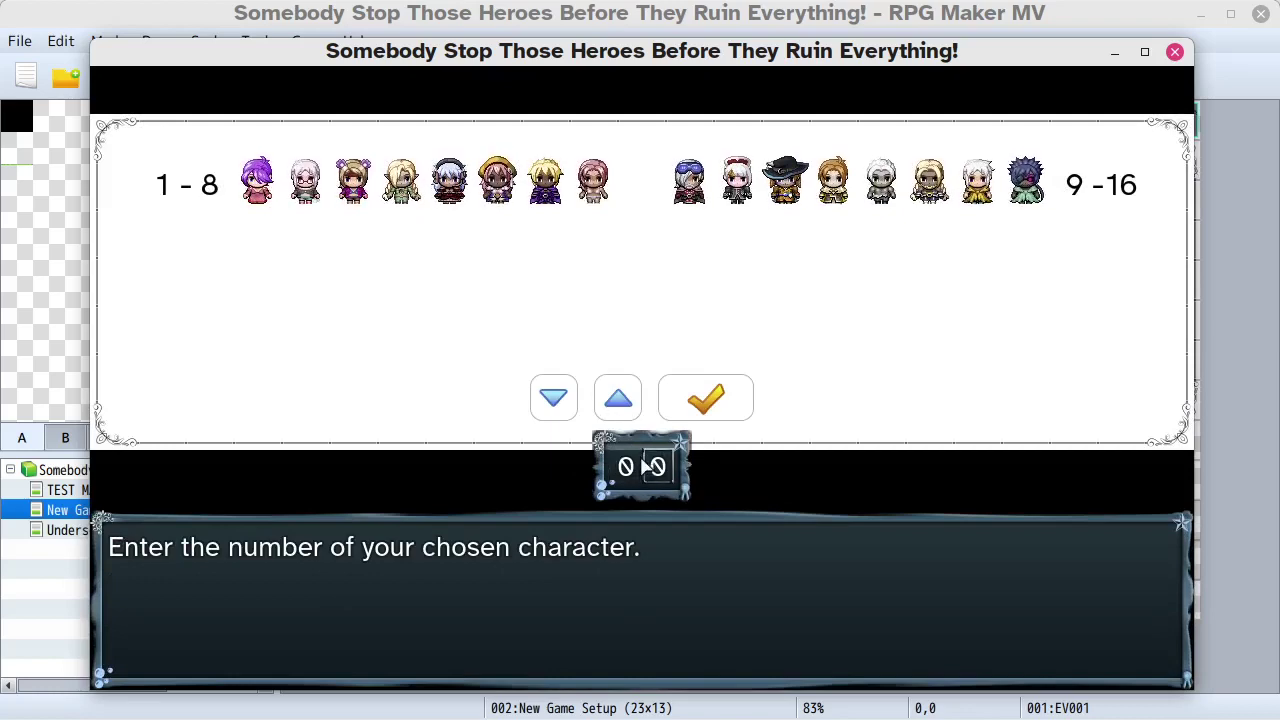
left_click(618, 398)
left_click(628, 405)
left_click(703, 400)
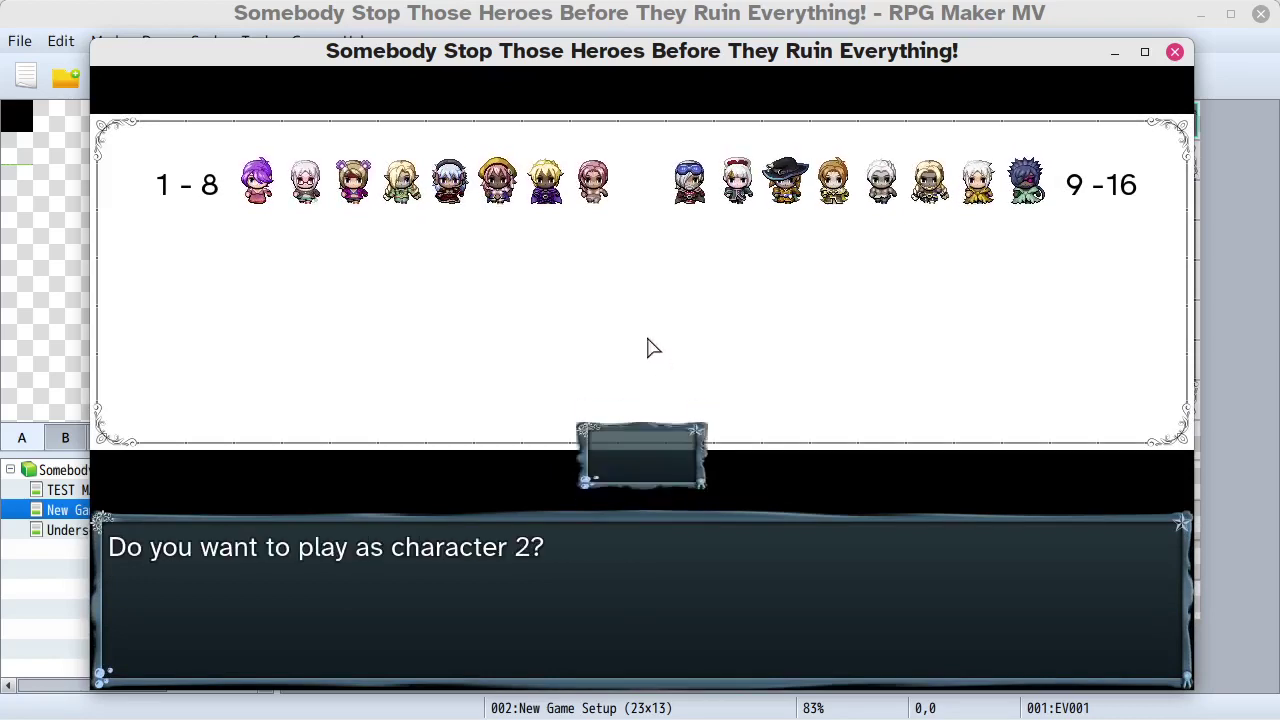
left_click(638, 440)
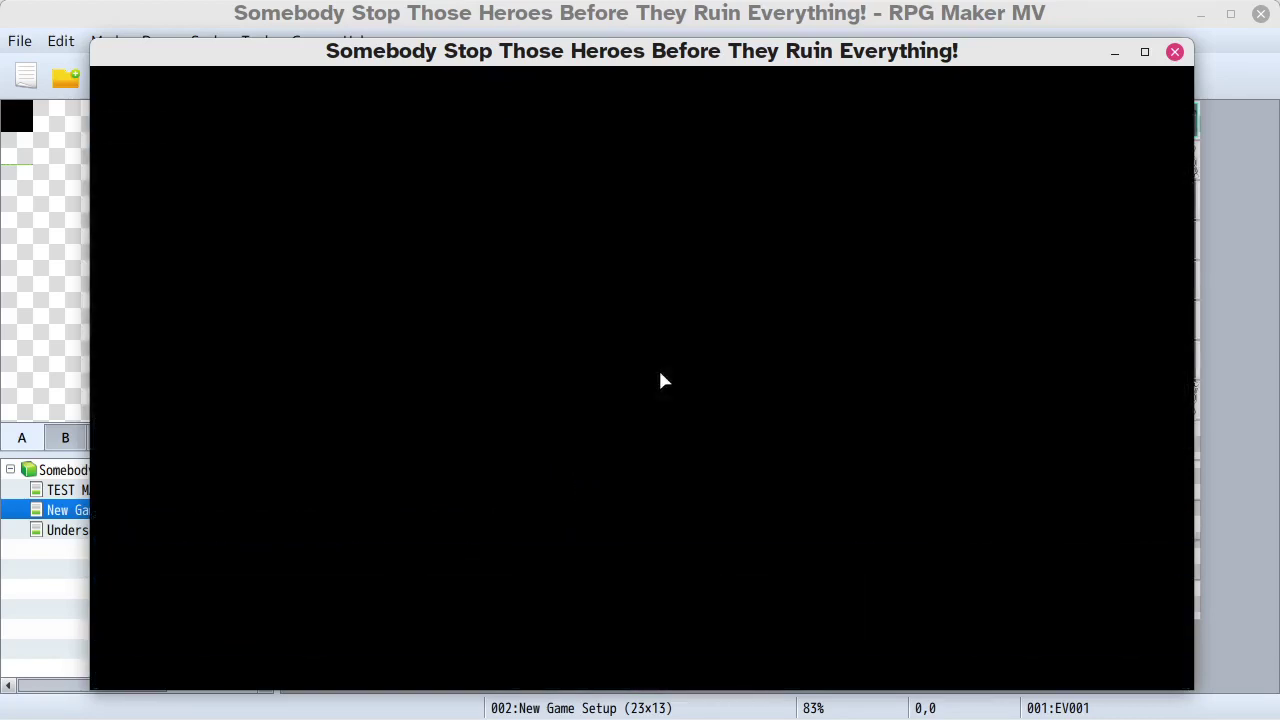
left_click(750, 327)
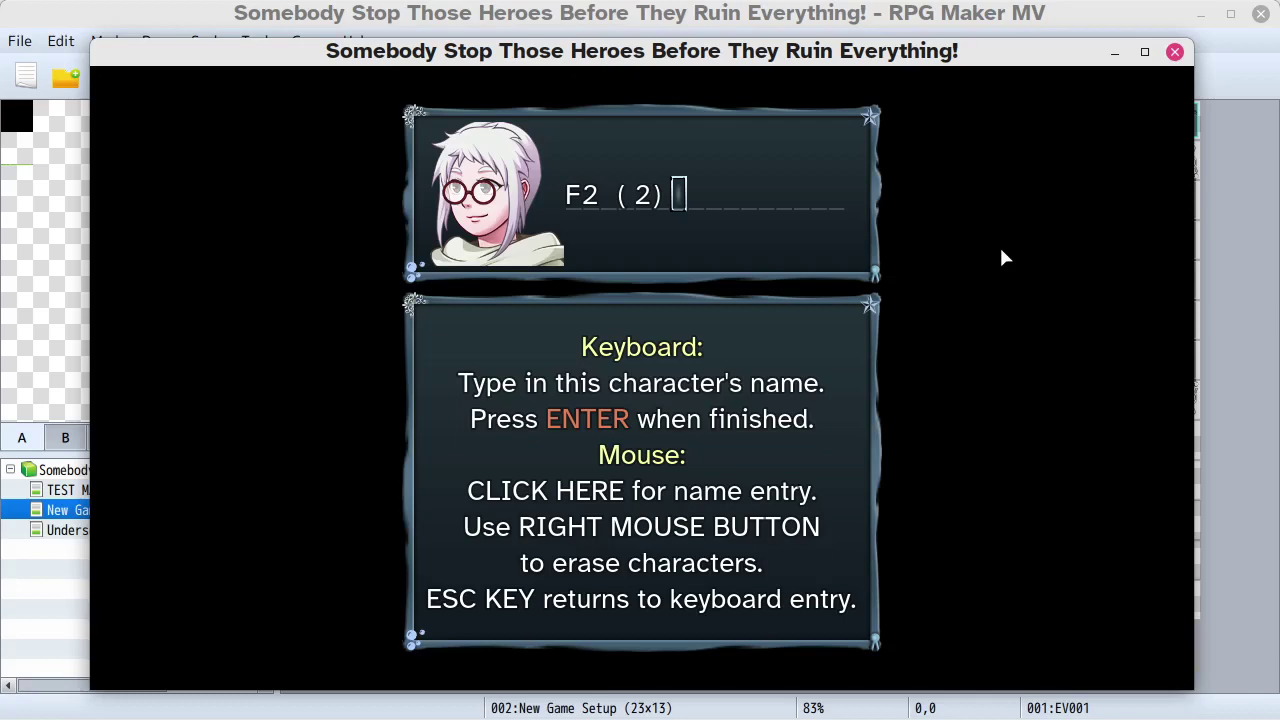
left_click(1175, 51)
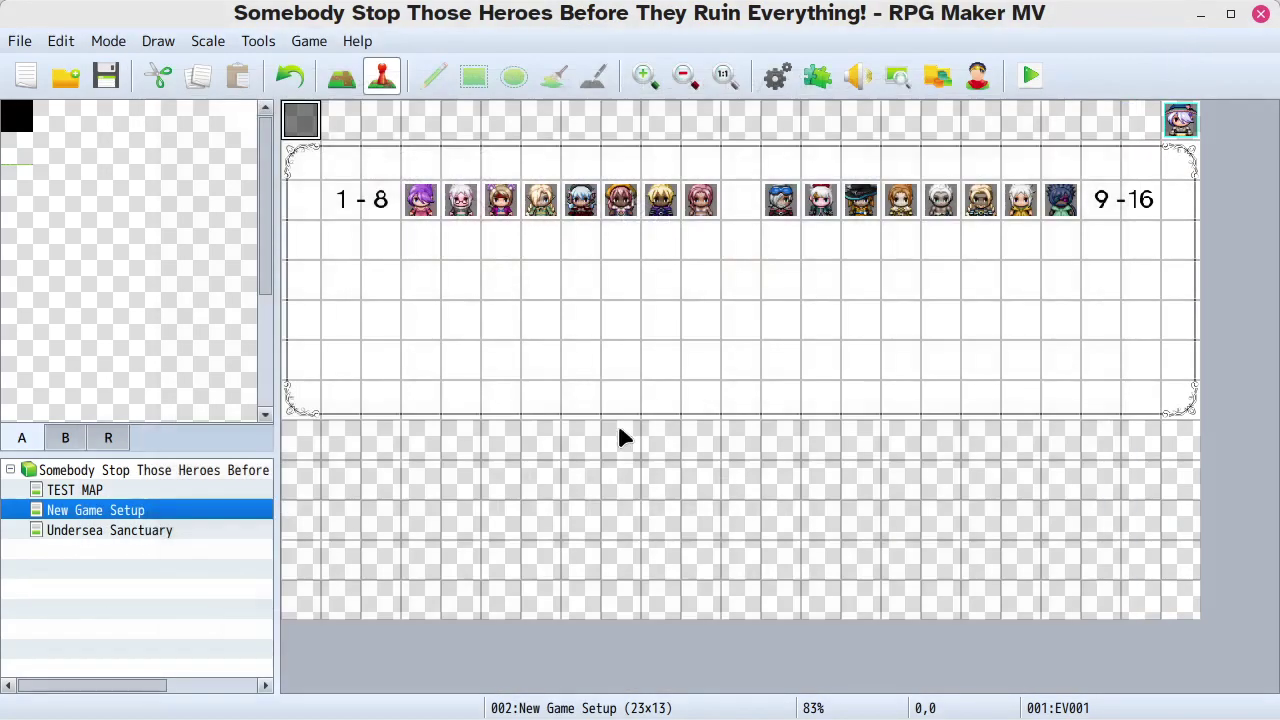
- Preview Window.png from the img/system resources to examine the text colour palette, and close the resource manager
left_click(936, 78)
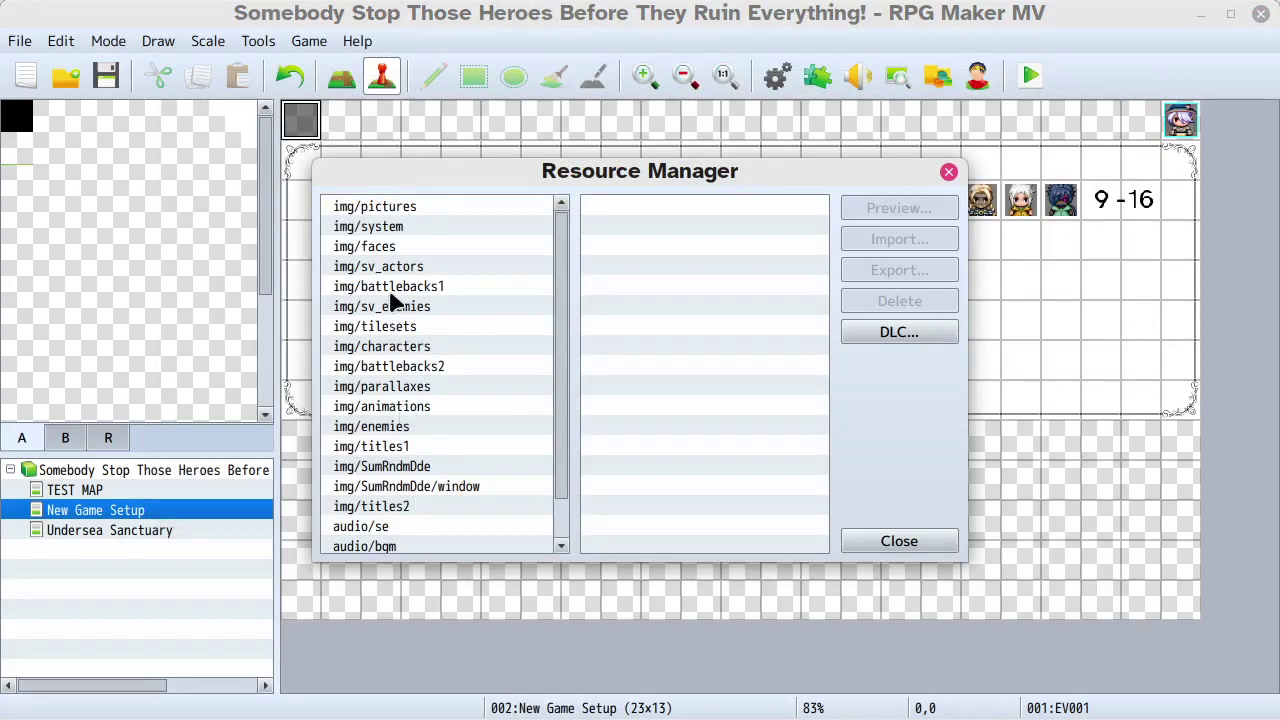
left_click(390, 228)
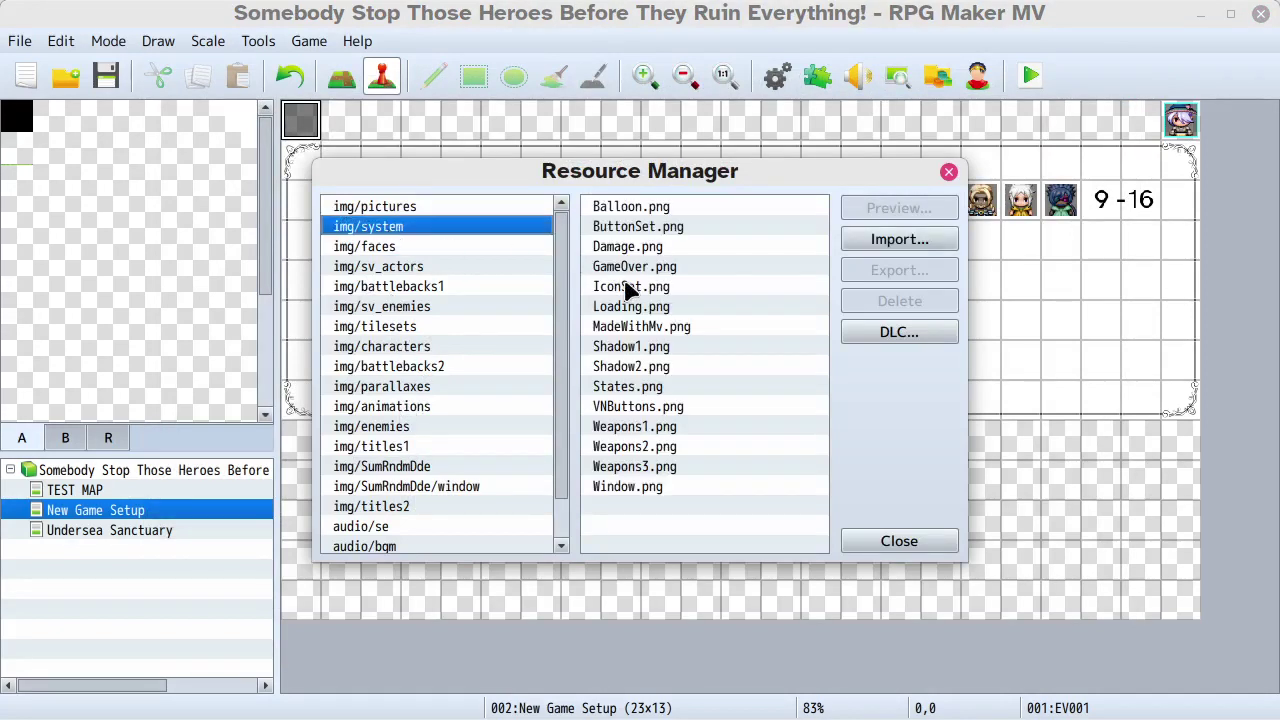
left_click(638, 490)
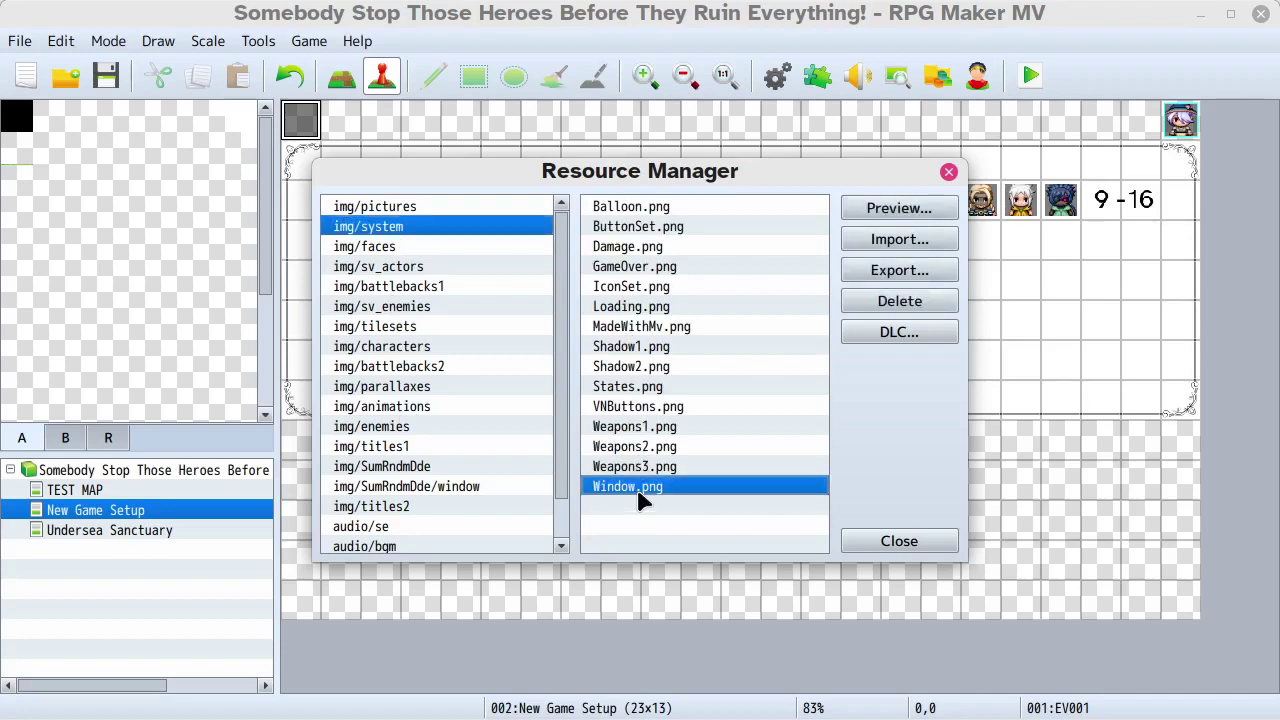
left_click(920, 208)
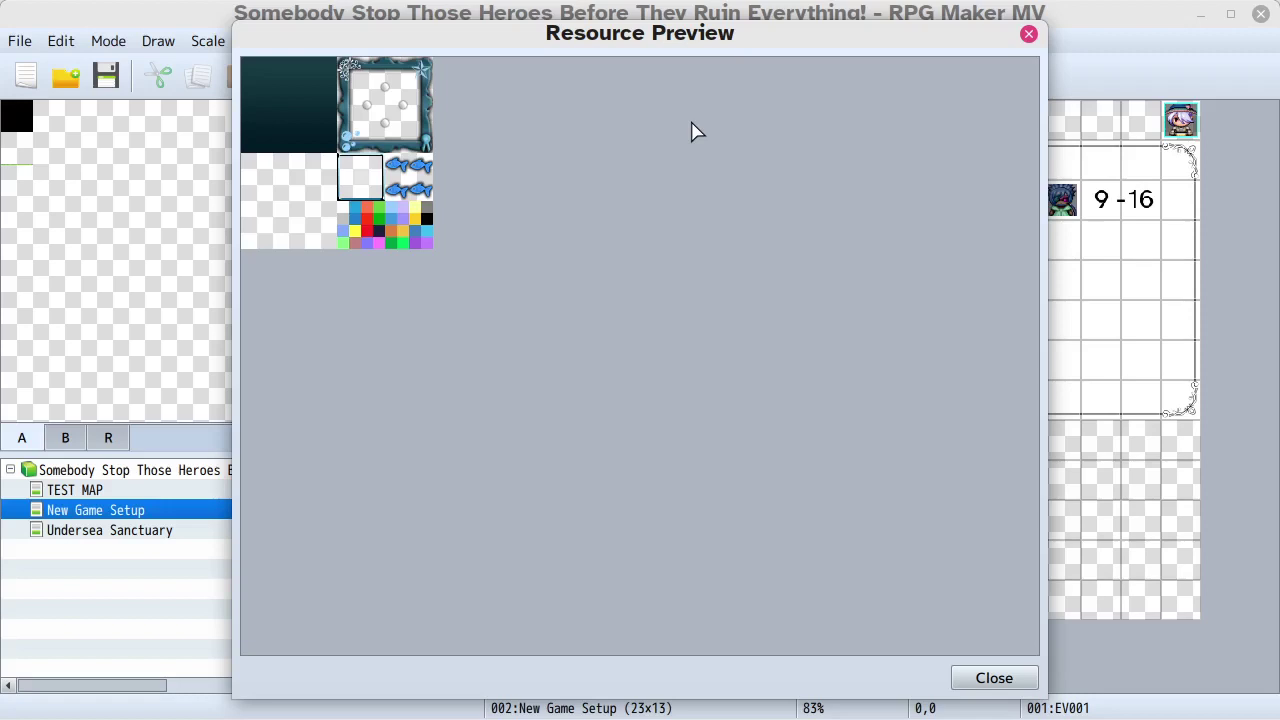
left_click(1029, 35)
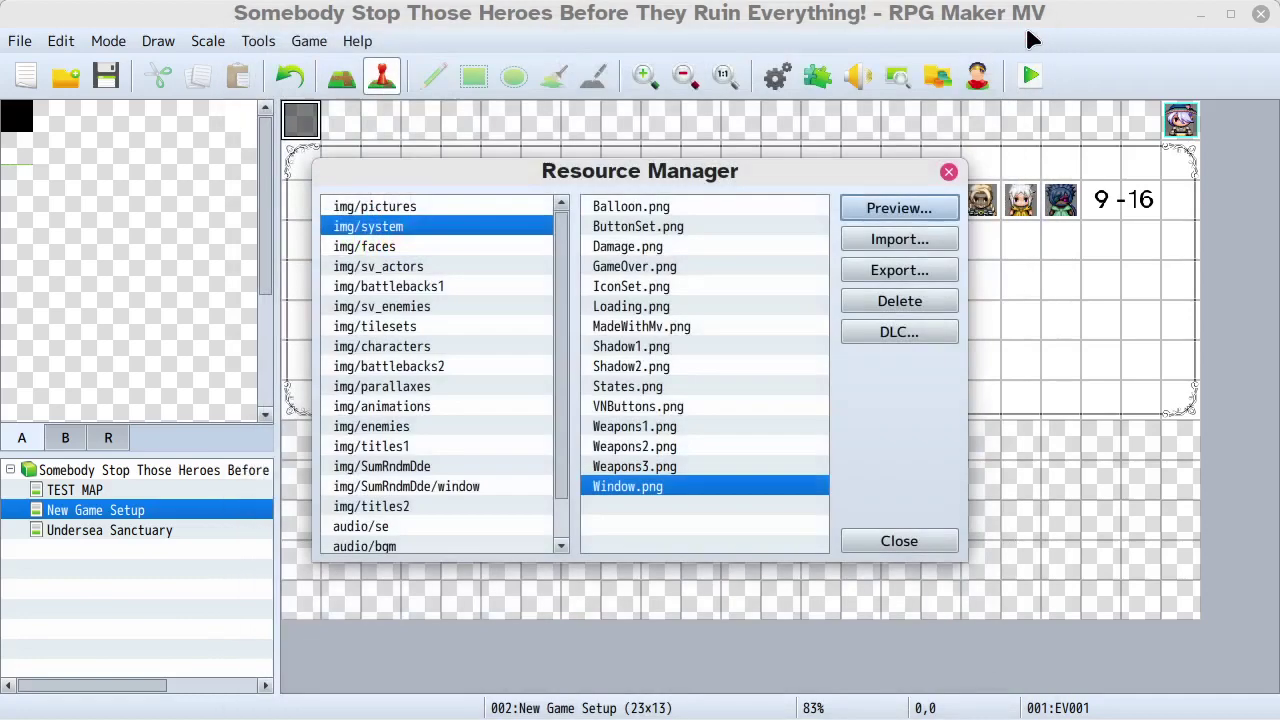
left_click(876, 538)
- Reopen the YEP_KeyNameEntry keyboard message and change the colour code before ENTER to \C[3]
left_click(817, 76)
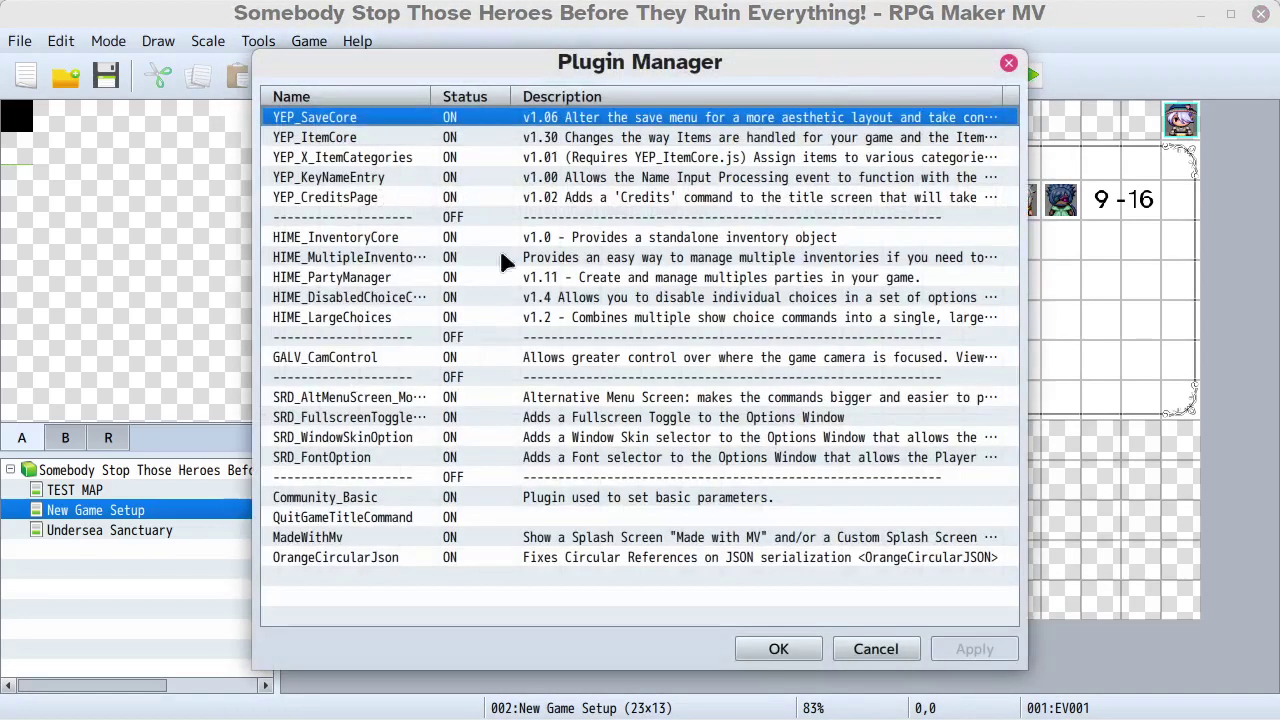
left_click(325, 177)
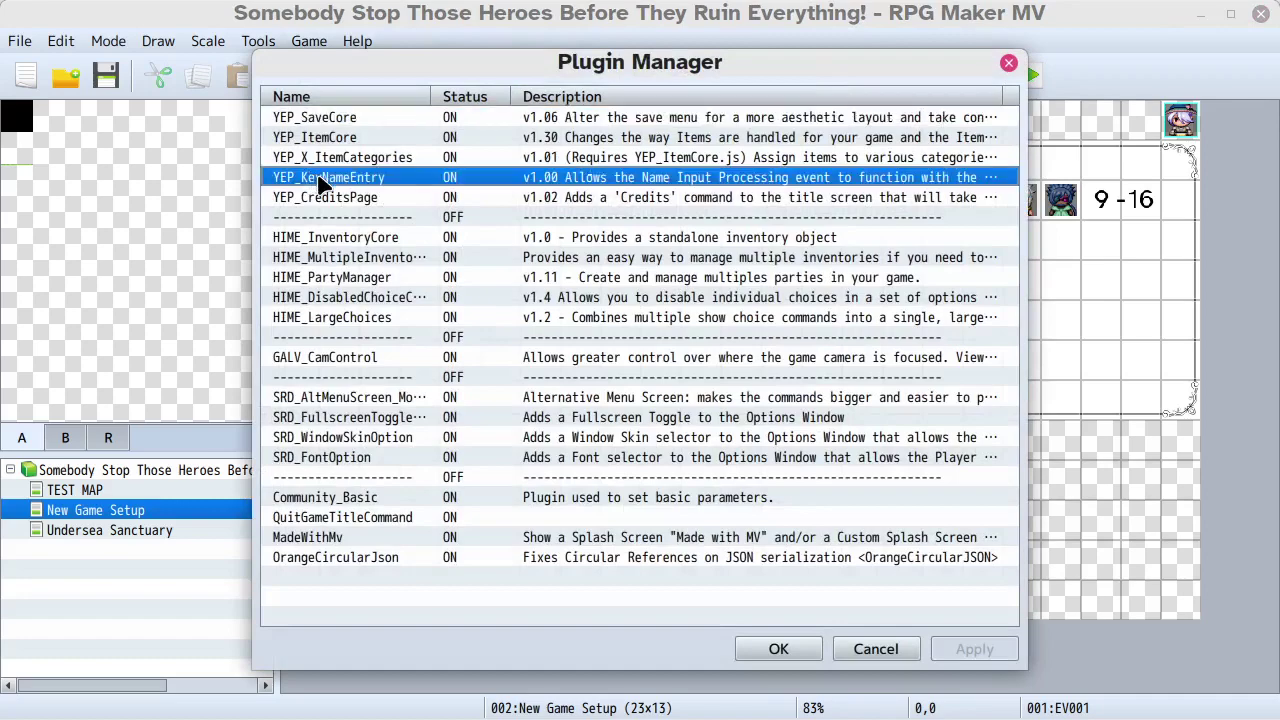
double_click(320, 178)
double_click(785, 130)
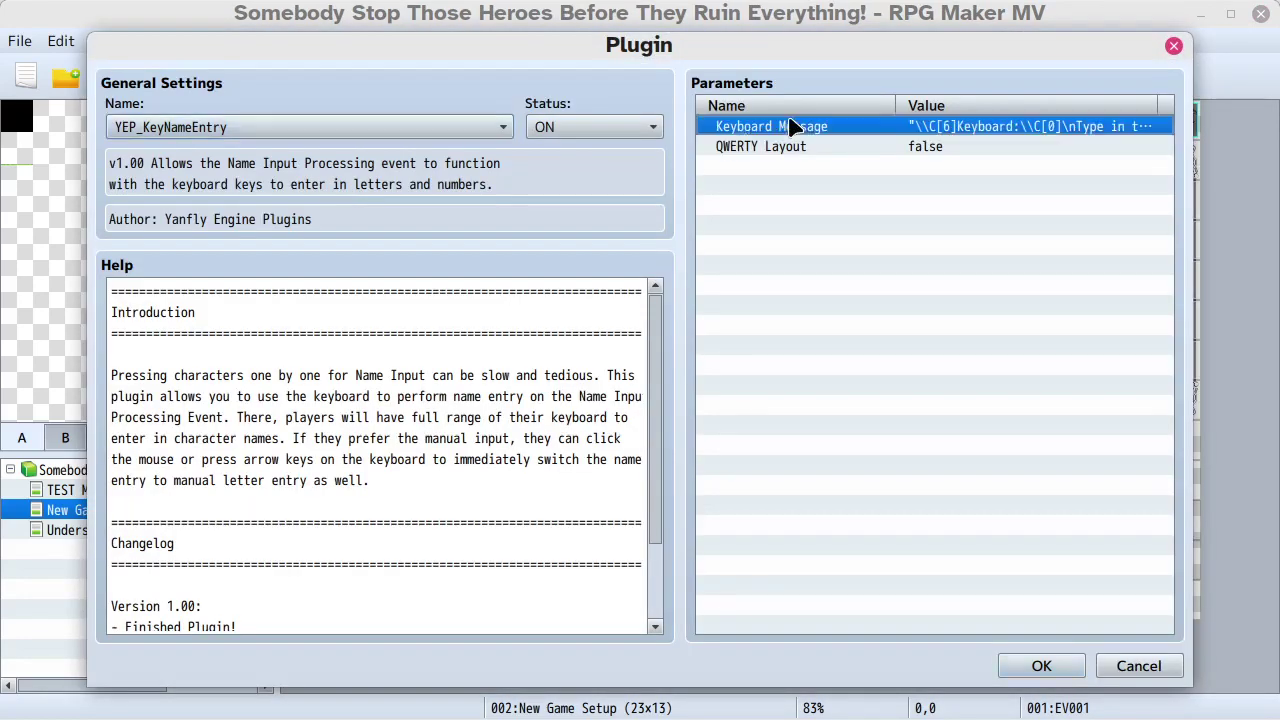
left_click(505, 423)
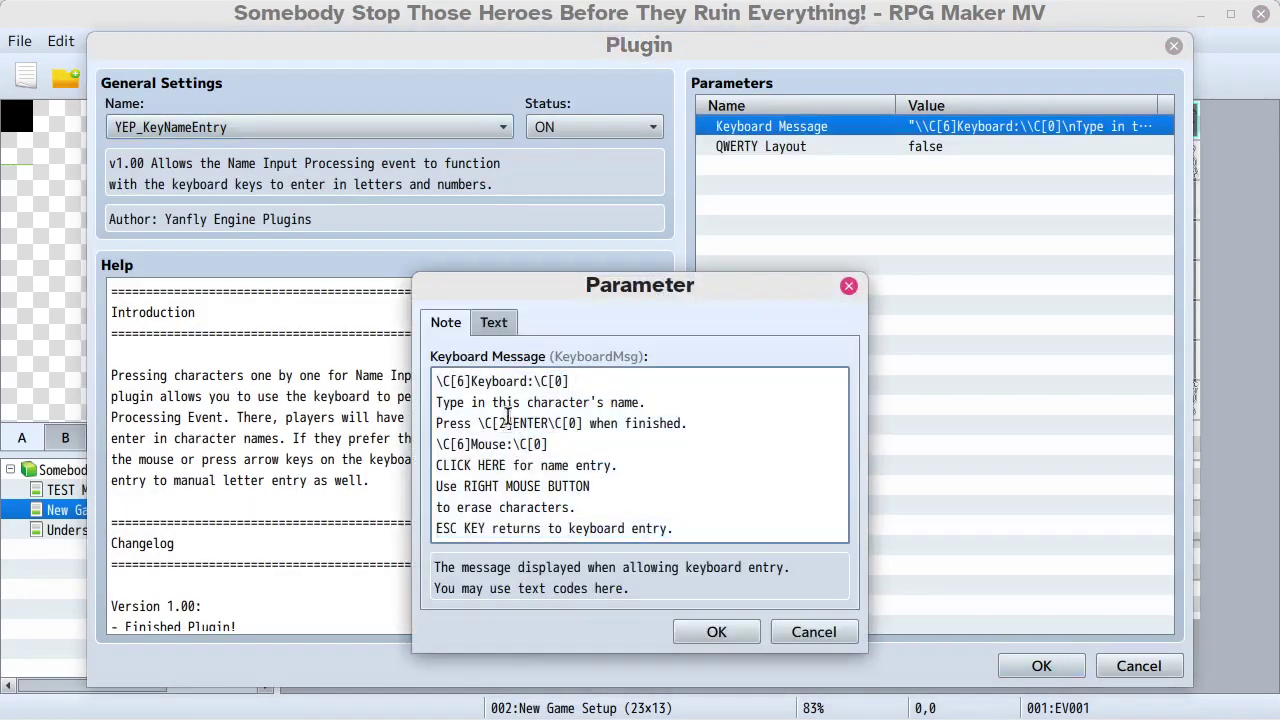
key("BackSpace")
type("3")
- Delete the word "Use" from the start of the RIGHT MOUSE BUTTON line
left_click(463, 486)
left_click(438, 486)
left_click(438, 486, "shift")
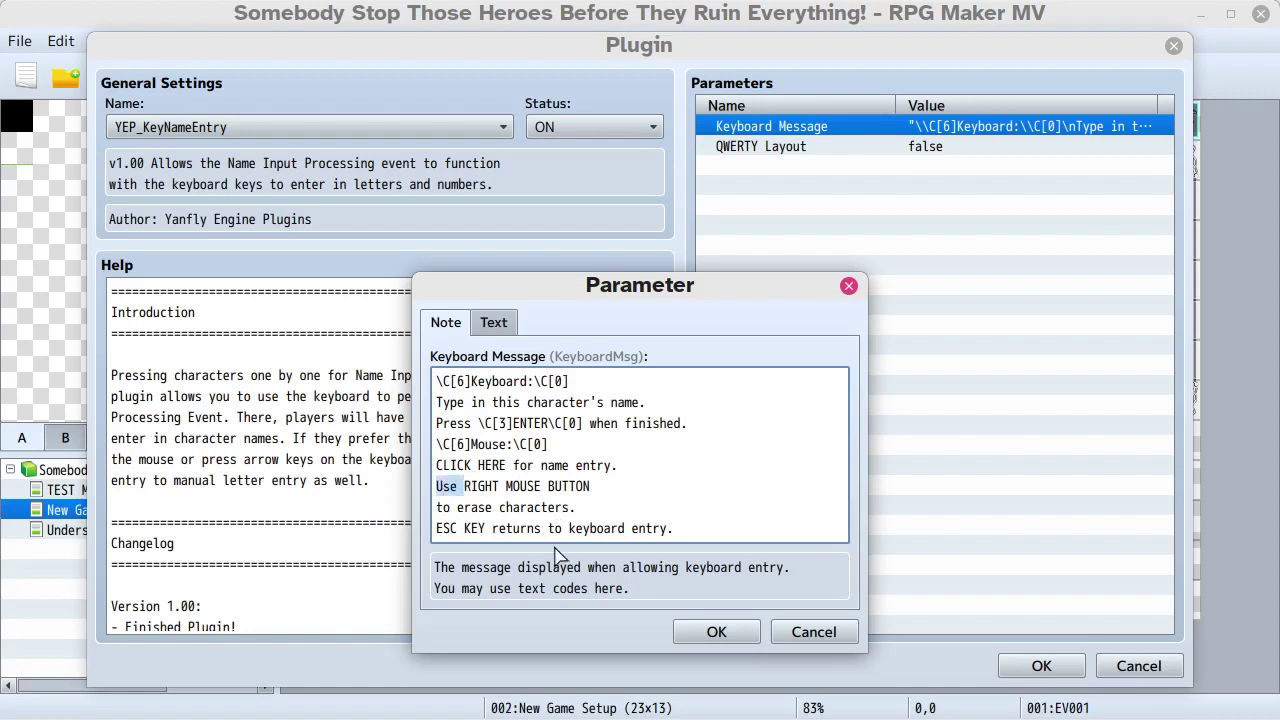
key("BackSpace")
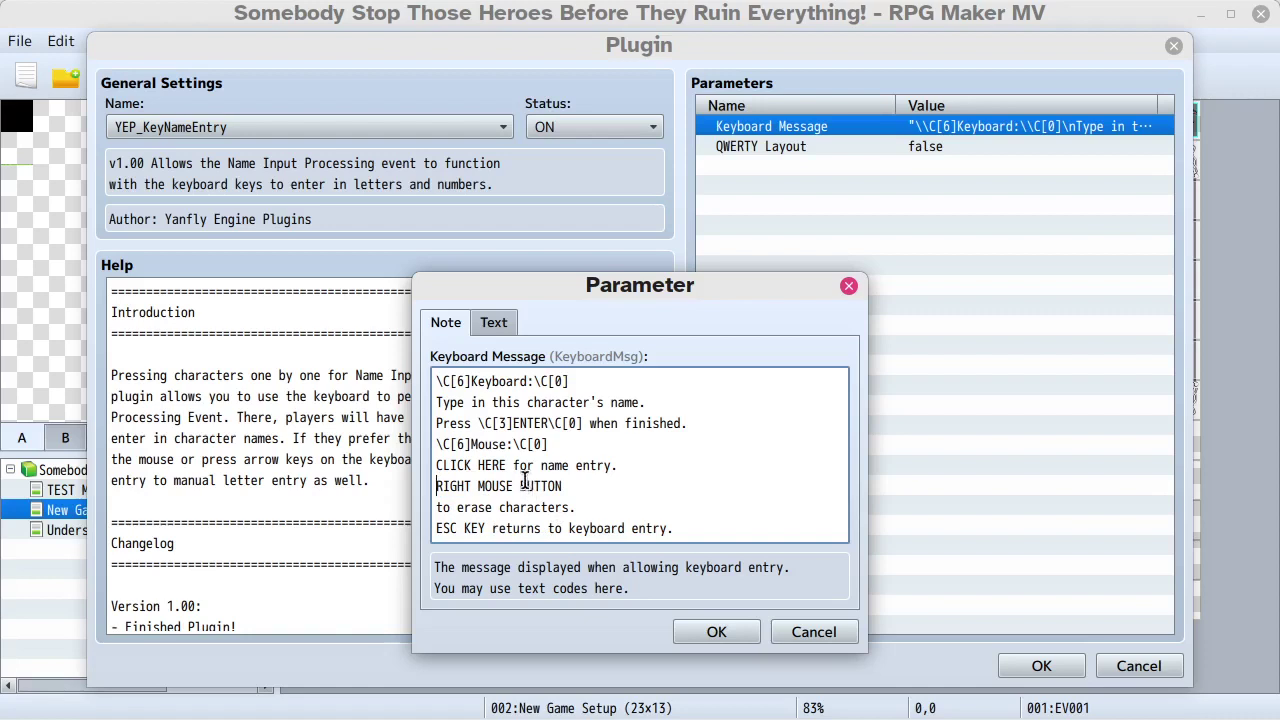
- Change BUTTON to lowercase "button" and join the "to erase characters." line onto the RIGHT MOUSE line of the keyboard message
left_click_drag(520, 486, 566, 486)
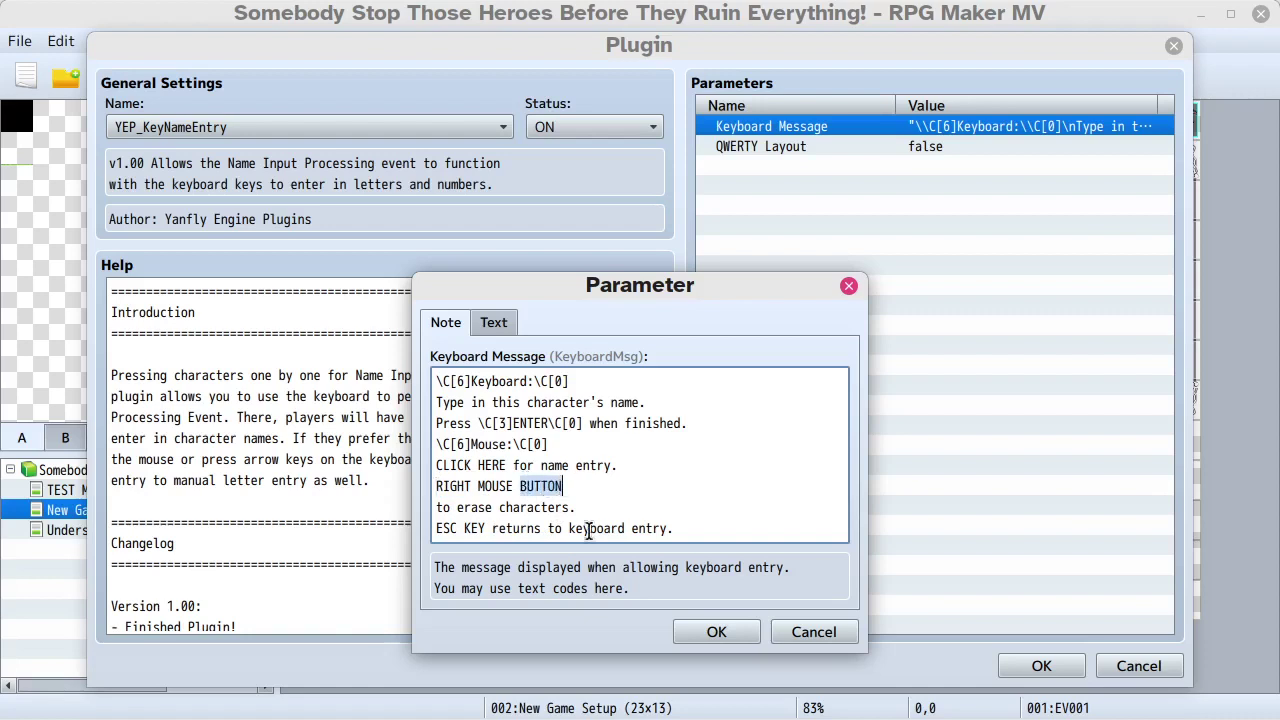
type("button")
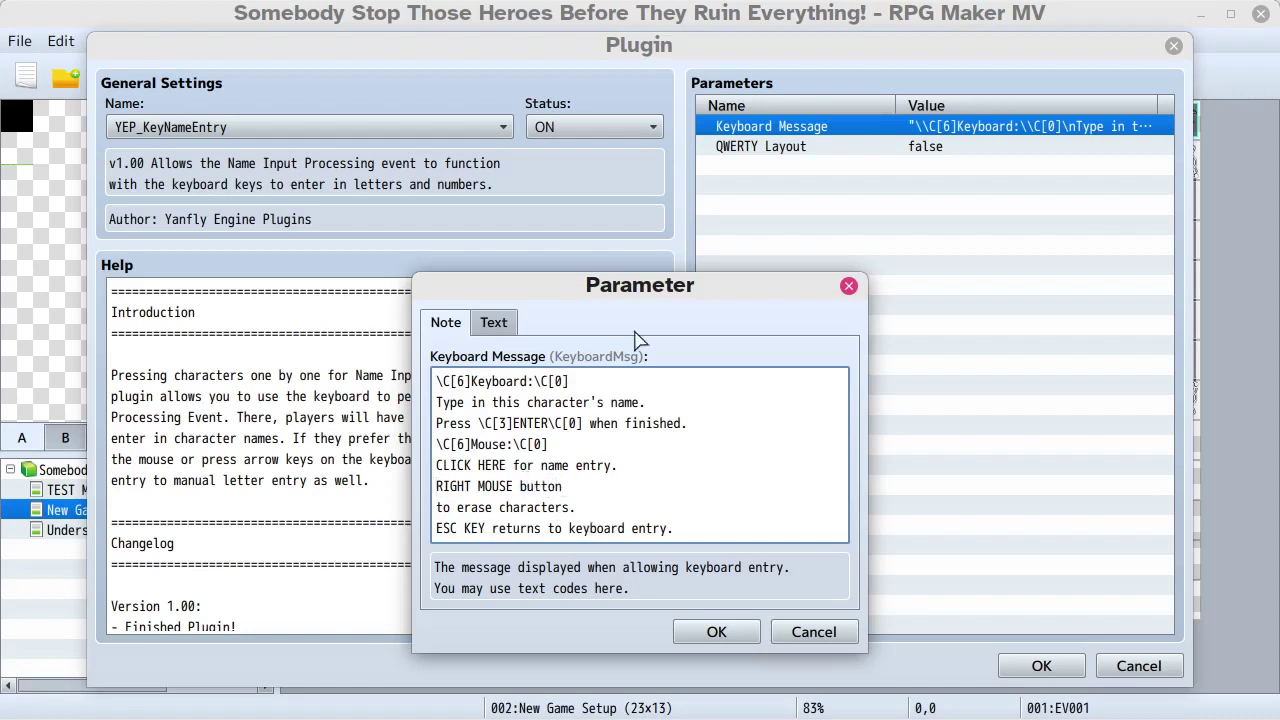
key("Delete")
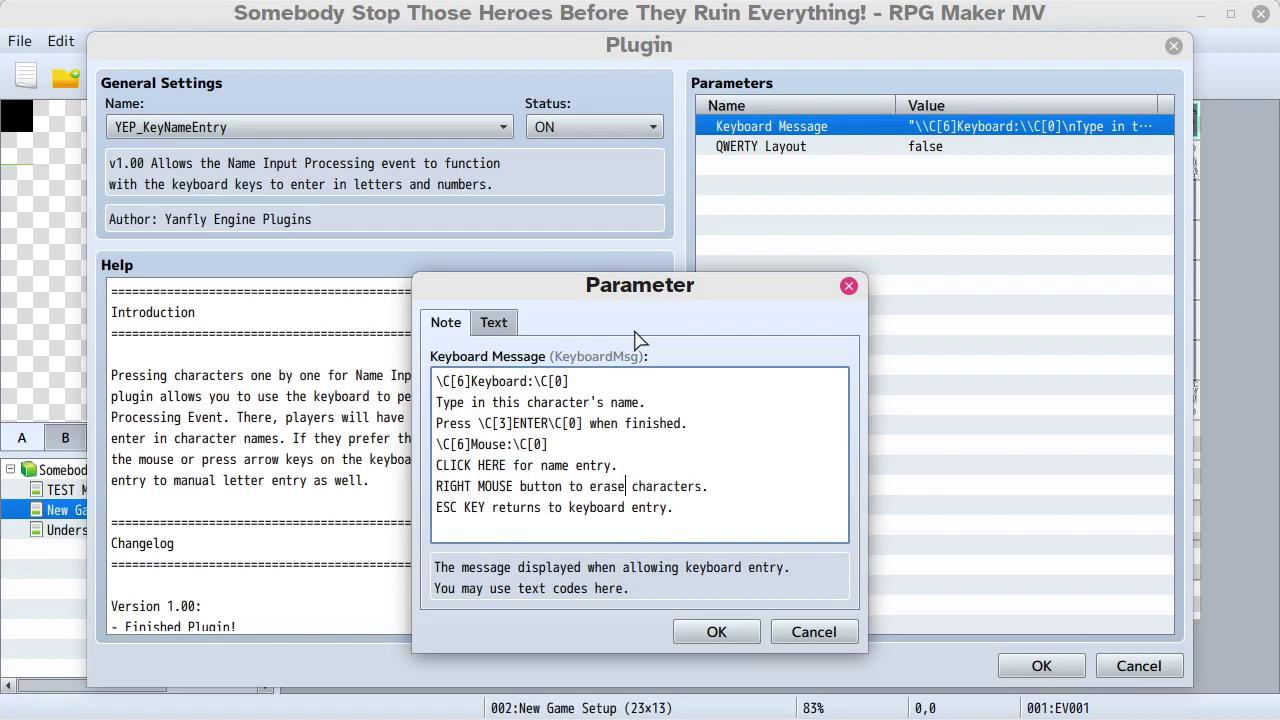
- Shorten the erase instruction to end with "to erase." and add "Use" before RIGHT MOUSE
key("BackSpace")
key("BackSpace")
type("se")
key("Delete")
key("Delete")
key("Delete")
key("Delete")
key("Delete")
key("Delete")
key("Delete")
key("Delete")
key("Delete")
key("Delete")
key("Delete")
type("Use")
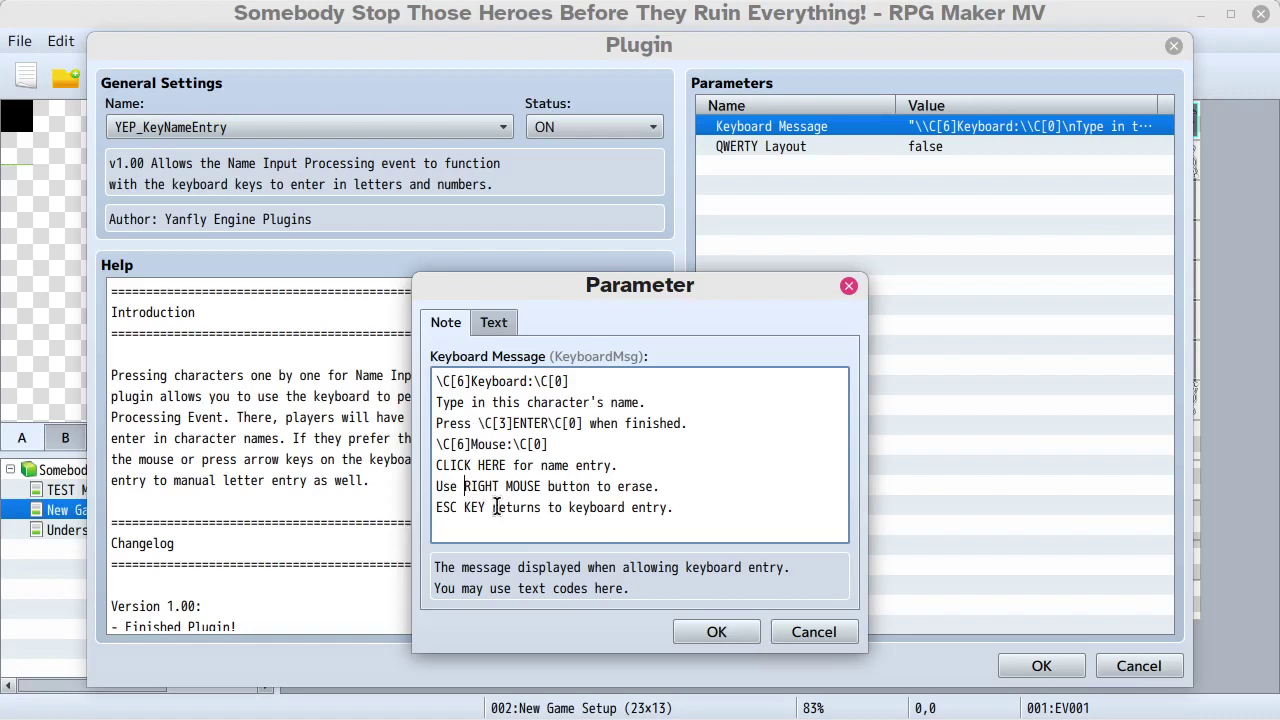
- Insert the colour code \C[3] before RIGHT MOUSE in the erase instruction
type("\\C")
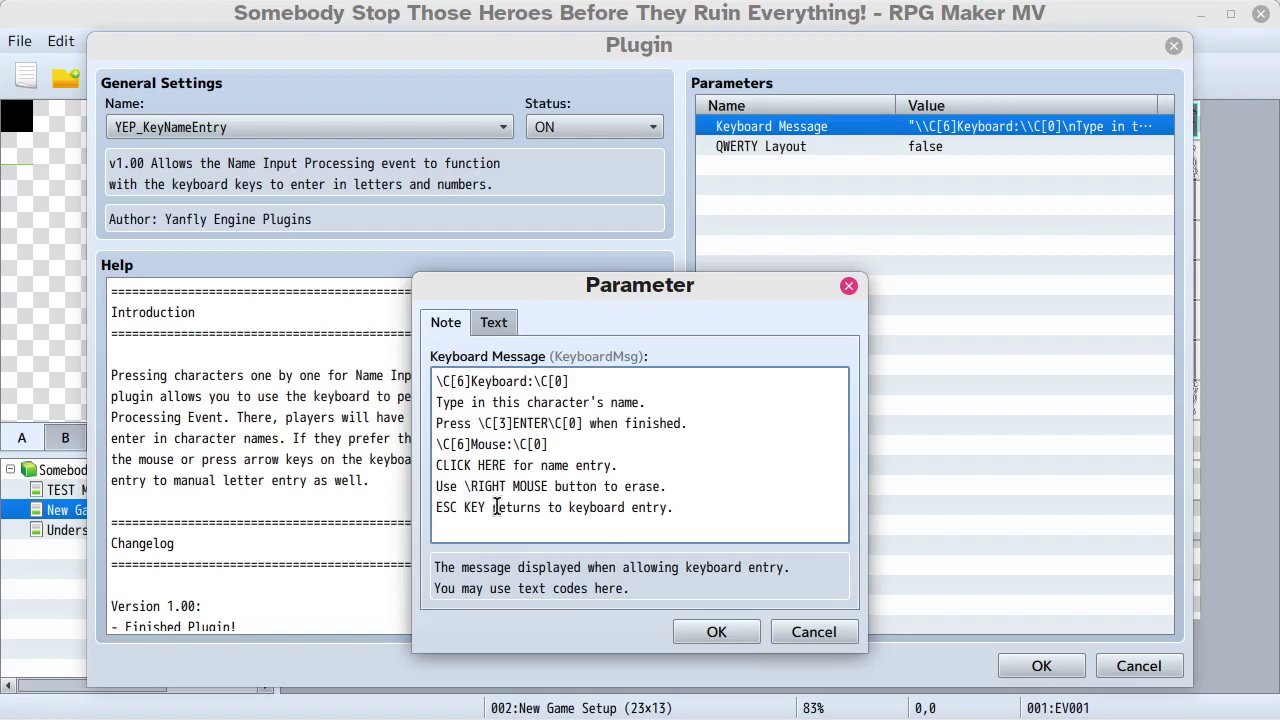
type("[")
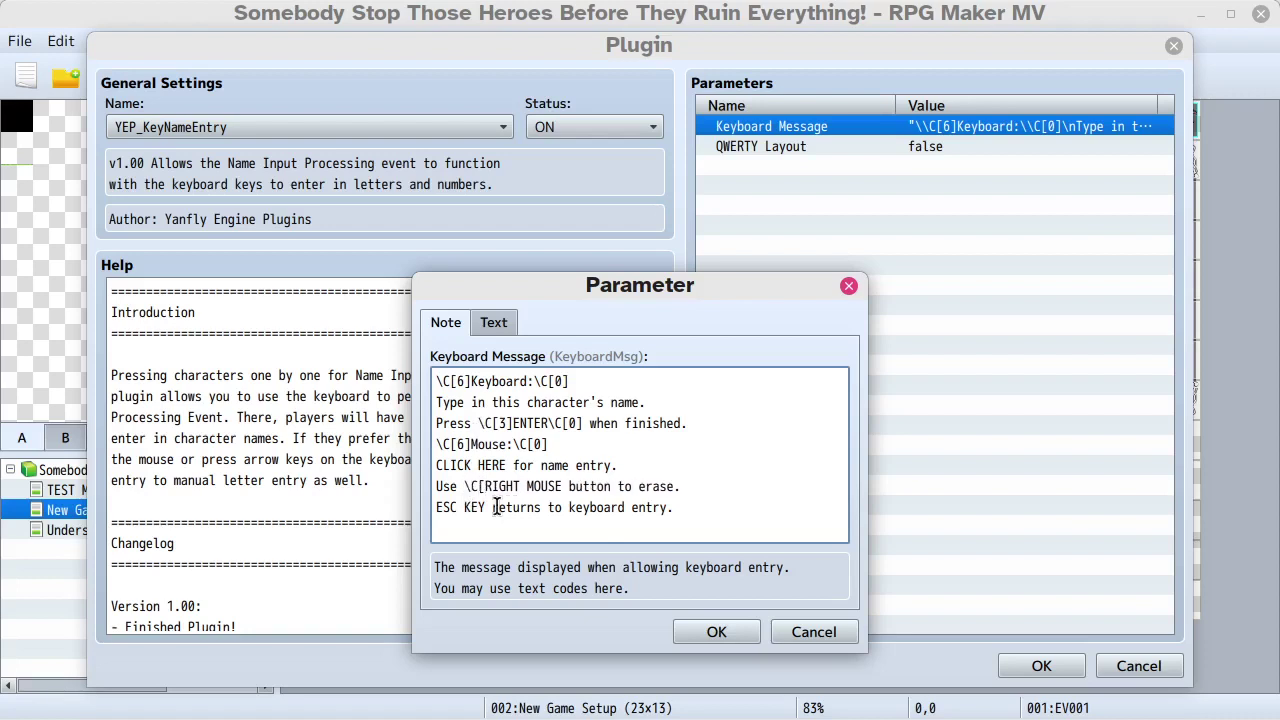
type("3]")
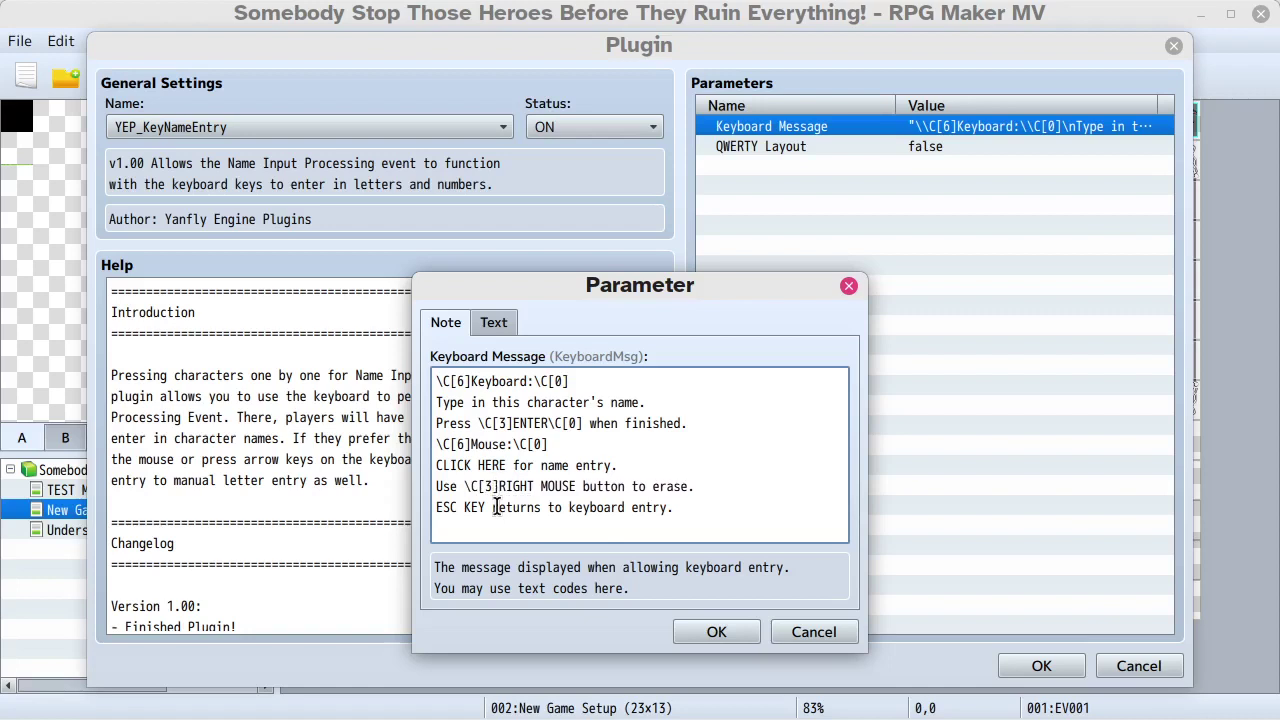
- Replace "button" with "BUTTON" in the erase instruction and add the colour reset code \C[0] after it
key("Right")
key("Right")
key("Right")
key("Right")
key("shift+Right")
key("shift+Right")
key("shift+Right")
key("shift+Right")
key("shift+Right")
key("shift+Right")
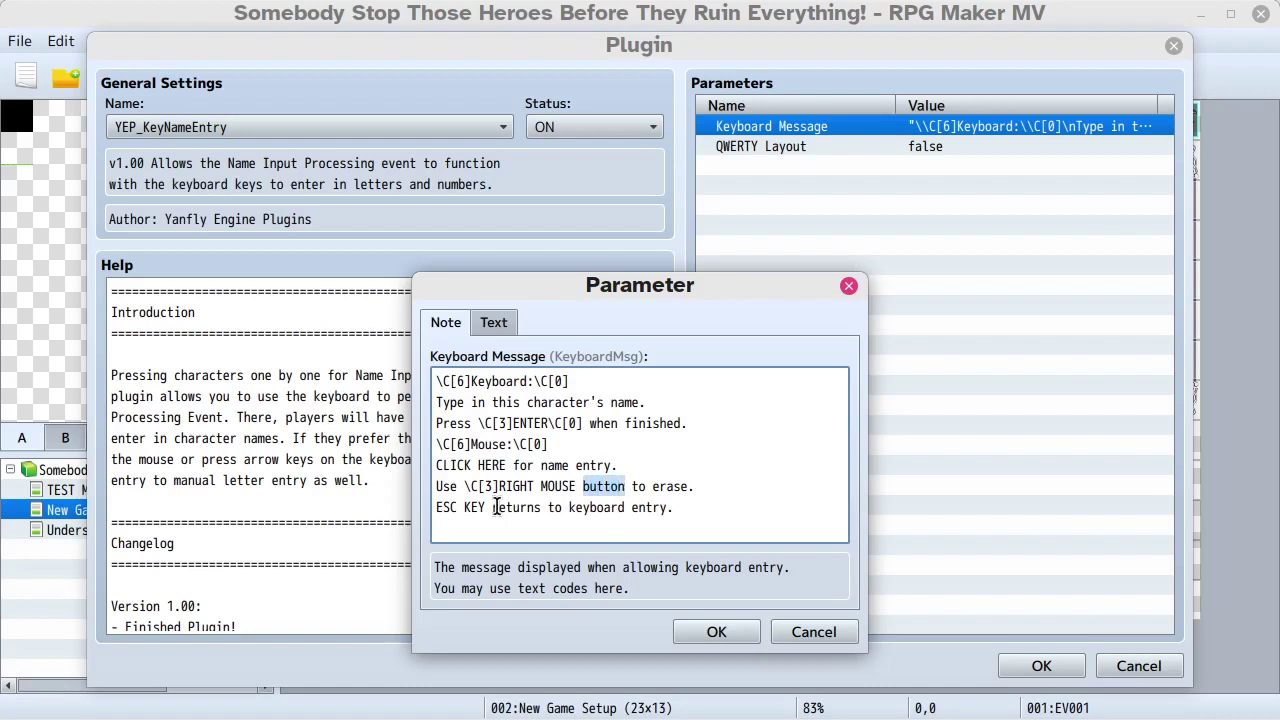
type("BUTTON")
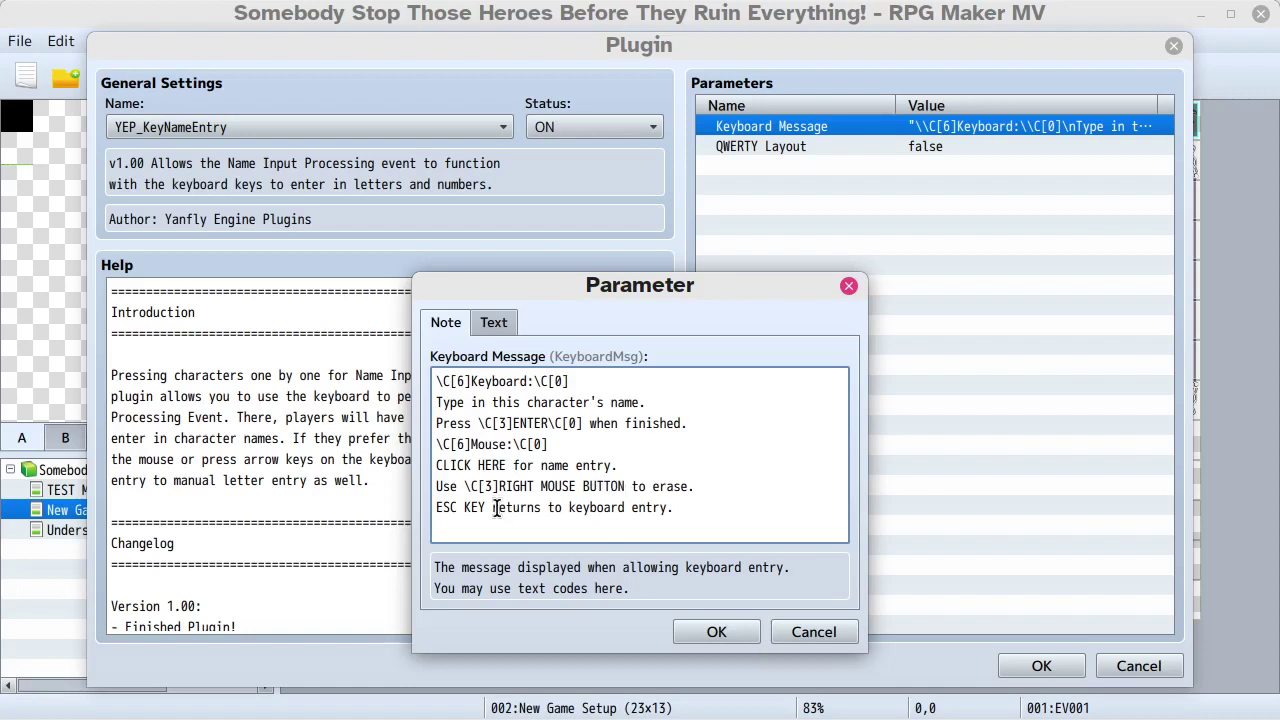
type("\\C[0]")
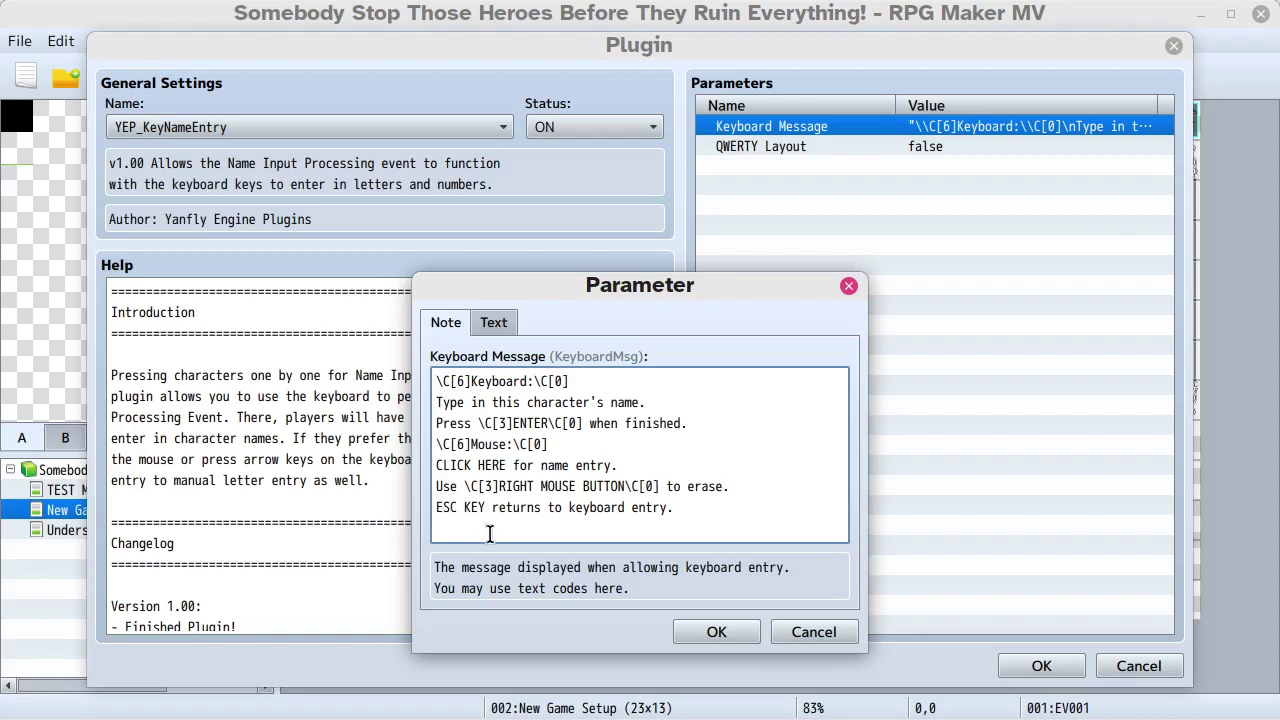
- Put the colour code \C[1] before ESC KEY and the reset code \C[0] after it
left_click(438, 507)
type("\\C")
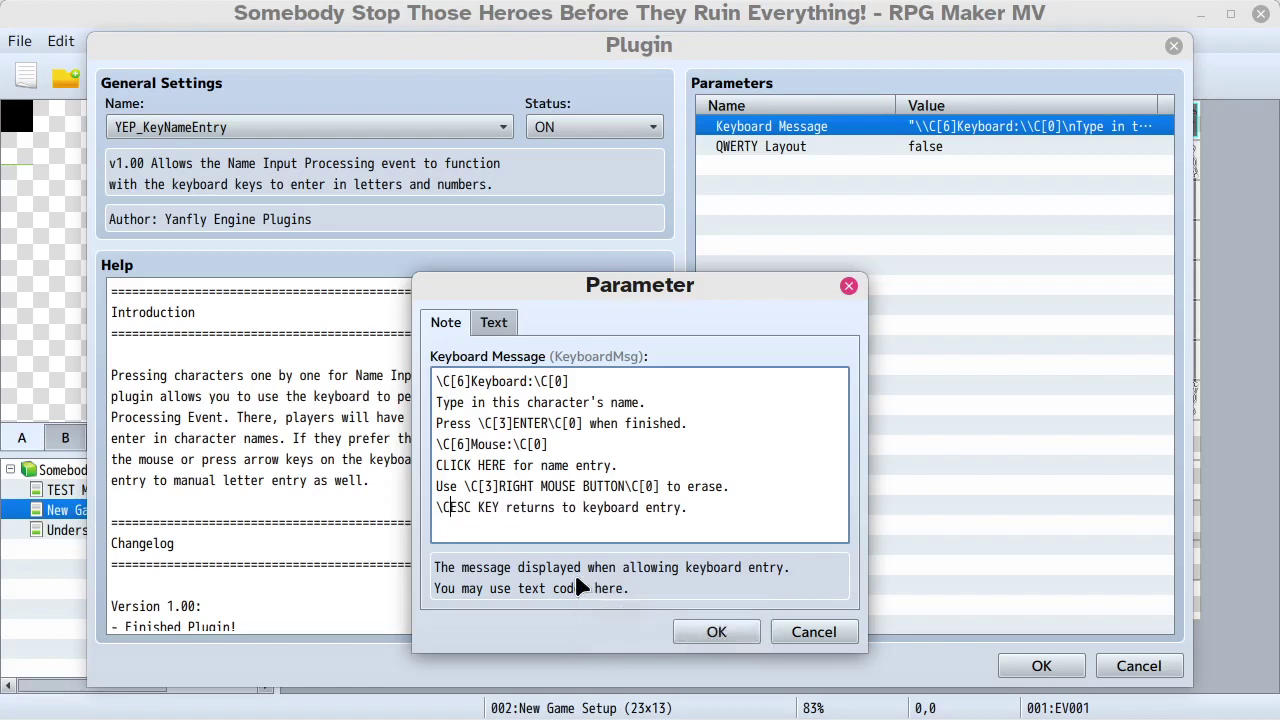
type("[0]")
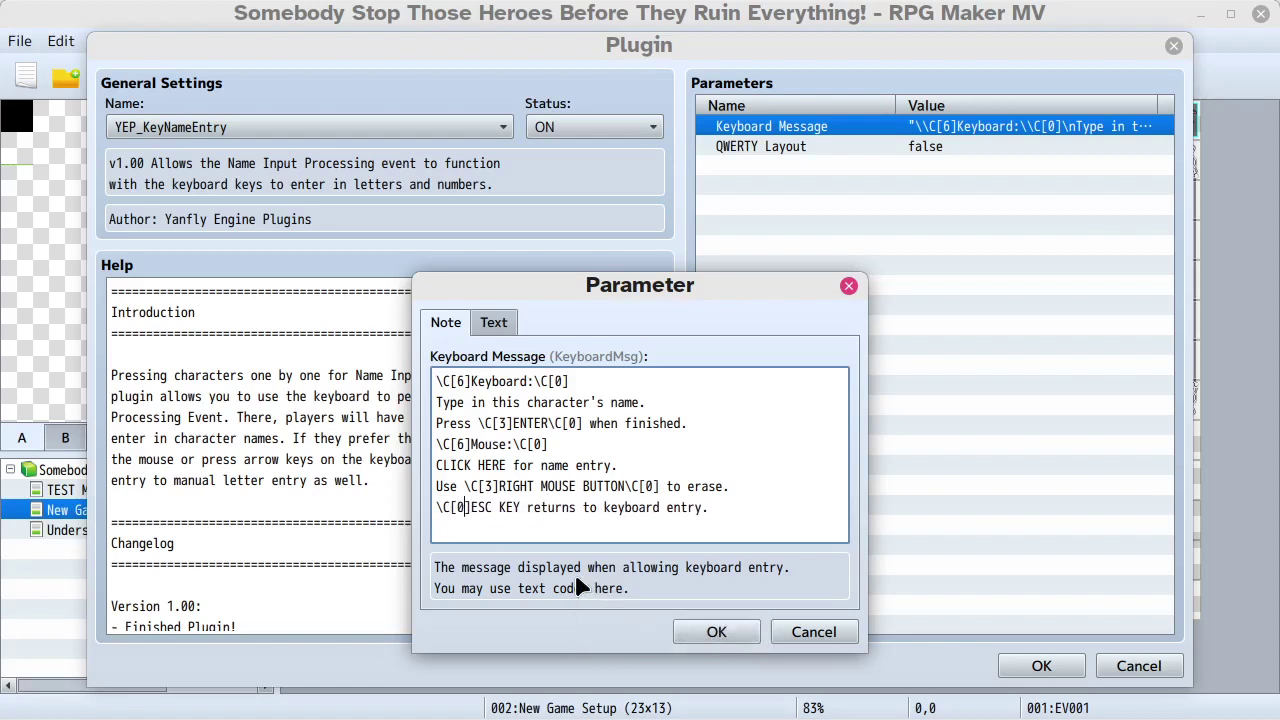
key("BackSpace")
type("3")
key("BackSpace")
type("1")
type("\\C")
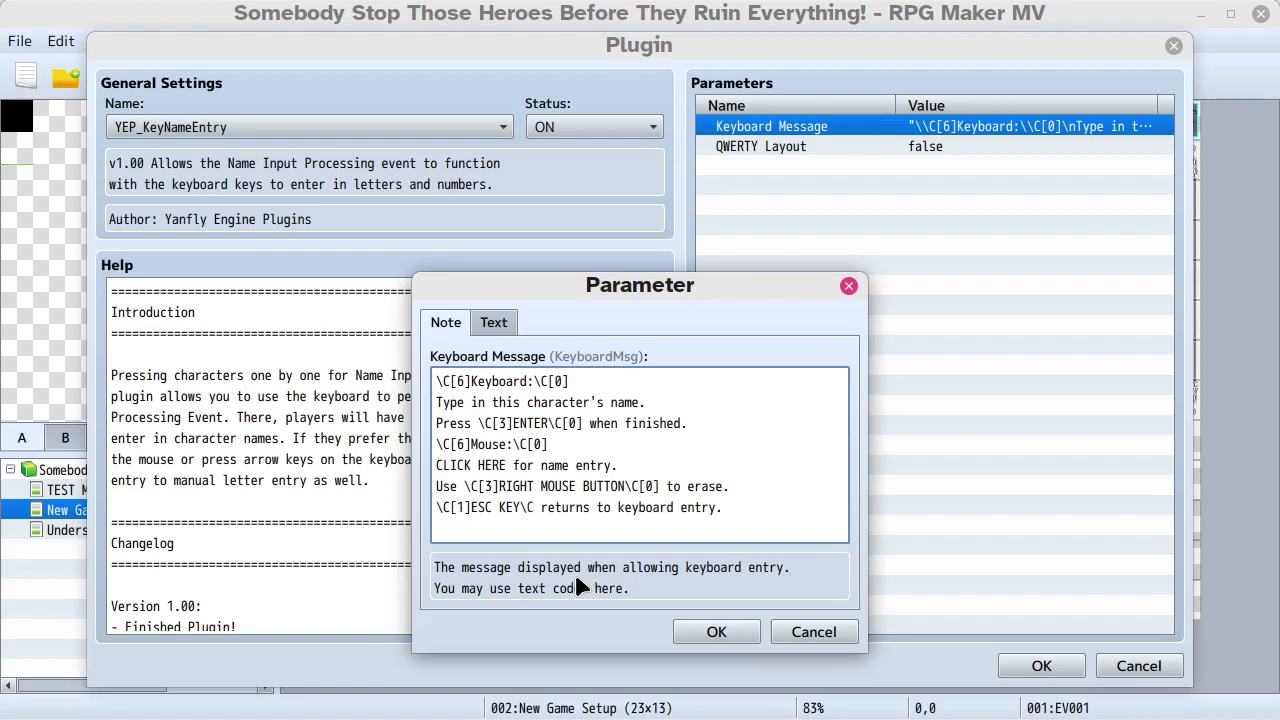
type("[0]")
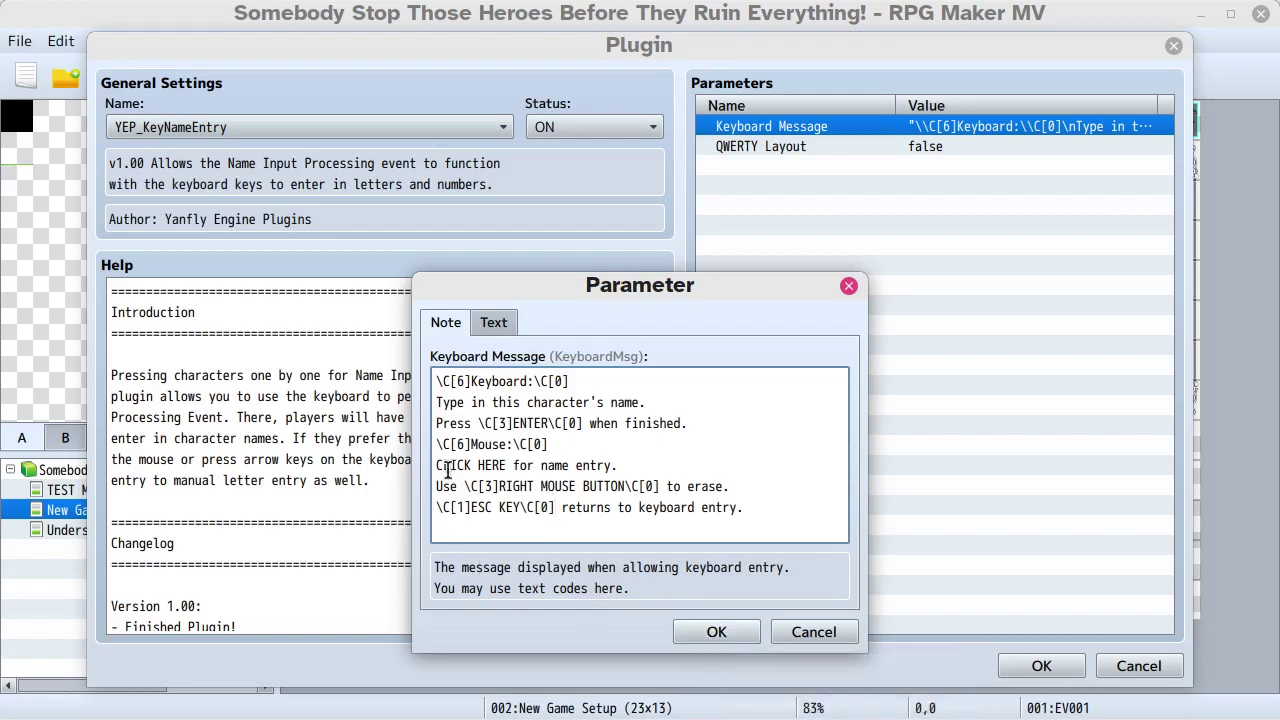
- Save the edited keyboard message and the YEP_KeyNameEntry plugin settings, and close the Plugin Manager
left_click(708, 631)
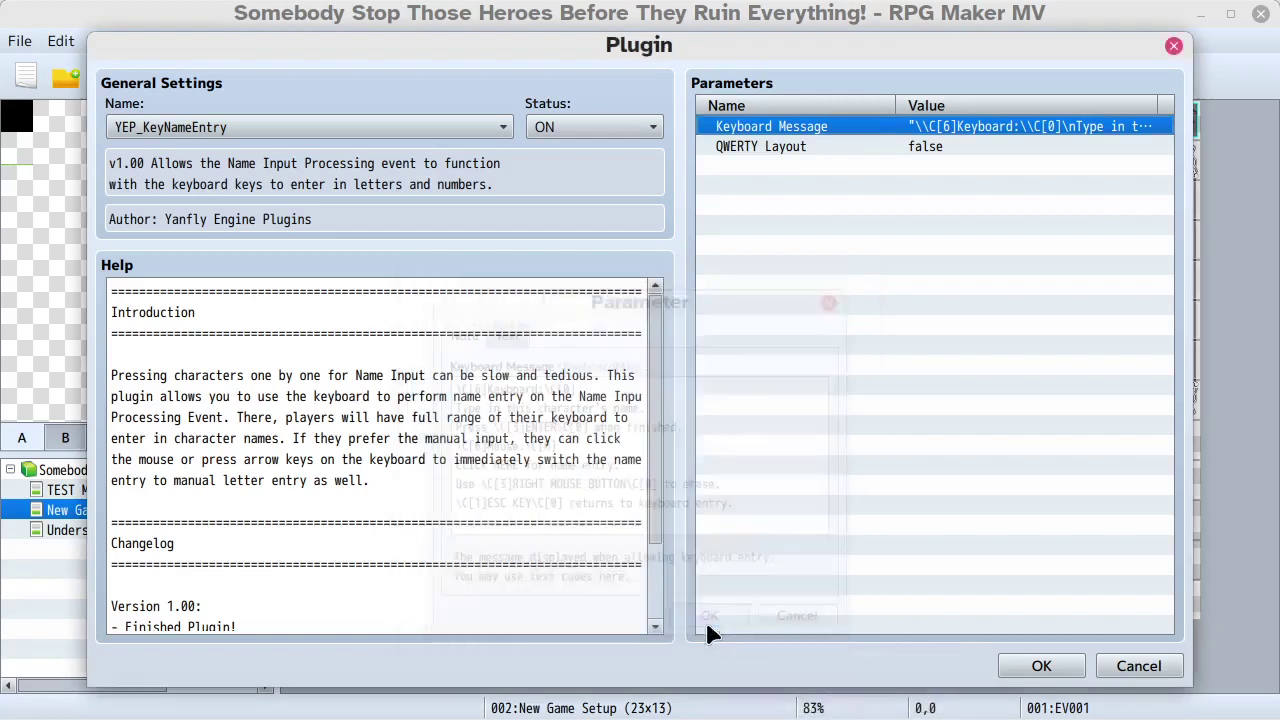
left_click(1040, 662)
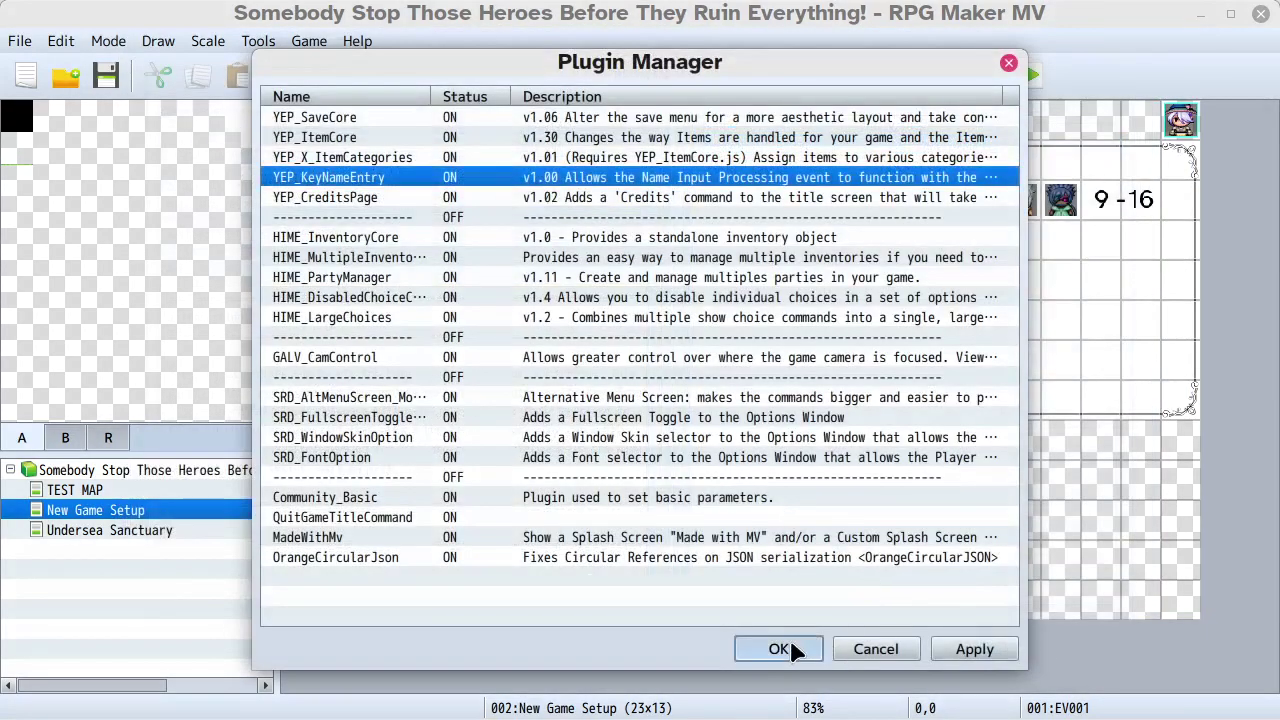
left_click(790, 649)
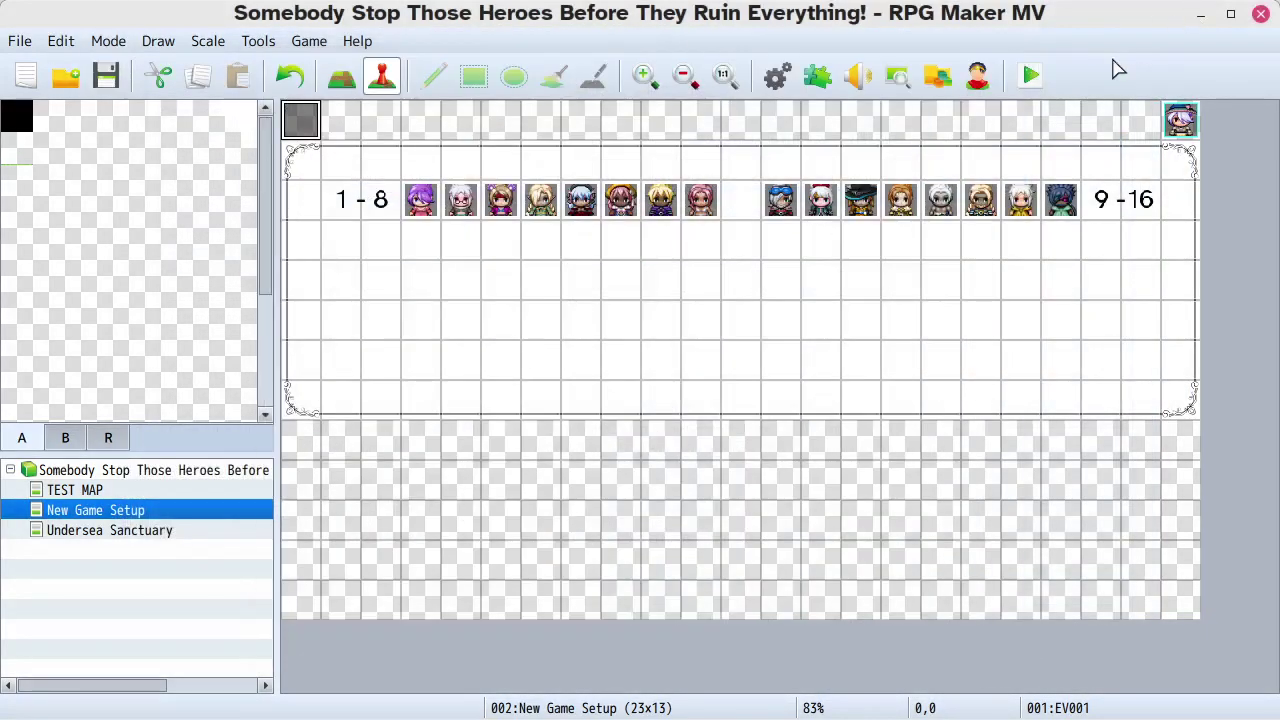
- Playtest the game, start a new game, and advance to the play mode choice
left_click(1031, 75)
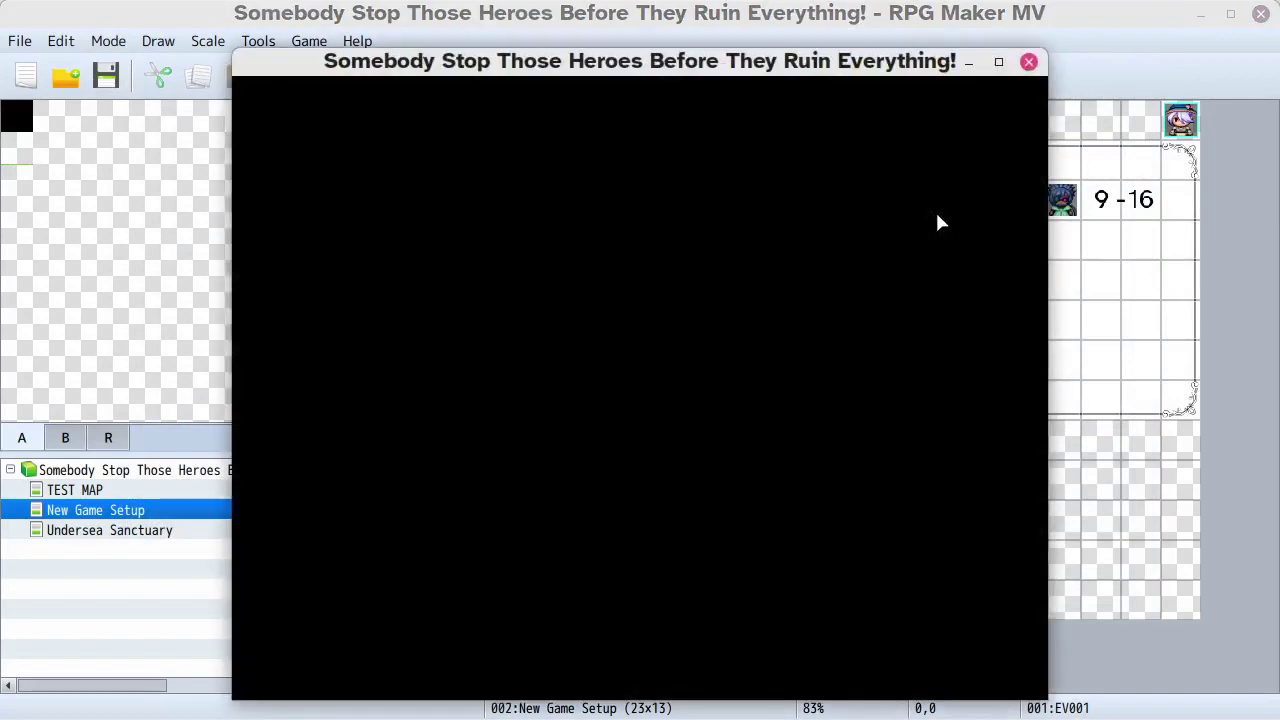
left_click_drag(731, 86, 737, 58)
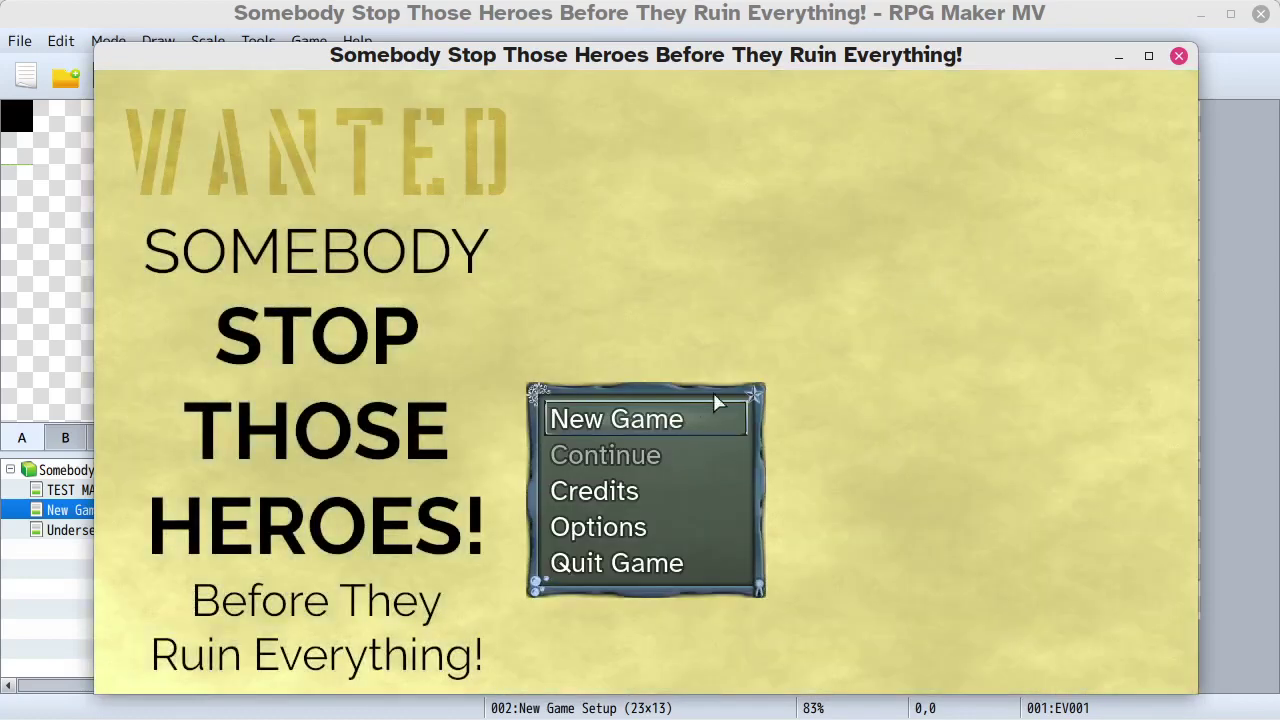
left_click(648, 423)
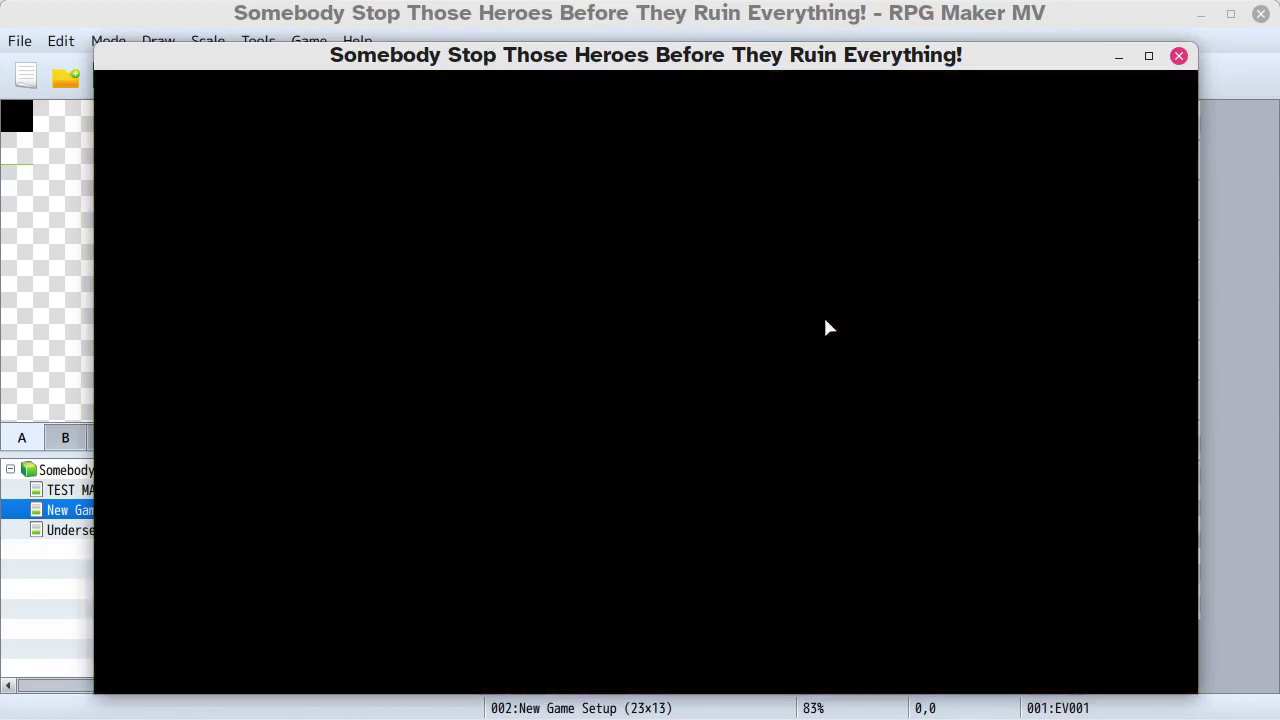
left_click(788, 310)
left_click(792, 321)
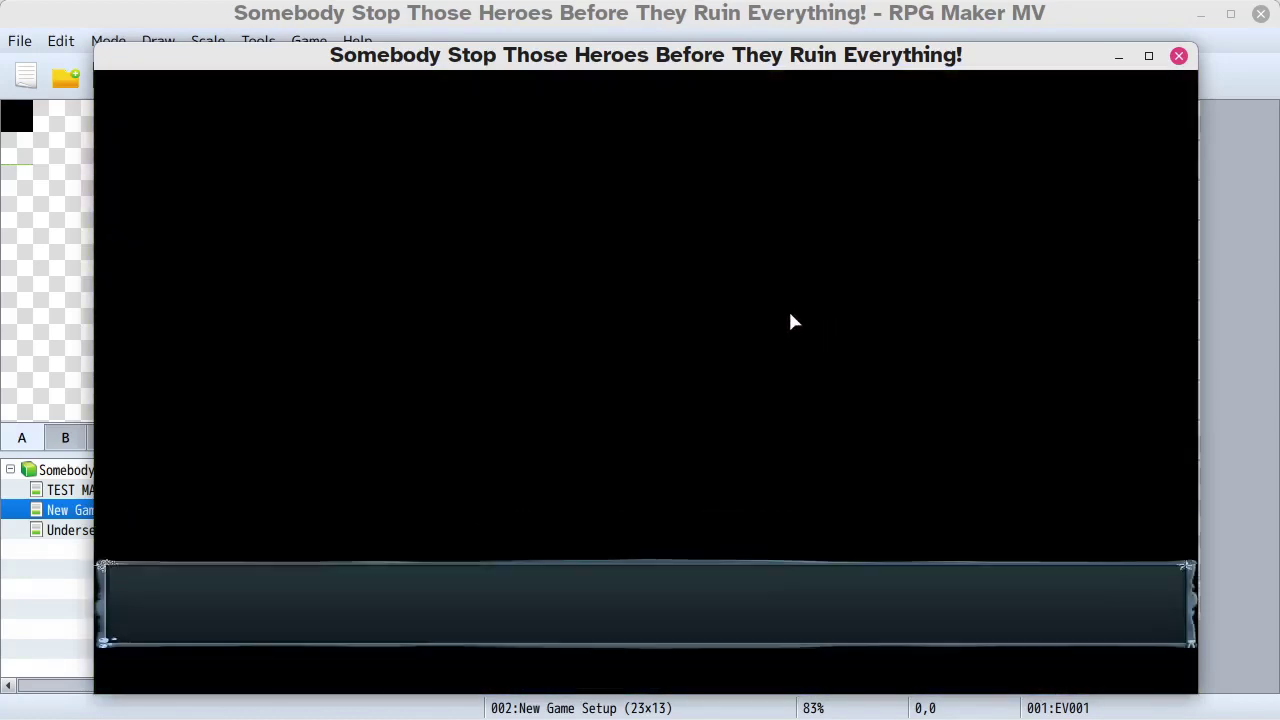
left_click(680, 405)
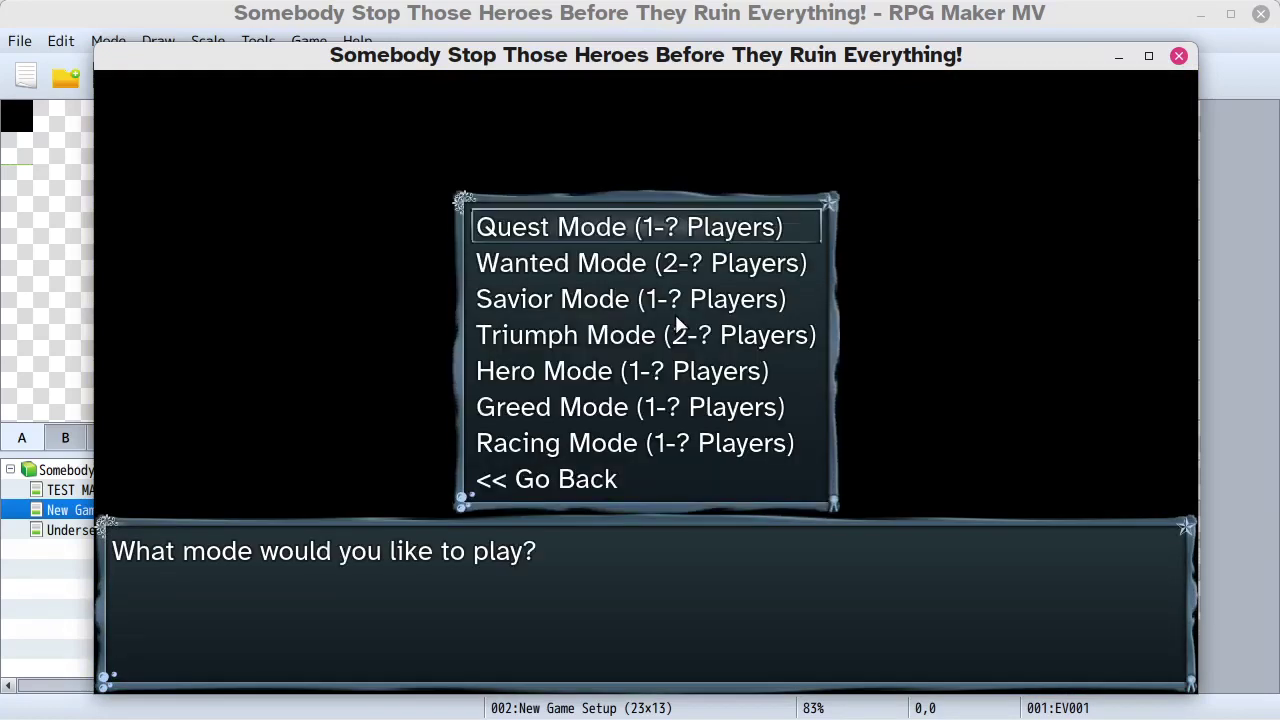
- Start Savior Mode in the playtest with the option 2P: 1 Human Player + 1 CPU
double_click(607, 305)
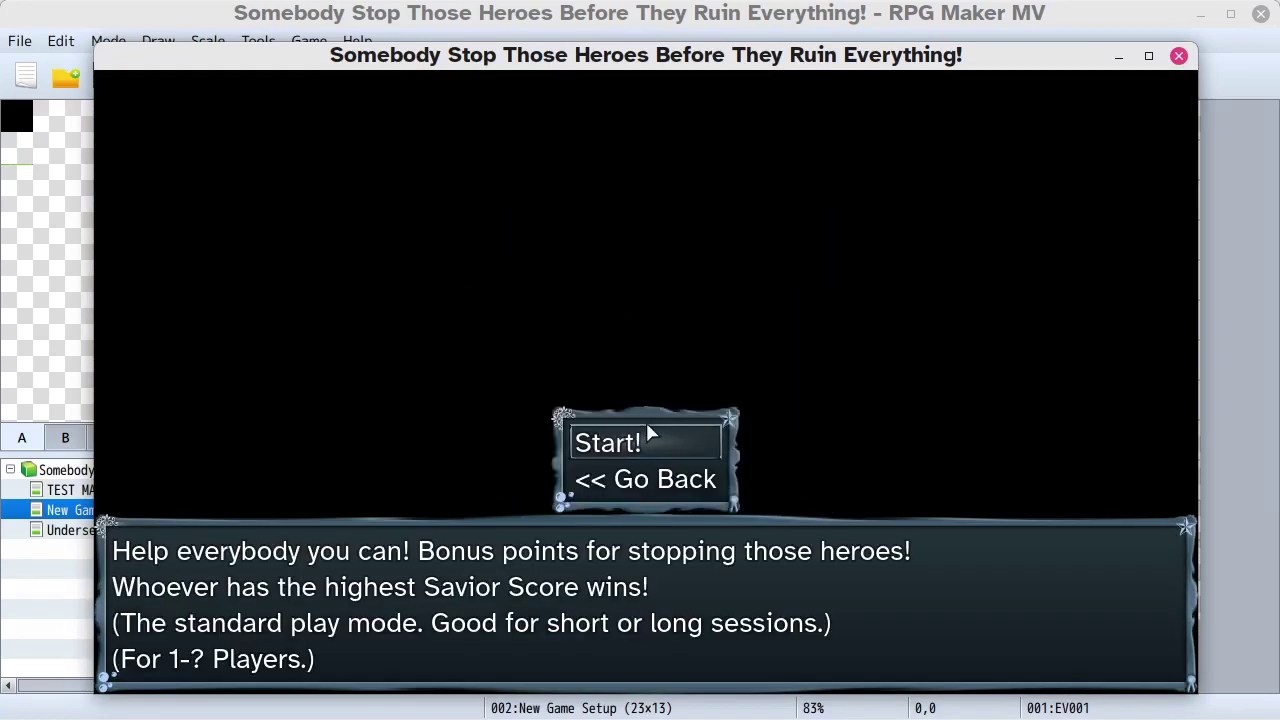
left_click(651, 438)
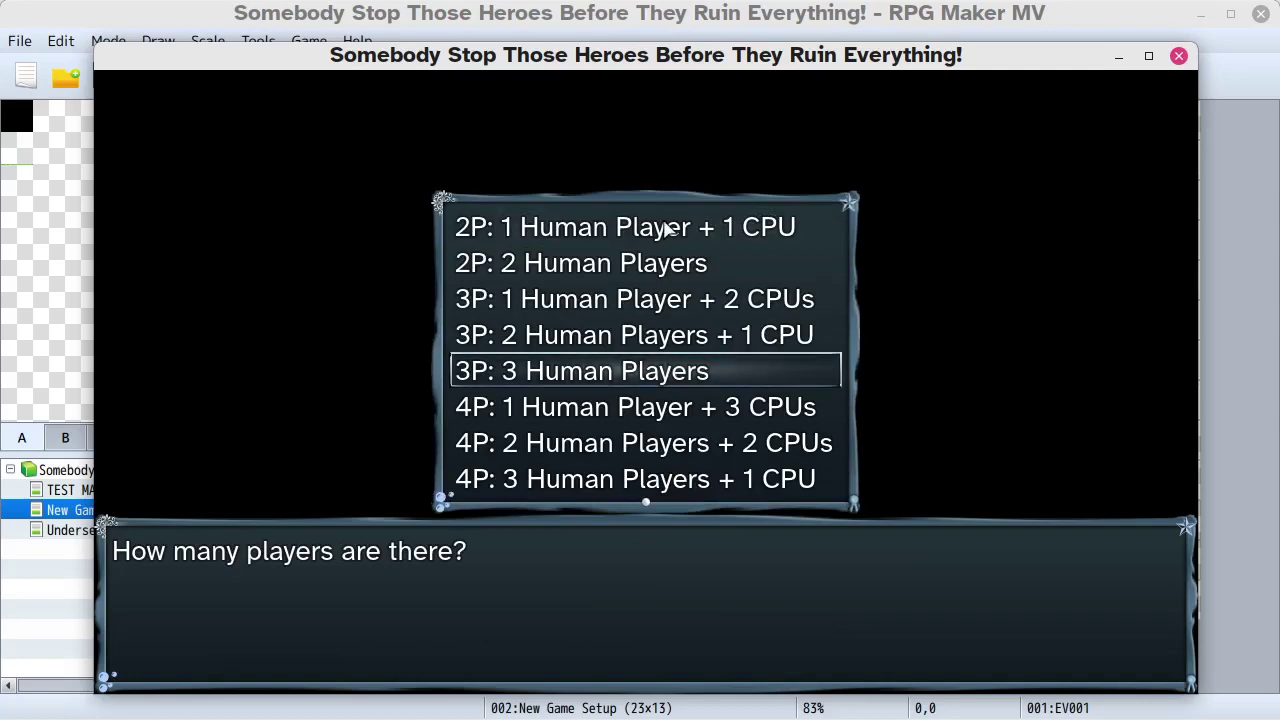
double_click(664, 226)
left_click(640, 443)
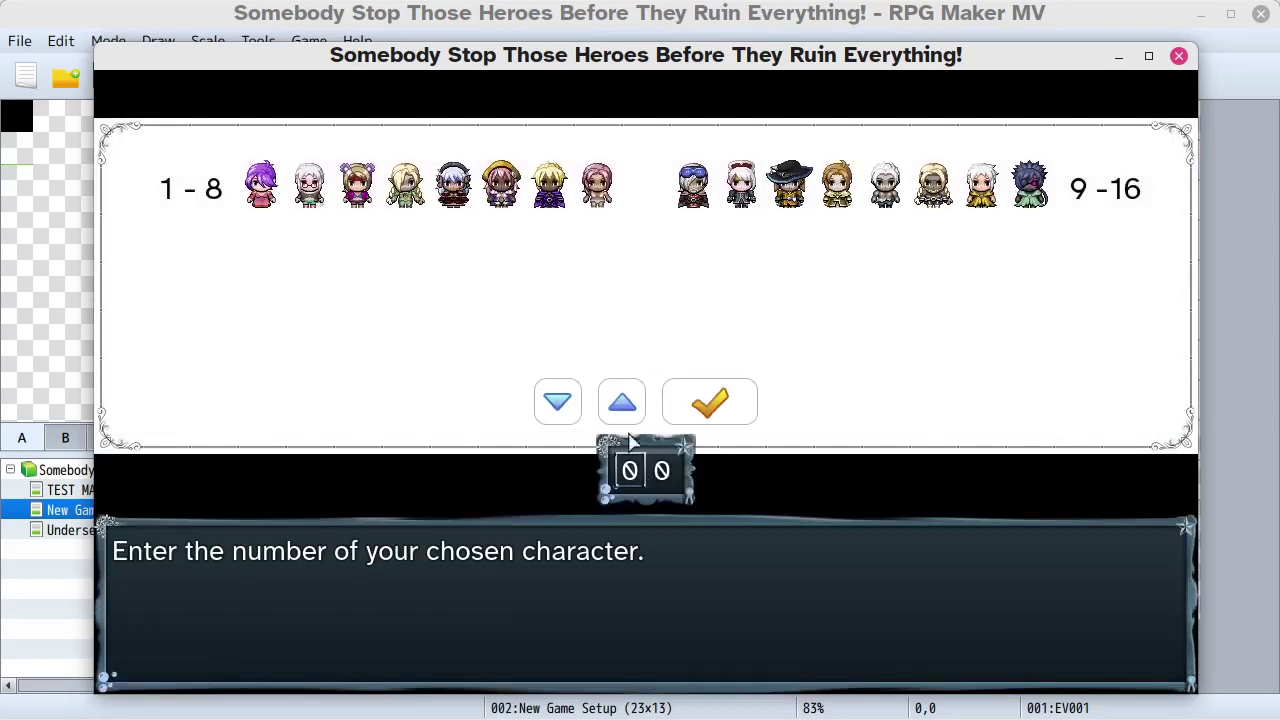
- Pick character 2, examine how the revised keyboard message fits on the name input screen, and close the playtest
left_click(624, 402)
left_click(624, 402)
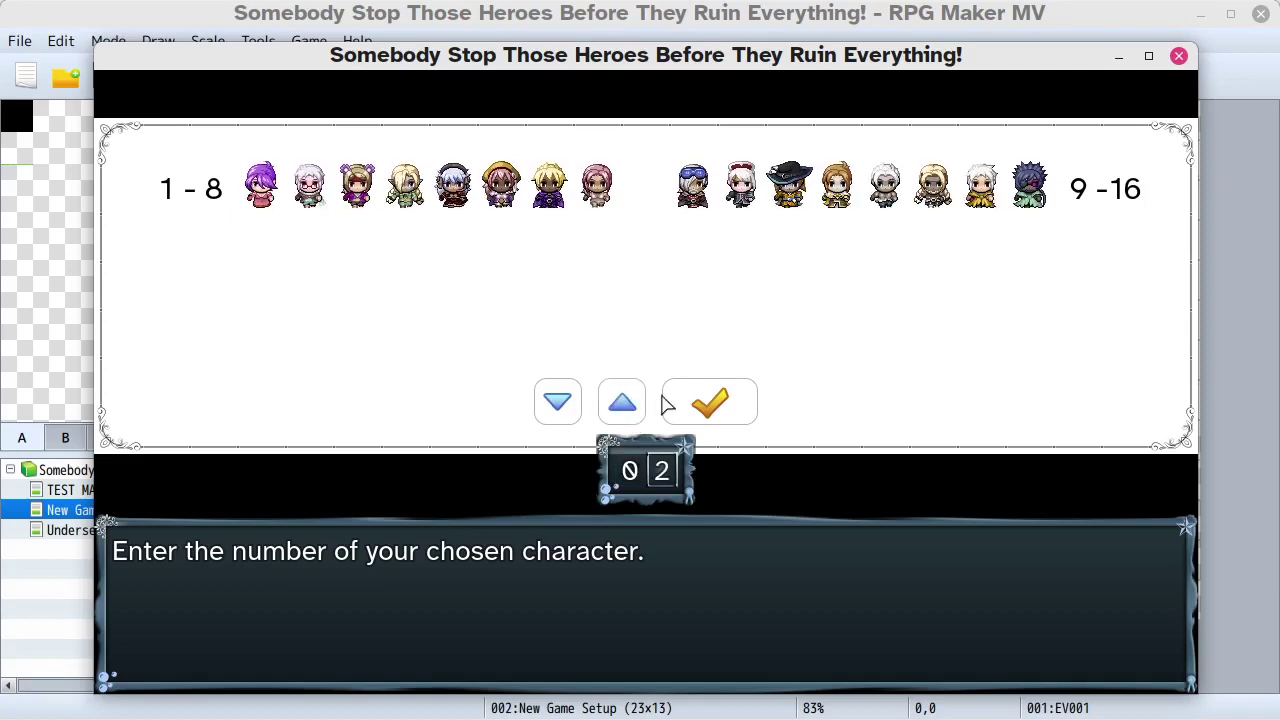
left_click(711, 400)
left_click(651, 443)
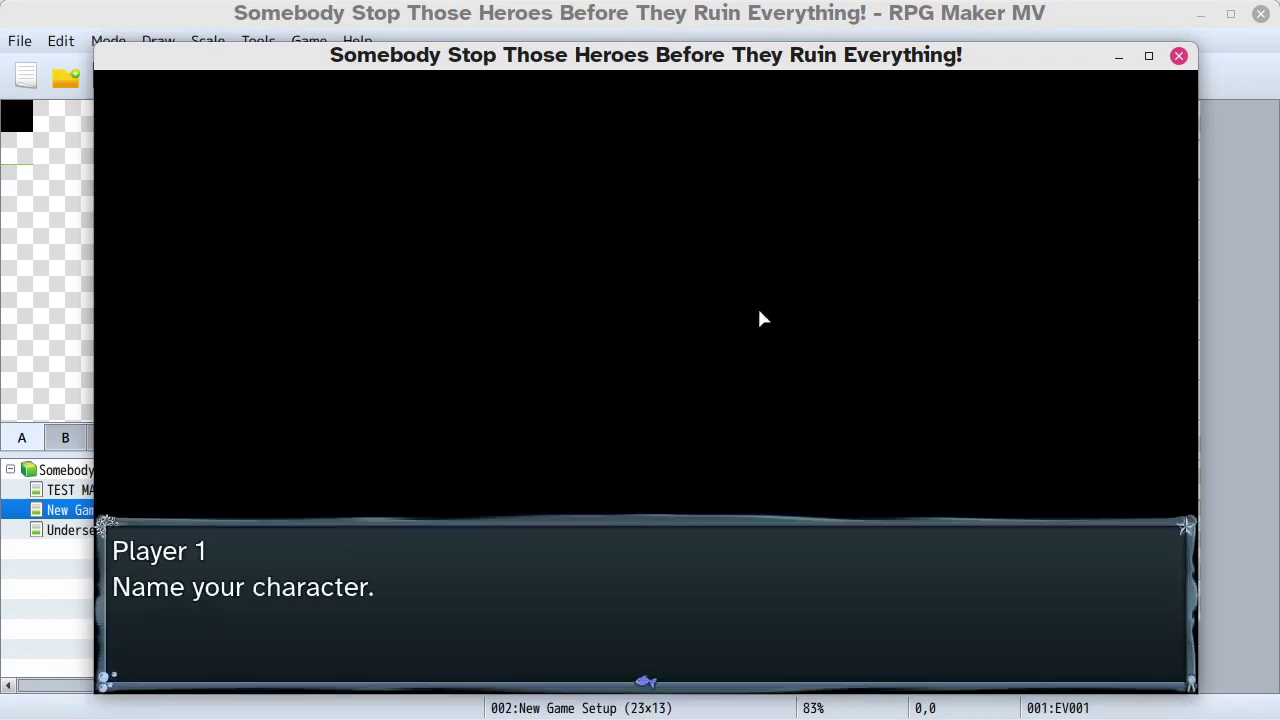
left_click(878, 300)
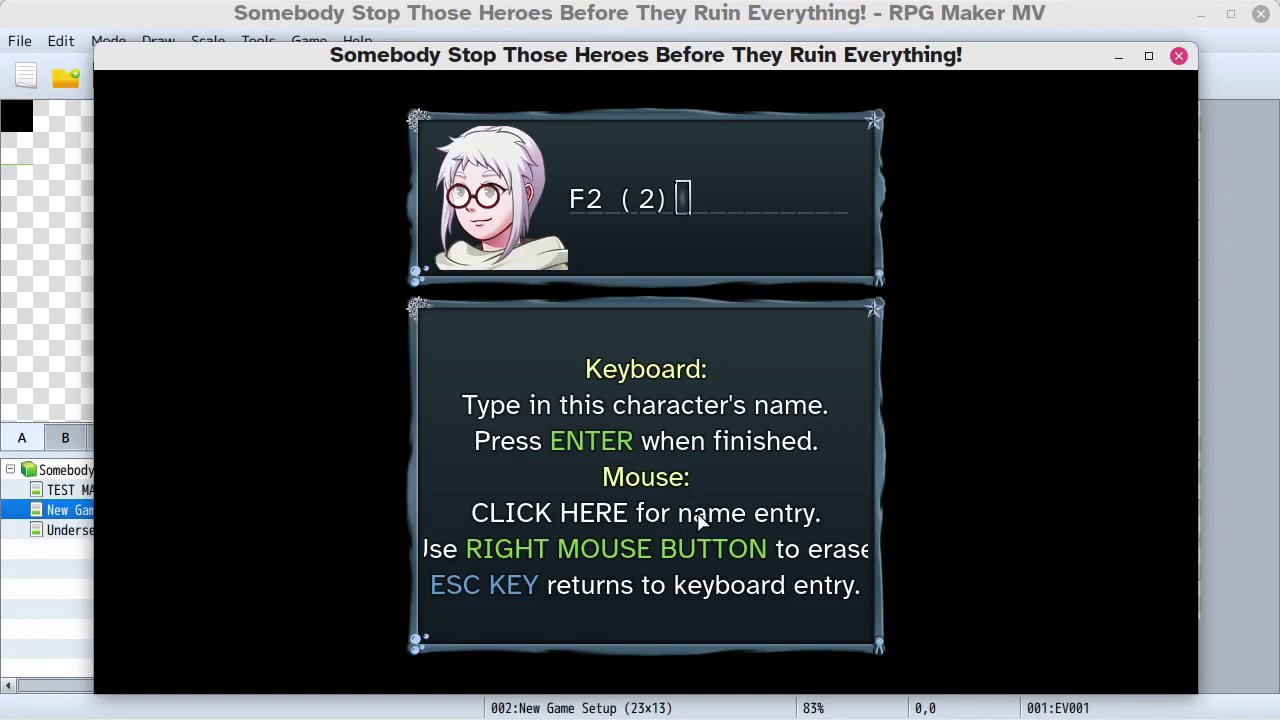
left_click(1179, 56)
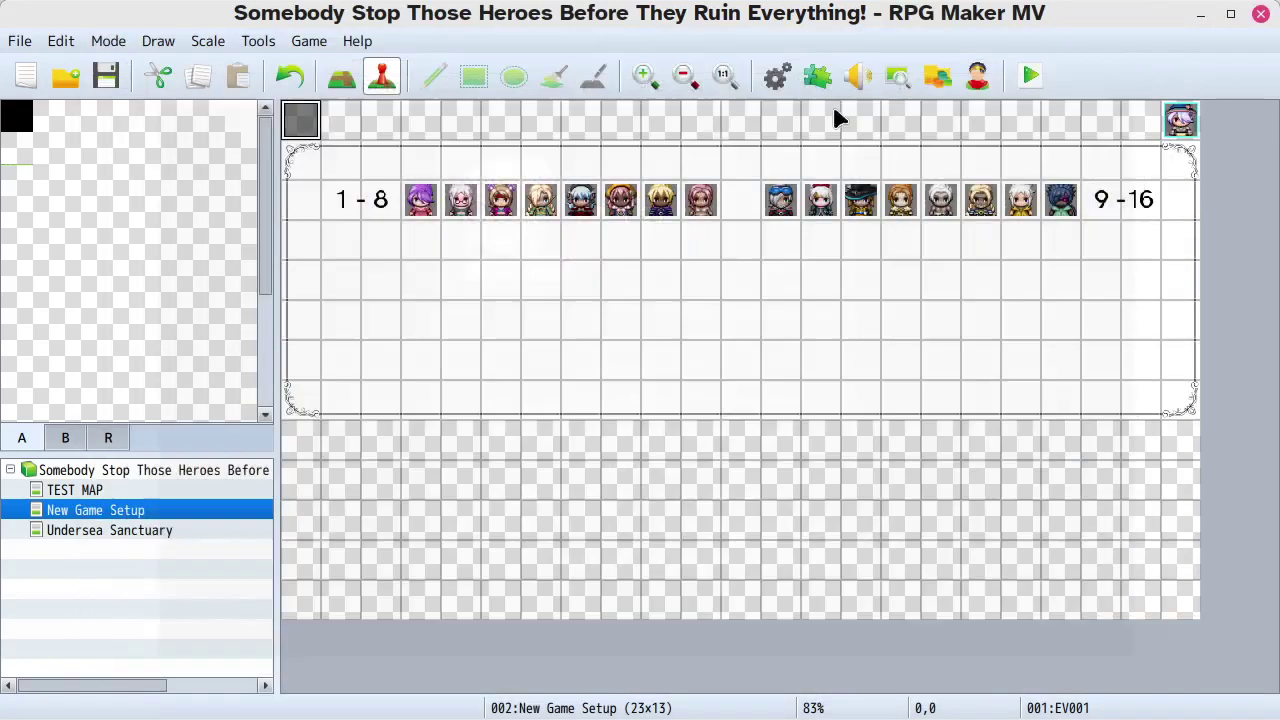
- Reopen the YEP_KeyNameEntry keyboard message, delete "Use" from the start of the RIGHT MOUSE BUTTON line, and confirm the message
left_click(818, 77)
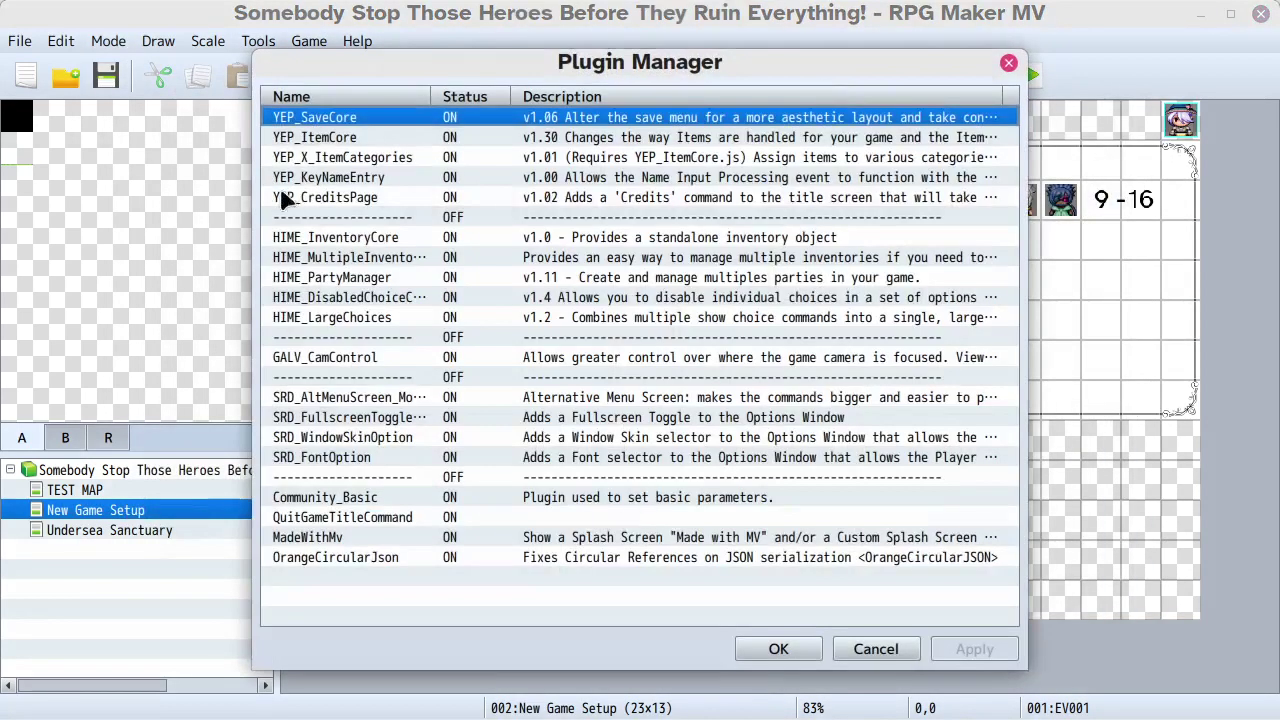
left_click(336, 179)
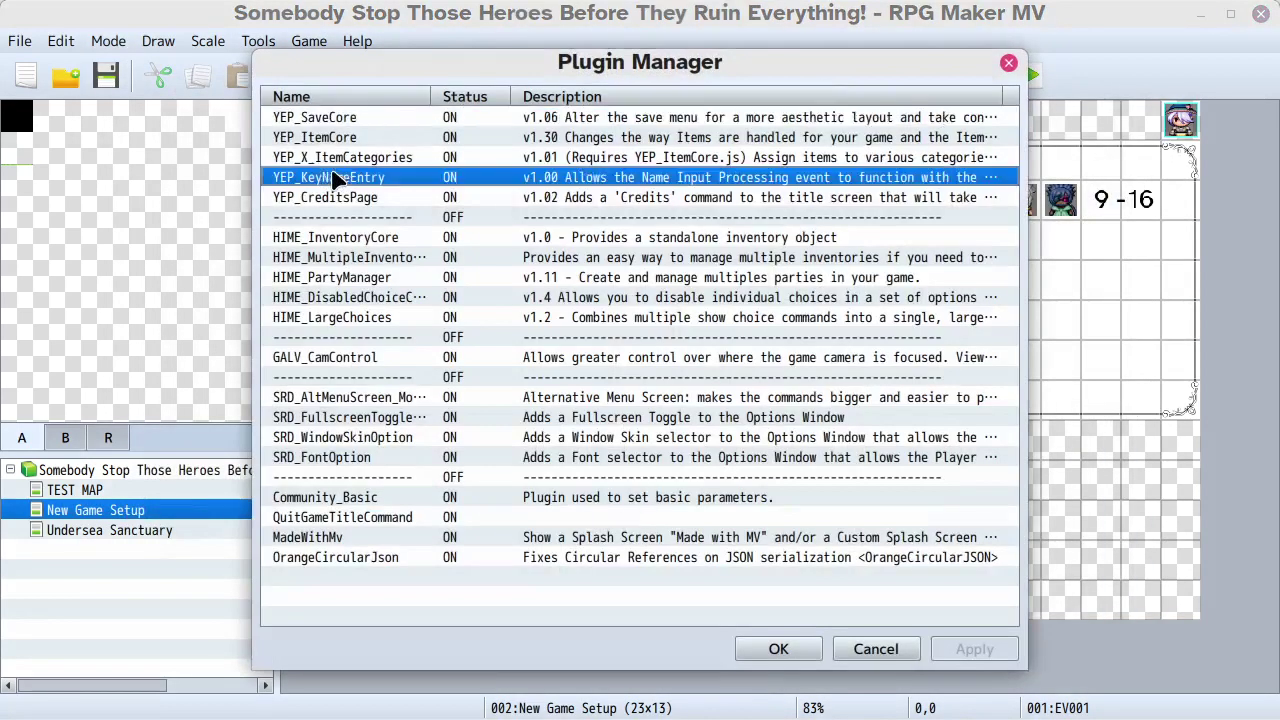
double_click(388, 180)
left_click(800, 133)
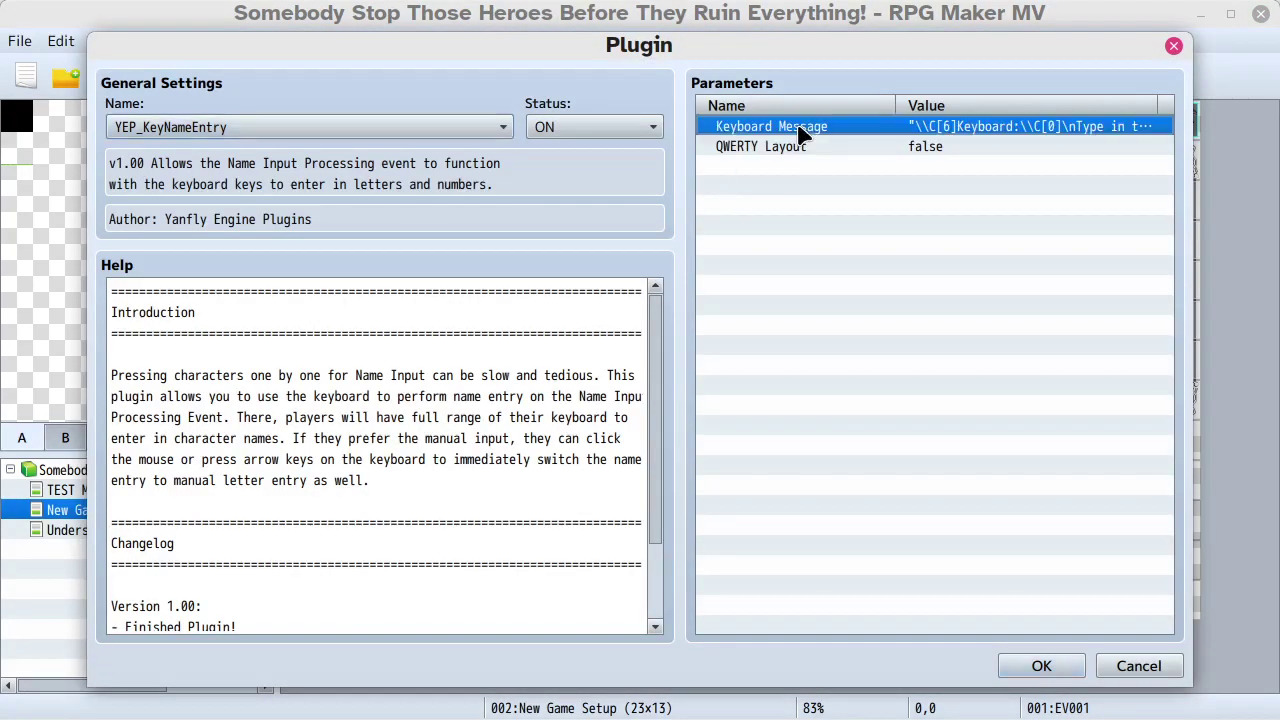
double_click(800, 133)
left_click(744, 370)
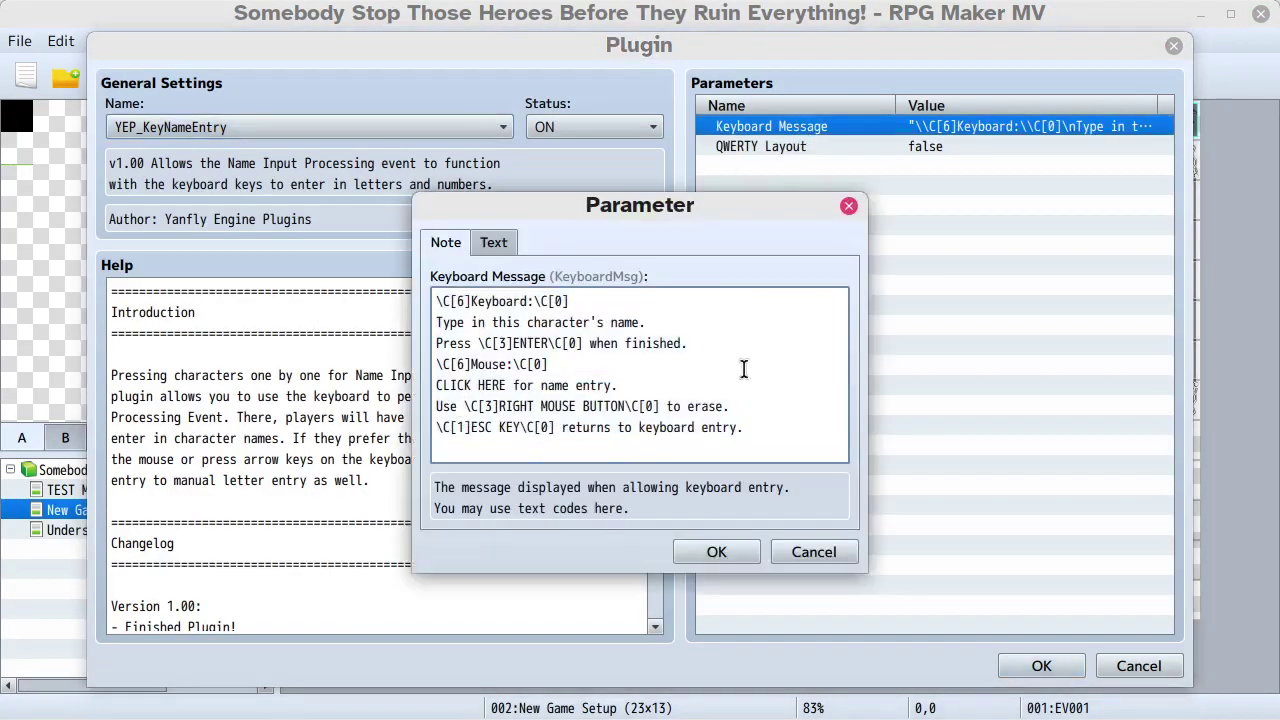
key("BackSpace")
key("BackSpace")
key("BackSpace")
key("BackSpace")
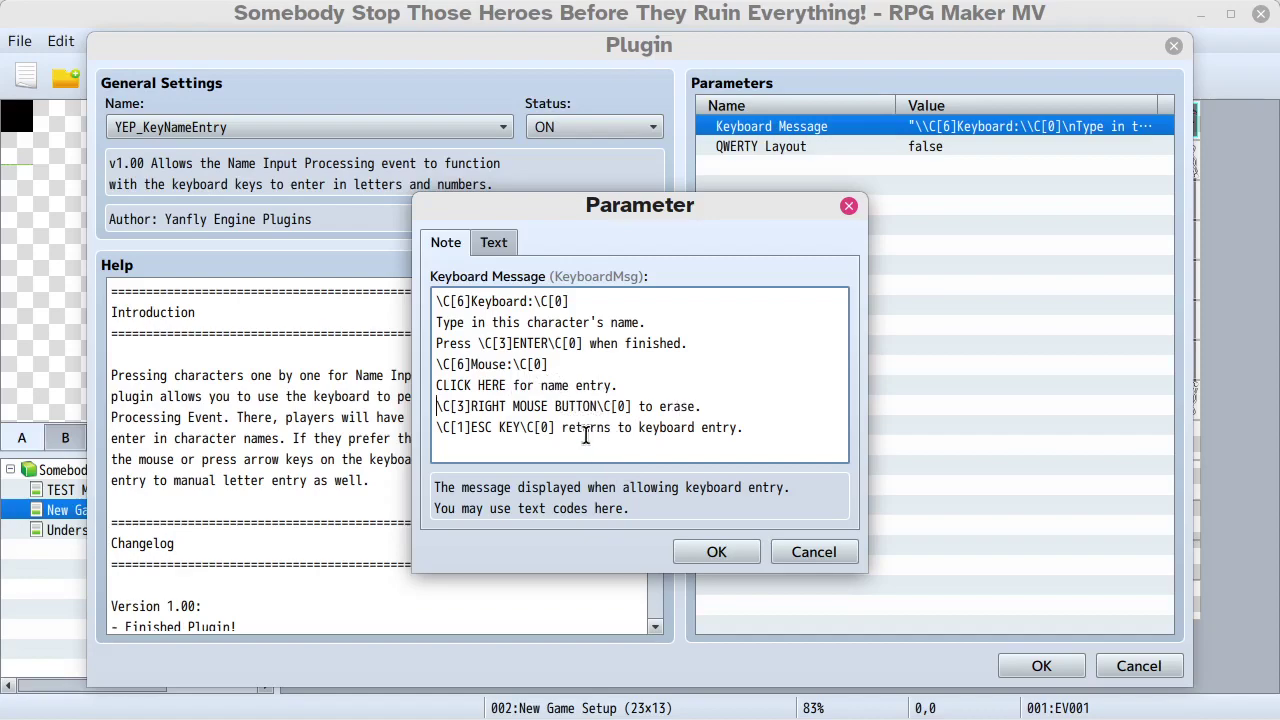
left_click(700, 548)
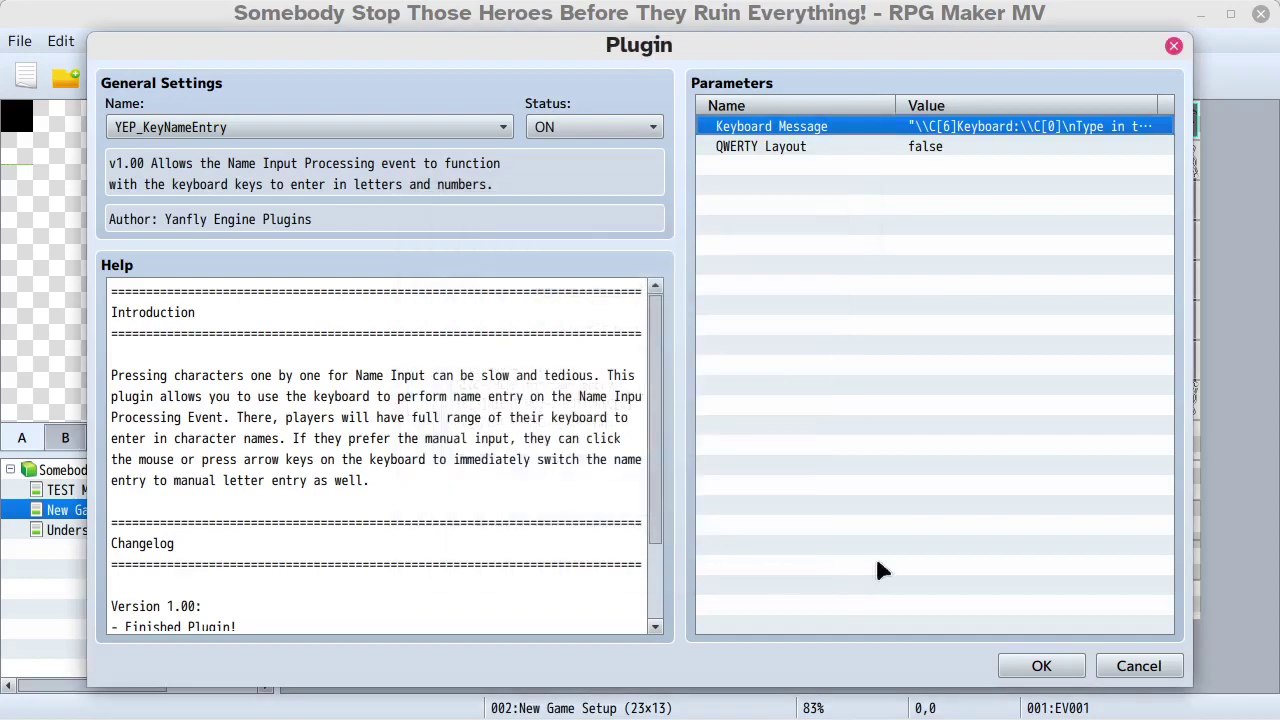
- Apply the plugin changes, save the project for a playtest, and start a new game
left_click(1030, 660)
left_click(775, 650)
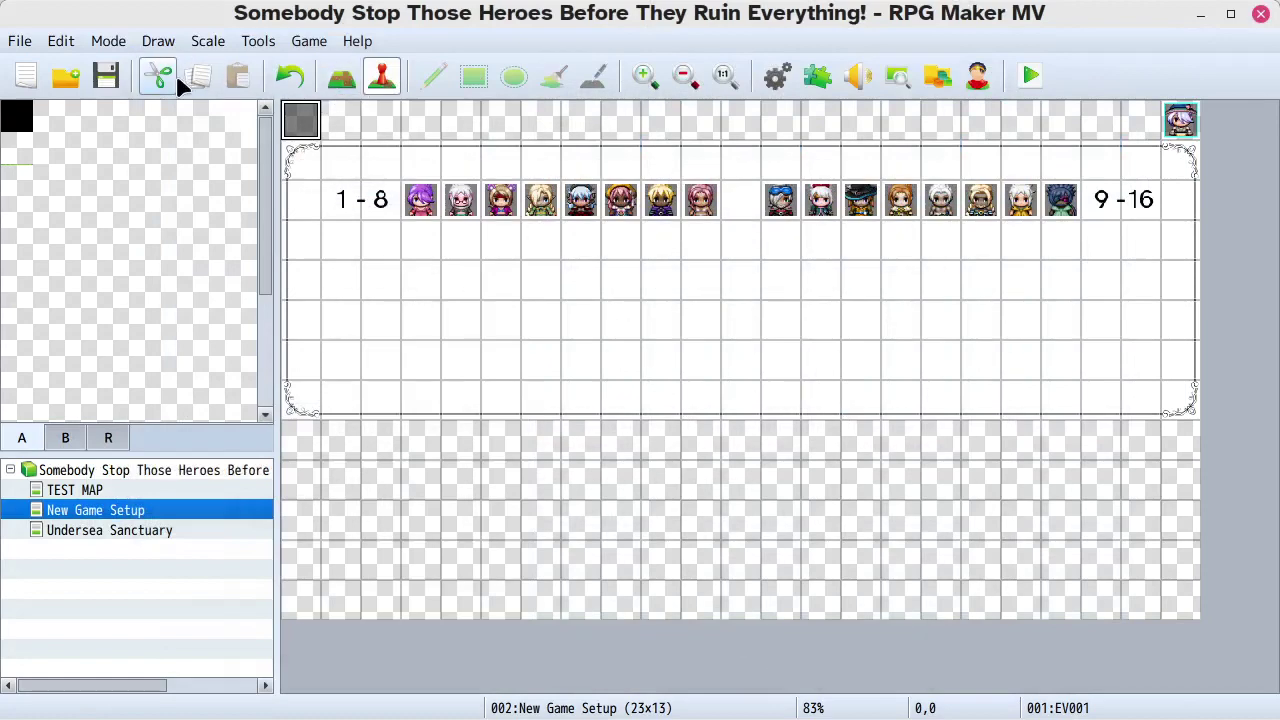
left_click(1030, 76)
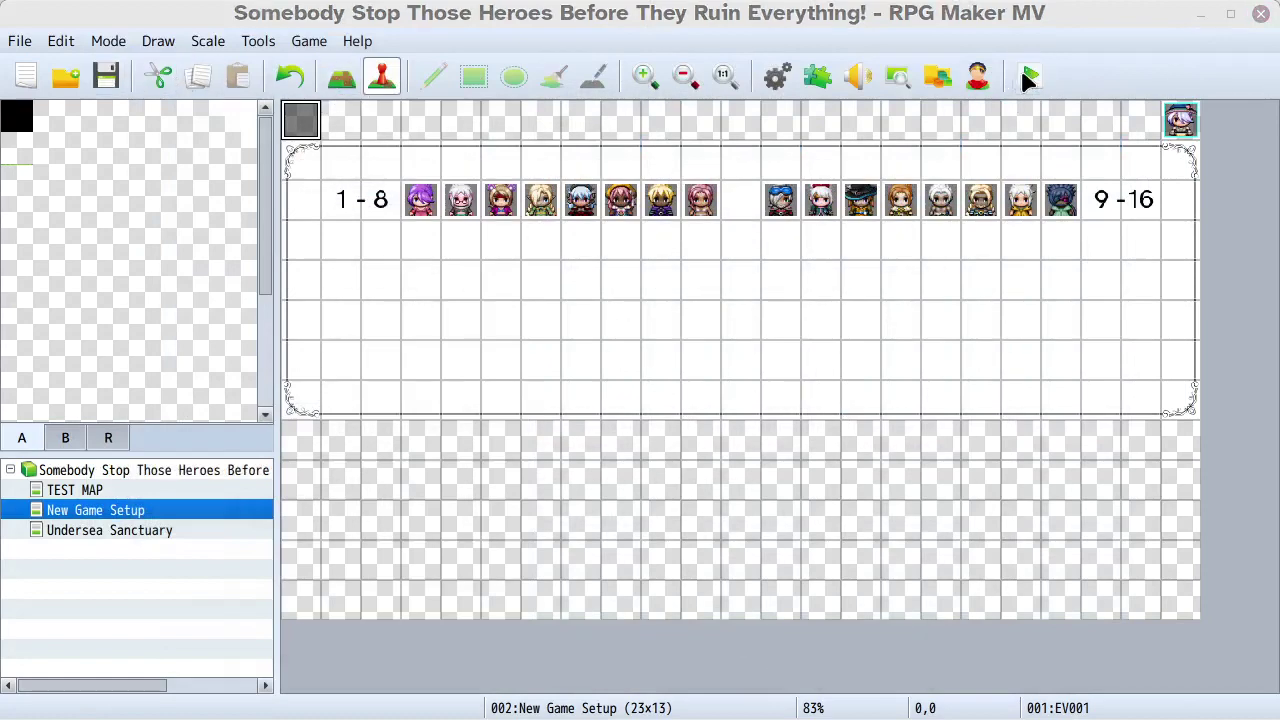
left_click(558, 402)
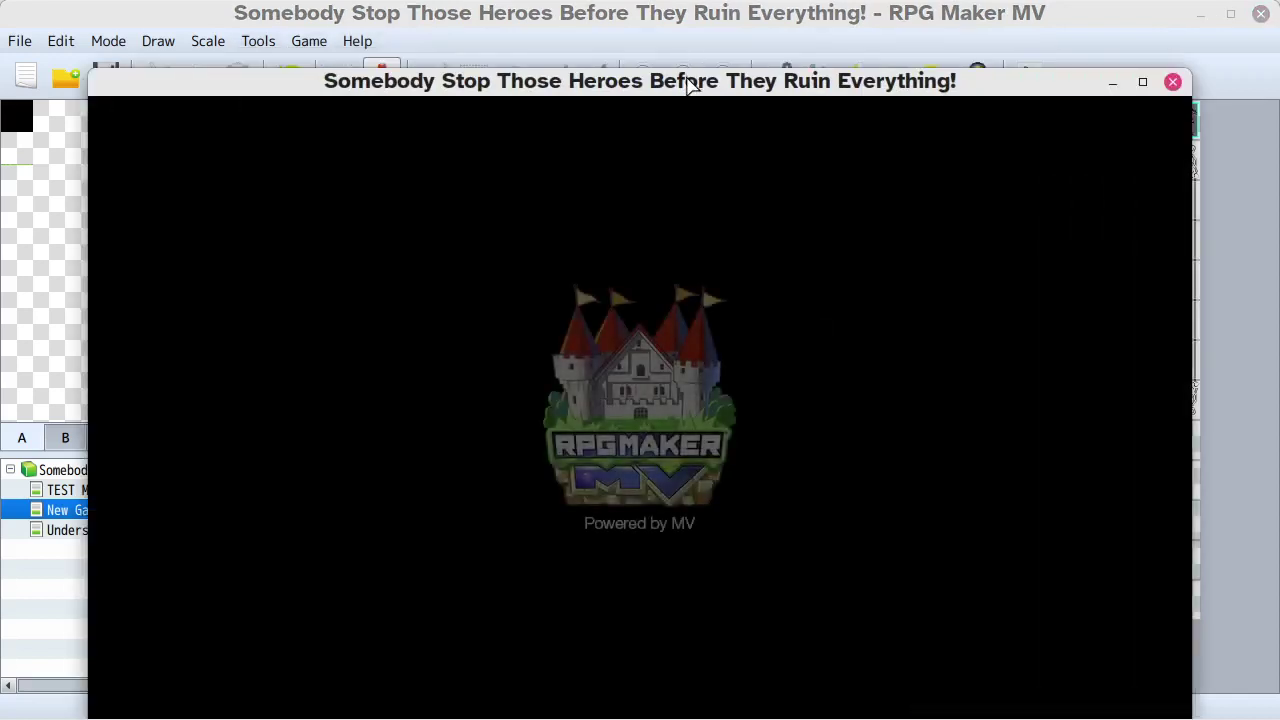
left_click_drag(689, 85, 691, 50)
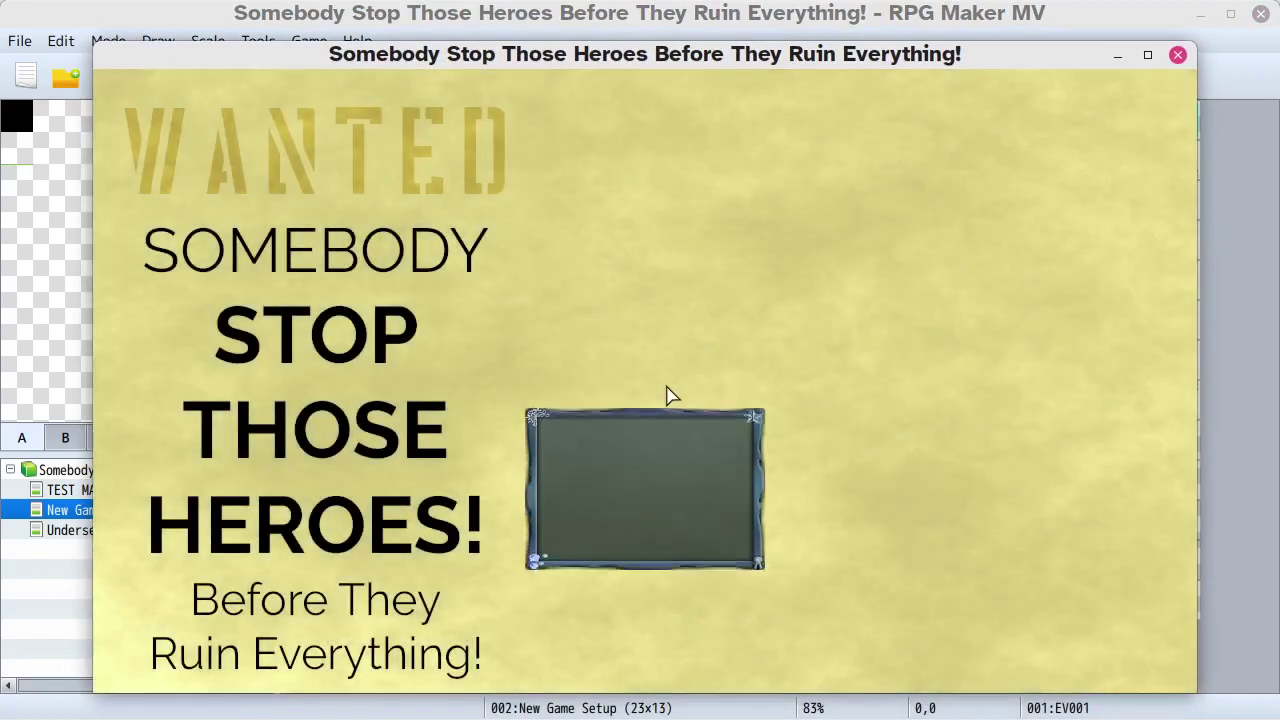
left_click(666, 440)
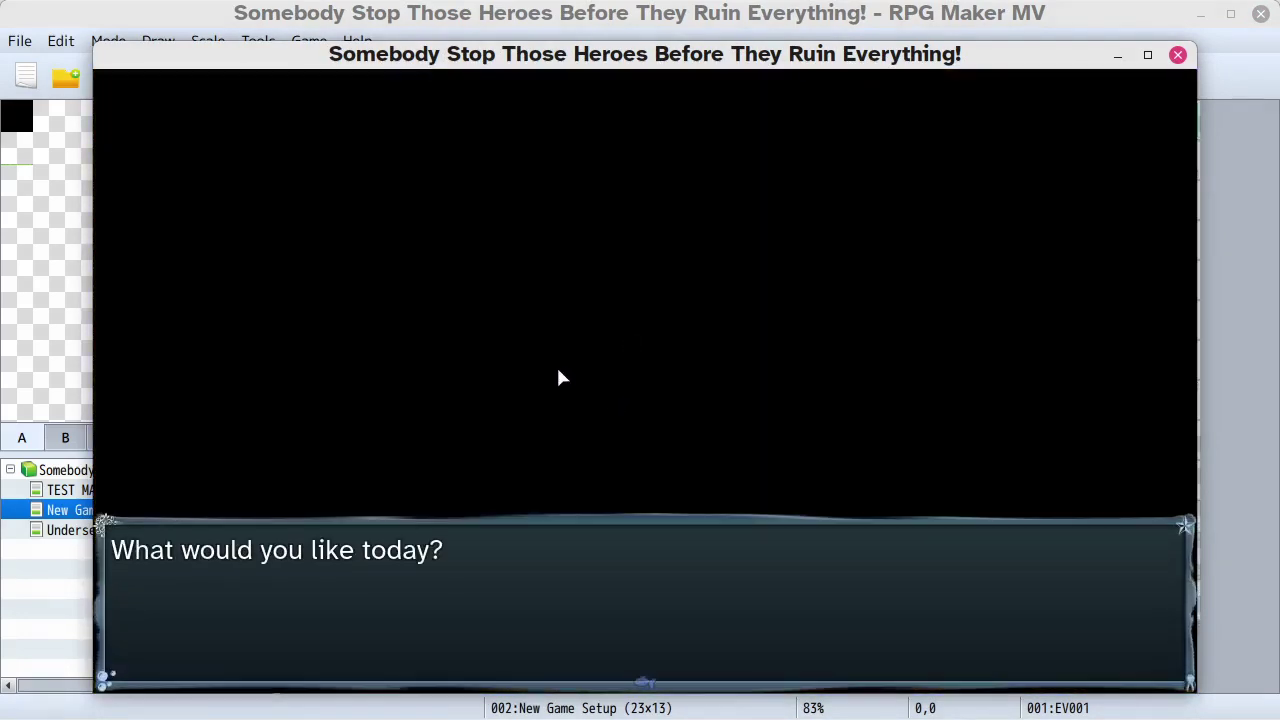
- Advance through the opening choices and start Savior Mode with one human player and one CPU
left_click(558, 378)
key("Return")
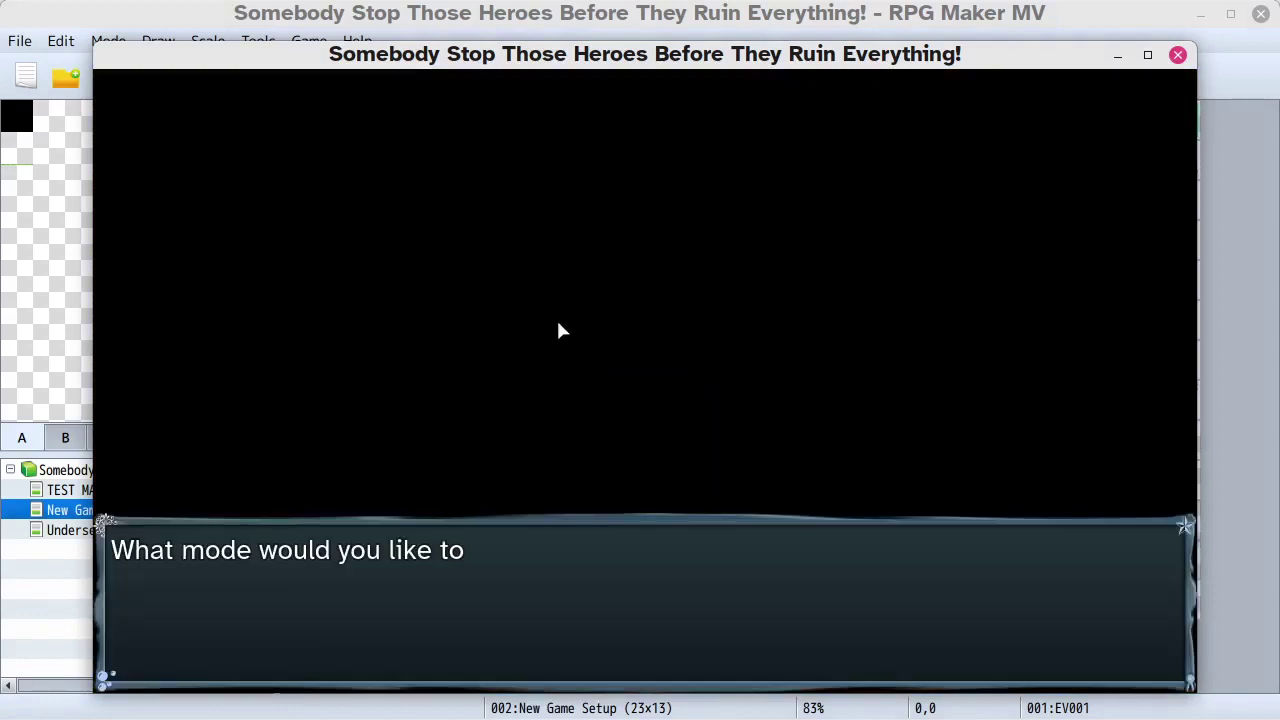
left_click(560, 297)
left_click(560, 297)
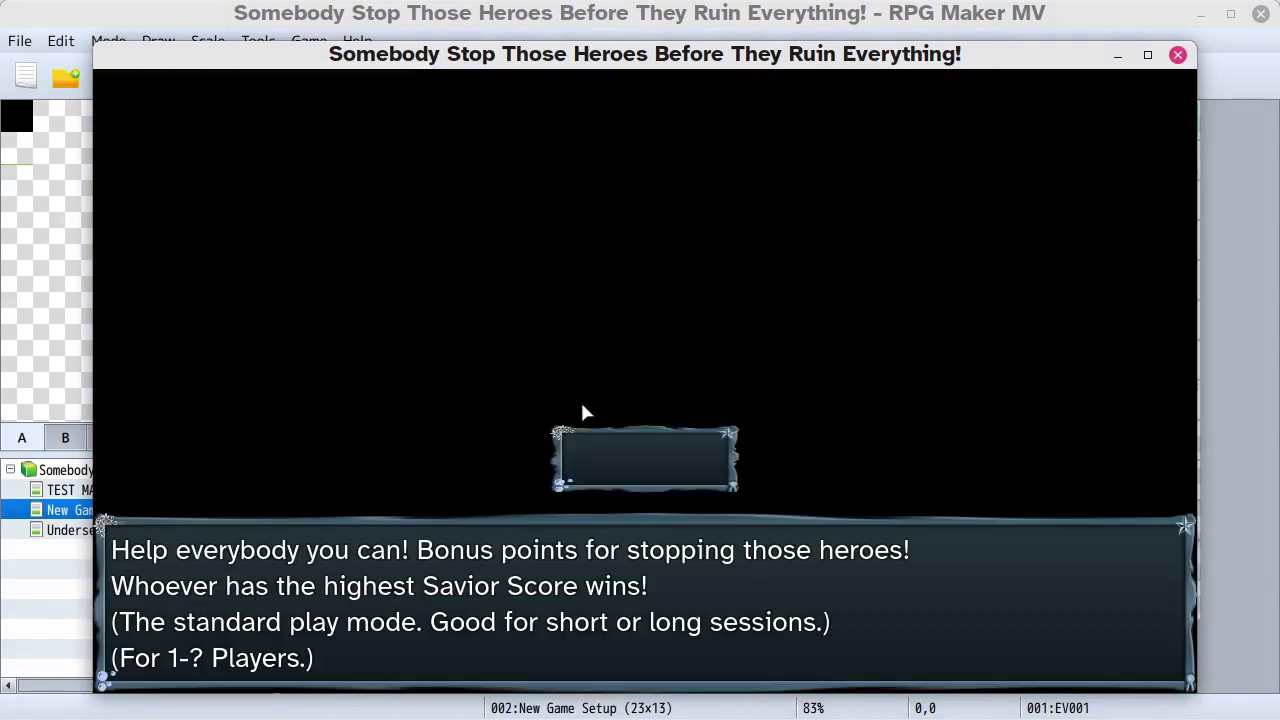
left_click(576, 243)
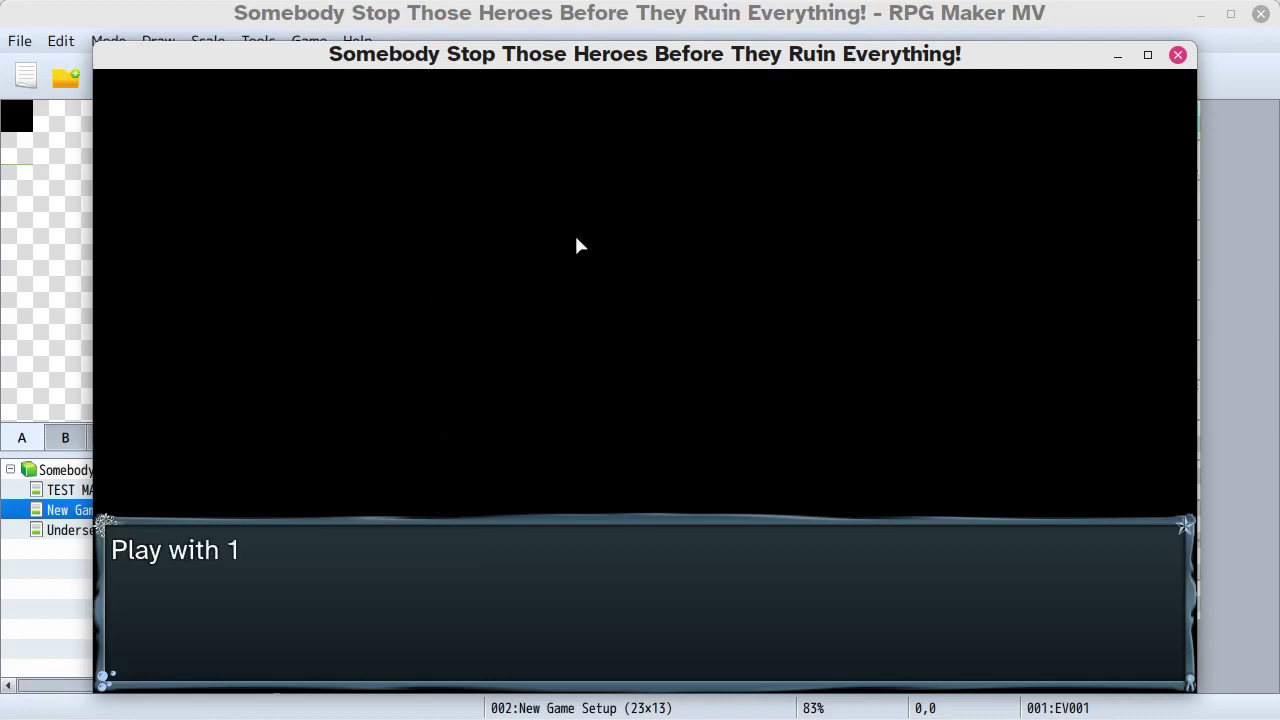
left_click(645, 456)
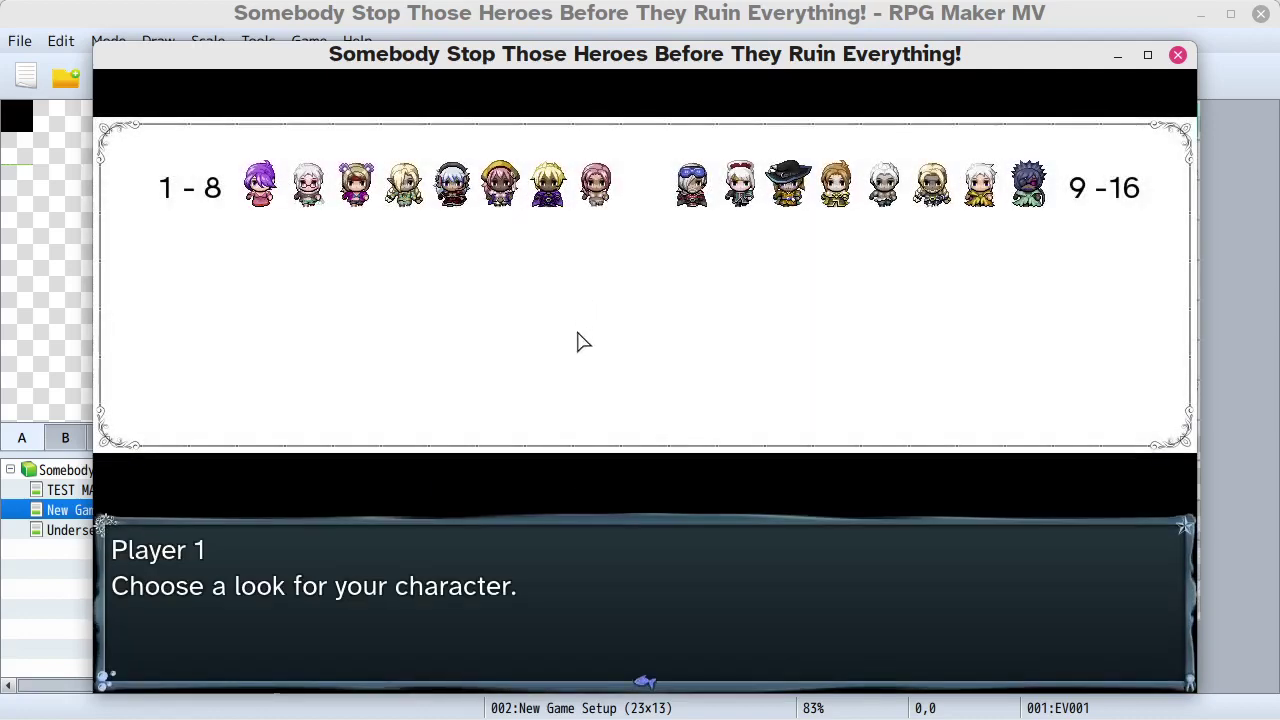
- Choose character 8 for Player 1, examine the keyboard message's fit on the name input screen, and close the playtest
left_click(576, 345)
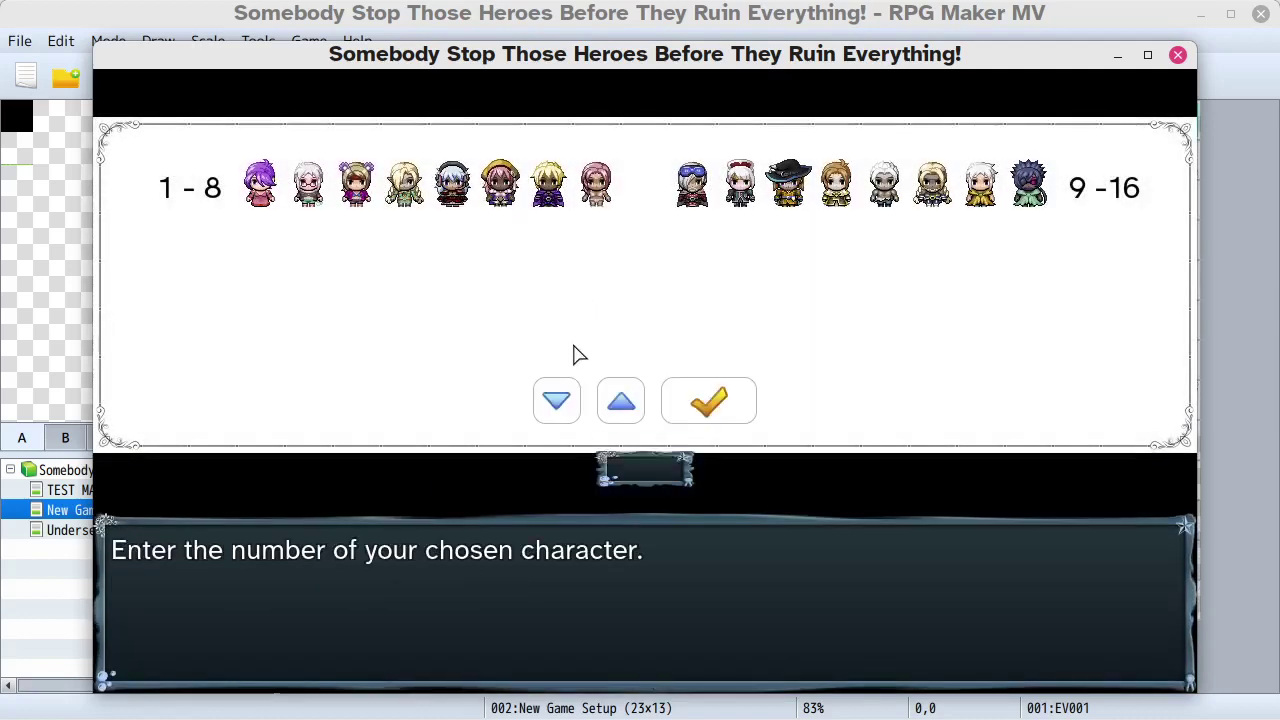
left_click(620, 399)
left_click(620, 399)
left_click(620, 399)
left_click(620, 399)
left_click(620, 399)
left_click(620, 399)
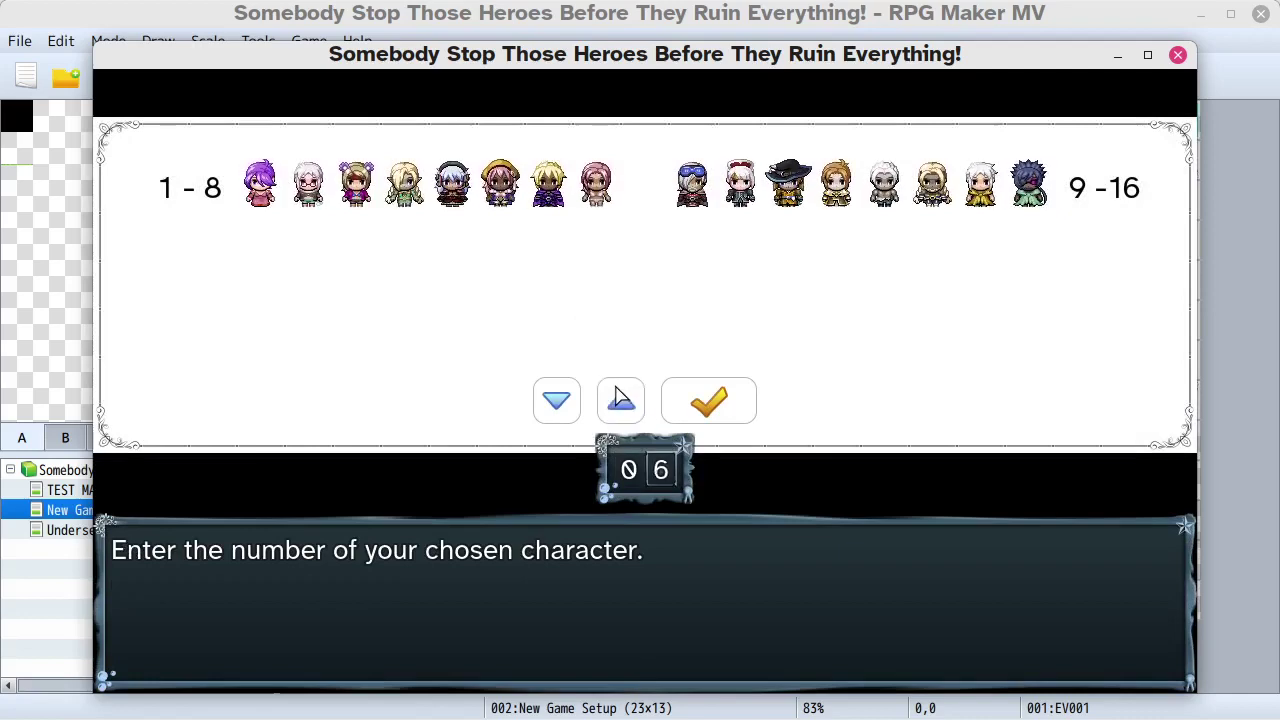
left_click(620, 399)
left_click(620, 399)
left_click(708, 400)
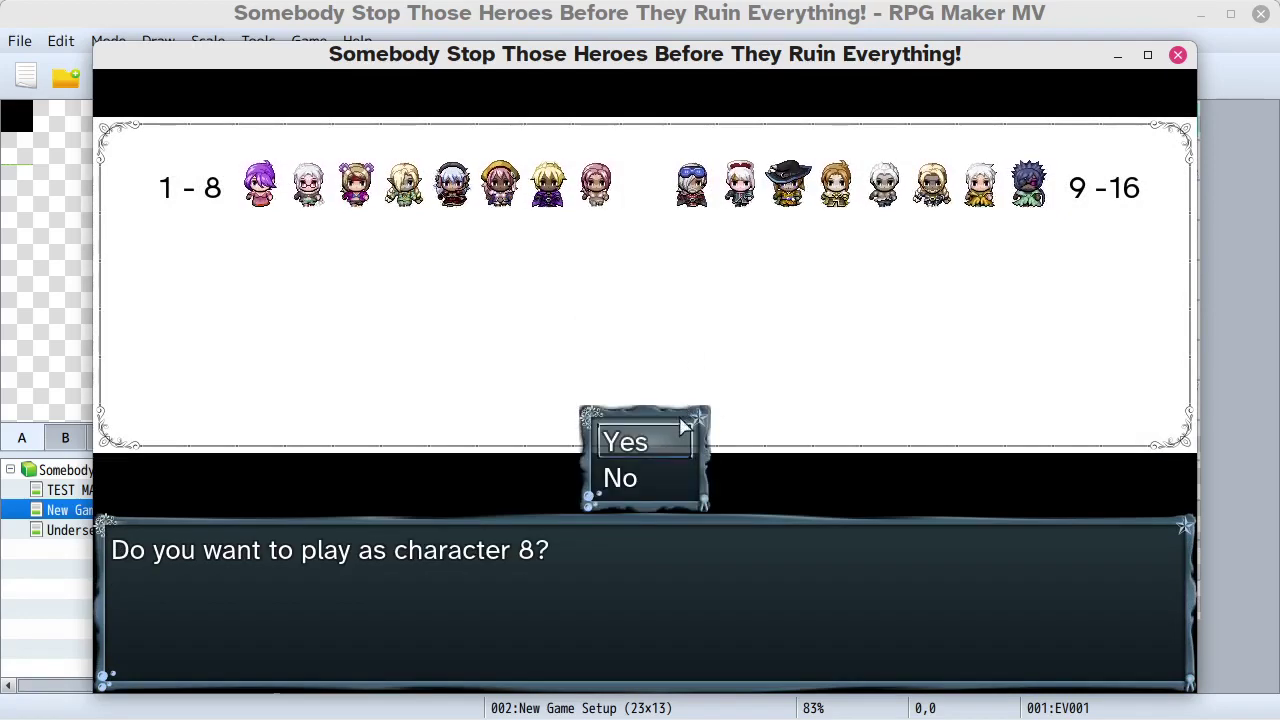
key("Return")
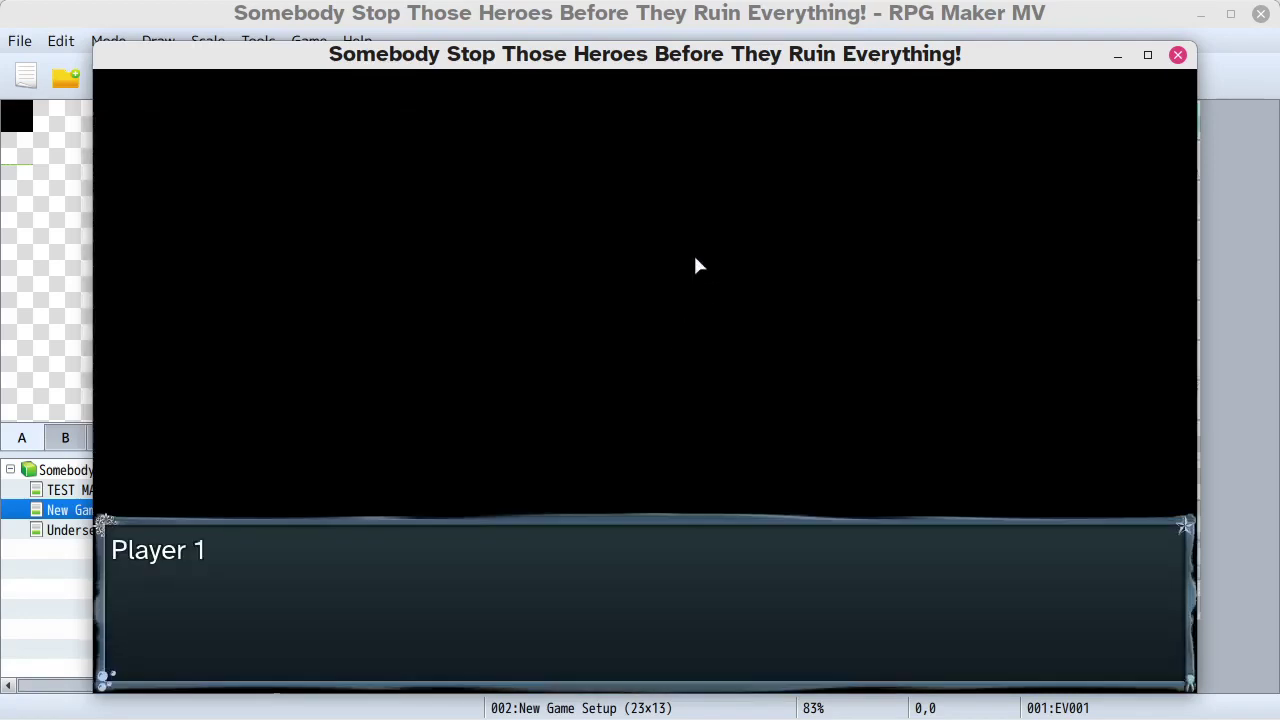
left_click(910, 251)
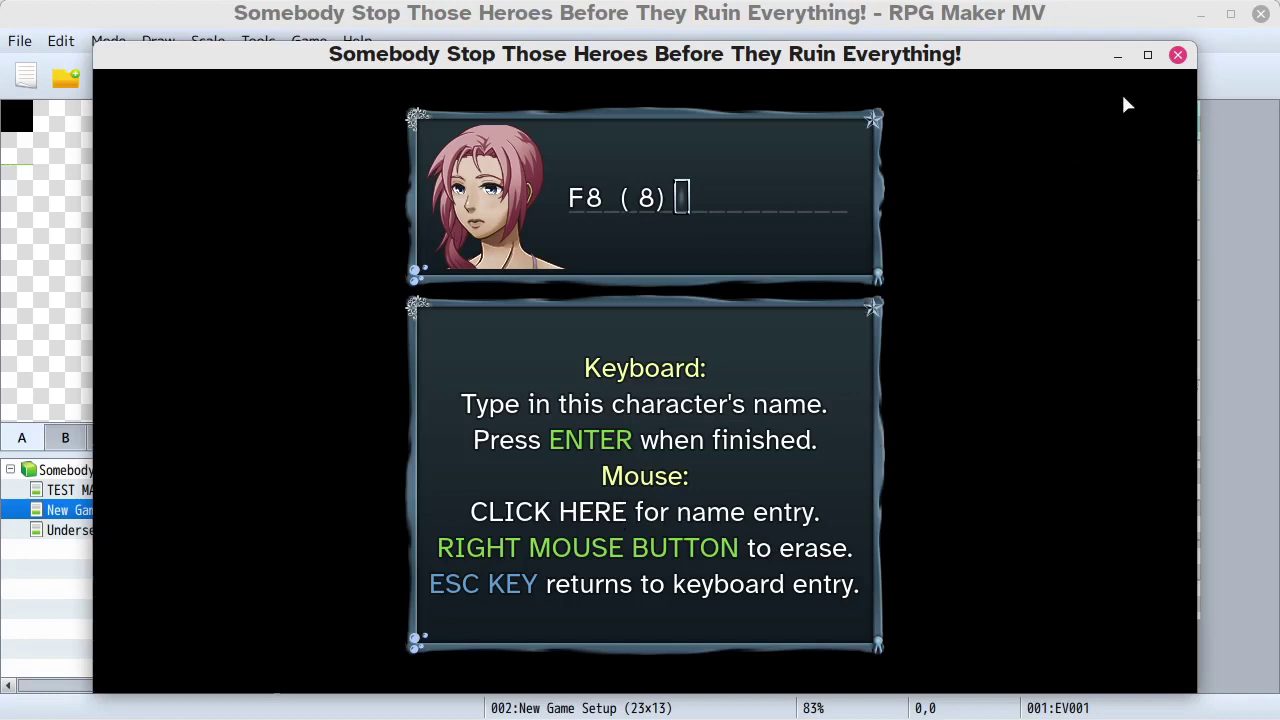
left_click(1180, 56)
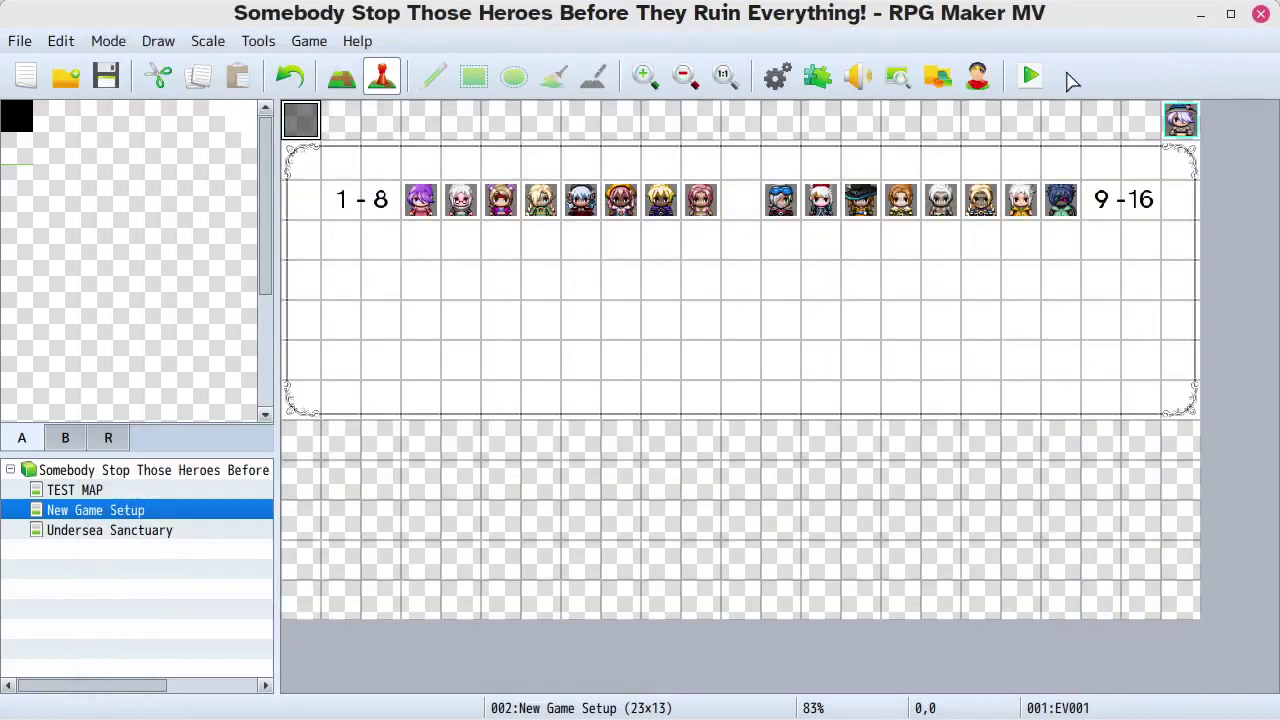
- Insert a blank line after the "Press ENTER when finished." line in the YEP_KeyNameEntry keyboard message and apply the plugin changes
left_click(818, 77)
double_click(440, 177)
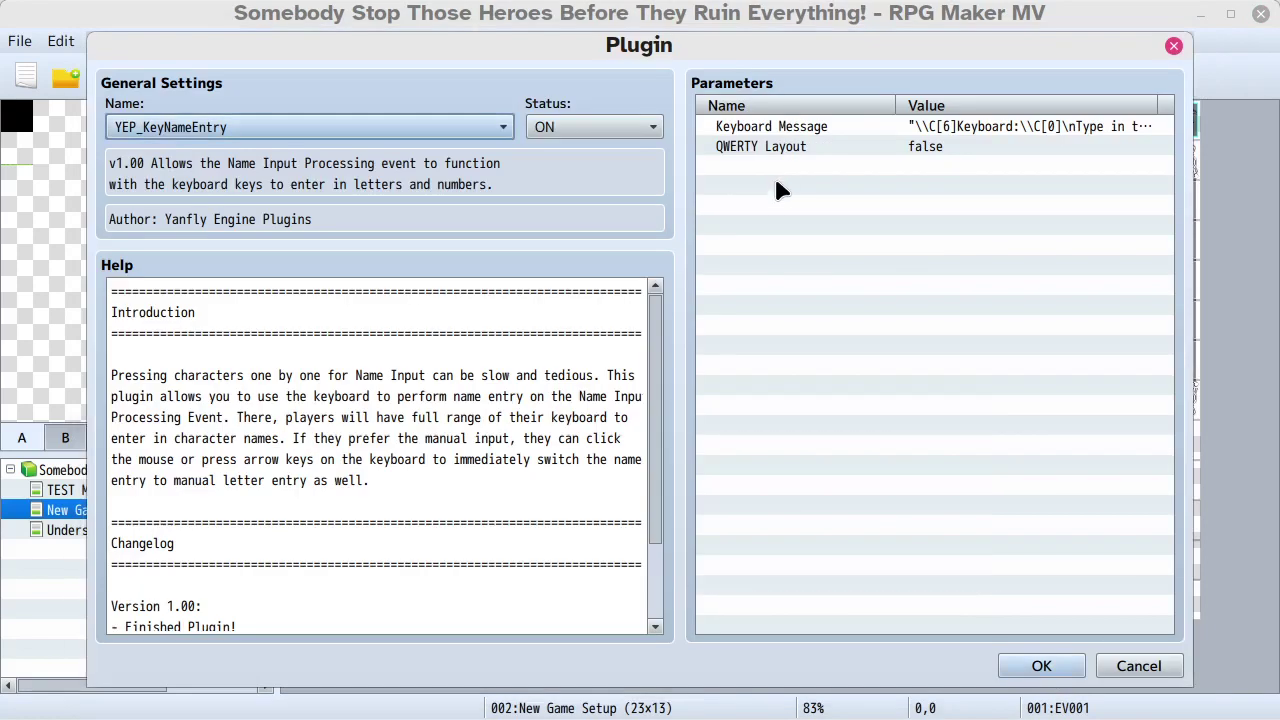
double_click(797, 130)
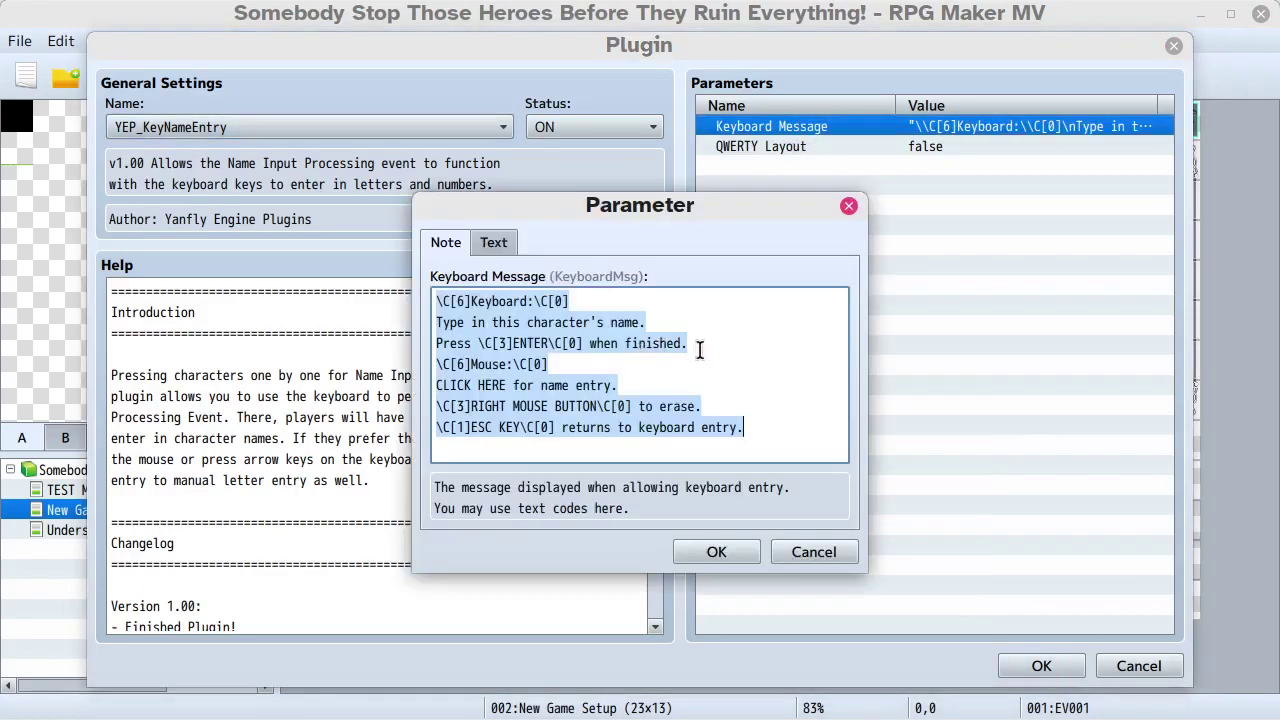
left_click(689, 345)
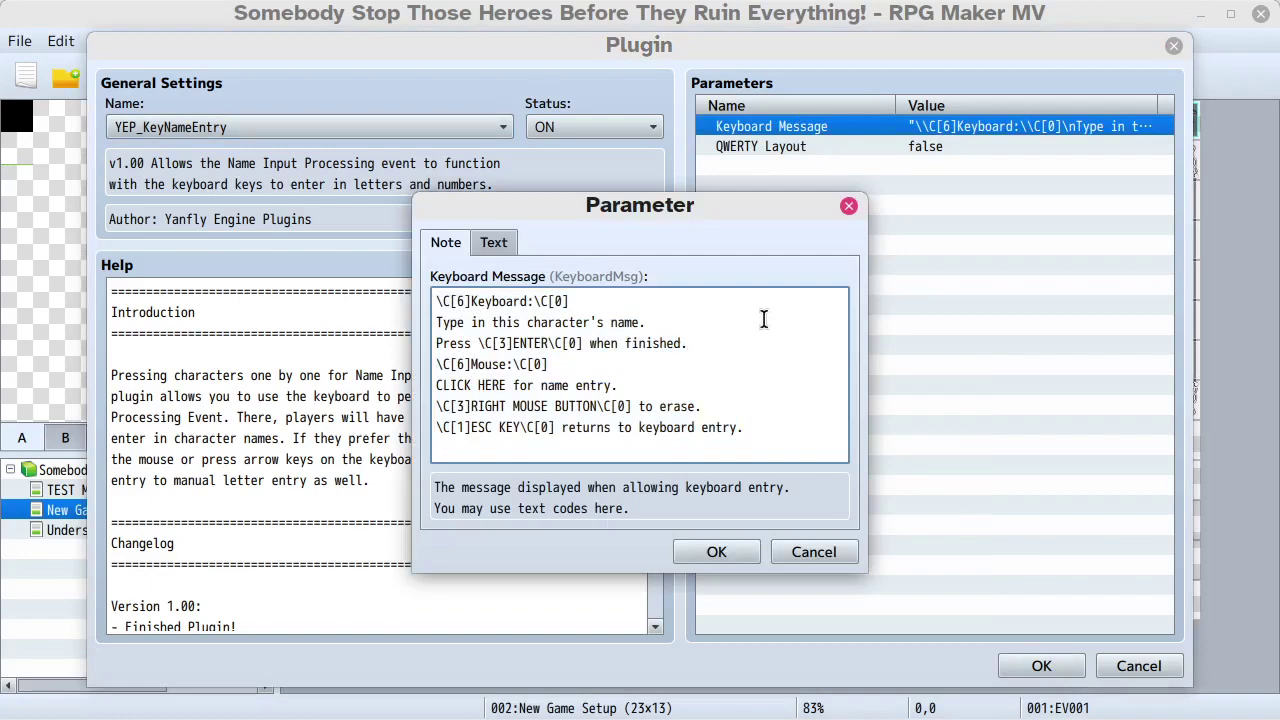
key("Return")
left_click(717, 551)
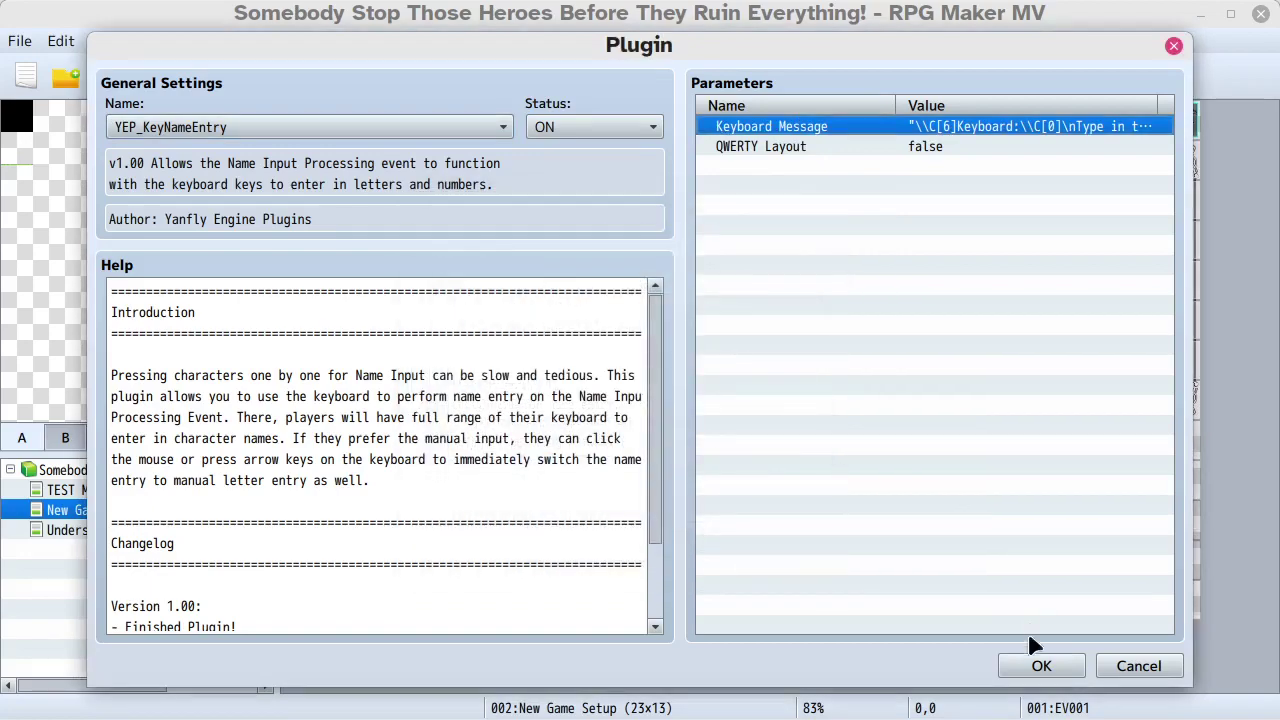
left_click(1038, 662)
left_click(771, 653)
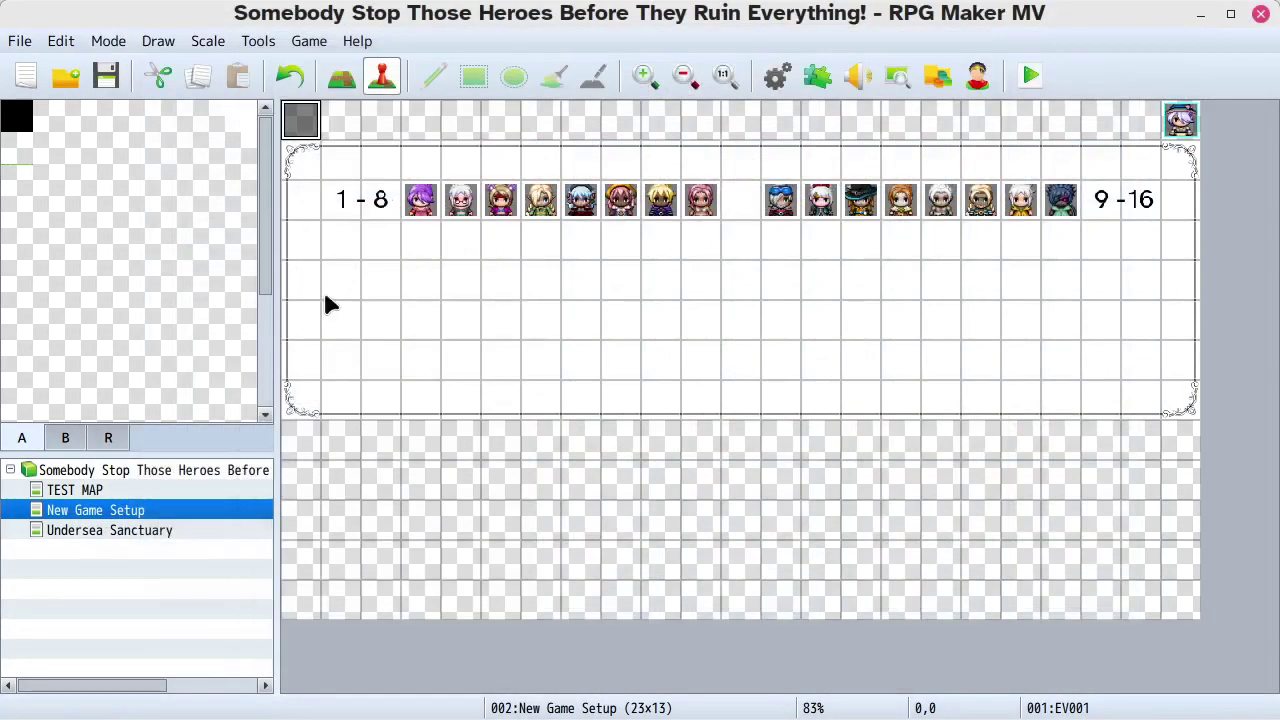
- Save the project for another playtest, start a new game, and advance to the play mode choice
left_click(1031, 78)
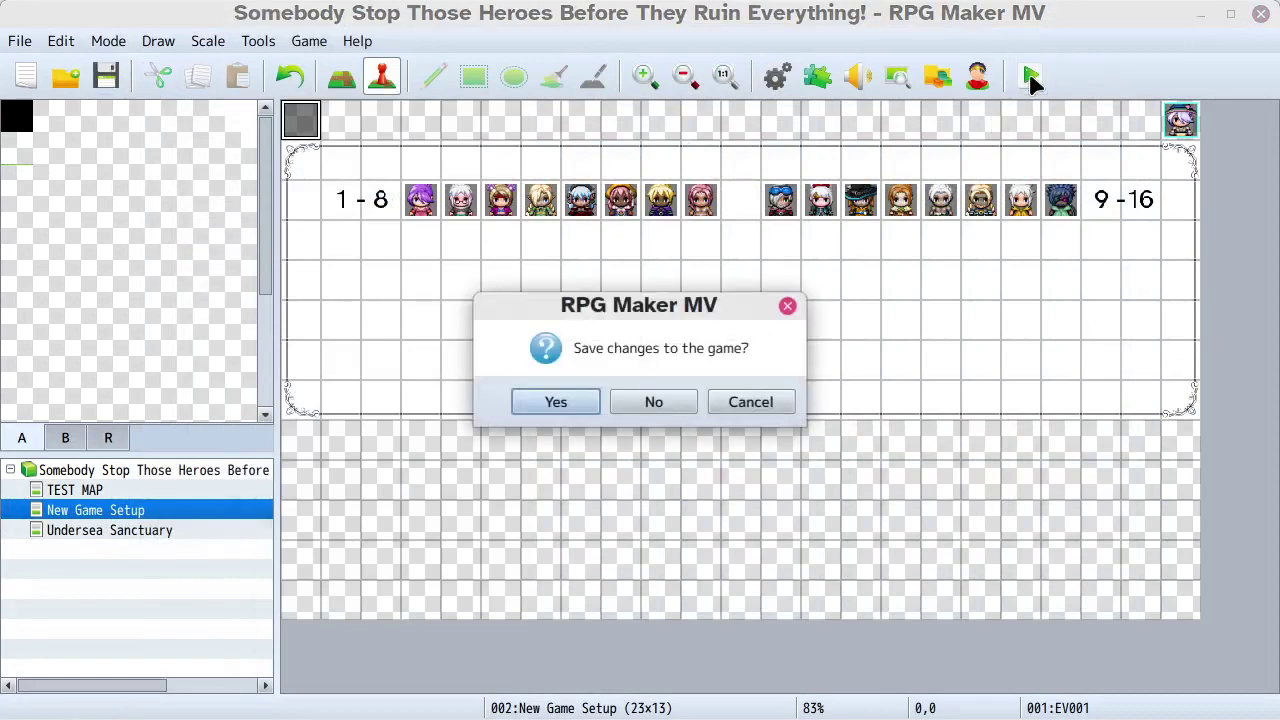
left_click(580, 402)
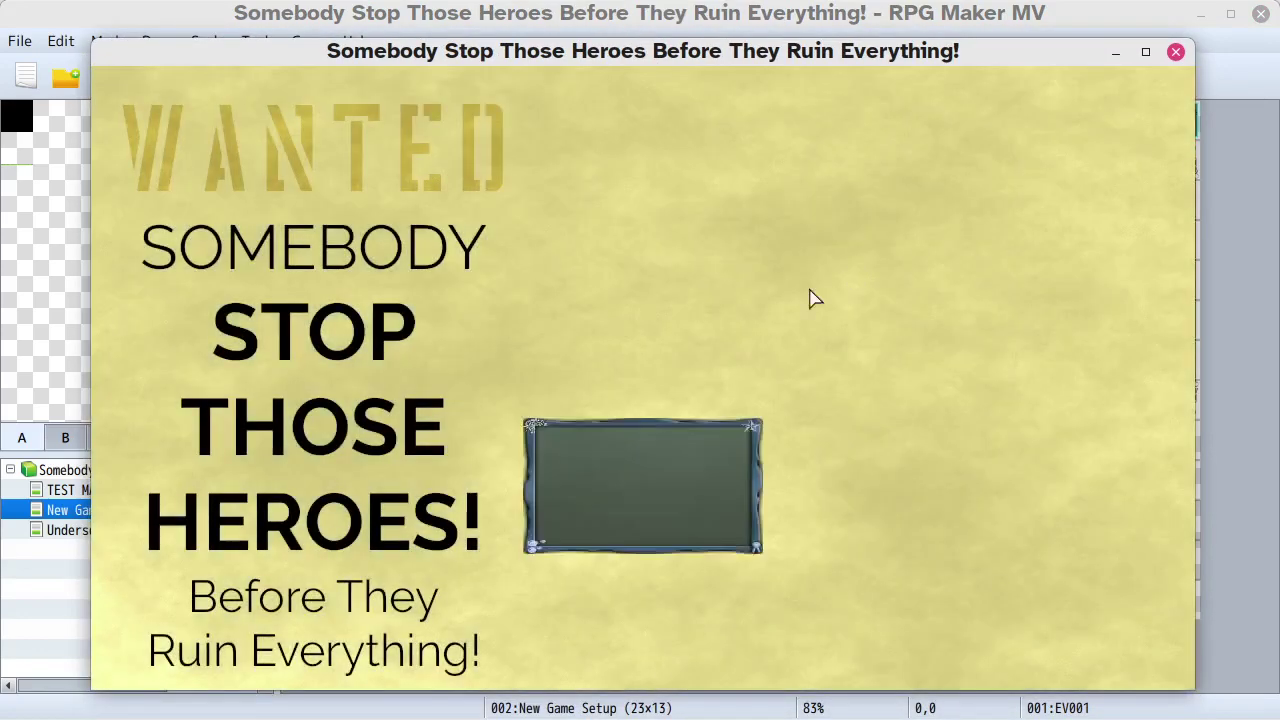
left_click(663, 414)
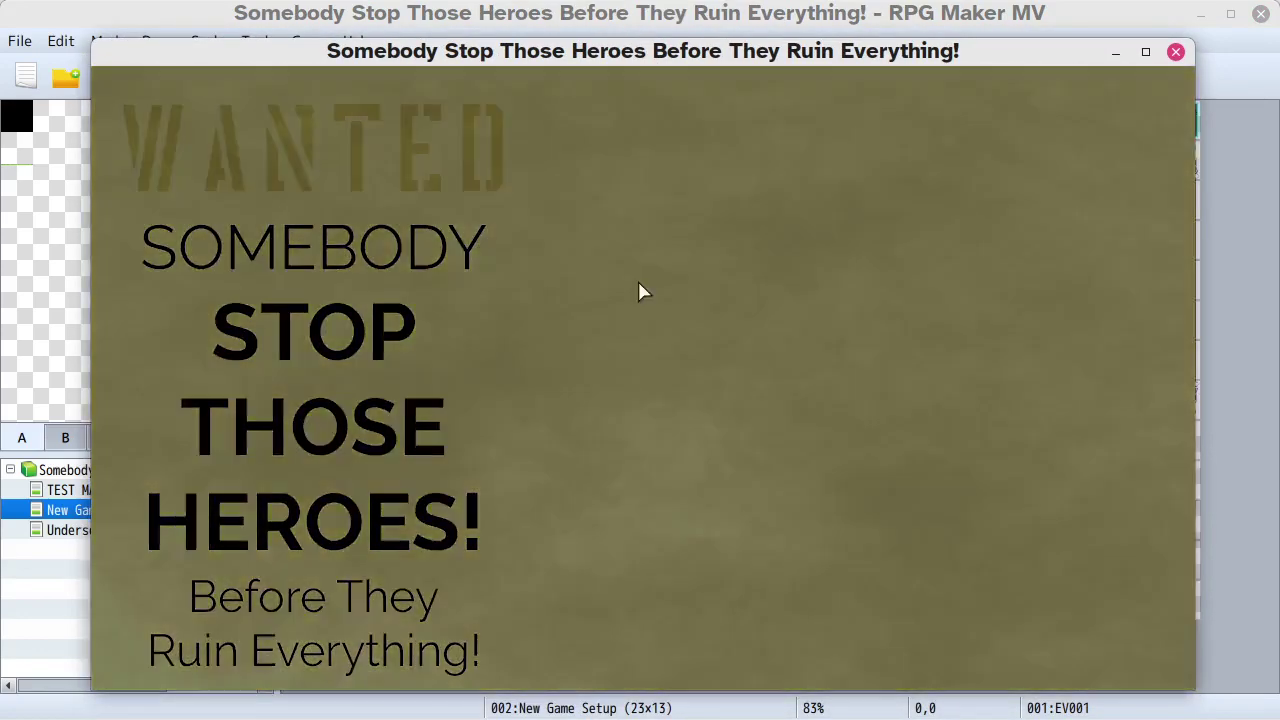
left_click(643, 254)
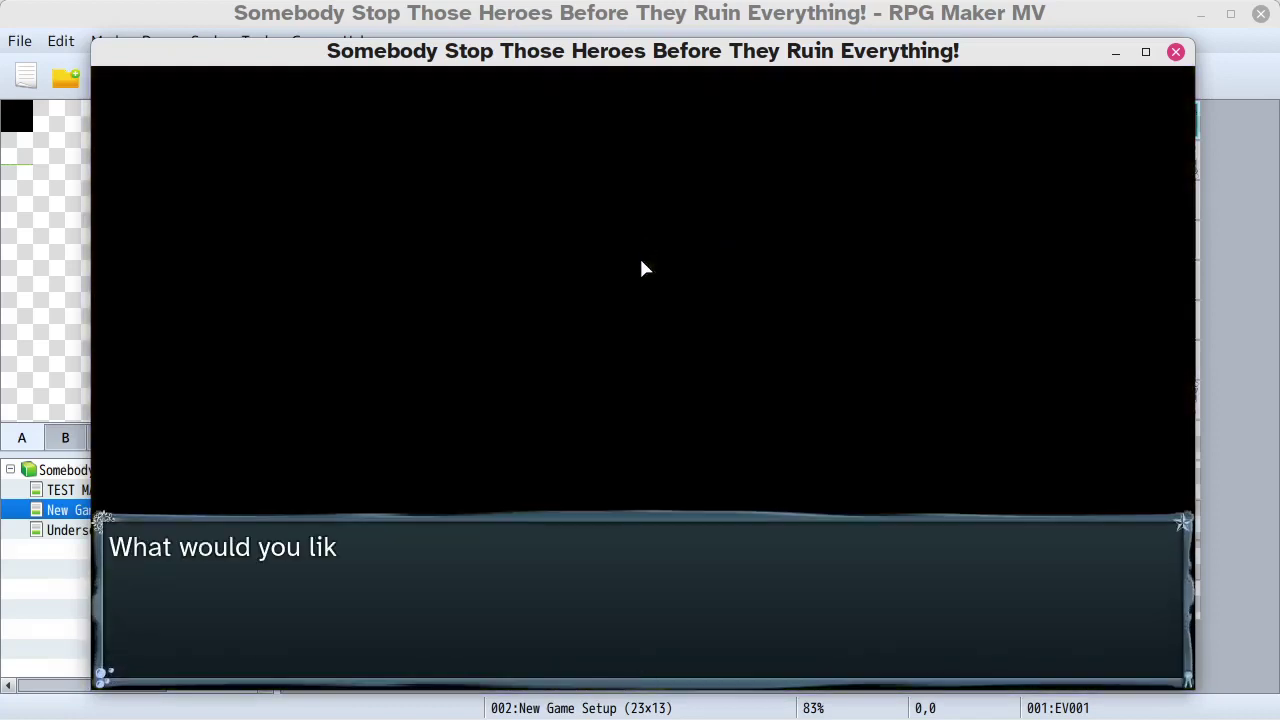
left_click(643, 254)
left_click(625, 397)
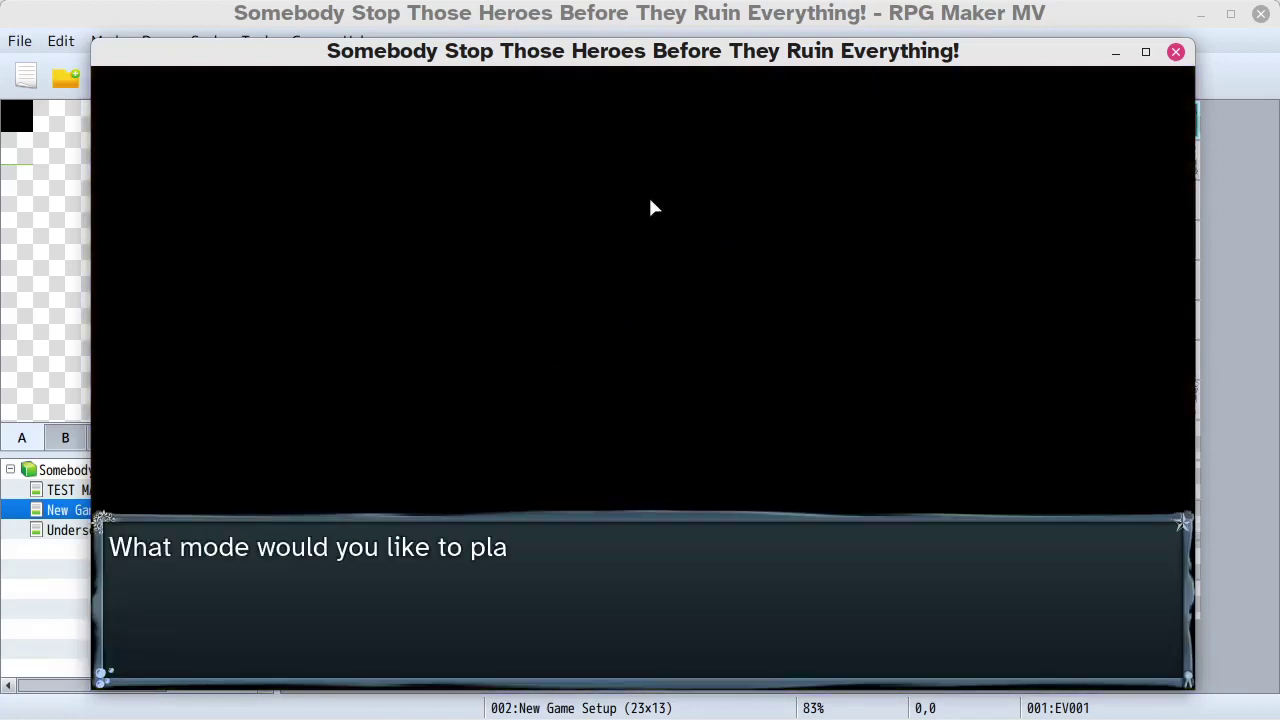
- Start Savior Mode with the option 2P: 1 Human Player + 1 CPU and confirm the player count
left_click(598, 296)
left_click(670, 300)
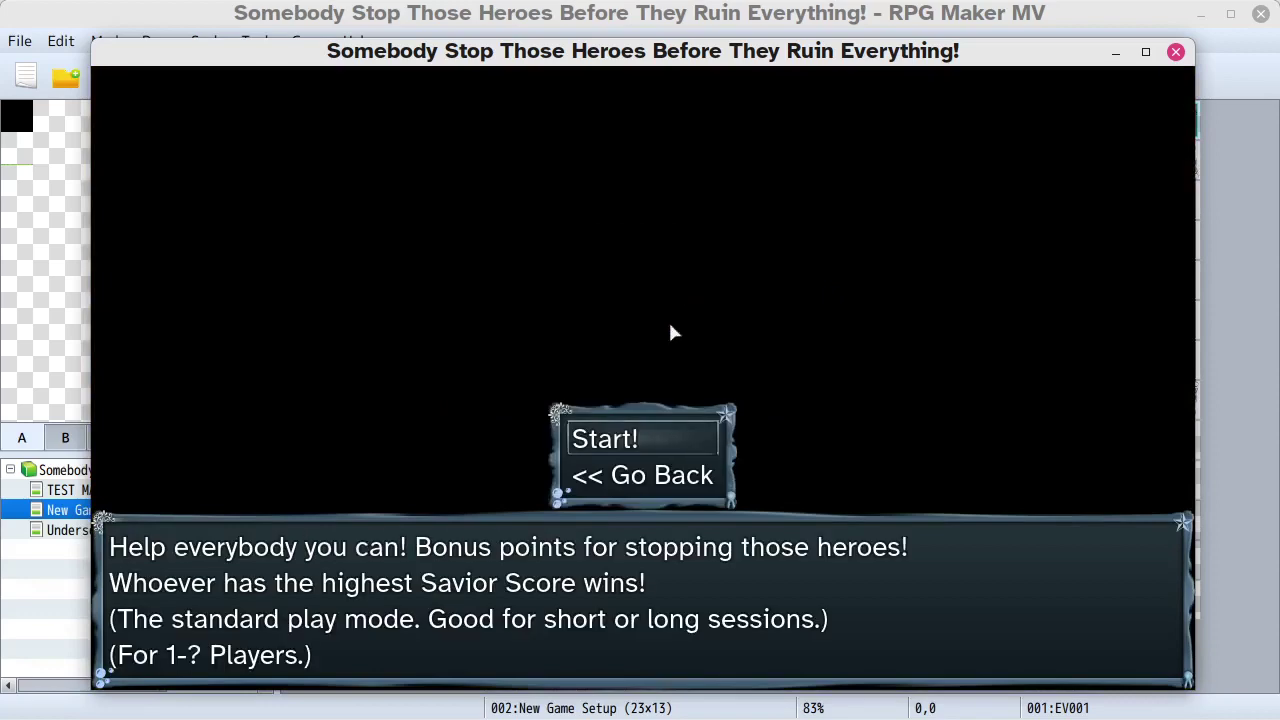
left_click(637, 437)
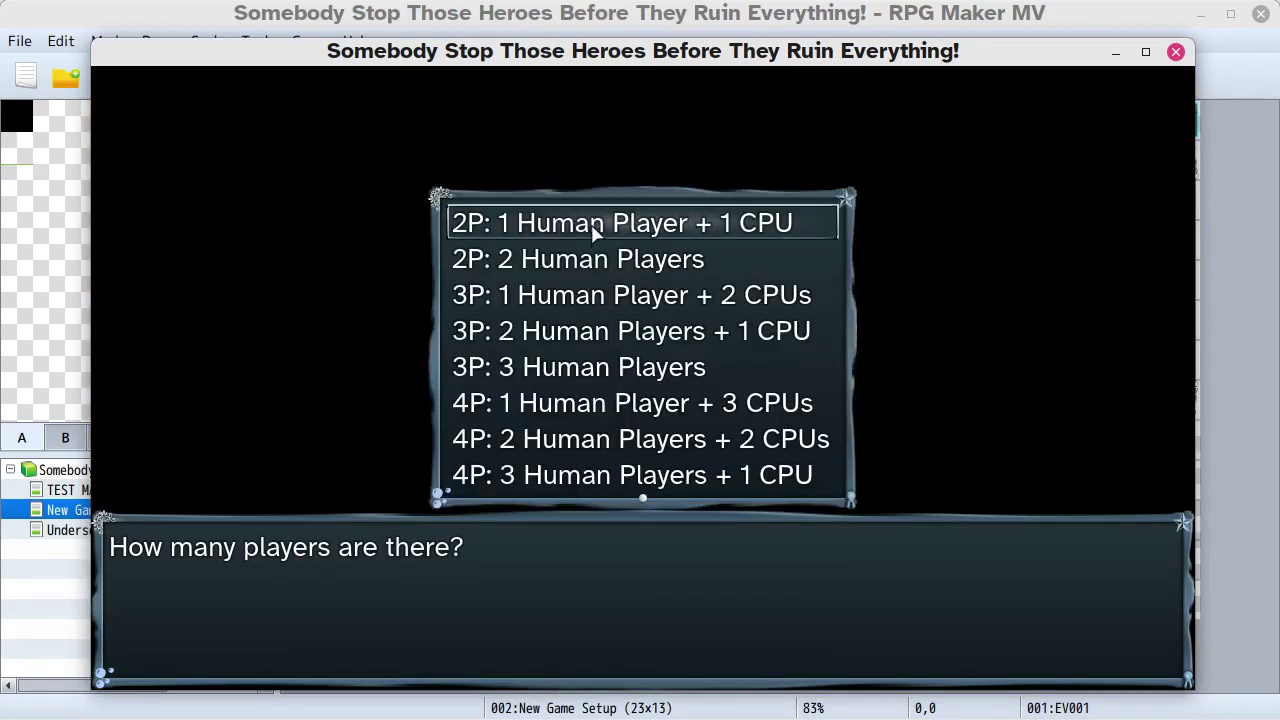
left_click(594, 224)
left_click(646, 439)
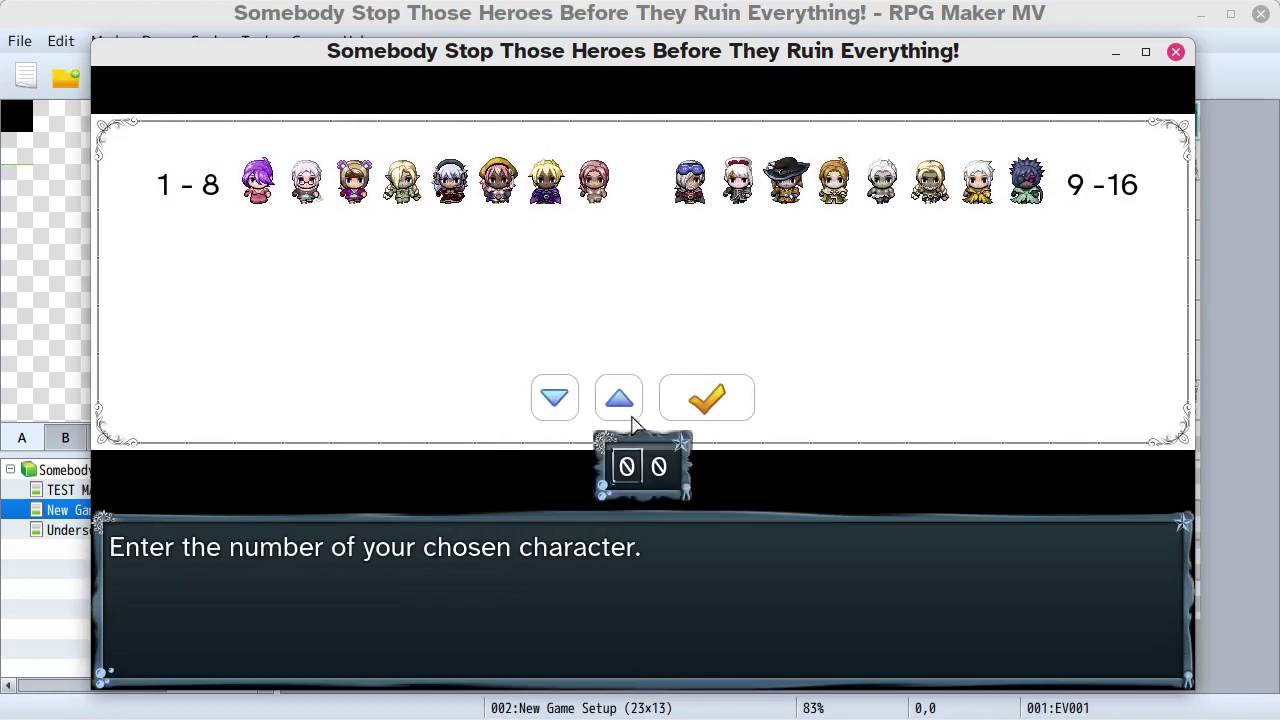
- Choose character 4 for Player 1 and continue to the name input screen to check the message's spacing
double_click(618, 398)
double_click(618, 398)
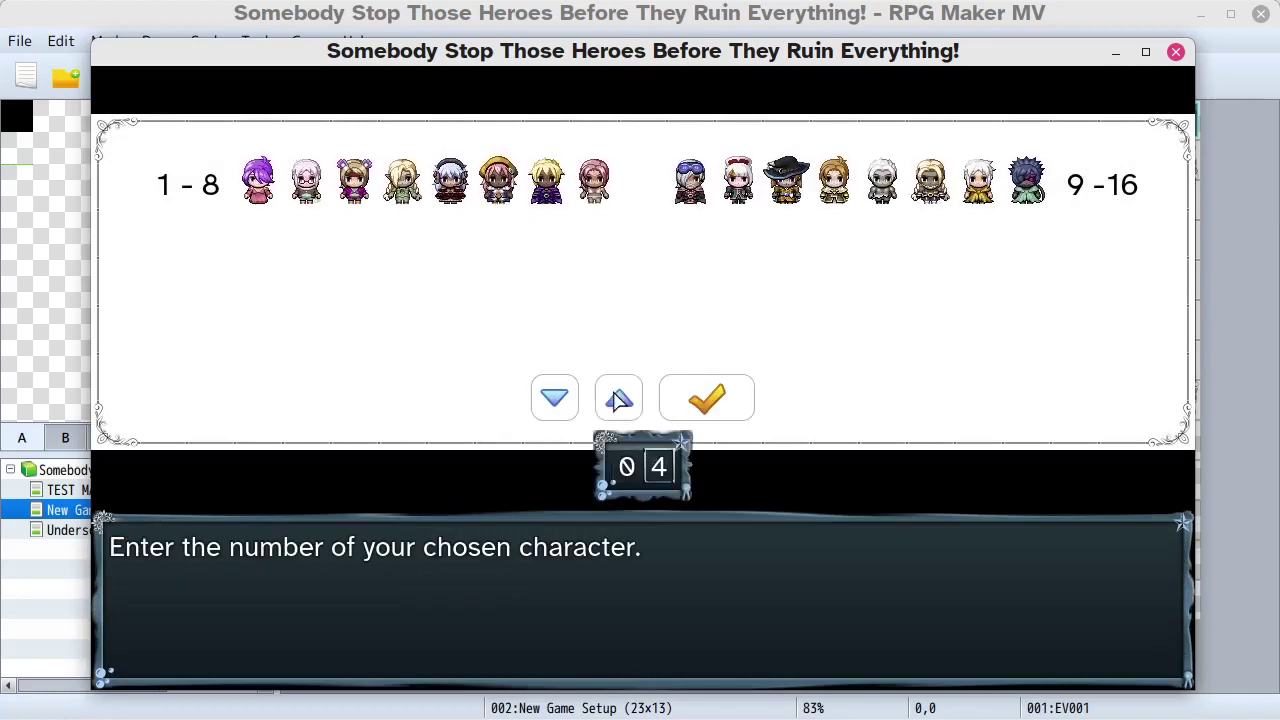
left_click(706, 398)
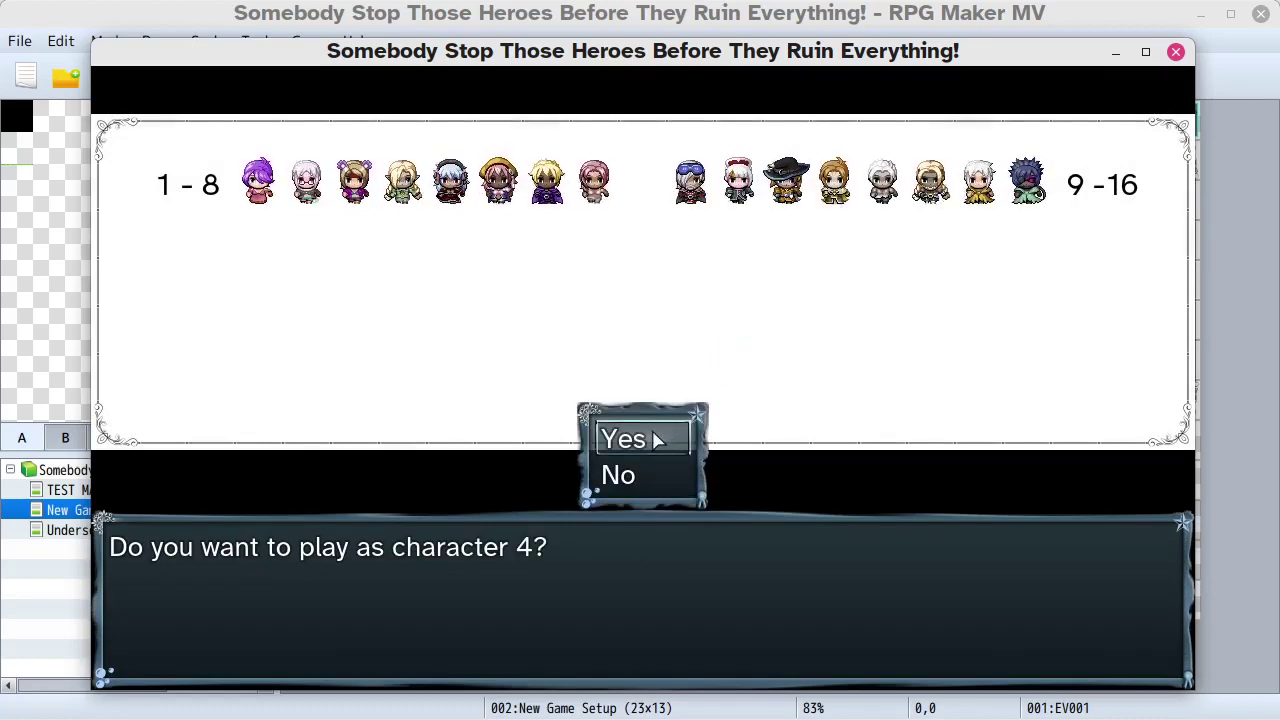
key("Return")
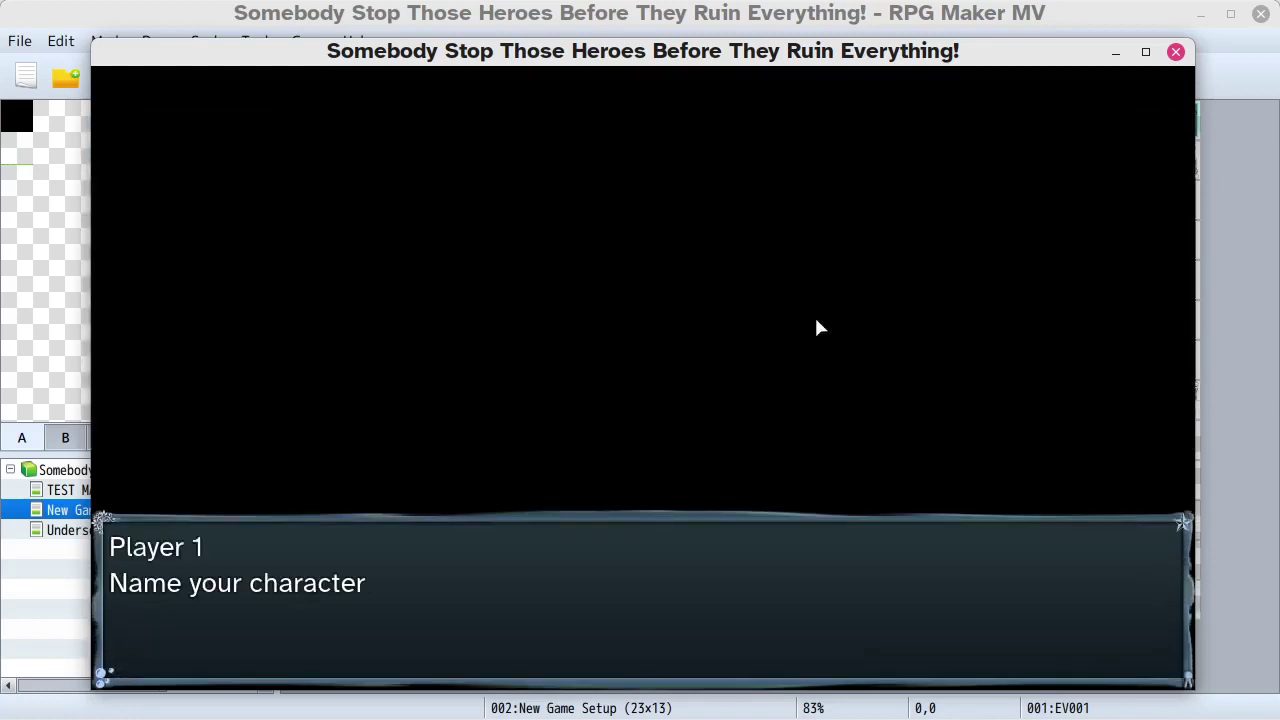
key("Return")
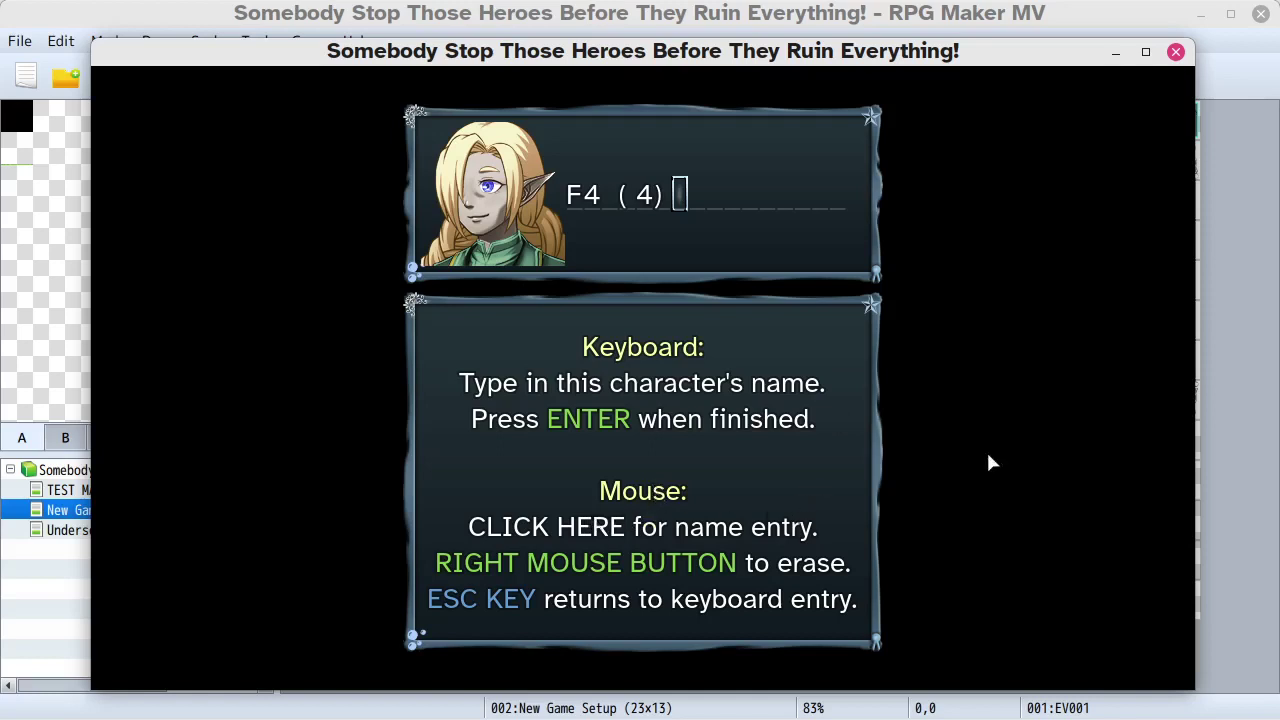
- Test the on-screen letter entry by erasing the name back to "F4", and return to the keyboard message
left_click(666, 422)
key("Escape")
key("Escape")
key("Escape")
key("Escape")
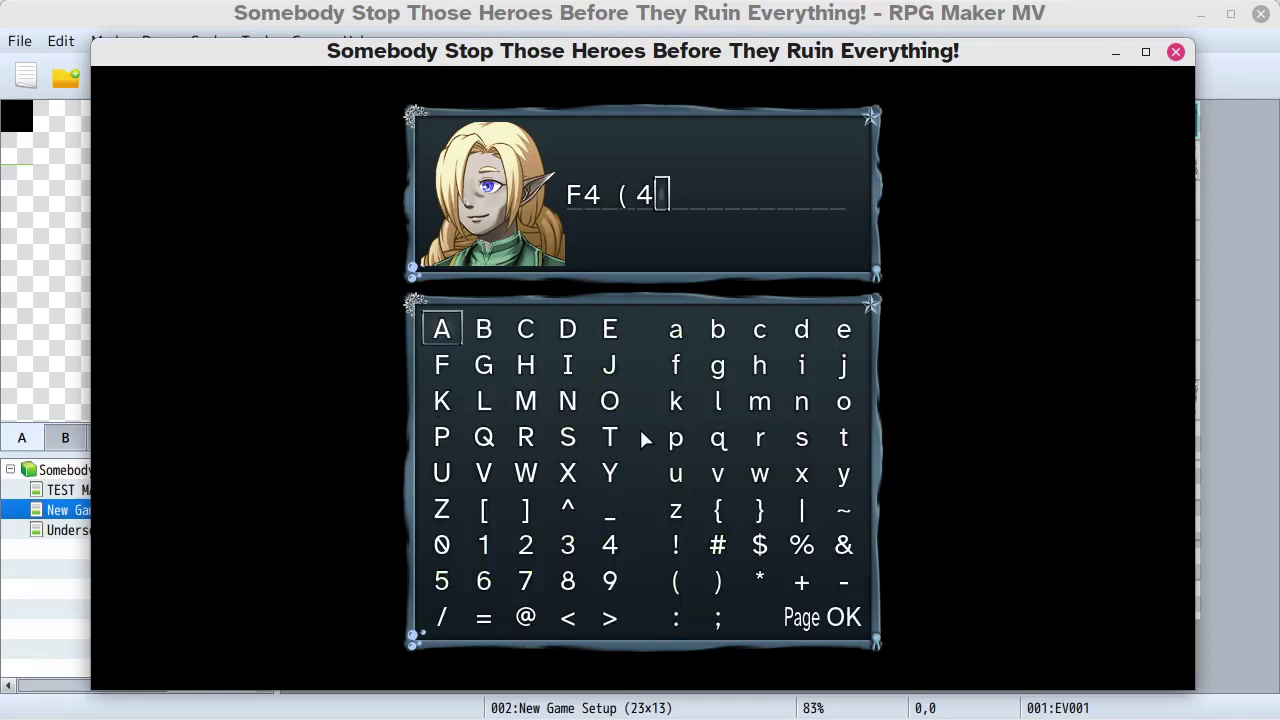
left_click(843, 618)
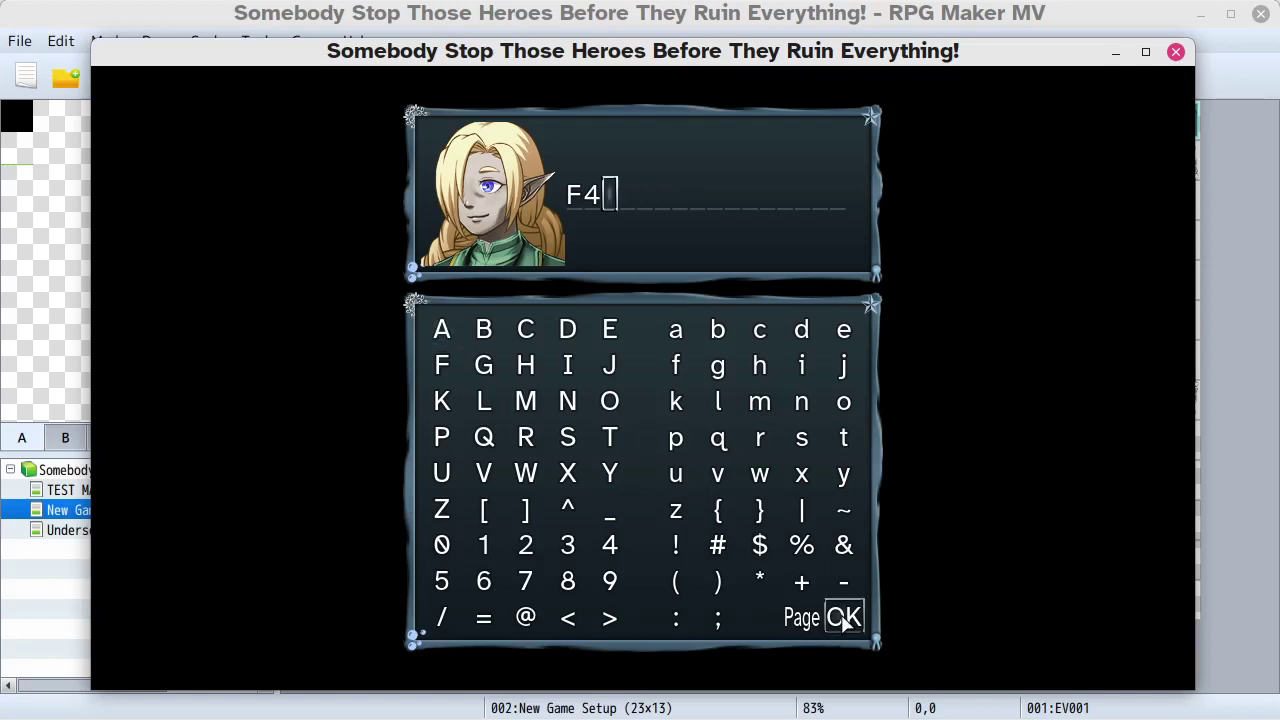
left_click(844, 620)
left_click(735, 343)
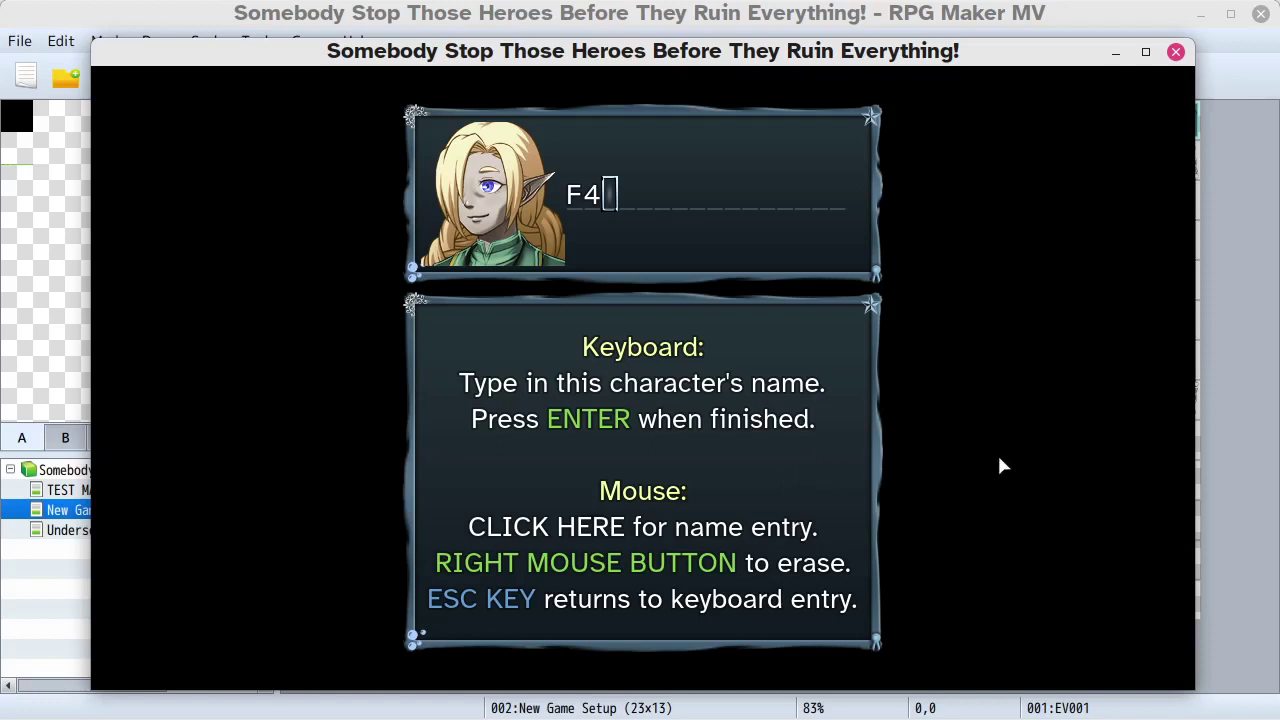
- Test keyboard name entry by adding "Yay" to the name, erasing everything and entering "Woohoo!"
type("Yay")
key("BackSpace")
key("BackSpace")
key("BackSpace")
key("BackSpace")
key("BackSpace")
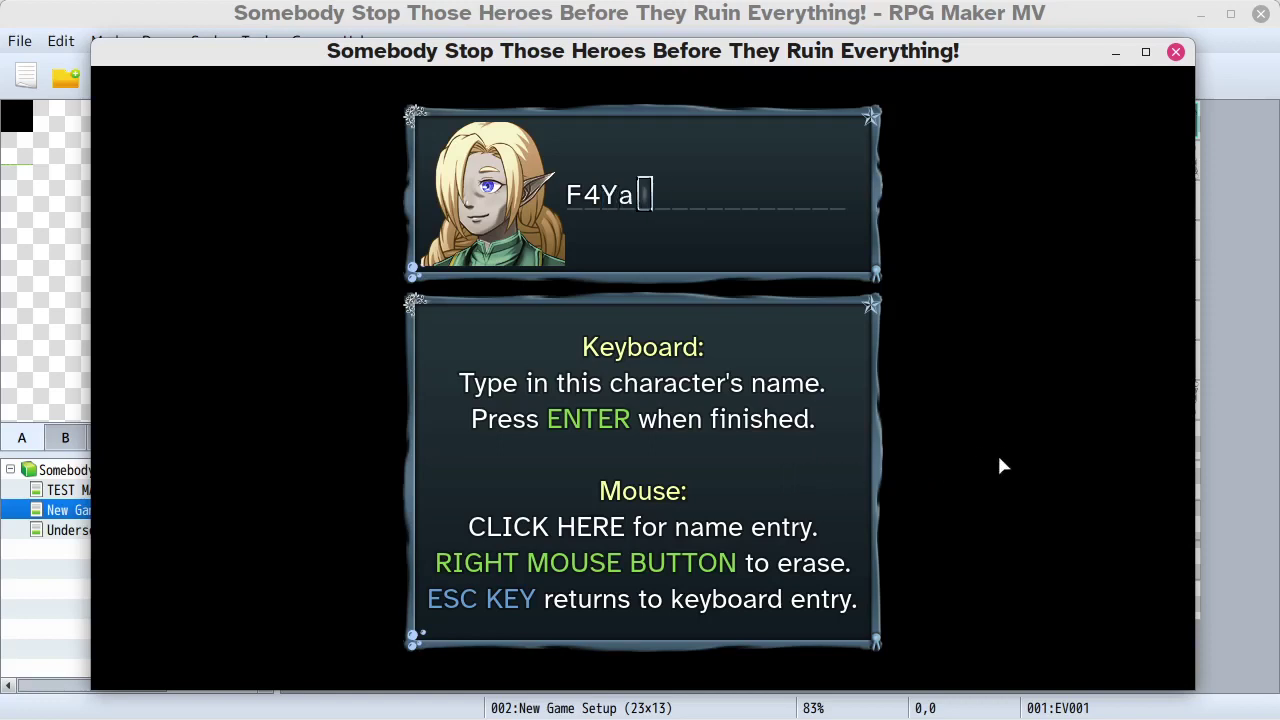
type("Woohoo!")
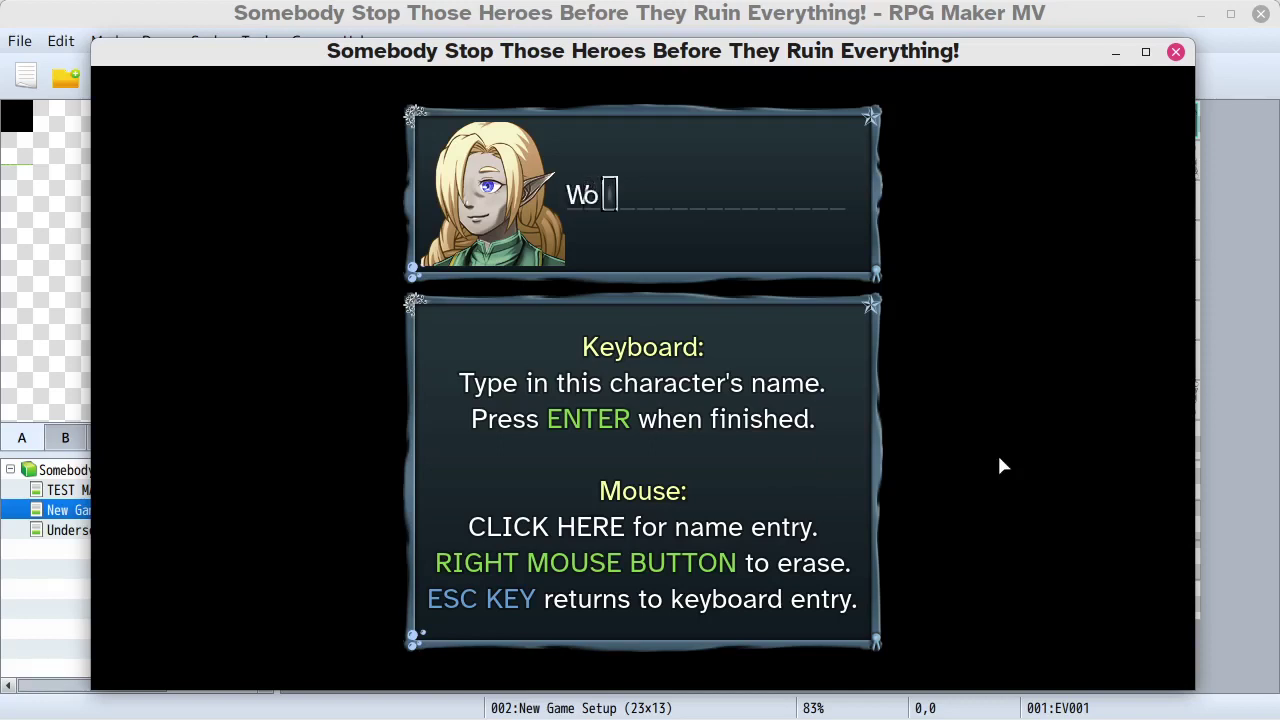
- Replace the name with "Success!", confirm it and continue to the name input screen again
key("BackSpace")
key("BackSpace")
key("BackSpace")
key("BackSpace")
key("BackSpace")
key("BackSpace")
key("BackSpace")
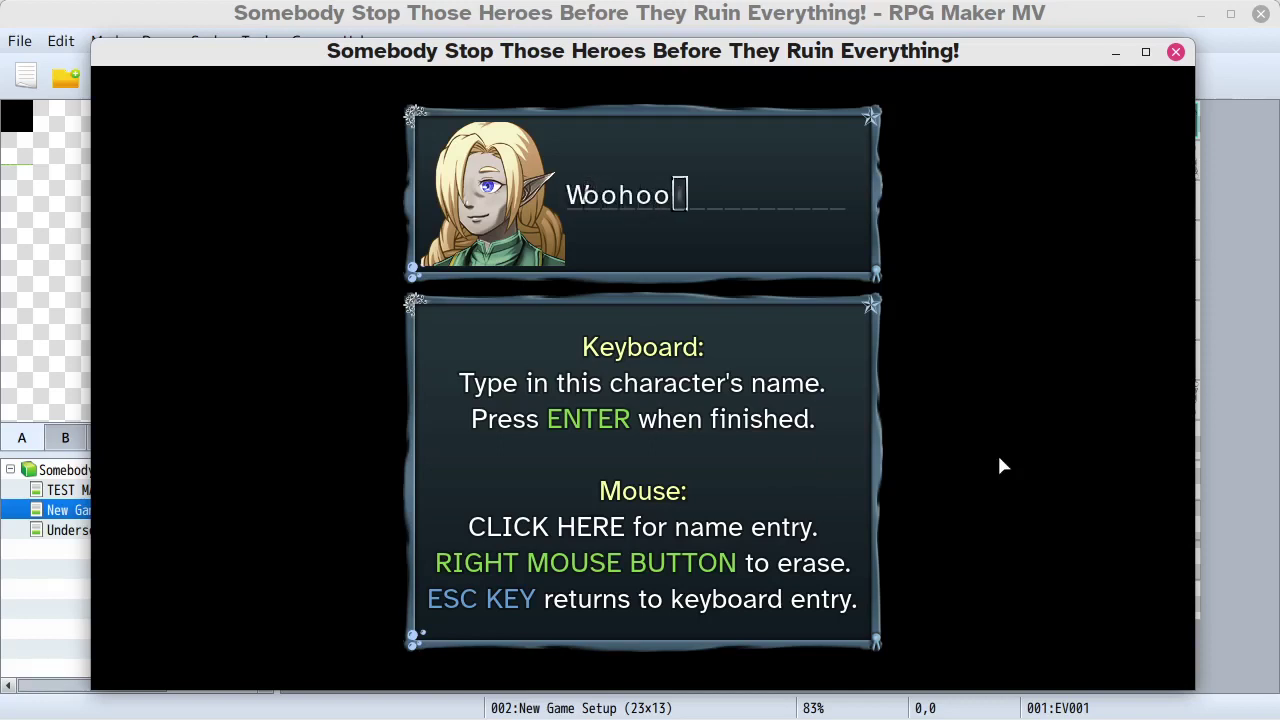
type("Succe")
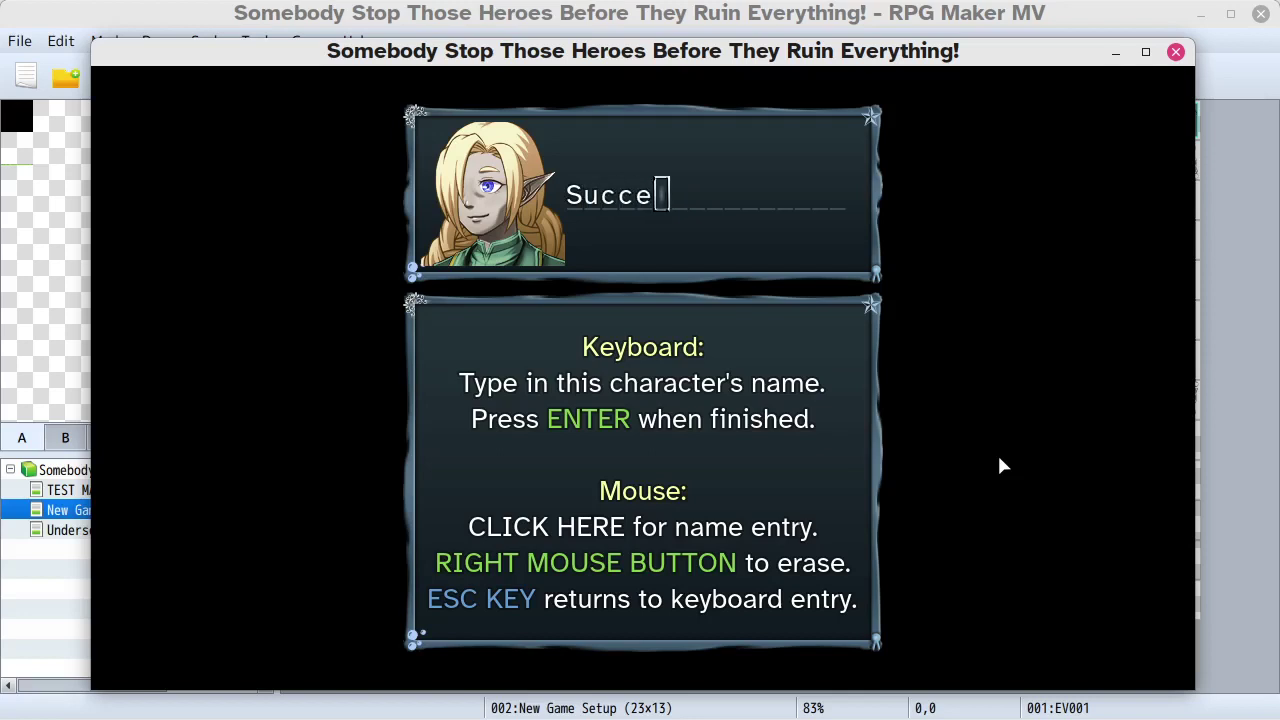
type("ss!")
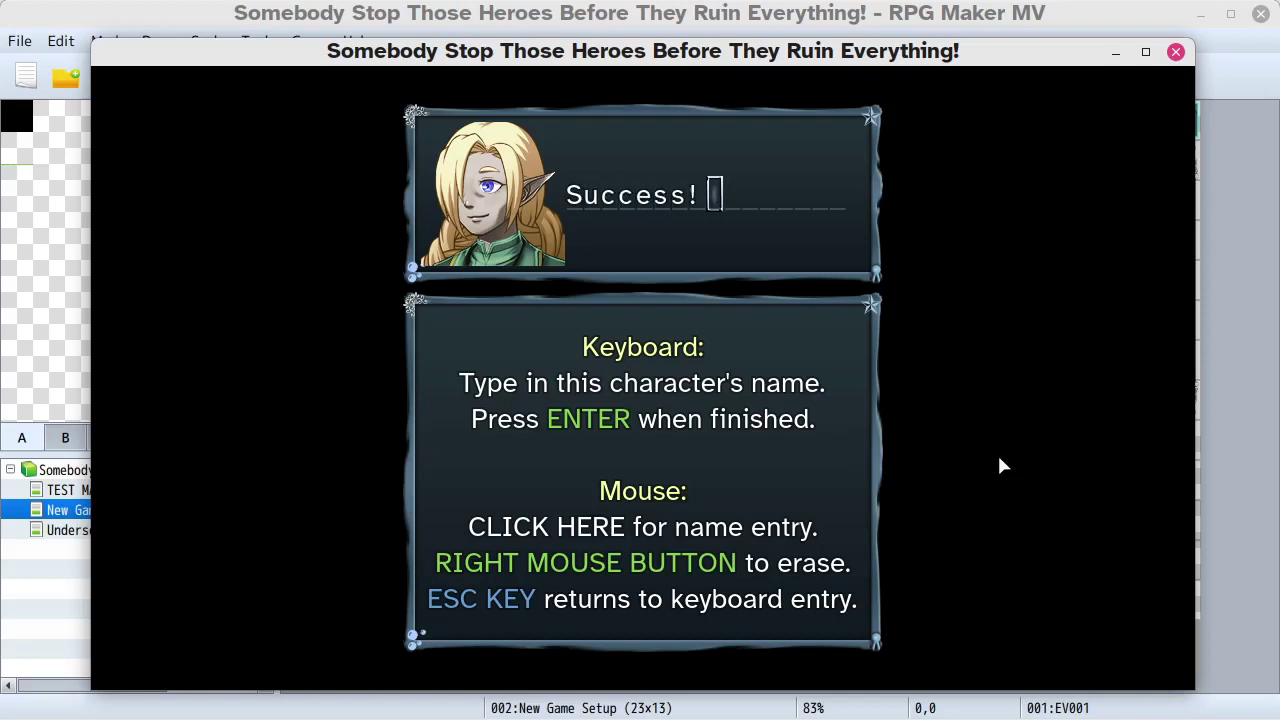
key("Return")
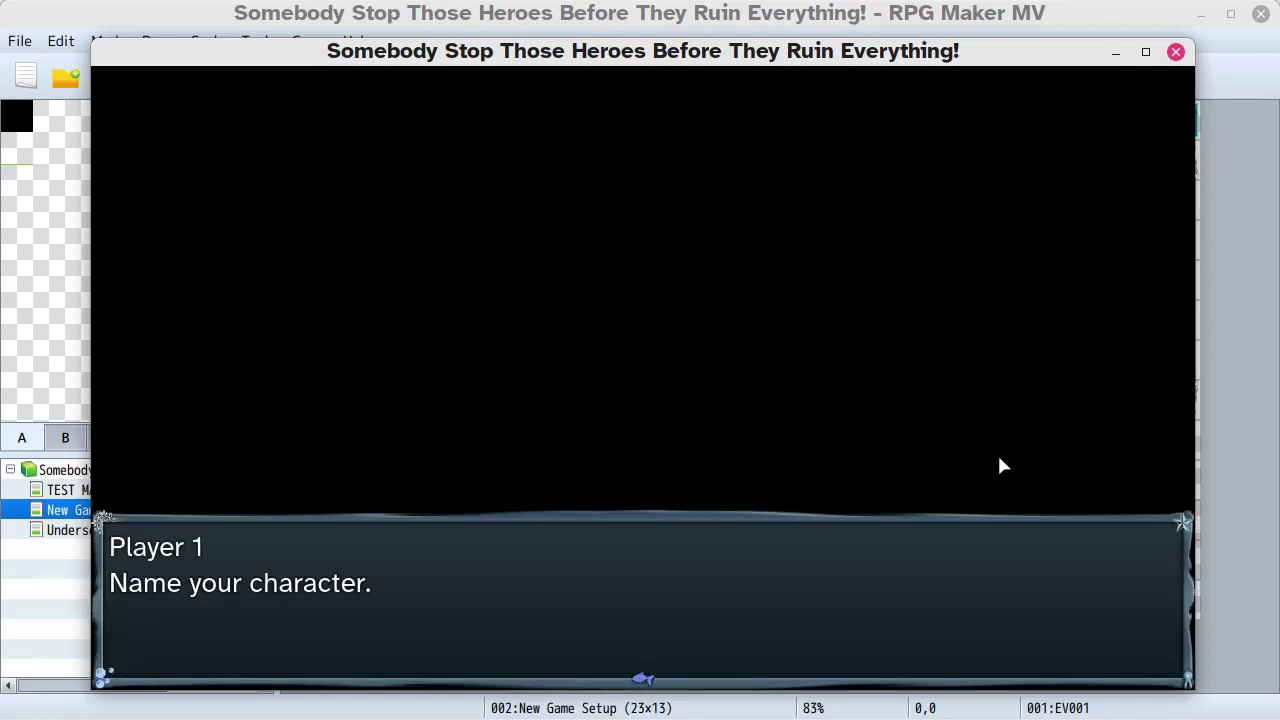
key("Return")
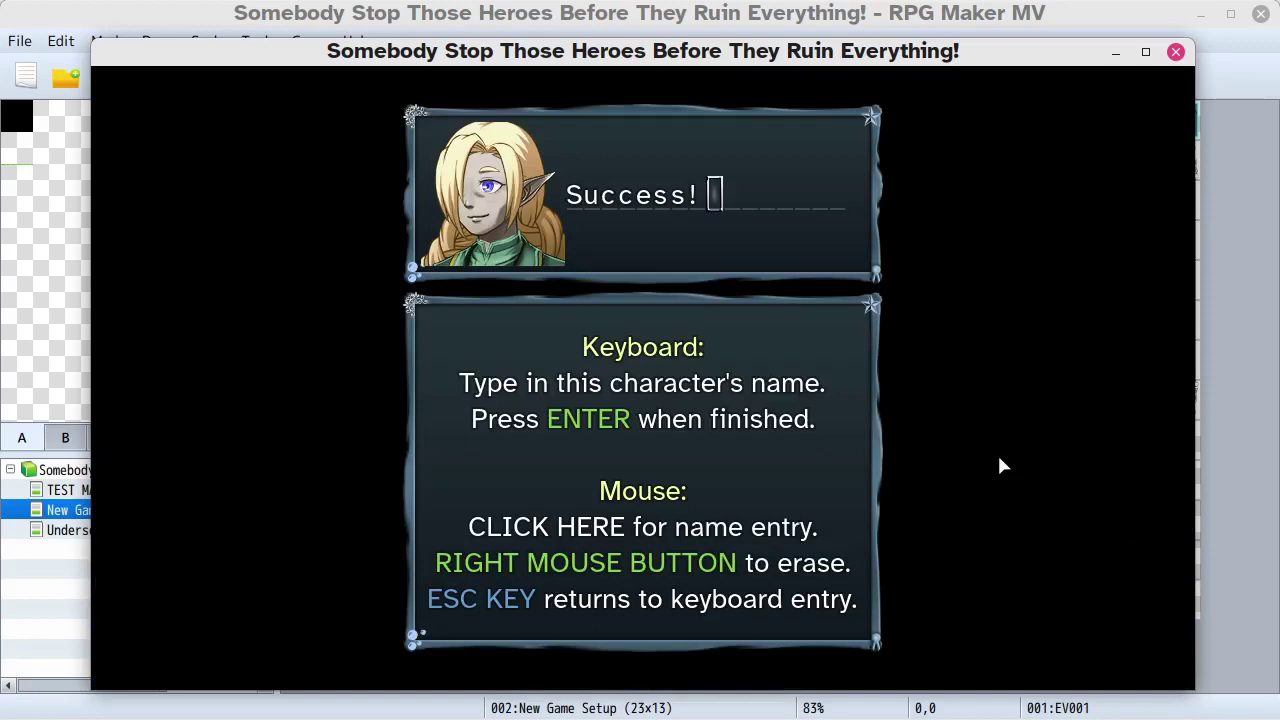
- Switch to the on-screen letter entry and erase the name back to "Su"
left_click(697, 437)
right_click(635, 454)
right_click(635, 454)
right_click(635, 454)
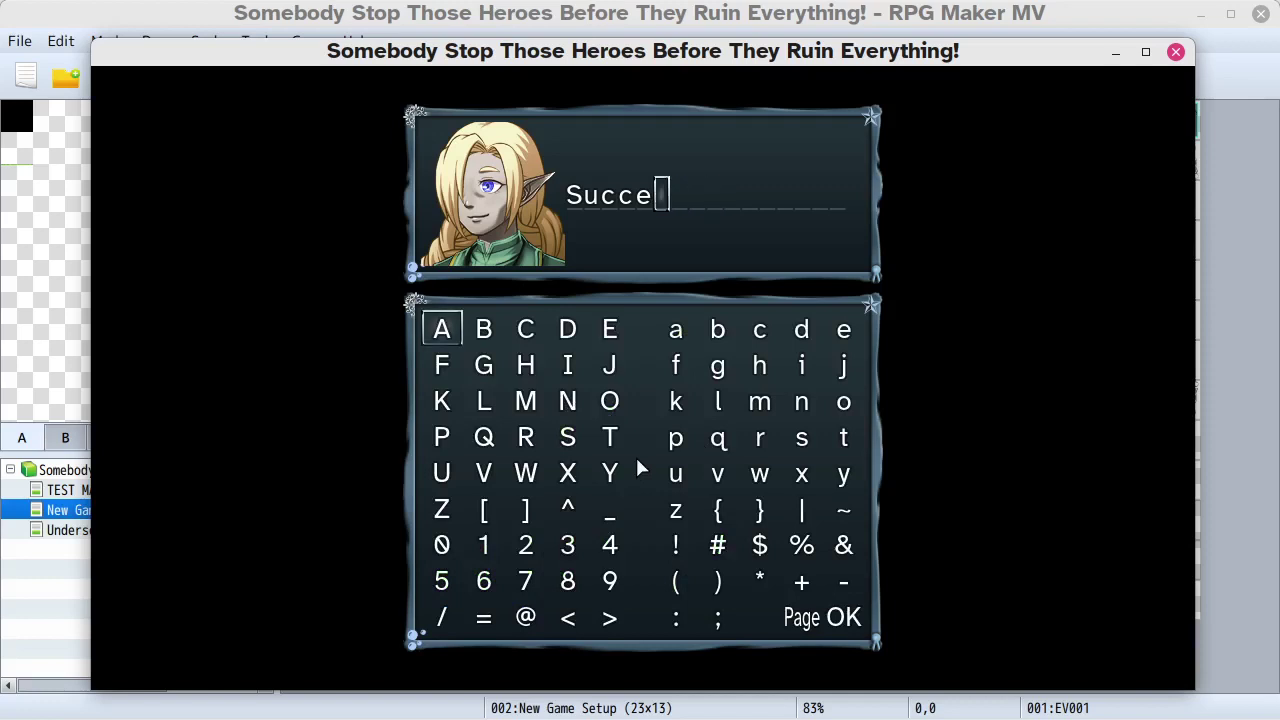
right_click(635, 454)
right_click(635, 454)
right_click(637, 462)
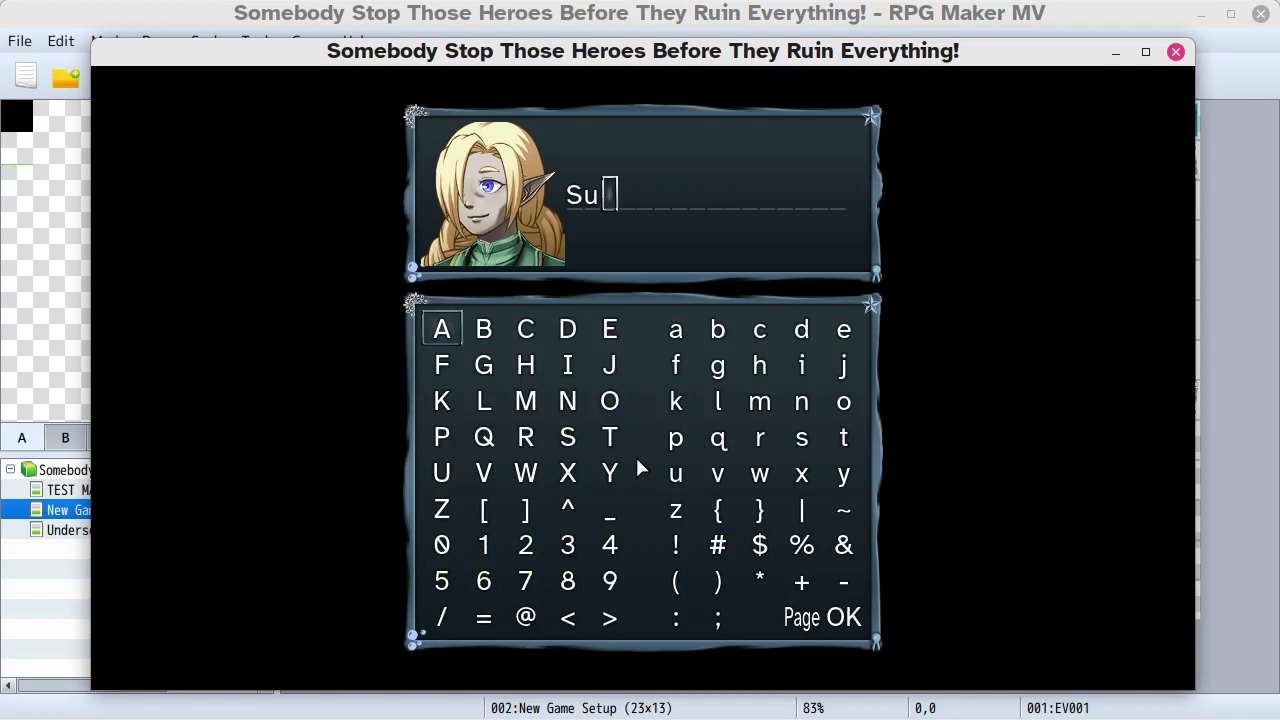
- Complete the name as "SuCkEr!" with the on-screen characters, accept it and continue to the name input screen
left_click(524, 334)
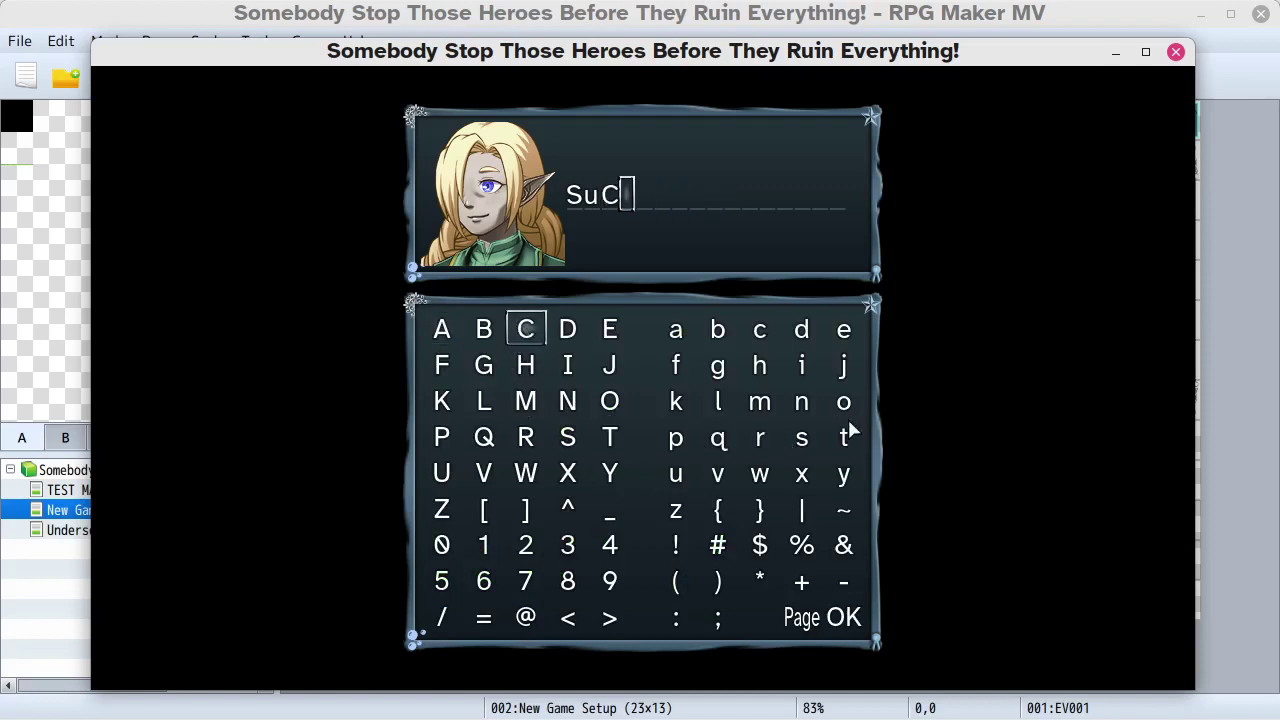
left_click(676, 401)
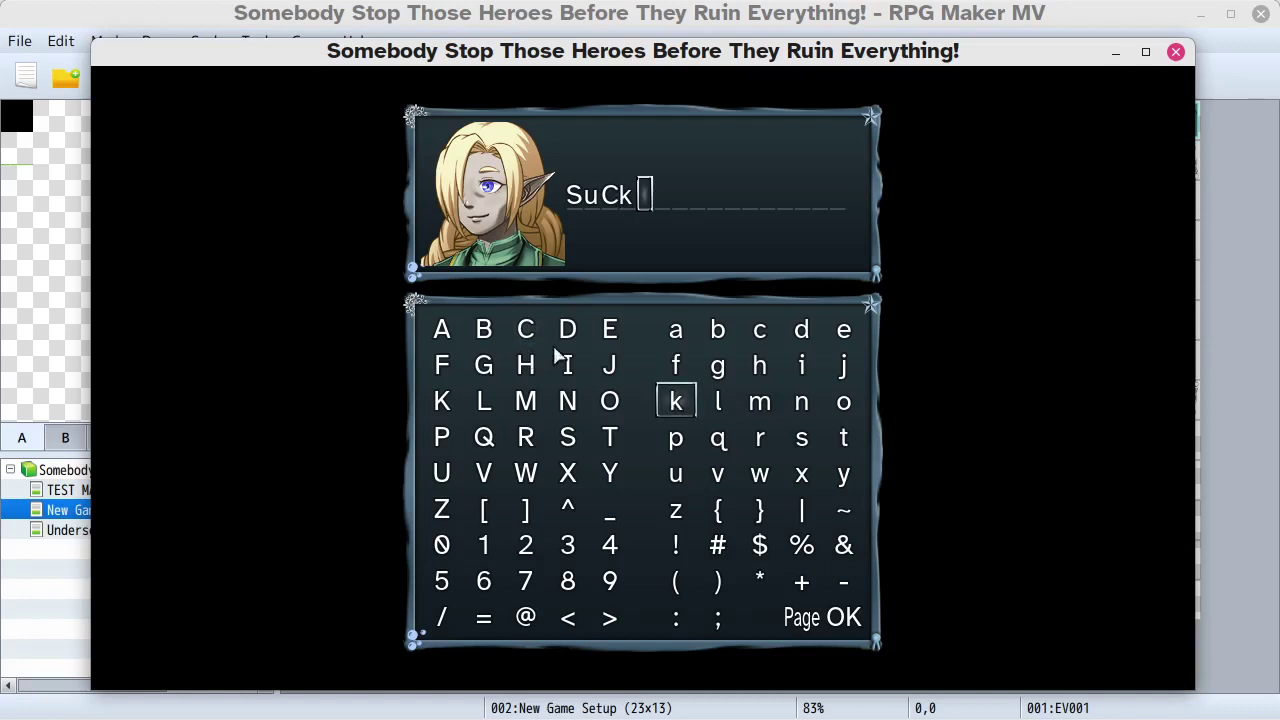
left_click(610, 330)
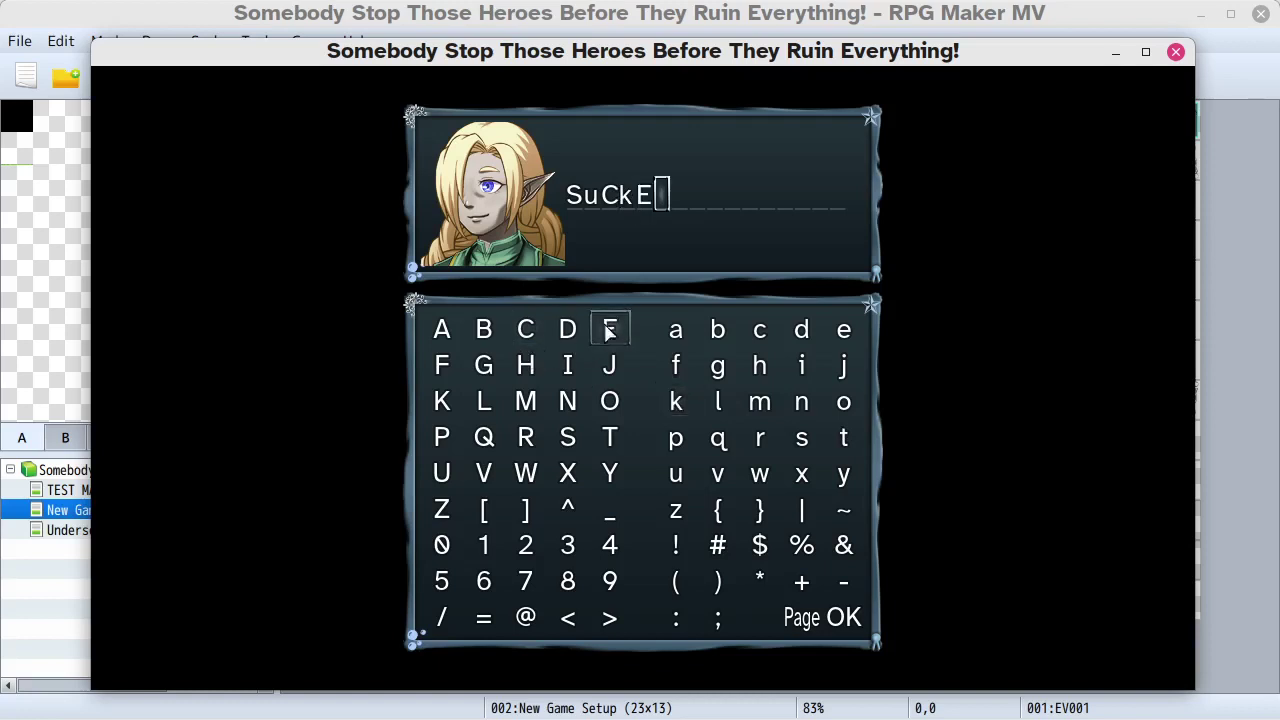
left_click(761, 440)
left_click(676, 545)
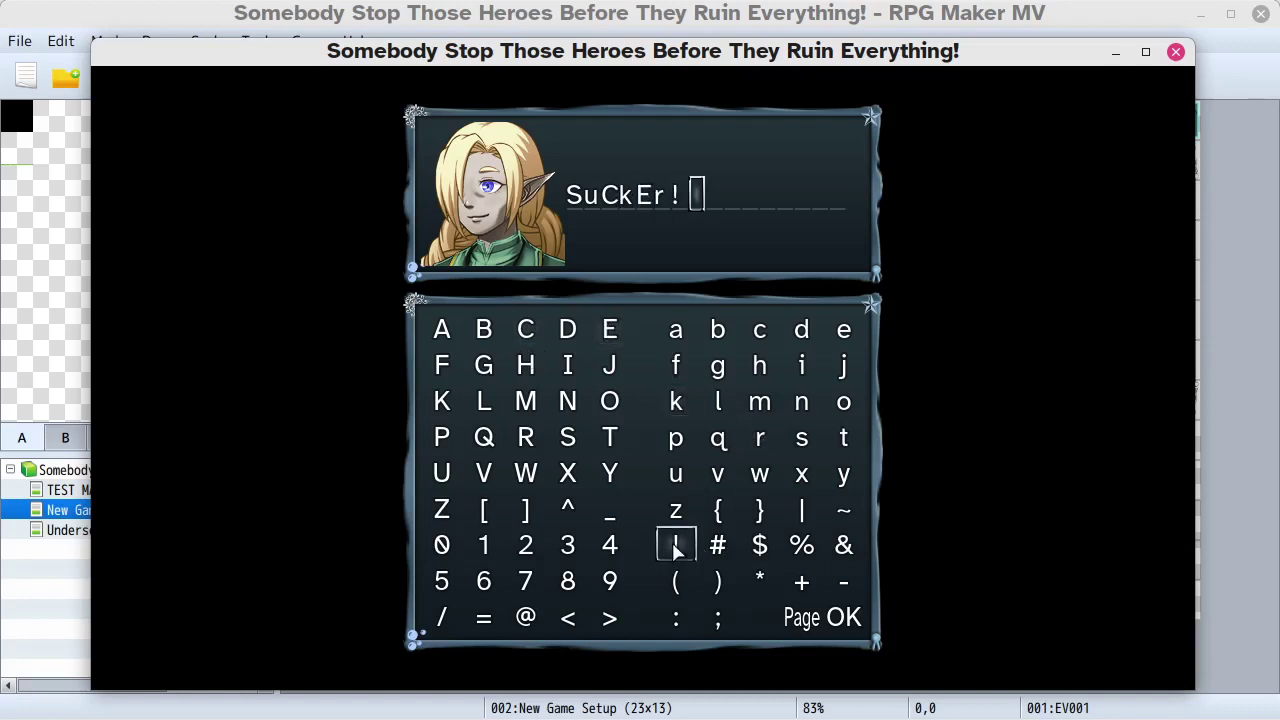
left_click(843, 618)
left_click(846, 622)
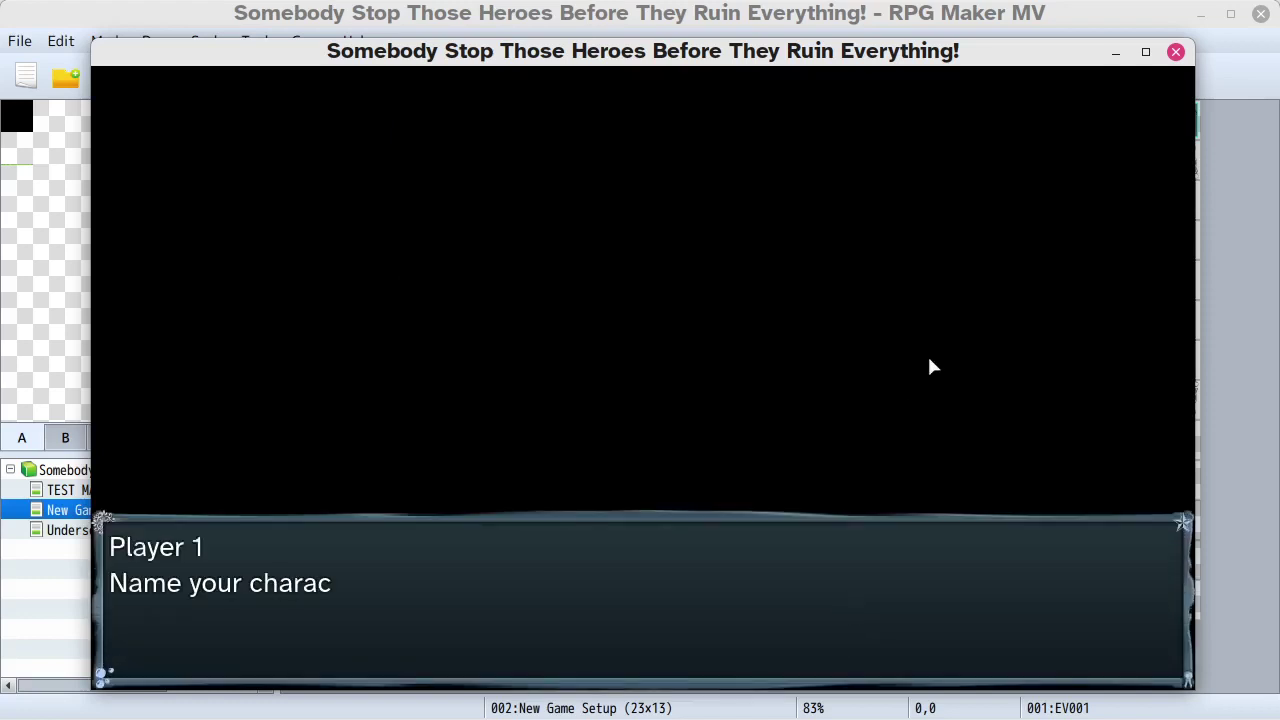
left_click(979, 346)
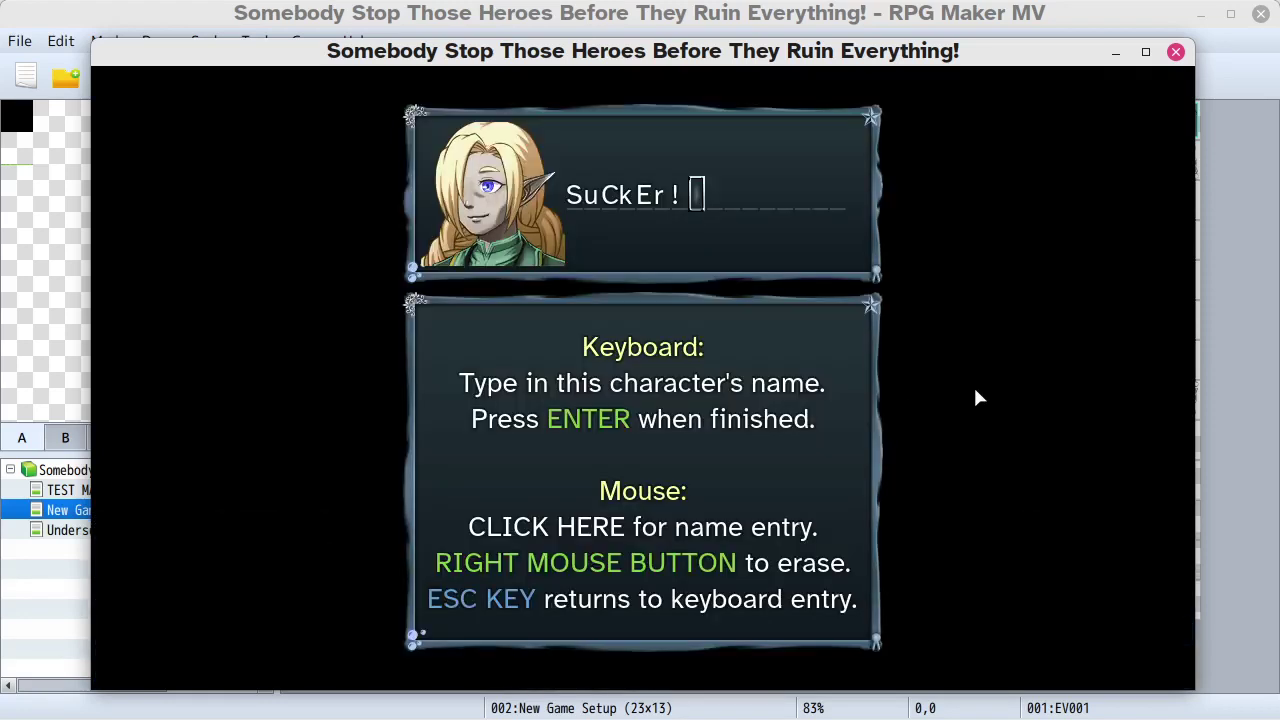
- Reopen the on-screen letter entry and erase the name back to "S"
left_click(725, 446)
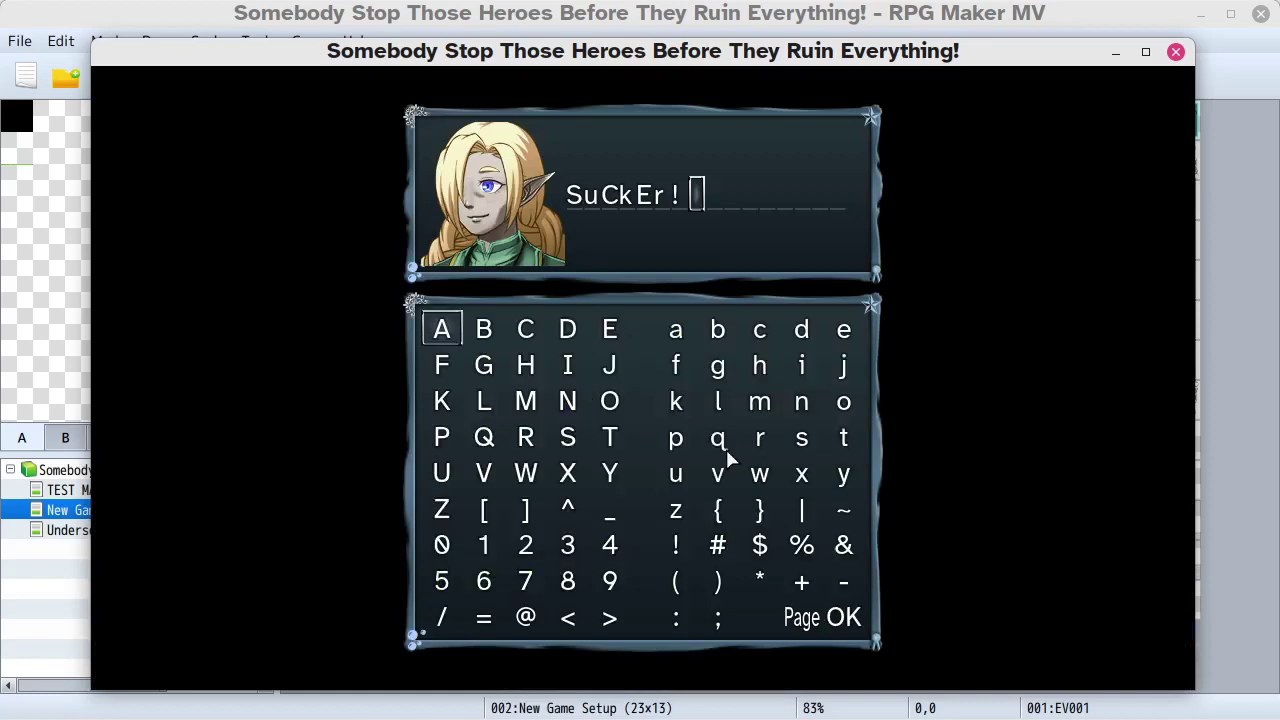
right_click(650, 415)
right_click(650, 415)
right_click(648, 412)
right_click(648, 412)
right_click(648, 412)
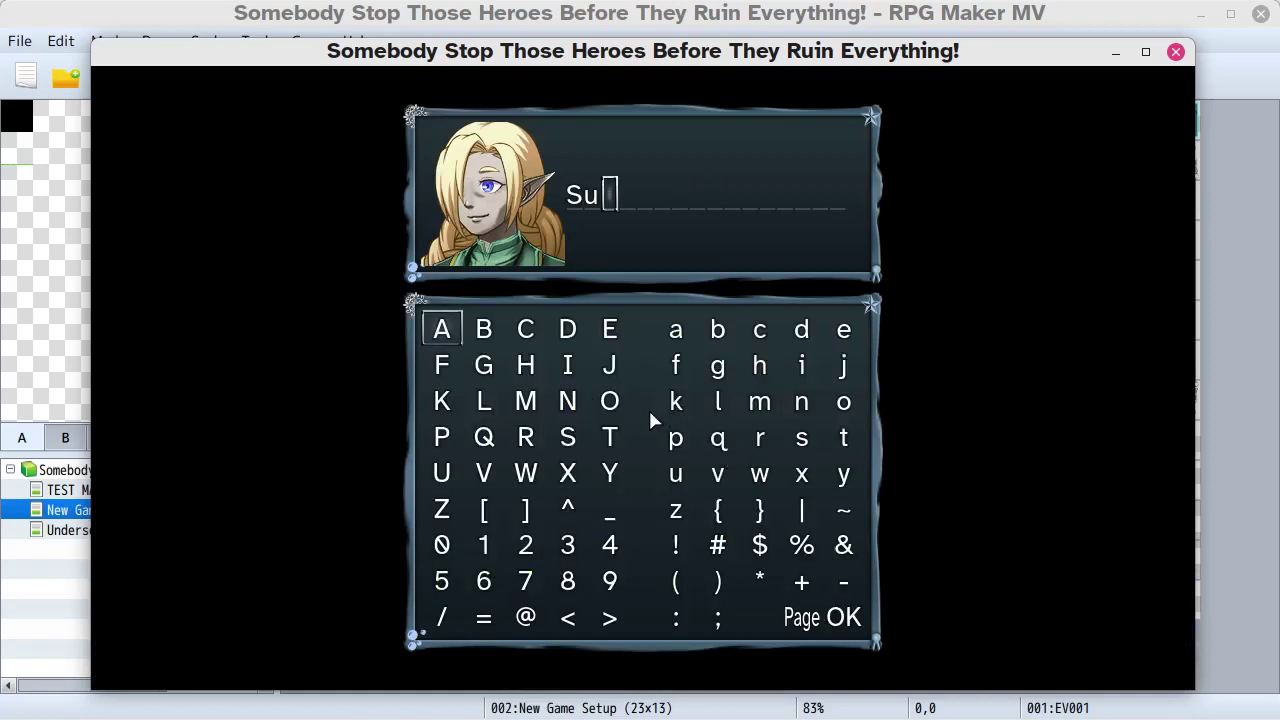
right_click(650, 412)
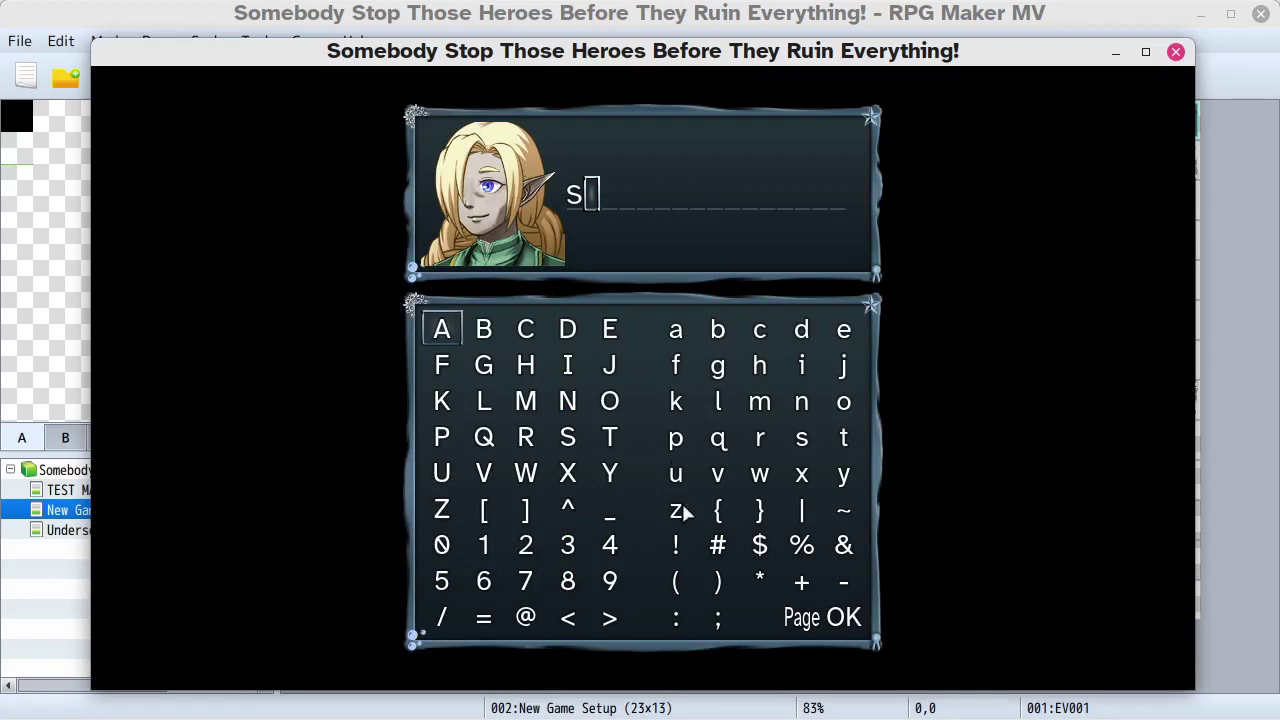
- Cycle through the on-screen character pages back to the basic letters and numbers
left_click(801, 618)
left_click(801, 618)
left_click(801, 618)
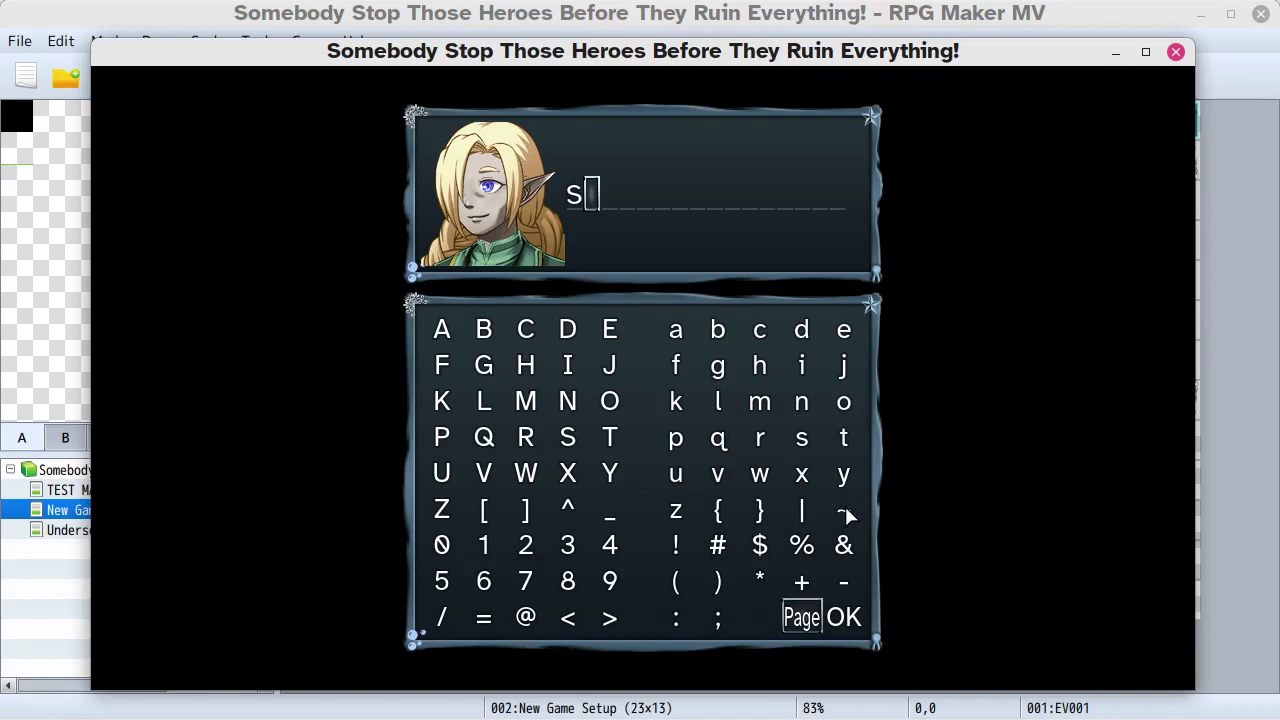
- Test the blank character by spelling "S p A c" with two blanks between the letters
left_click(752, 620)
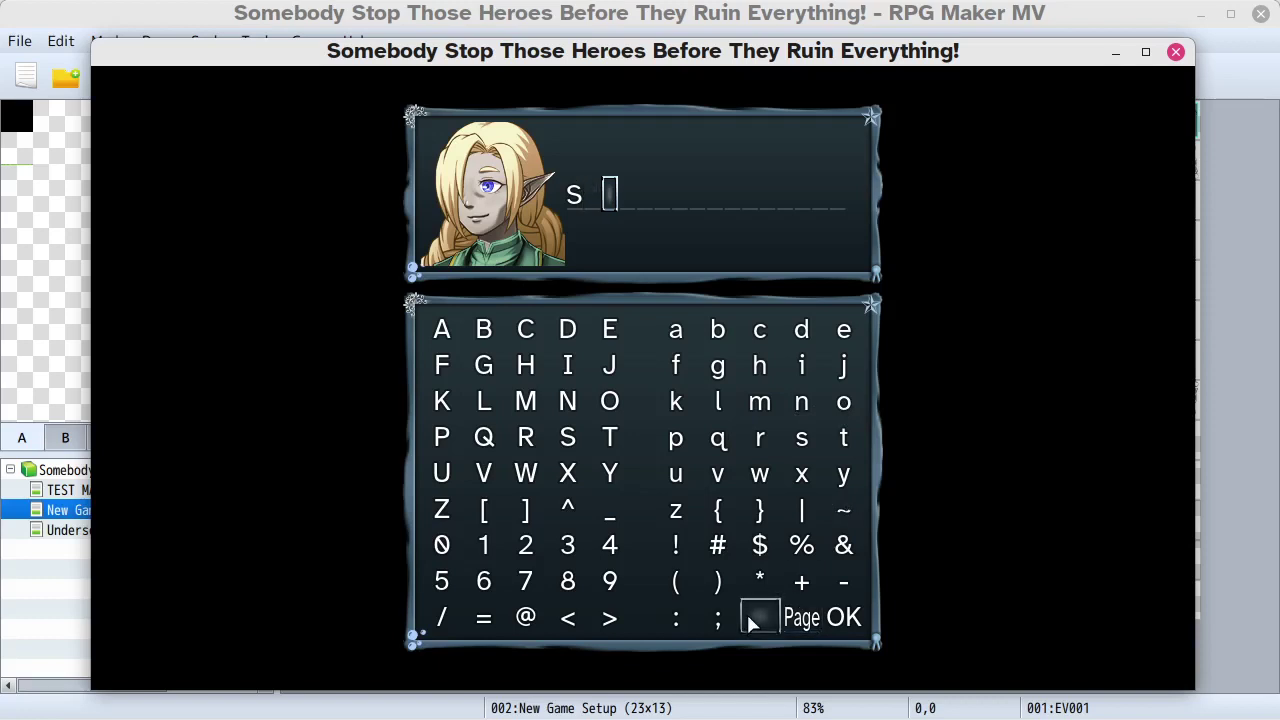
left_click(752, 620)
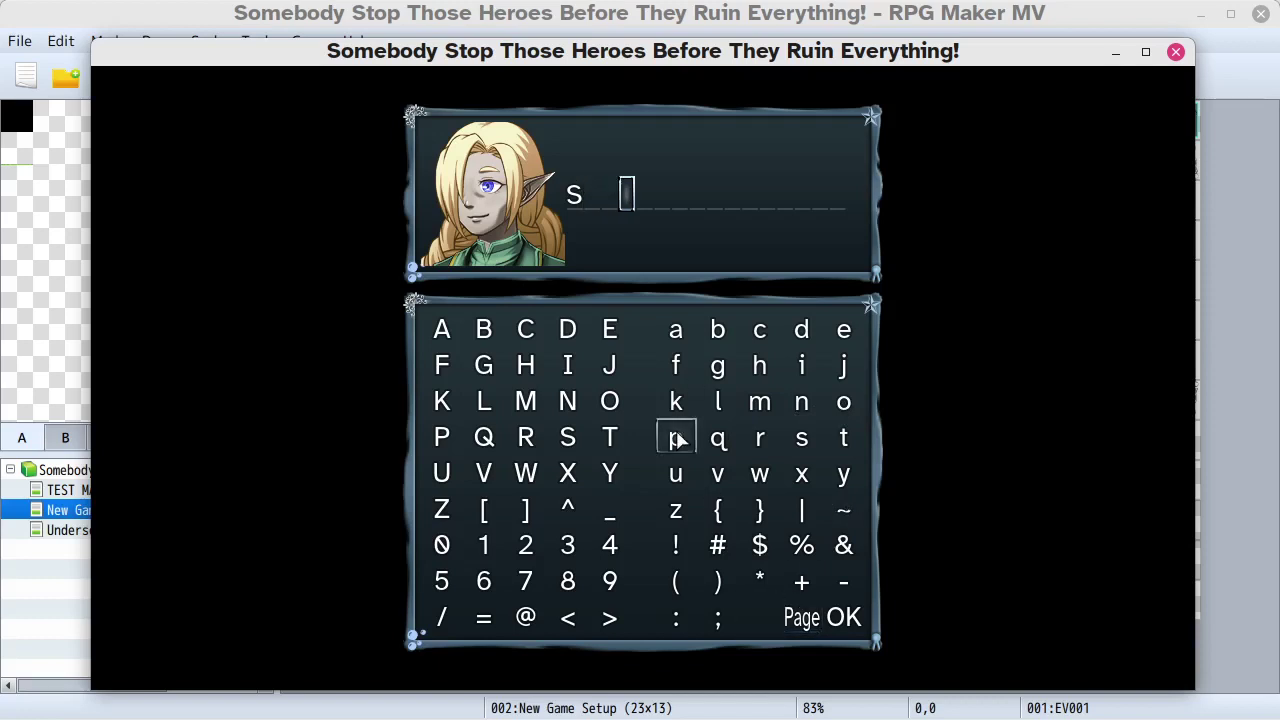
left_click(677, 440)
left_click(760, 618)
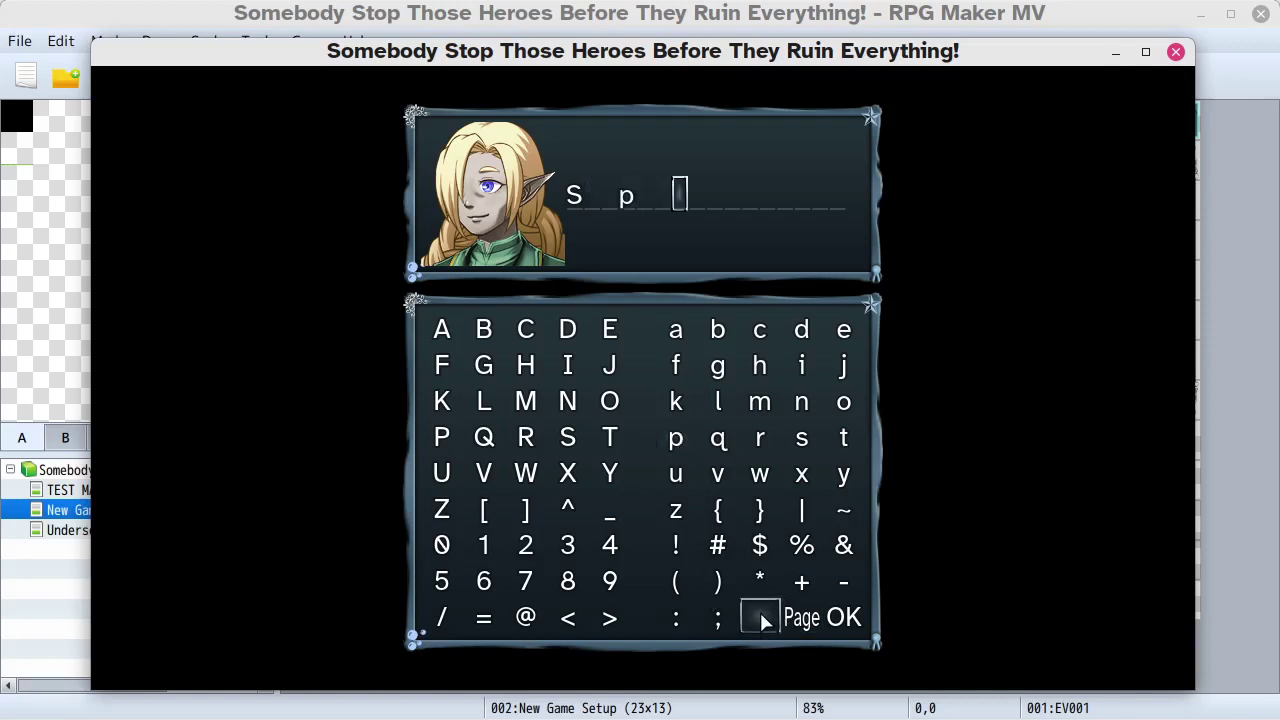
left_click(443, 332)
left_click(443, 332)
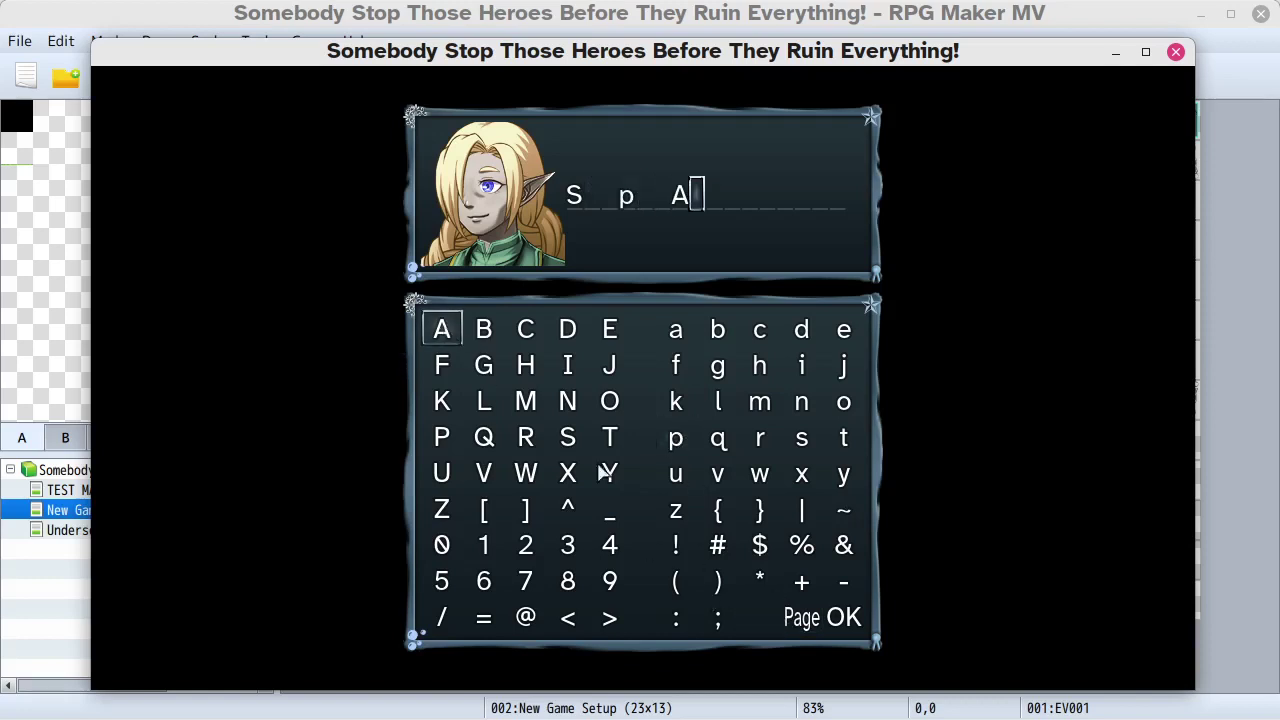
left_click(745, 621)
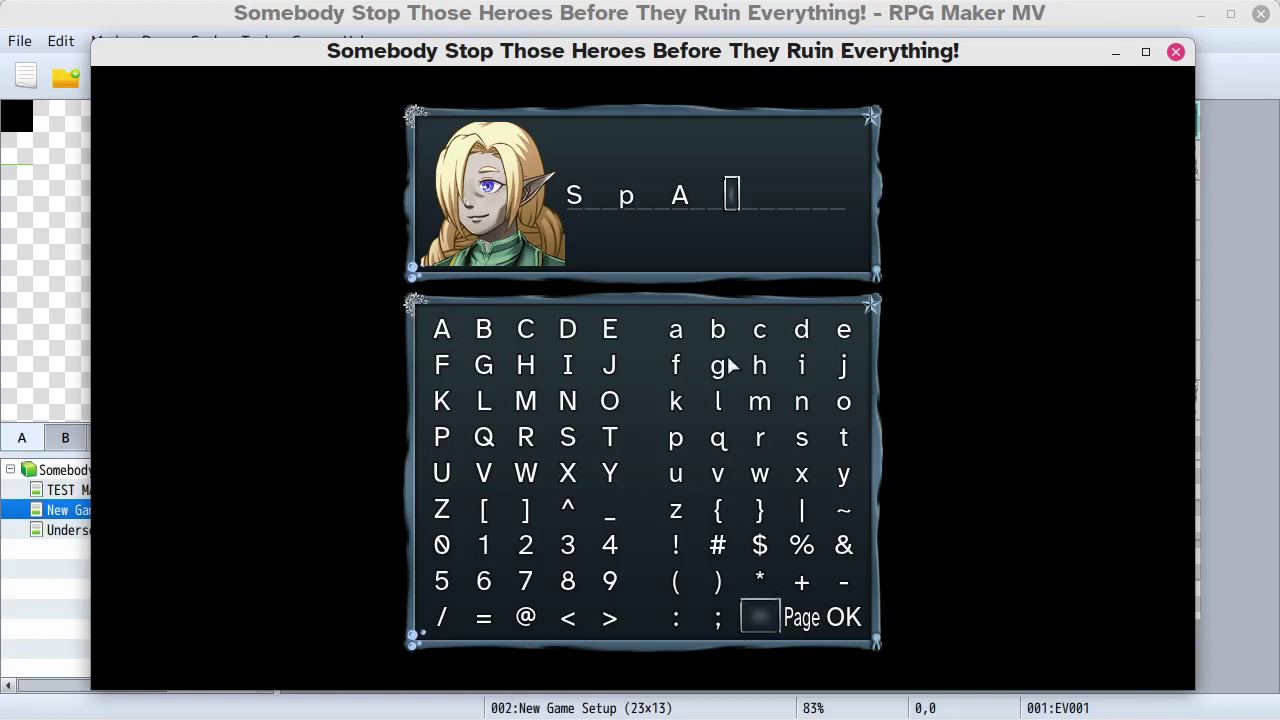
double_click(760, 328)
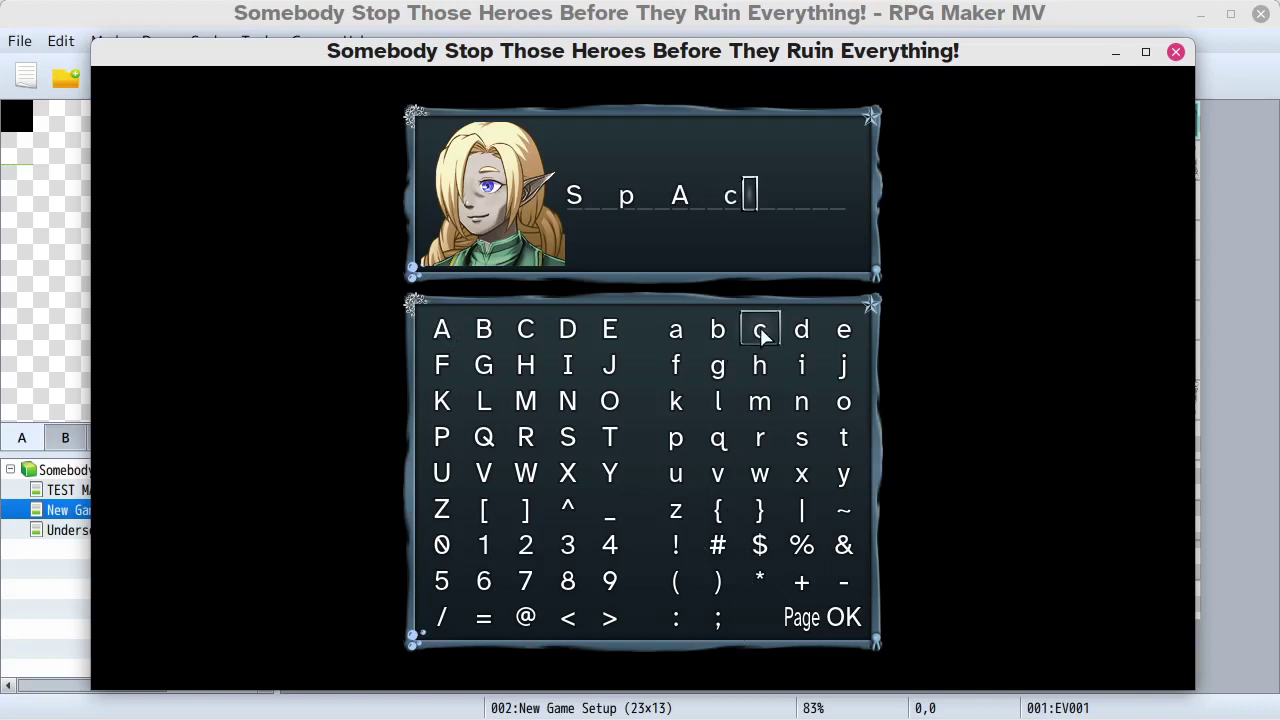
- Remove the stray semicolons, then add two blanks and a capital "E" to the end of the name
double_click(736, 620)
left_click(737, 621)
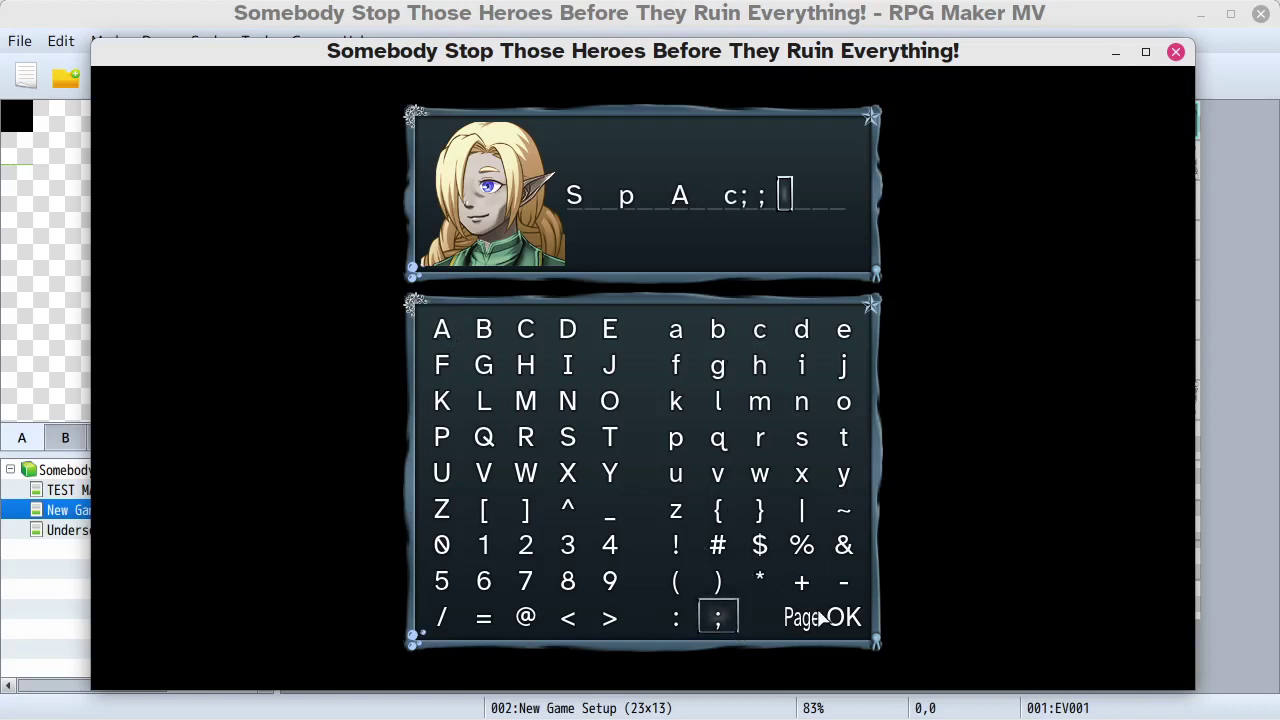
right_click(752, 597)
right_click(753, 602)
left_click(756, 618)
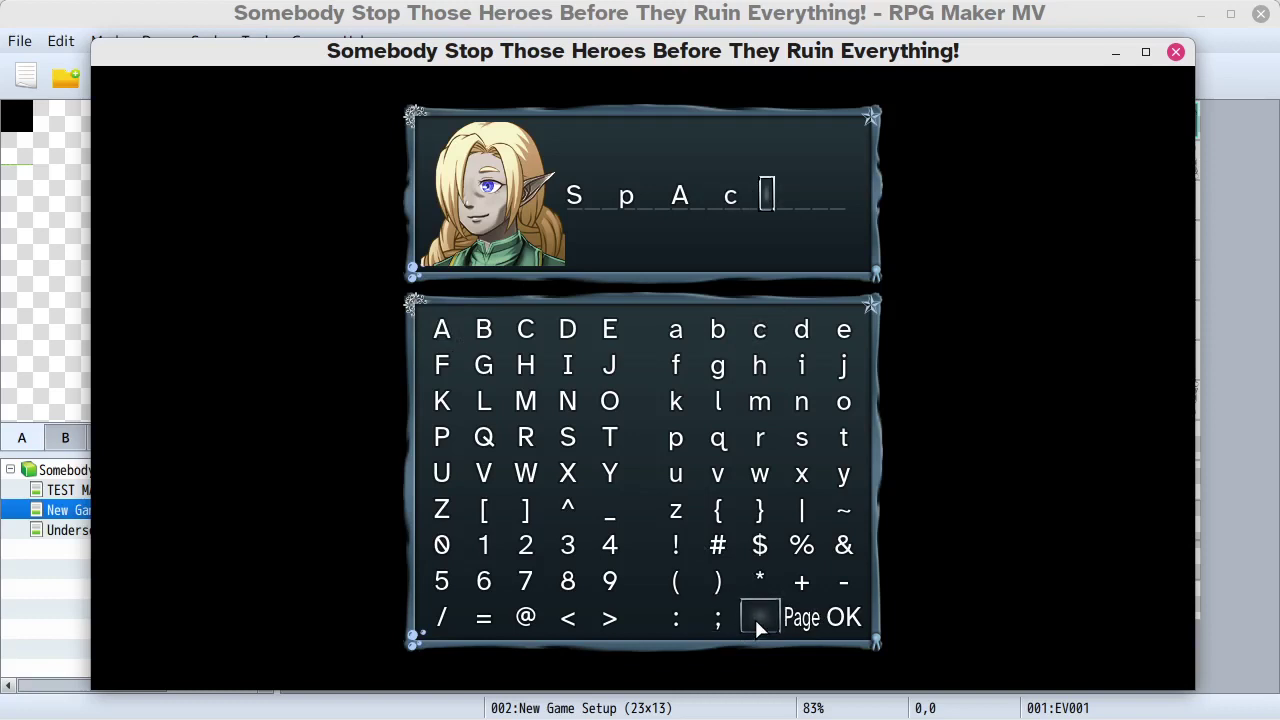
left_click(754, 616)
left_click(611, 327)
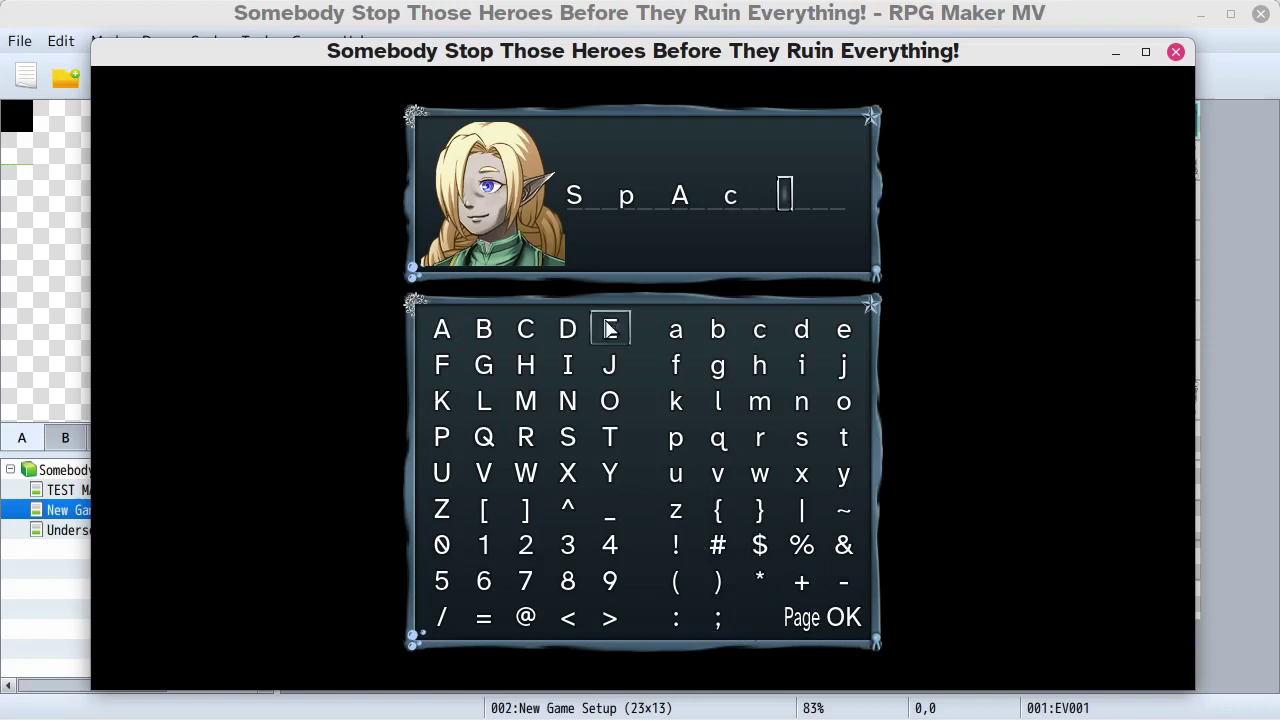
left_click(609, 325)
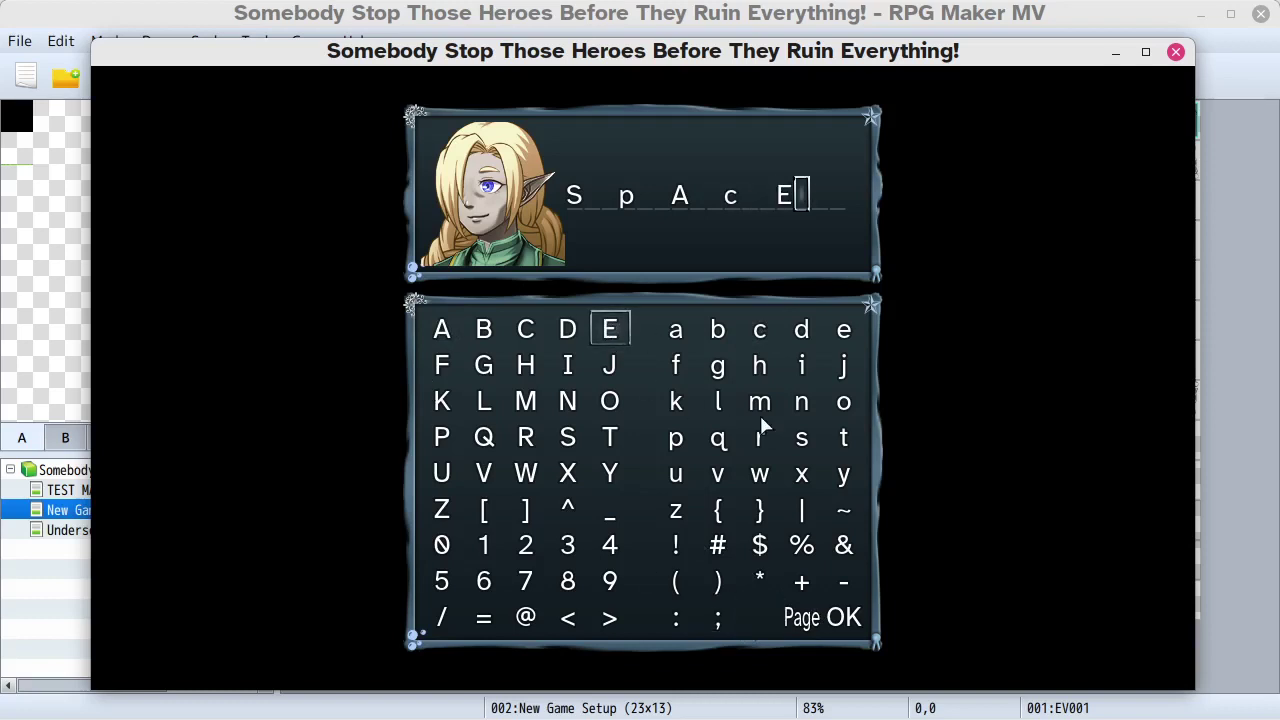
- Return to the keyboard message and erase the entire spaced-out name
key("Escape")
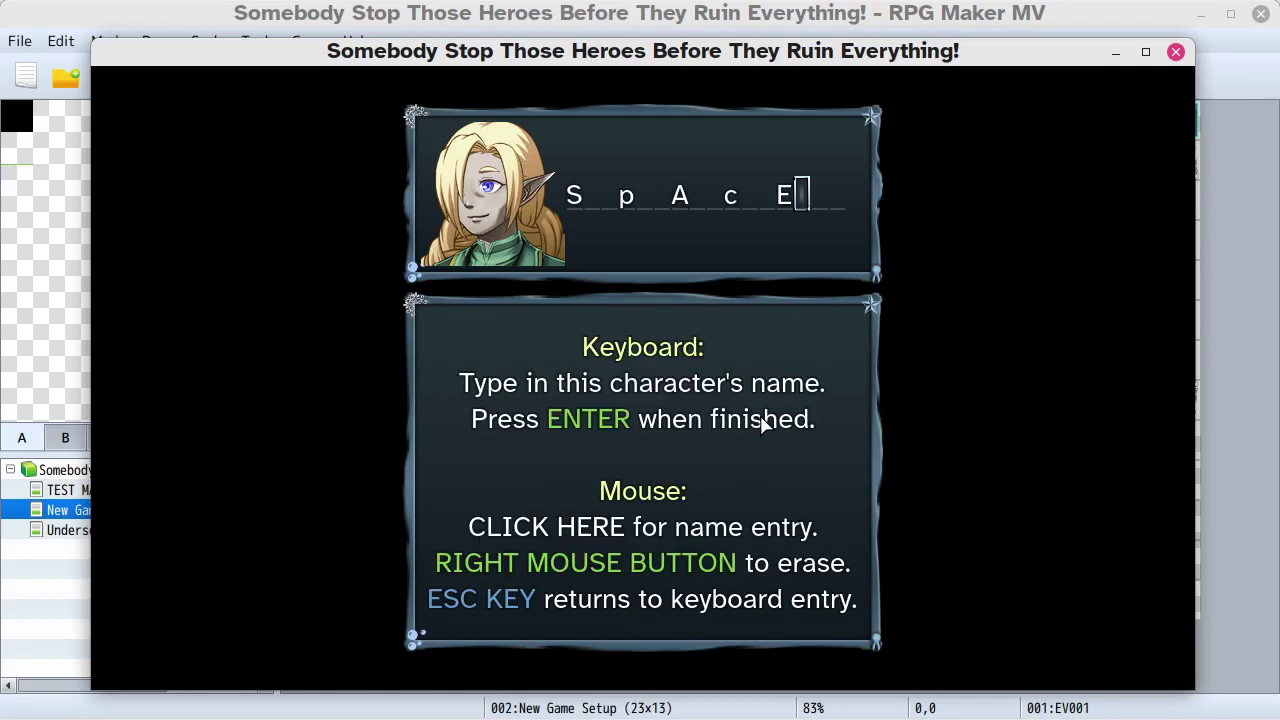
key("BackSpace")
key("BackSpace")
key("BackSpace")
key("BackSpace")
key("BackSpace")
key("BackSpace")
key("BackSpace")
key("BackSpace")
key("BackSpace")
key("BackSpace")
key("BackSpace")
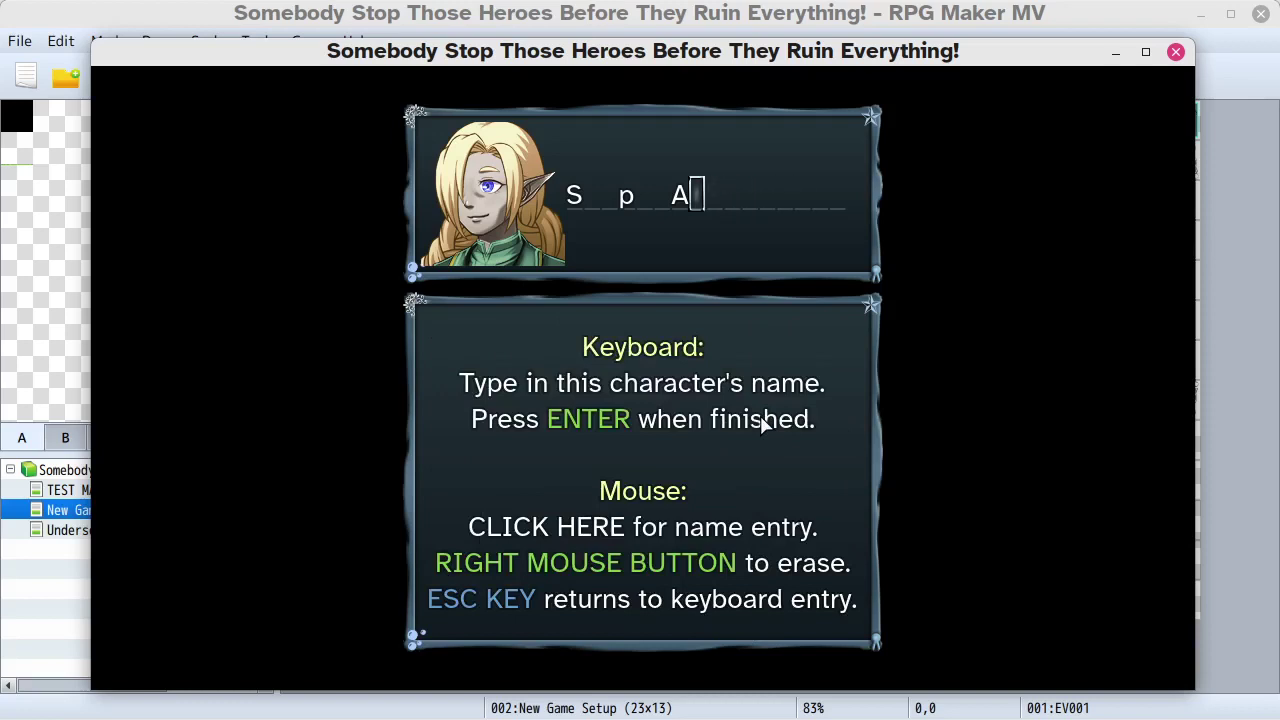
key("BackSpace")
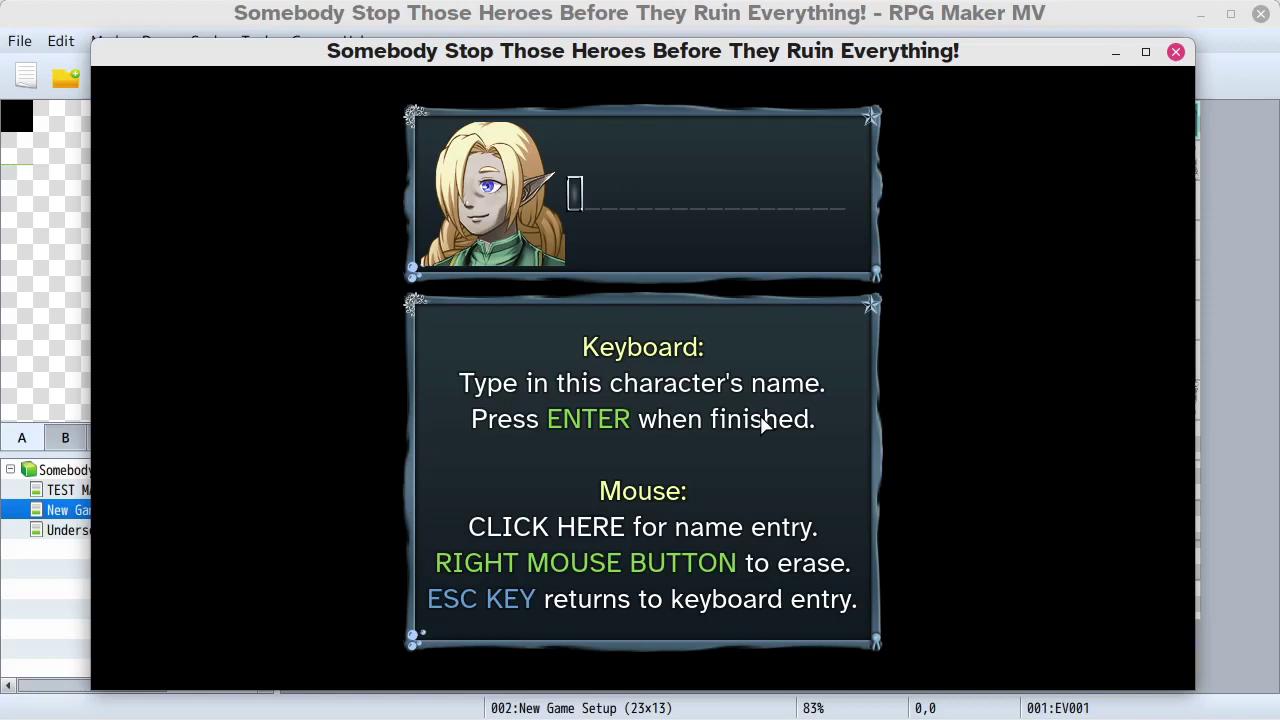
- Enter "Alright, cool." as the character's name using keyboard entry, including the comma, the space and the period
type("Alright")
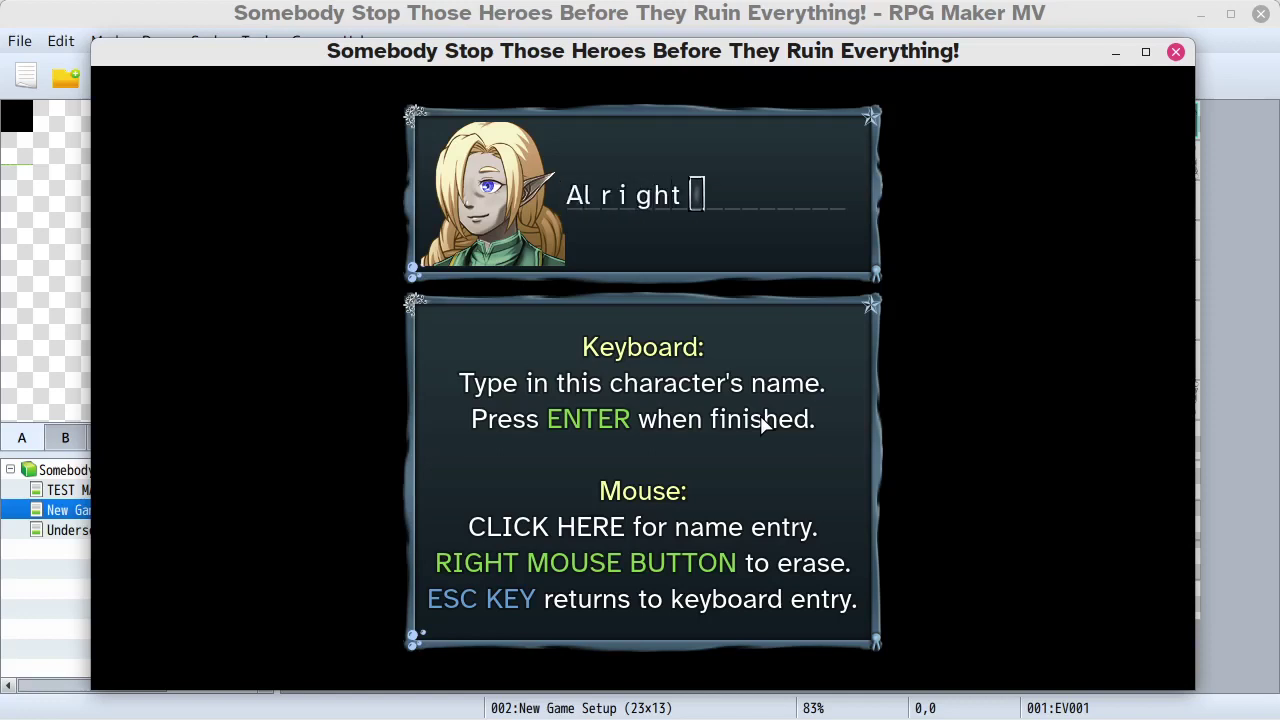
type(",")
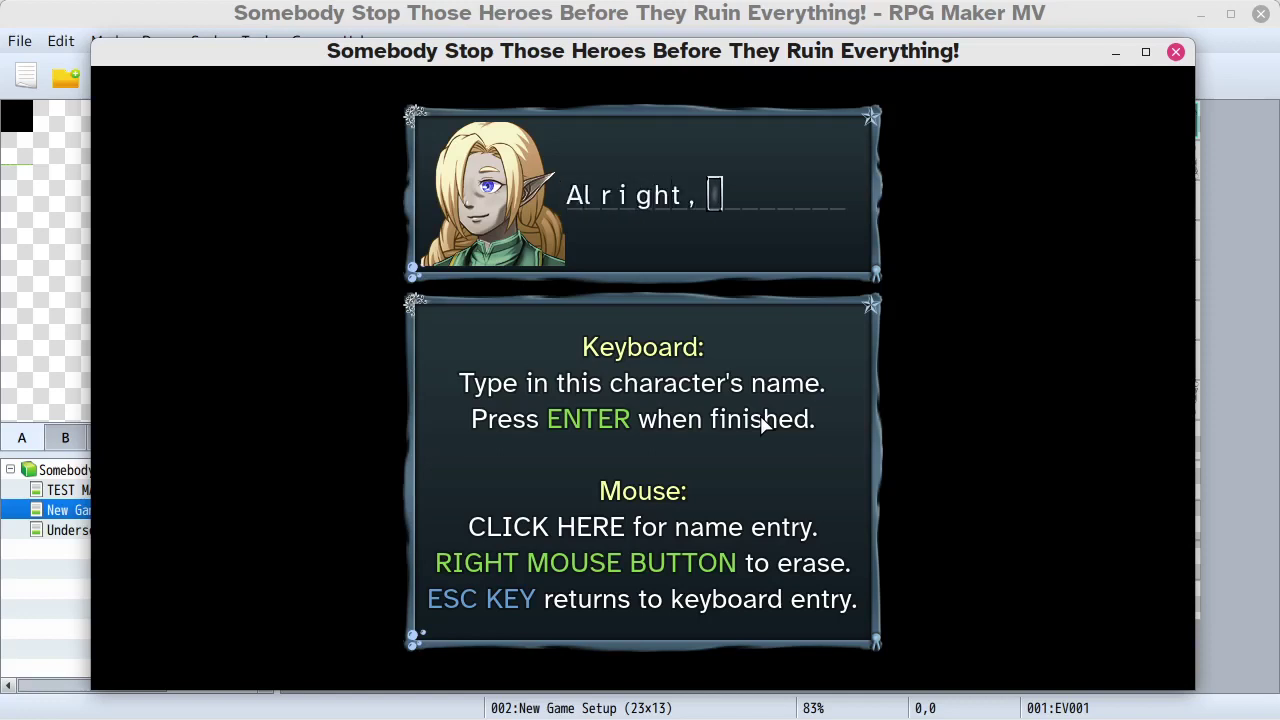
key("BackSpace")
type("'")
key("BackSpace")
key("BackSpace")
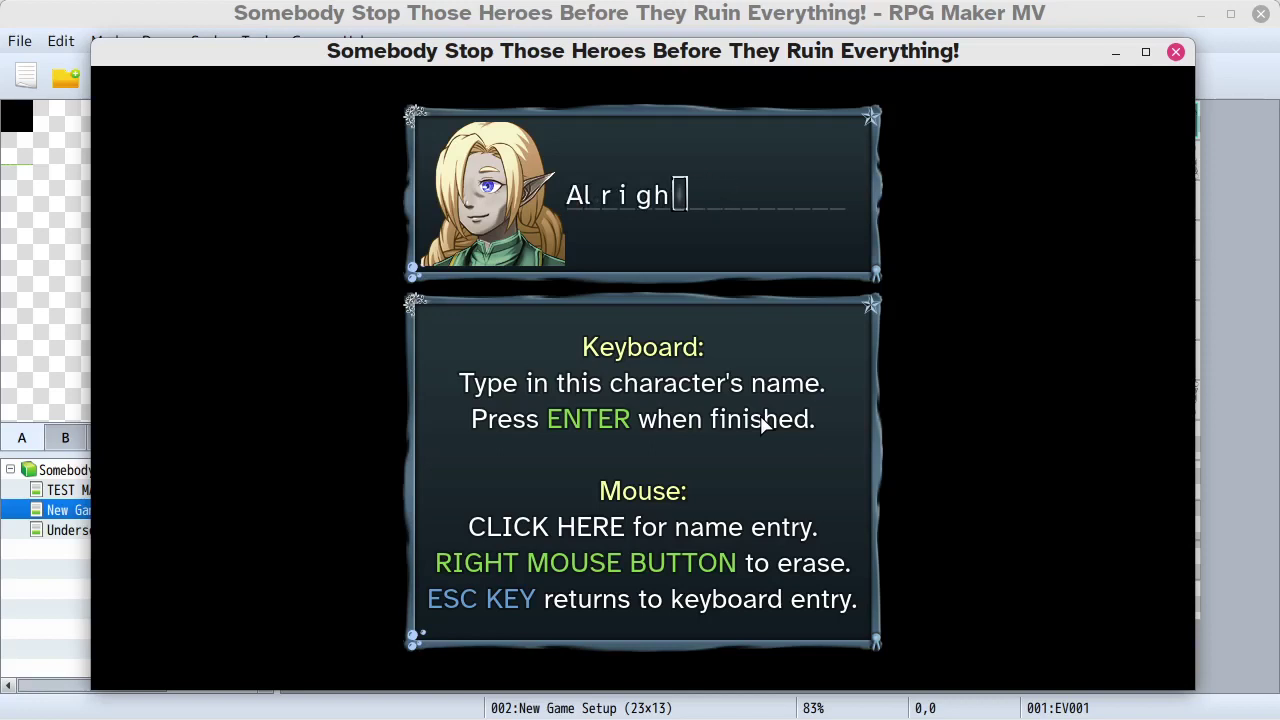
type("t,")
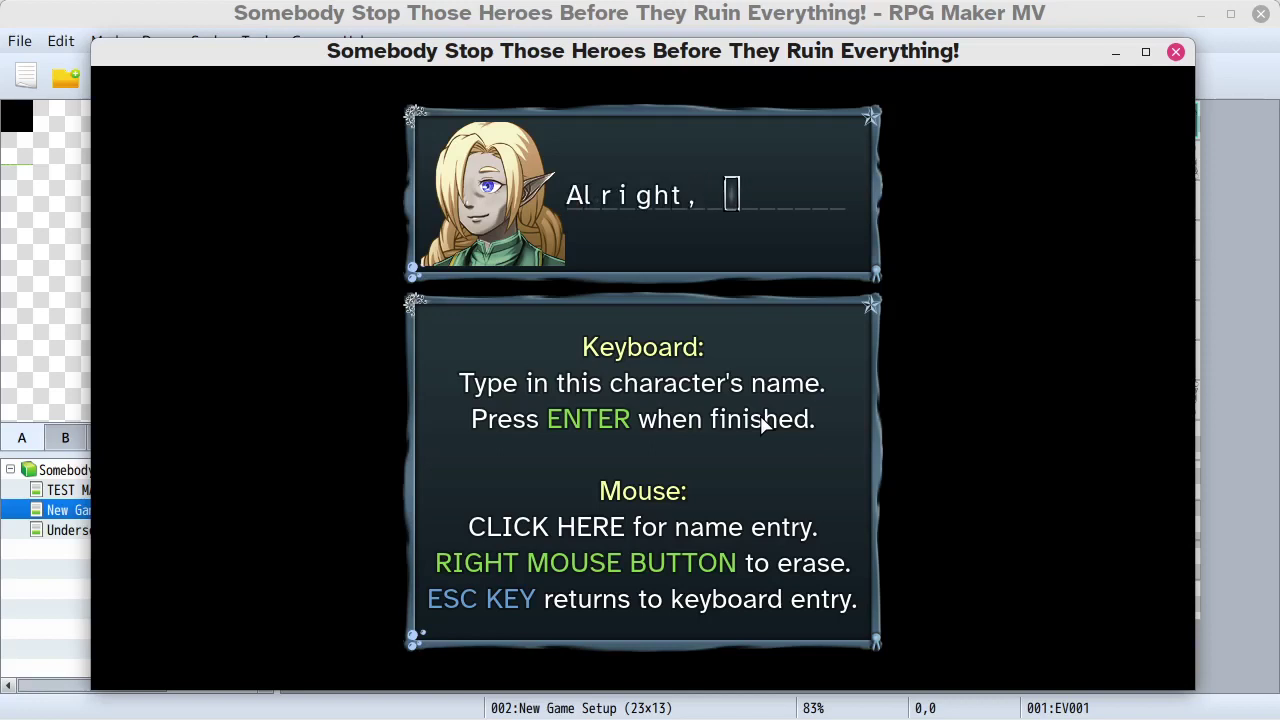
key("BackSpace")
type("cool.")
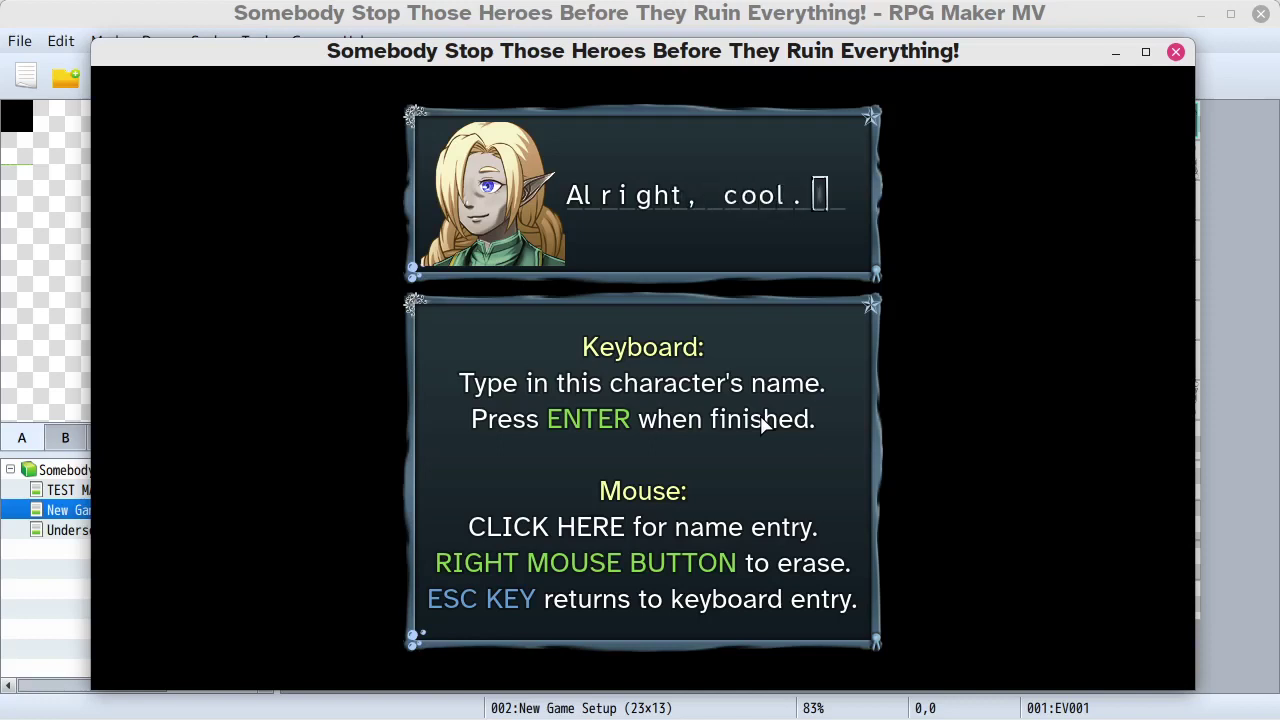
- Accept the name, switch the following name entry to the on-screen characters, and end the playtest
key("Return")
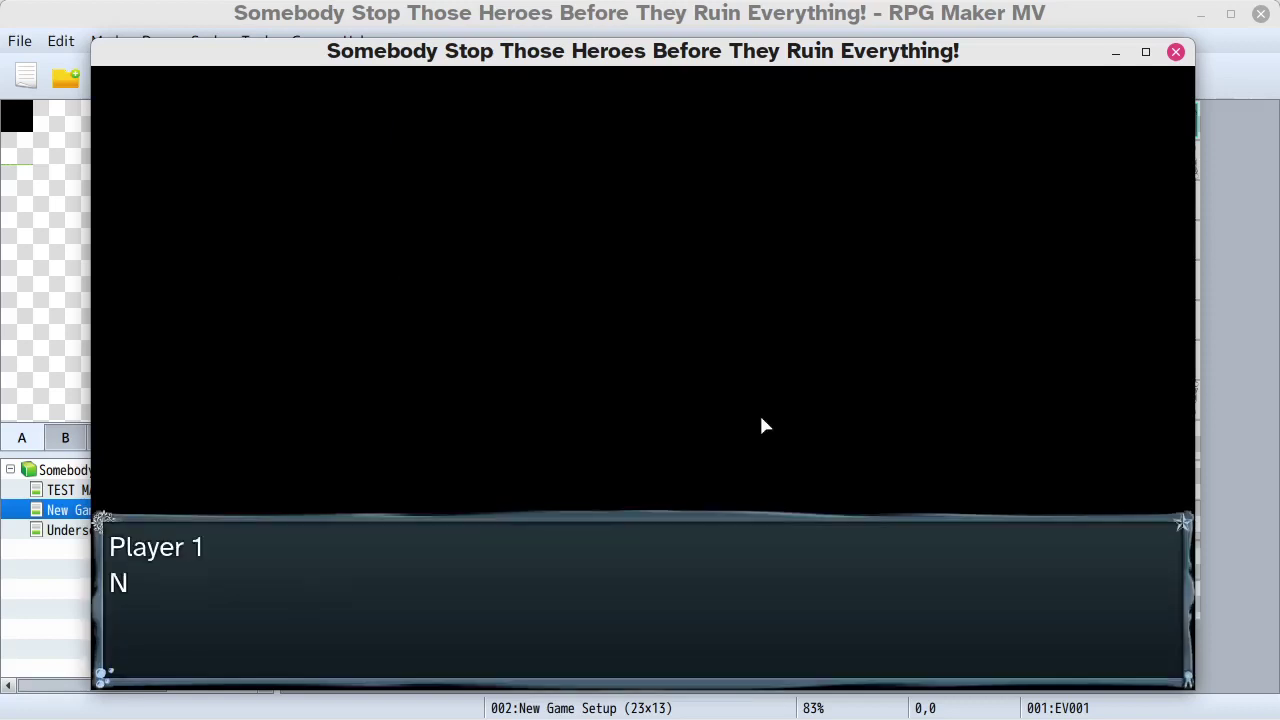
key("Return")
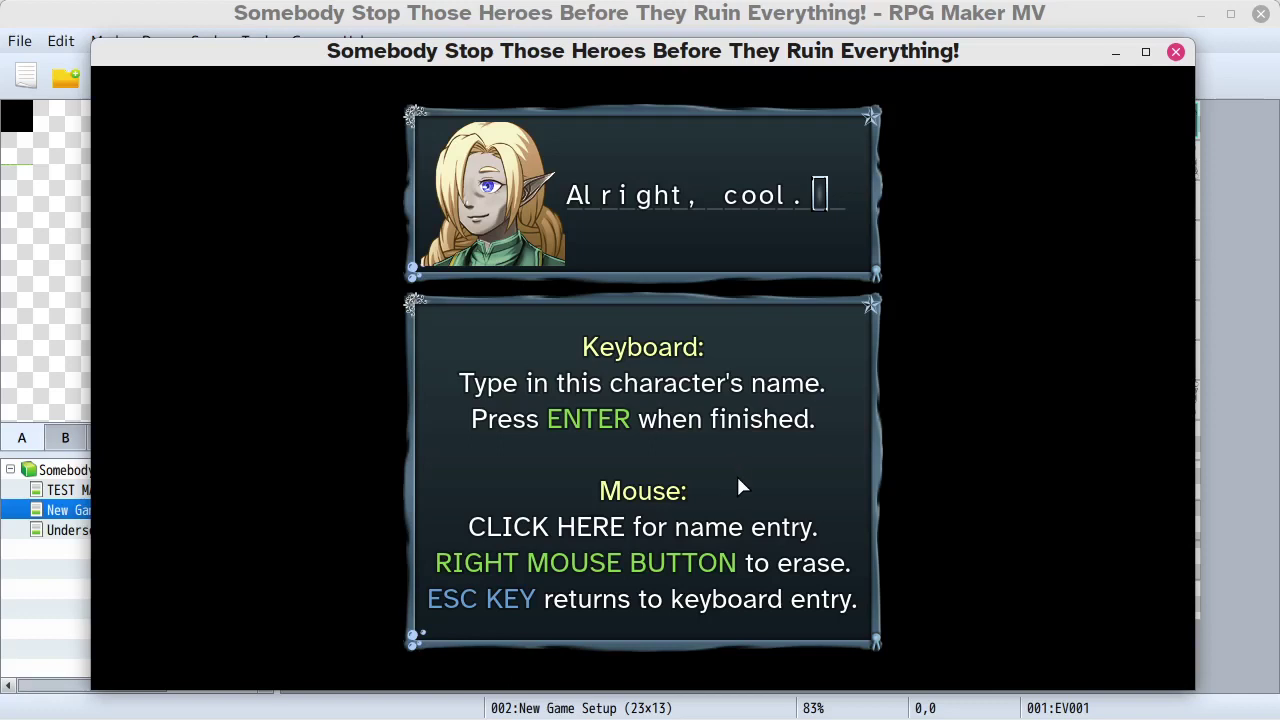
left_click(738, 480)
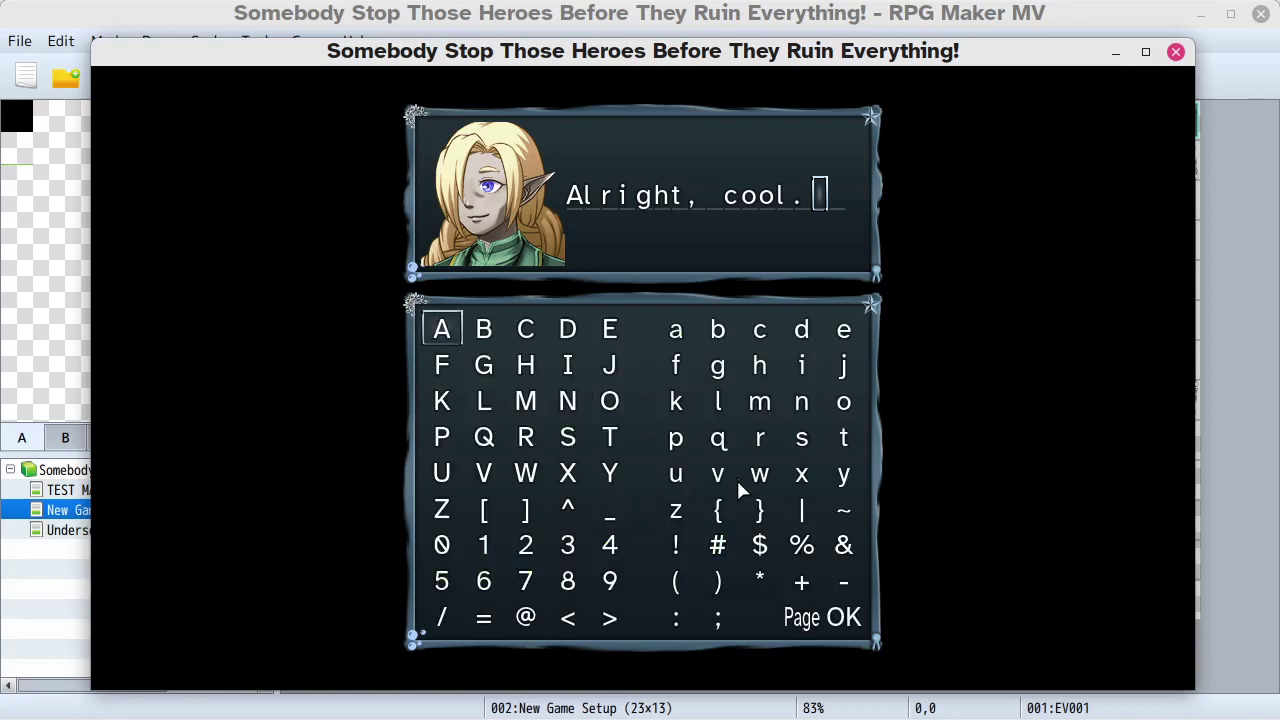
left_click(1176, 52)
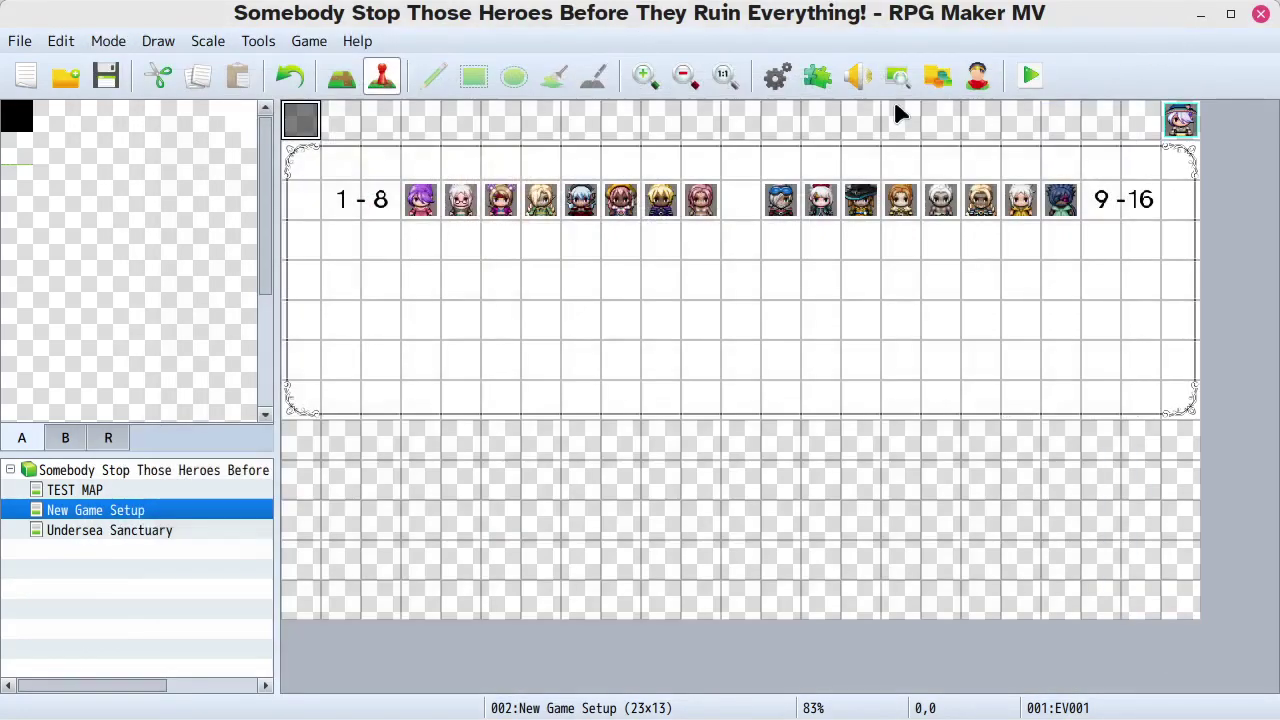
- In the YEP_KeyNameEntry plugin's Keyboard Message, replace "returns" with "back" in the ESC KEY line
left_click(823, 76)
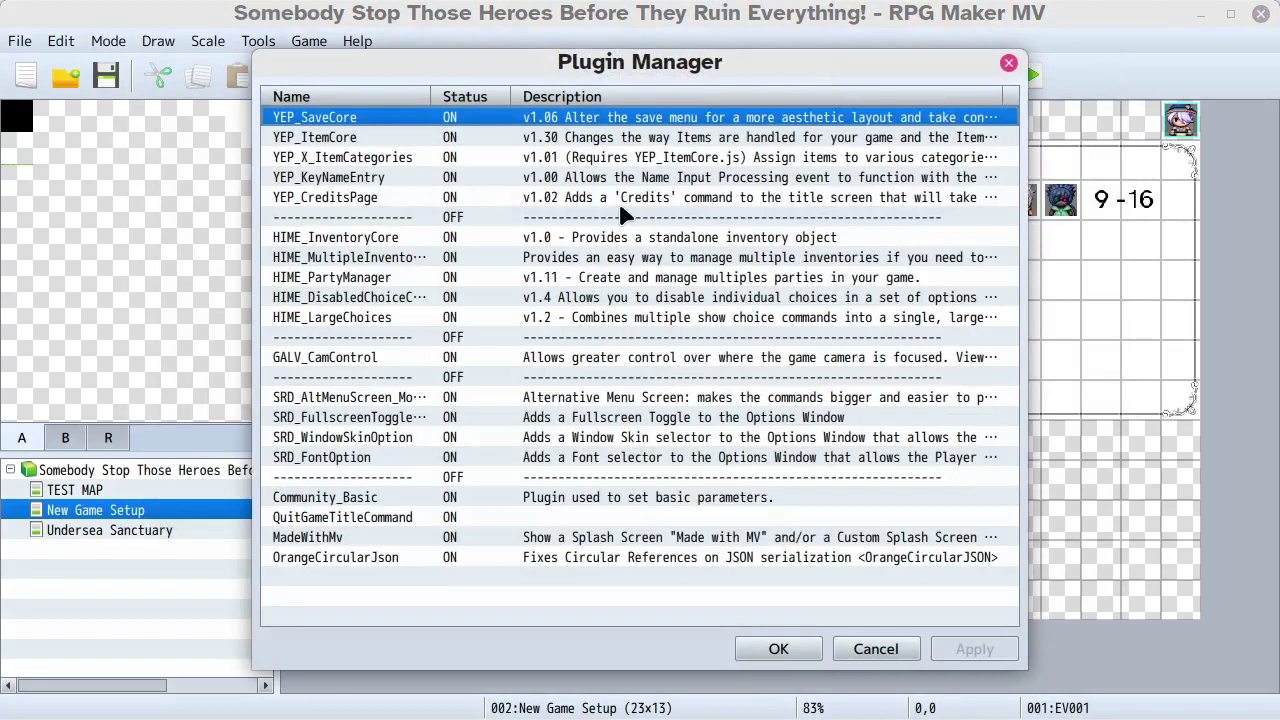
left_click(416, 177)
double_click(418, 180)
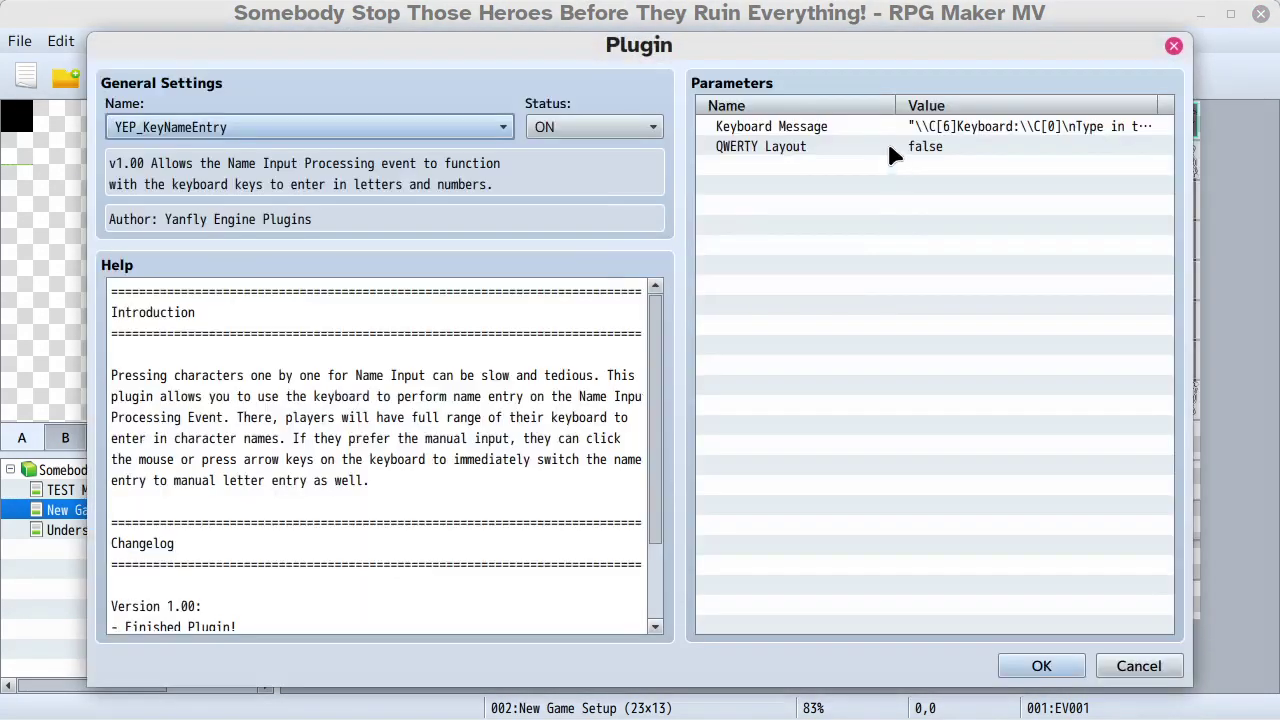
double_click(884, 128)
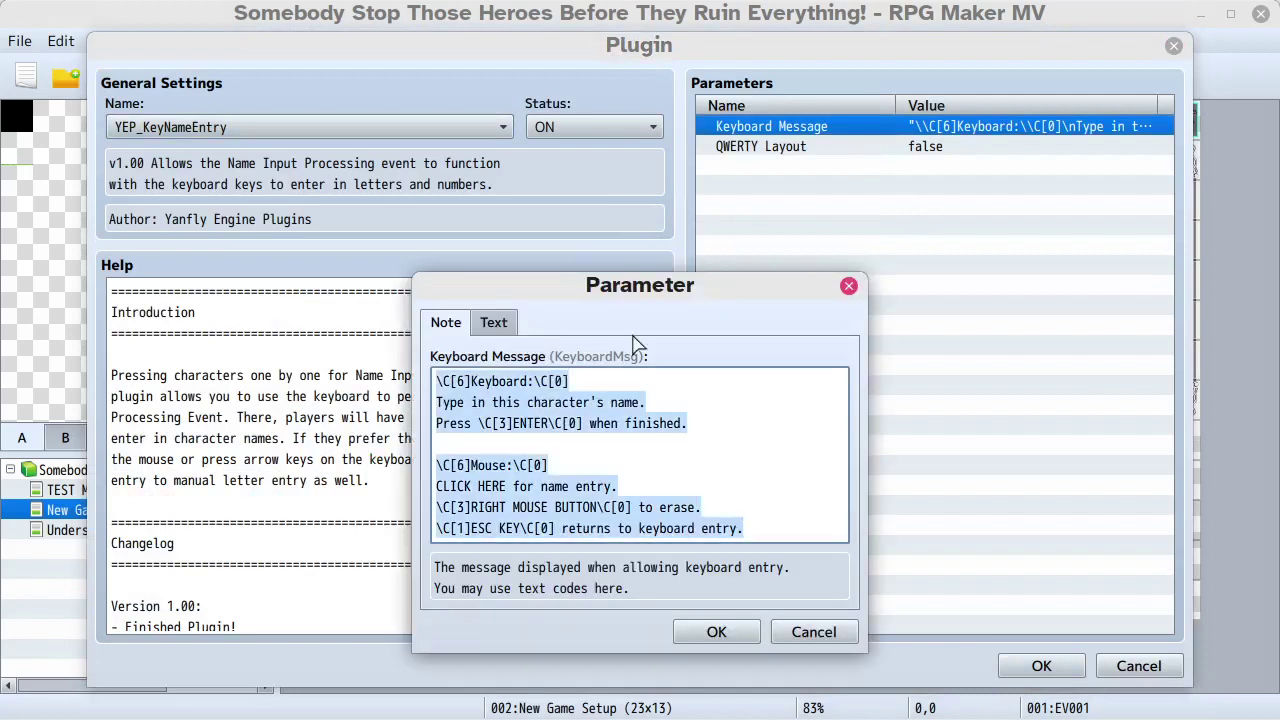
double_click(600, 530)
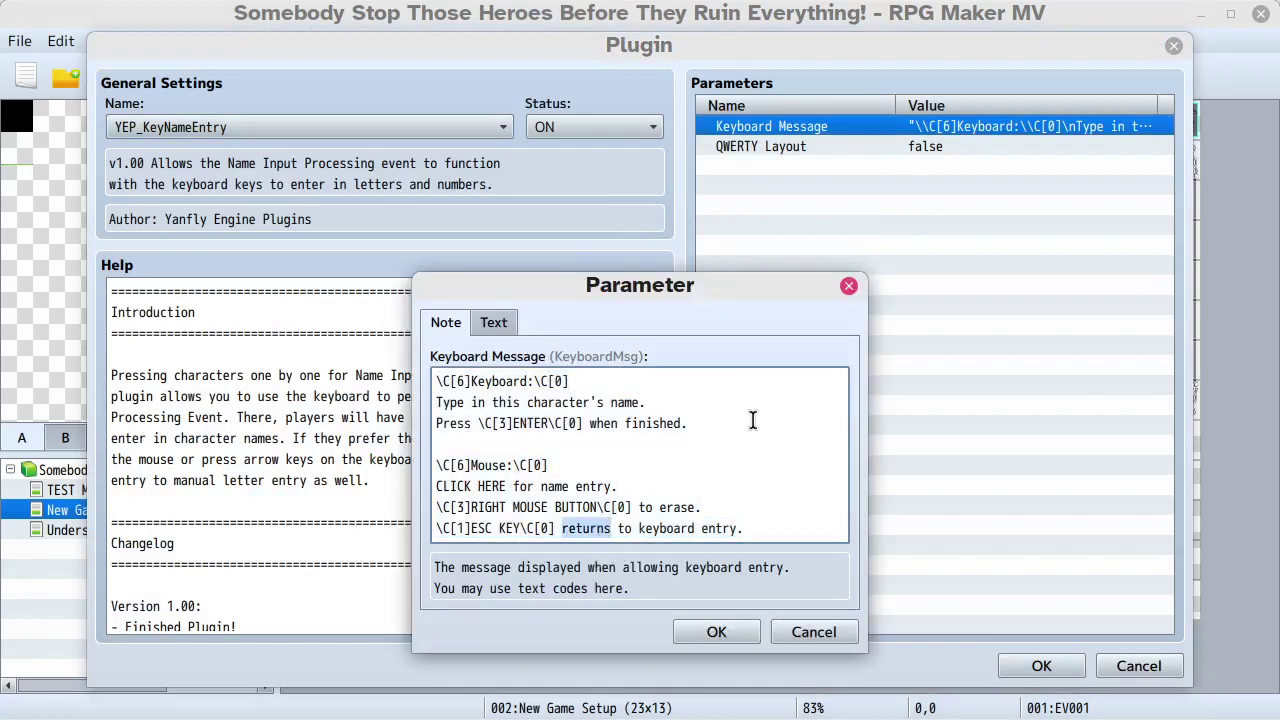
type("back")
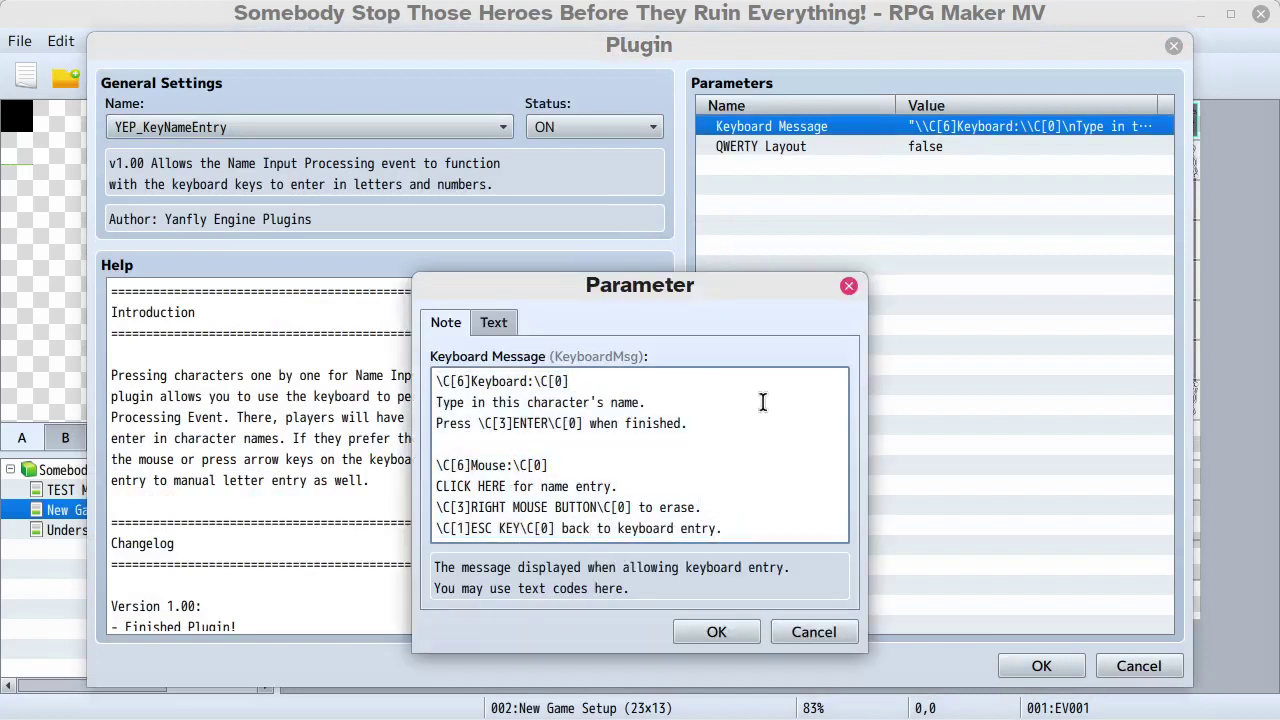
- Try adding "go" before "back" in the ESC KEY line, and remove the added word
key("Left")
key("Left")
key("Left")
key("Left")
type("go")
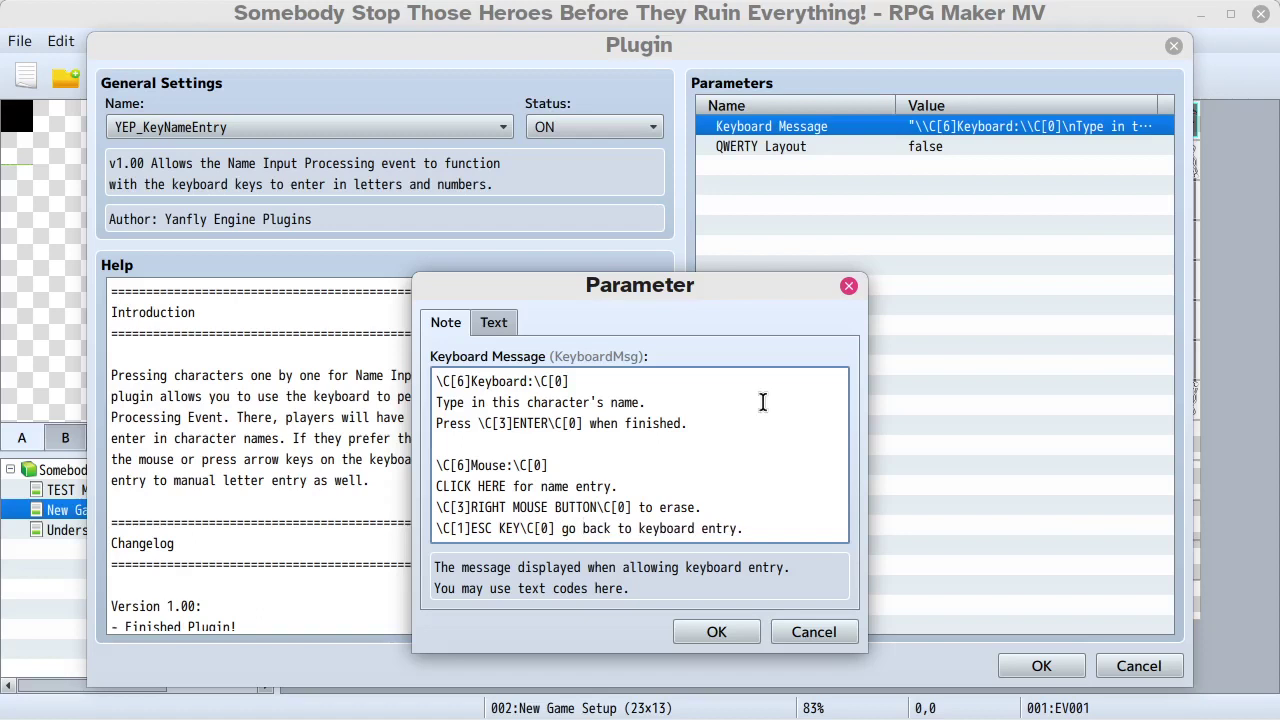
key("BackSpace")
key("BackSpace")
key("BackSpace")
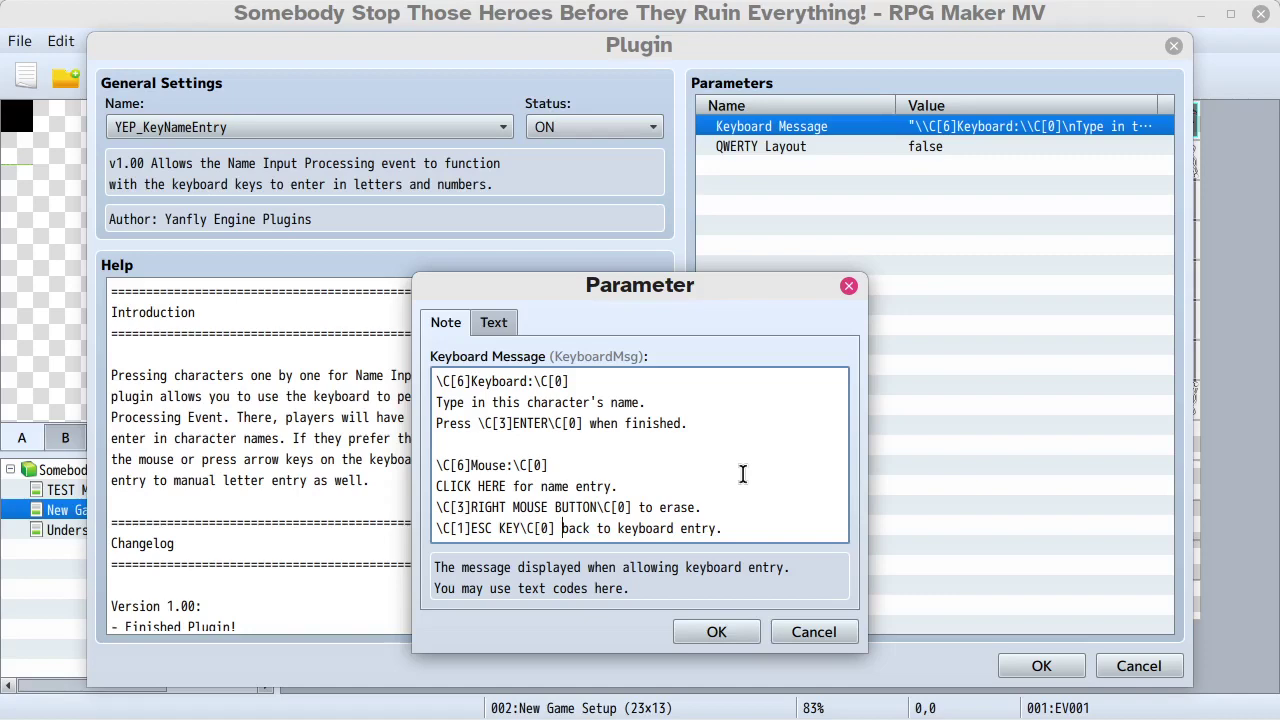
- Accept the edited Keyboard Message and the plugin settings, and close the Plugin Manager
left_click(710, 631)
left_click(1037, 665)
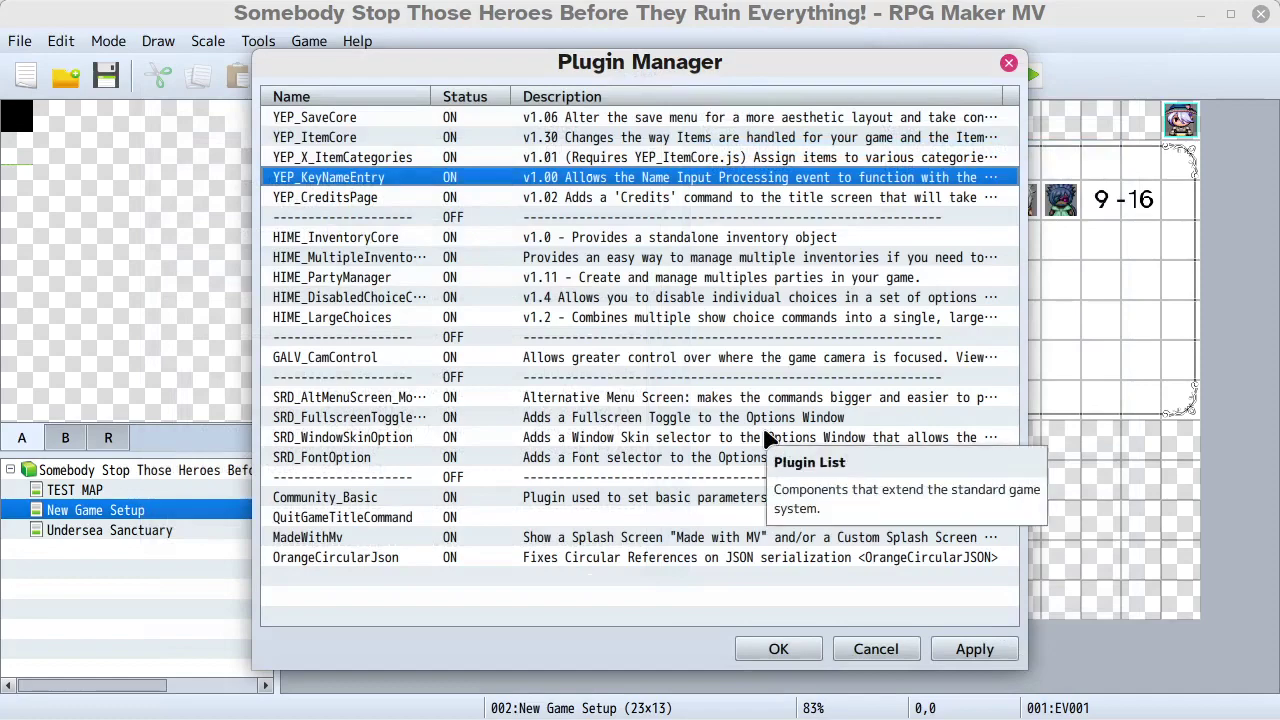
left_click(773, 650)
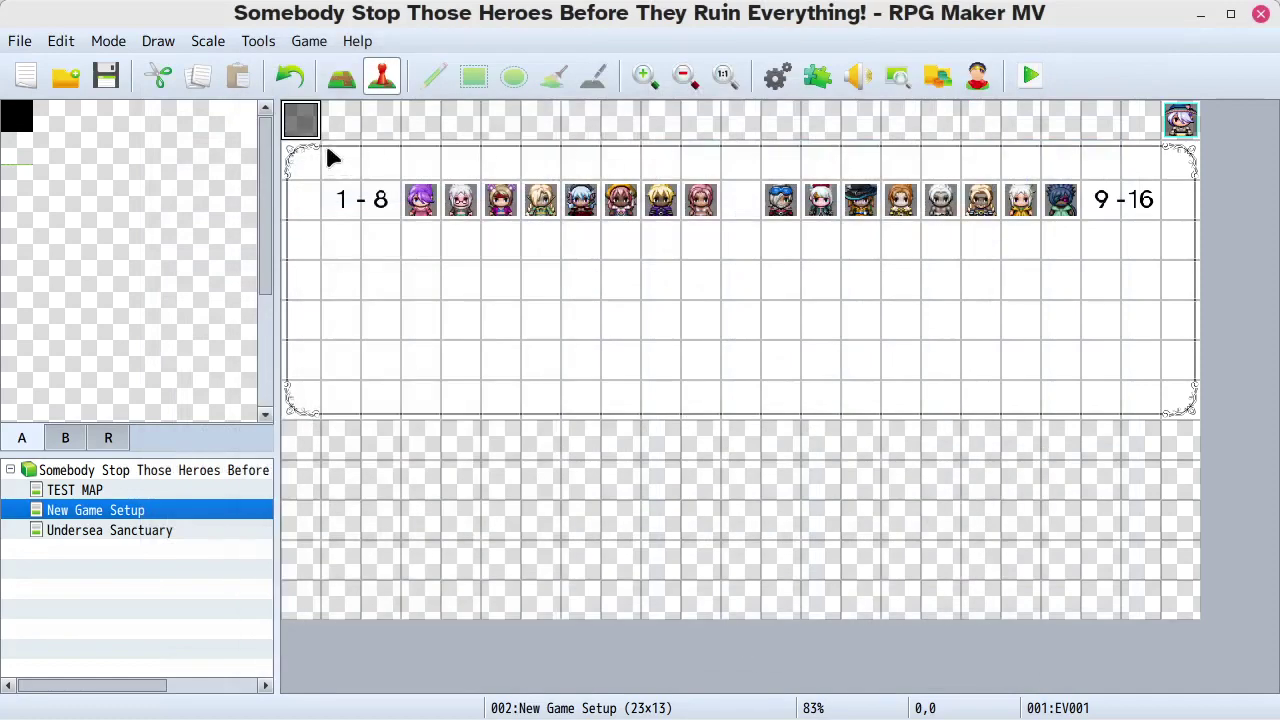
- Open page 4 of event EV001 and select the "Player 1 / Name your character." text command
double_click(303, 120)
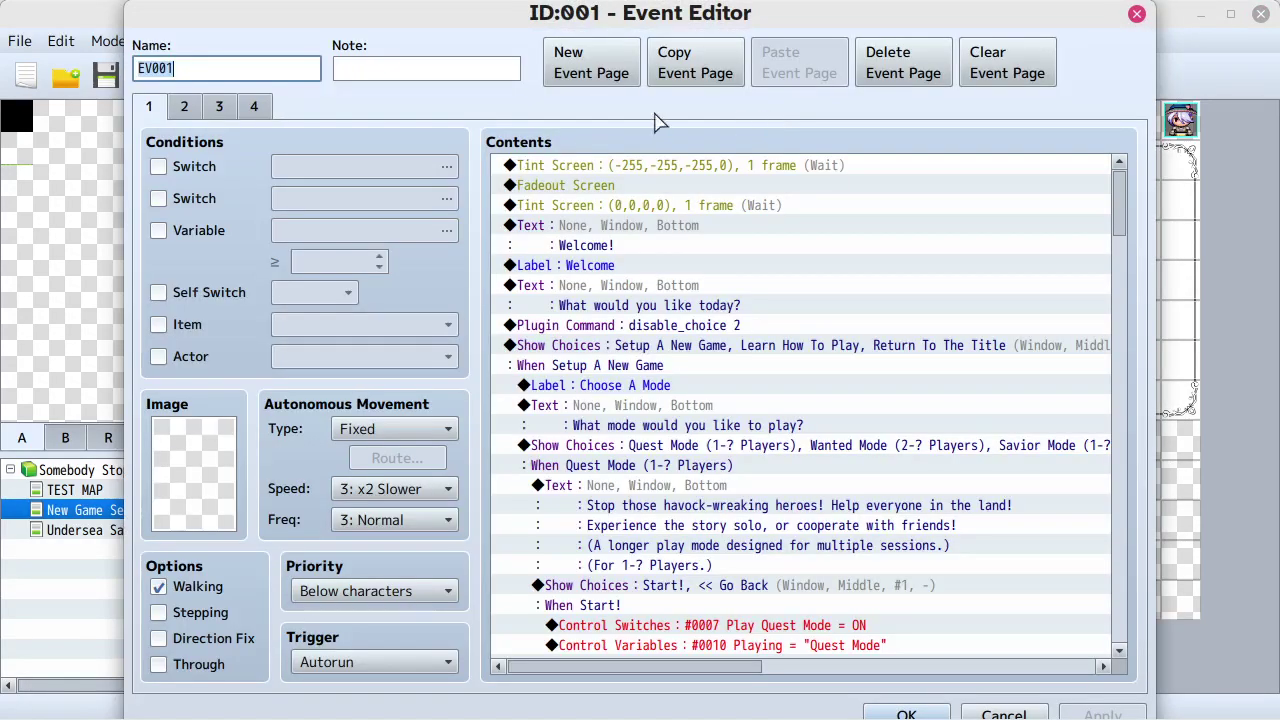
left_click(256, 108)
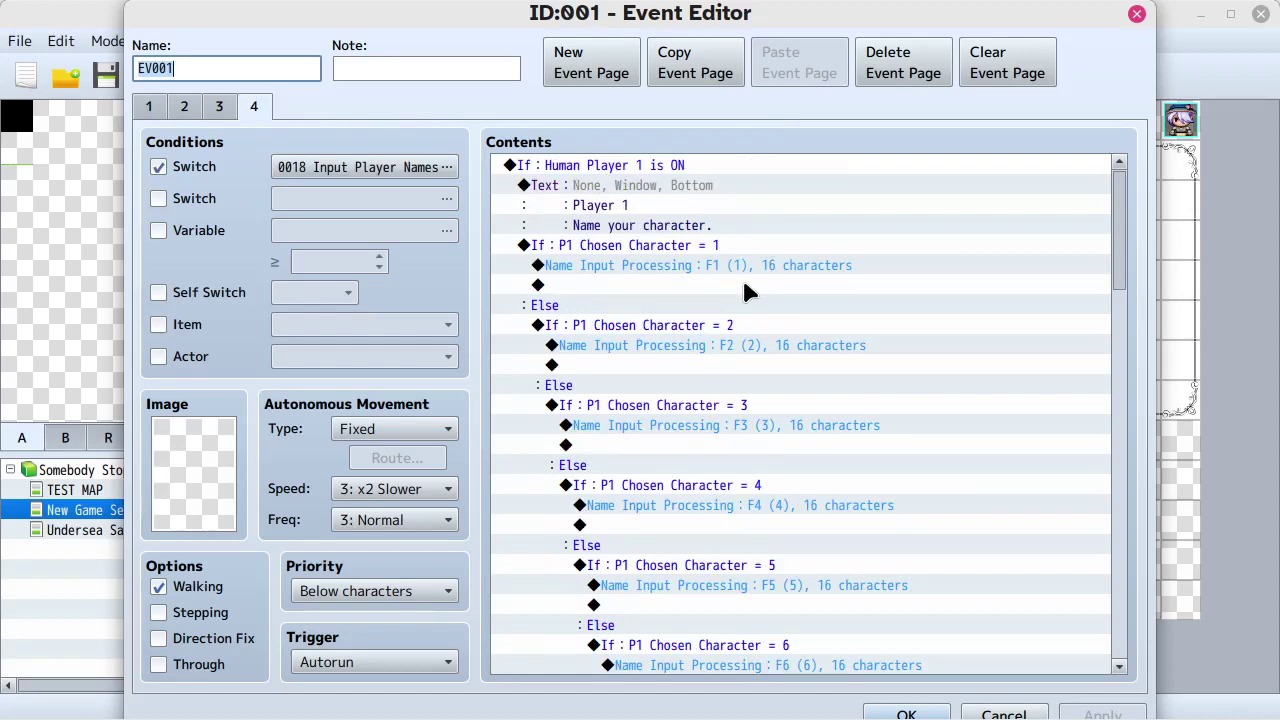
left_click(592, 187)
key("ctrl+a")
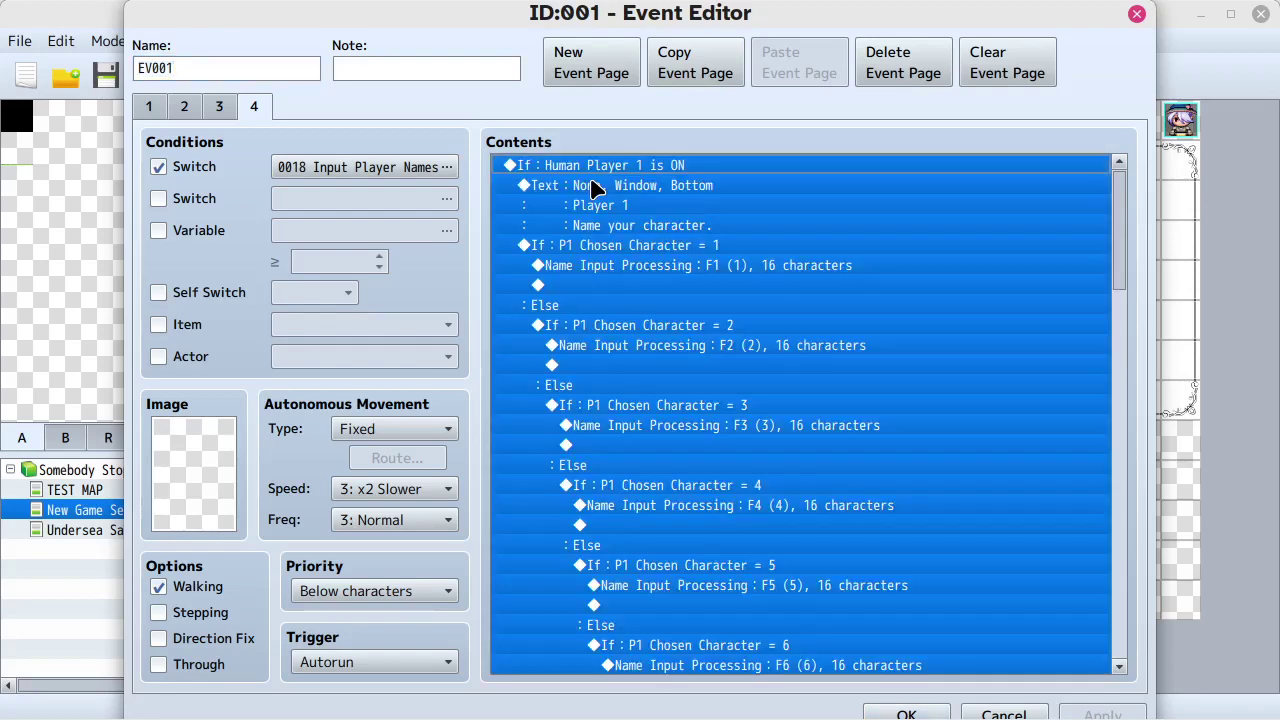
right_click(592, 190)
left_click(552, 200)
left_click(576, 196)
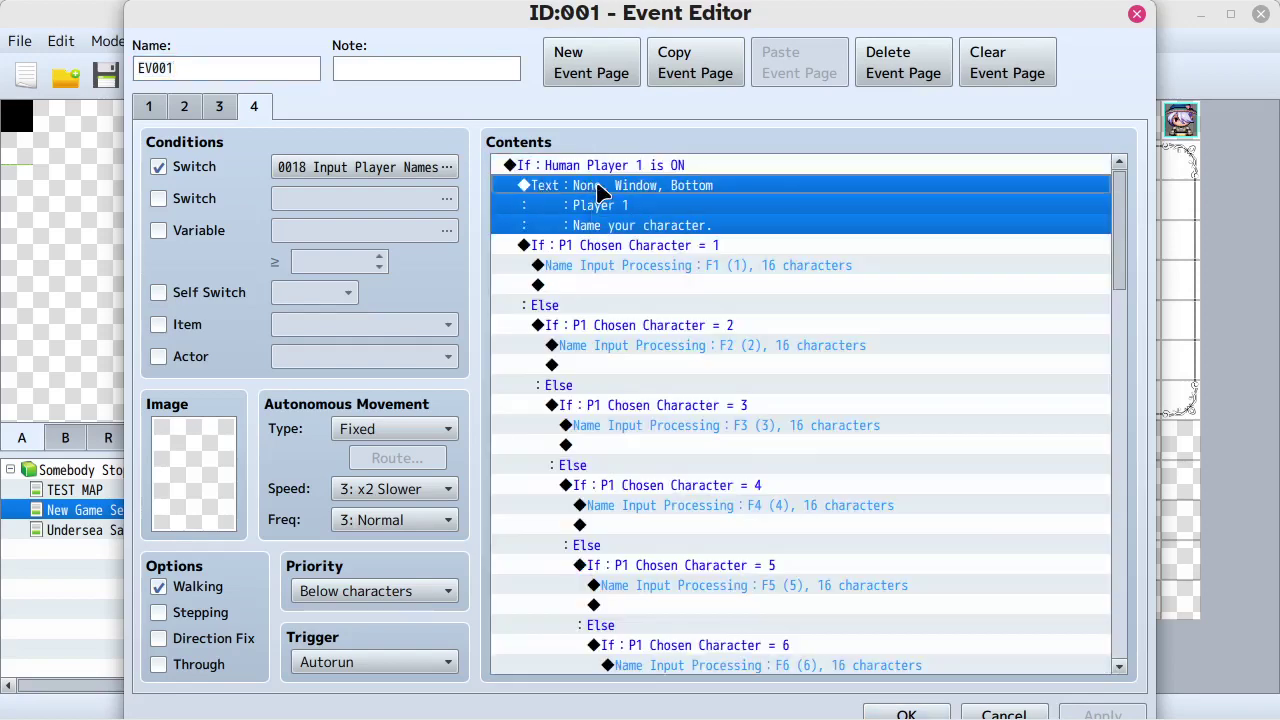
right_click(600, 190)
key("Escape")
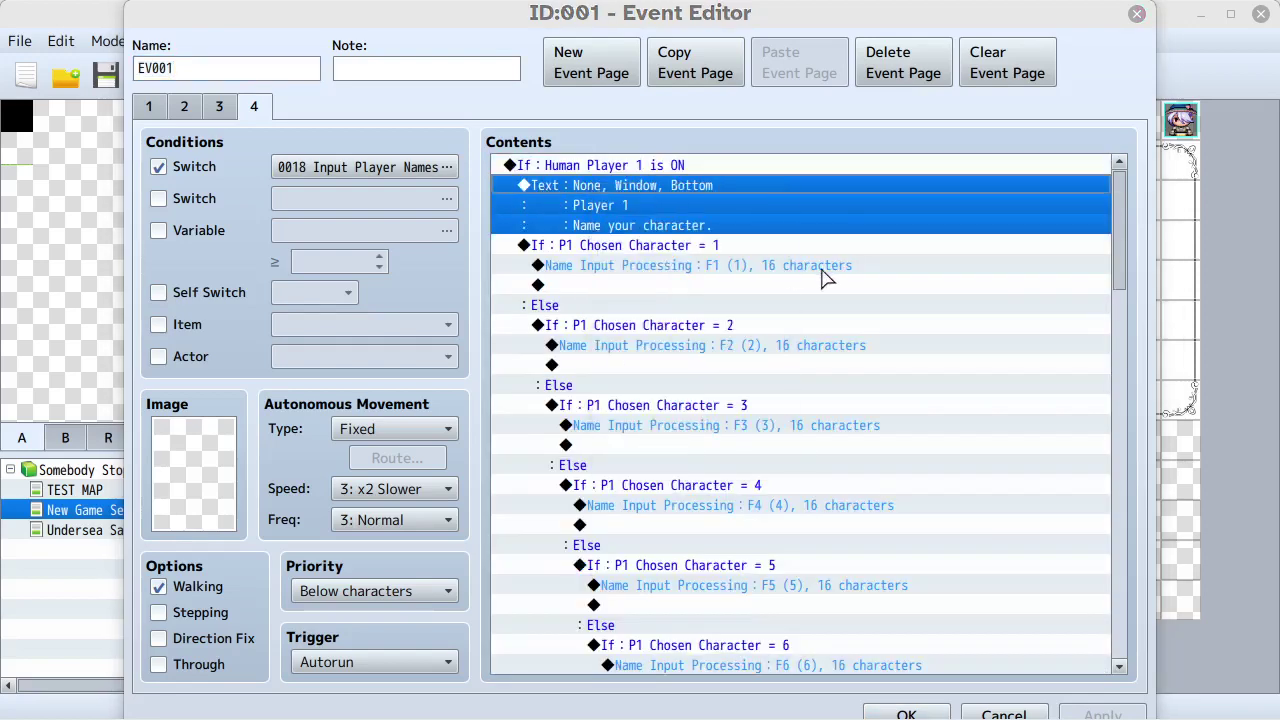
- Insert a label named "P1 Name" above the Player 1 "Name your character." text
key("Insert")
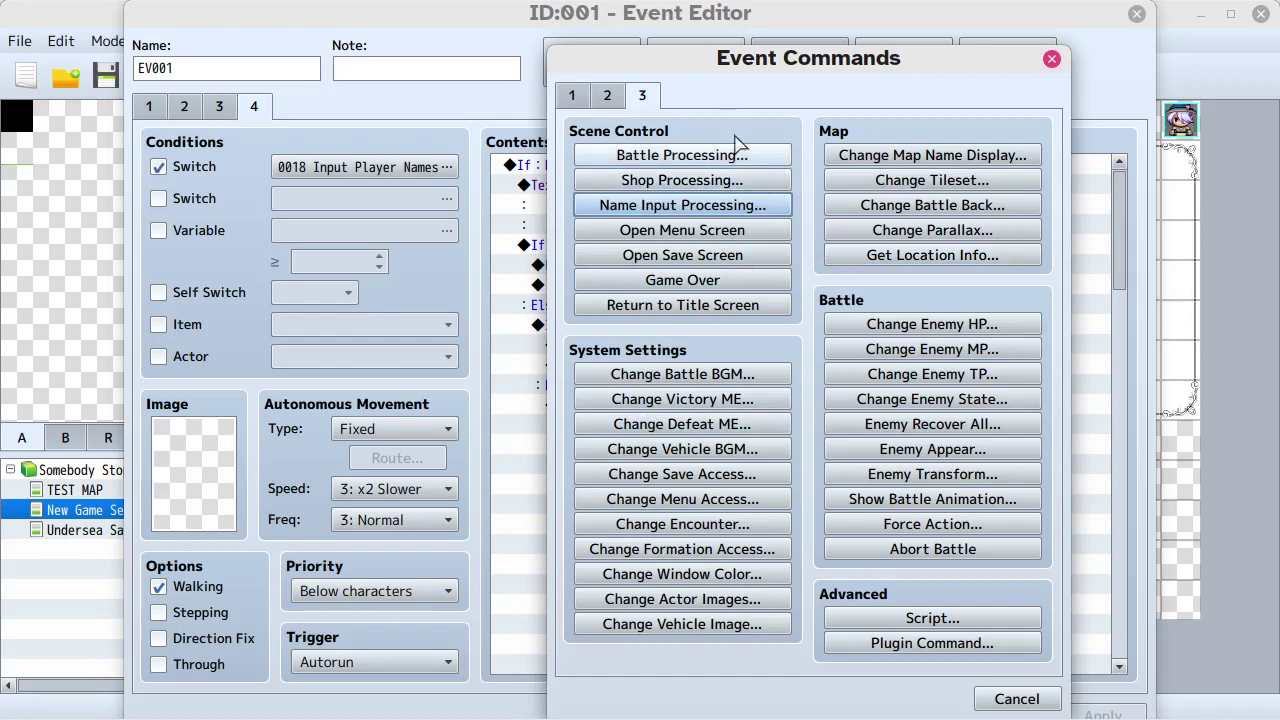
left_click(596, 94)
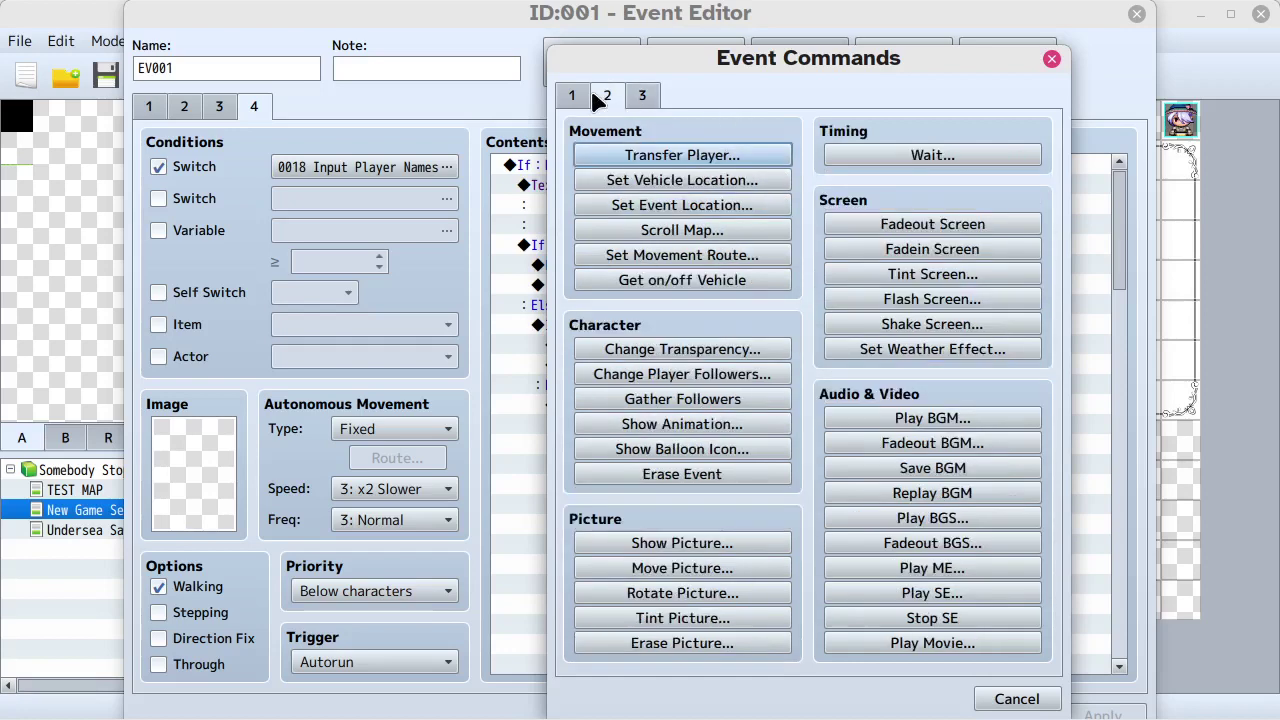
left_click(575, 92)
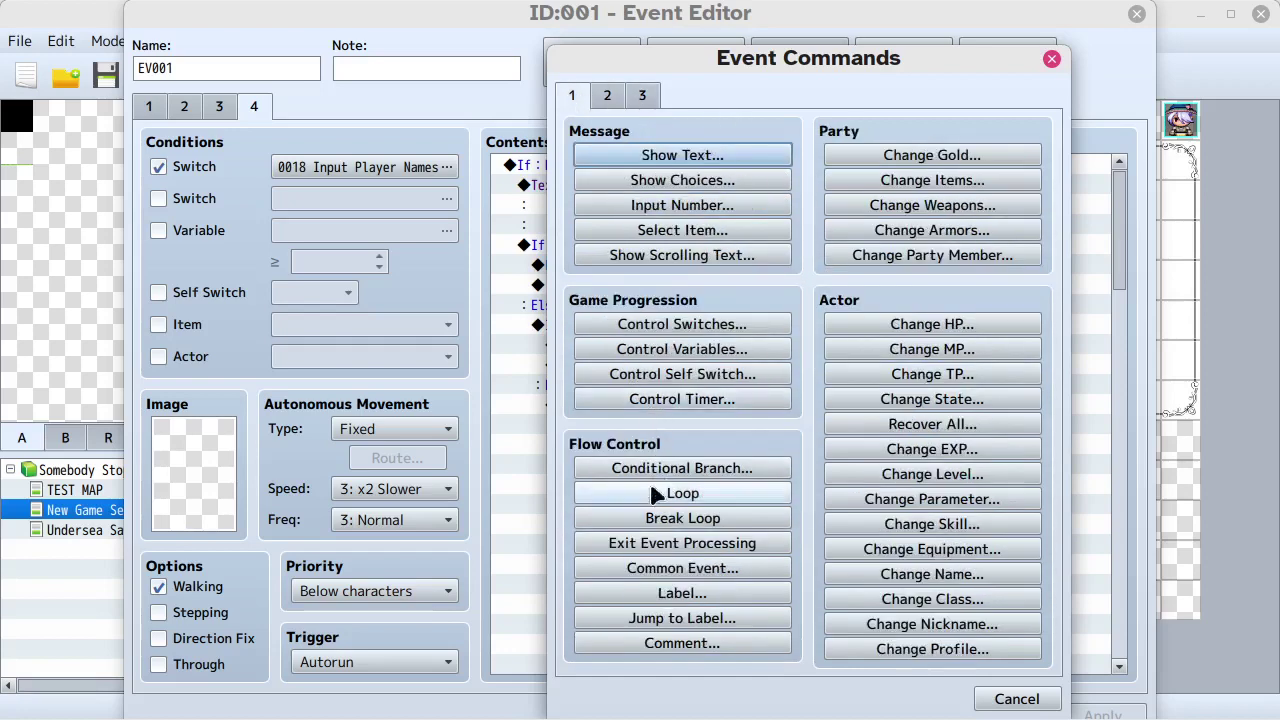
left_click(665, 597)
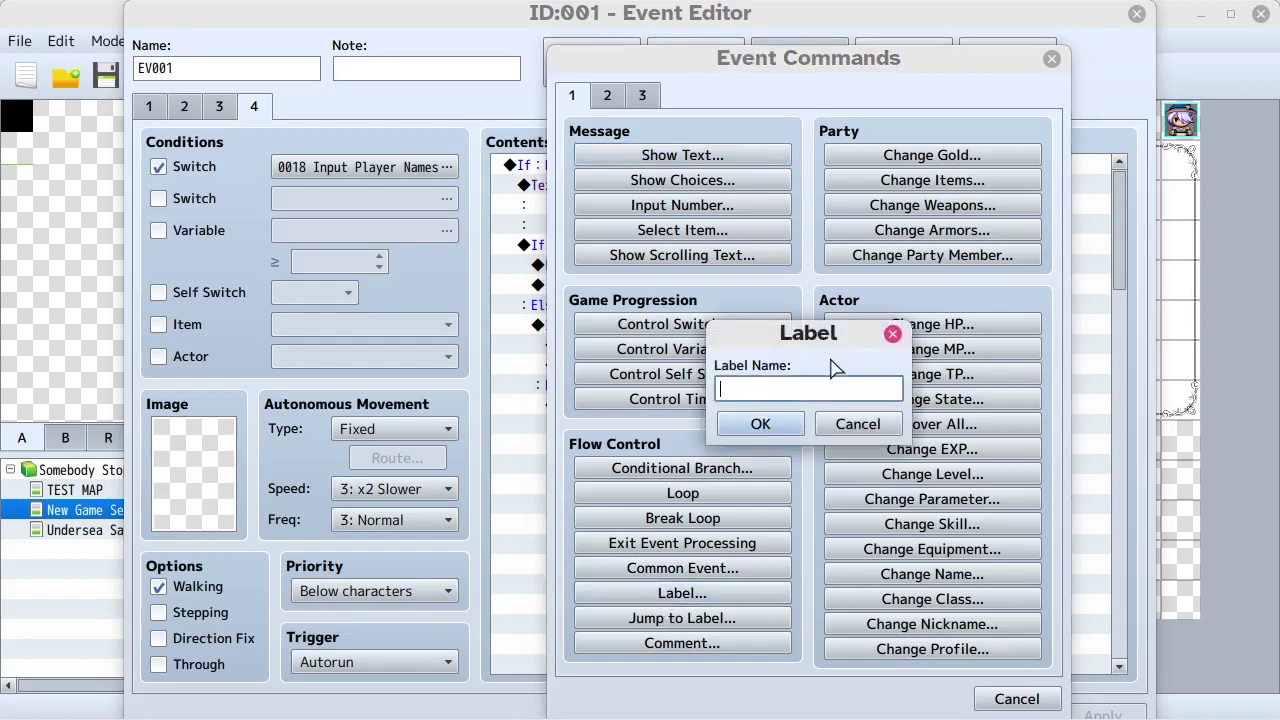
type("Name")
key("BackSpace")
key("BackSpace")
key("BackSpace")
key("BackSpace")
type("P1 Name")
left_click(760, 423)
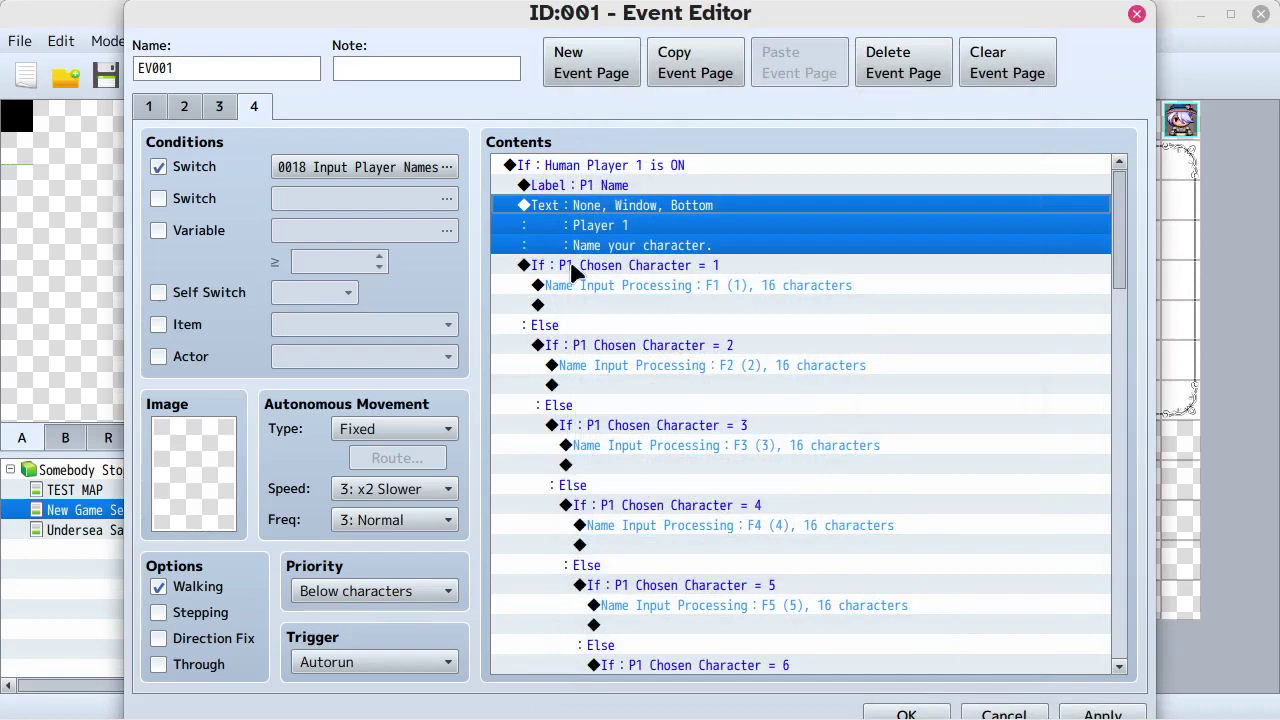
- Below the F1 name input in the P1 Chosen Character = 1 branch, add the two-line text "\N[5]" and "is this name okay?"
left_click(645, 303)
right_click(645, 303)
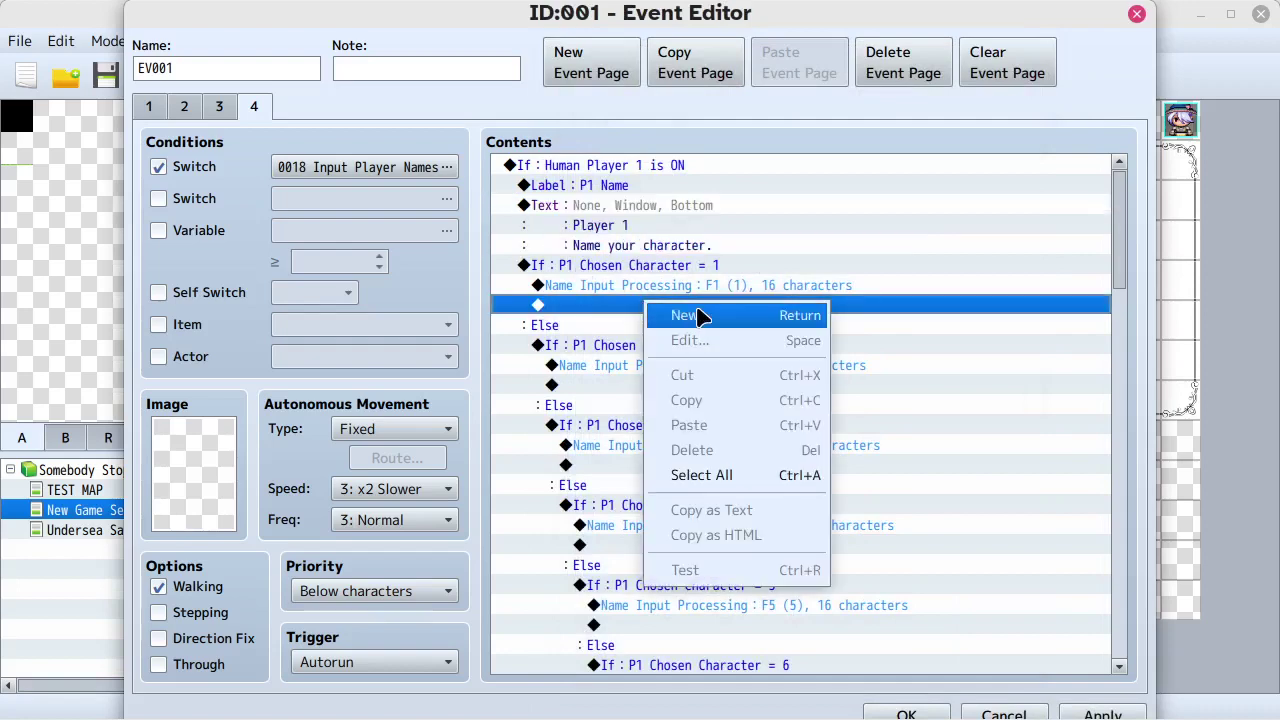
left_click(700, 316)
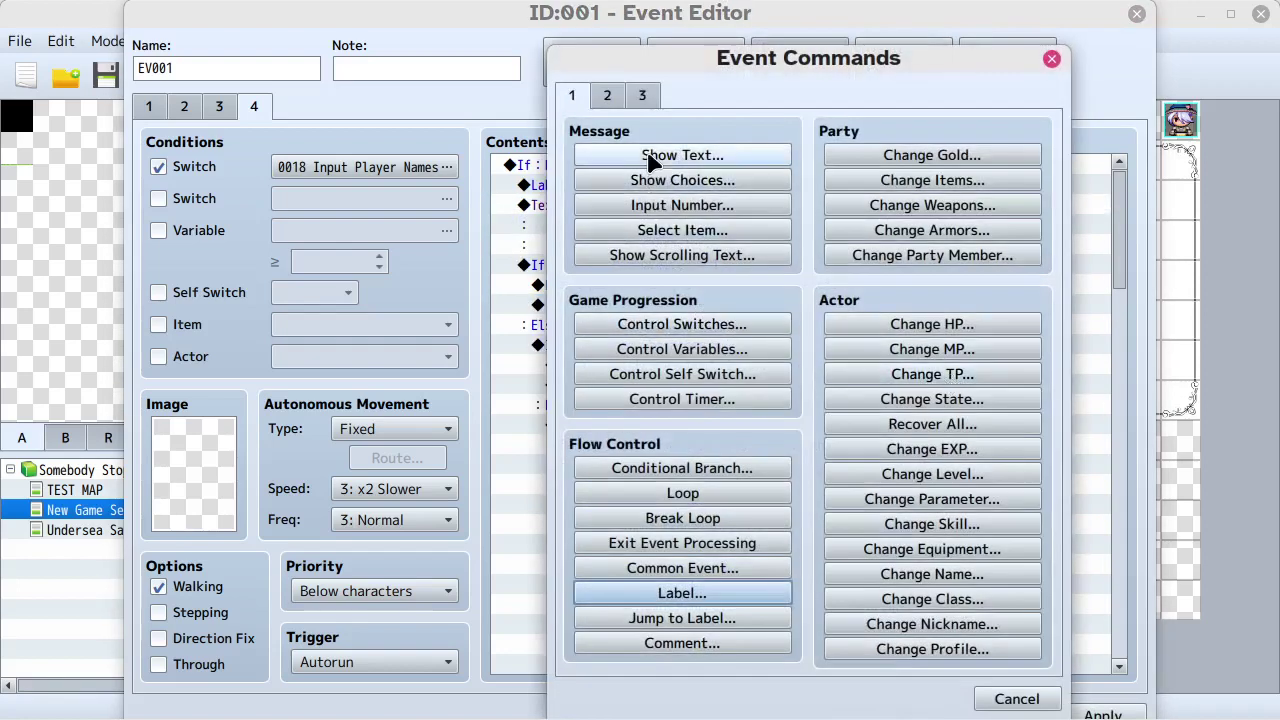
left_click(650, 160)
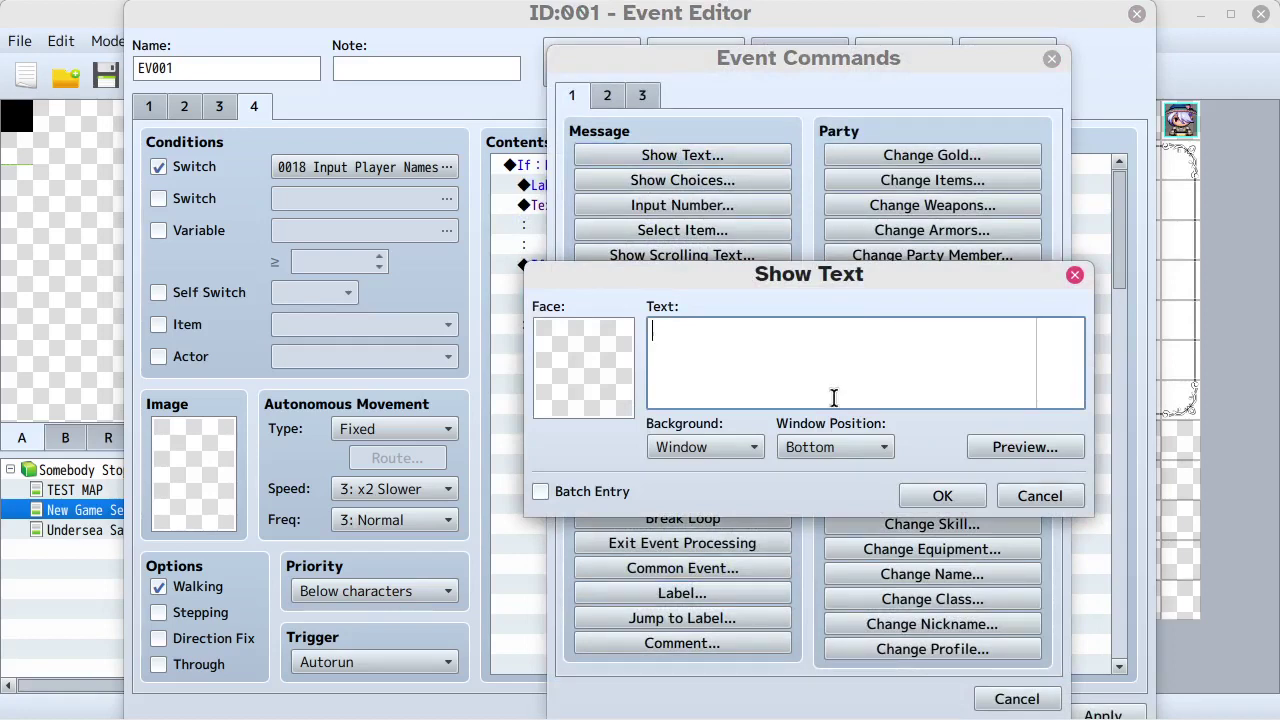
mouse_move(834, 398)
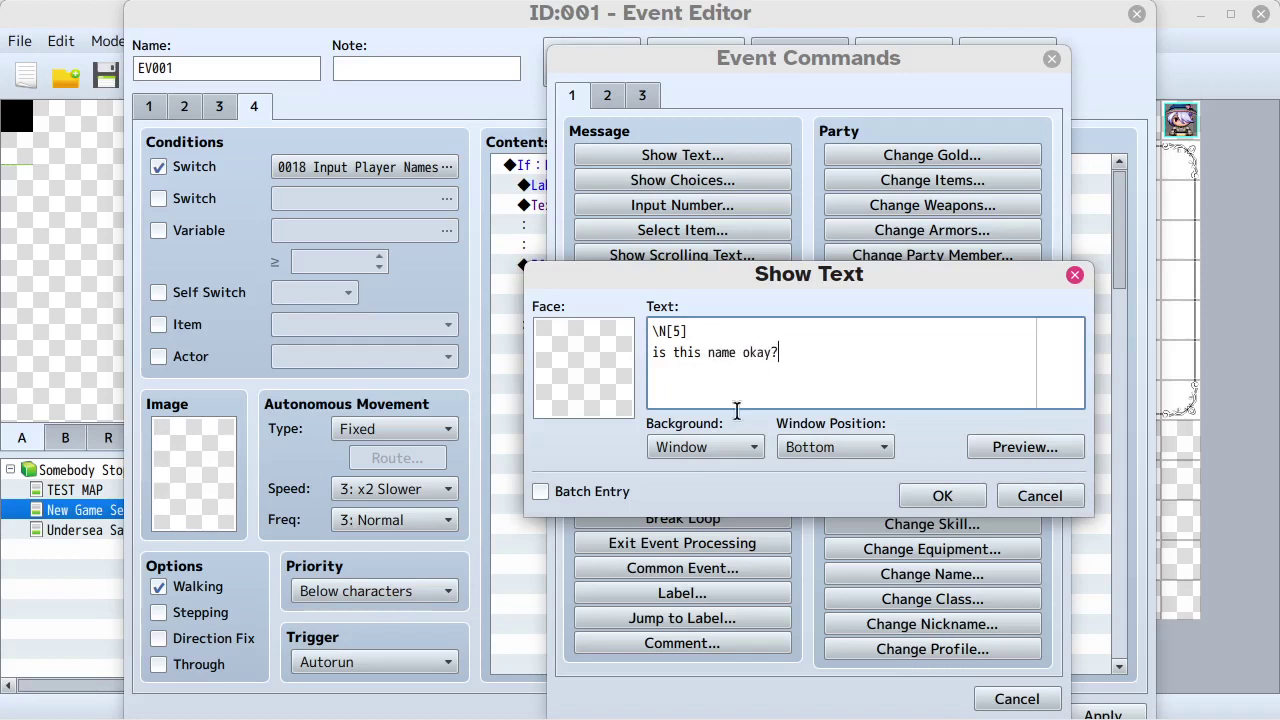
left_click(947, 495)
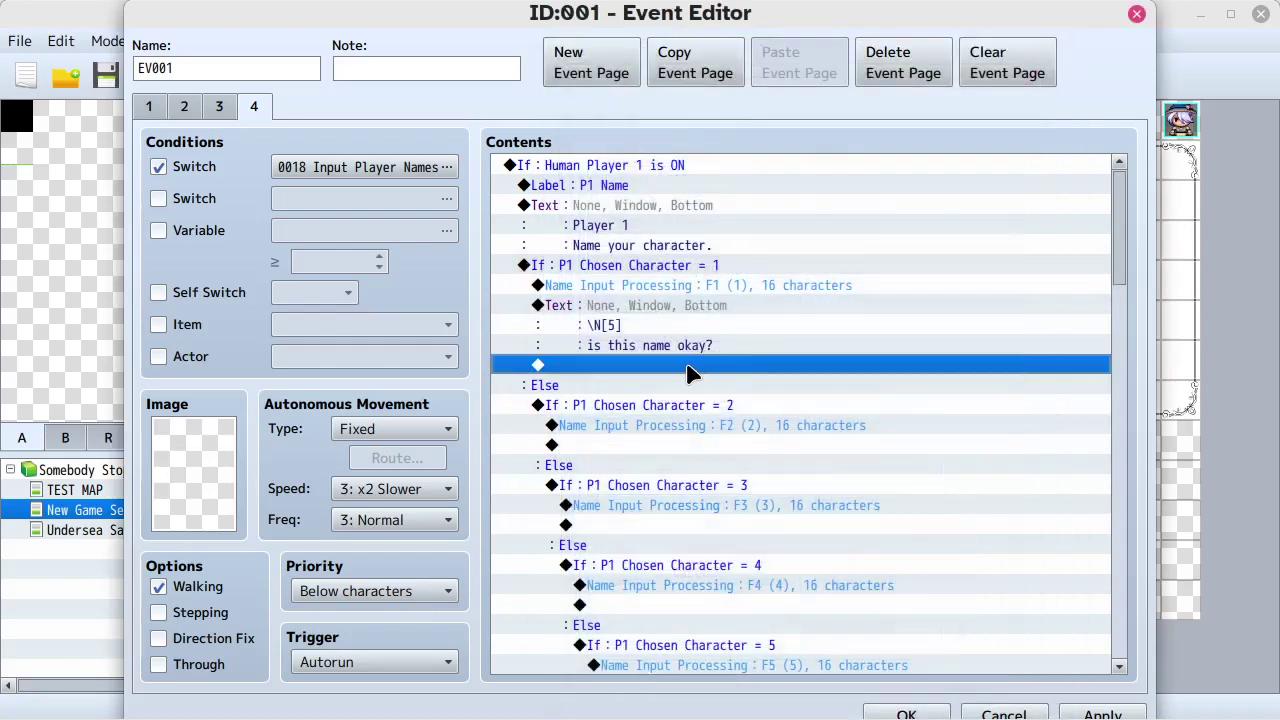
- Below the "is this name okay?" text, add Yes/No choices with the window position Middle and cancelling set to Disallow
right_click(700, 380)
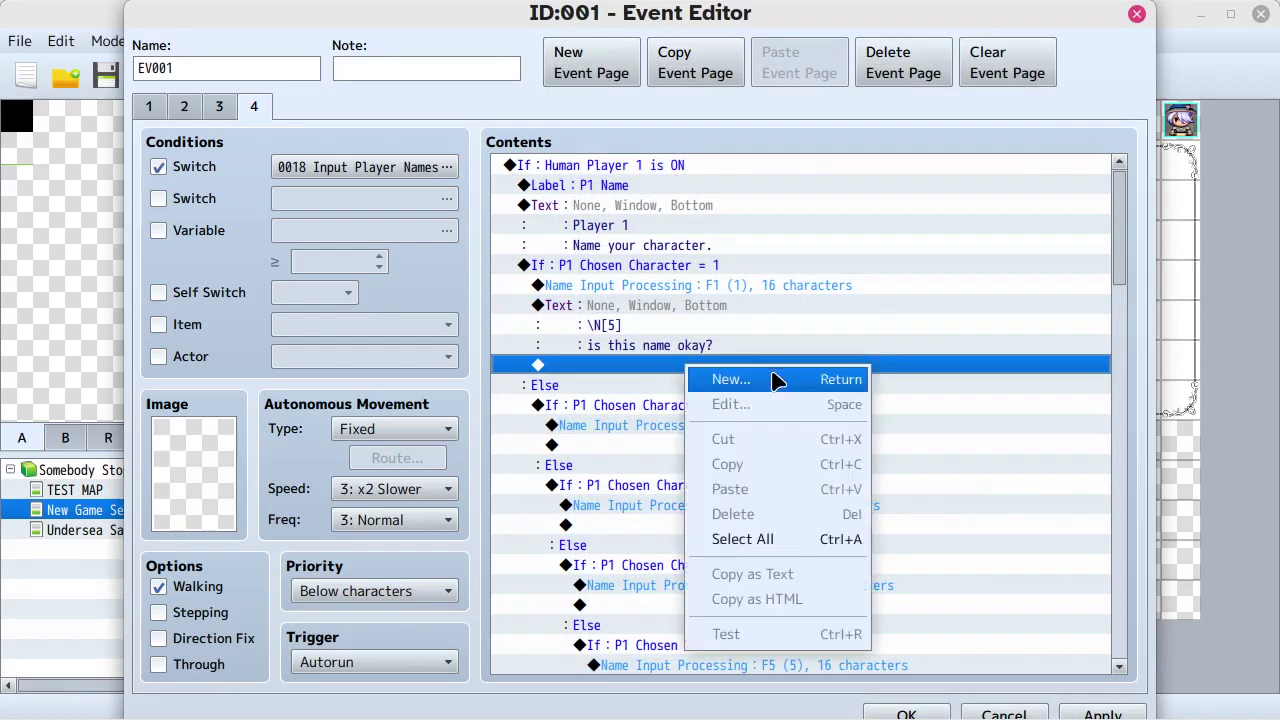
left_click(772, 378)
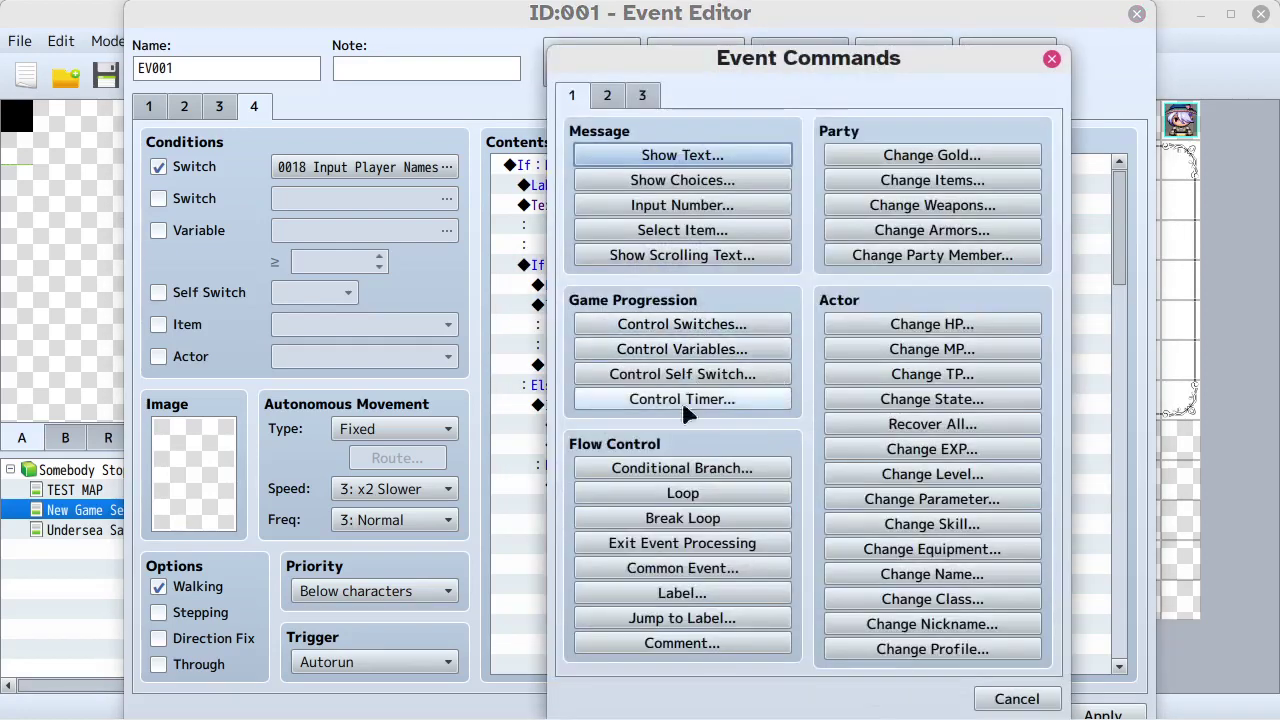
left_click(683, 469)
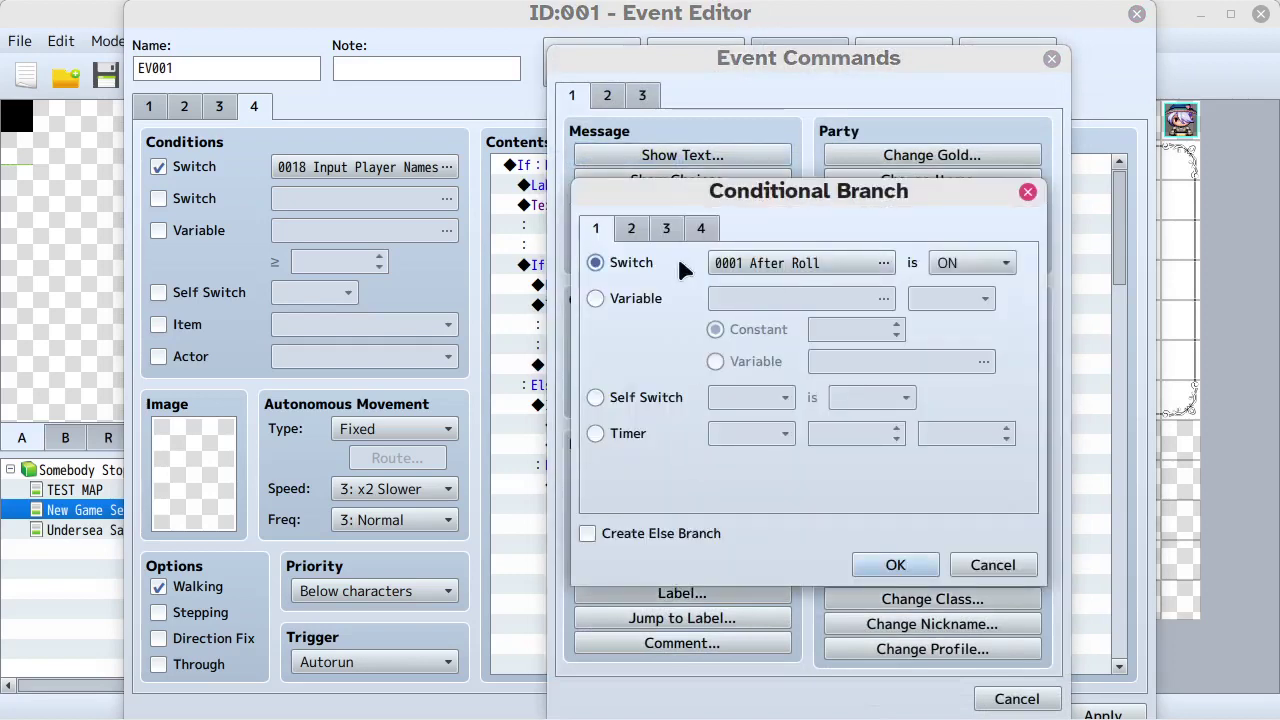
left_click(1030, 194)
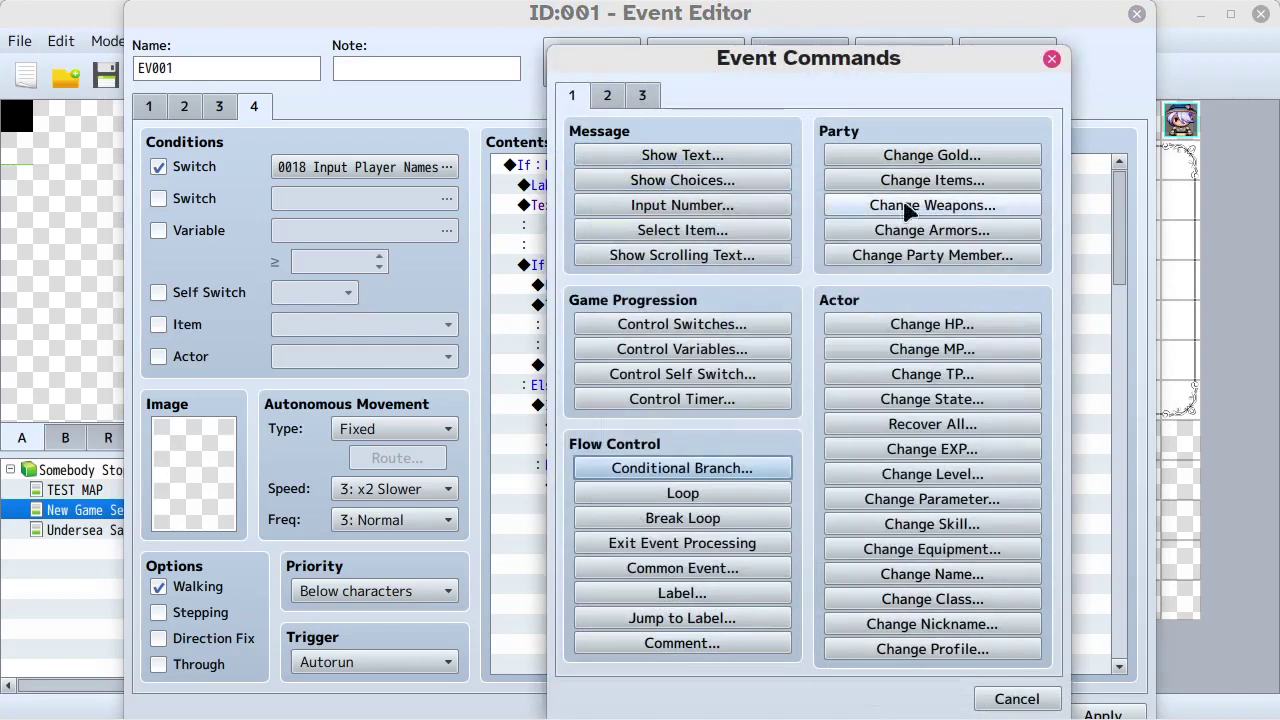
left_click(683, 180)
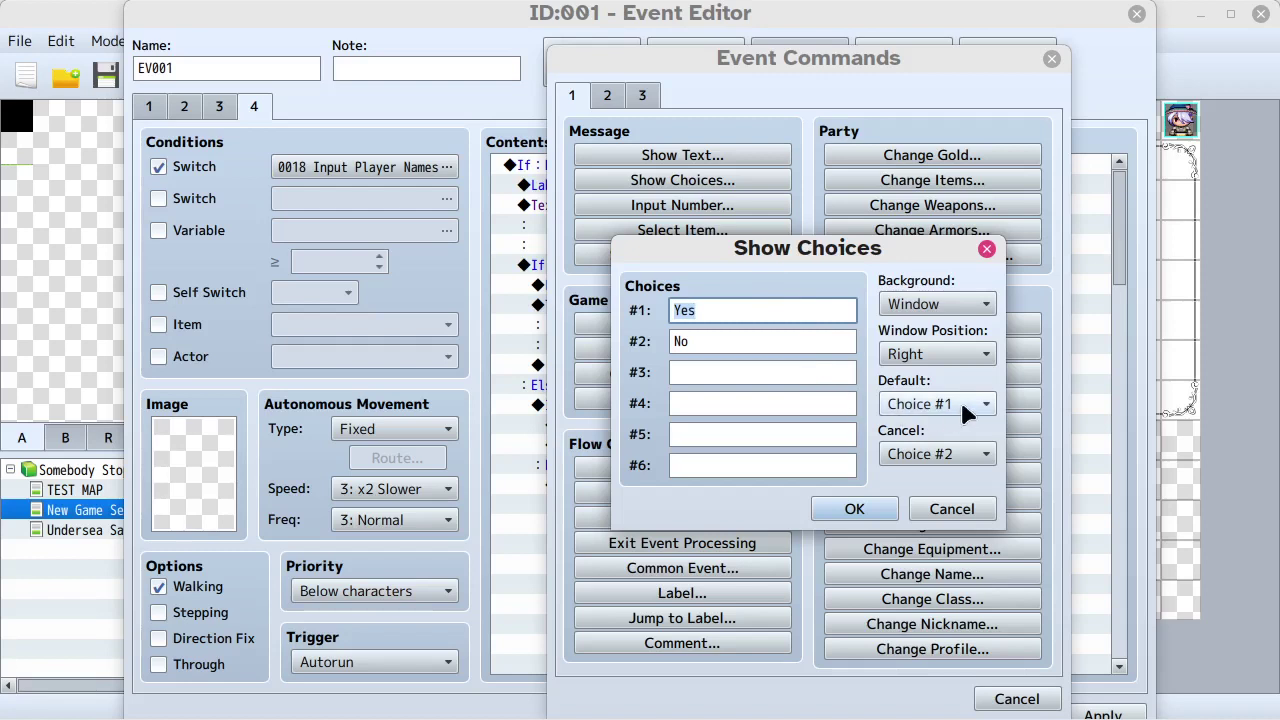
left_click(958, 455)
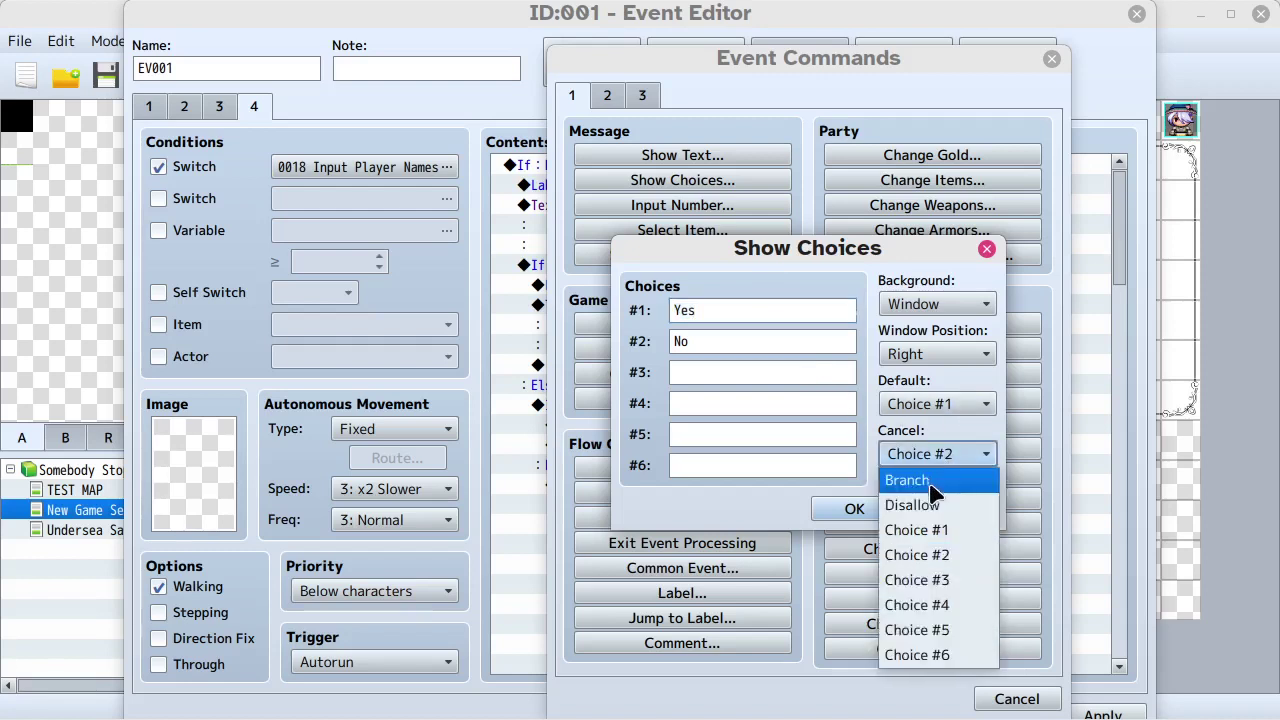
left_click(932, 508)
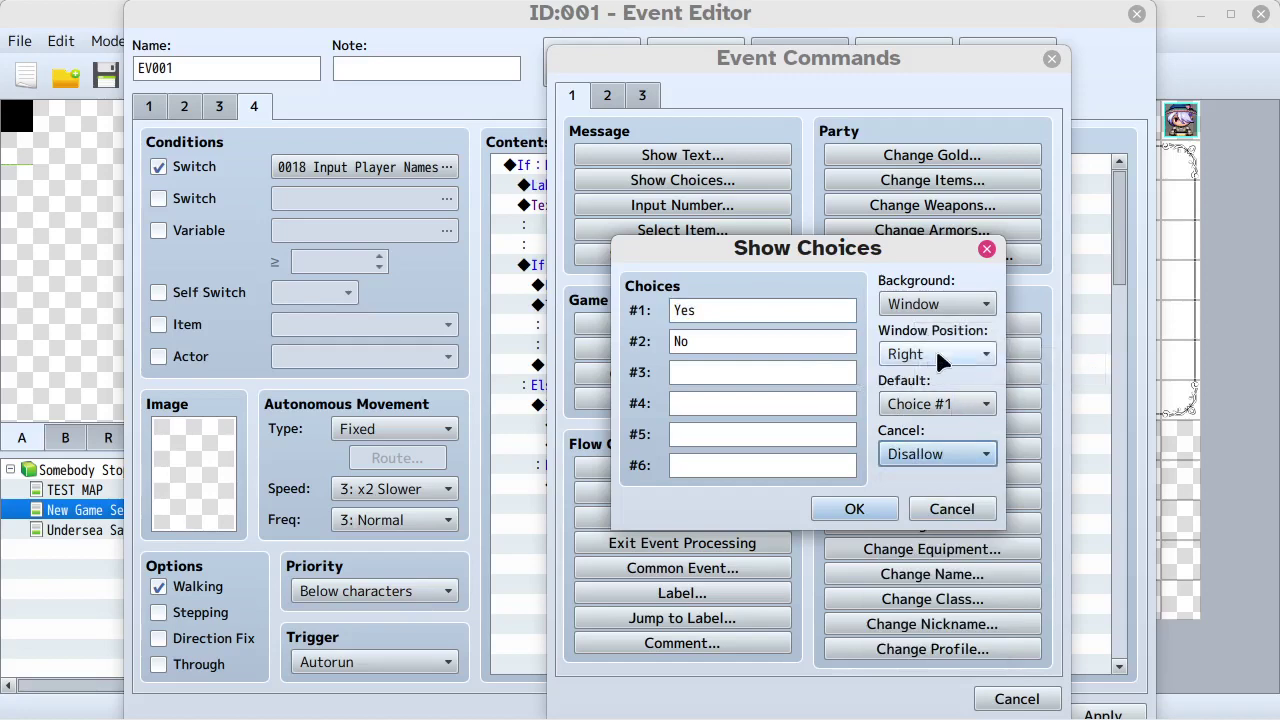
left_click(940, 354)
left_click(908, 403)
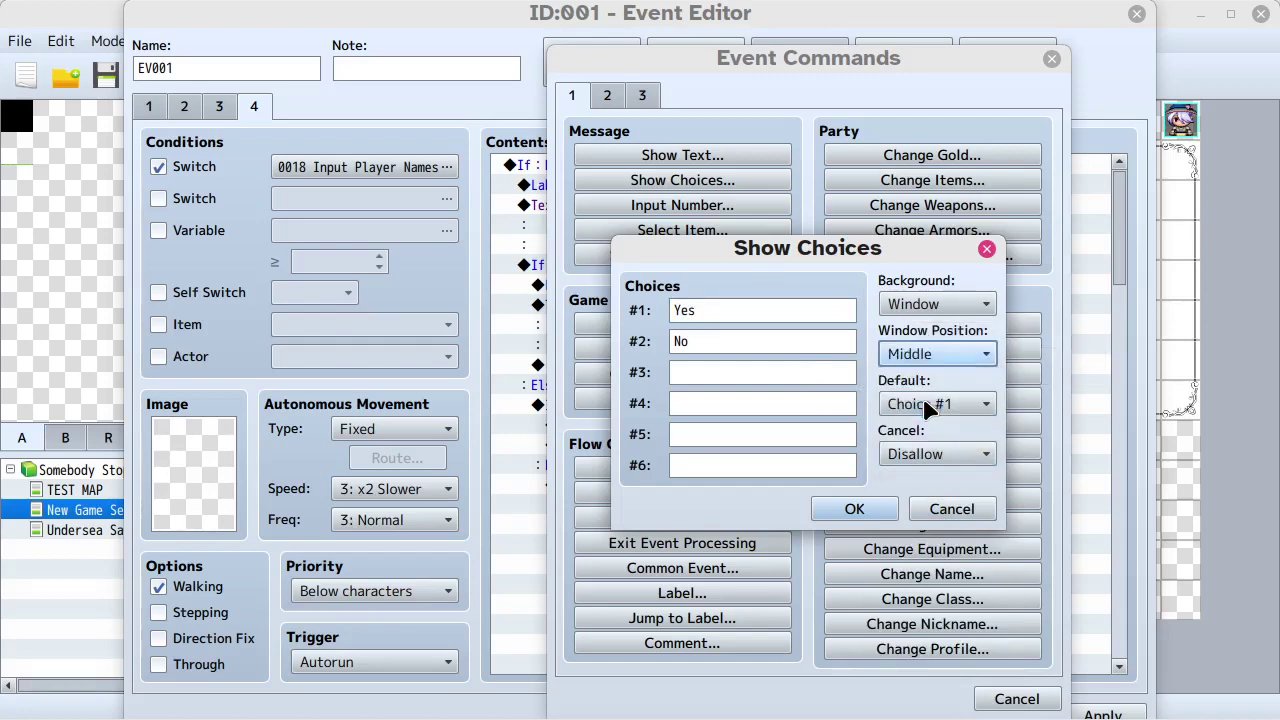
left_click(855, 509)
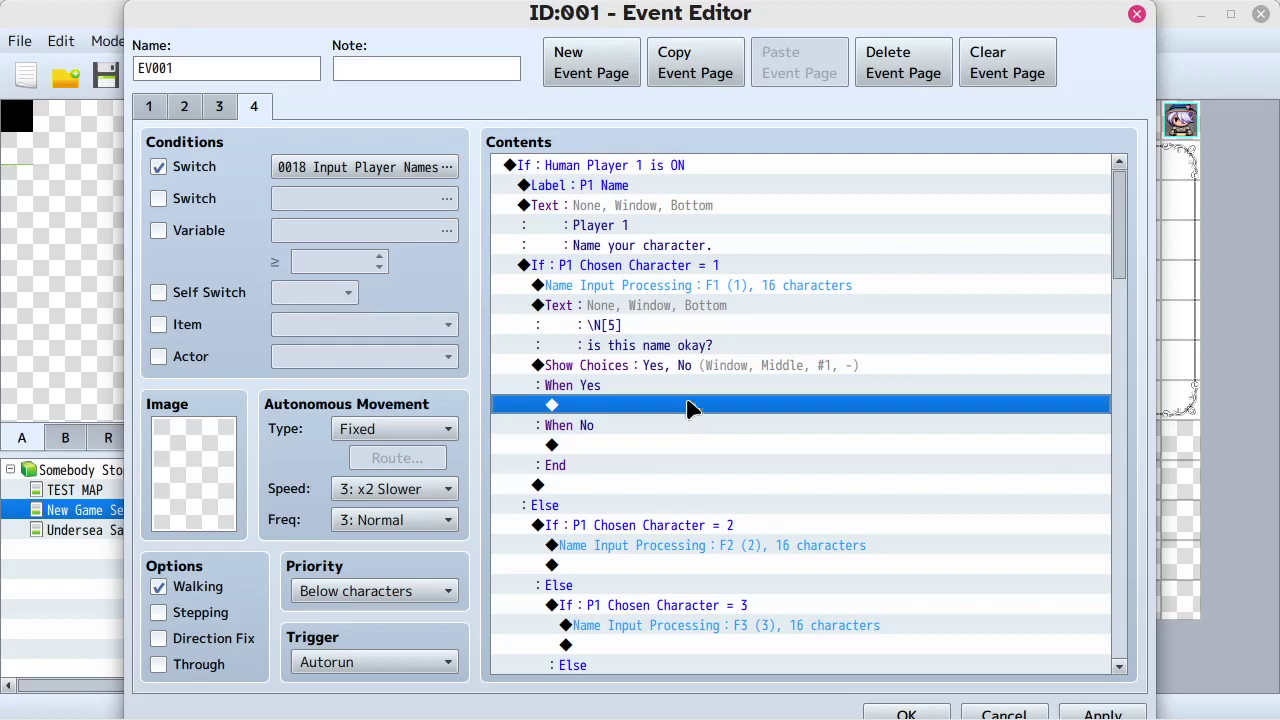
- In the When No branch of the name confirmation, add a jump to the label "P1 Name"
double_click(630, 444)
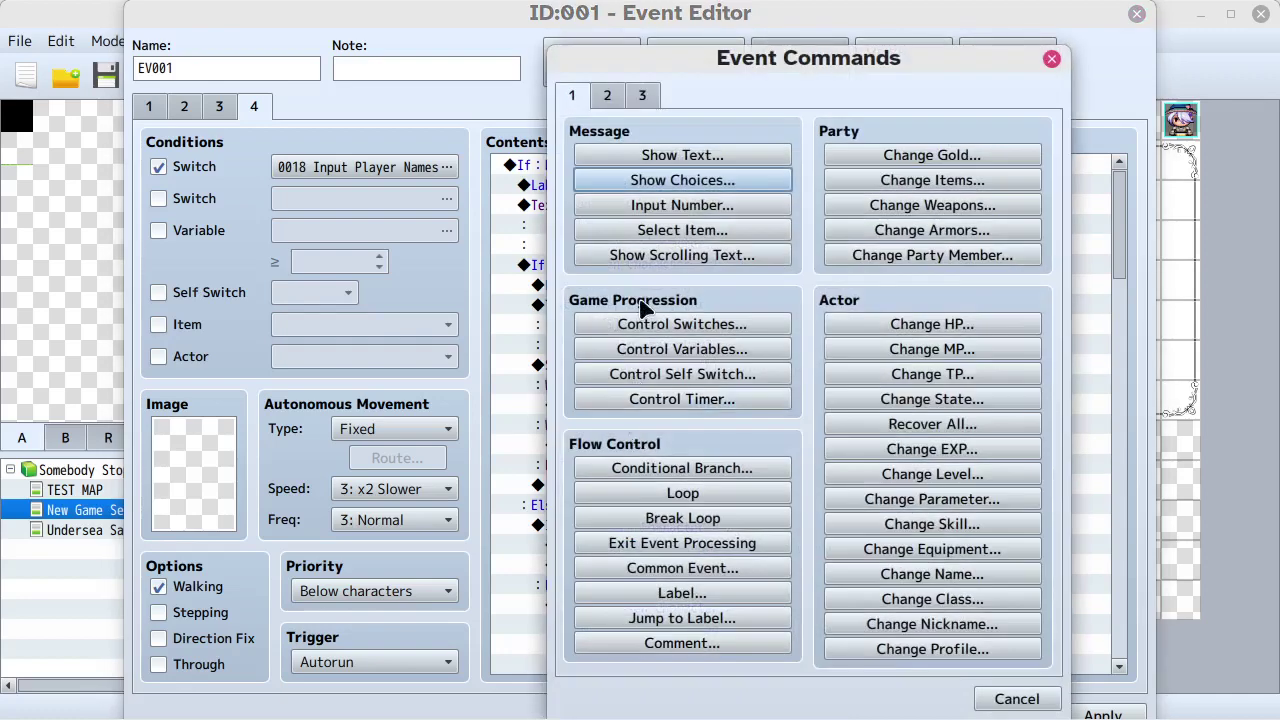
left_click(680, 618)
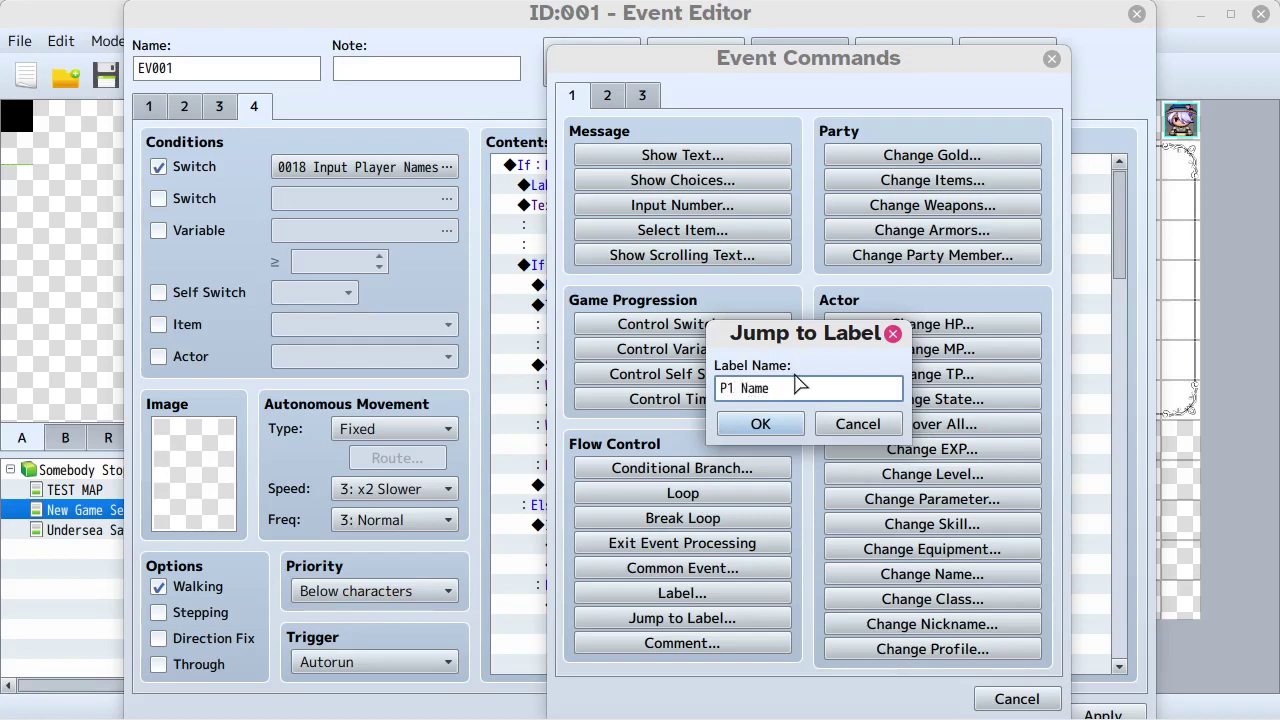
left_click(760, 424)
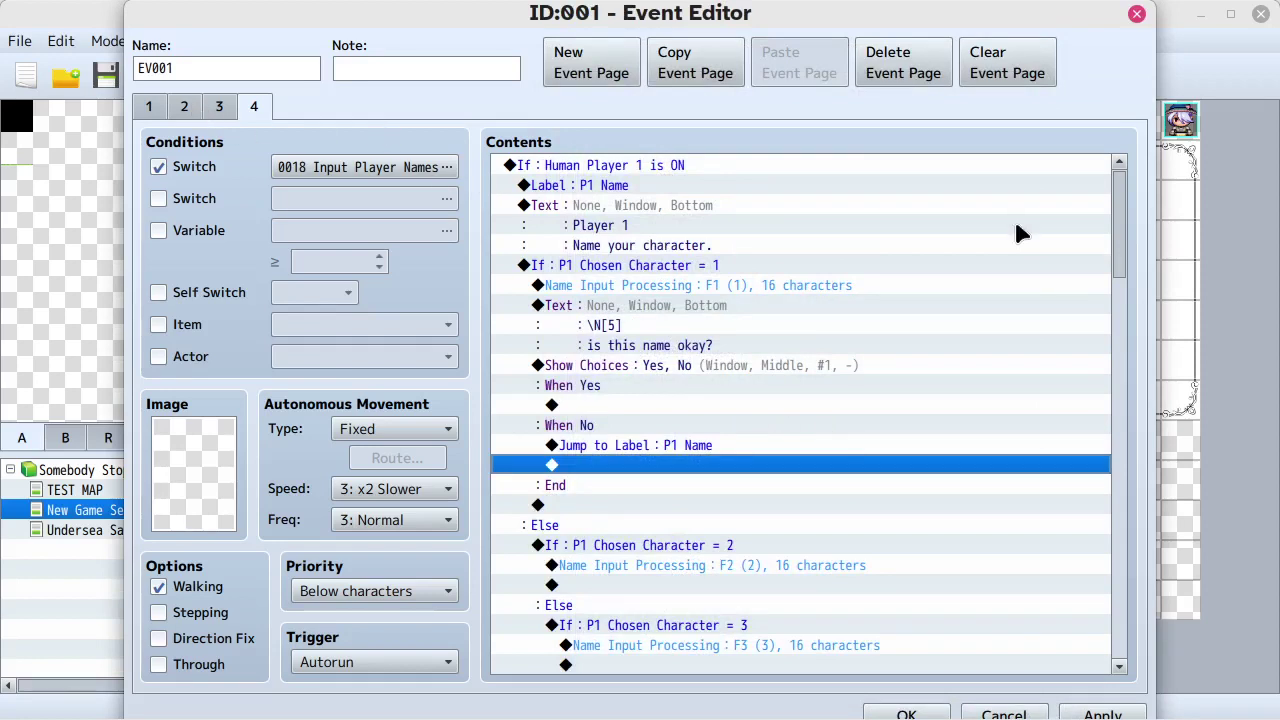
- Select the name confirmation text and choices block, accept the event's changes and save the project
left_click(658, 310)
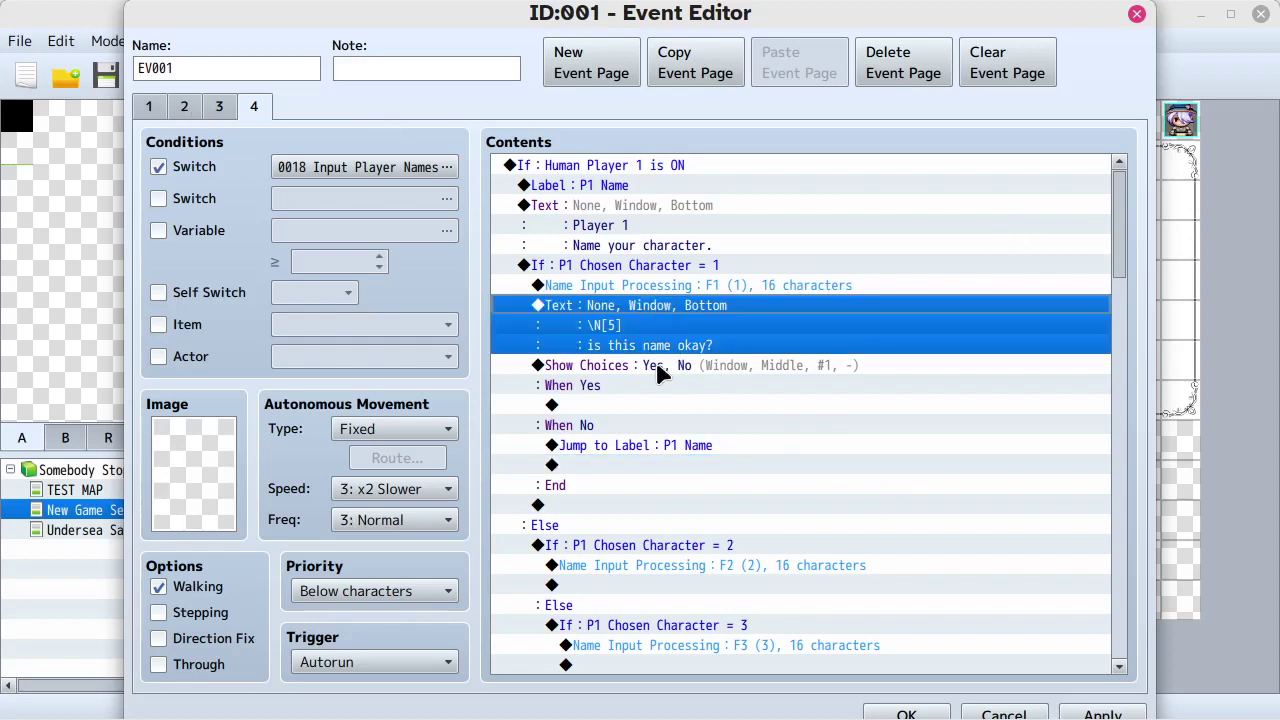
left_click(658, 372, "shift")
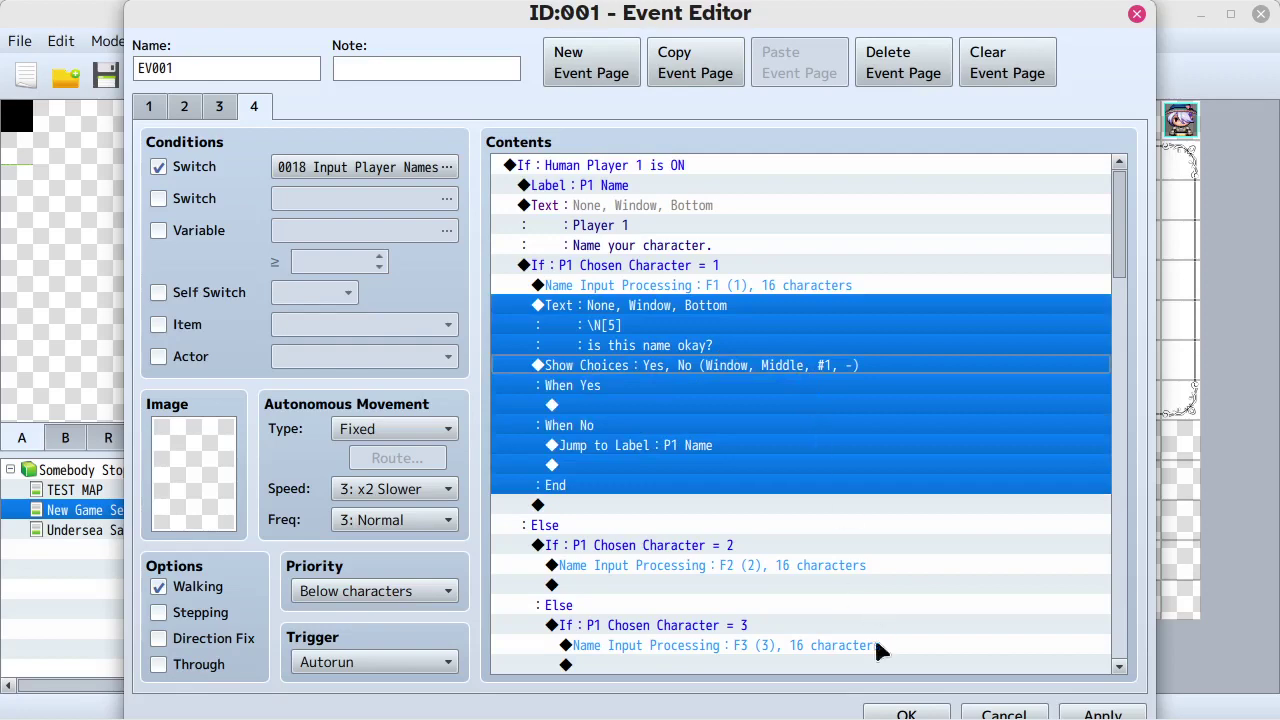
left_click(895, 712)
left_click(106, 76)
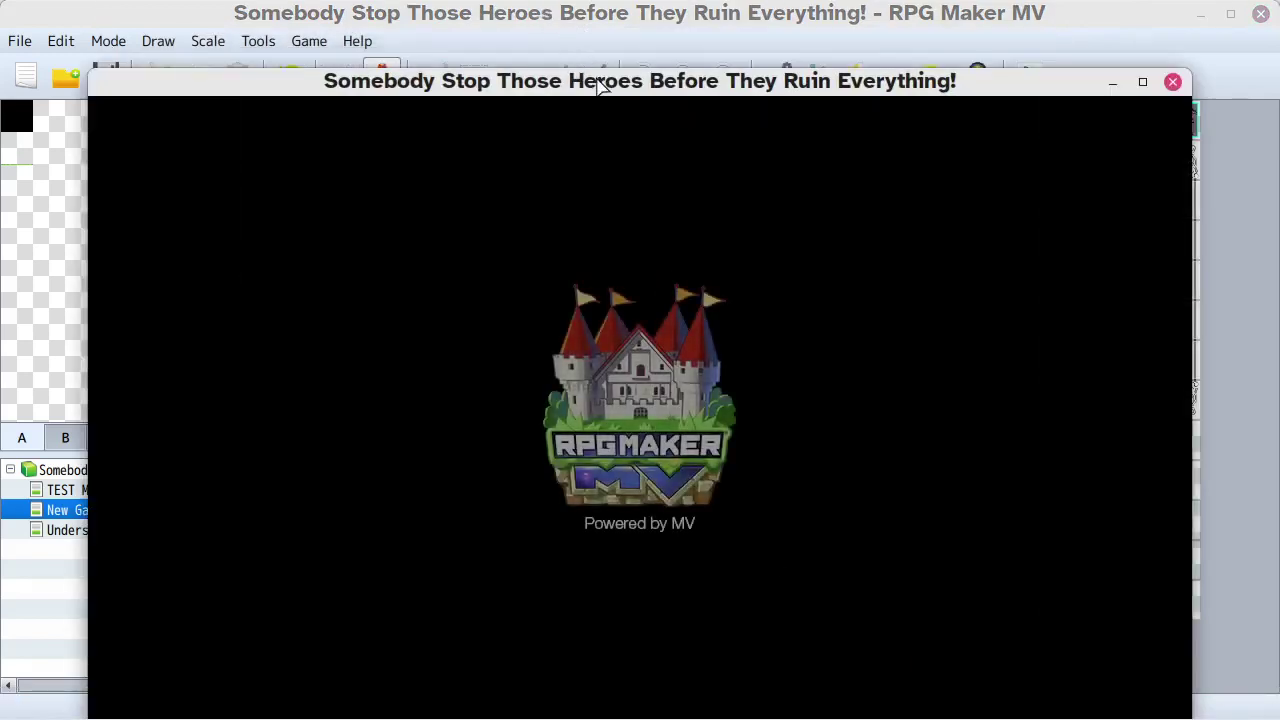
- Run a playtest, start setting up a new game and choose a game mode
left_click_drag(594, 80, 599, 54)
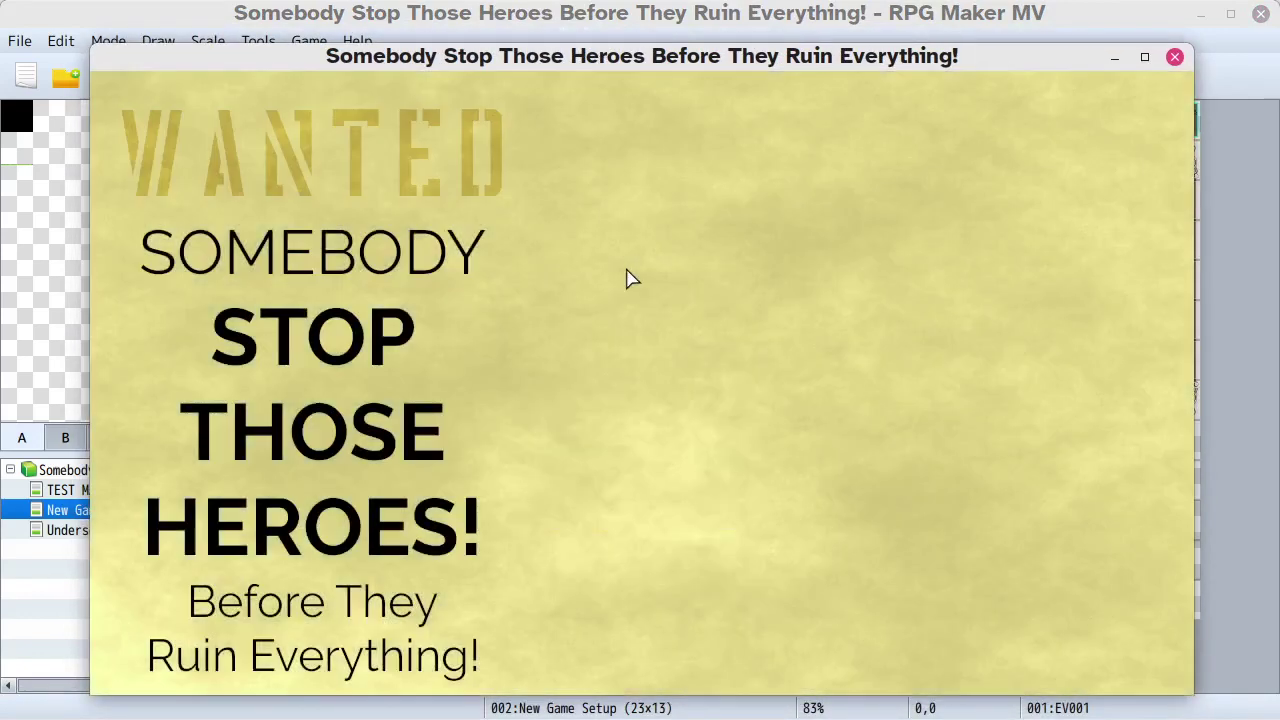
left_click(629, 422)
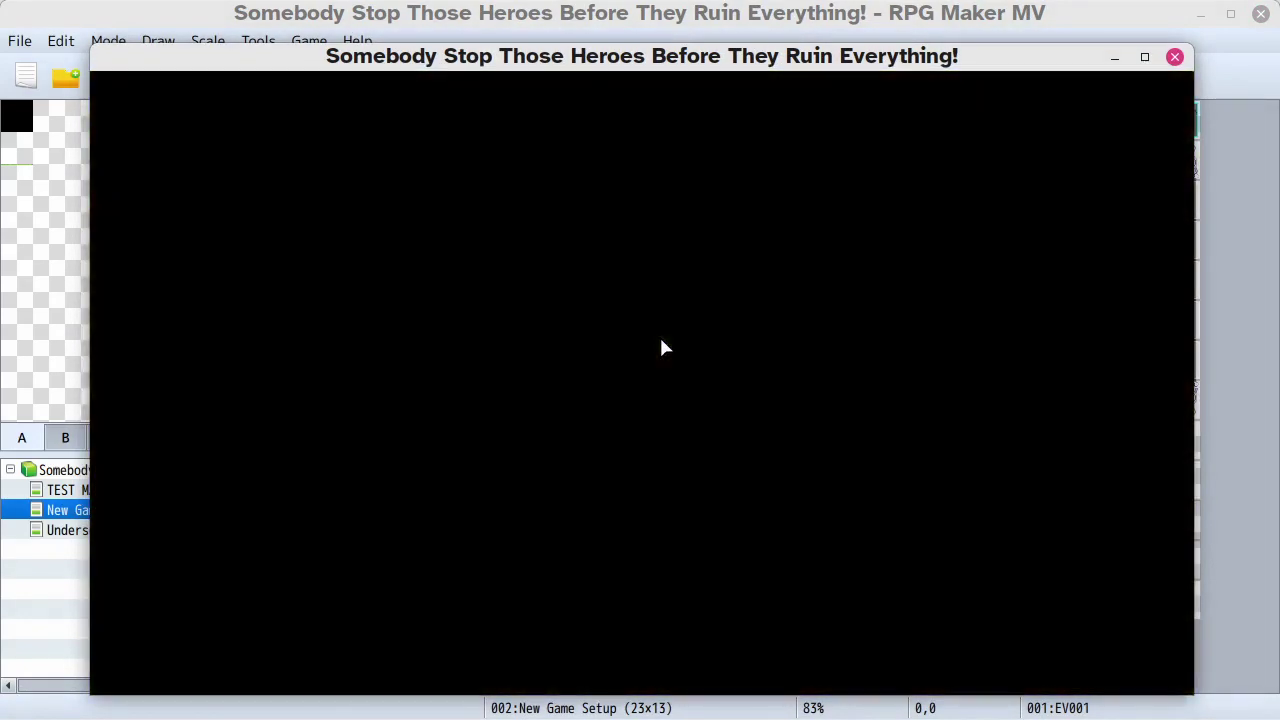
left_click(661, 343)
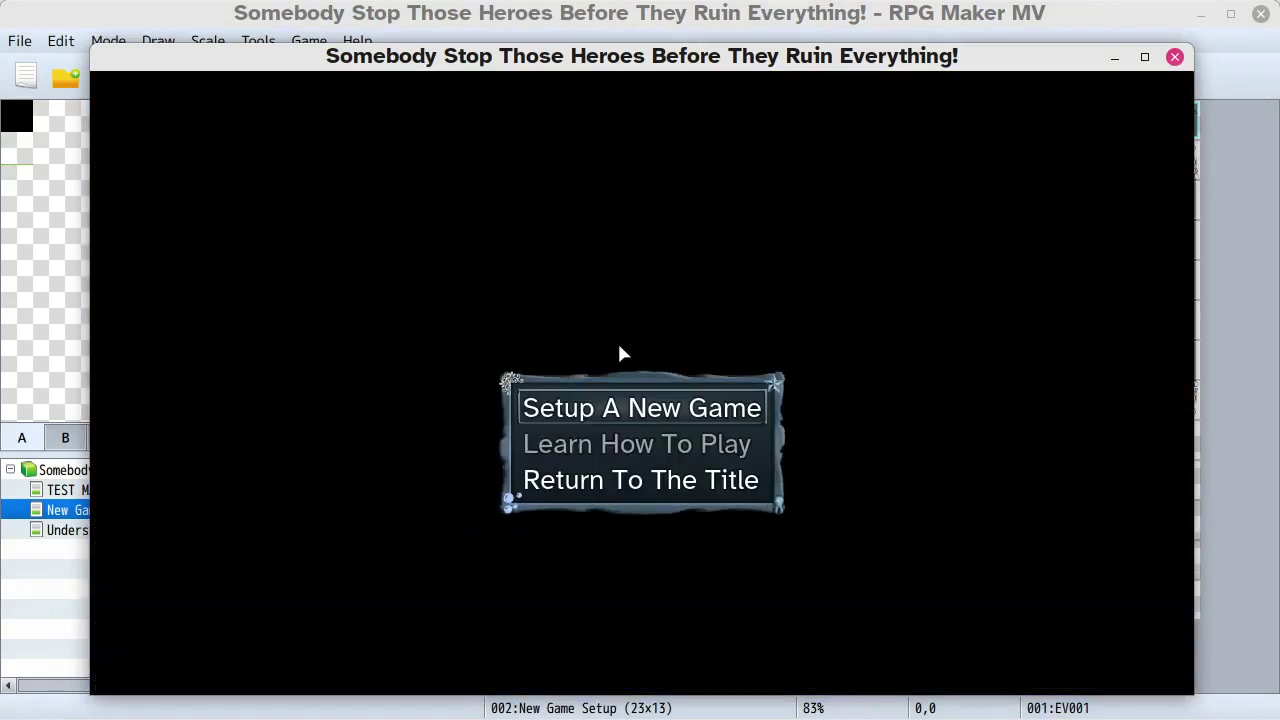
left_click(600, 406)
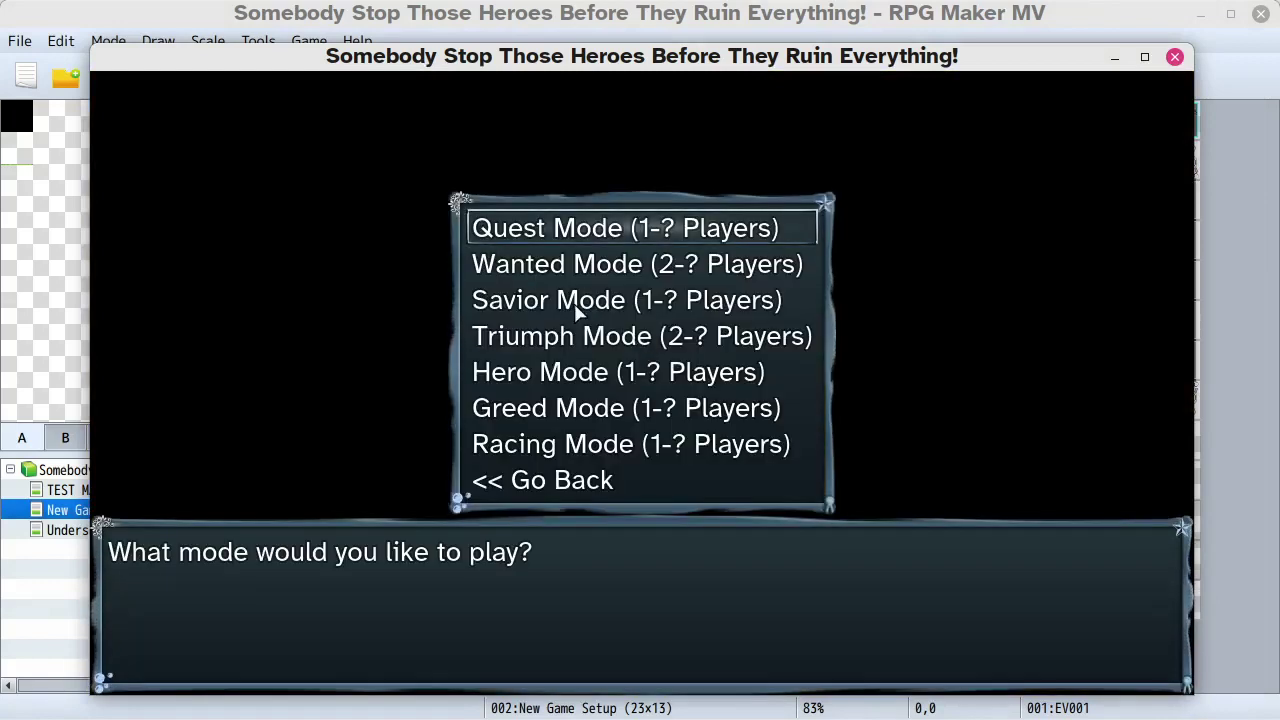
left_click(590, 300)
left_click(638, 441)
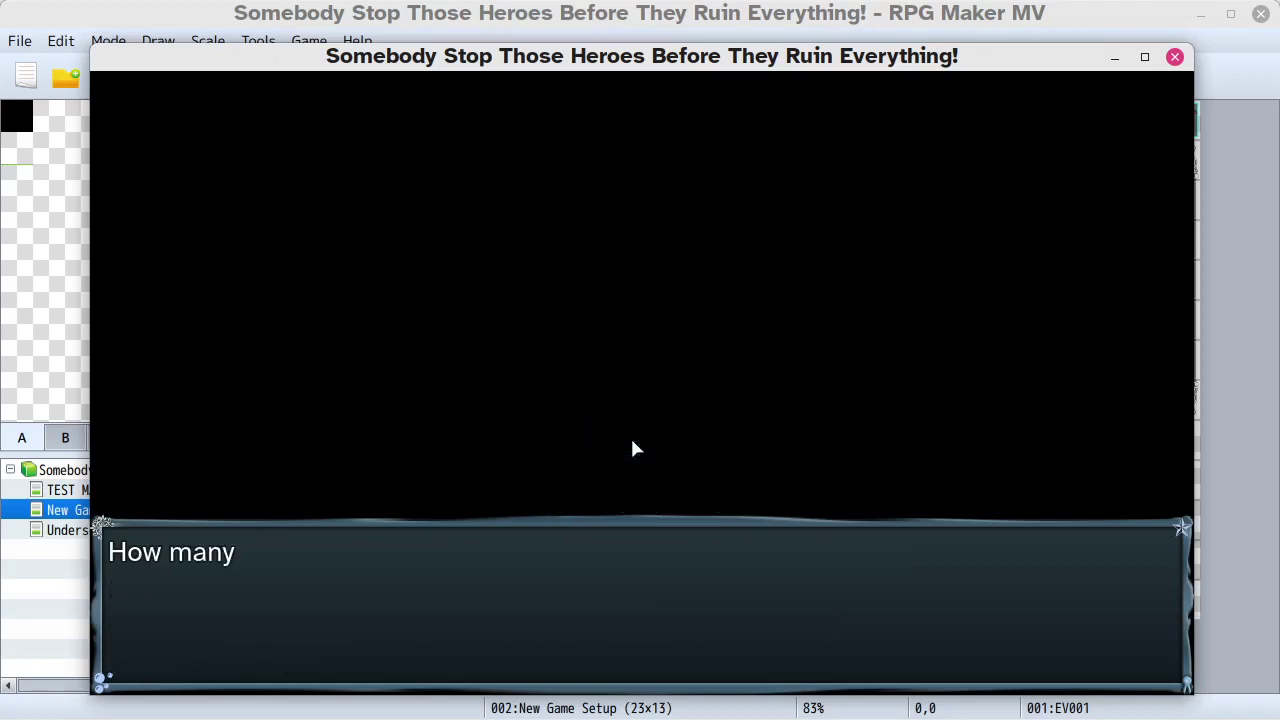
- In the playtest, confirm 1 human player and 1 CPU player, and choose character 1
left_click(535, 231)
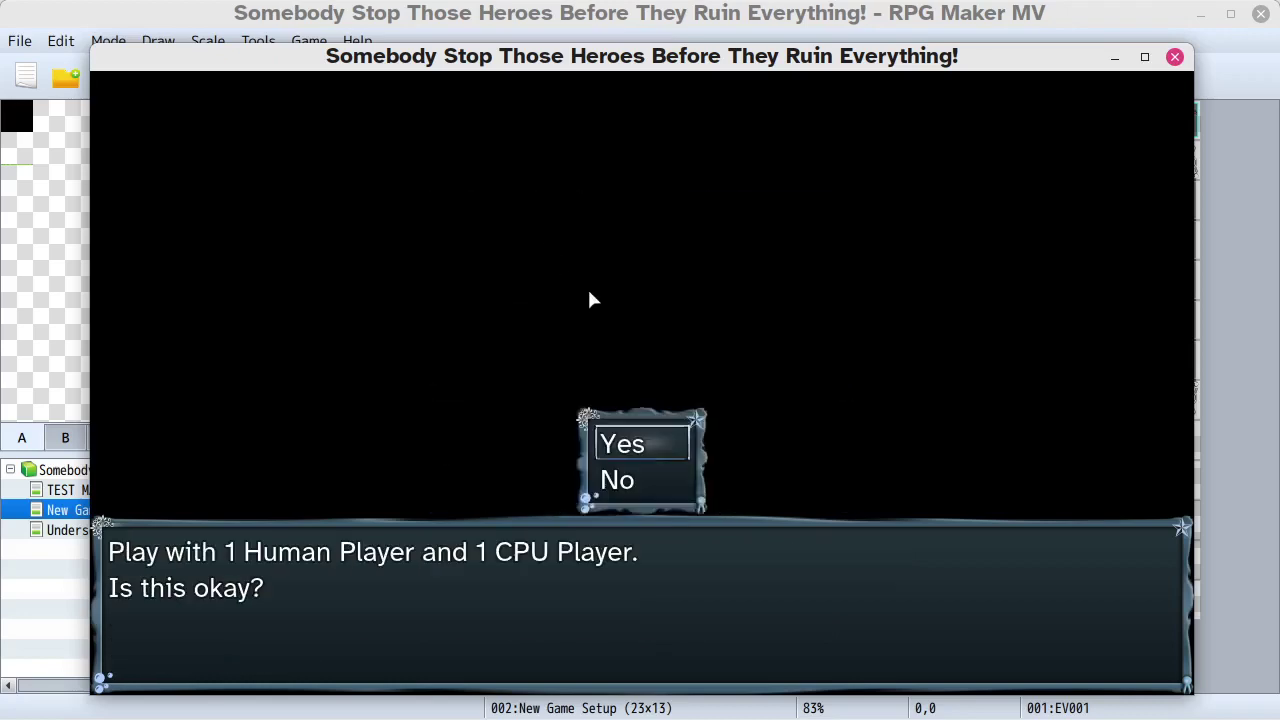
left_click(600, 440)
left_click(679, 375)
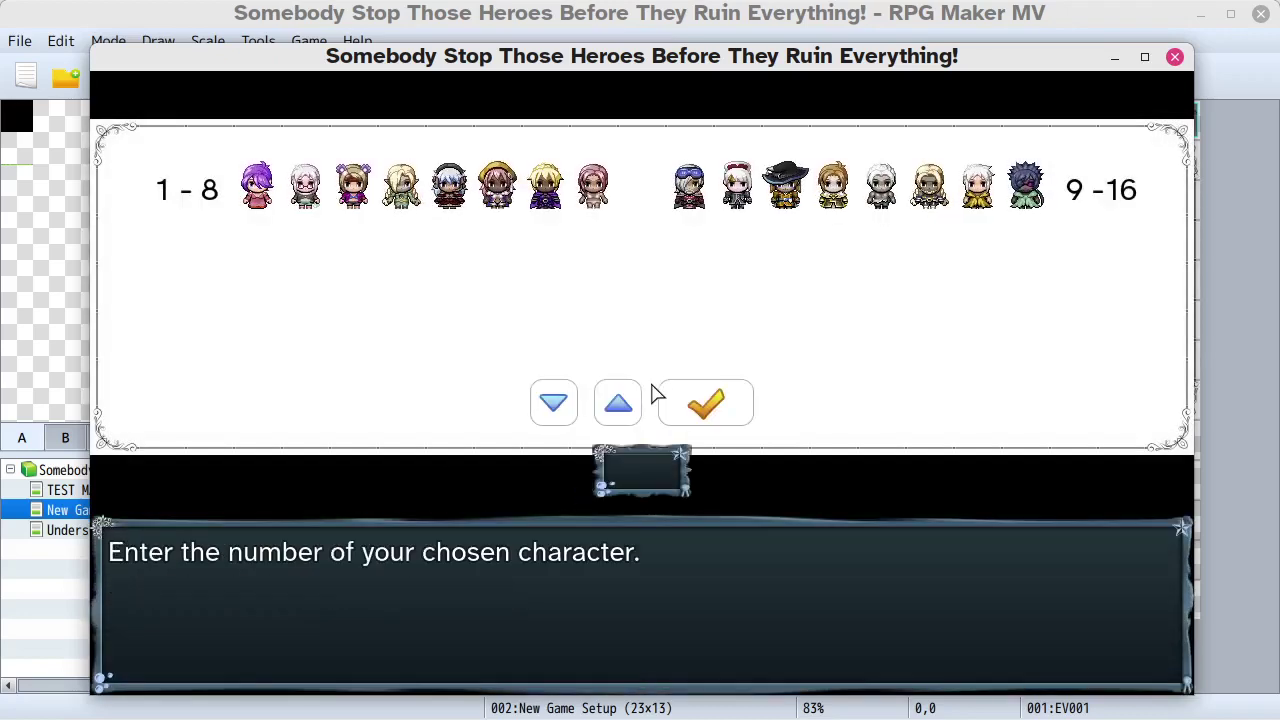
left_click(608, 410)
left_click(697, 410)
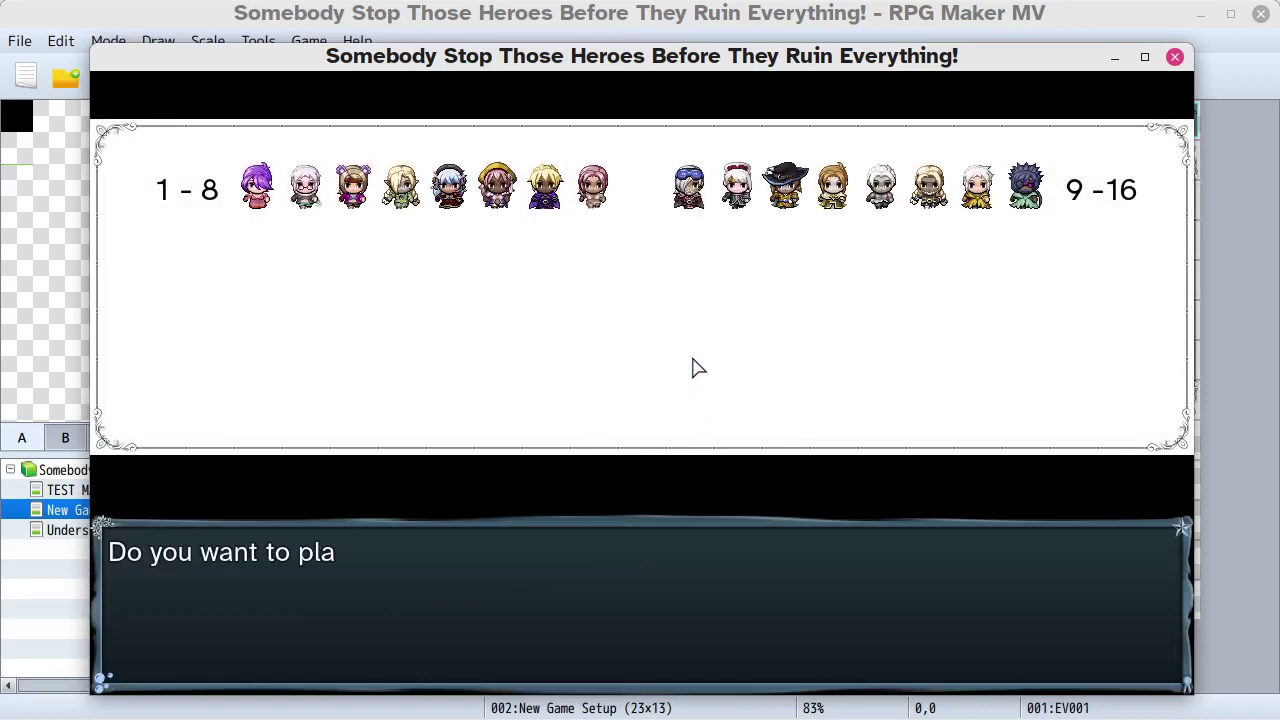
left_click(657, 447)
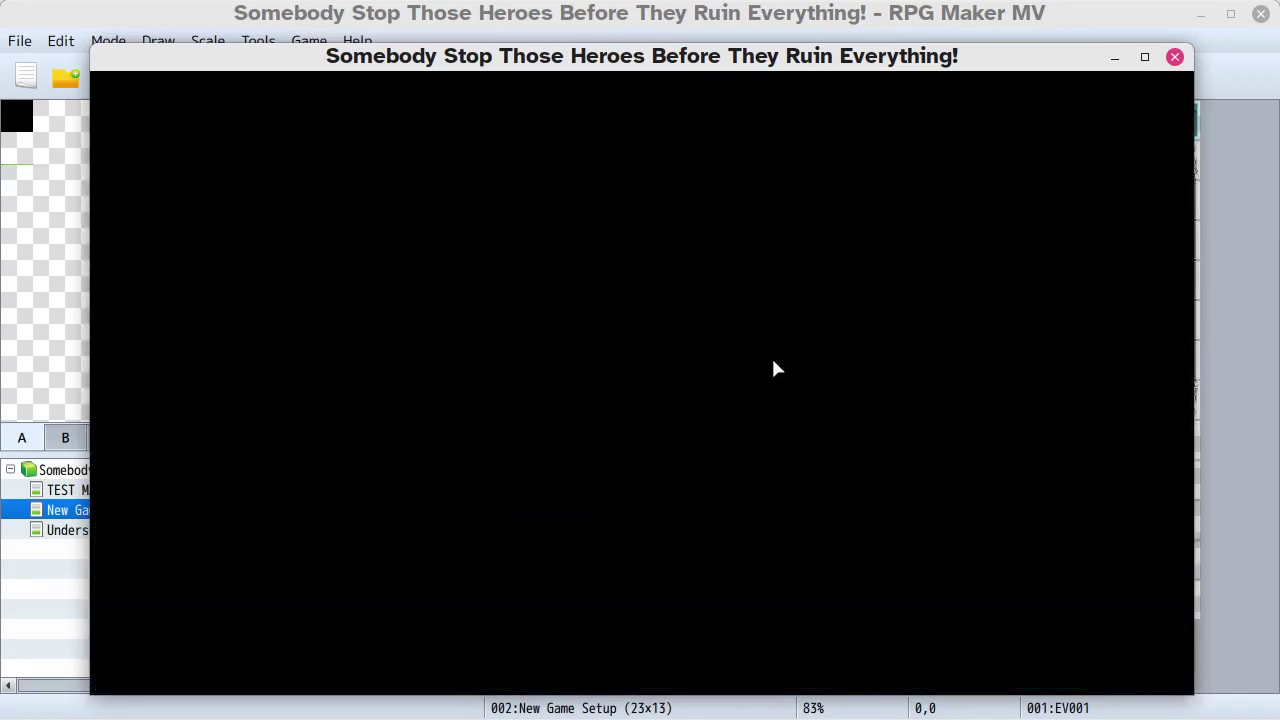
- Replace the character's default name with "Random Name" in the playtest and submit it
left_click(895, 372)
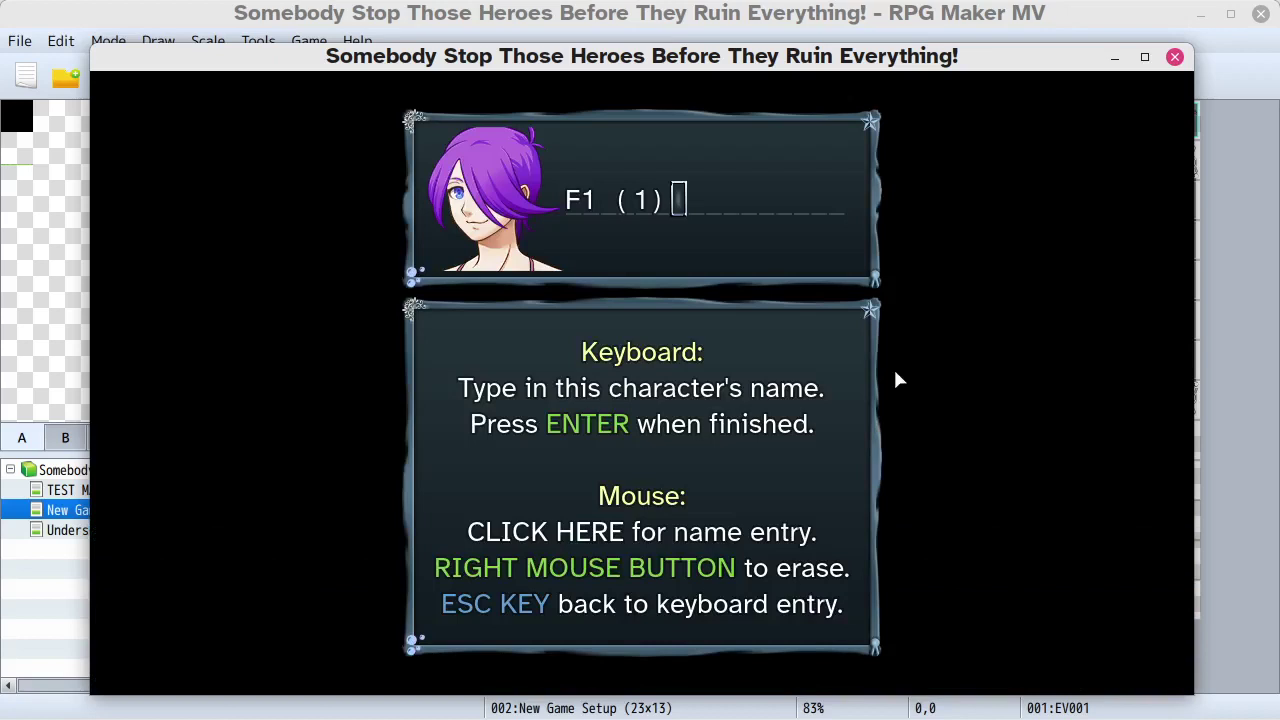
key("BackSpace")
key("BackSpace")
key("BackSpace")
key("BackSpace")
key("BackSpace")
key("BackSpace")
type("Ra")
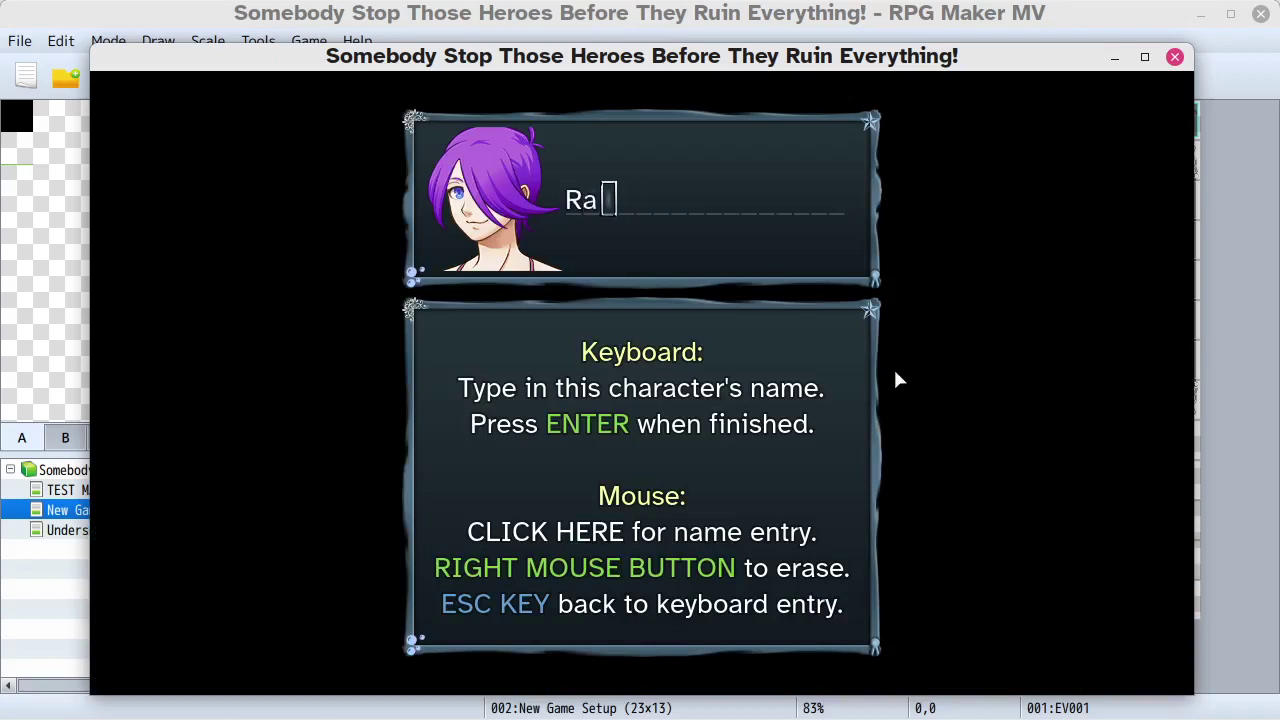
type("ndom Name")
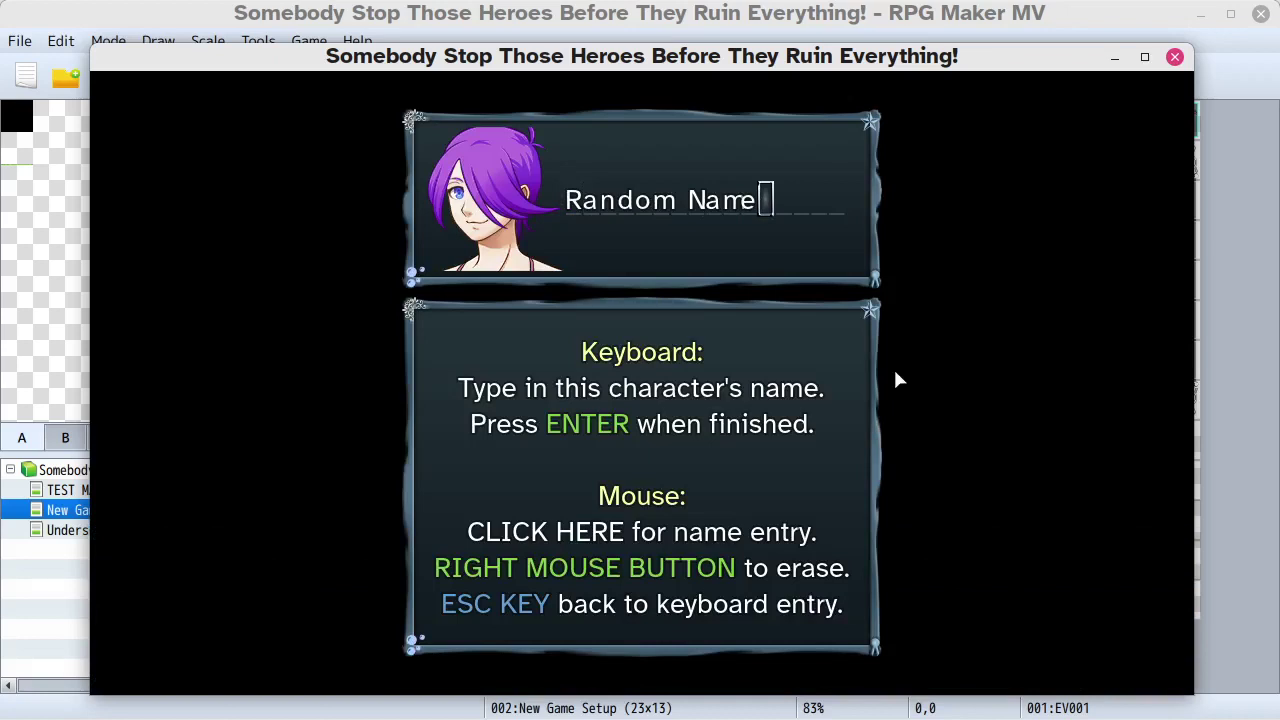
key("Return")
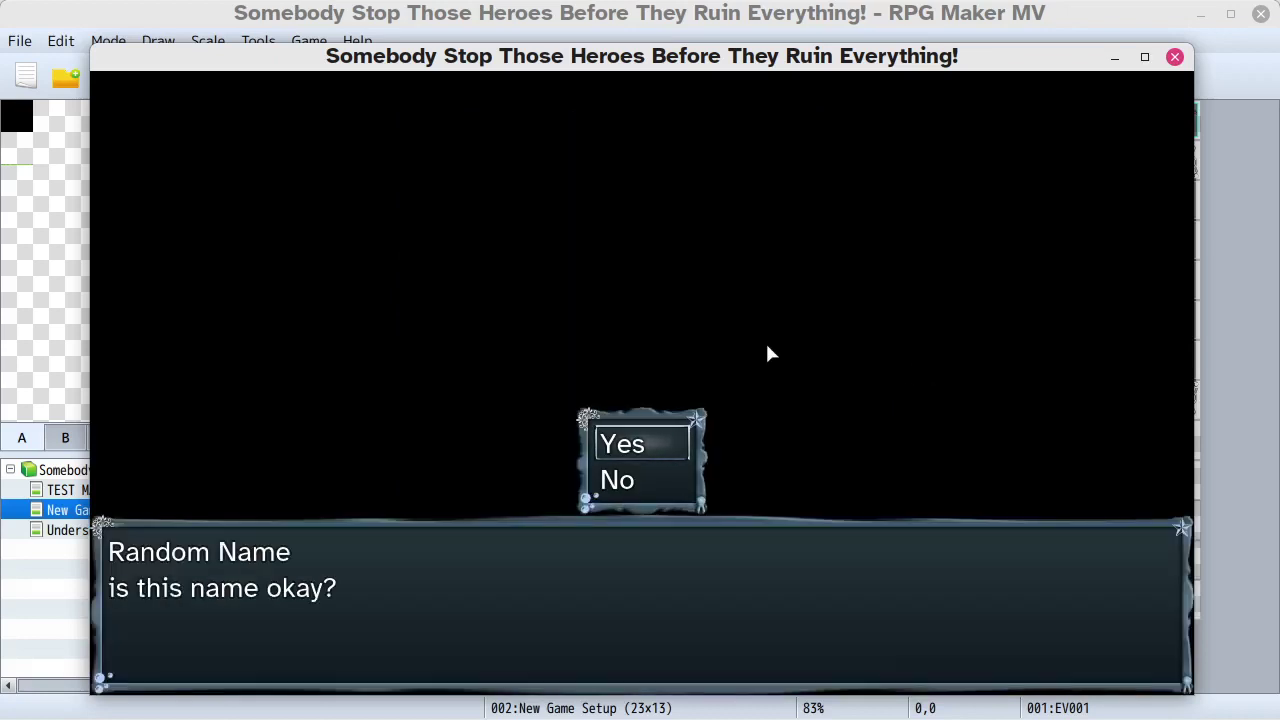
- Answer No to the name confirmation and continue past the Player 1 prompt to the name entry
left_click(636, 483)
left_click(636, 483)
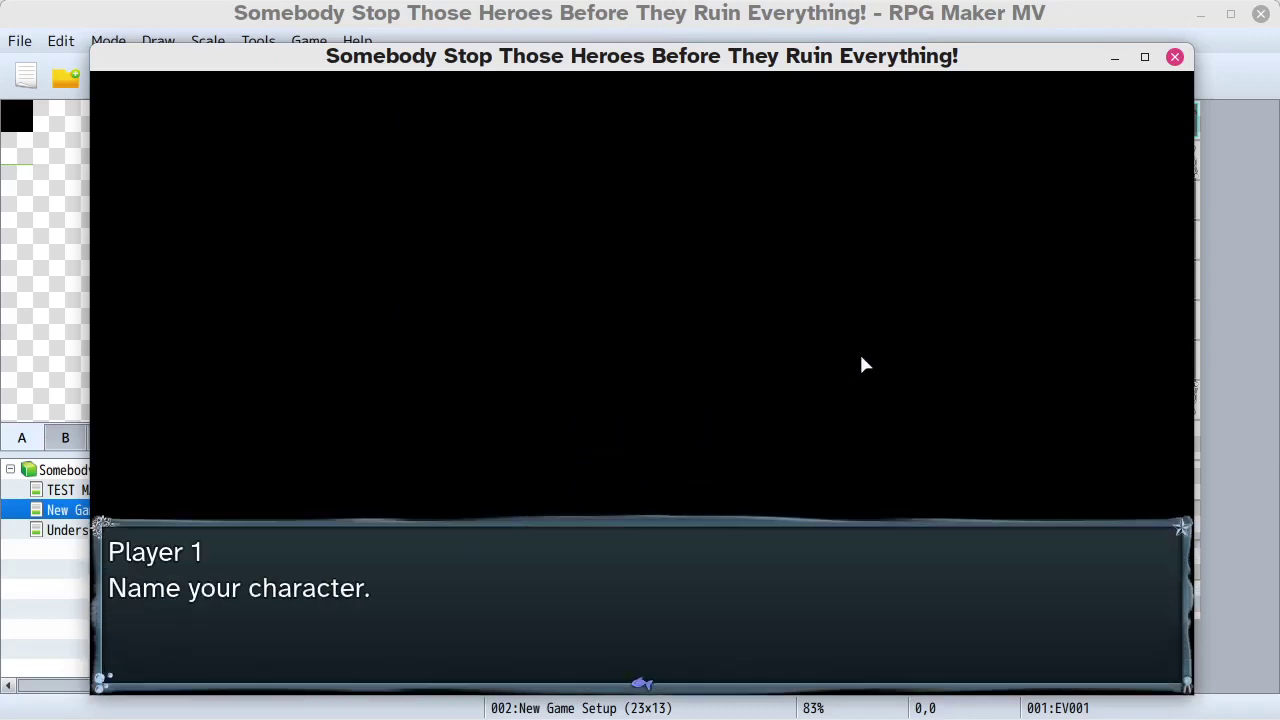
left_click(859, 355)
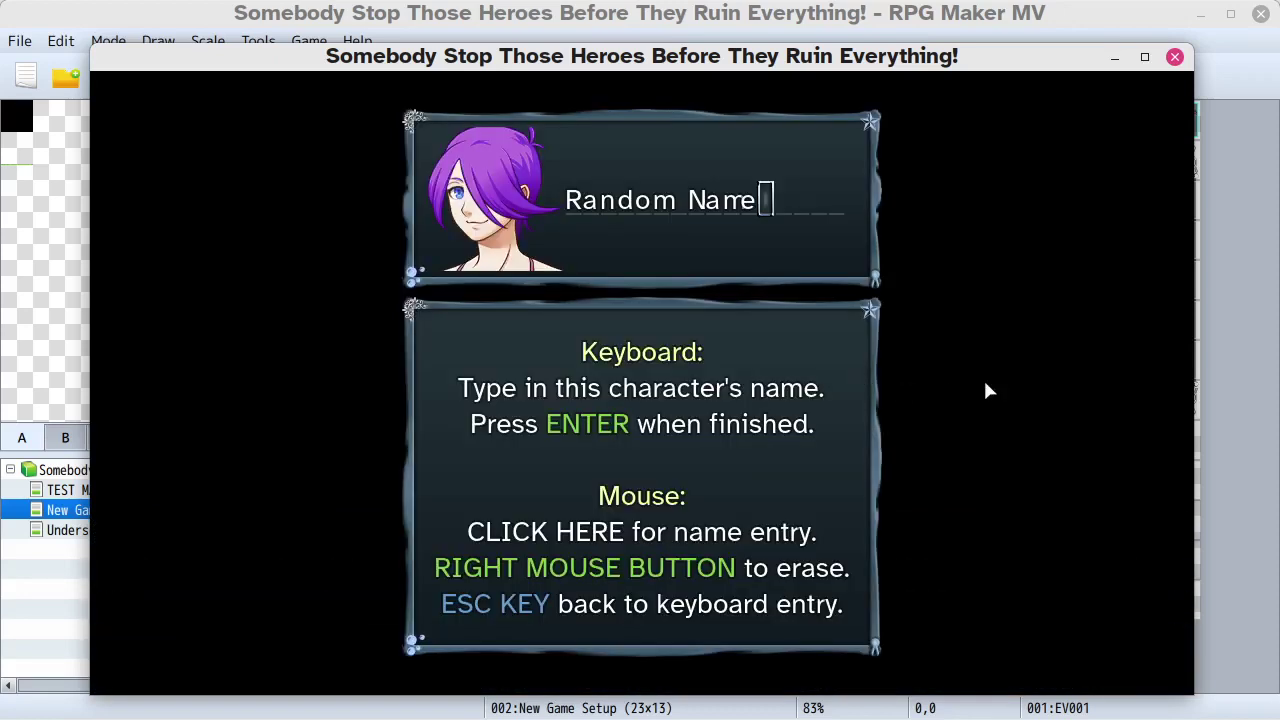
- Erase the rejected name, enter "Something Else" instead and submit it
key("BackSpace")
key("BackSpace")
key("BackSpace")
key("BackSpace")
key("BackSpace")
key("BackSpace")
key("BackSpace")
key("BackSpace")
key("BackSpace")
key("BackSpace")
key("BackSpace")
type("Some")
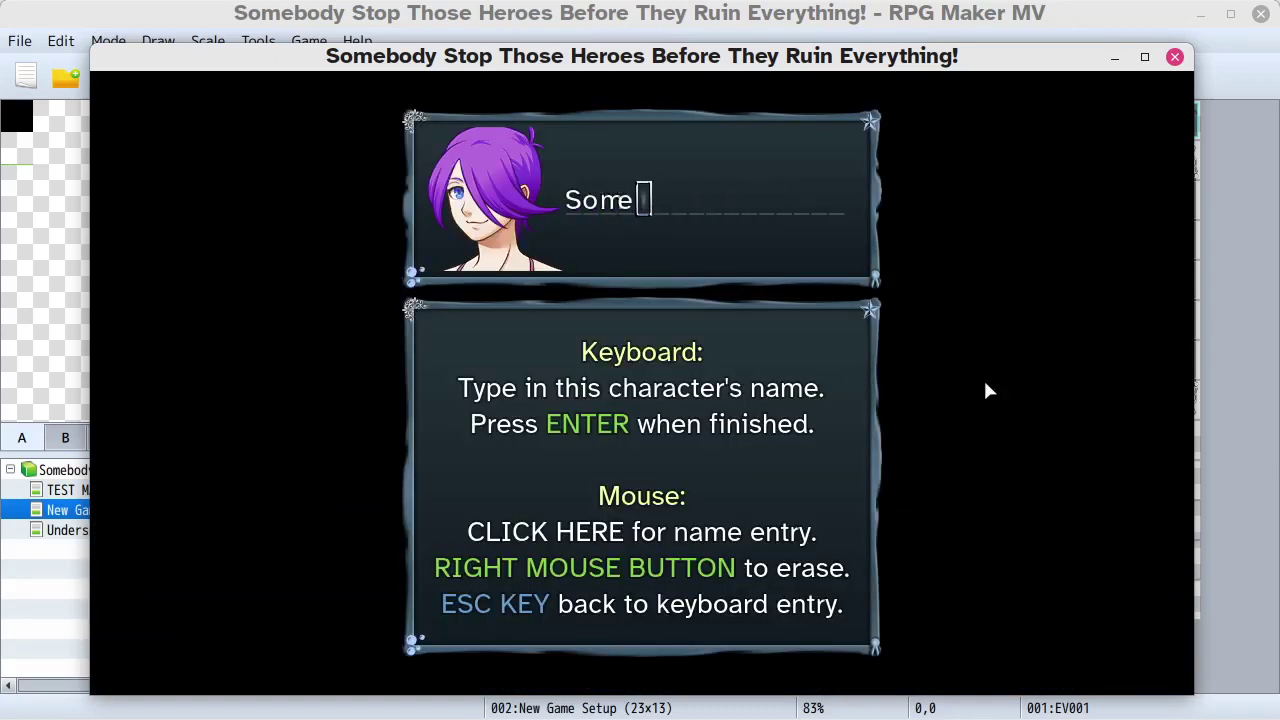
type("thing Else")
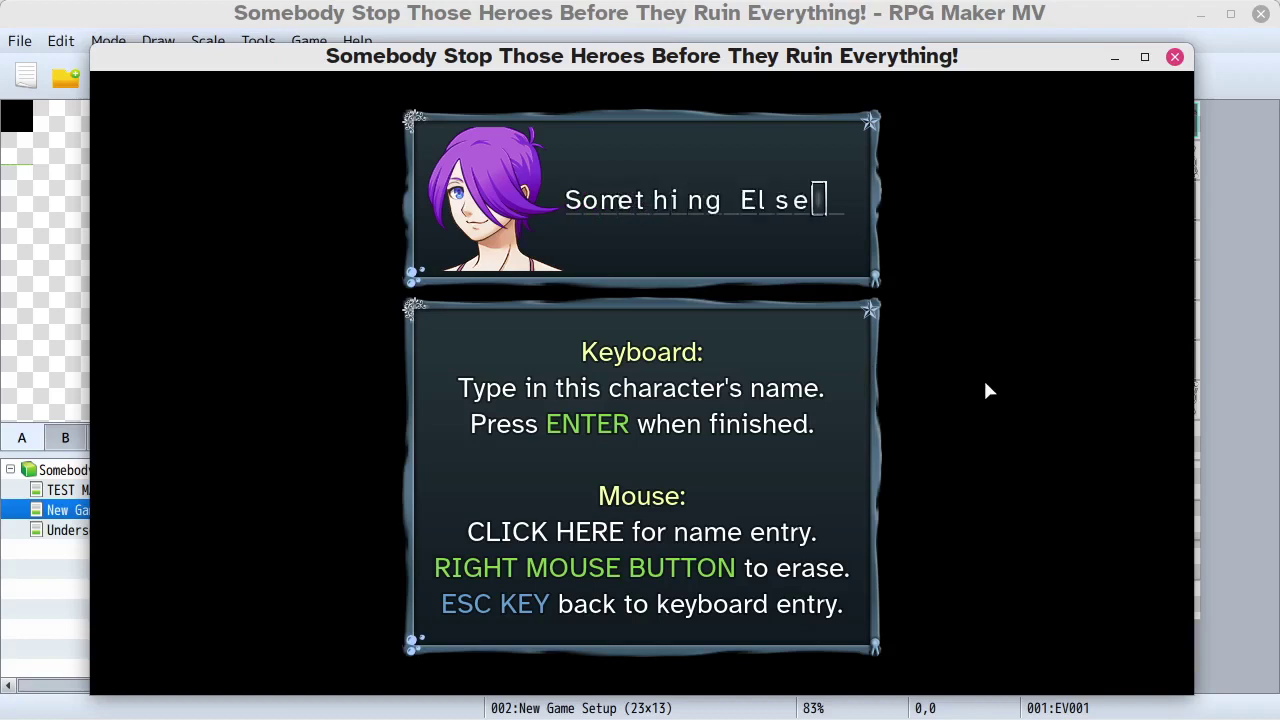
key("Return")
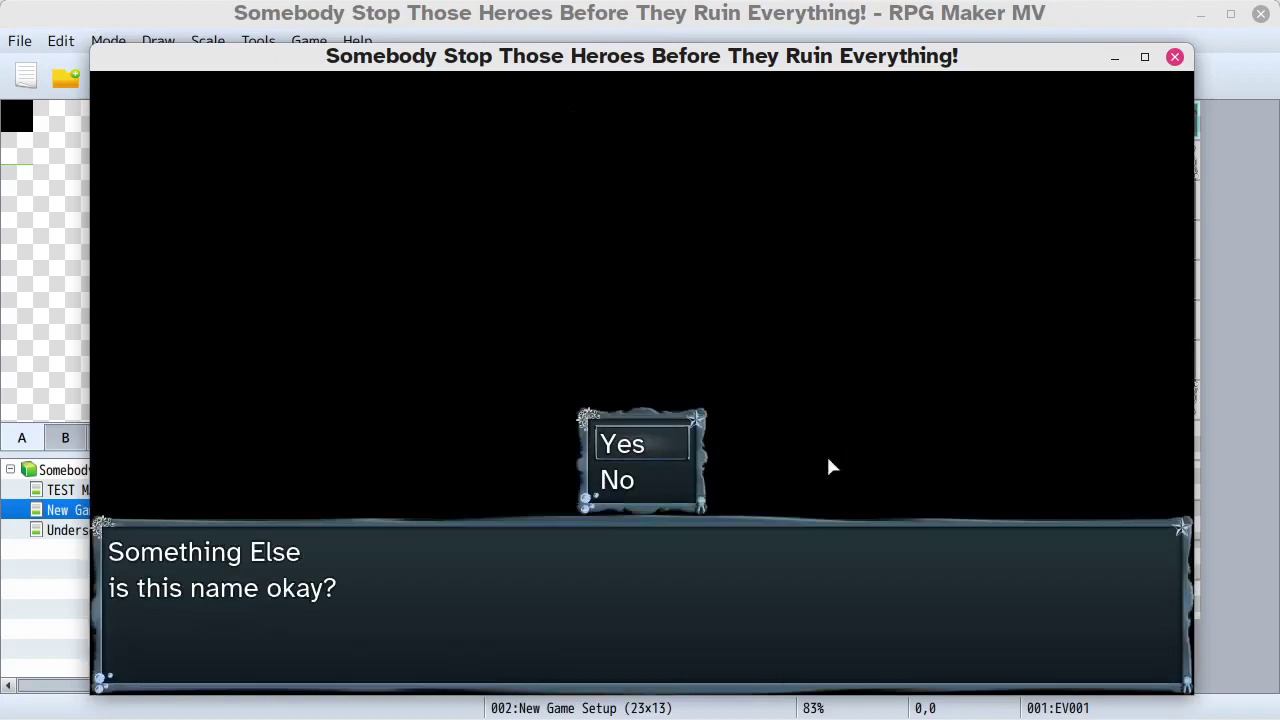
- Reject the second name with No, continue past the prompt and close the playtest
double_click(644, 484)
left_click(855, 307)
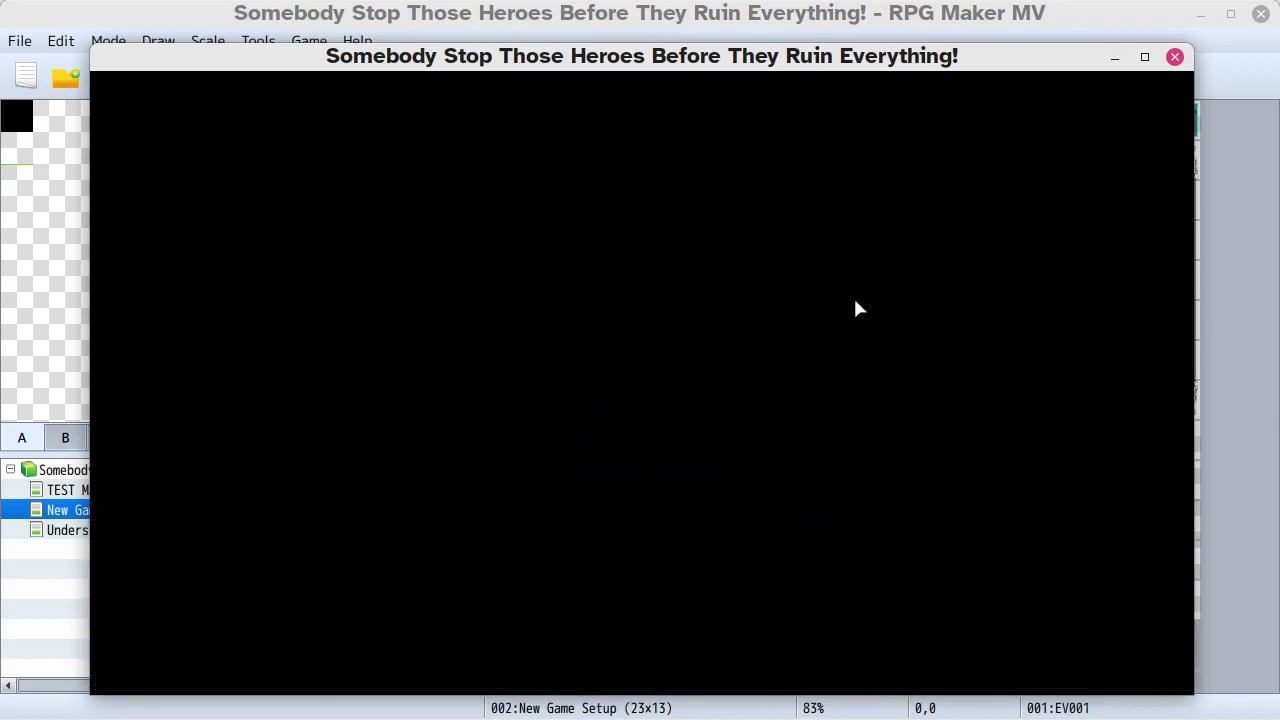
left_click(1175, 58)
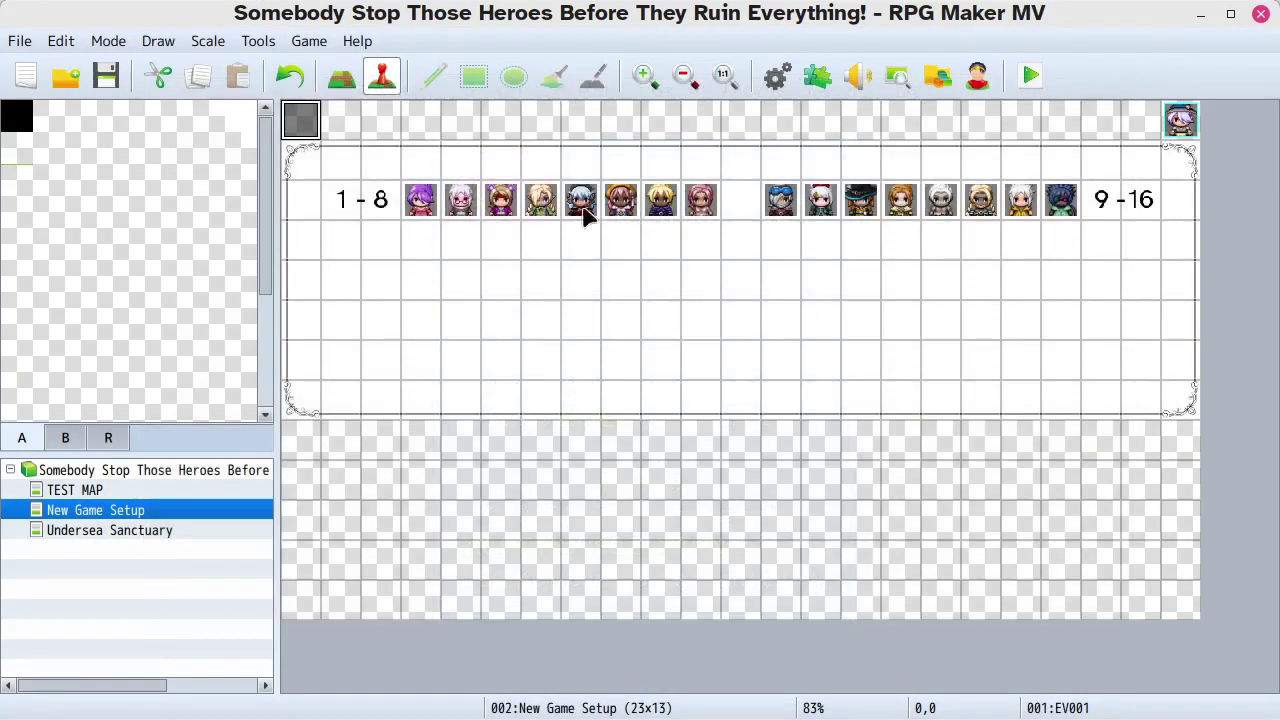
- On the event's fourth page, colour the name in the confirmation message by changing its first line to "\C[6]\N[5]\C[0]", and apply the event
double_click(300, 120)
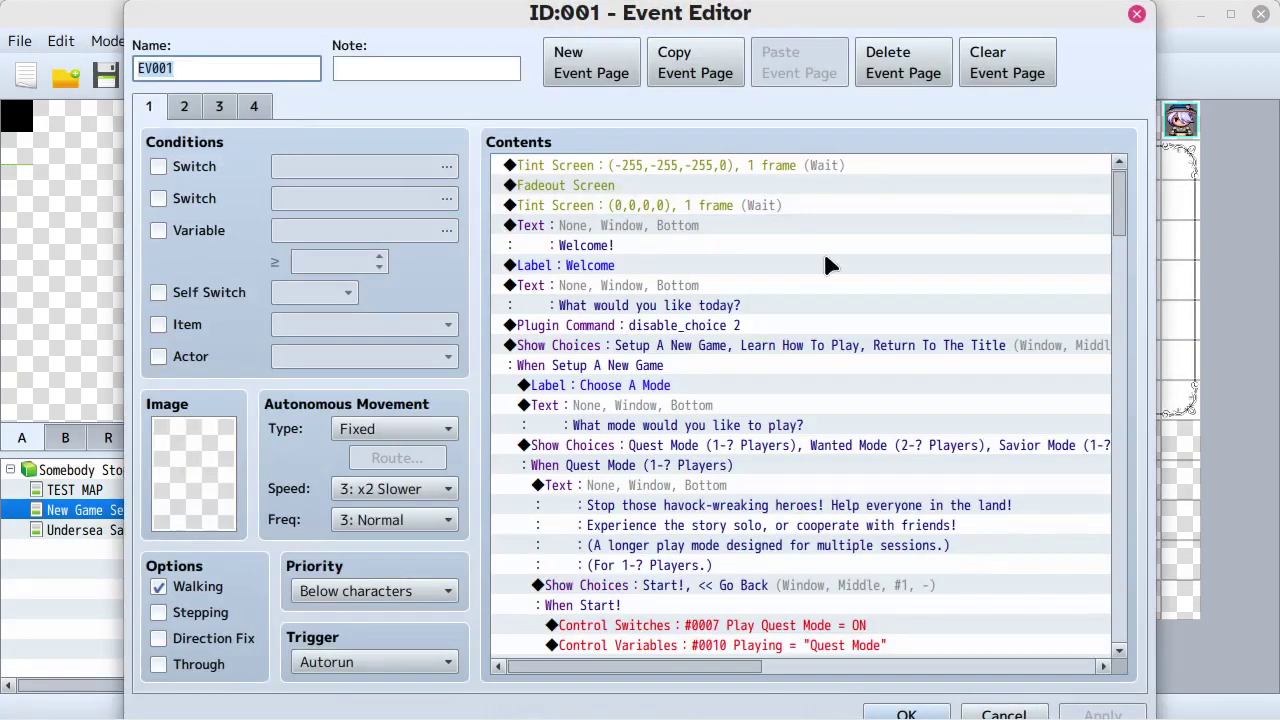
left_click(215, 108)
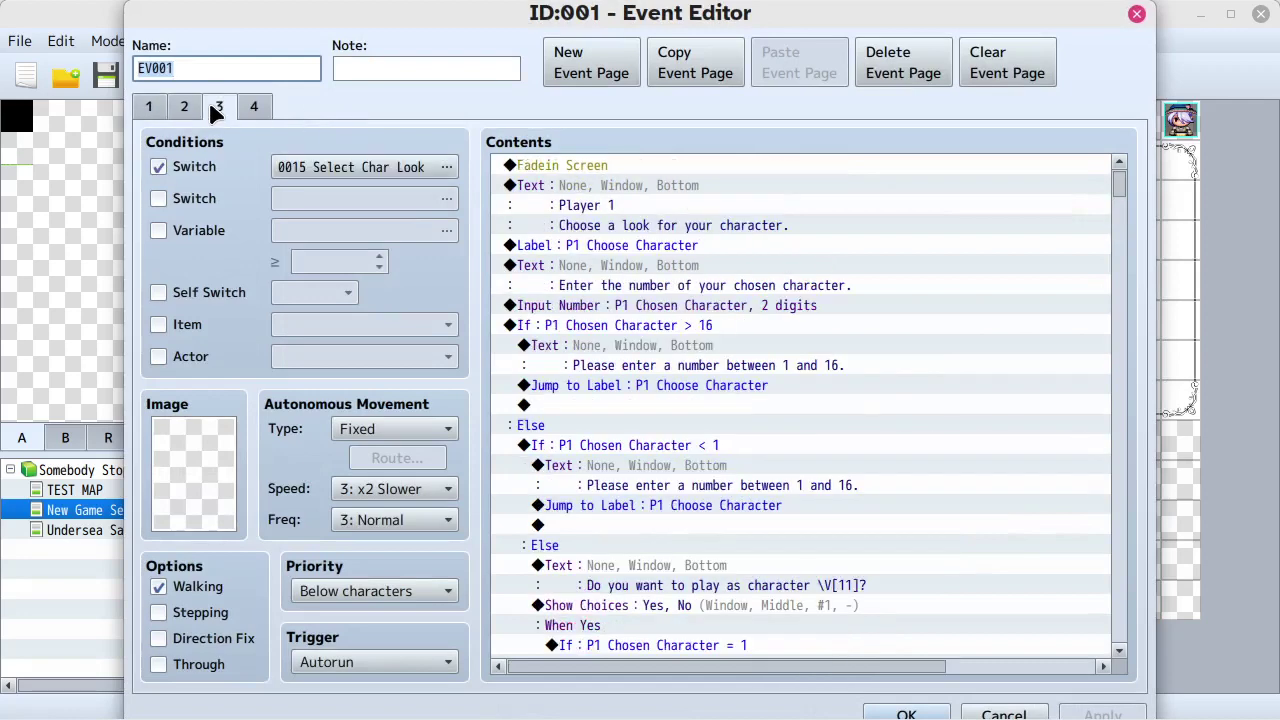
left_click(253, 107)
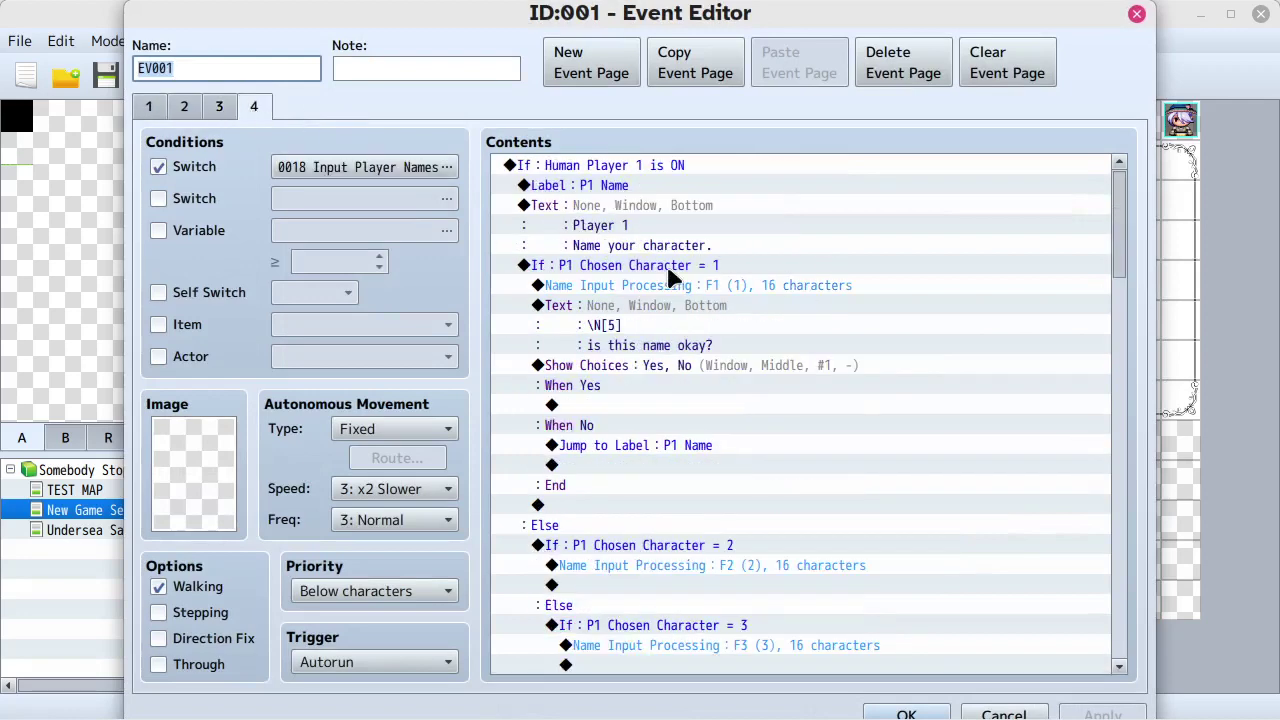
left_click(655, 330)
key("Return")
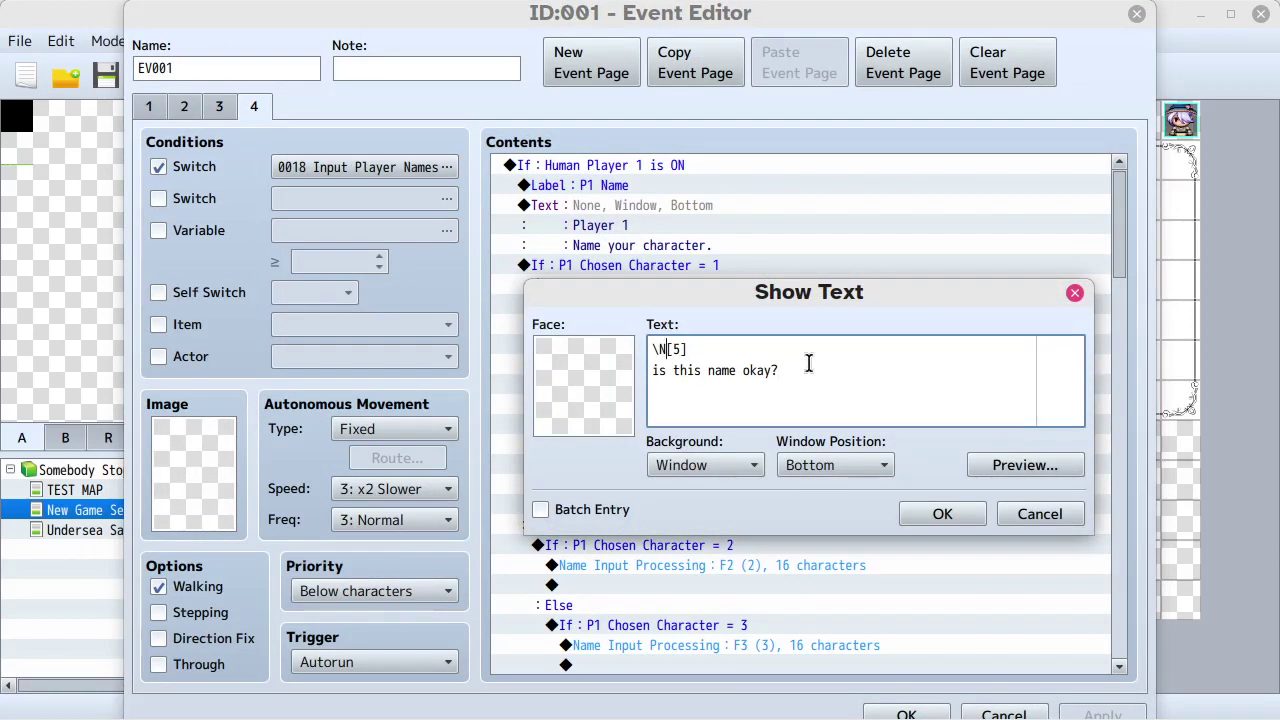
type("\\C[6]")
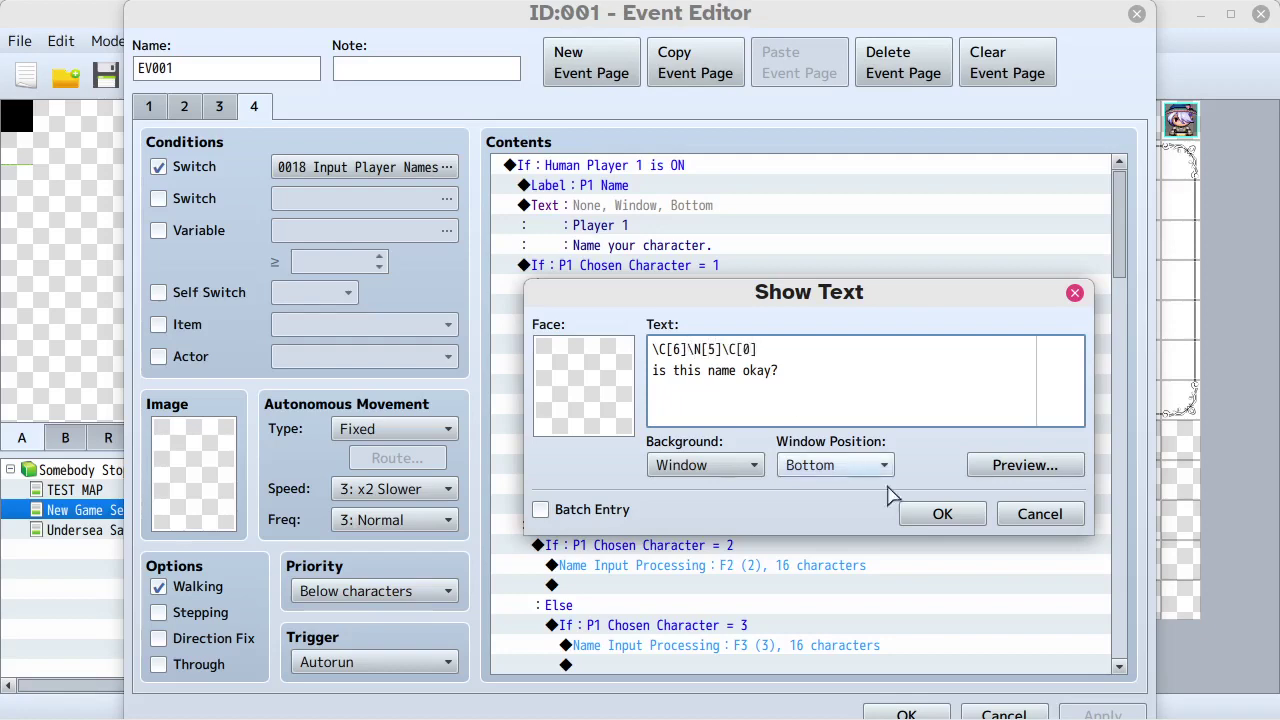
left_click(925, 512)
left_click(908, 712)
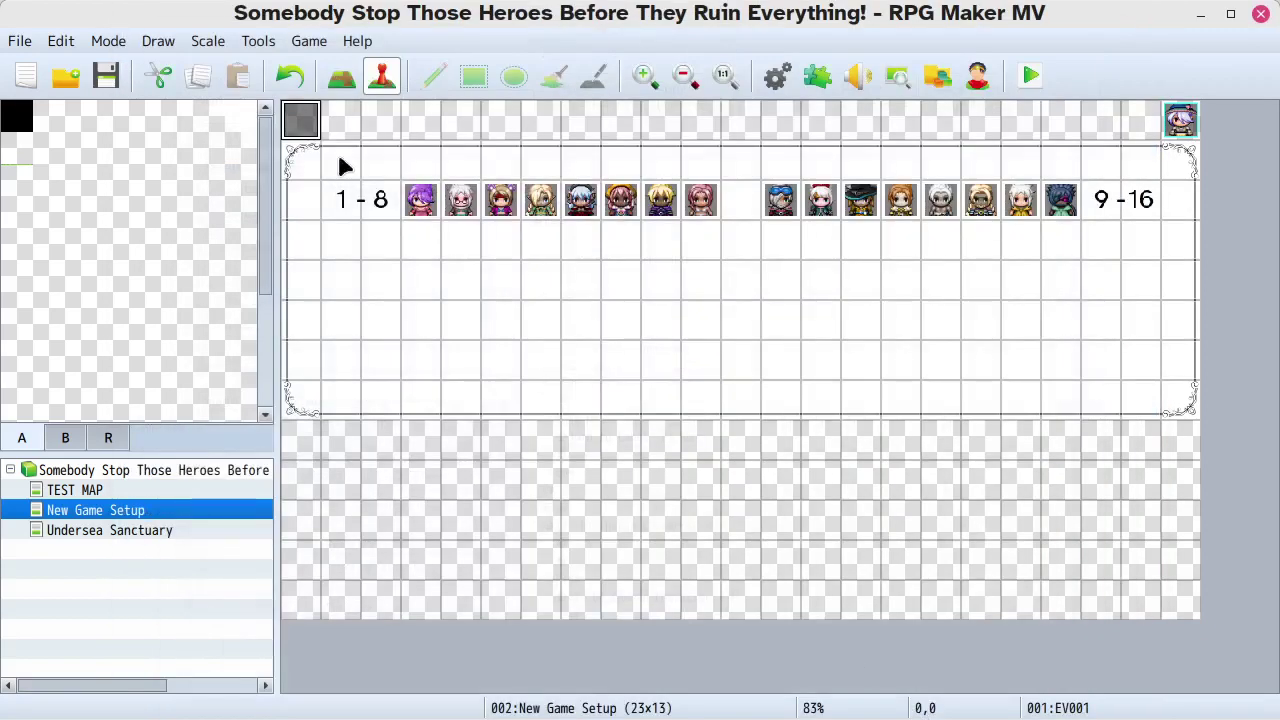
- Save the project, launch a playtest and start a new game, choosing Setup A New Game
left_click(106, 76)
left_click(1020, 78)
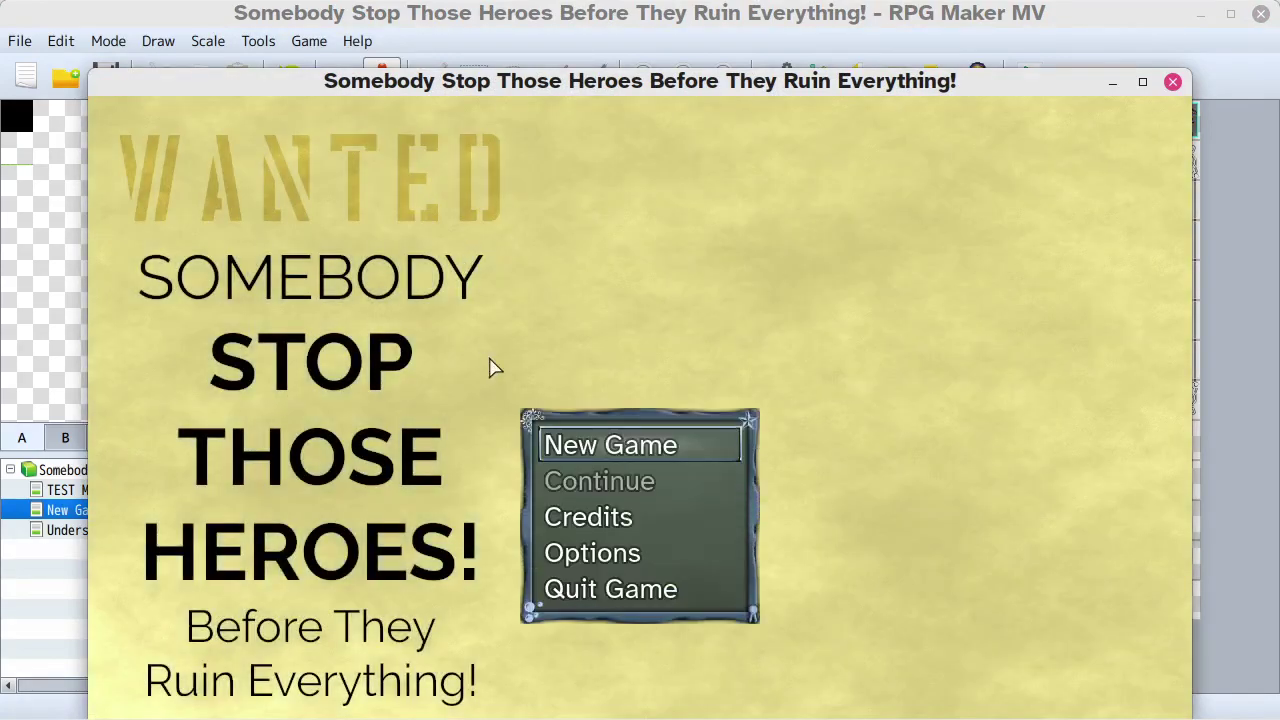
left_click(597, 447)
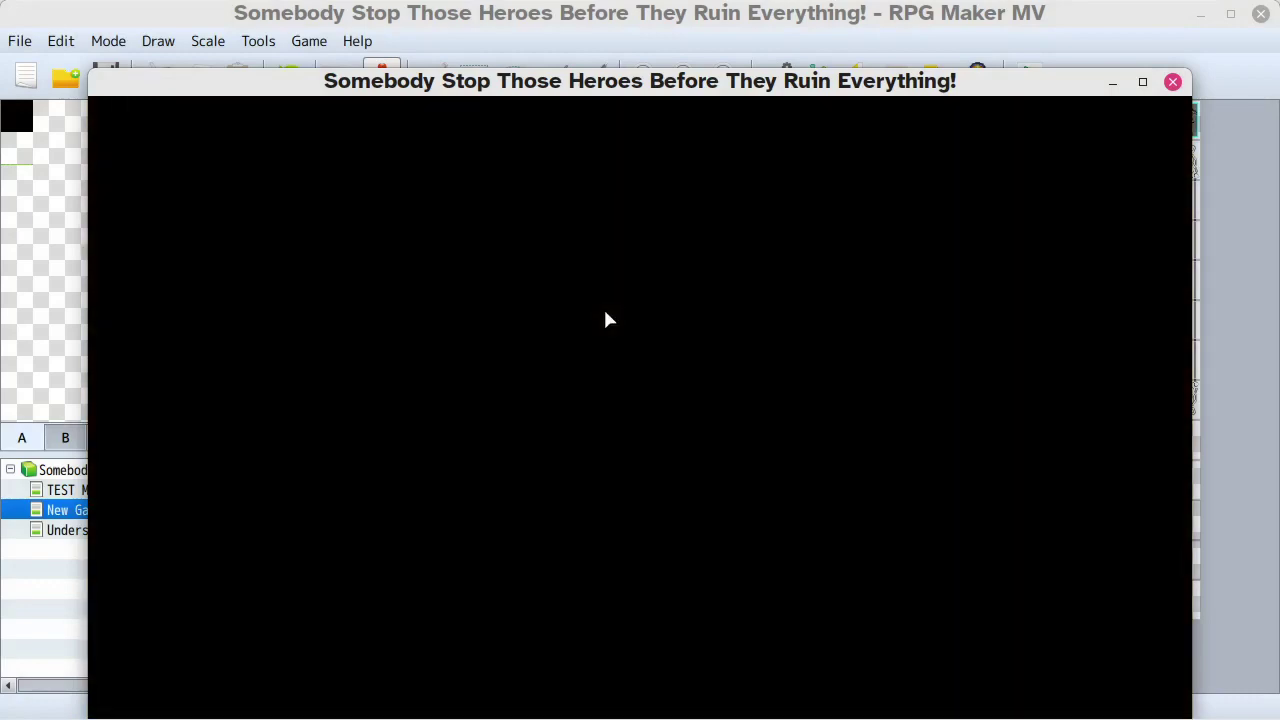
left_click_drag(580, 83, 580, 43)
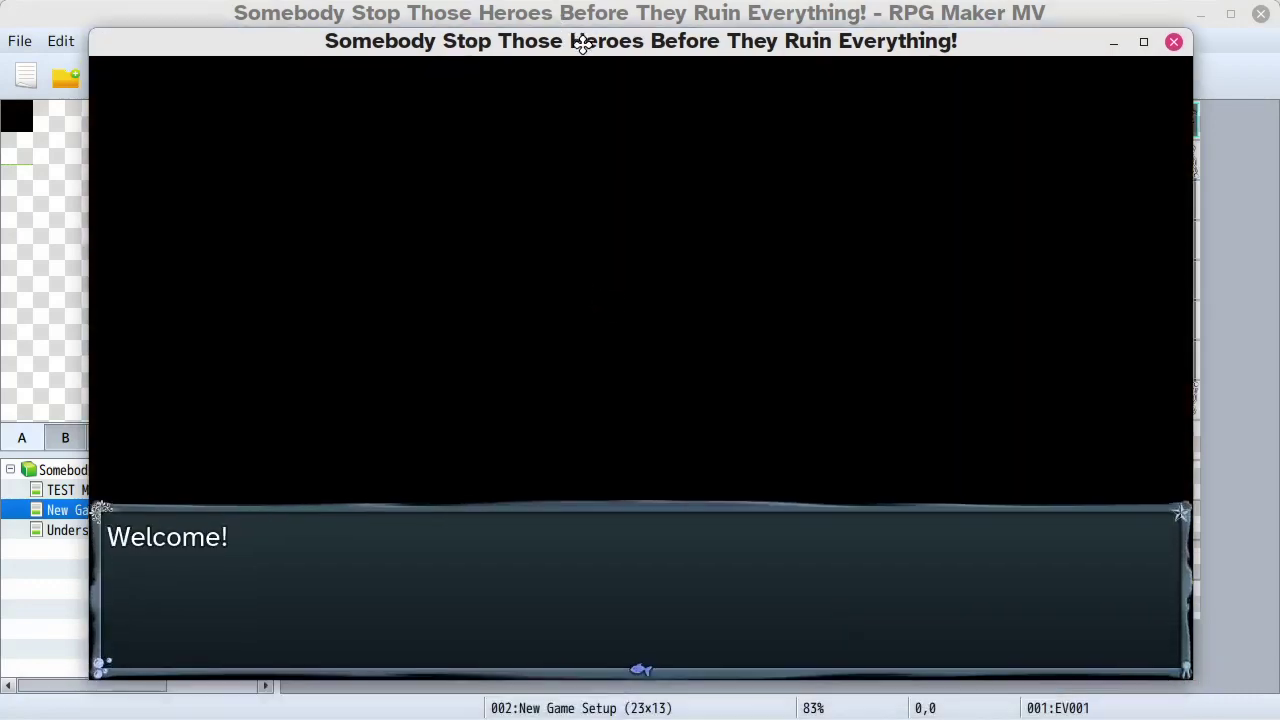
left_click(613, 278)
left_click(600, 388)
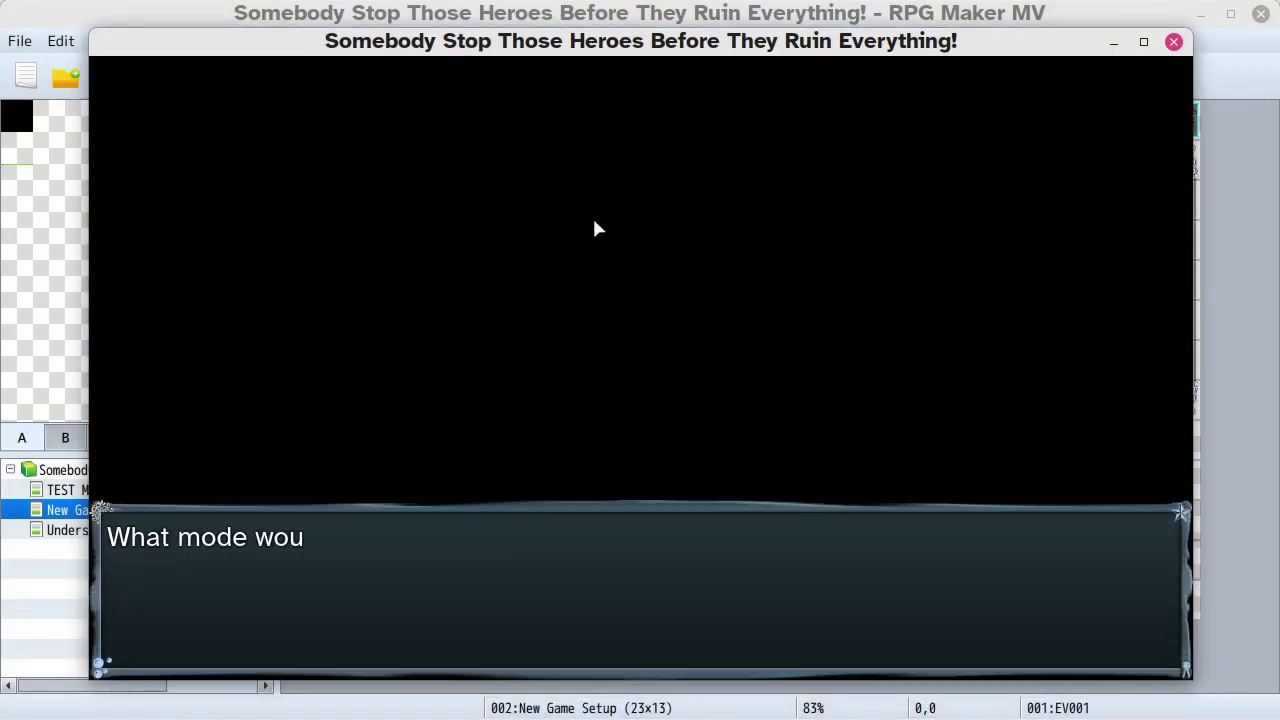
- Start Savior Mode in the playtest with 2P: 1 Human Player + 1 CPU
left_click(558, 284)
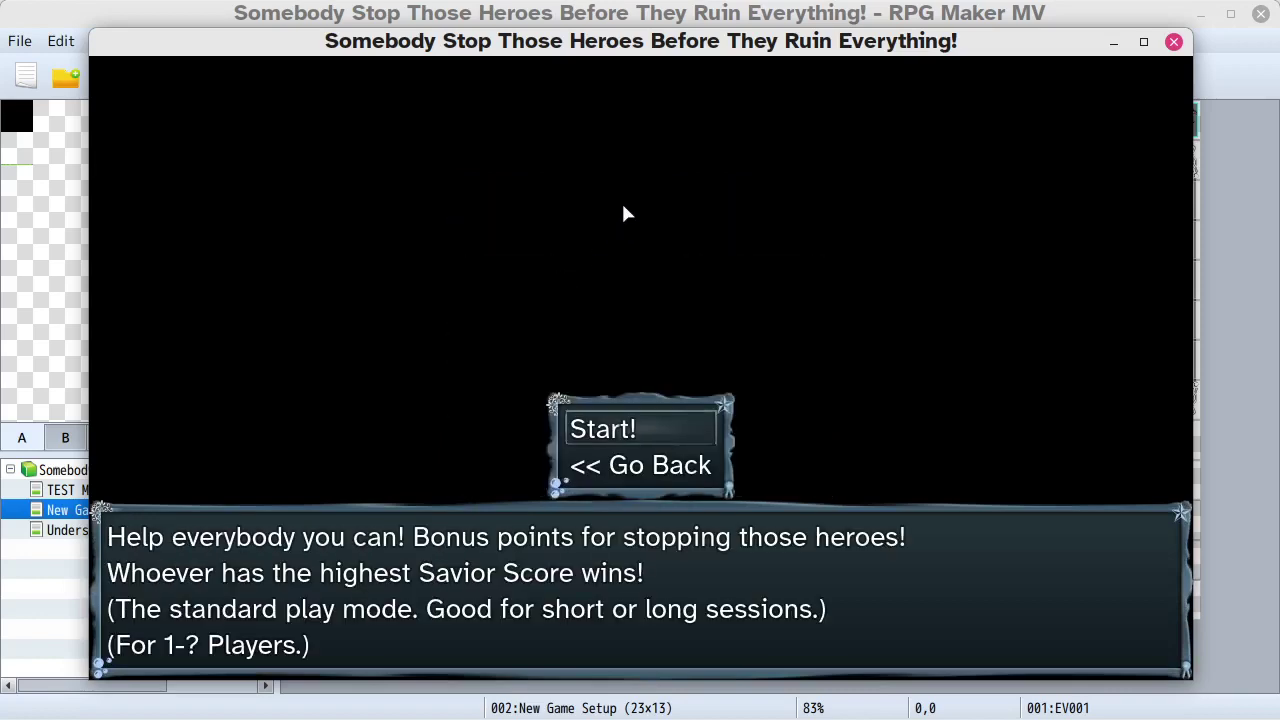
left_click(620, 428)
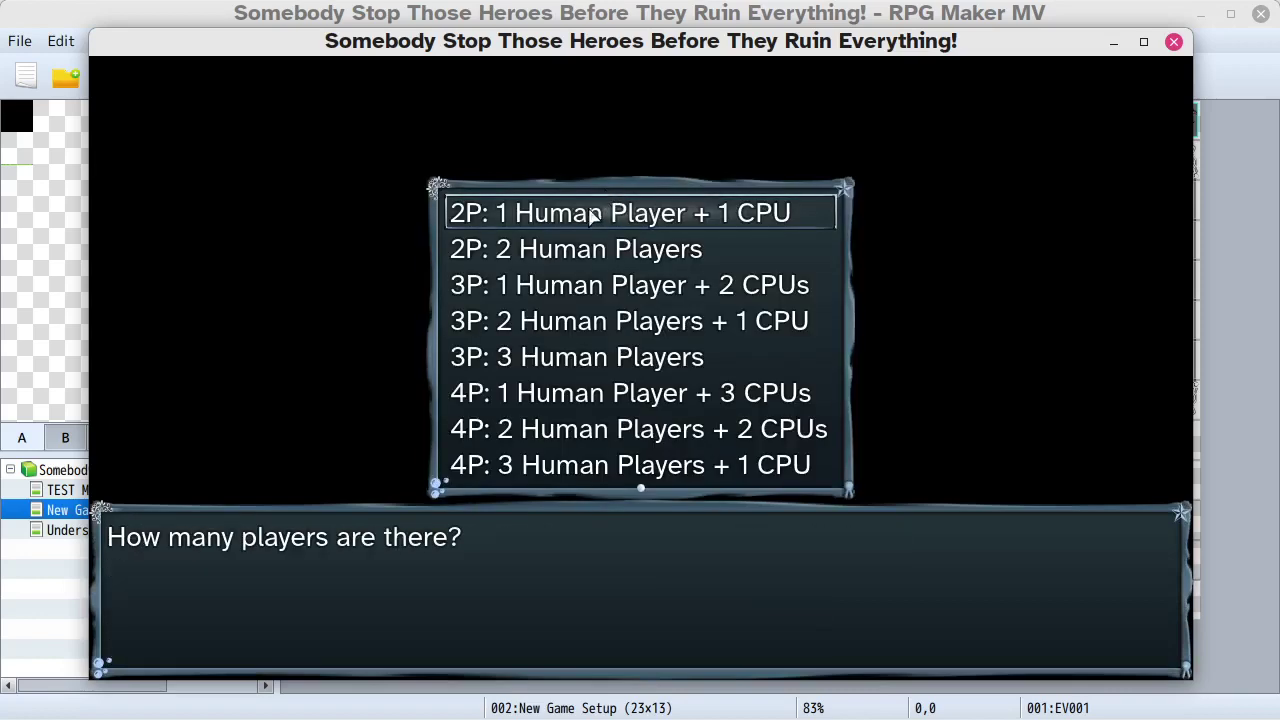
left_click(600, 210)
left_click(637, 441)
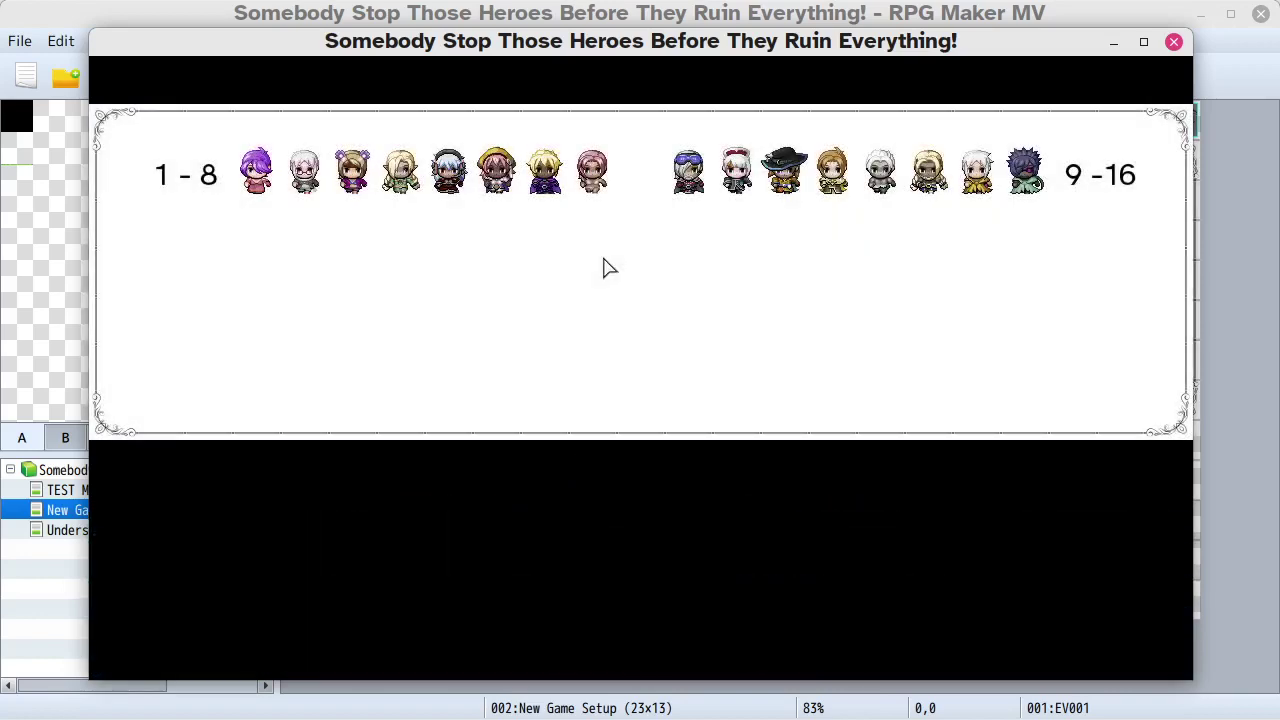
- Choose character number 01 for Player 1 and confirm it with Yes
left_click(679, 450)
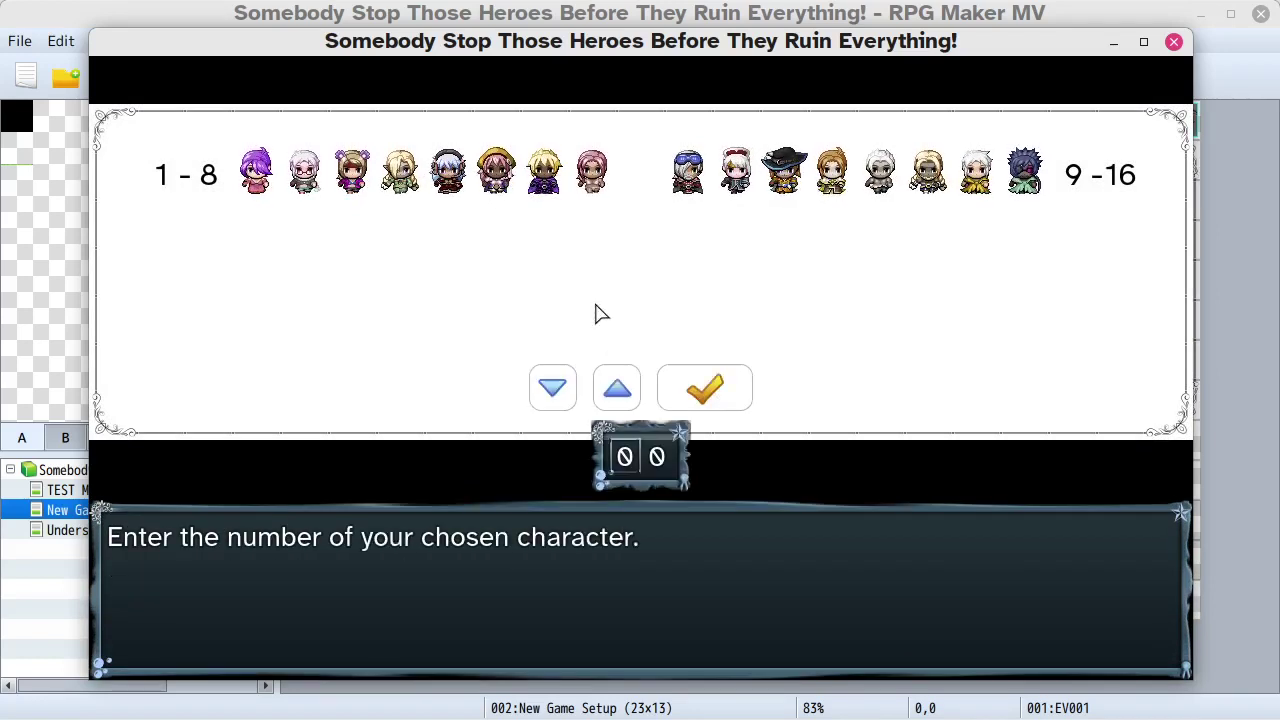
left_click(656, 457)
left_click(618, 392)
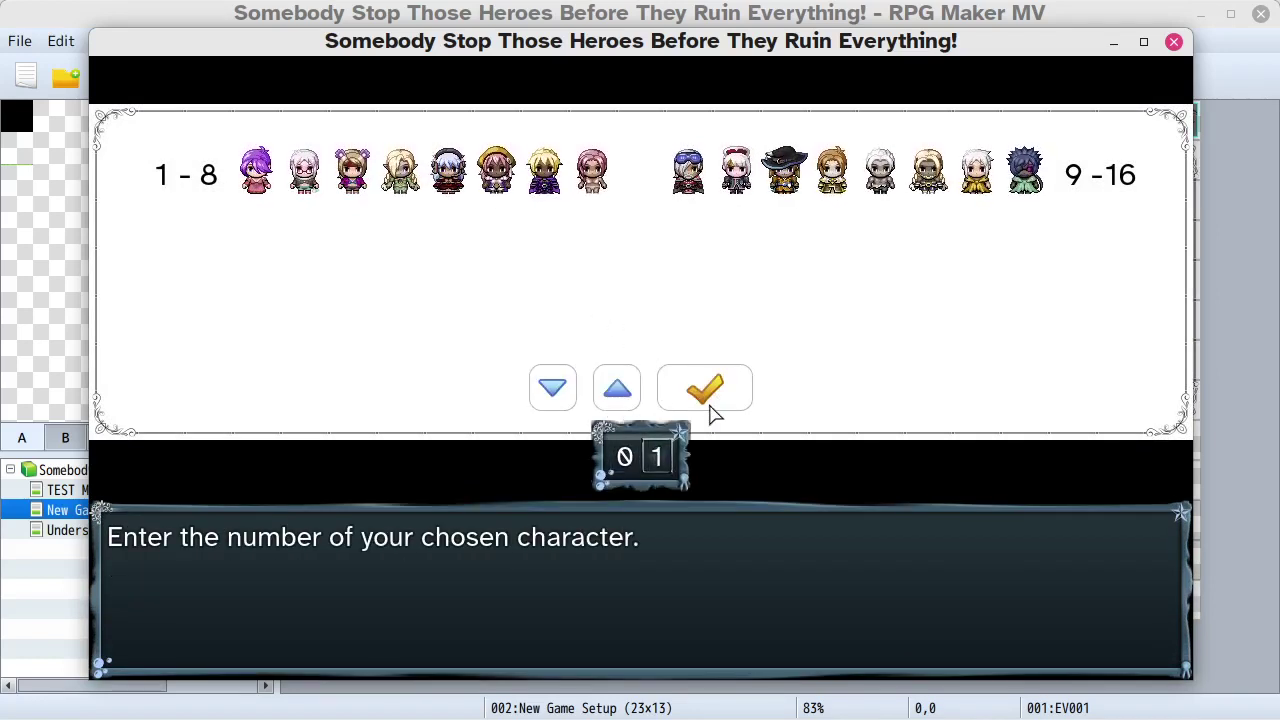
left_click(708, 398)
left_click(628, 428)
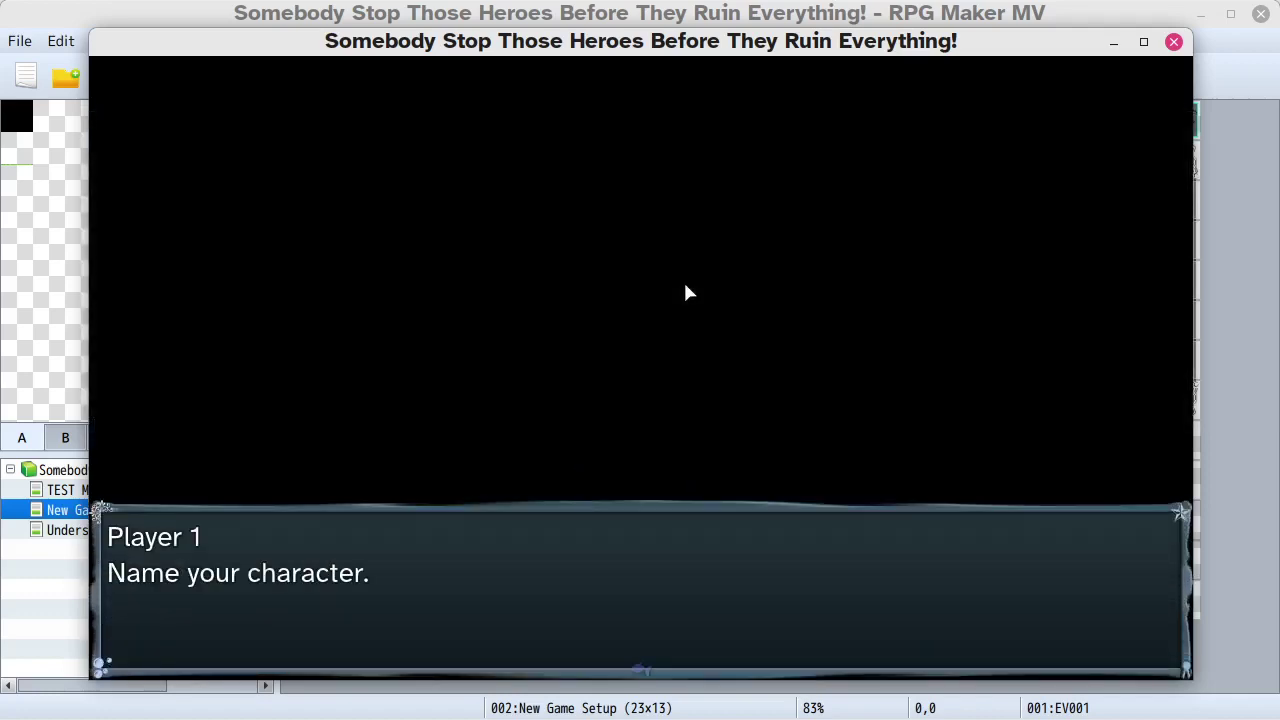
- Continue past the Player 1 prompt, replace the default name with "OKAY NAME" and submit it
left_click(694, 277)
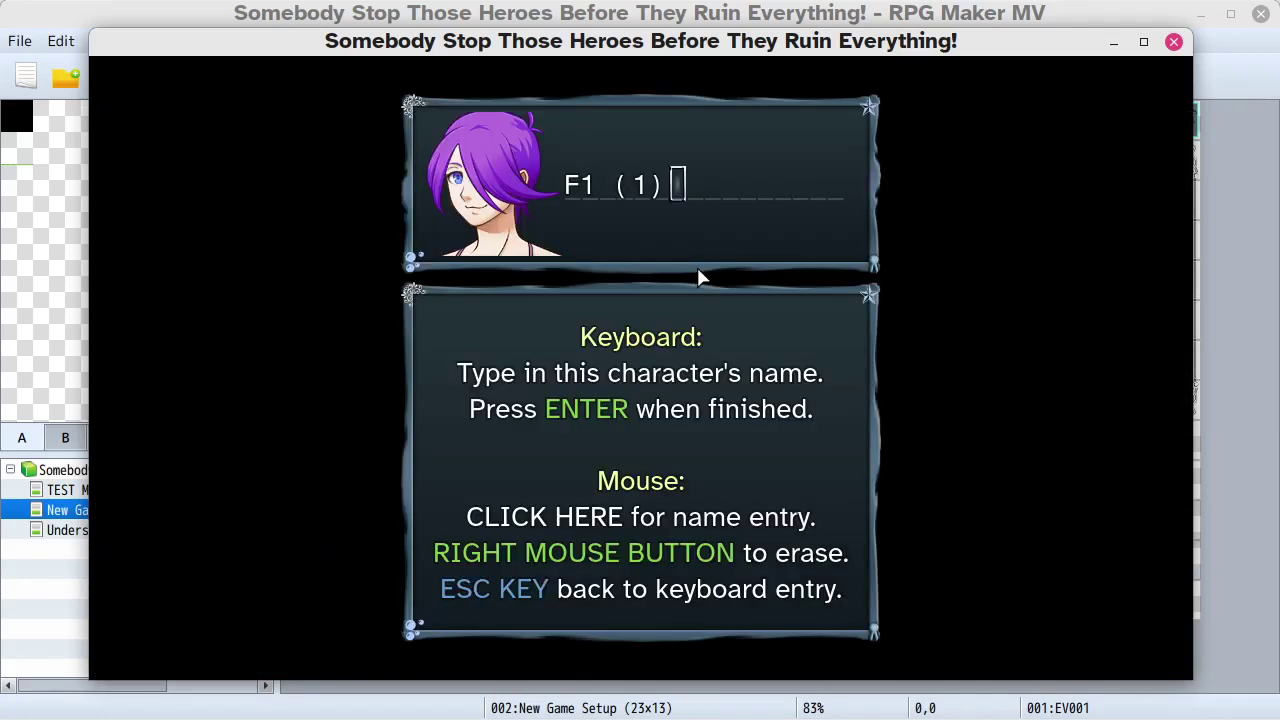
key("BackSpace")
key("BackSpace")
key("BackSpace")
key("BackSpace")
key("BackSpace")
key("BackSpace")
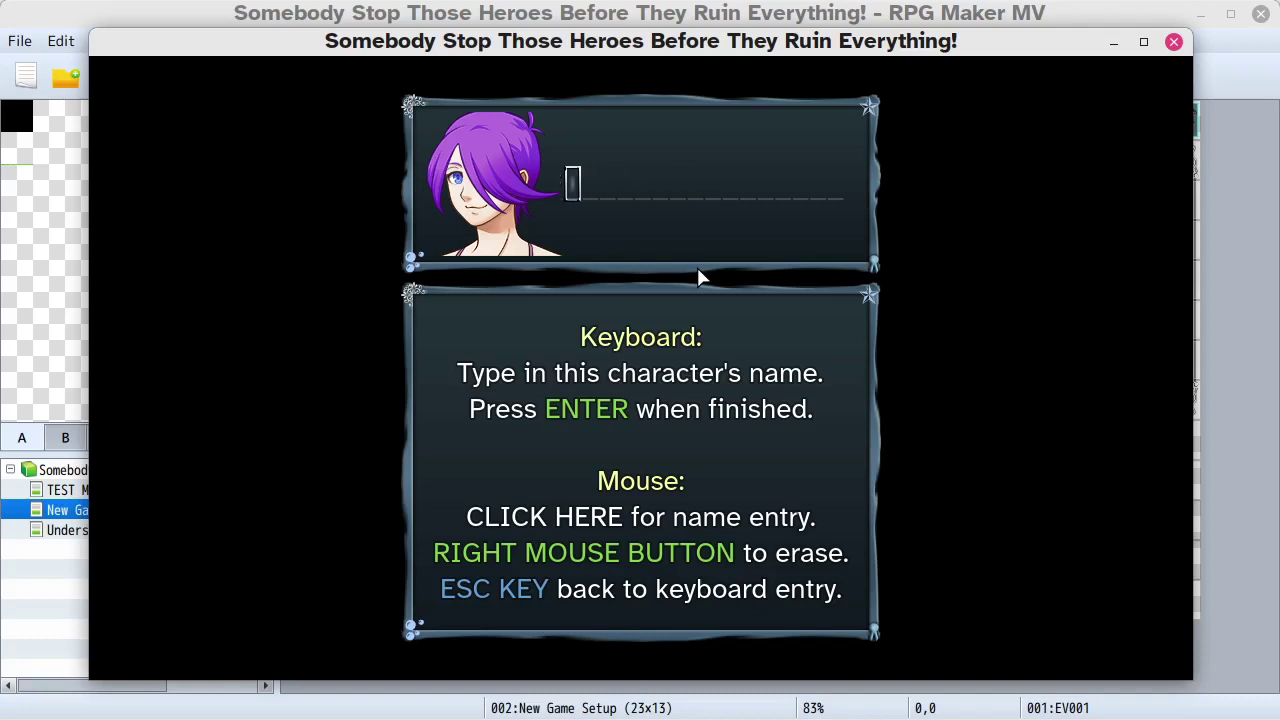
type("o")
type("Y")
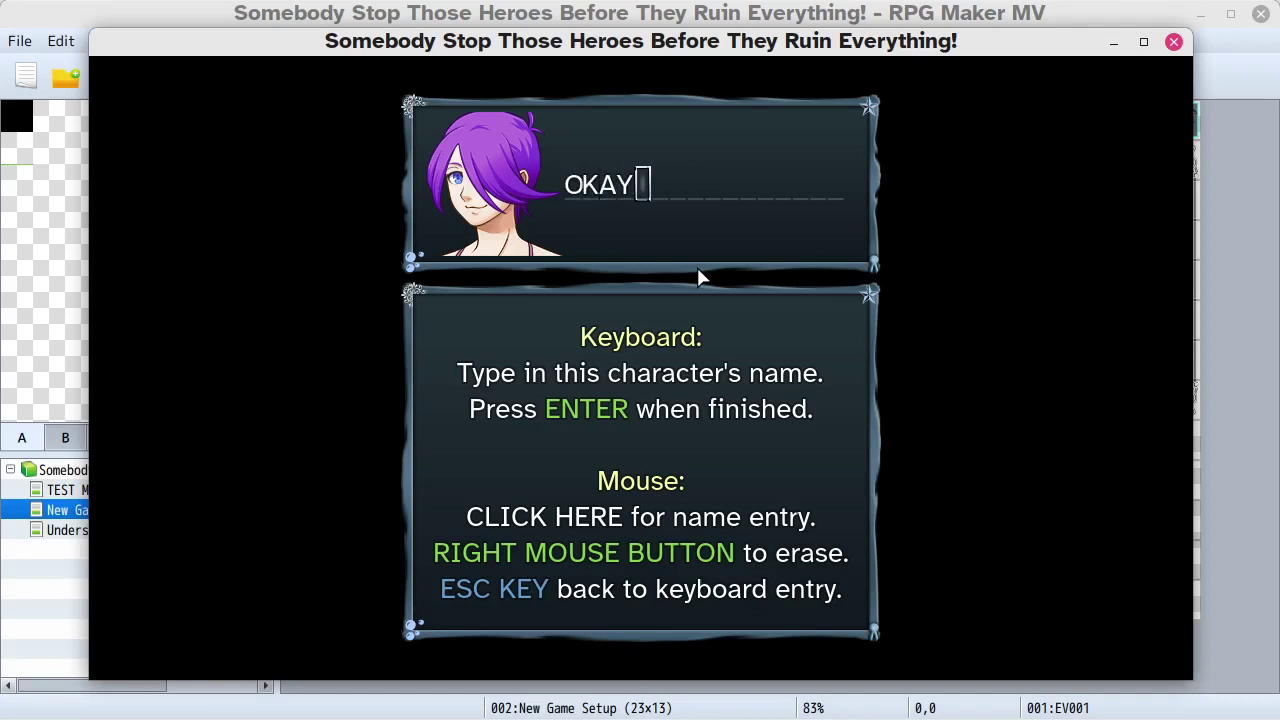
type(" NAME")
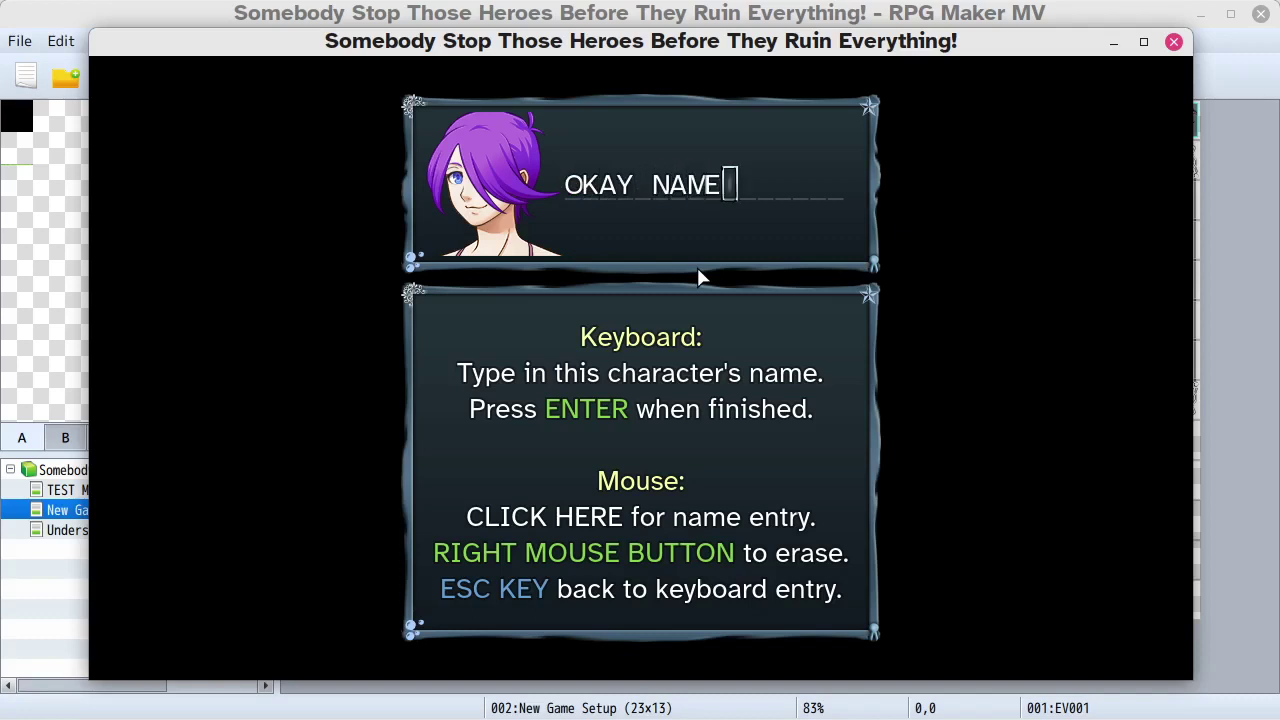
key("Return")
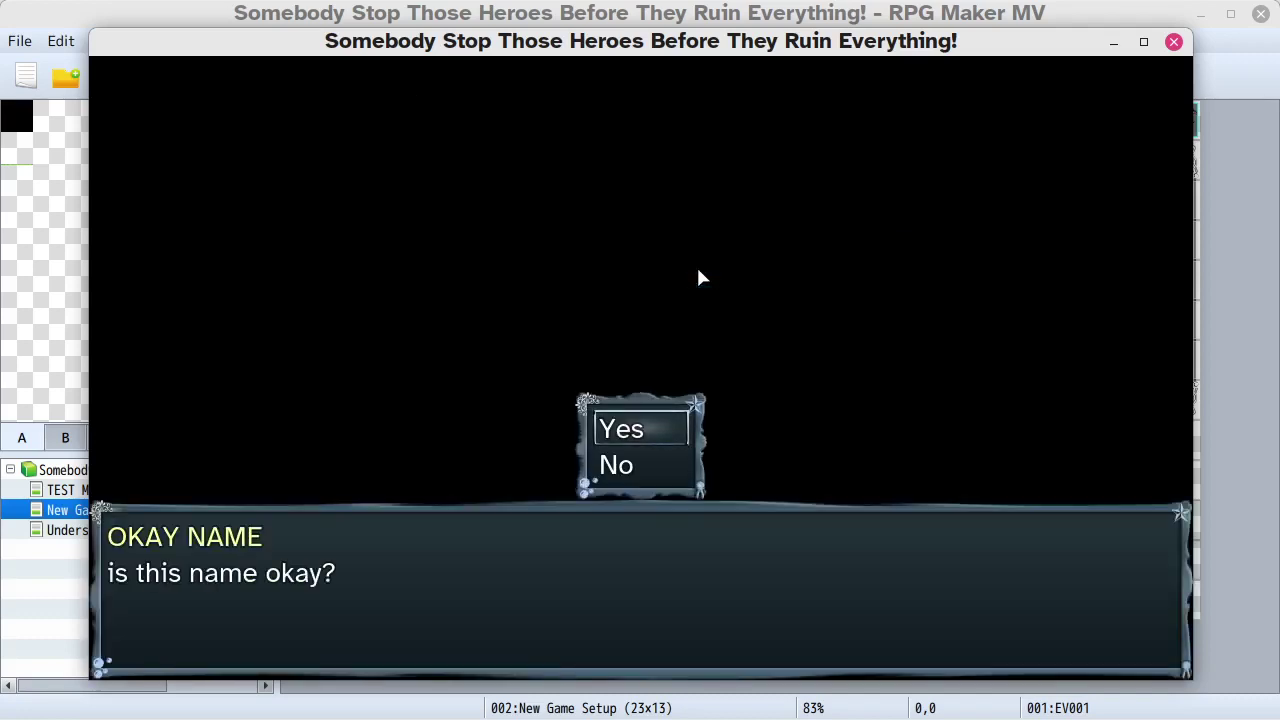
- Answer No to the name confirmation, replace the rejected name with "BETTERNAMEYES!" and submit it
double_click(638, 468)
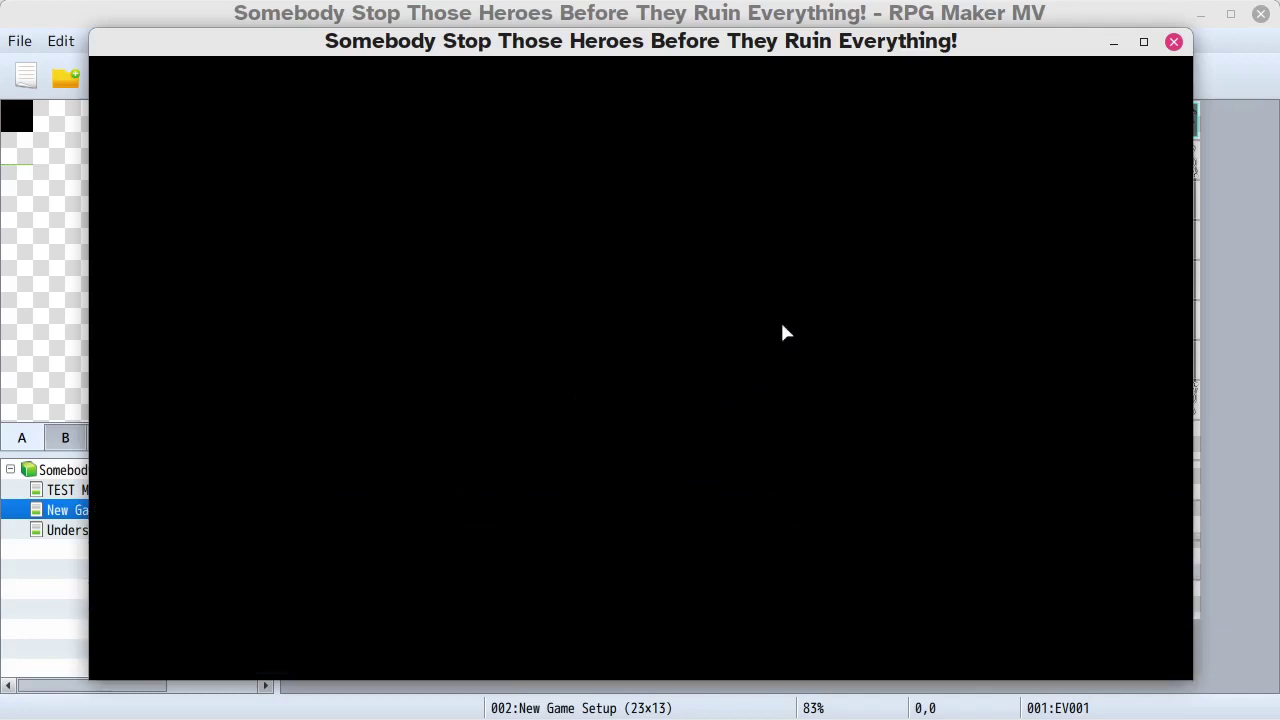
key("BackSpace")
key("BackSpace")
key("BackSpace")
key("BackSpace")
key("BackSpace")
key("BackSpace")
key("BackSpace")
key("BackSpace")
key("BackSpace")
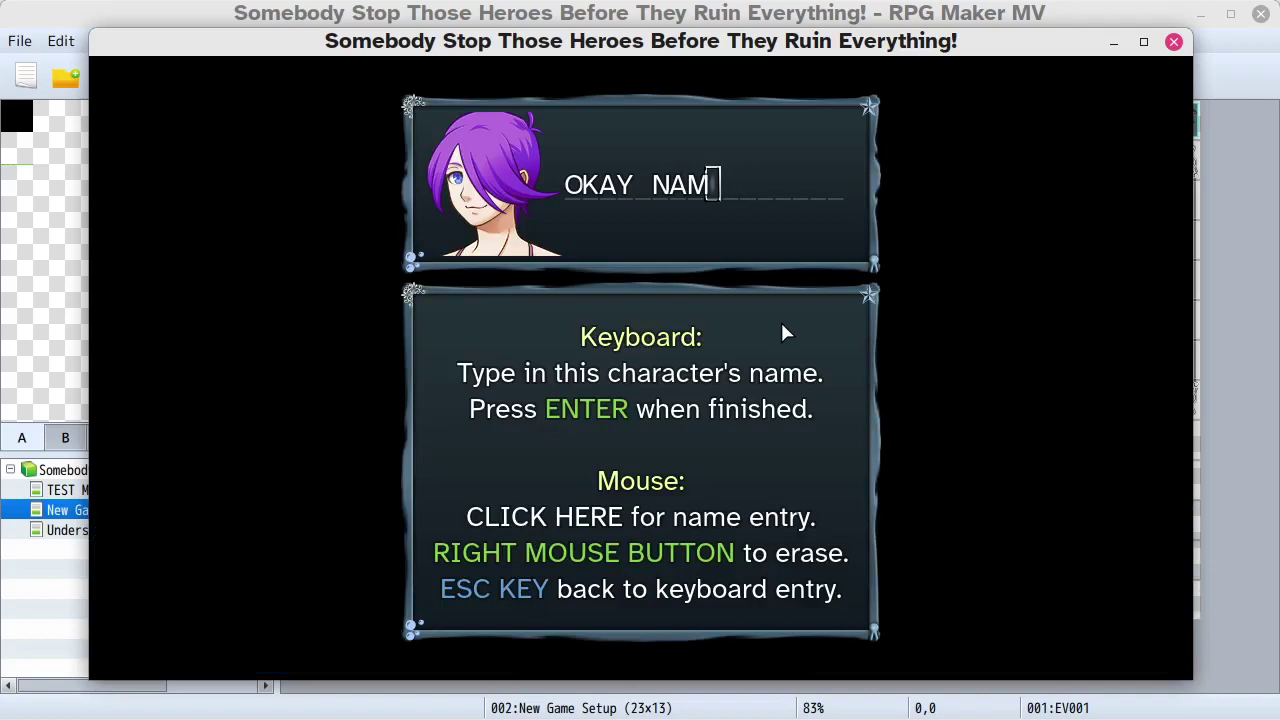
type("BETTERNAME")
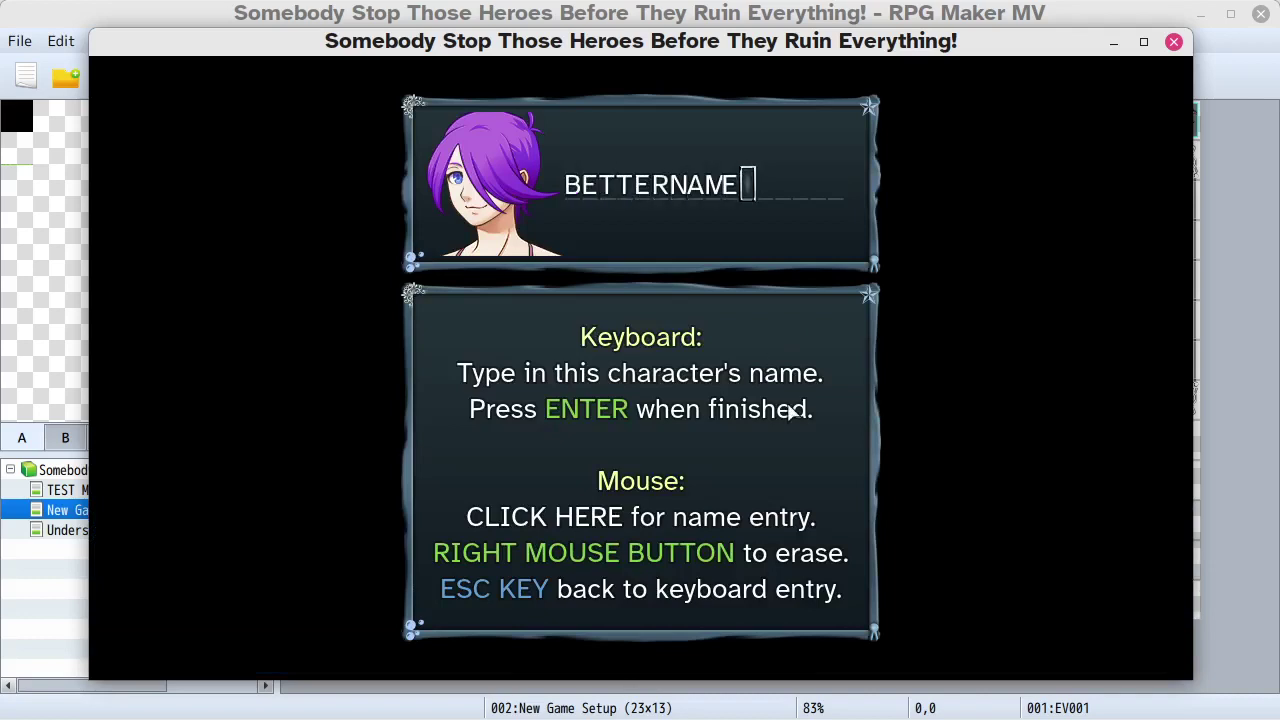
type("YES")
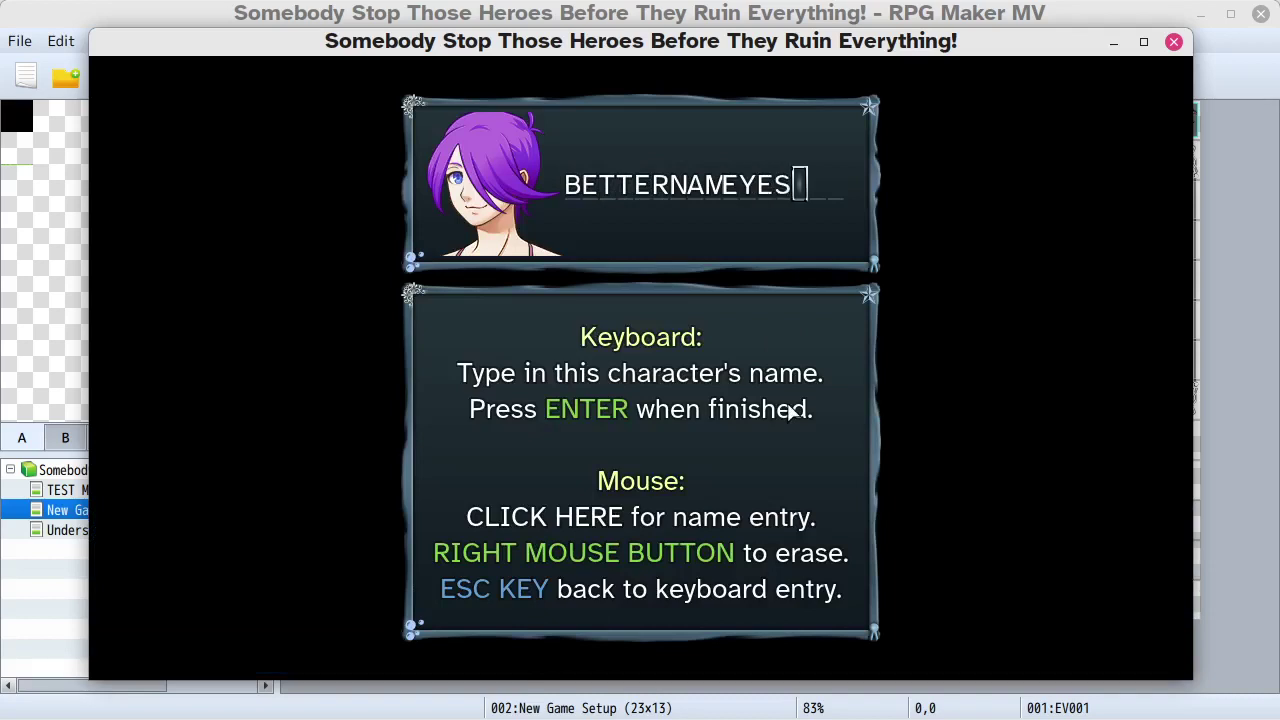
type("!")
key("Return")
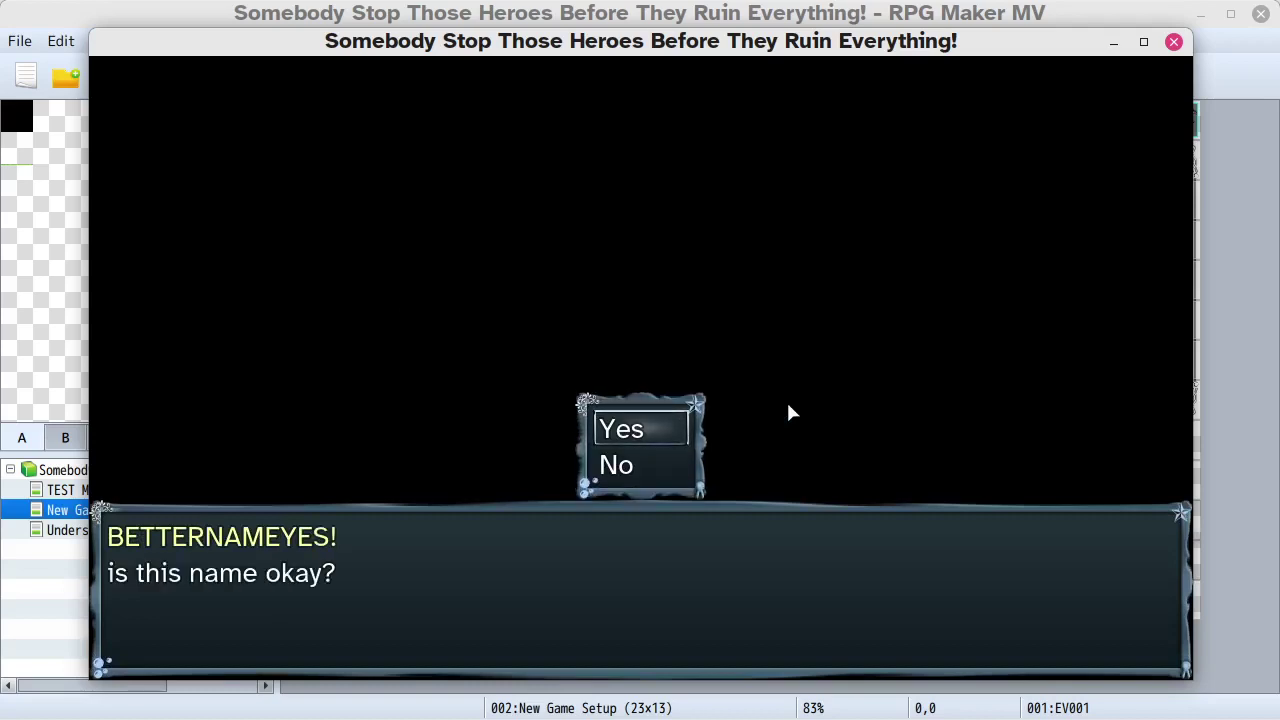
- Reject "BETTERNAMEYES!" with No, then submit the symbol-filled name "&%I#UR#WJDF./'''" in its place
left_click(636, 464)
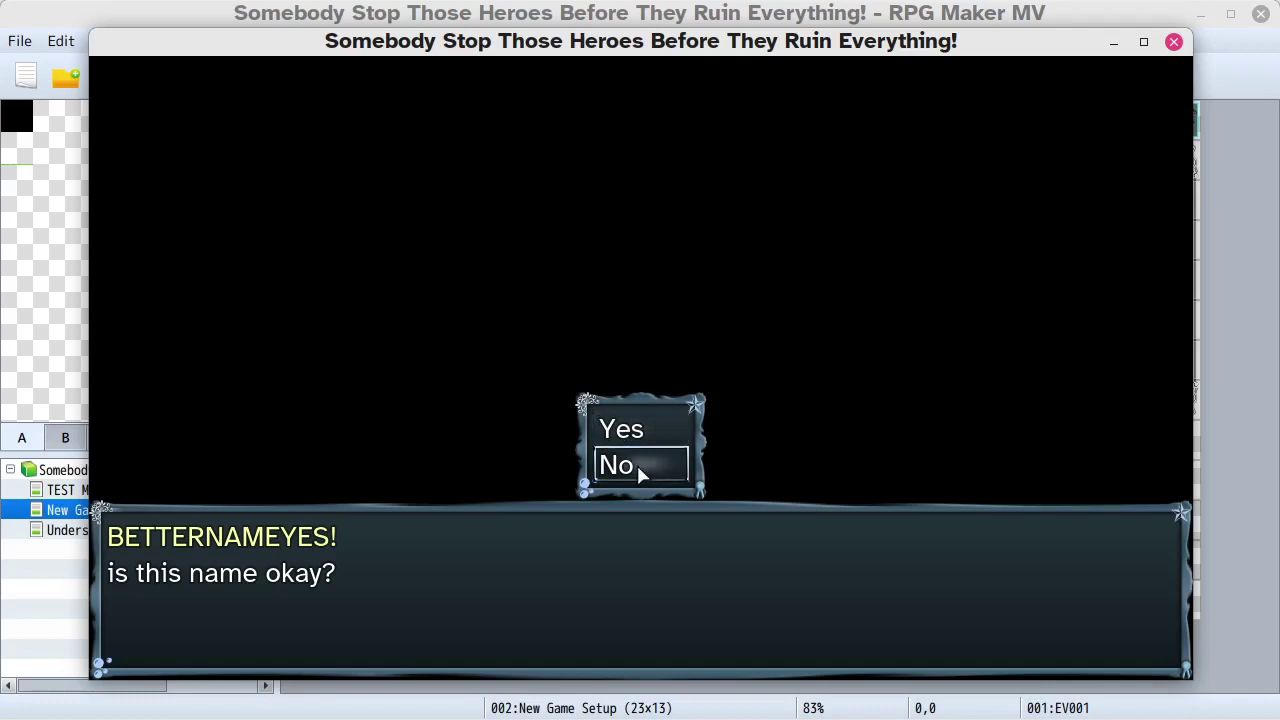
left_click(636, 462)
left_click(812, 287)
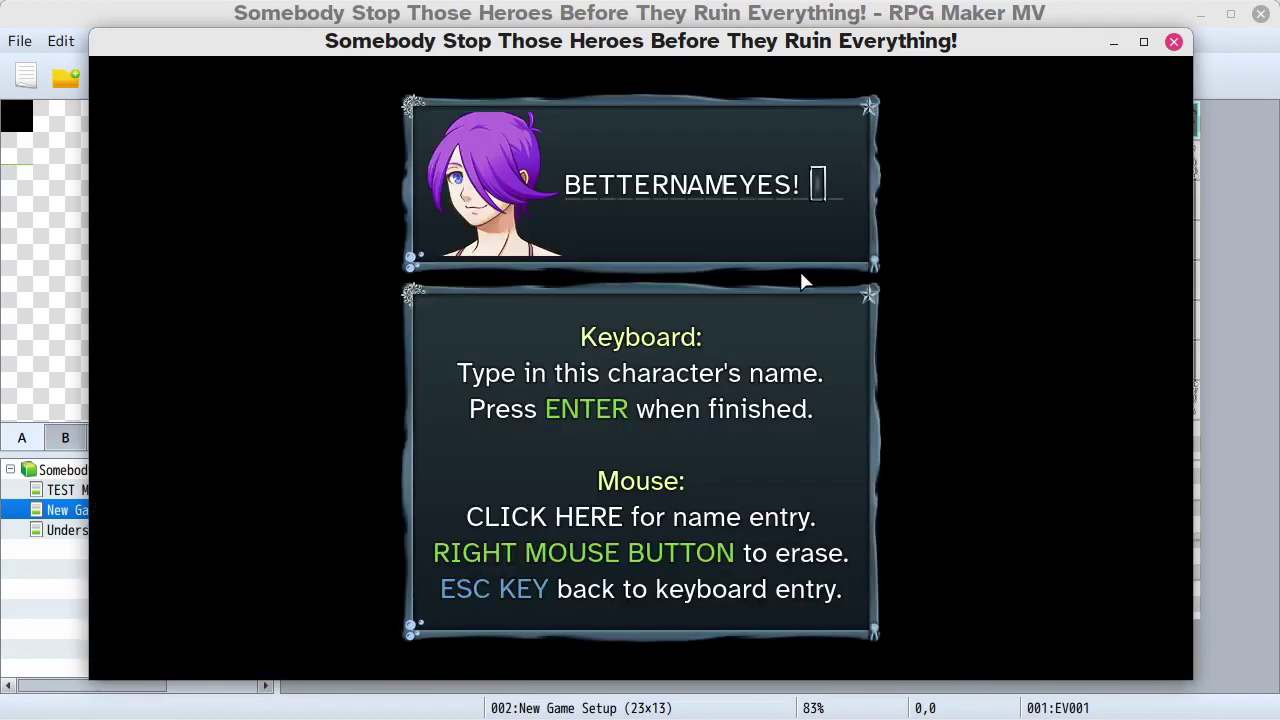
key("BackSpace")
key("BackSpace")
key("BackSpace")
key("BackSpace")
key("BackSpace")
key("BackSpace")
key("BackSpace")
key("BackSpace")
key("BackSpace")
key("BackSpace")
key("BackSpace")
key("BackSpace")
key("BackSpace")
key("BackSpace")
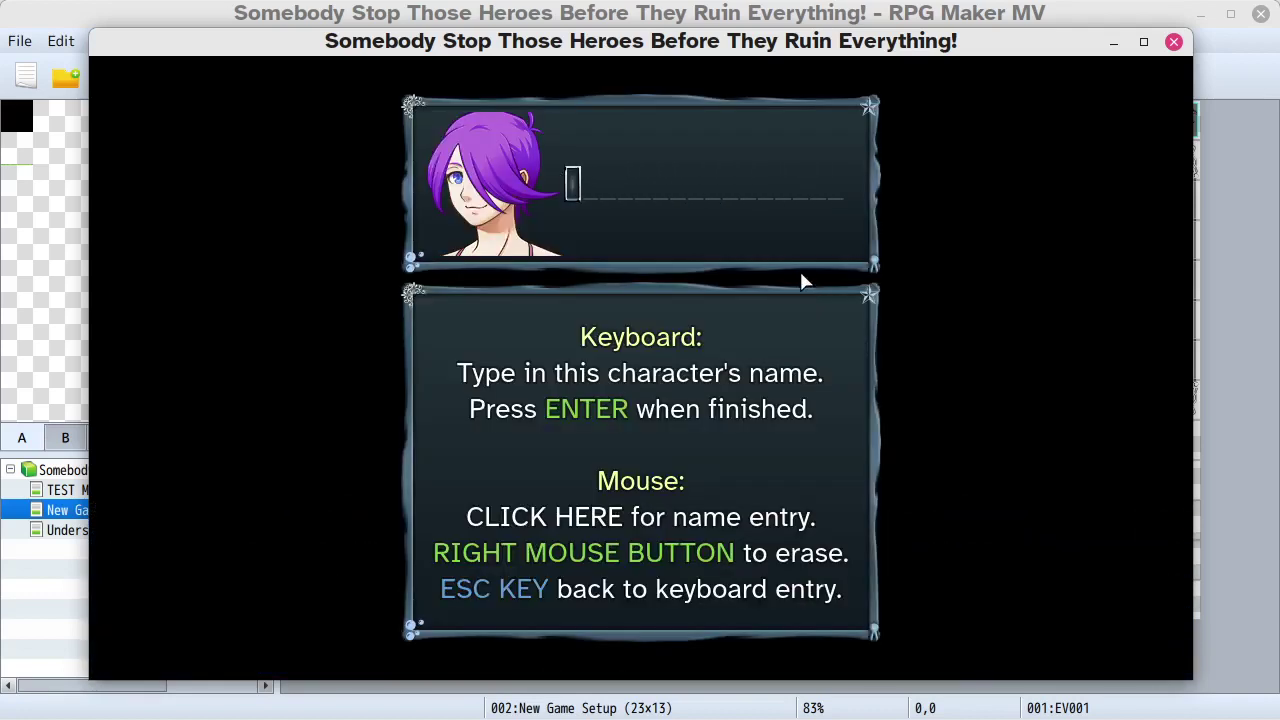
type("&%I #UR#WJ DF")
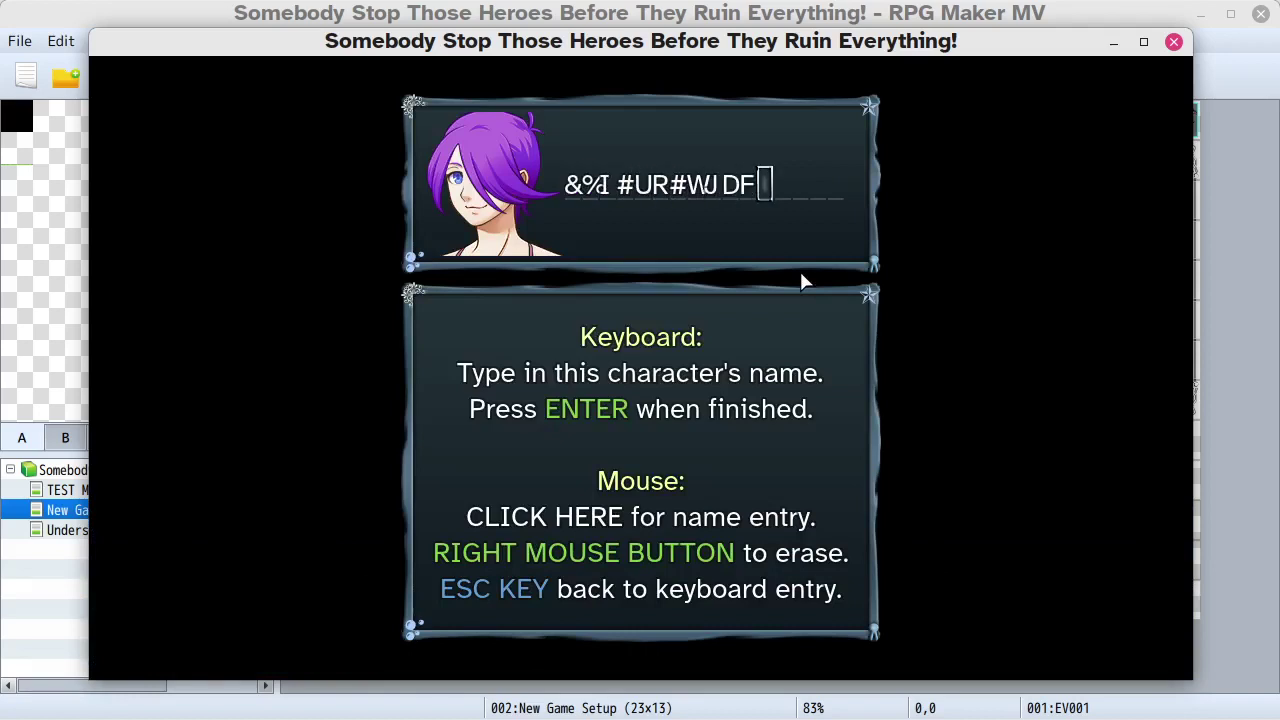
type(". /'''")
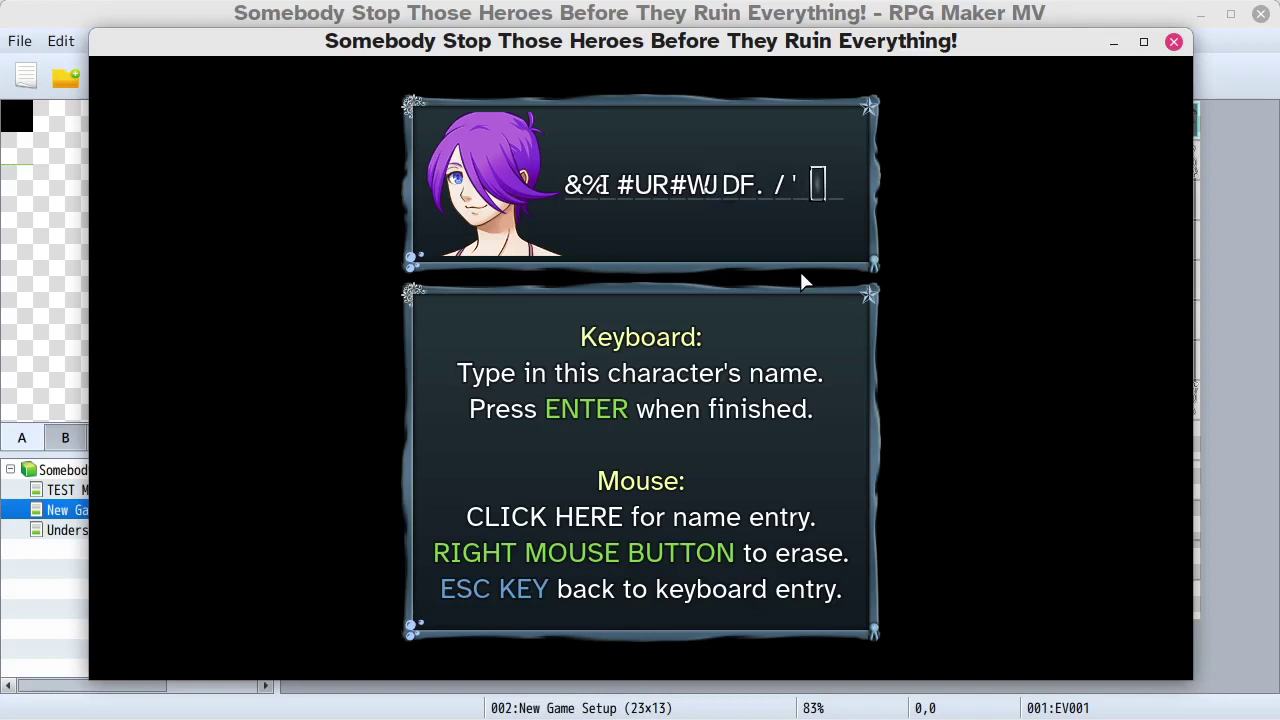
key("Return")
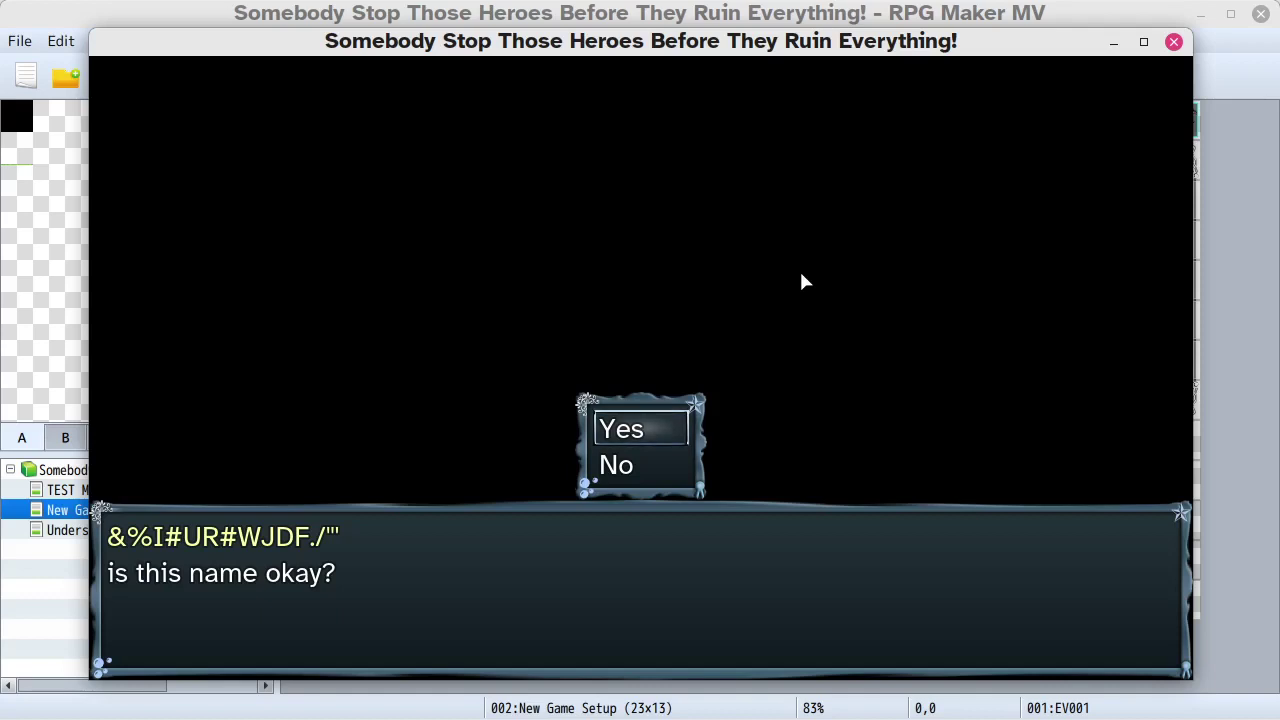
- Reject the symbol-filled name with No, continue to the name entry and replace it with "Awesomesauce"
double_click(635, 472)
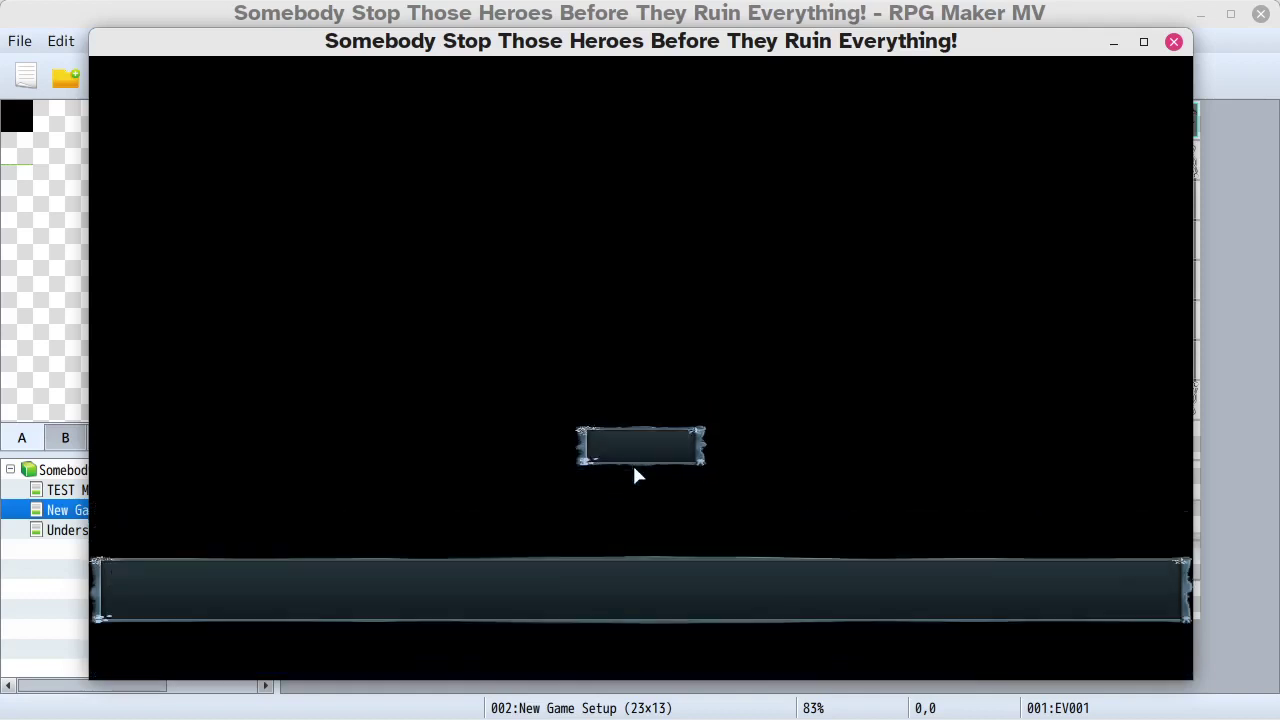
left_click(958, 251)
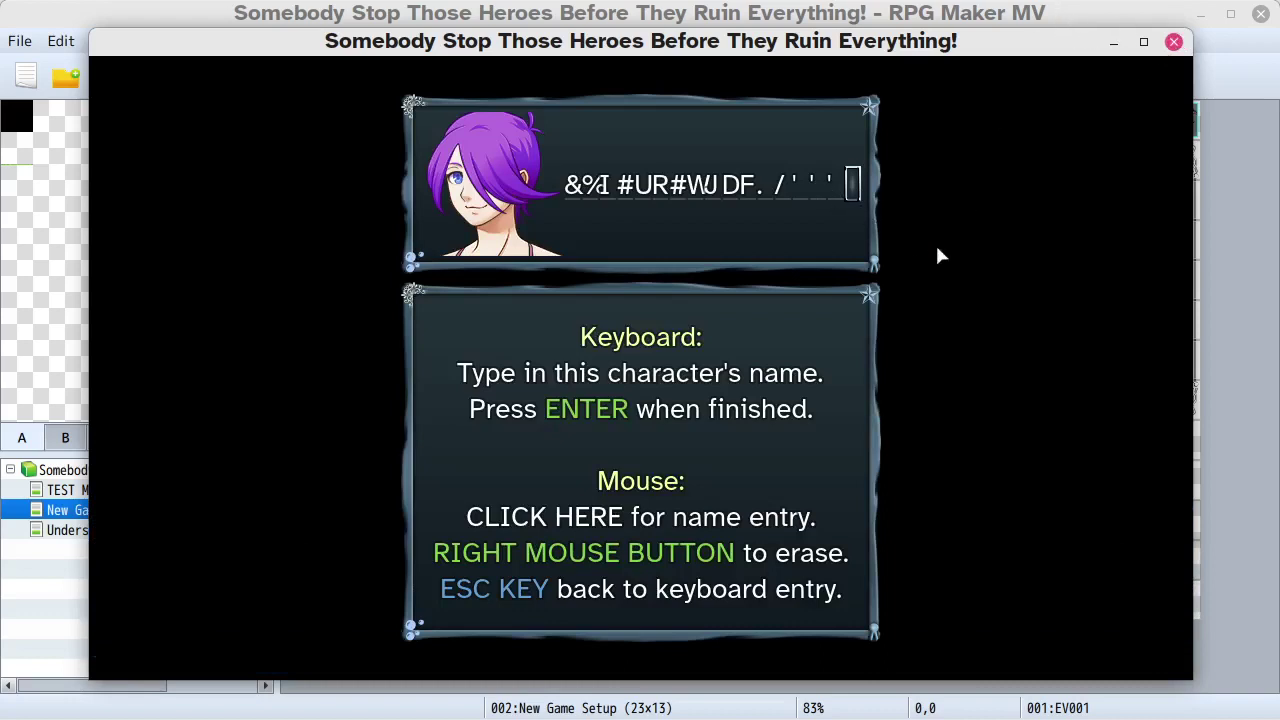
key("BackSpace")
key("BackSpace")
key("BackSpace")
key("BackSpace")
key("BackSpace")
key("BackSpace")
key("BackSpace")
key("BackSpace")
key("BackSpace")
key("BackSpace")
key("BackSpace")
key("BackSpace")
key("BackSpace")
key("BackSpace")
key("BackSpace")
key("BackSpace")
key("BackSpace")
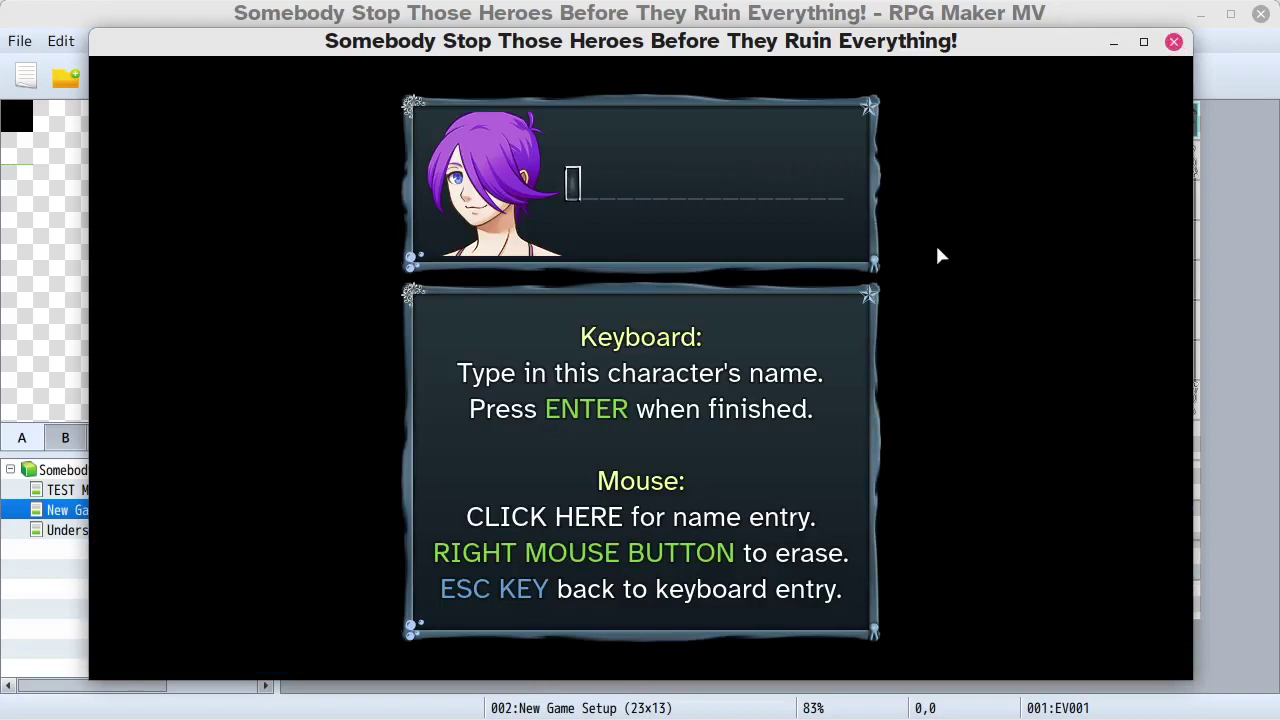
type("Awesome")
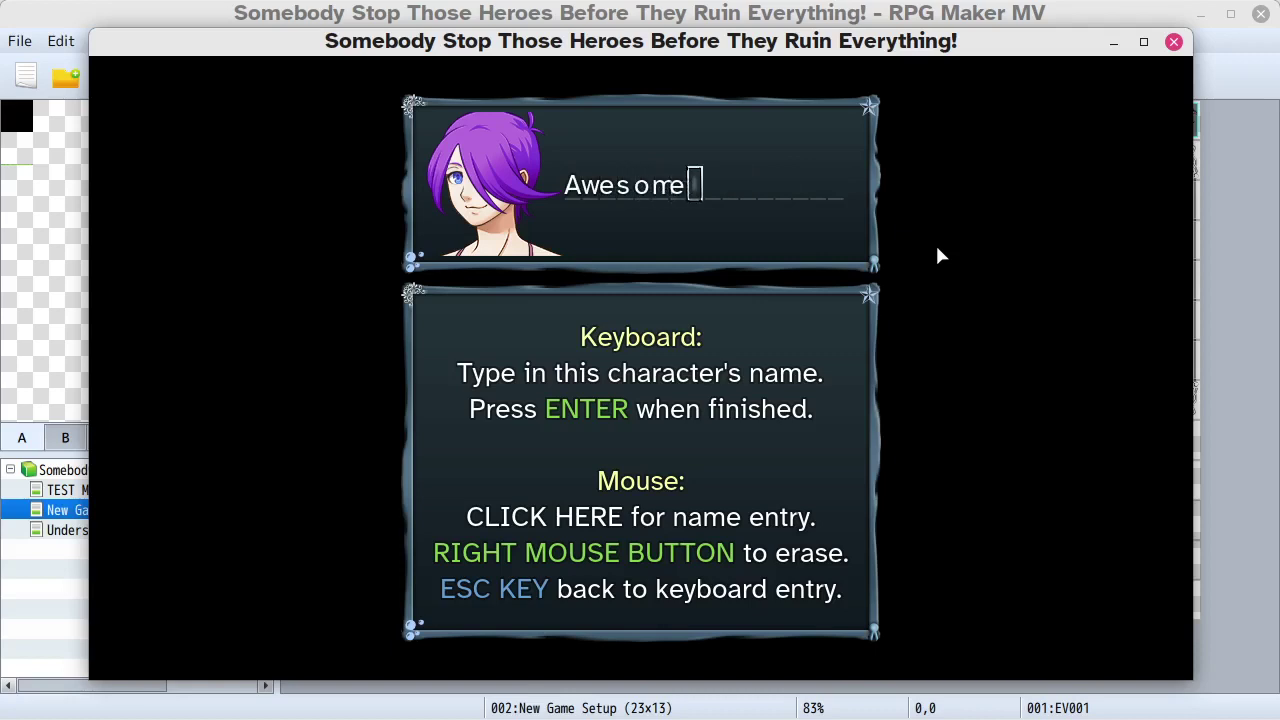
type("sauce")
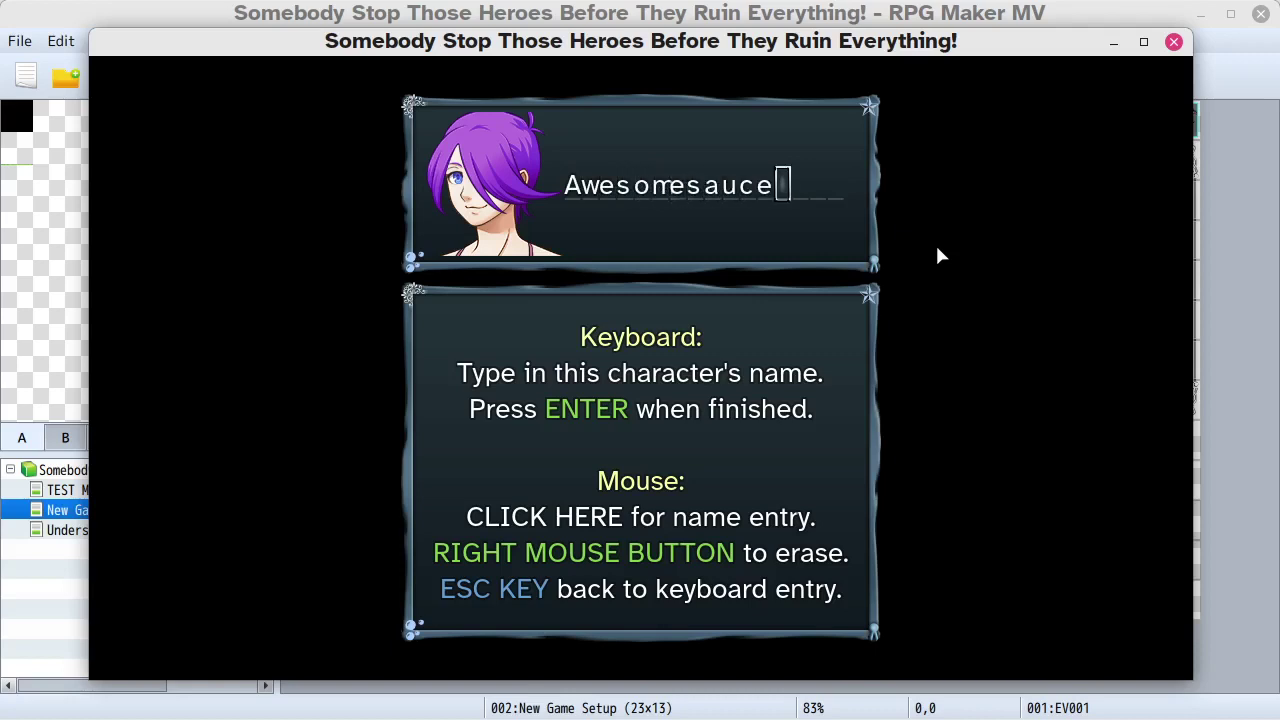